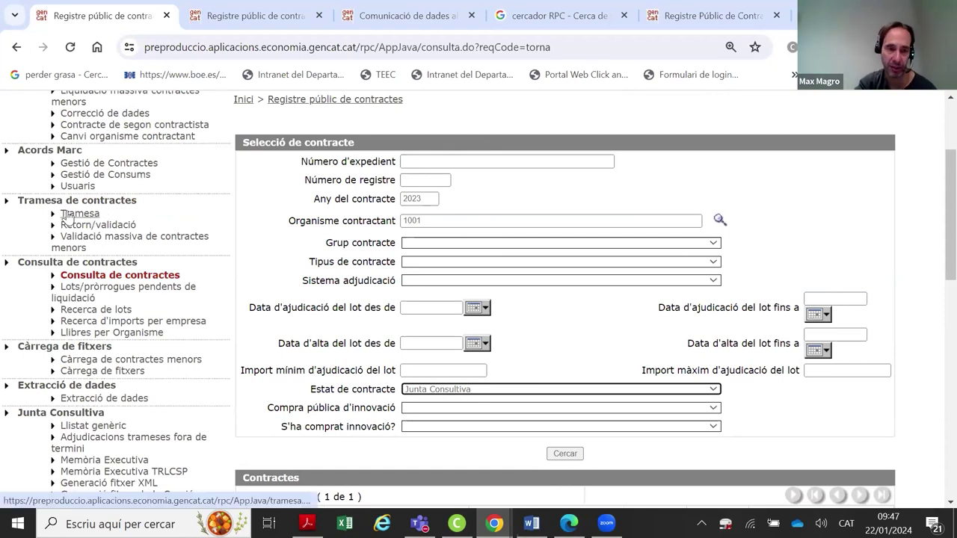
Set the Estat de contracte filter of the contract query to Contracte validat
scroll(607, 304, "down", 1)
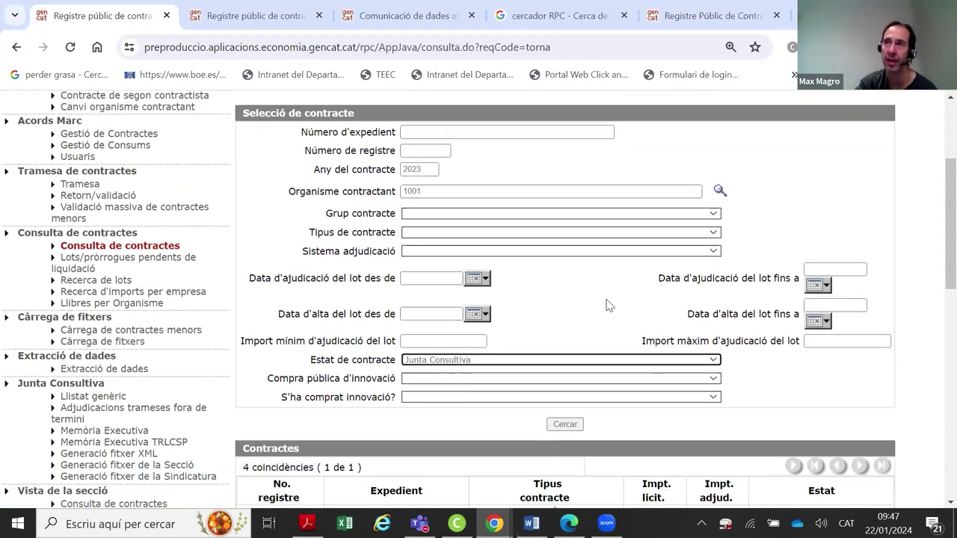
scroll(613, 305, "down", 1)
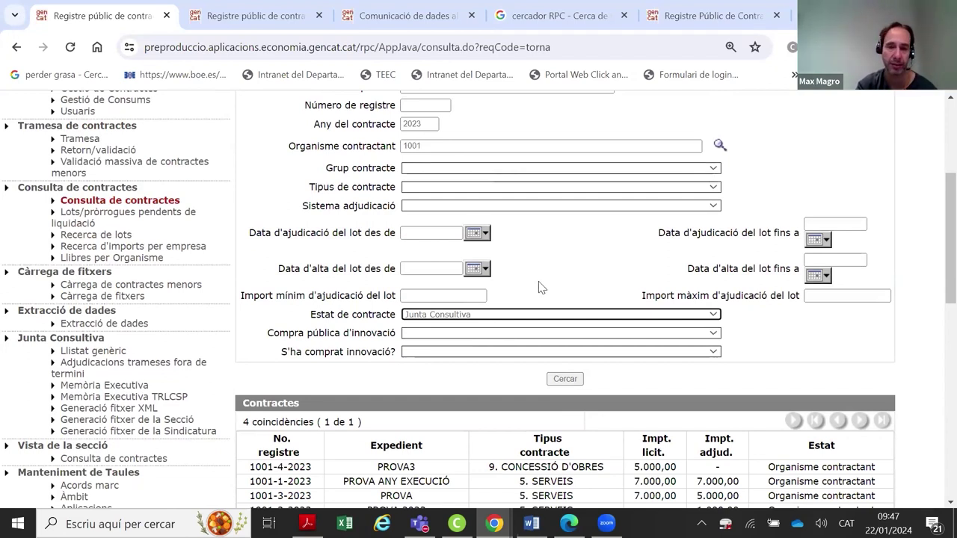
left_click(493, 316)
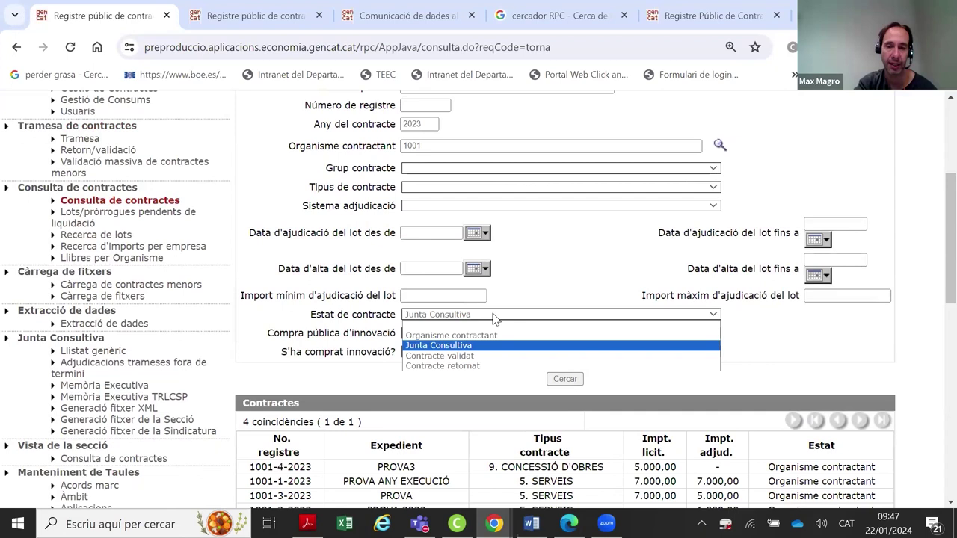
left_click(483, 356)
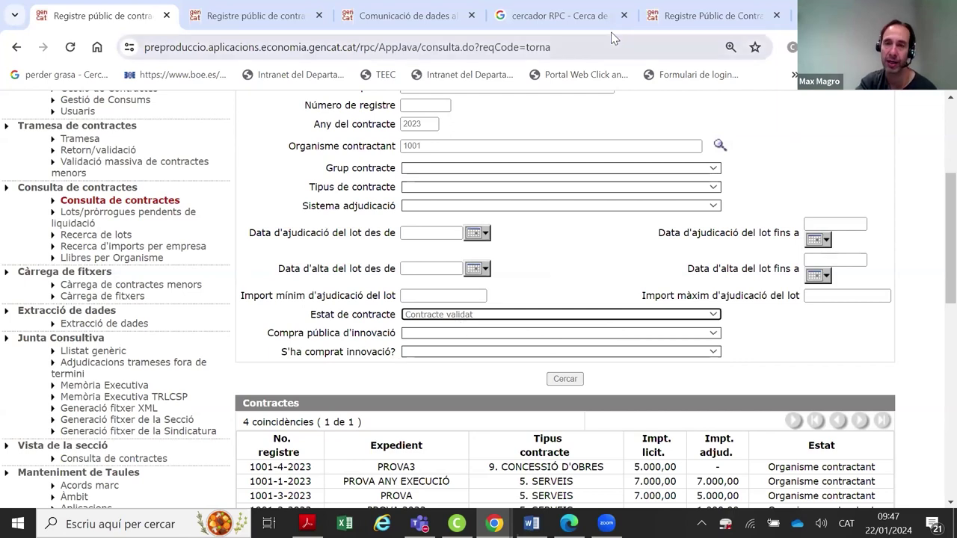
Open the Cercador del Registre públic de contractes from the Google results for "cercador RPC"
left_click(563, 14)
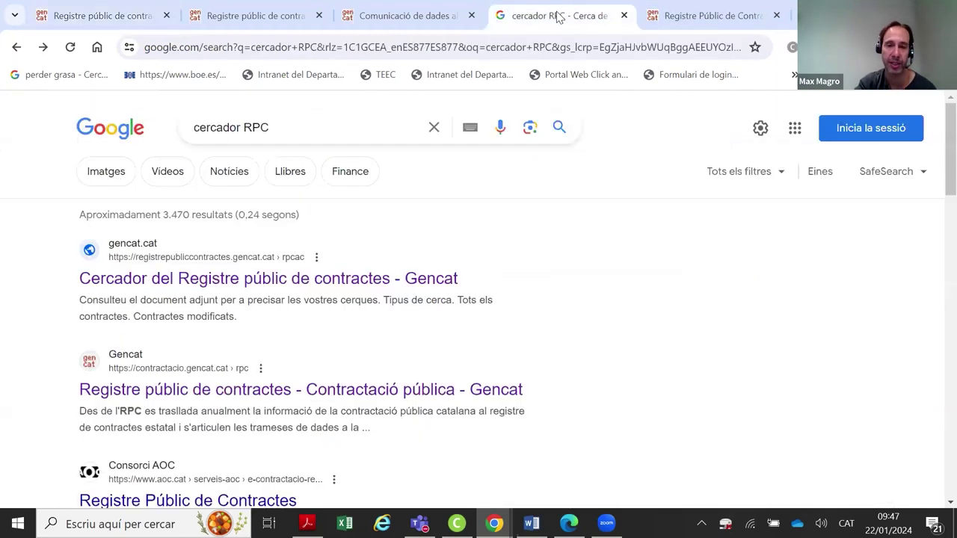
left_click(656, 18)
left_click(508, 18)
left_click(251, 282)
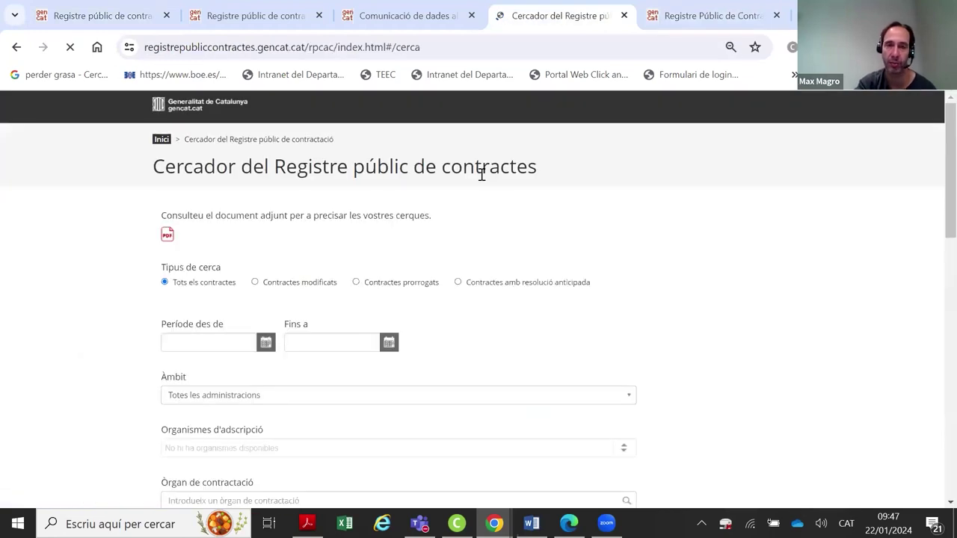
Return to the contract query and set Estat de contracte first to Junta Consultiva, and finally to Contracte retornat
left_click(79, 13)
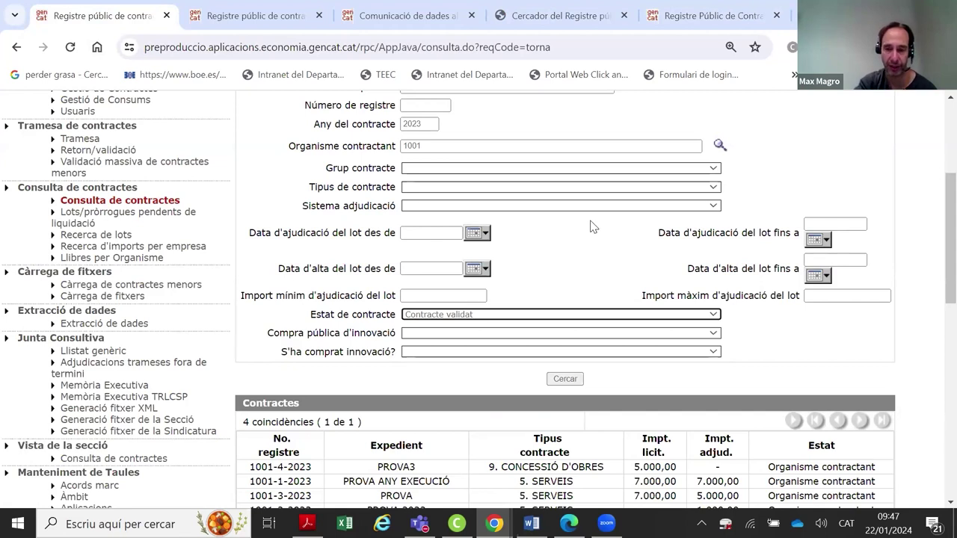
left_click(587, 315)
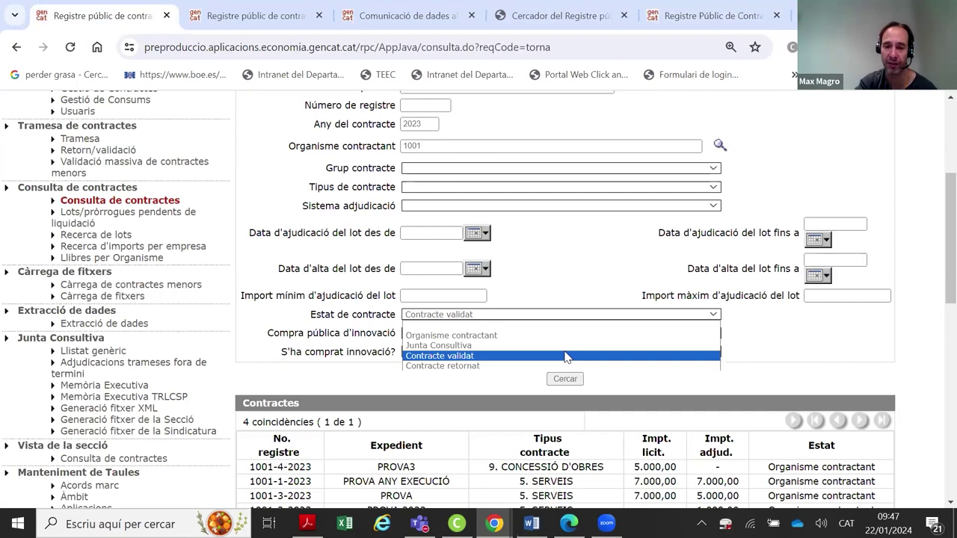
left_click(564, 347)
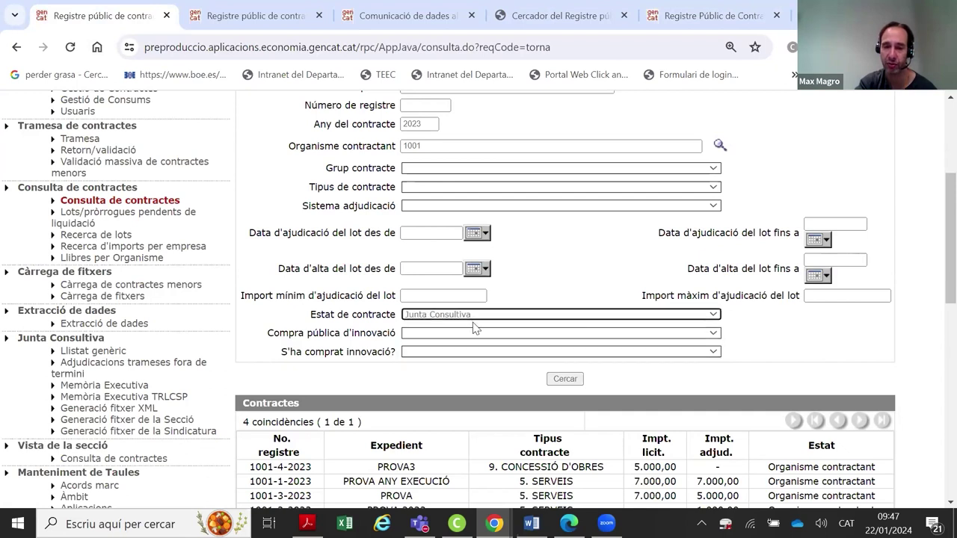
left_click(429, 315)
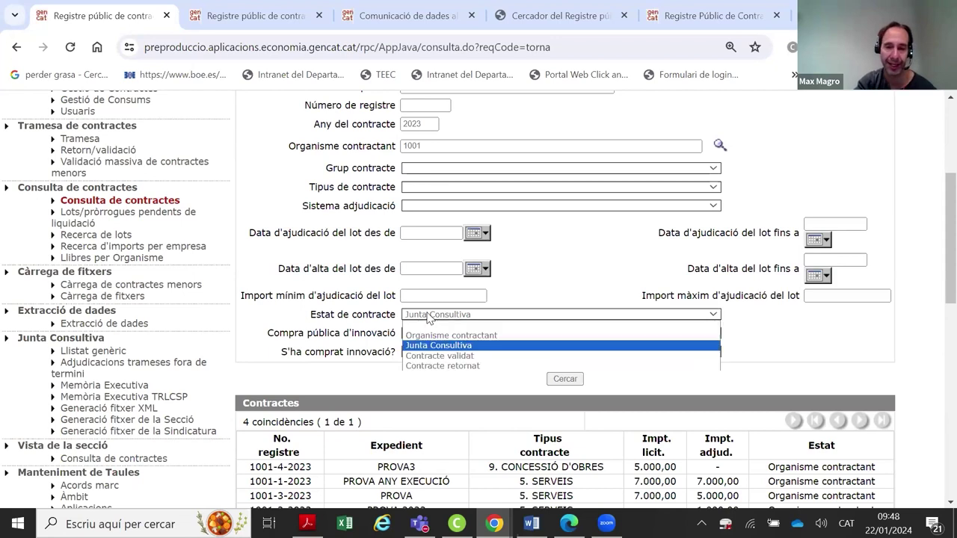
left_click(441, 366)
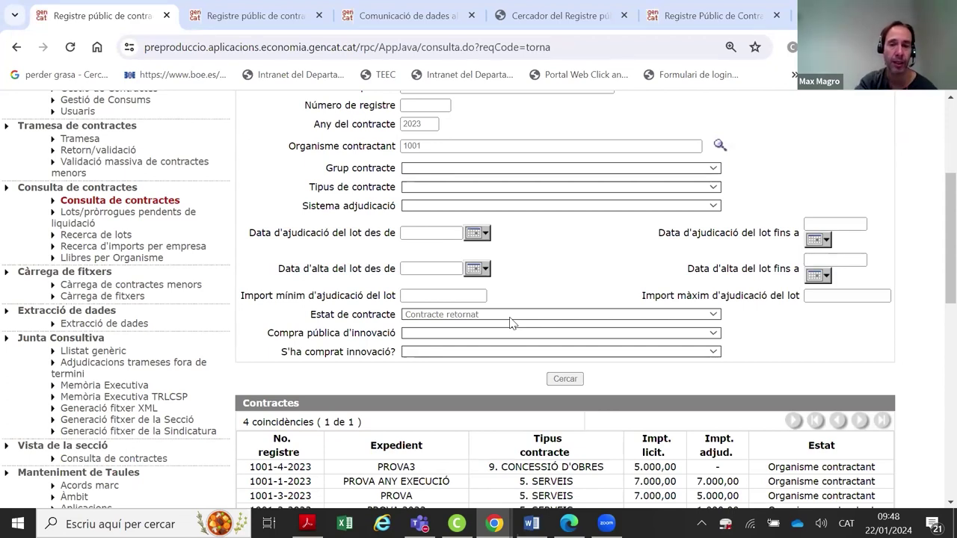
scroll(511, 322, "up", 3)
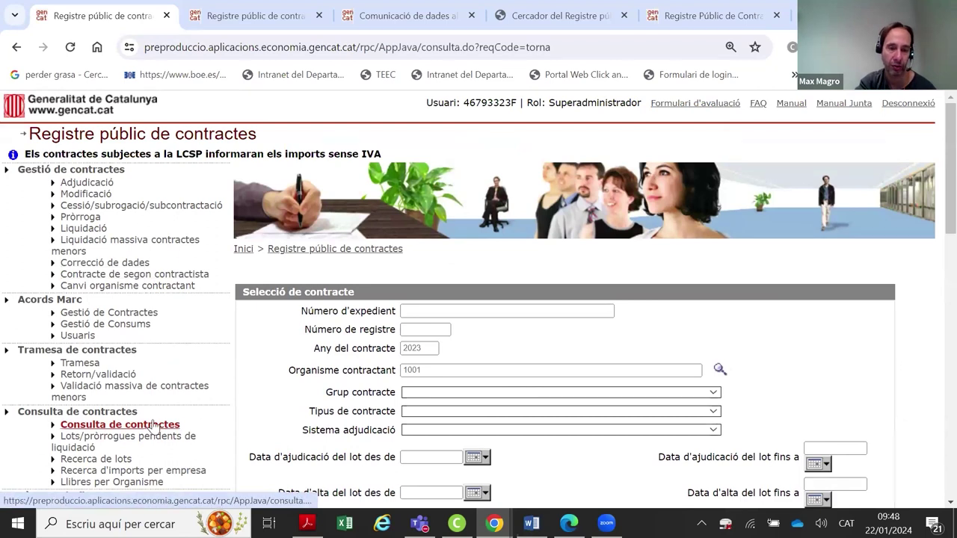
scroll(380, 304, "down", 2)
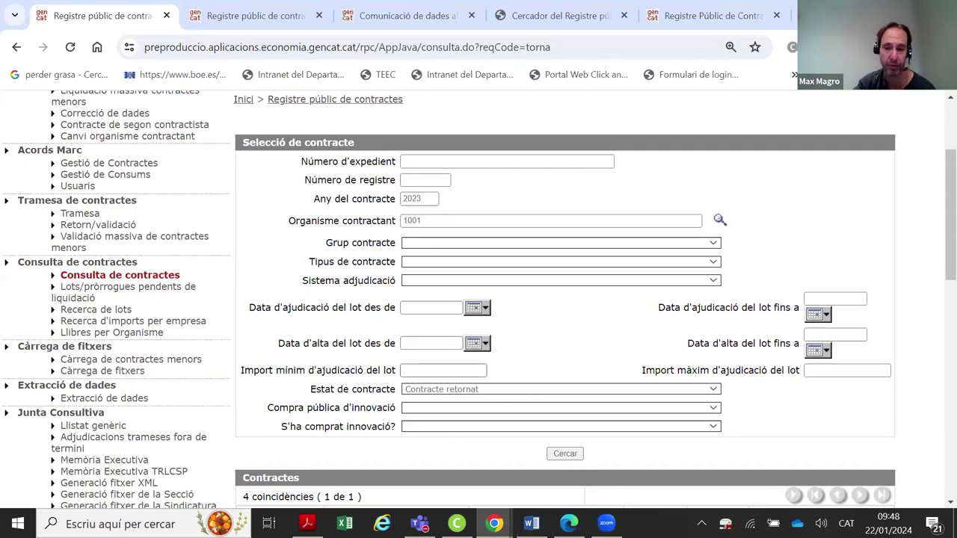
Switch to Word and highlight the registry's contact e-mail address and phone number in the document
key("alt+Tab")
scroll(461, 352, "down", 2)
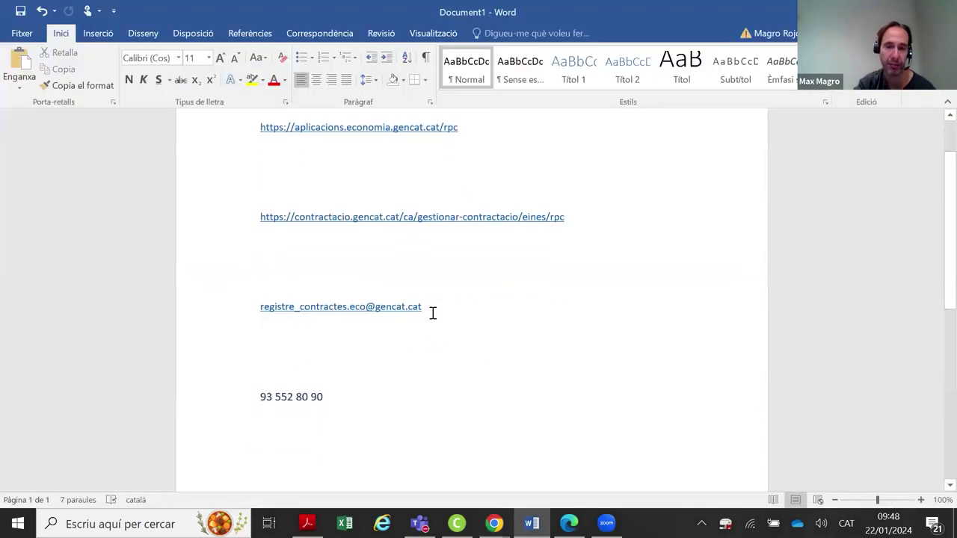
triple_click(371, 306)
scroll(455, 284, "down", 3)
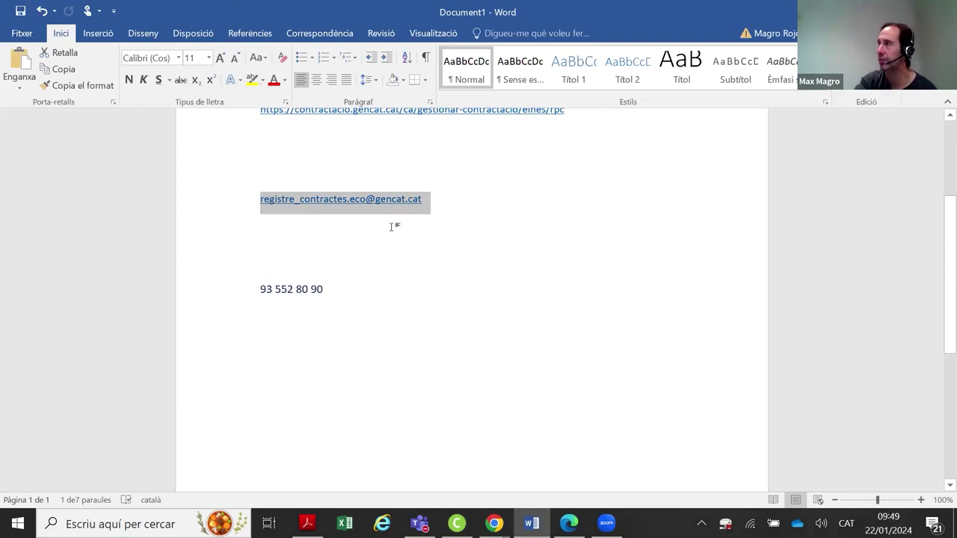
left_click_drag(348, 288, 264, 287)
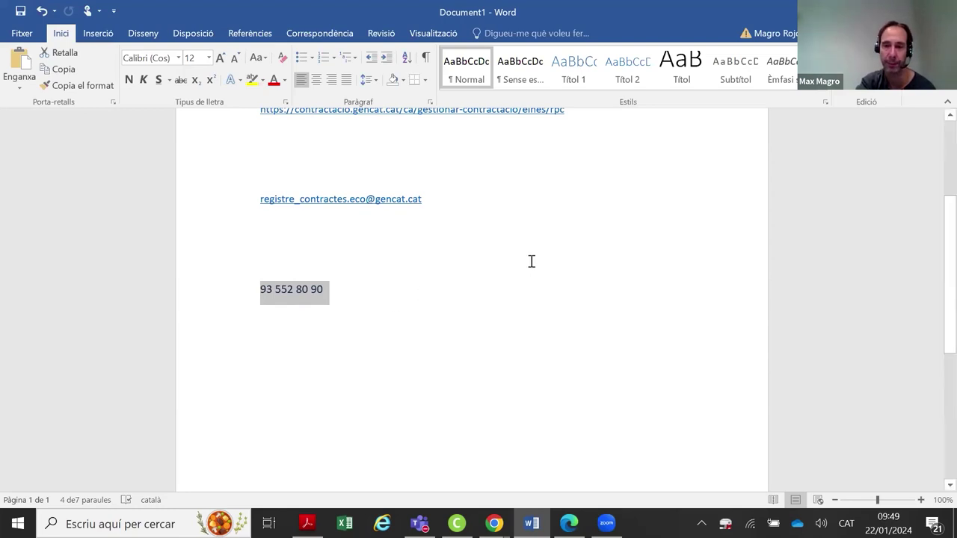
Switch back to Chrome and set the contract query's Estat de contracte to Contracte validat
left_click(494, 523)
left_click(413, 456)
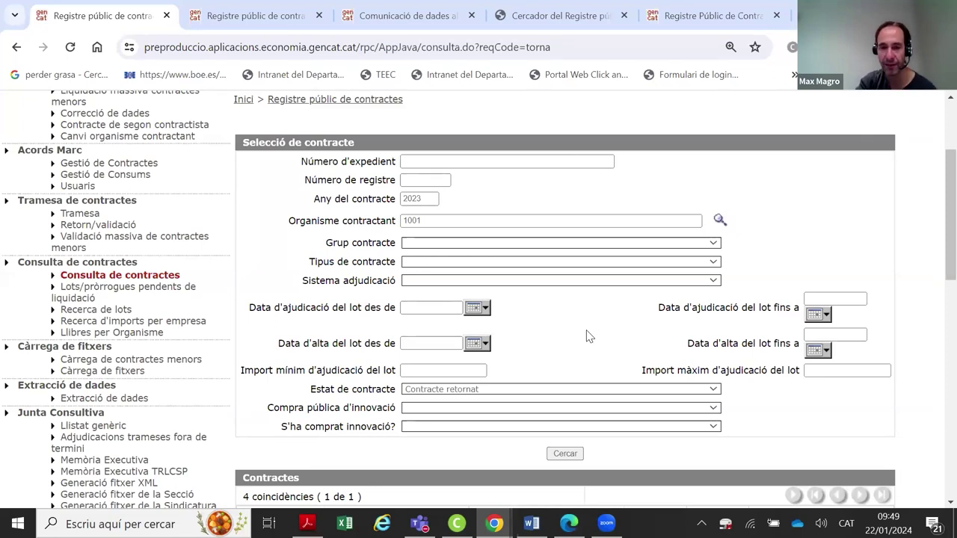
left_click(570, 390)
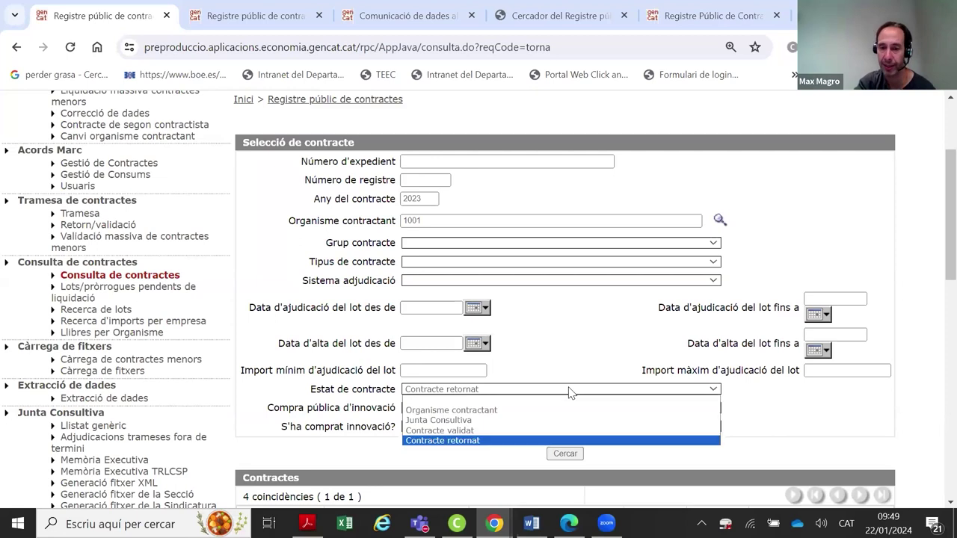
left_click(567, 431)
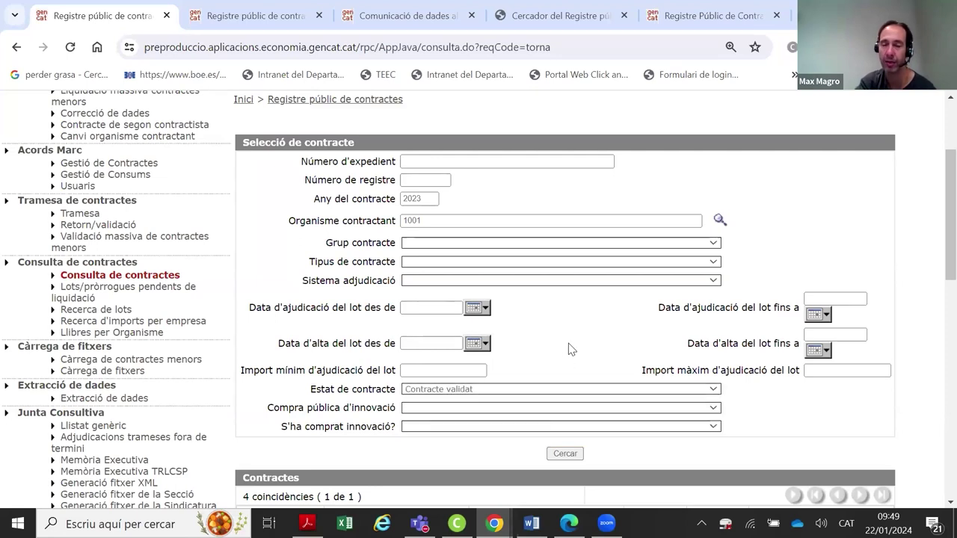
scroll(545, 345, "down", 1)
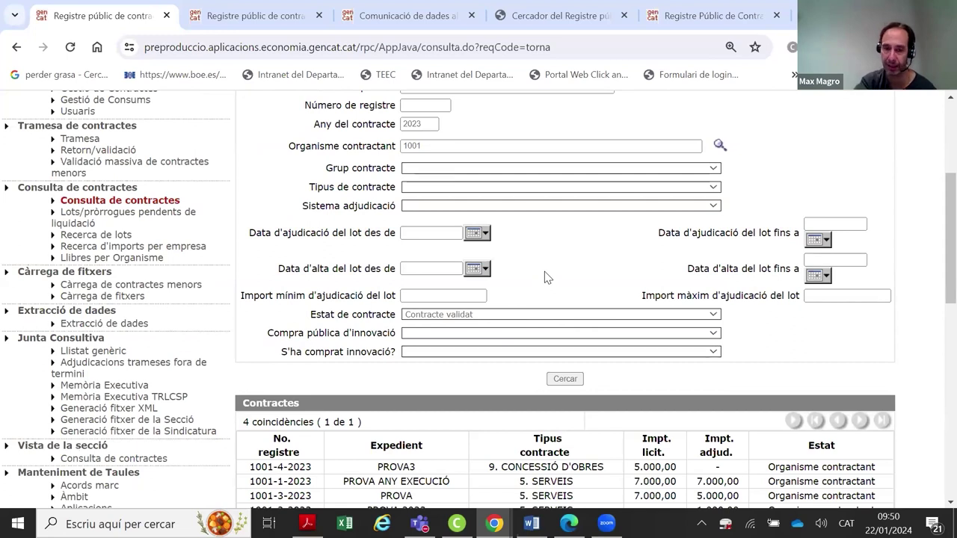
left_click(524, 314)
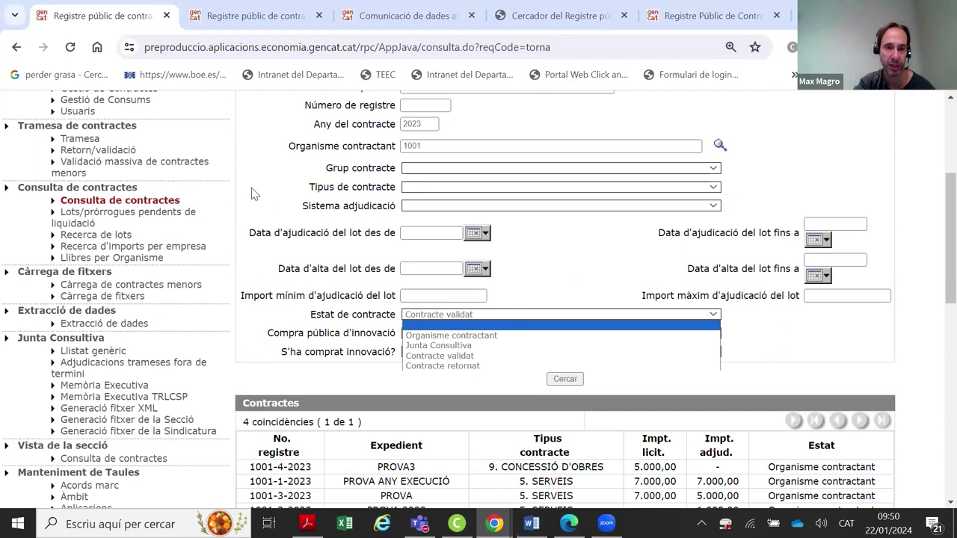
Open the Correcció de dades search form under Gestió de contractes
scroll(271, 212, "up", 2)
left_click(145, 190)
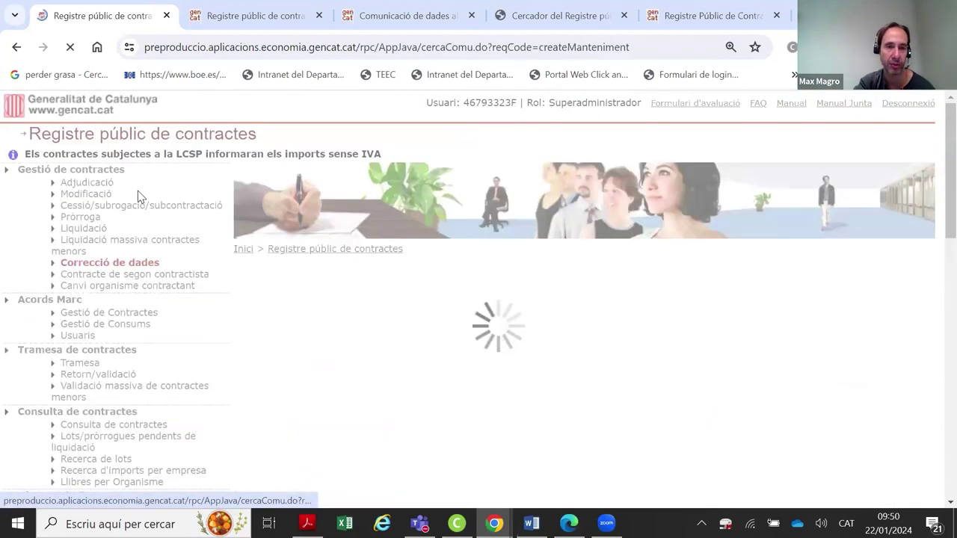
scroll(346, 282, "down", 2)
scroll(415, 281, "up", 1)
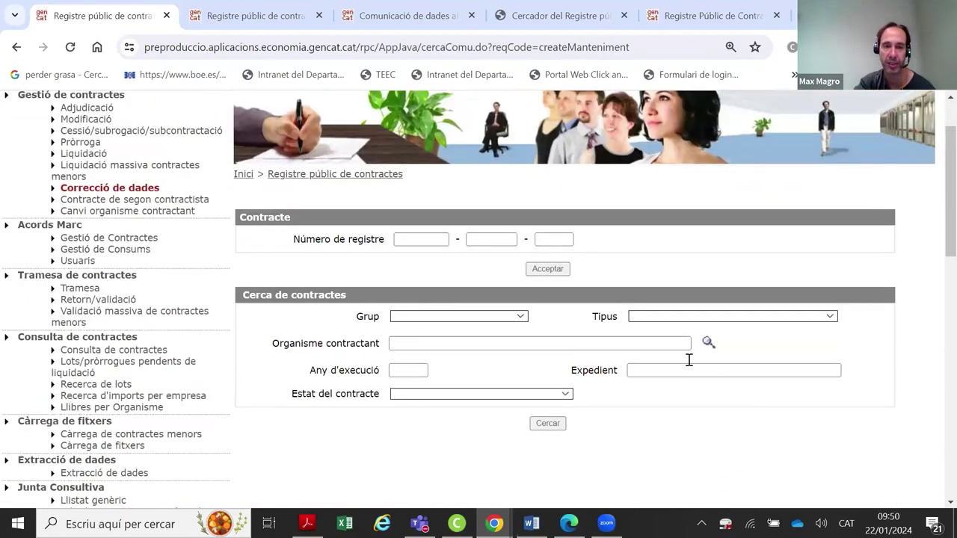
Set Estat del contracte in turn to Organisme contractant, Contracte retornat and Junta Consultiva, ending on Contracte validat
left_click(566, 394)
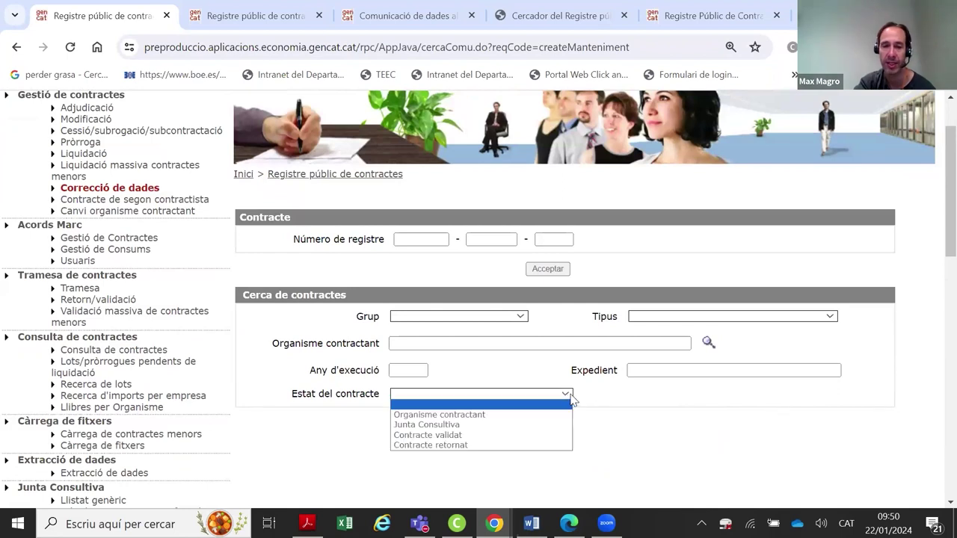
left_click(545, 415)
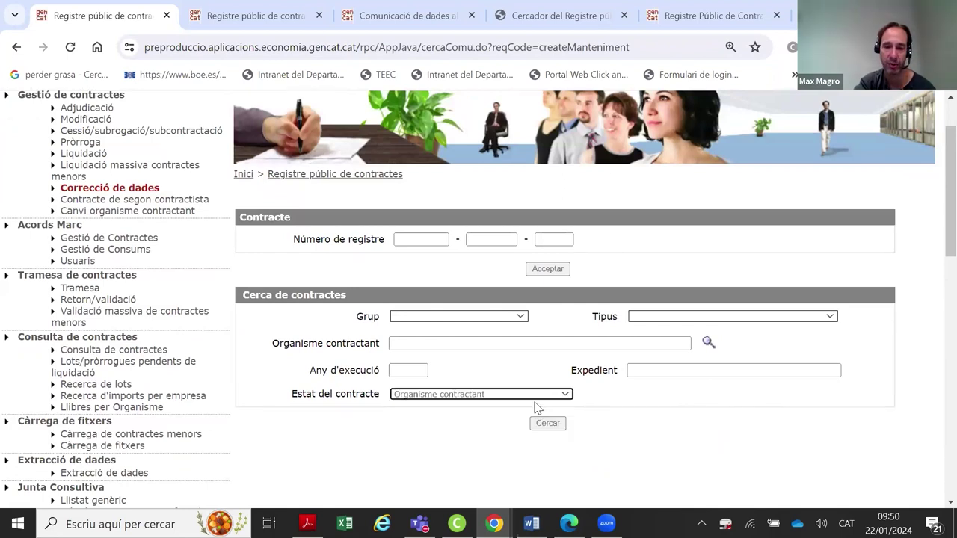
left_click(539, 397)
left_click(513, 445)
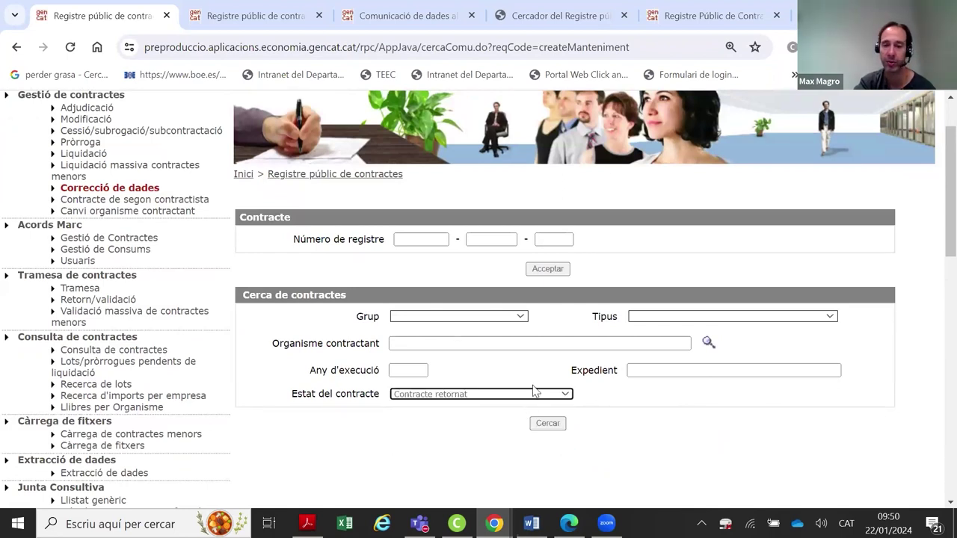
left_click(535, 394)
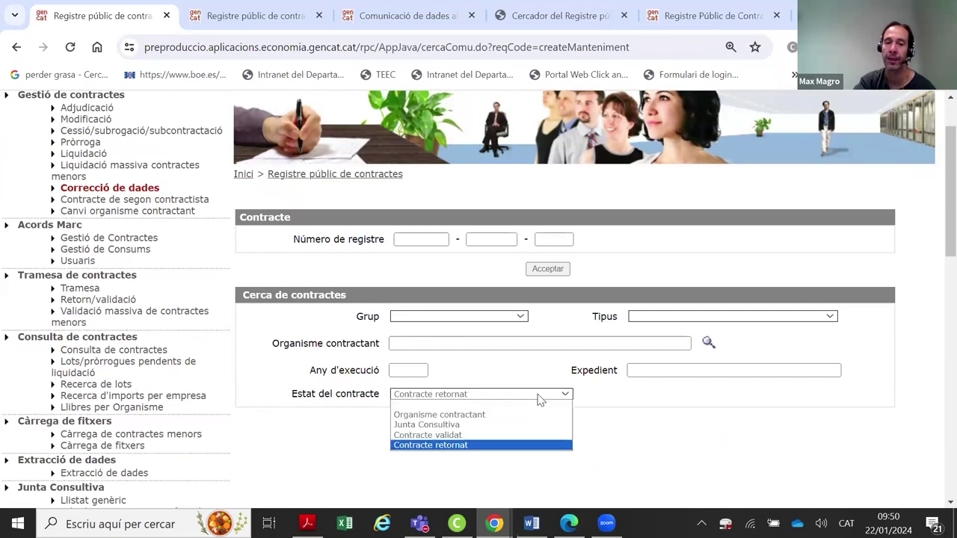
left_click(528, 425)
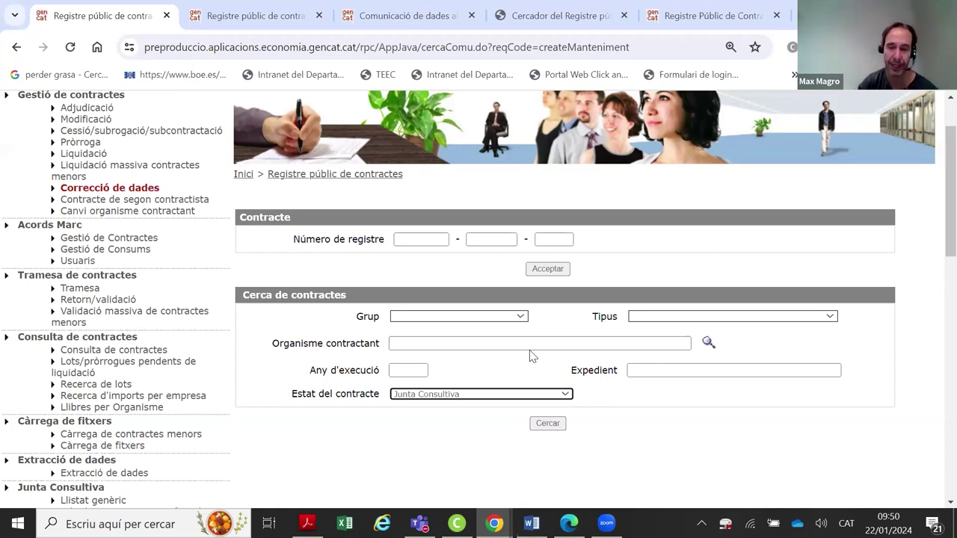
left_click(527, 394)
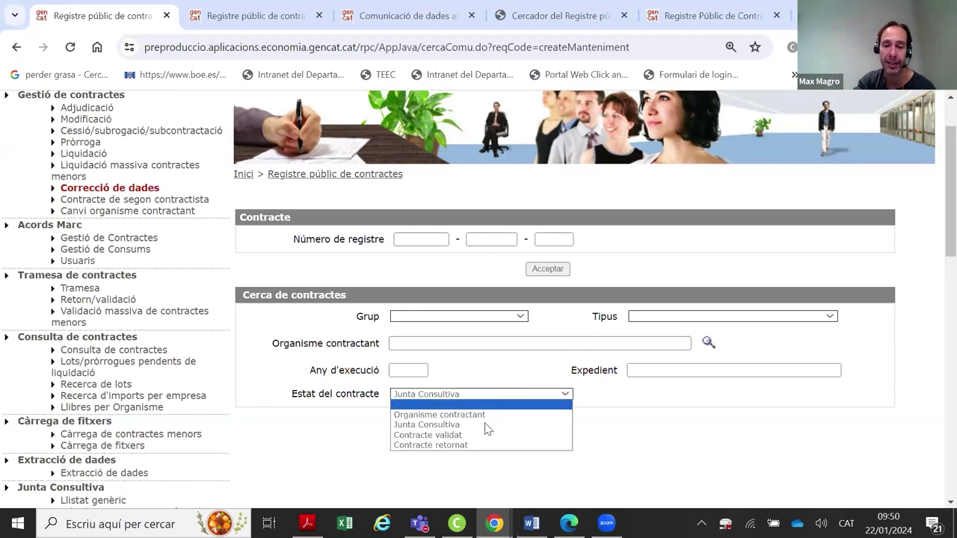
left_click(482, 435)
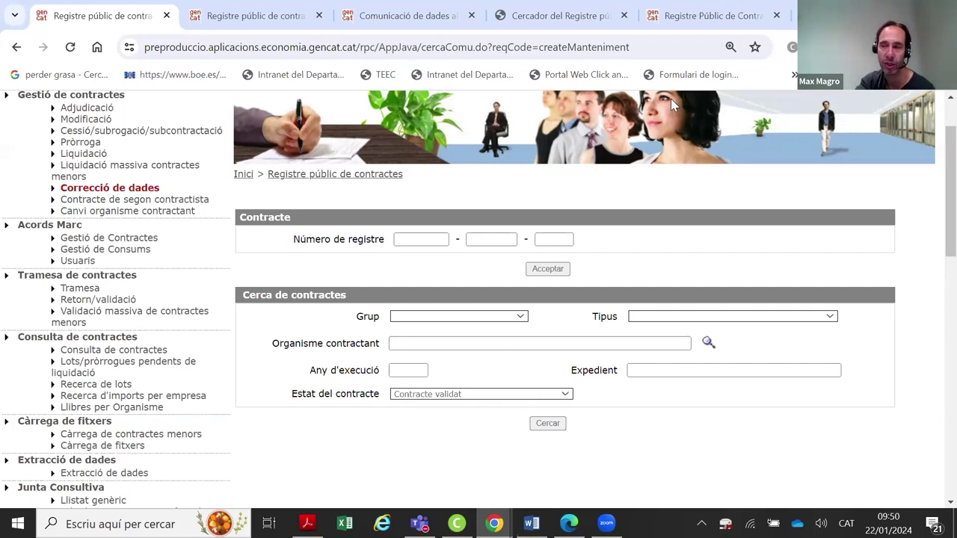
On the gencat Contractació pública site, go back to the registry's index page and open its Administració section
left_click(670, 20)
scroll(482, 193, "down", 3)
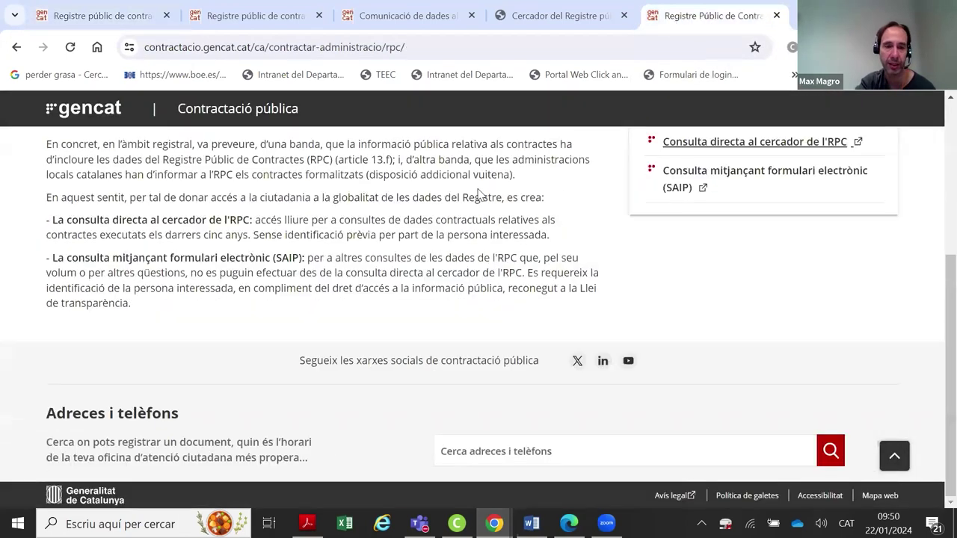
scroll(481, 190, "up", 4)
left_click(16, 47)
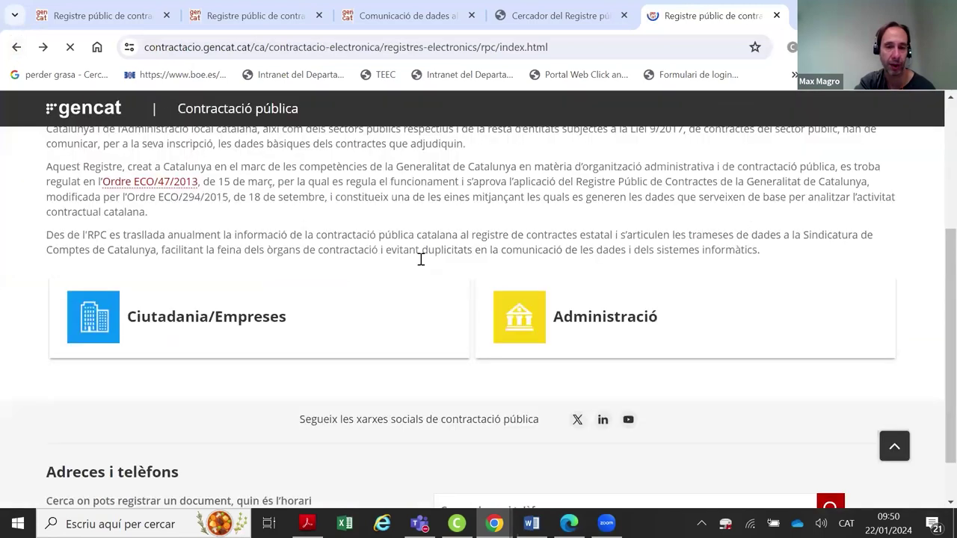
left_click(575, 316)
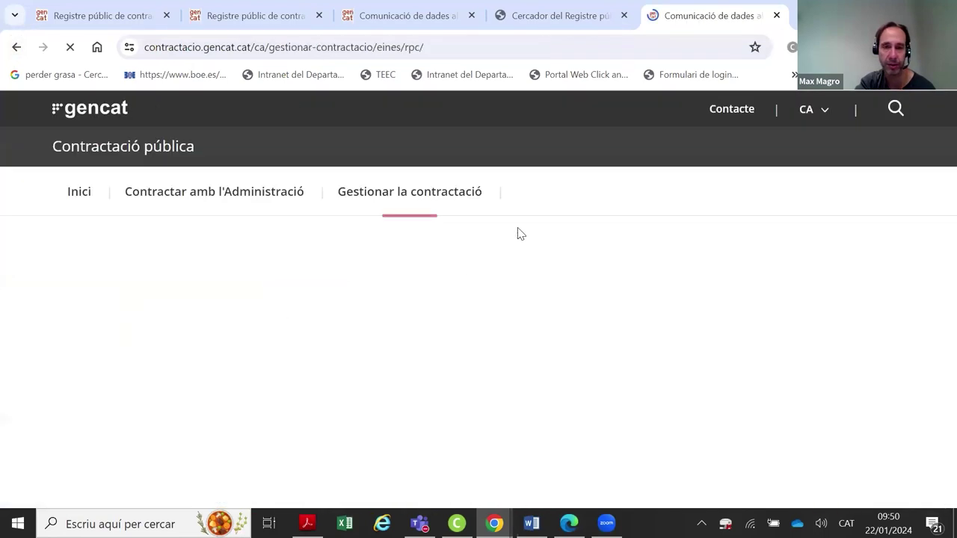
Expand the Correcció de dades validades section and read how to request a correction of validated data
scroll(356, 209, "down", 6)
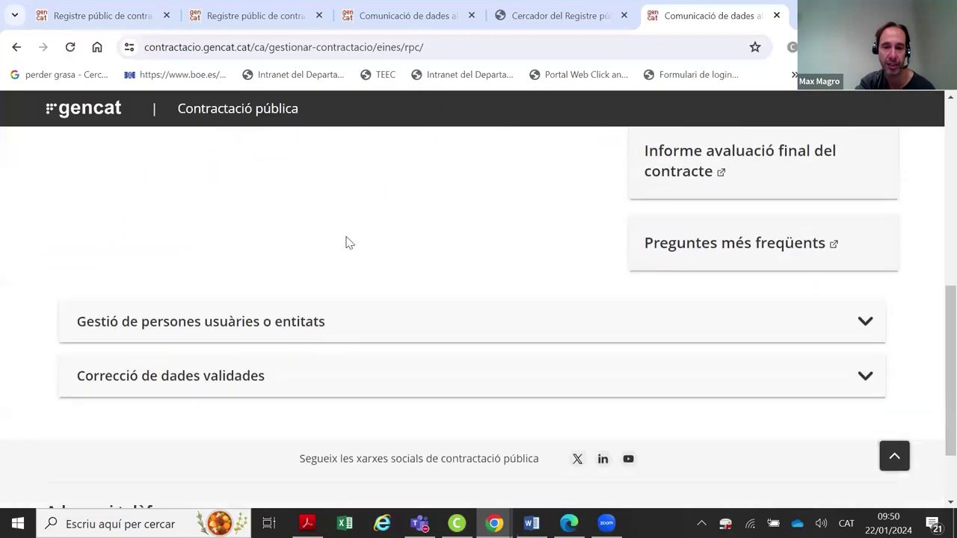
left_click(108, 387)
scroll(364, 292, "down", 4)
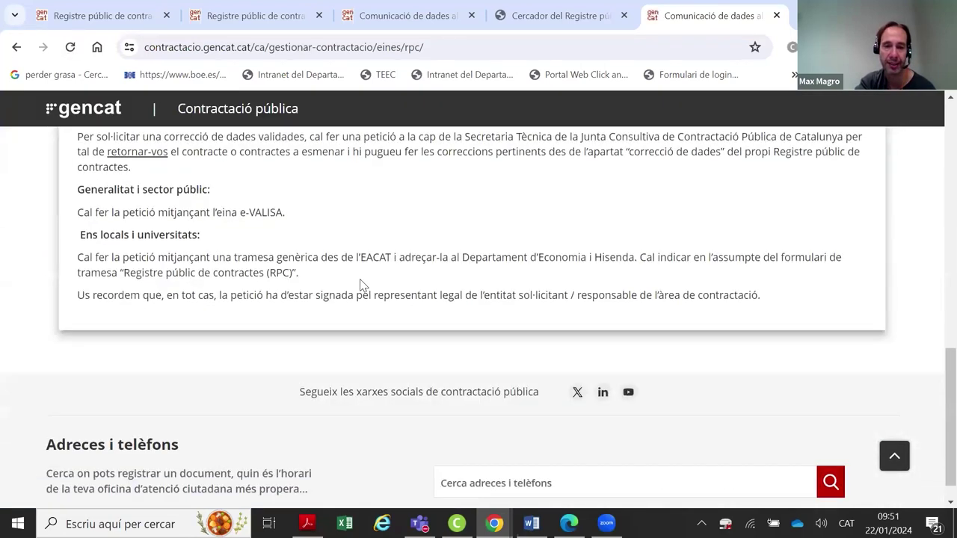
Return to the preproduction Registre públic de contractes and open the Adjudicació form under Gestió de contractes
scroll(357, 281, "up", 1)
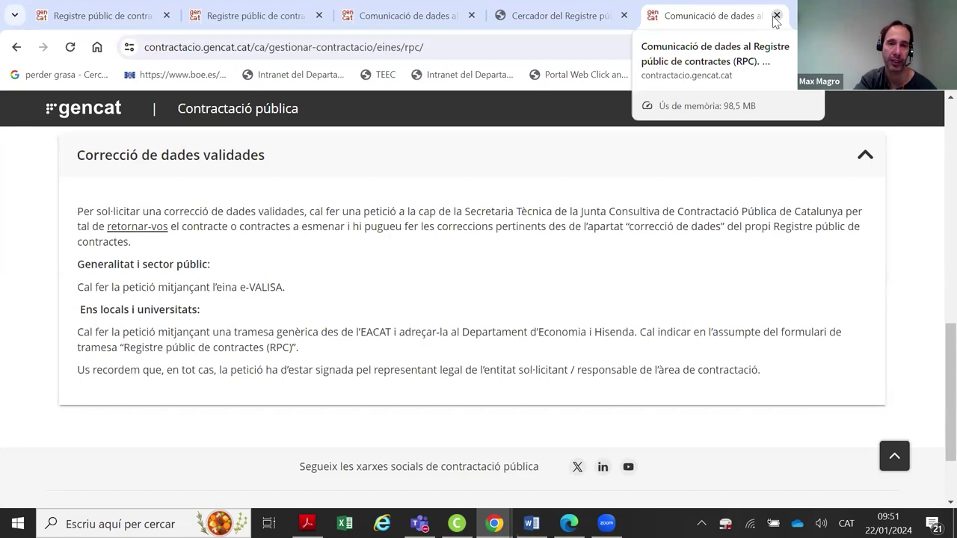
left_click(101, 15)
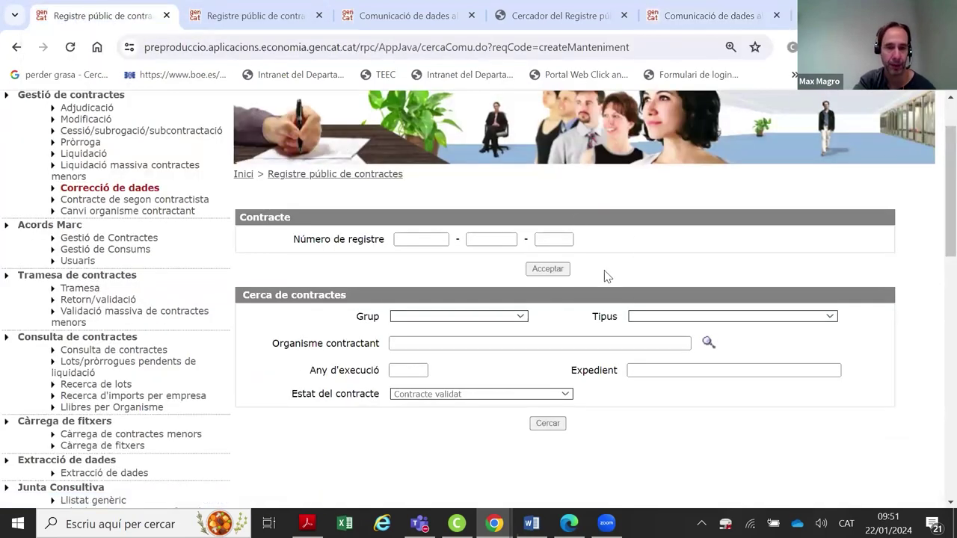
scroll(604, 277, "up", 1)
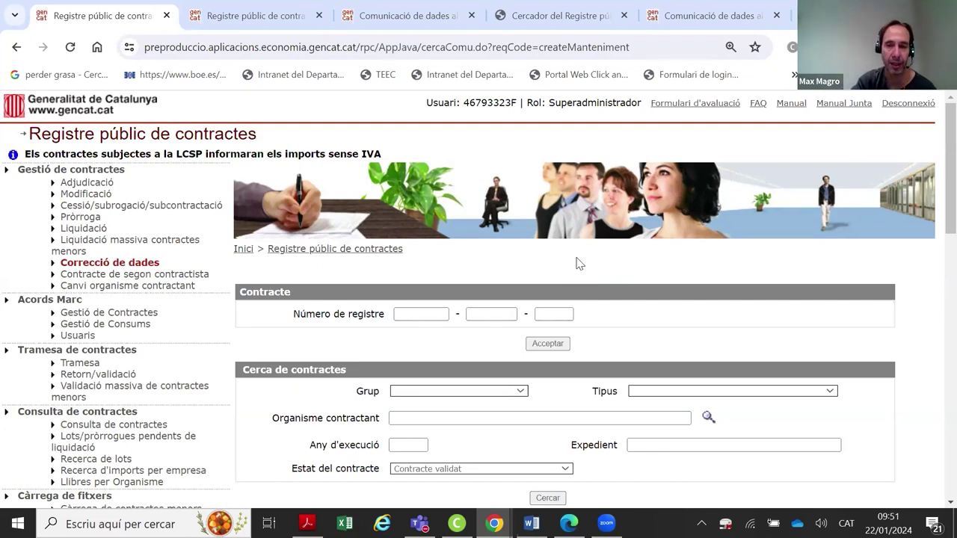
scroll(576, 263, "down", 1)
scroll(579, 263, "up", 1)
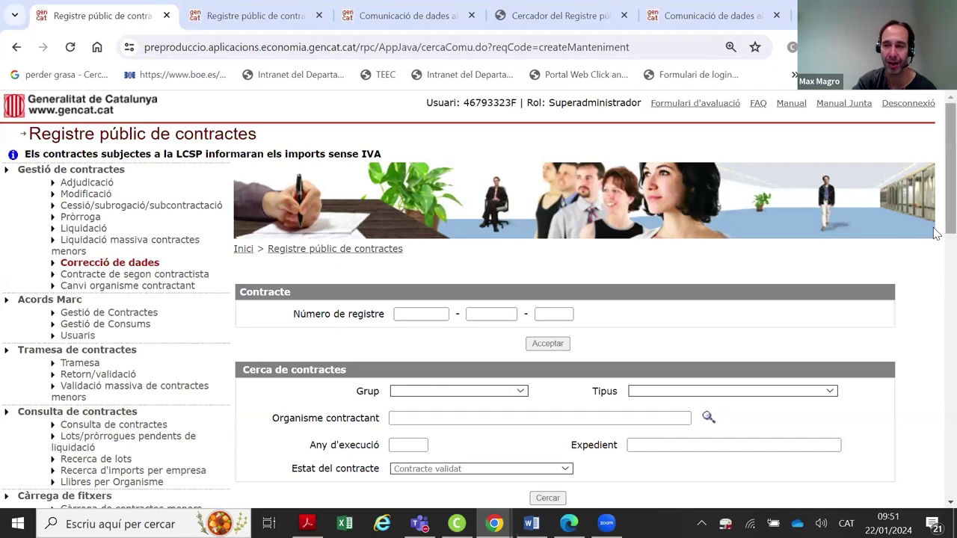
scroll(934, 243, "down", 1)
scroll(936, 239, "down", 1)
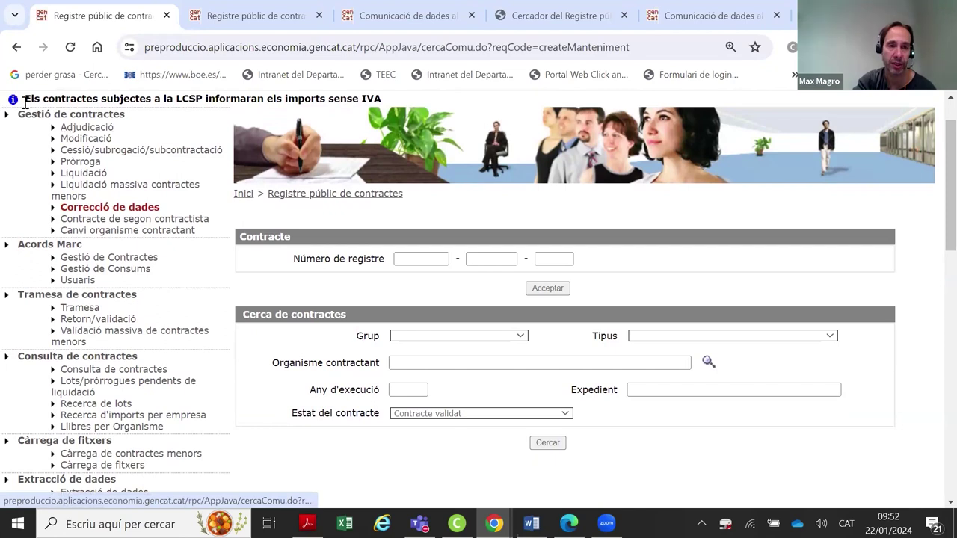
left_click(85, 131)
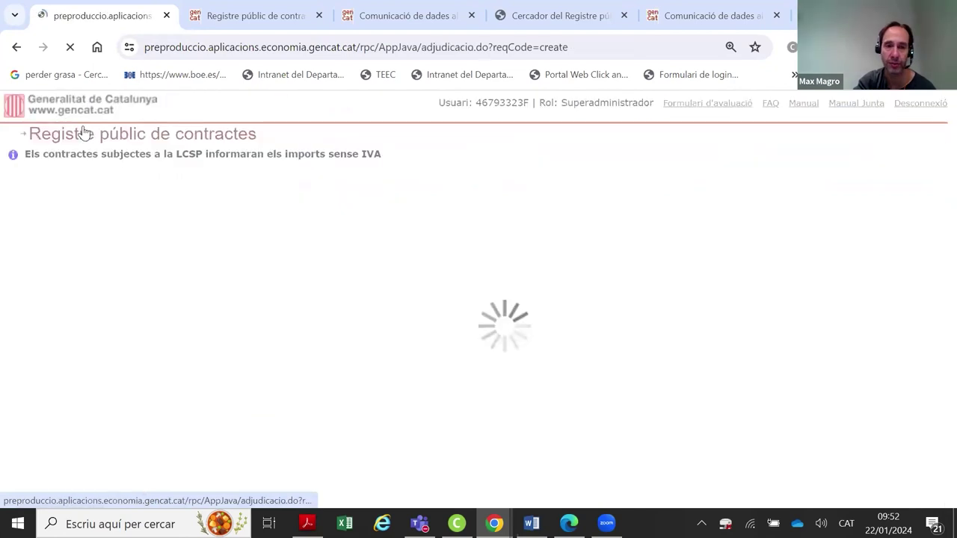
scroll(747, 269, "down", 1)
scroll(936, 247, "down", 1)
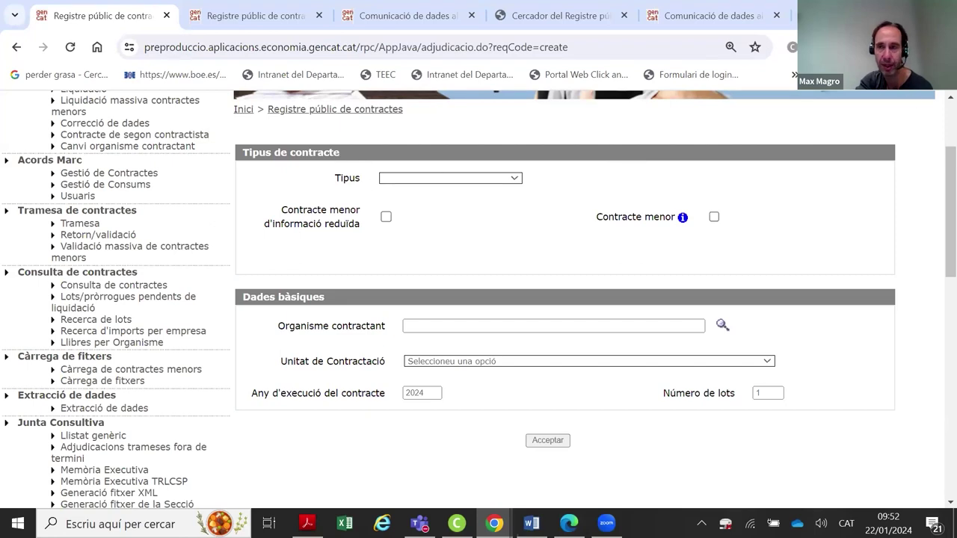
Open the saved login page of the production Registre públic de contractes in a new browser tab
key("ctrl+t")
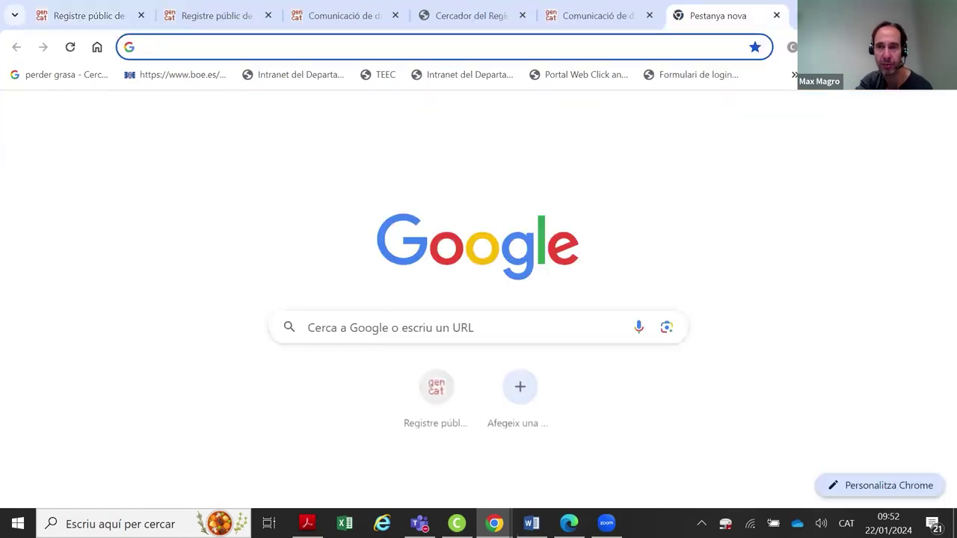
left_click(794, 74)
left_click(798, 385)
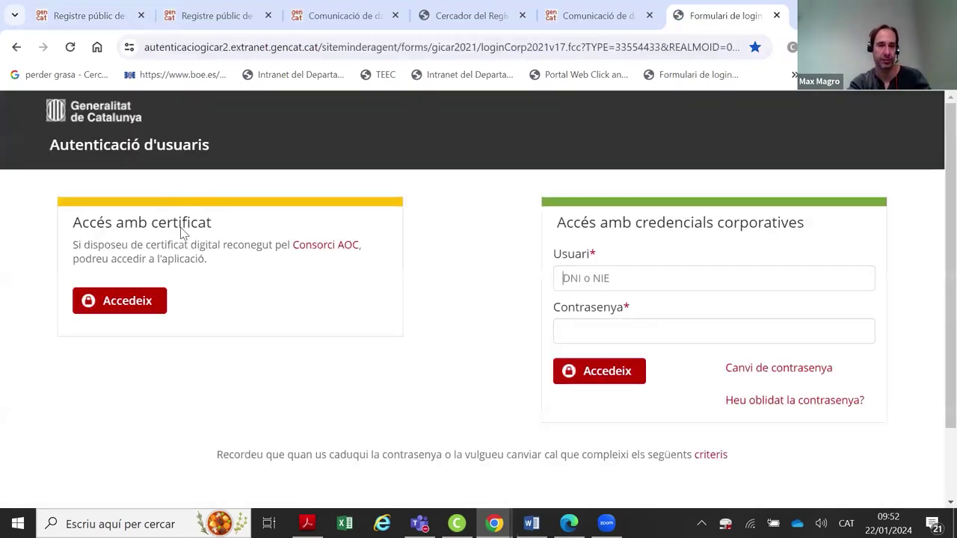
Sign in with corporate credentials, filling in the user ID and the account password
left_click(587, 282)
left_click(591, 290)
left_click(595, 284)
left_click(640, 315)
left_click(634, 332)
type("••")
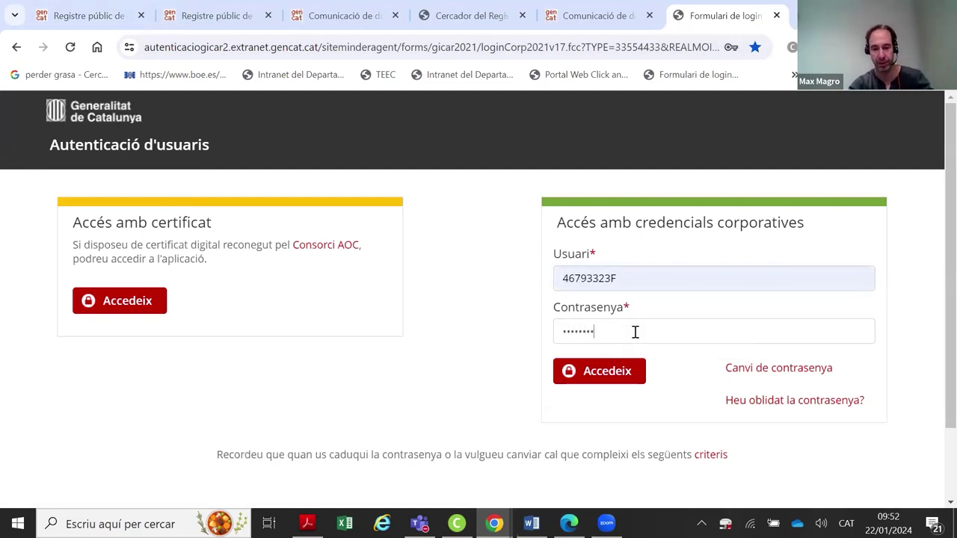
key("Return")
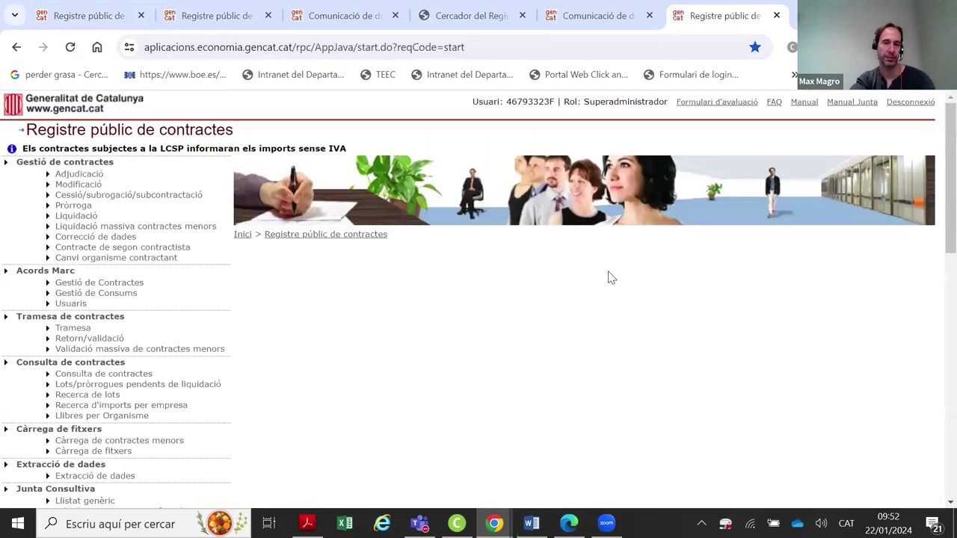
Open the Adjudicació form under Gestió de contractes in the production registry and bring its Tipus de contracte and Dades bàsiques sections into view
left_click(79, 173)
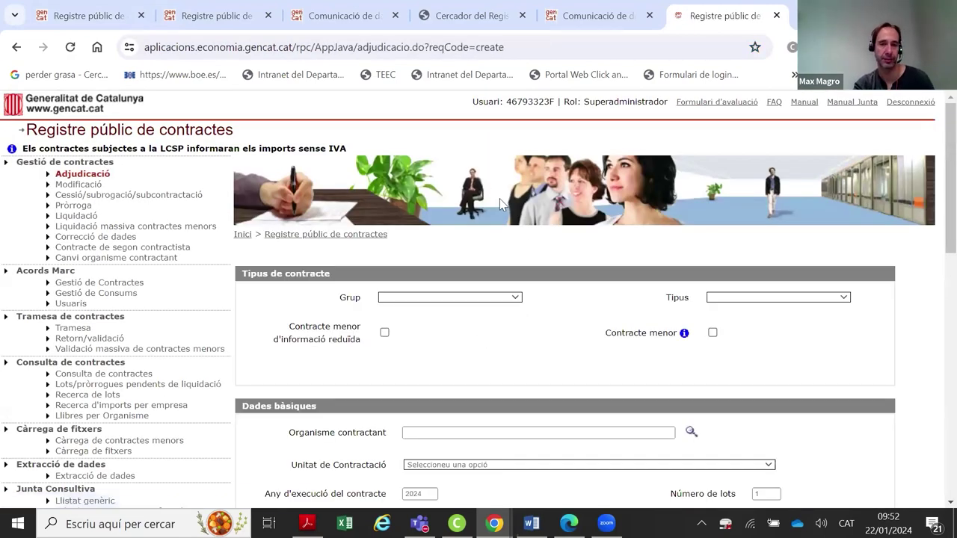
scroll(506, 184, "down", 1)
scroll(507, 184, "down", 1)
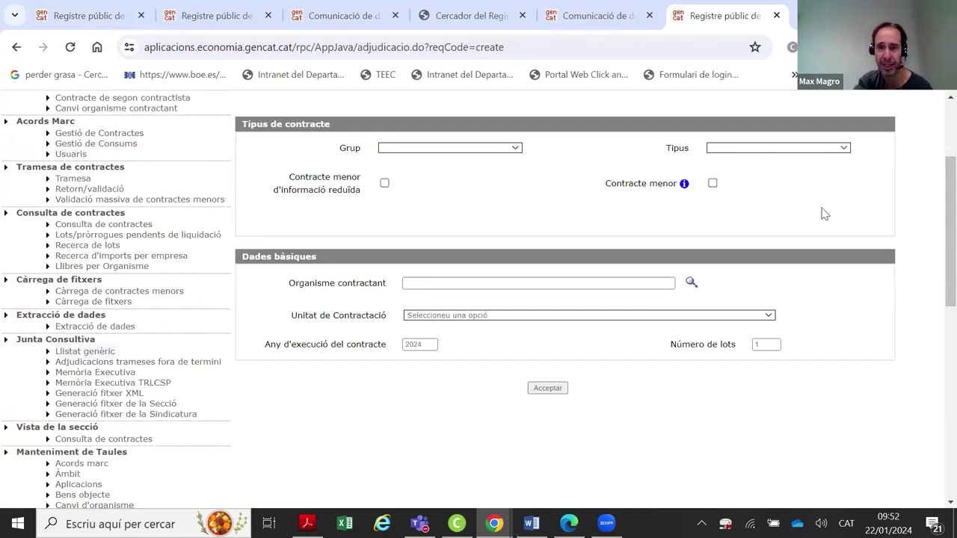
scroll(935, 247, "up", 1)
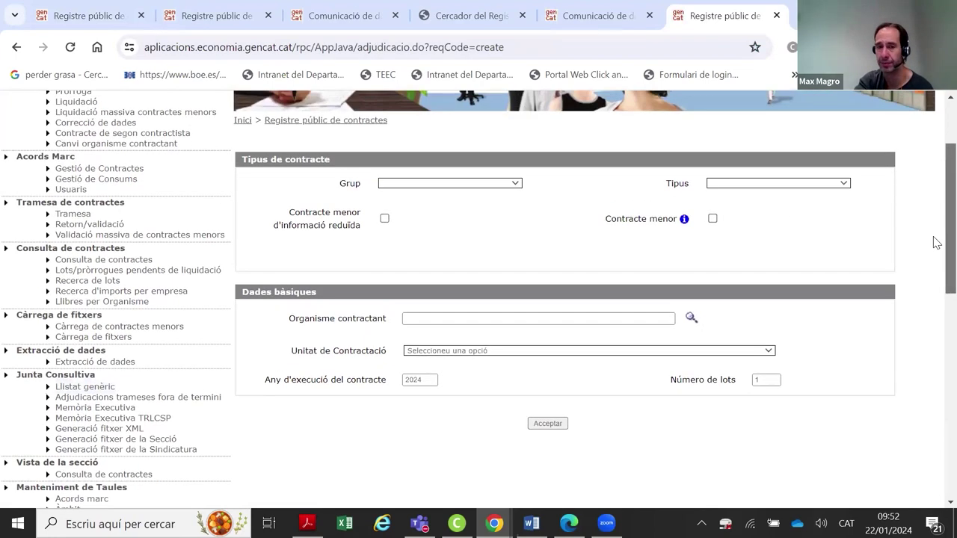
scroll(933, 243, "up", 1)
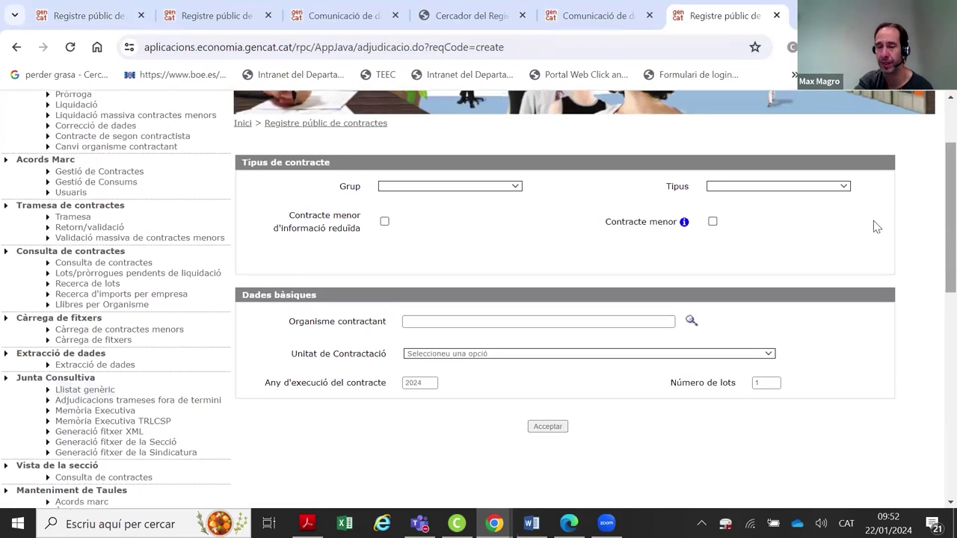
Set Grup to 1. Contracte del Sector Públic, reviewing the alternative 2. Contracte Privat per a Adm. Pública
left_click(401, 191)
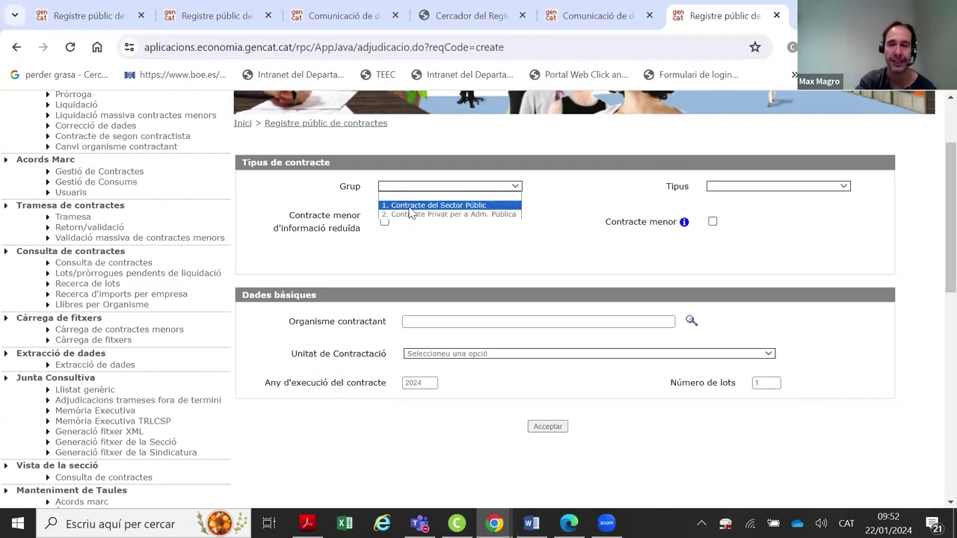
left_click(484, 206)
left_click(515, 191)
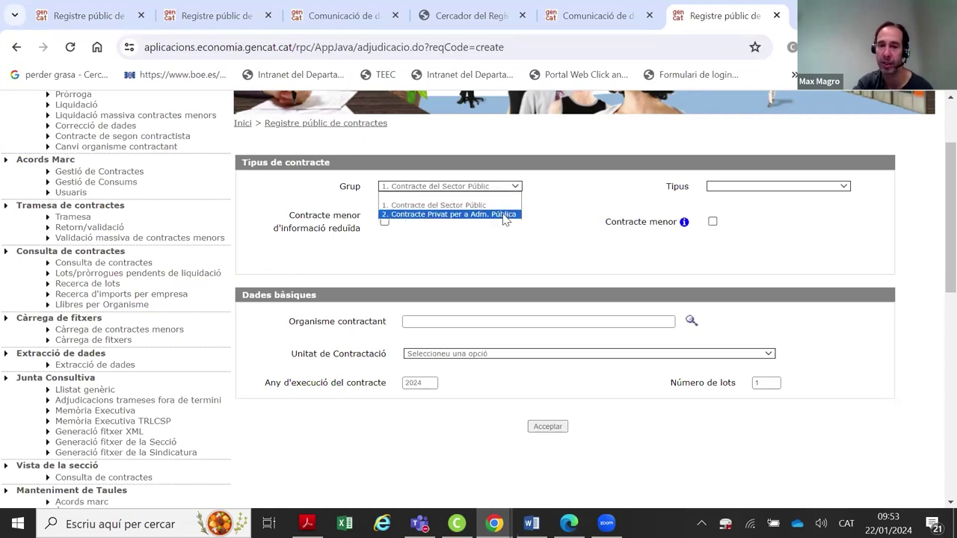
left_click(467, 206)
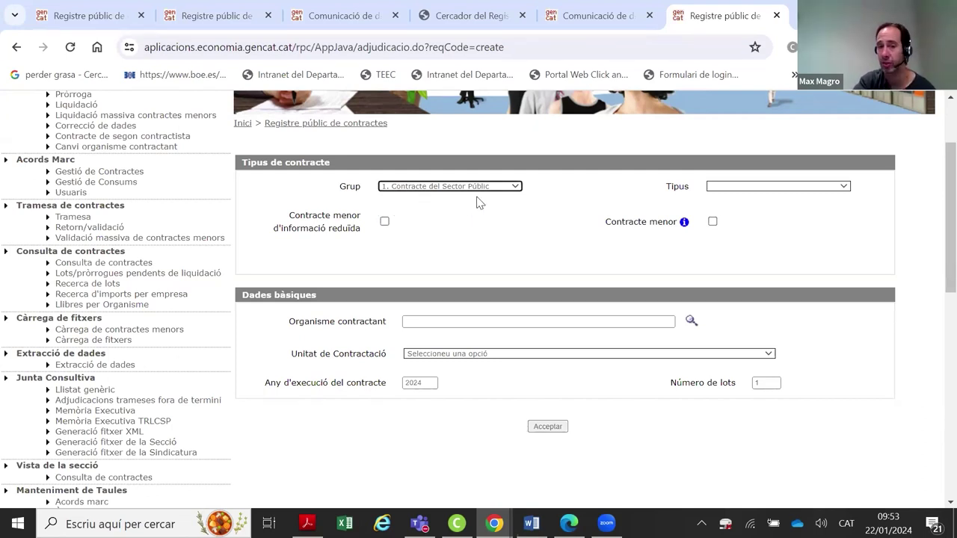
Compare the Tipus de contracte section of the preproduction and production Adjudicació forms, examining the contract types offered in production
left_click(84, 21)
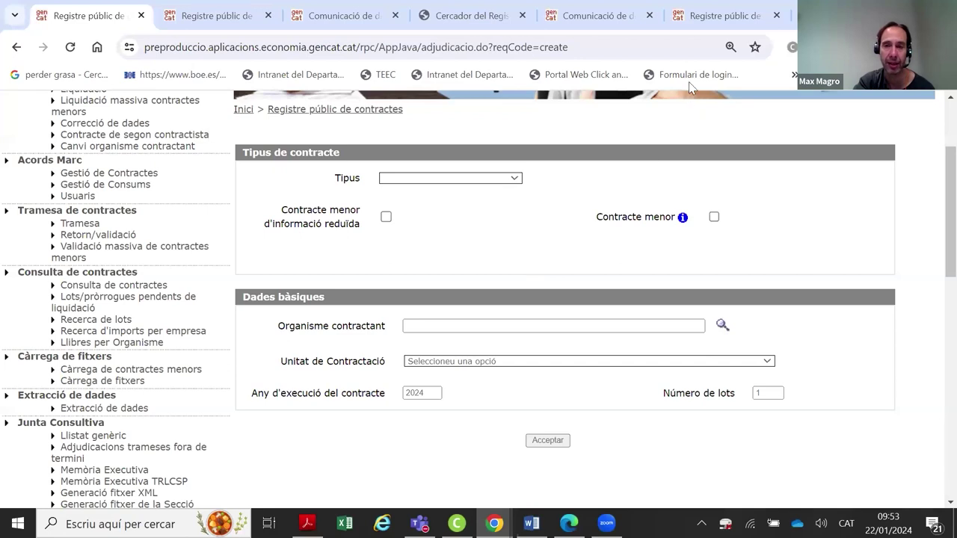
left_click(697, 18)
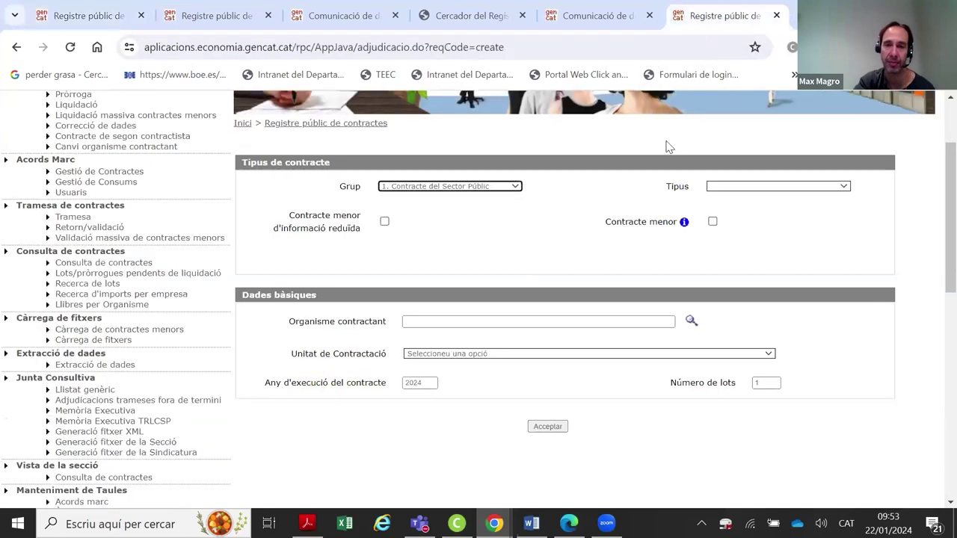
left_click(95, 23)
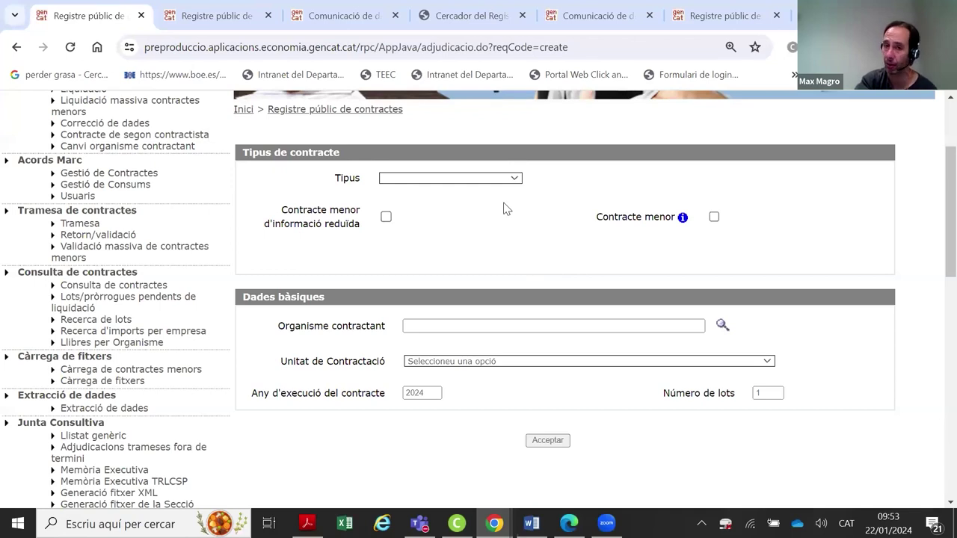
left_click(718, 23)
left_click(758, 187)
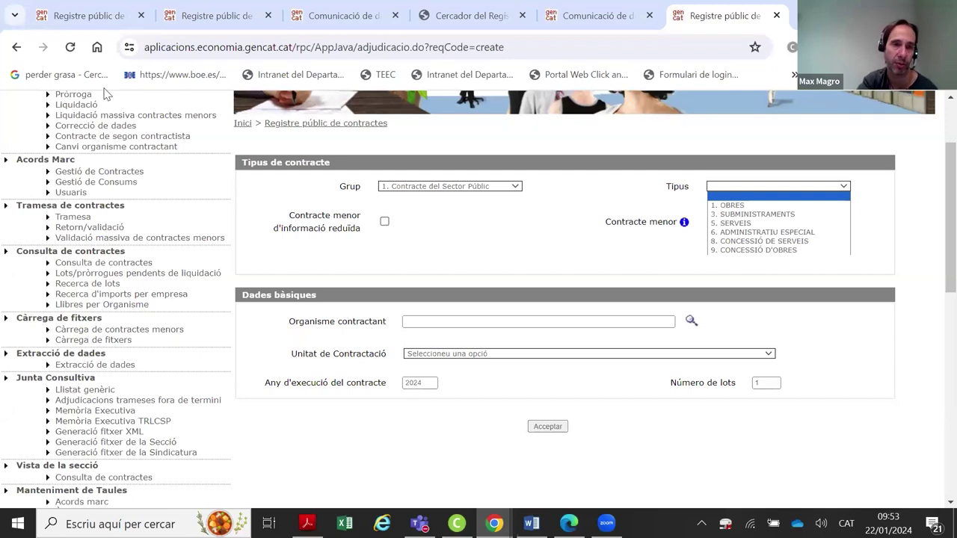
left_click(83, 17)
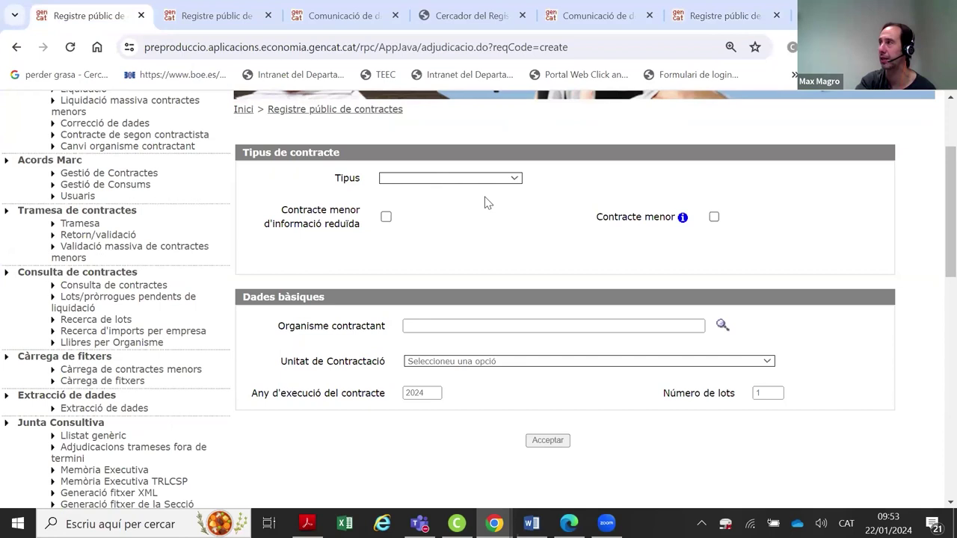
left_click(717, 18)
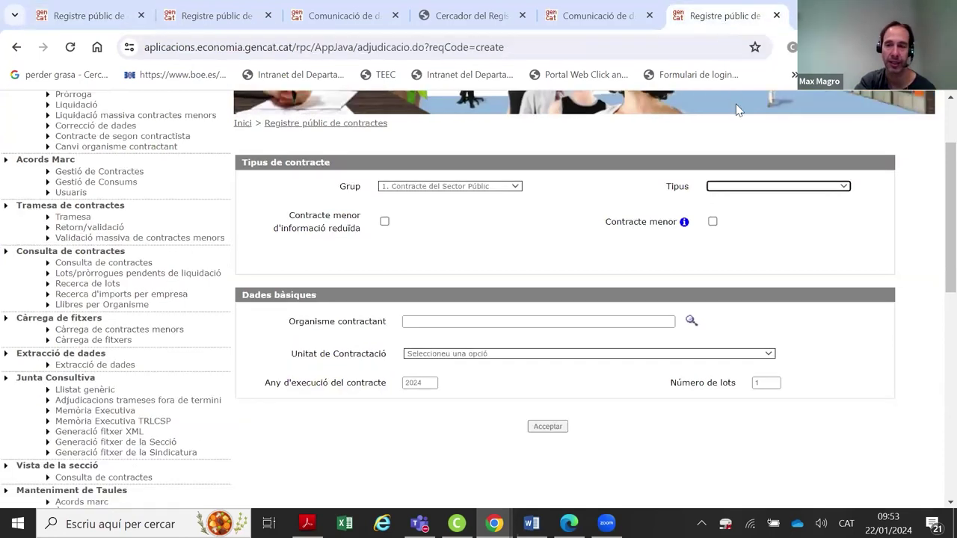
left_click(741, 187)
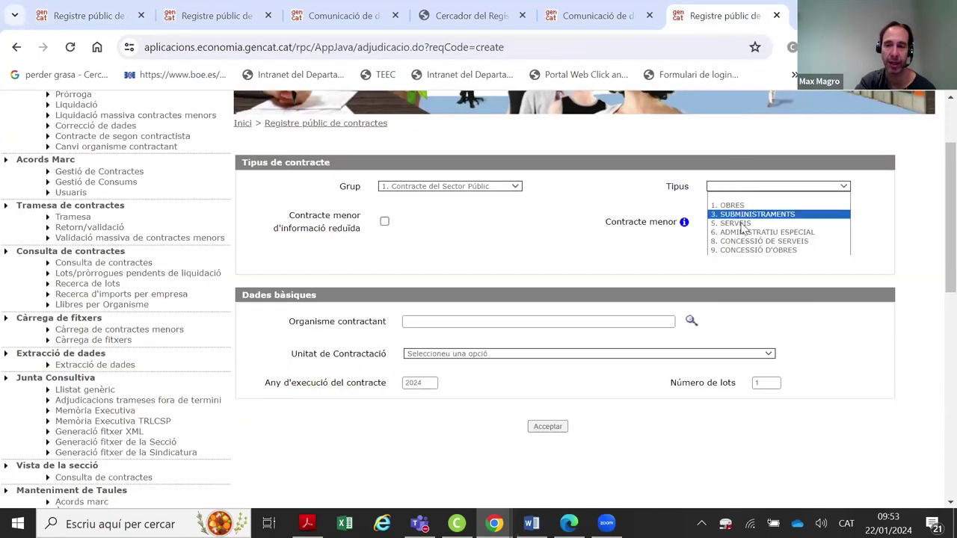
In the preproduction Adjudicació form, set Tipus first to 10. PRIVAT and finally to 1. OBRES
left_click(105, 18)
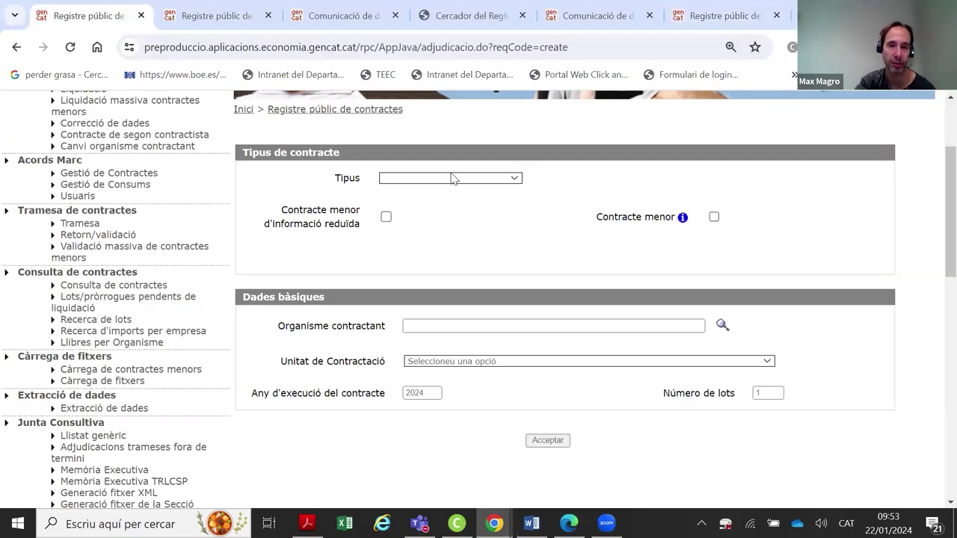
left_click(453, 178)
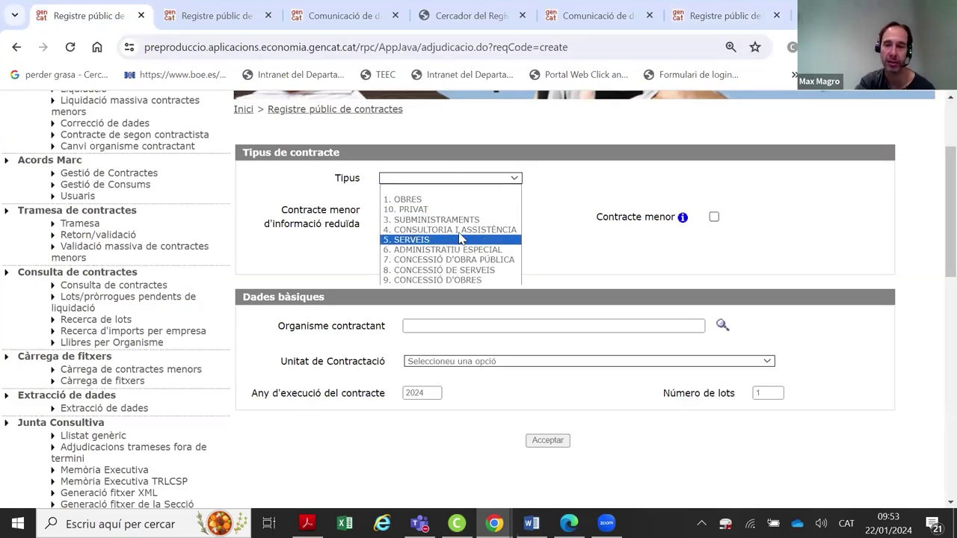
left_click(415, 211)
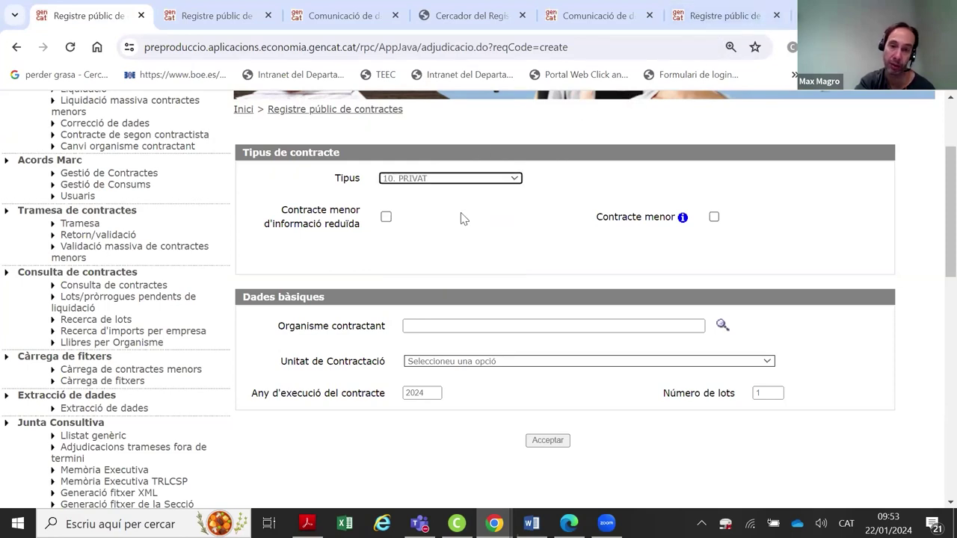
left_click(478, 180)
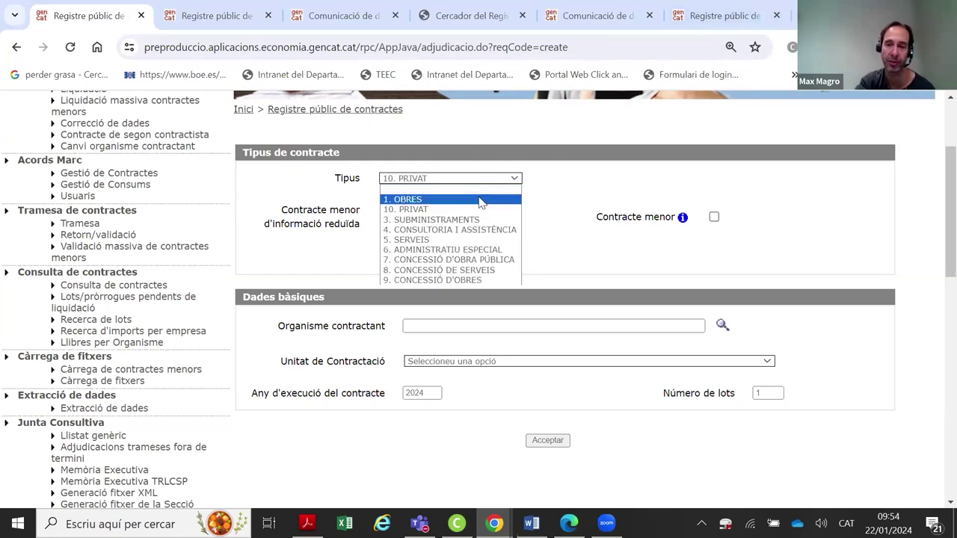
left_click(422, 198)
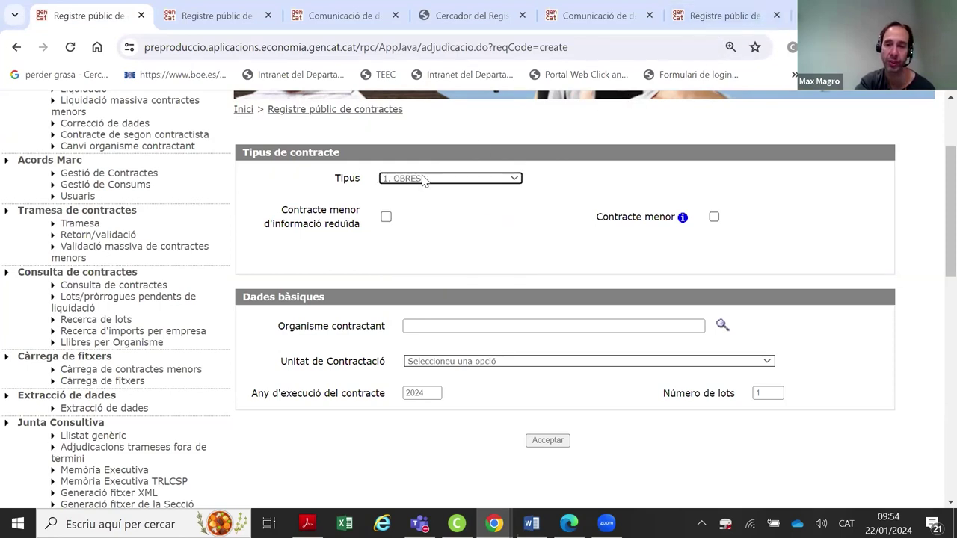
In the production Adjudicació form, set Tipus to 1. OBRES
left_click(697, 19)
left_click(753, 187)
left_click(750, 196)
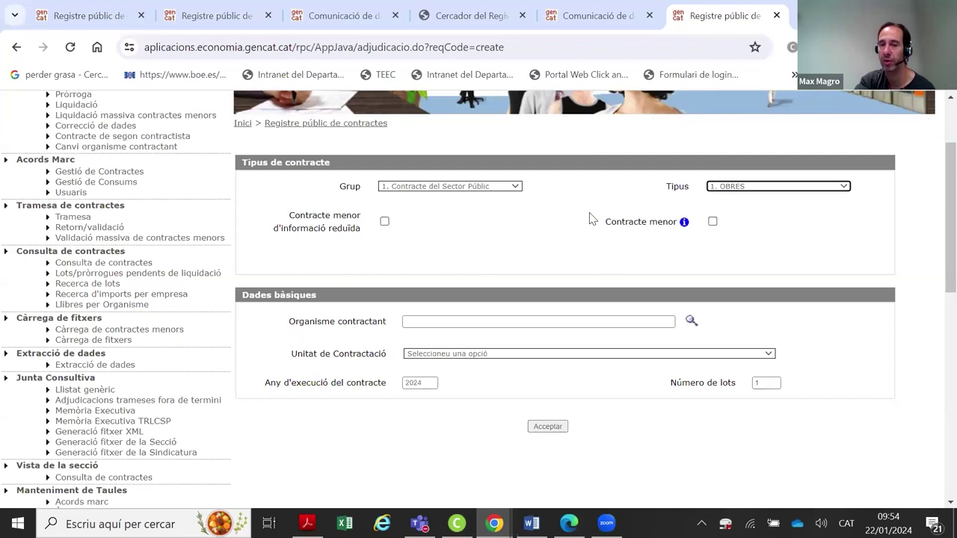
Point out the Organisme contractant and Unitat de Contractació fields in Dades bàsiques and check the contracting unit options
scroll(436, 335, "down", 1)
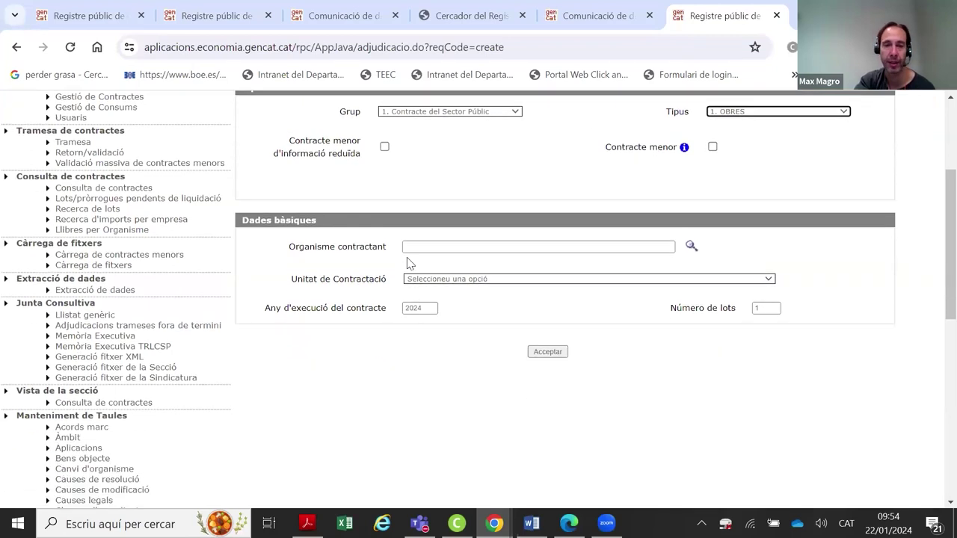
left_click_drag(290, 247, 651, 246)
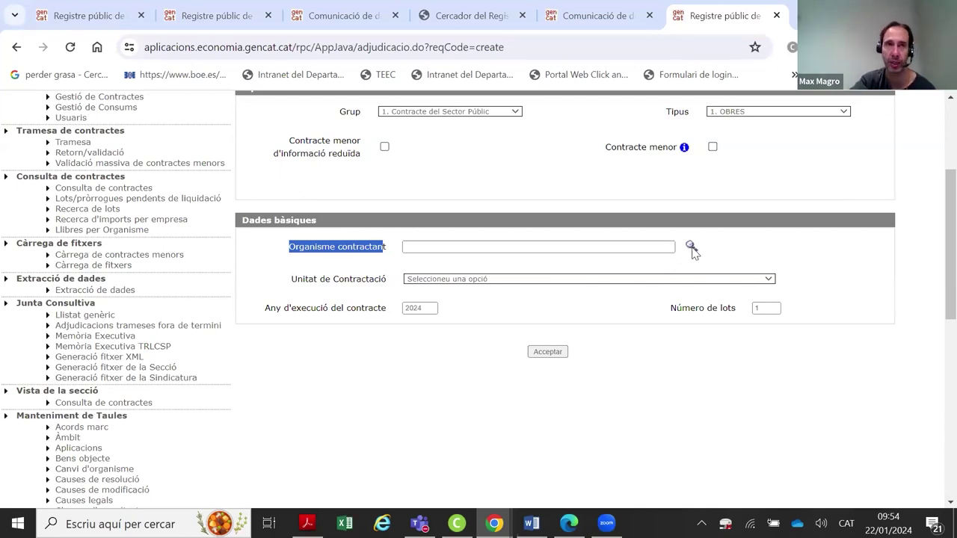
left_click_drag(282, 279, 390, 281)
left_click(498, 282)
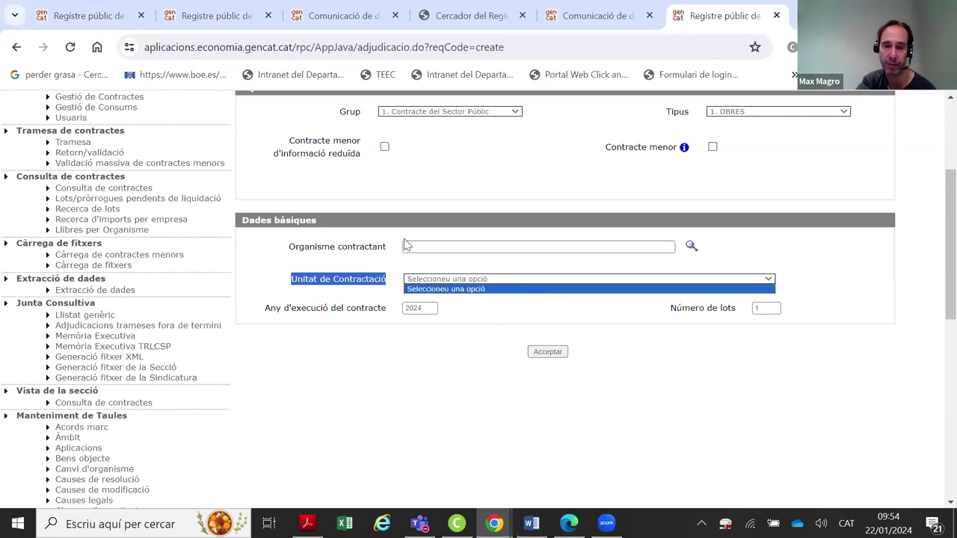
left_click(391, 270)
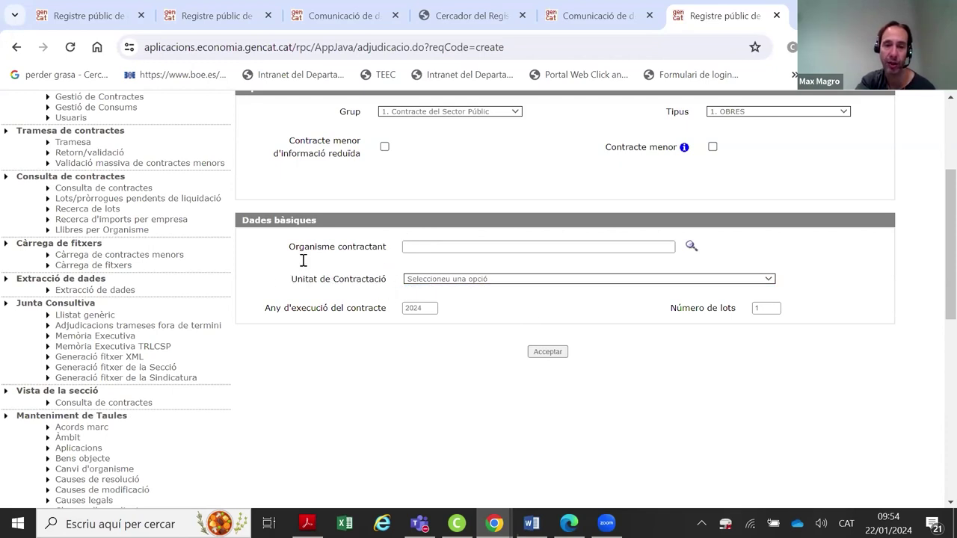
Recheck the options offered in Unitat de Contractació while Organisme contractant is empty
left_click(468, 278)
left_click(402, 274)
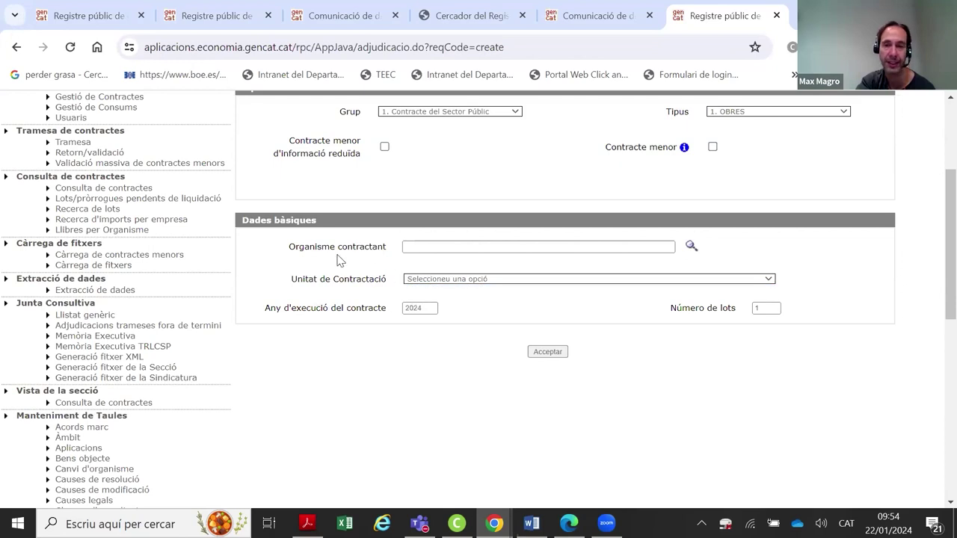
left_click(479, 285)
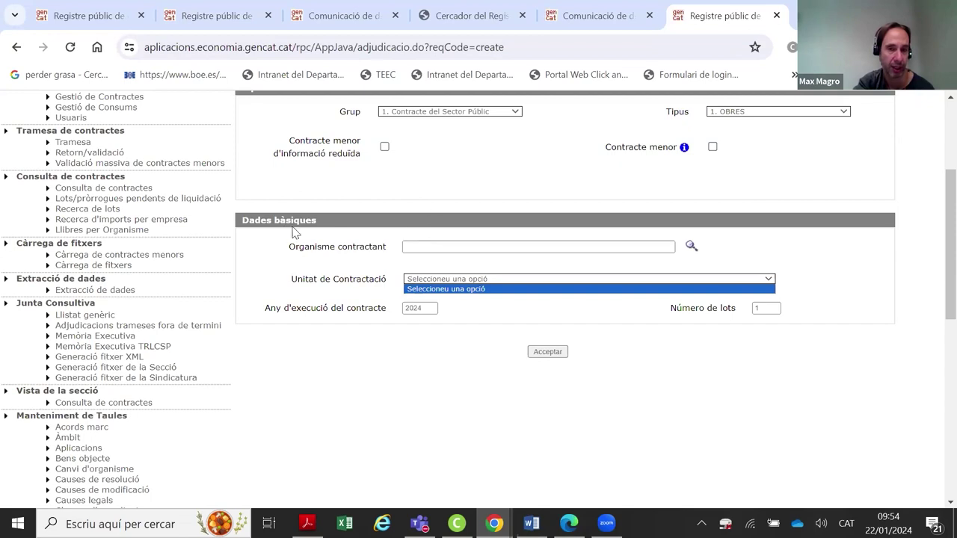
left_click(361, 269)
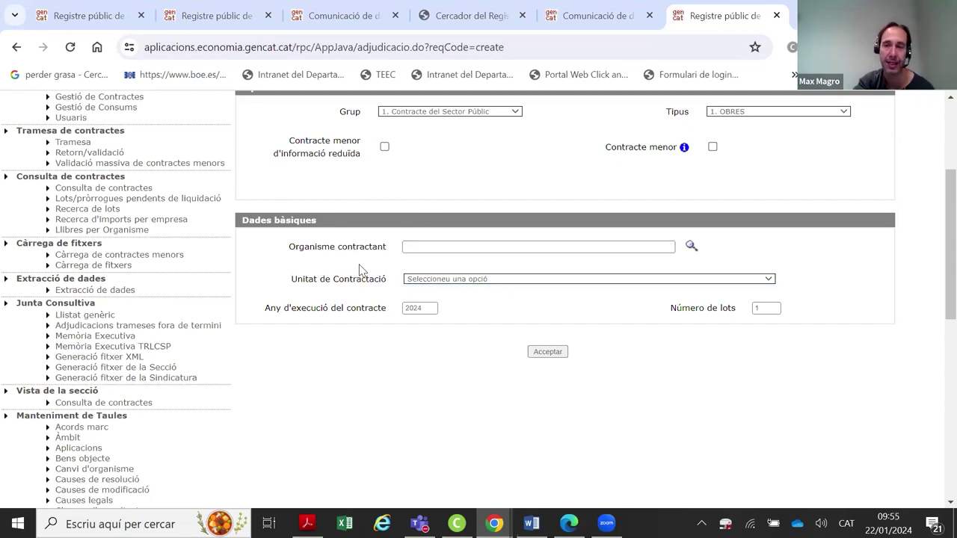
Try 2022 and 2021 as Any d'execució del contracte, and finally set the year to 2023
left_click_drag(265, 314, 393, 320)
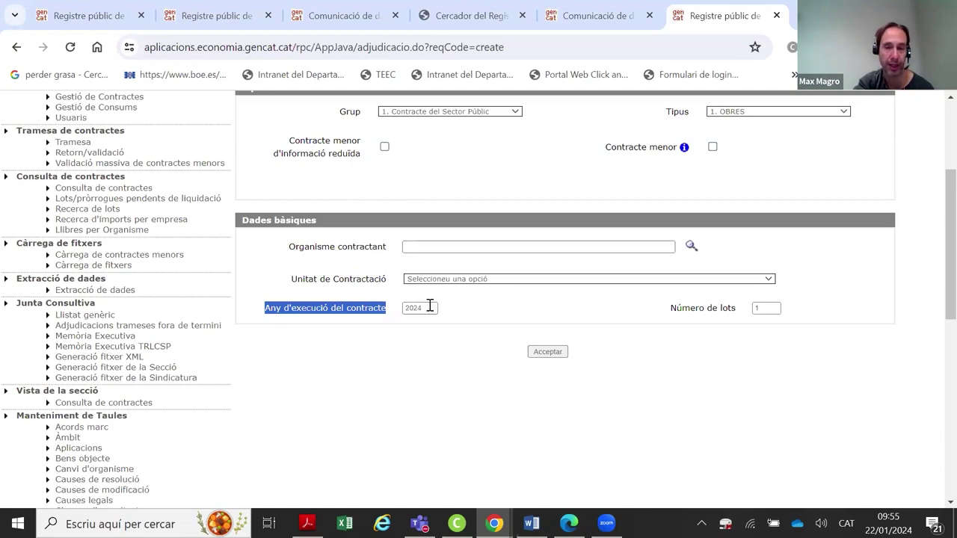
double_click(428, 306)
left_click(436, 308)
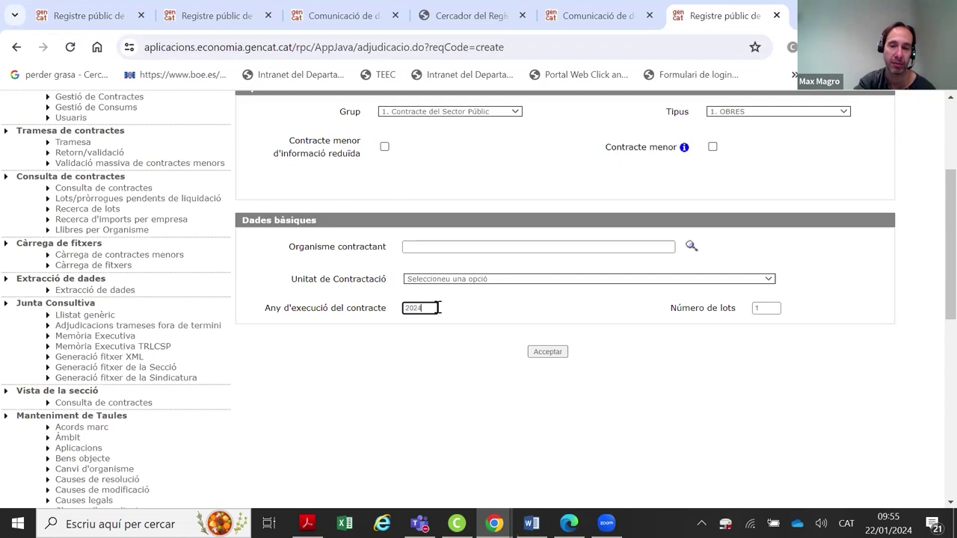
left_click(436, 307)
key("Down")
key("Return")
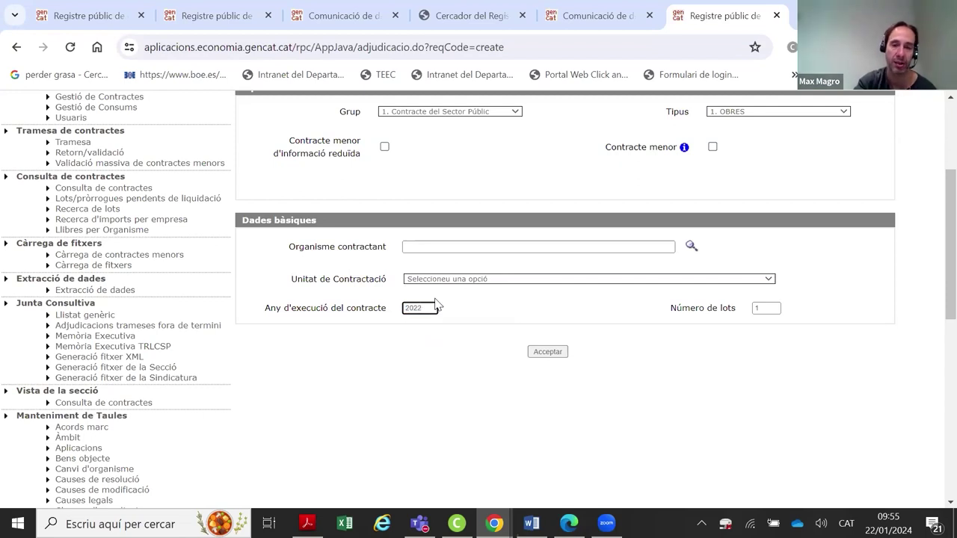
key("BackSpace")
key("BackSpace")
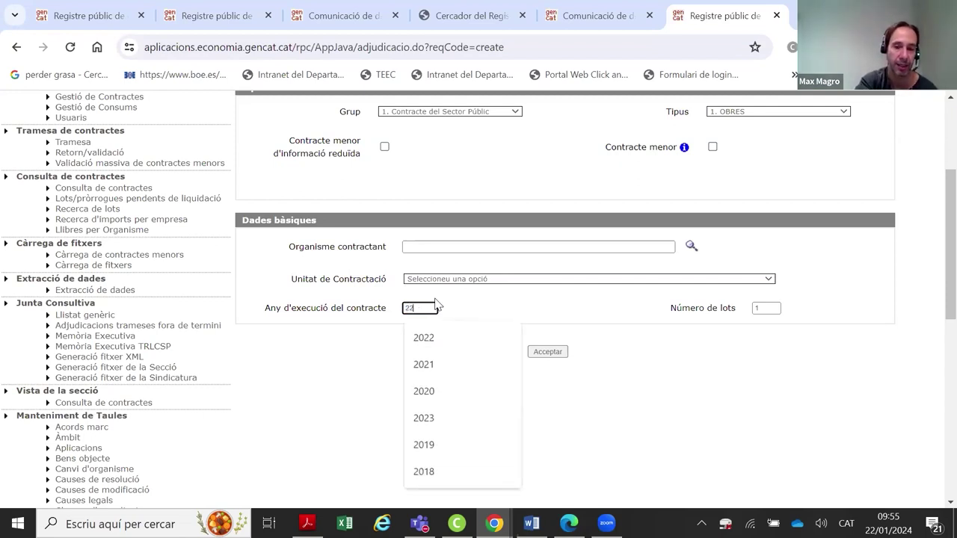
type("021")
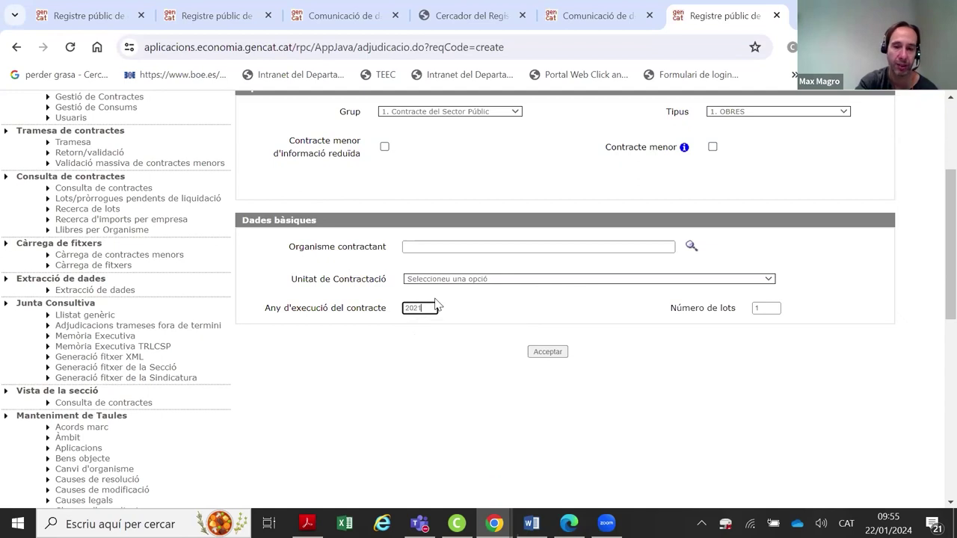
left_click(458, 310)
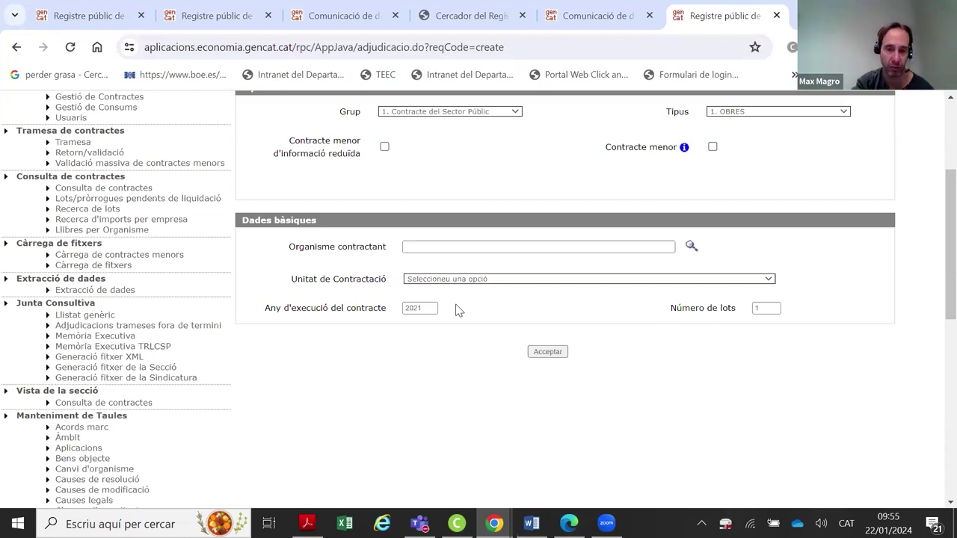
double_click(431, 308)
type("2023")
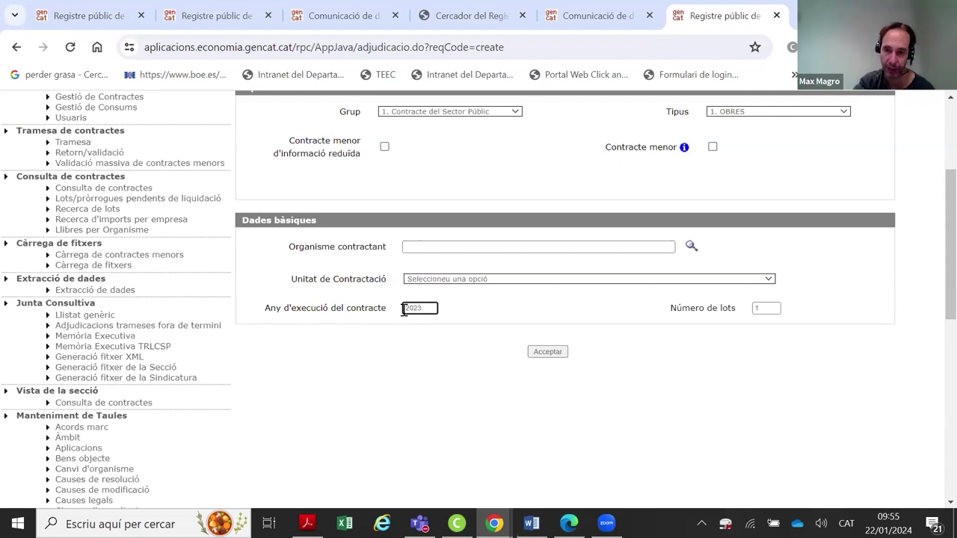
Highlight the Número de lots field in Dades bàsiques and set it to 5
double_click(774, 310)
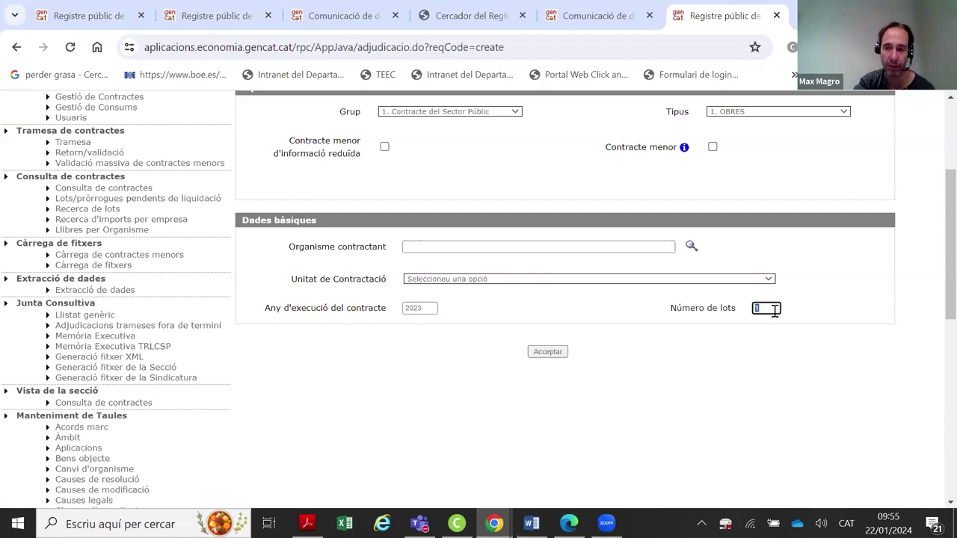
left_click(768, 334)
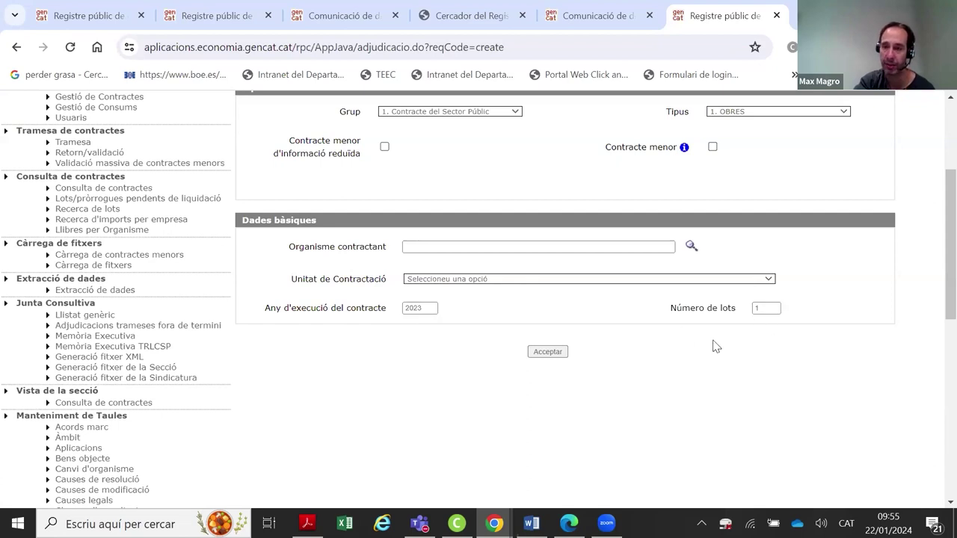
left_click_drag(671, 308, 776, 309)
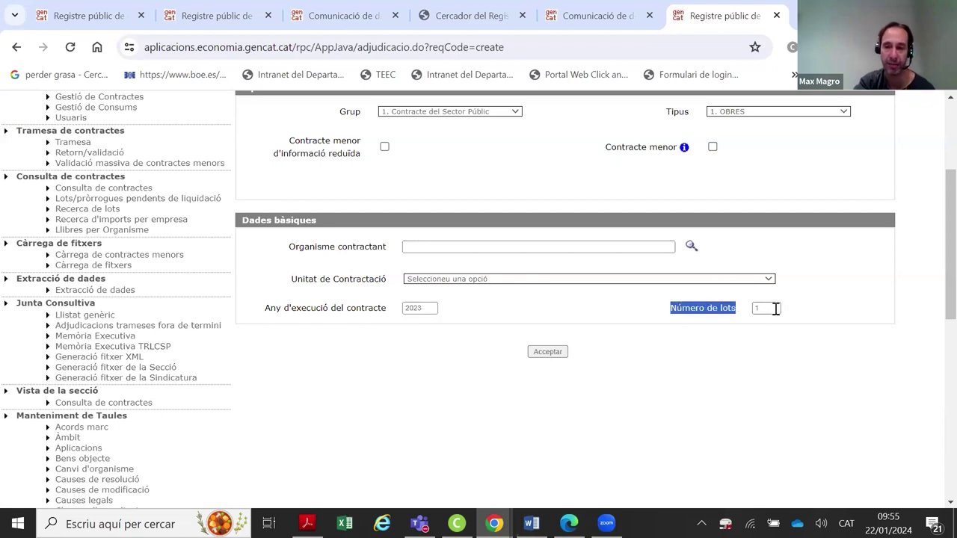
double_click(776, 309)
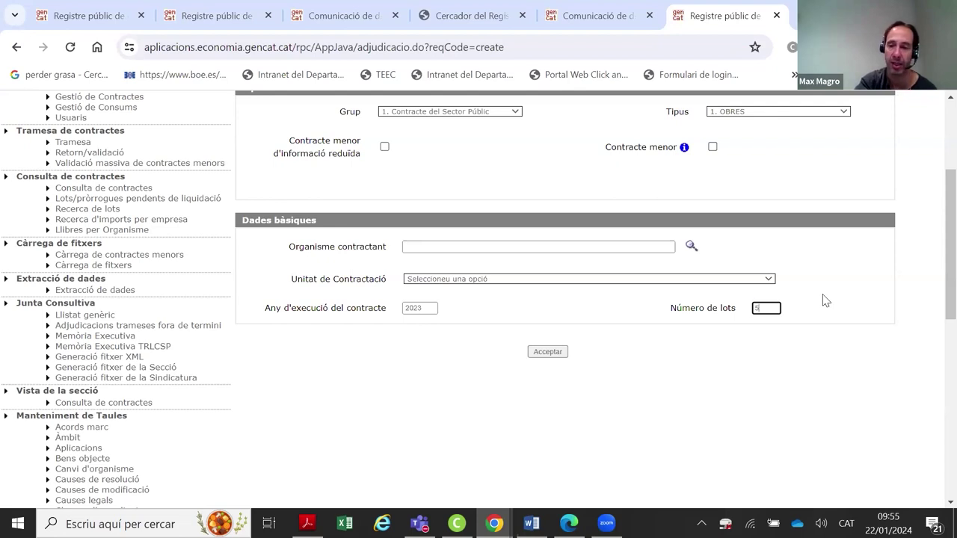
left_click(853, 306)
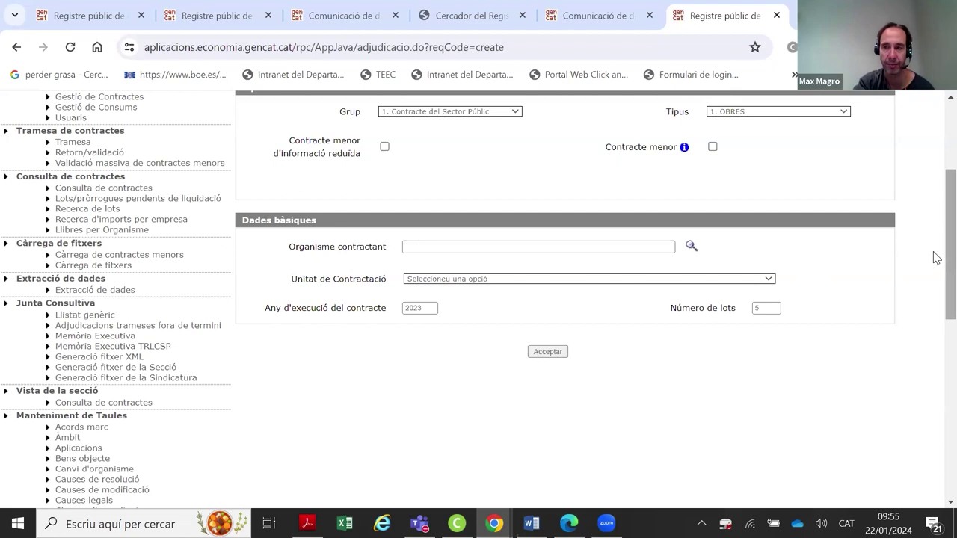
Point out the Any d'execució del contracte and Número de lots fields in the production form
scroll(935, 247, "up", 1)
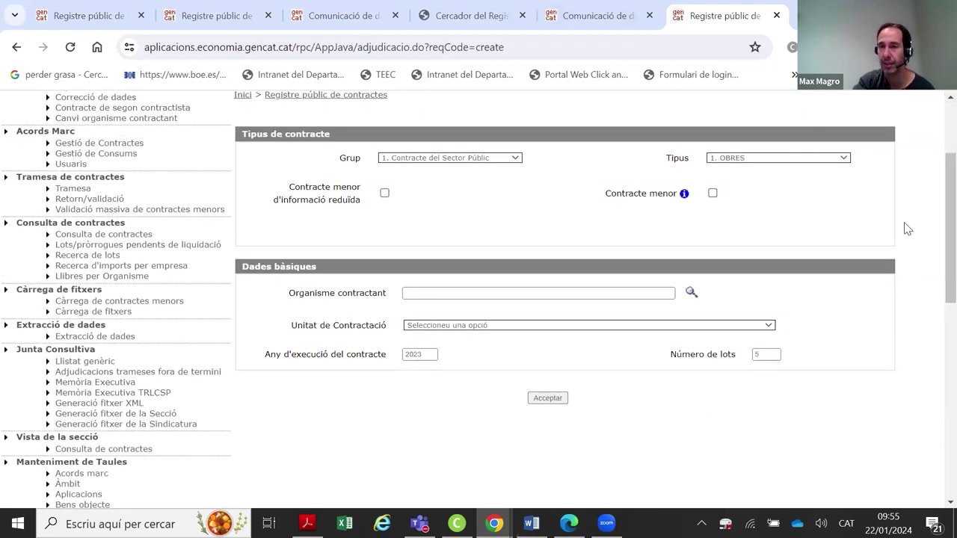
scroll(935, 239, "up", 1)
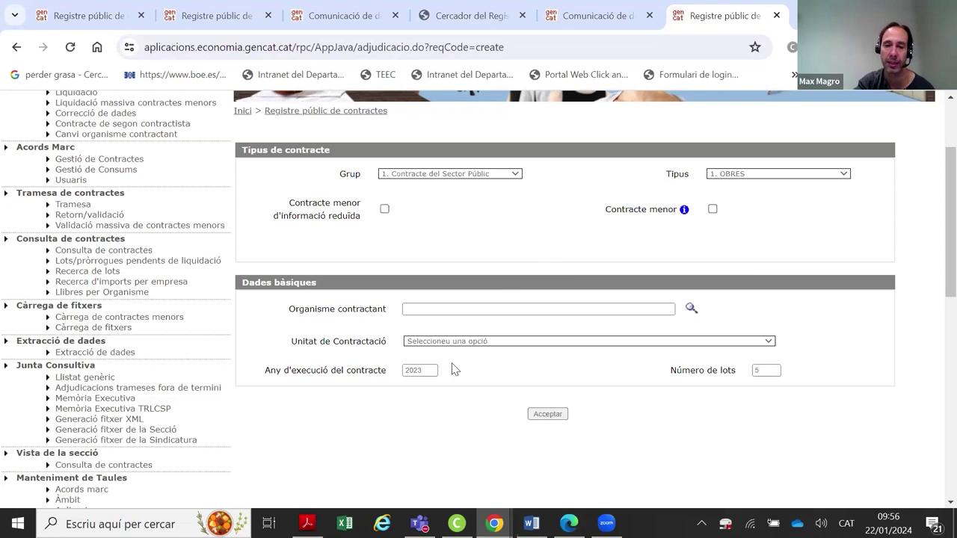
double_click(428, 371)
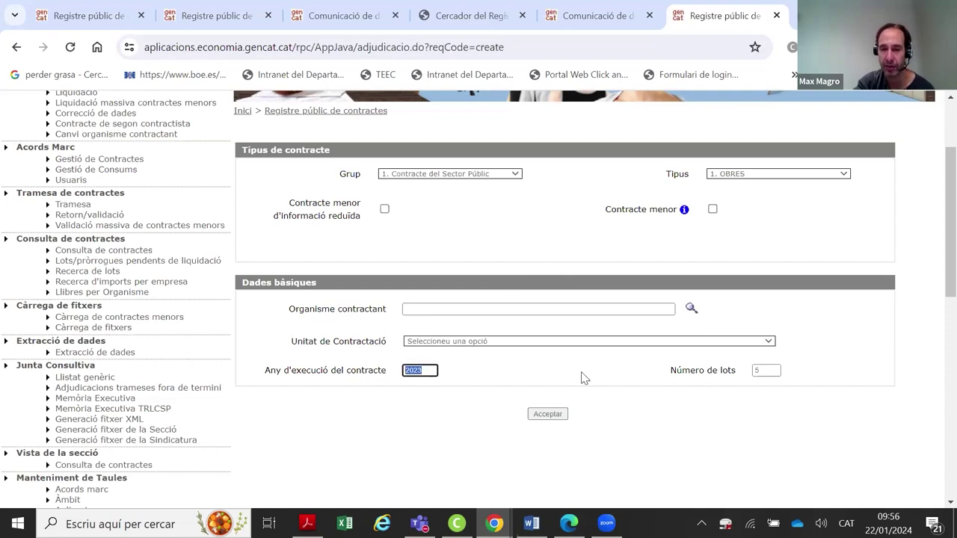
left_click(797, 378)
left_click(765, 370)
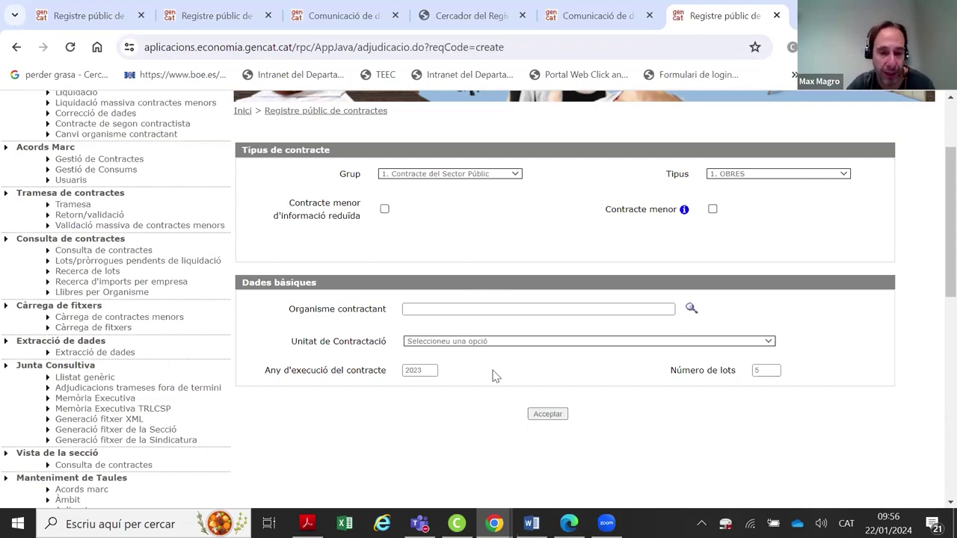
left_click_drag(265, 371, 385, 368)
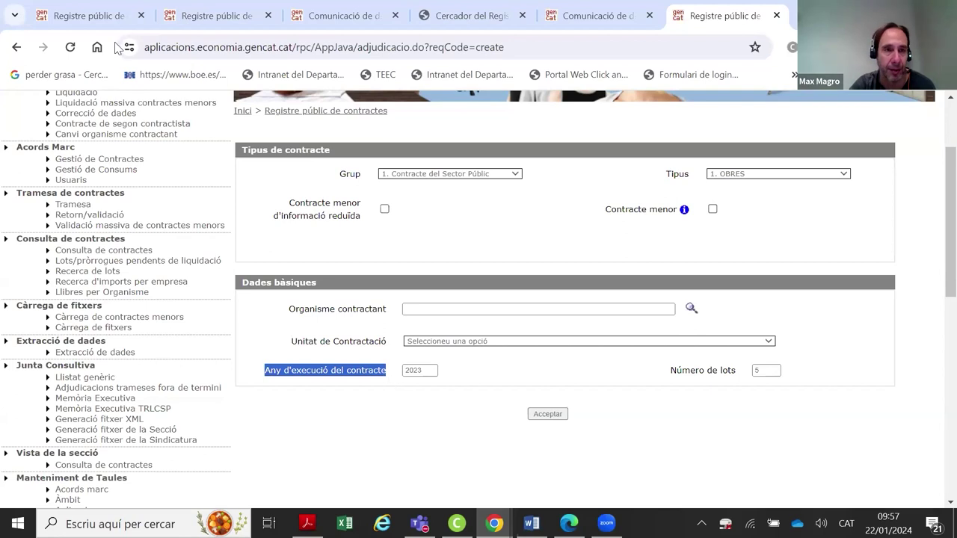
Switch to the preproduction Adjudicació form and enter 1301 as Organisme contractant
left_click(58, 16)
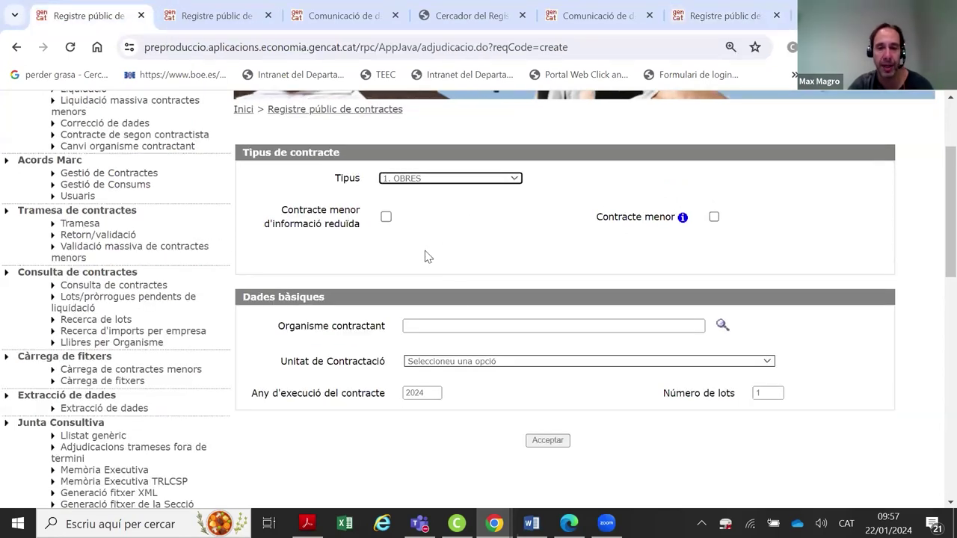
left_click(682, 323)
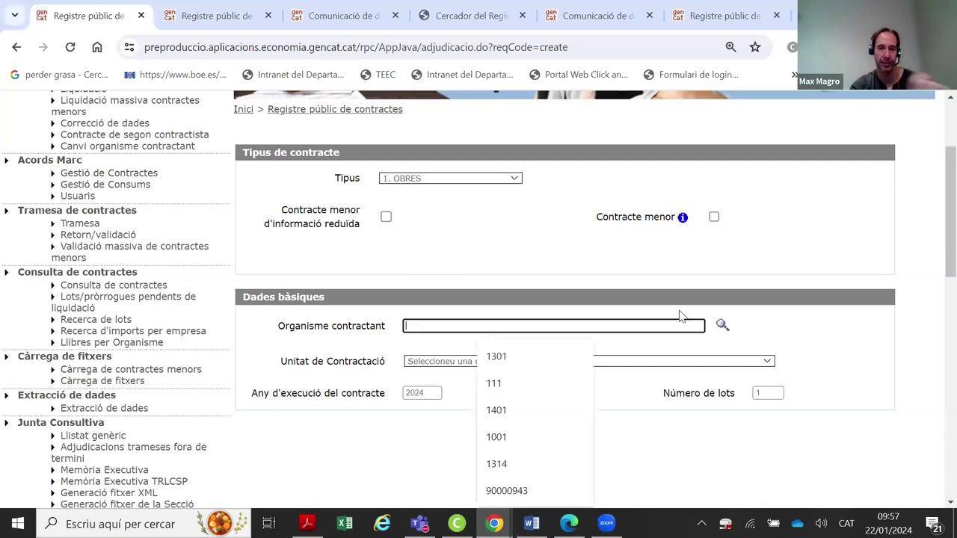
type("1301")
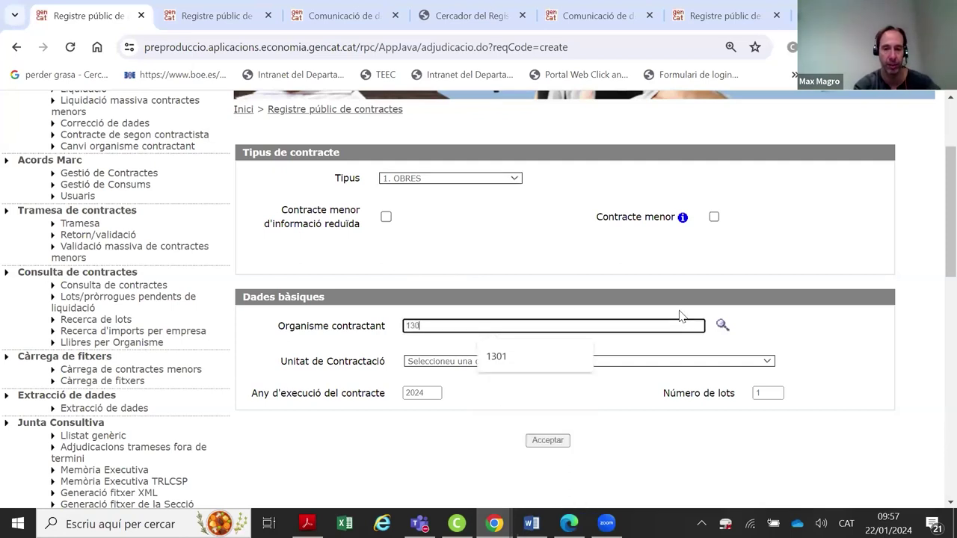
left_click(546, 225)
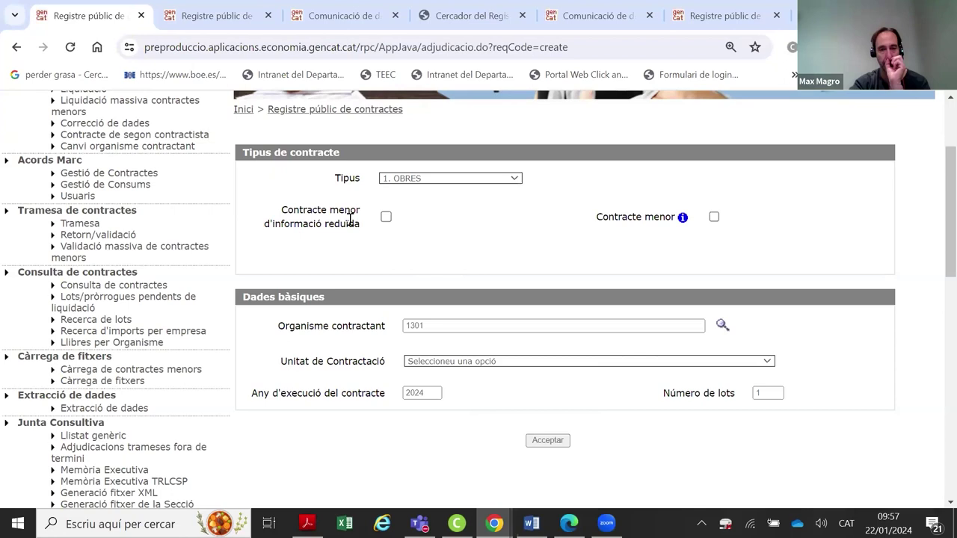
Point out the Contracte menor d'informació reduïda and Contracte menor options, and read the information note on Contracte menor
triple_click(319, 218)
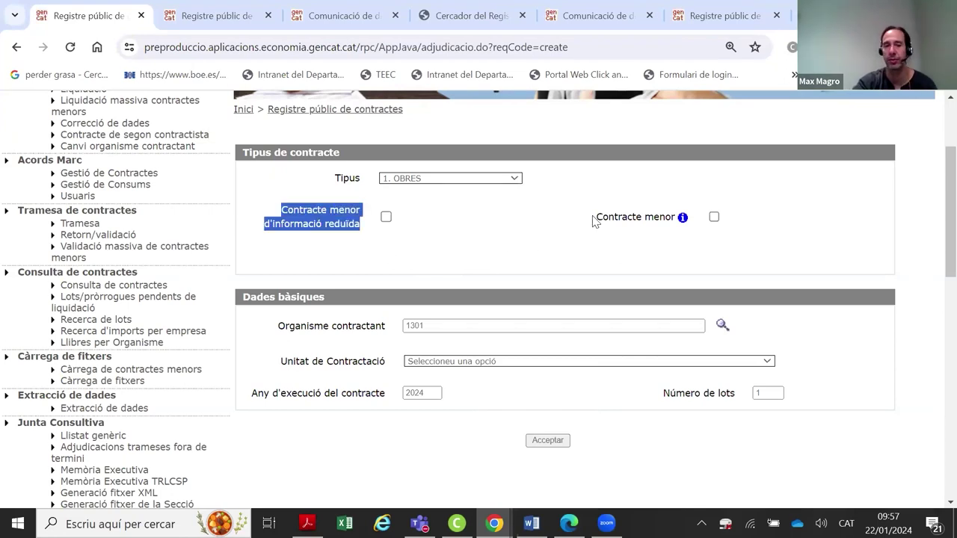
left_click_drag(594, 218, 684, 217)
mouse_move(662, 209)
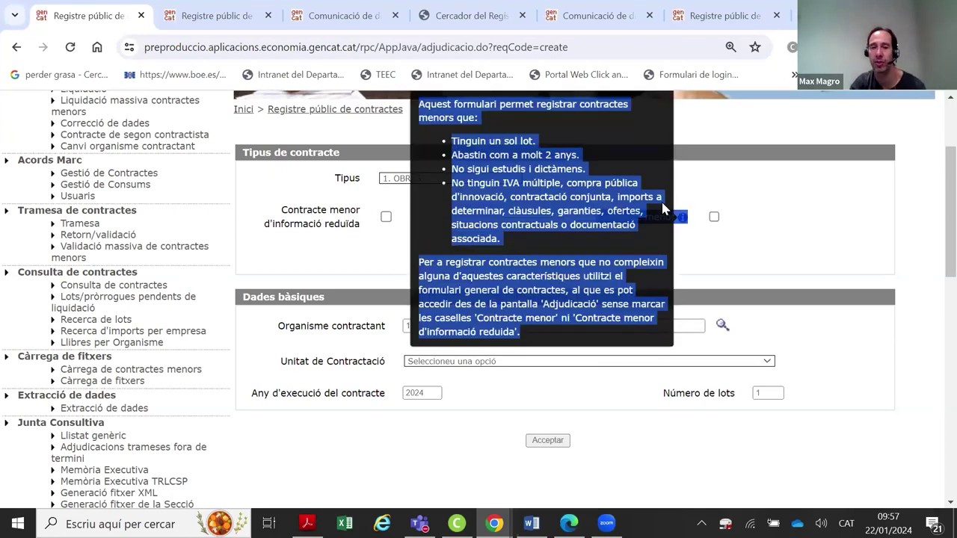
left_click(775, 232)
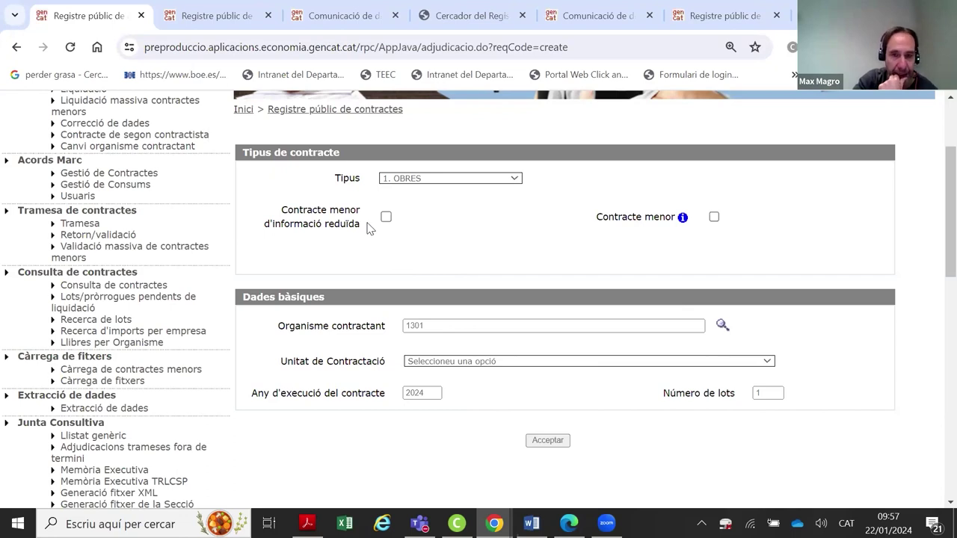
left_click_drag(367, 228, 282, 207)
left_click(443, 235)
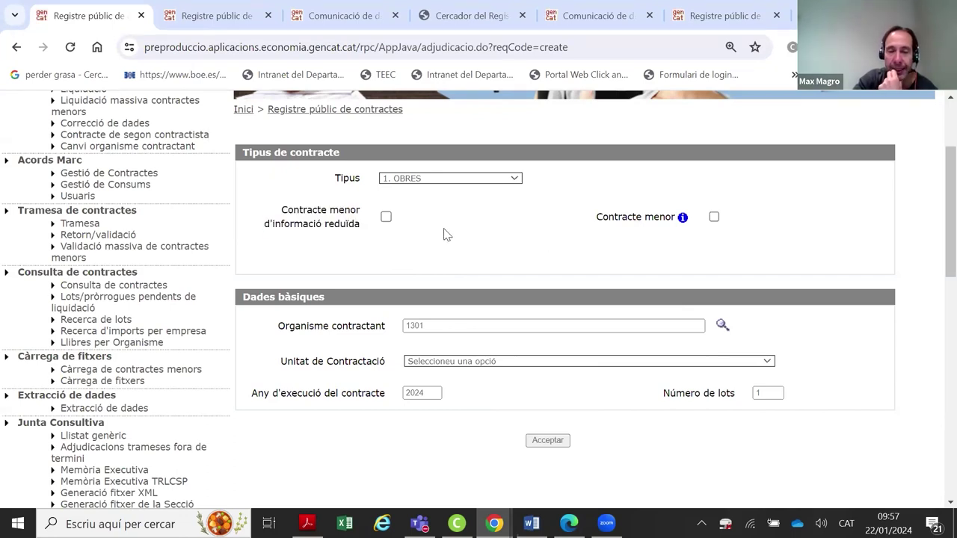
left_click_drag(372, 226, 270, 203)
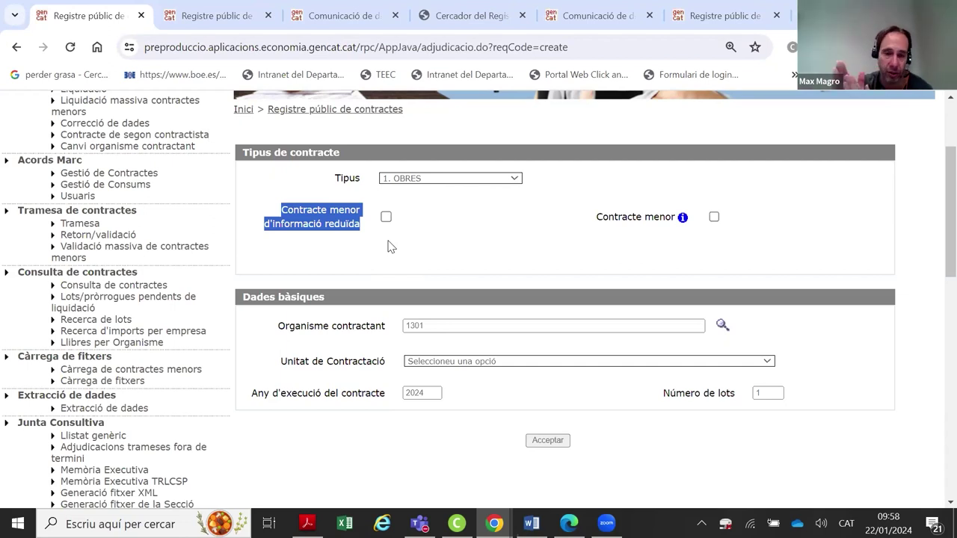
Mark the award as Contracte menor d'informació reduïda and submit the initial form
left_click(387, 217)
scroll(417, 221, "down", 1)
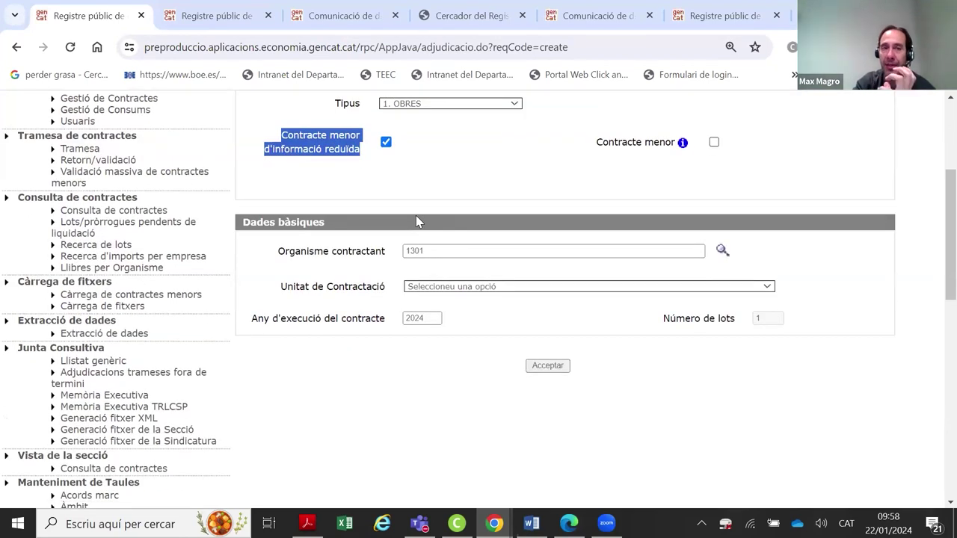
scroll(416, 215, "up", 1)
scroll(431, 231, "down", 1)
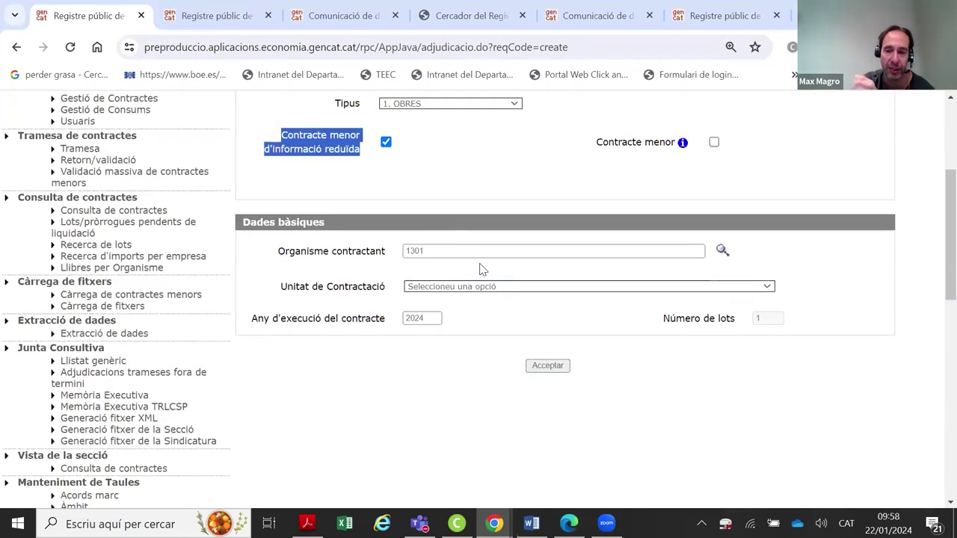
left_click(547, 365)
Set Unitat de Contractació to PROVA and submit the form to open the reduced-information minor contract form
scroll(439, 292, "down", 1)
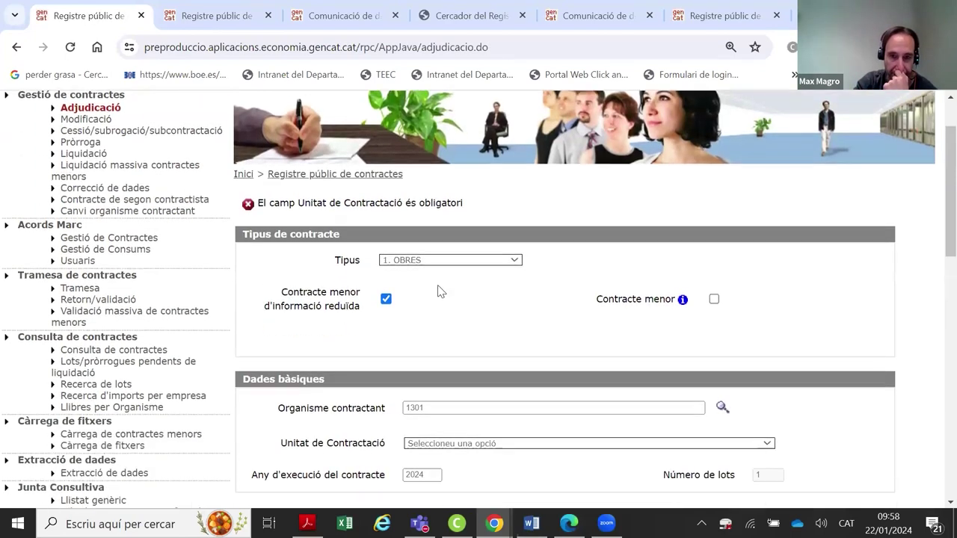
scroll(453, 316, "down", 2)
left_click(465, 296)
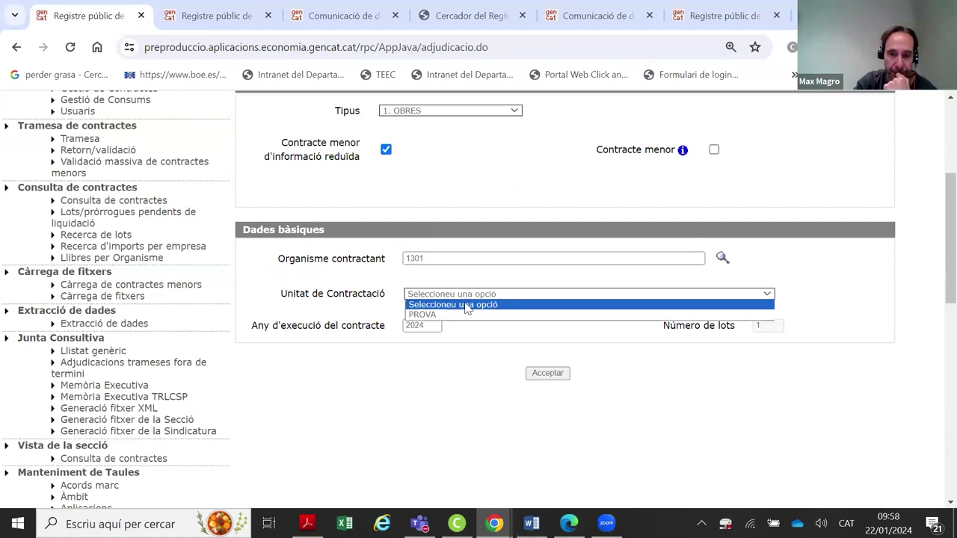
left_click(465, 314)
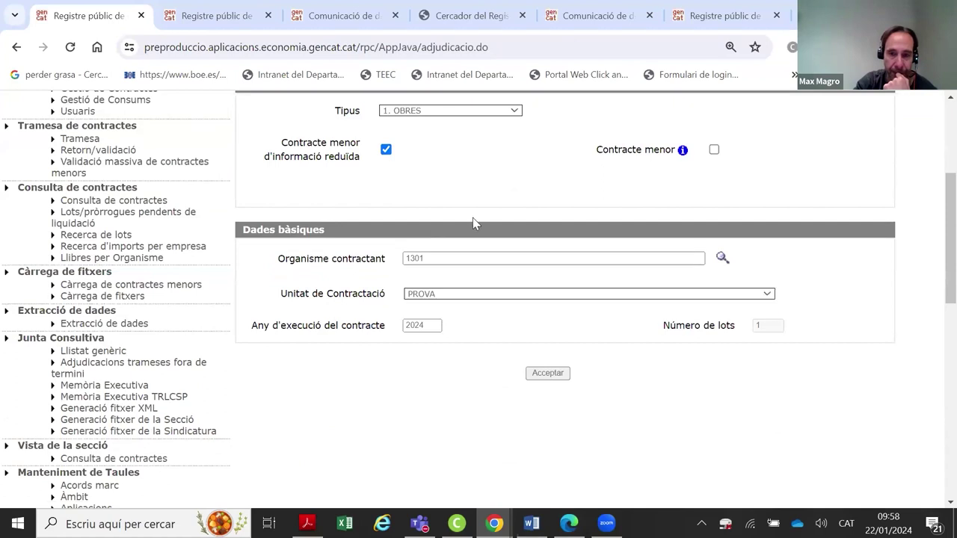
left_click(532, 372)
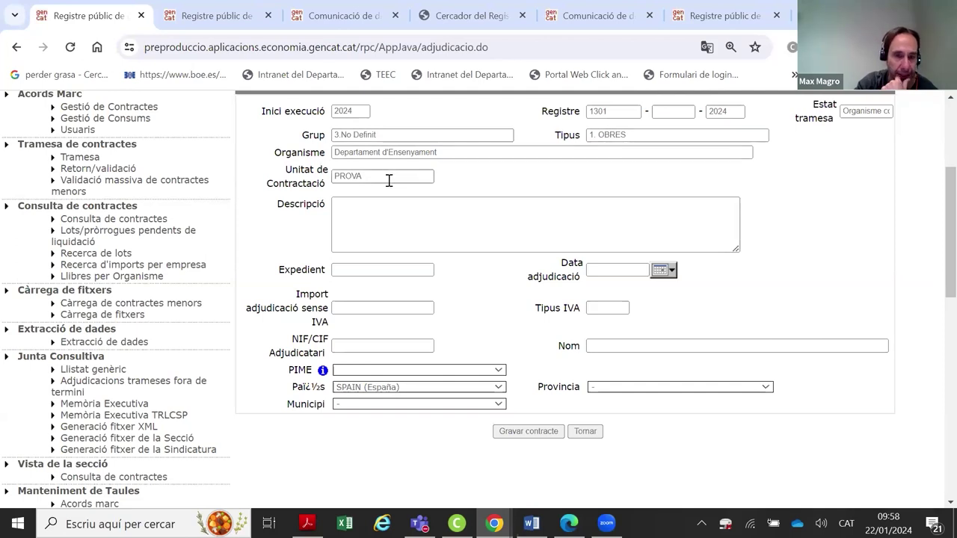
Go through the fields of the reduced-information minor contract form, from Descripció and Expedient to the PIME options and the location data
left_click(386, 217)
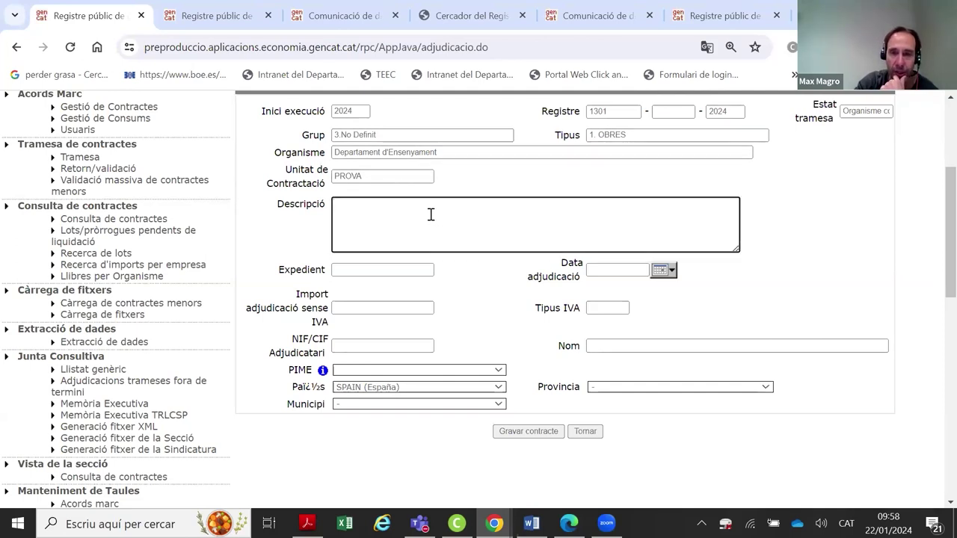
left_click(424, 270)
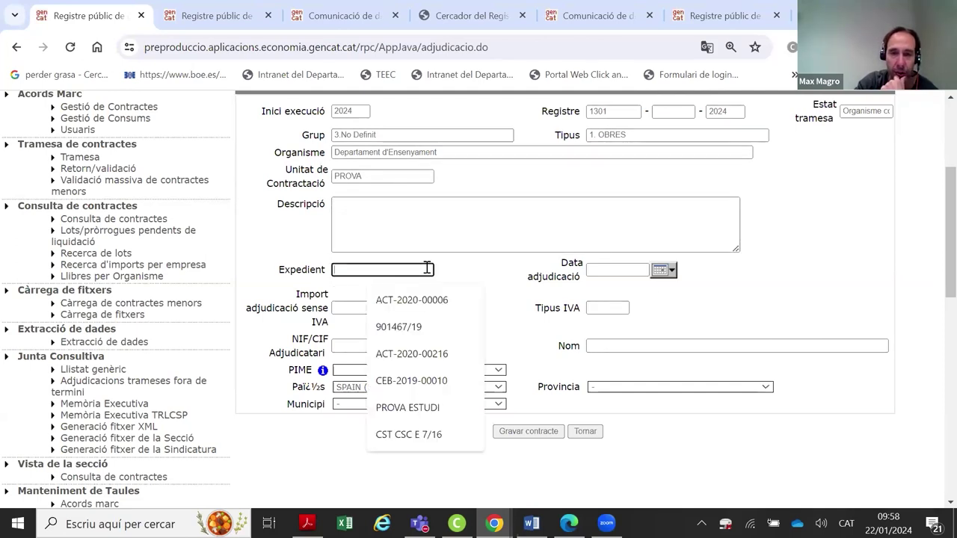
left_click(701, 269)
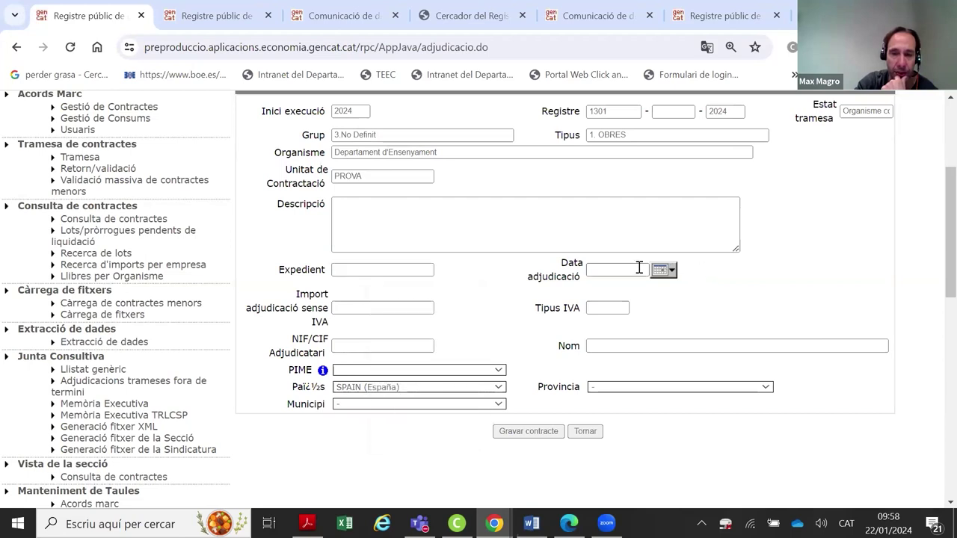
left_click(426, 310)
left_click(604, 308)
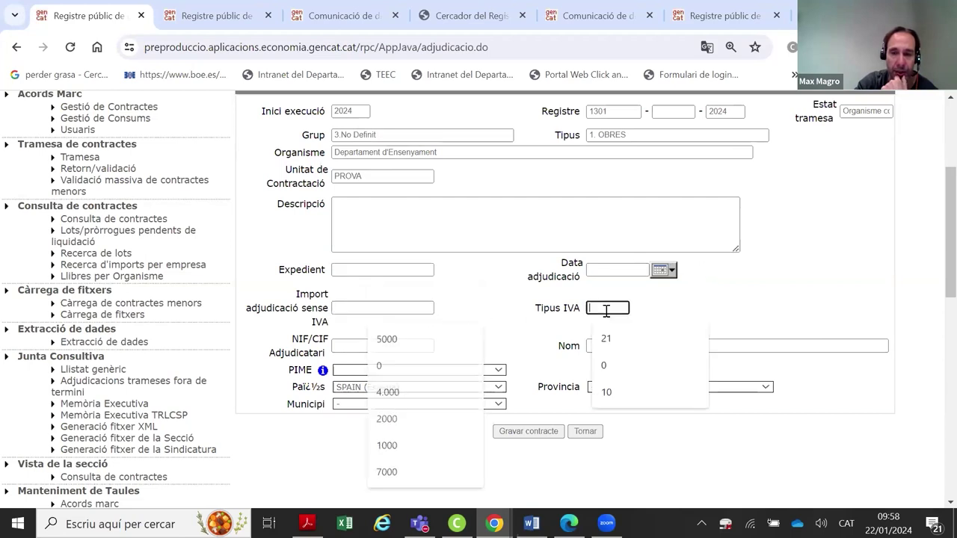
left_click(714, 343)
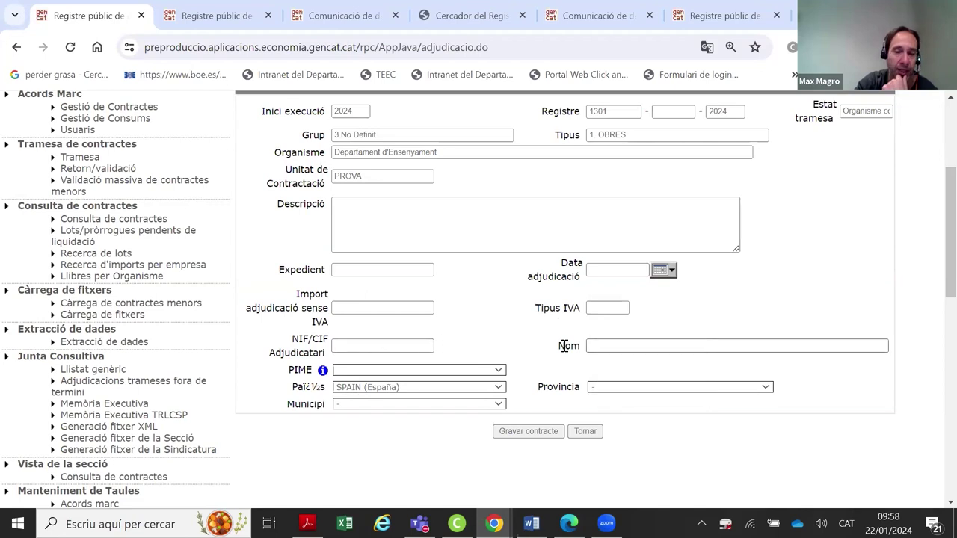
left_click(447, 373)
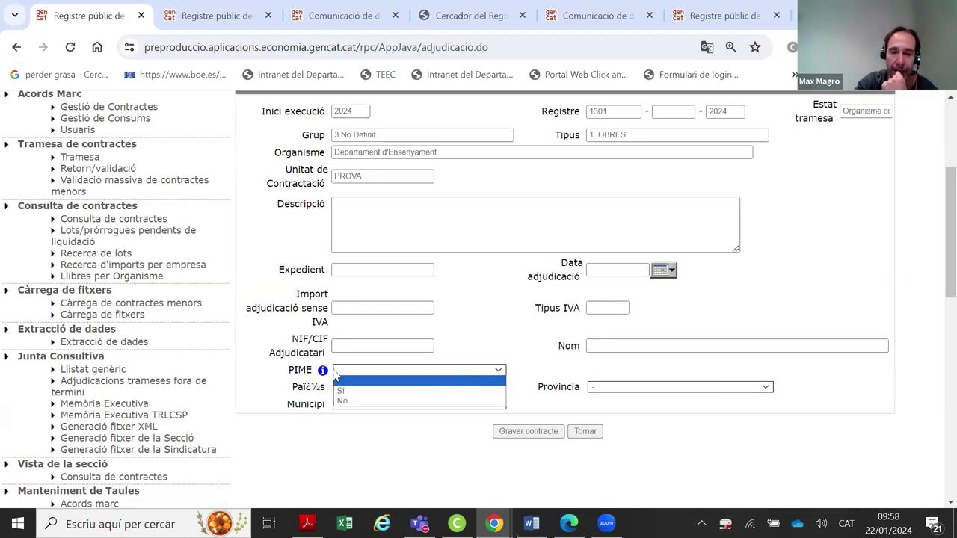
left_click(289, 370)
scroll(509, 314, "down", 1)
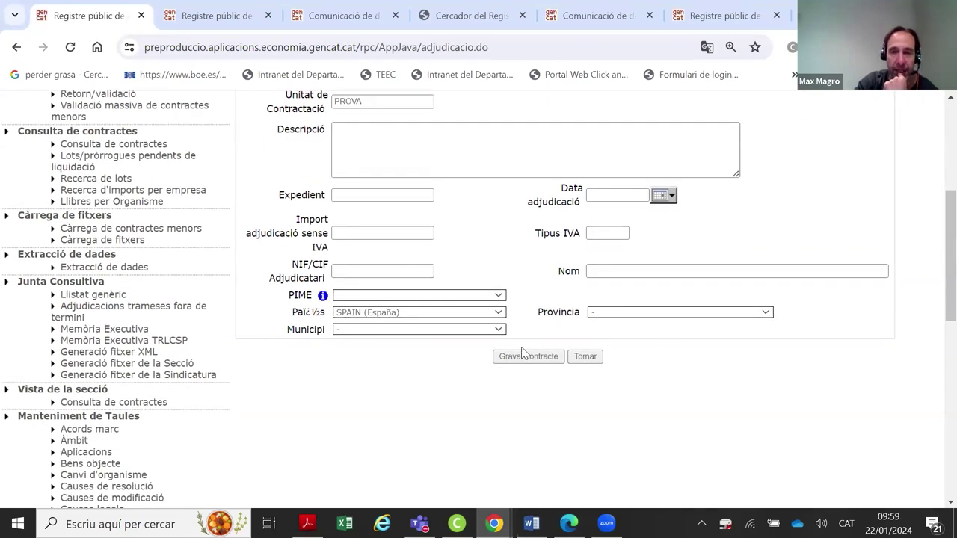
scroll(525, 348, "up", 1)
scroll(937, 266, "up", 1)
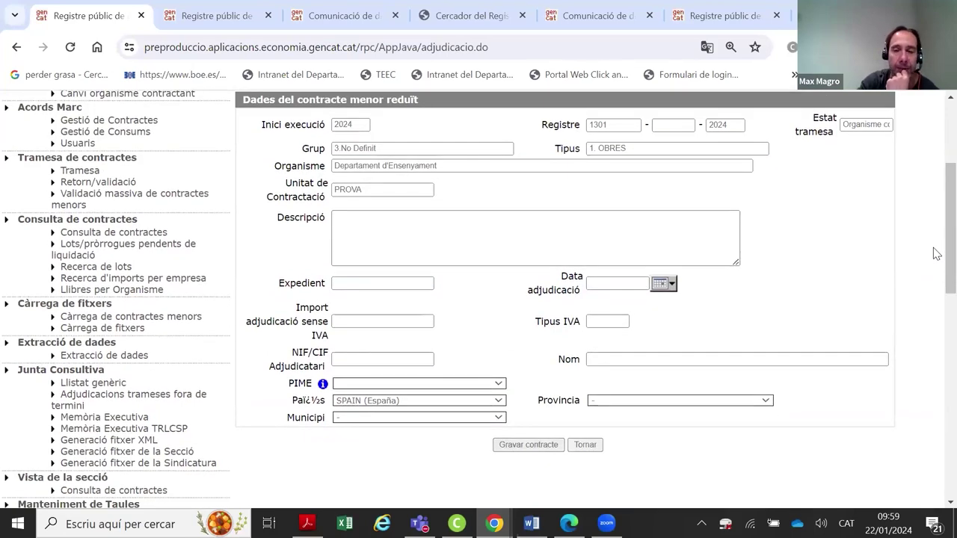
scroll(934, 252, "down", 1)
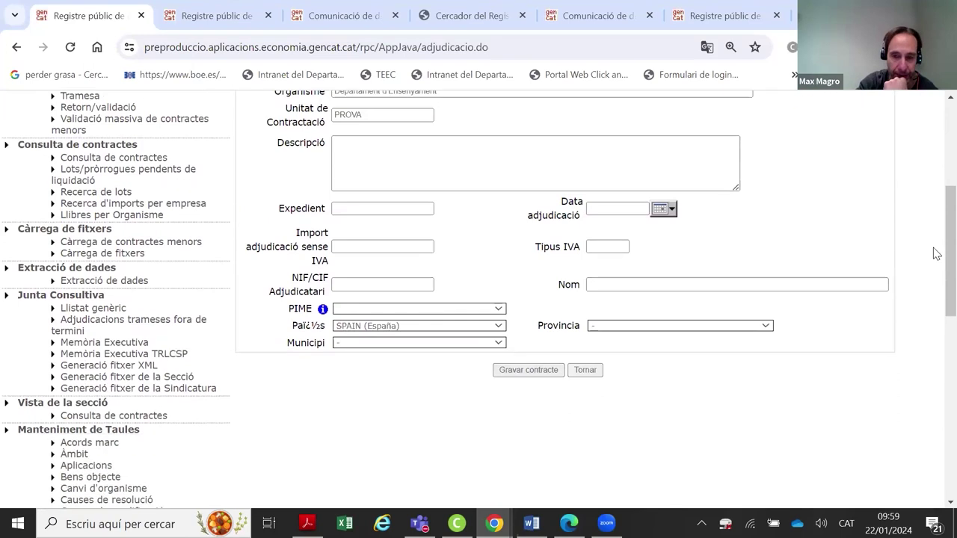
Return to the initial Adjudicació form and set Tipus to 1. OBRES and Organisme contractant to 1314
left_click(585, 372)
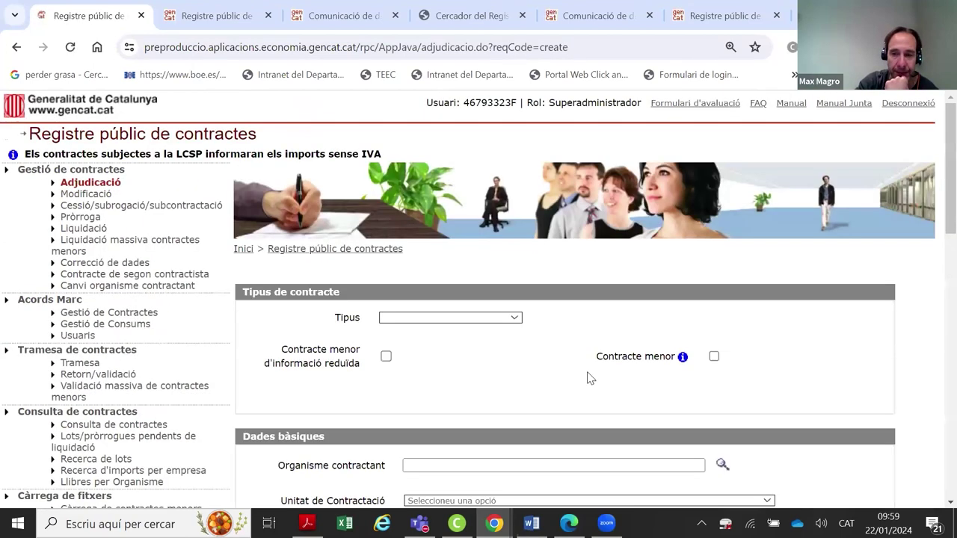
left_click(511, 320)
left_click(505, 341)
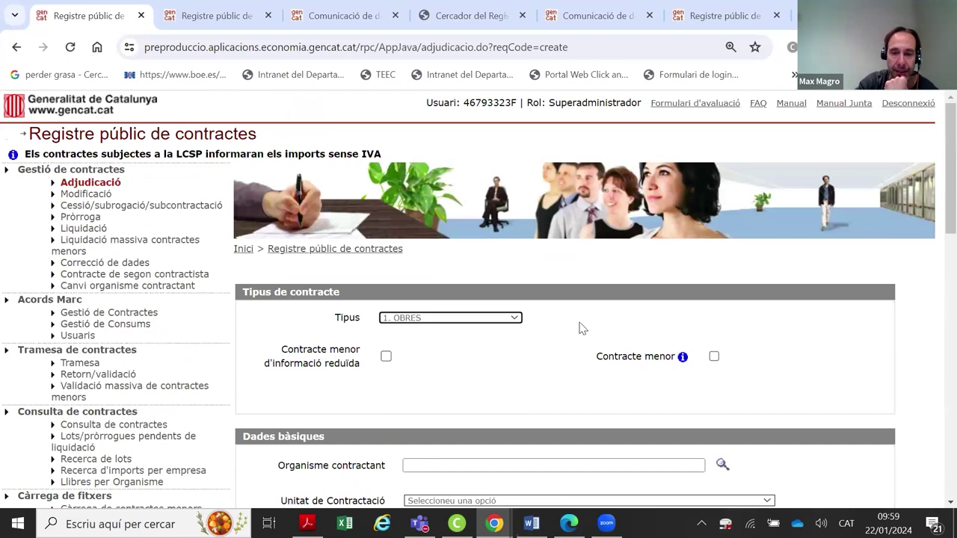
scroll(588, 331, "down", 1)
left_click(562, 387)
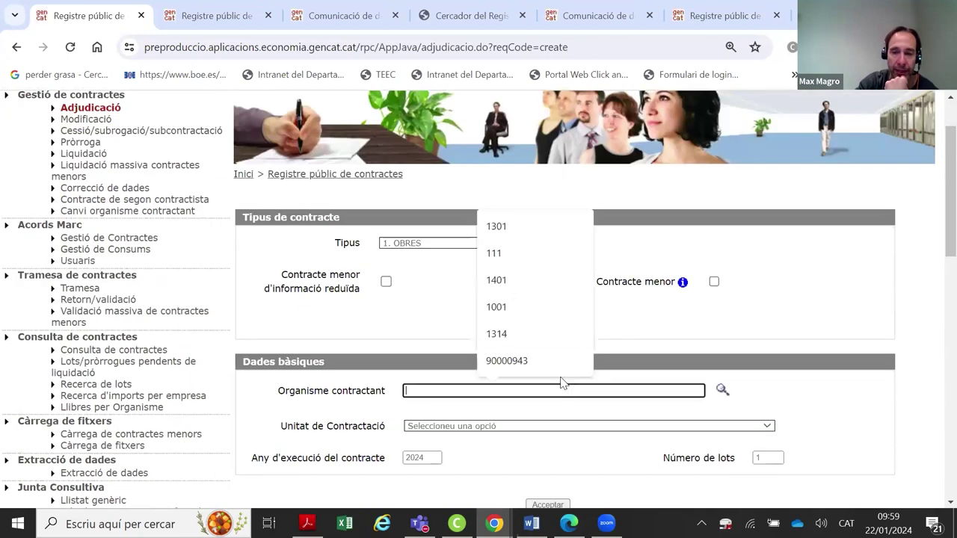
left_click(537, 331)
scroll(625, 282, "down", 1)
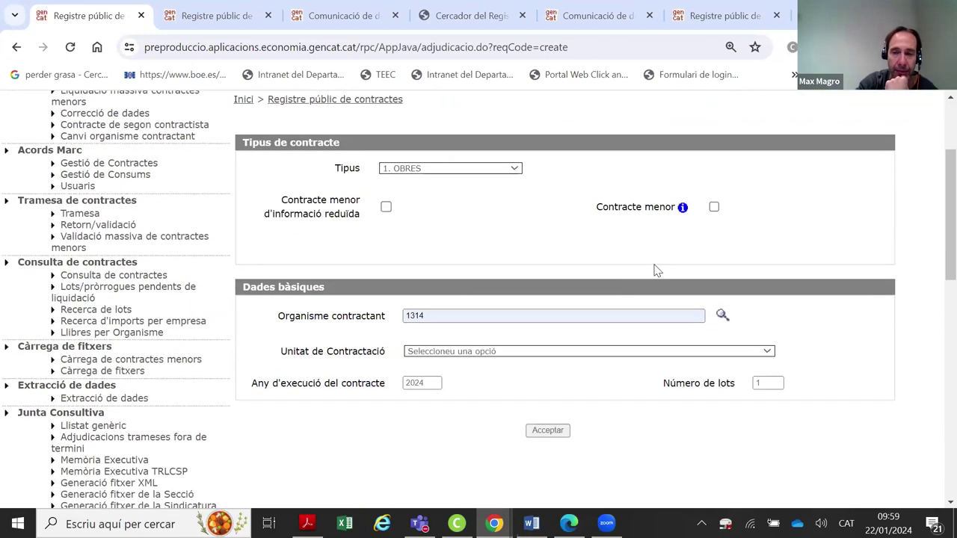
Point out the Contracte menor option, mark the award as Contracte menor and submit the initial form
left_click_drag(598, 207, 687, 215)
left_click(774, 207)
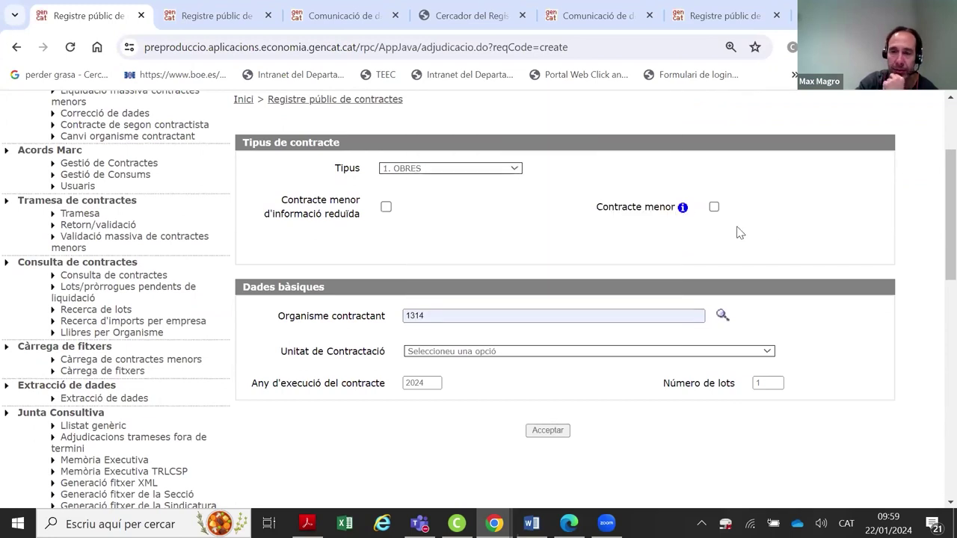
left_click(714, 208)
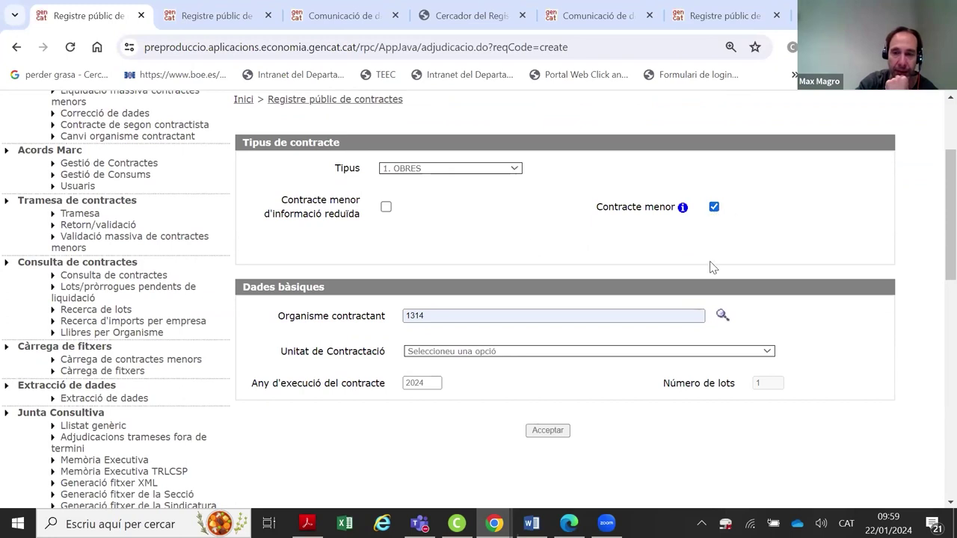
left_click(544, 431)
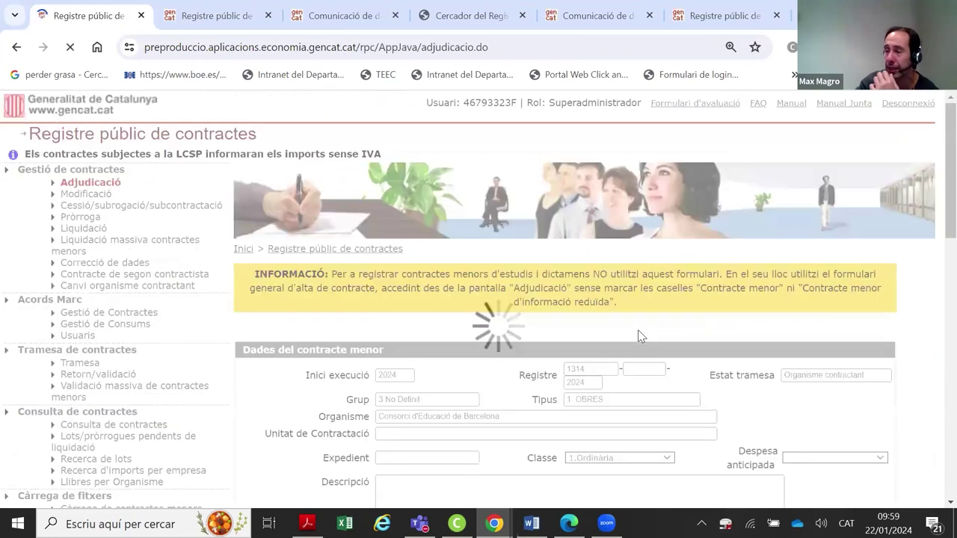
Review the sections of the minor contract form and examine its Expedient, Descripció, Classe and Despesa anticipada fields
scroll(897, 267, "down", 2)
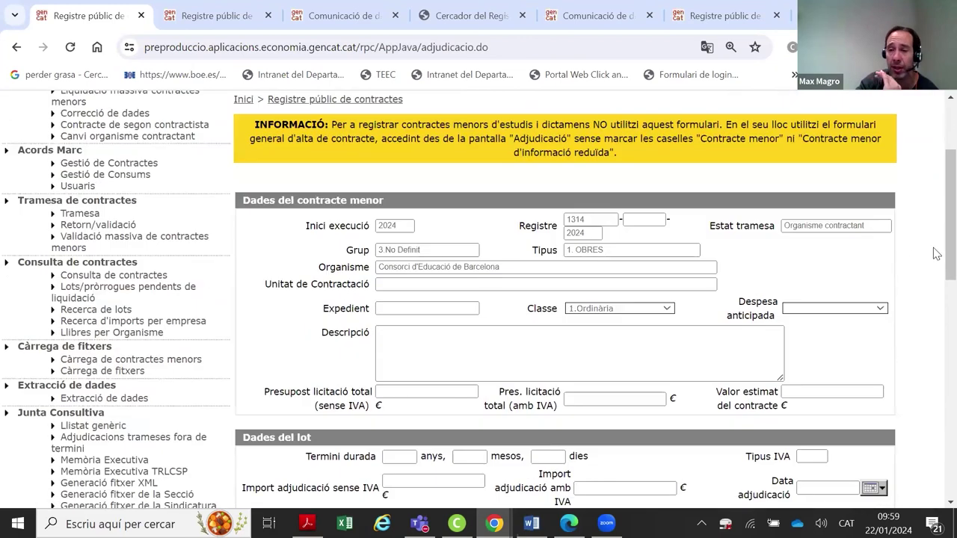
scroll(936, 254, "down", 1)
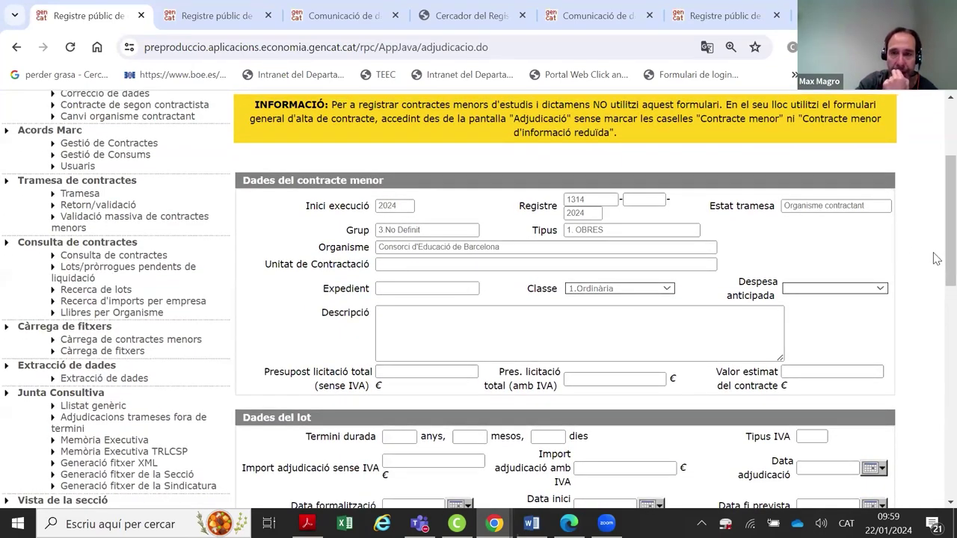
scroll(936, 258, "down", 2)
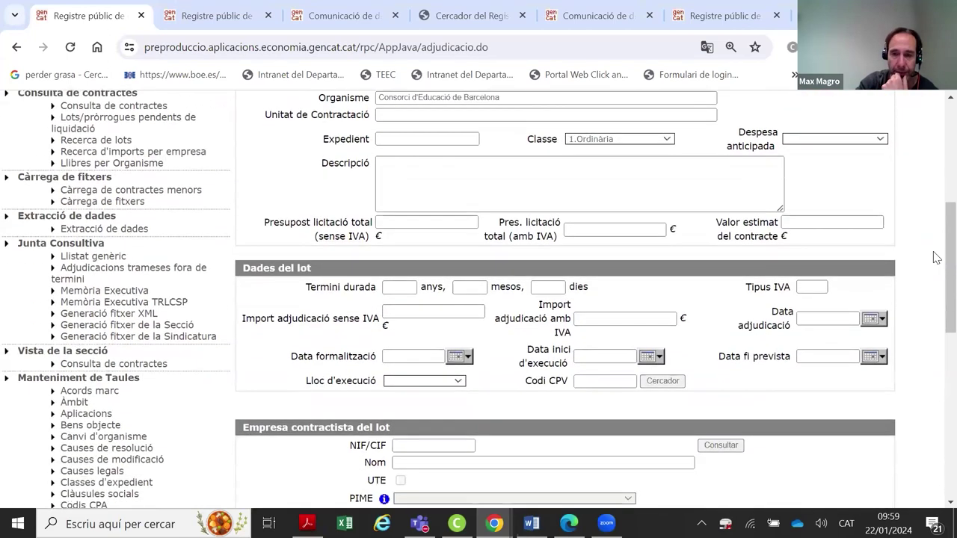
scroll(936, 254, "down", 2)
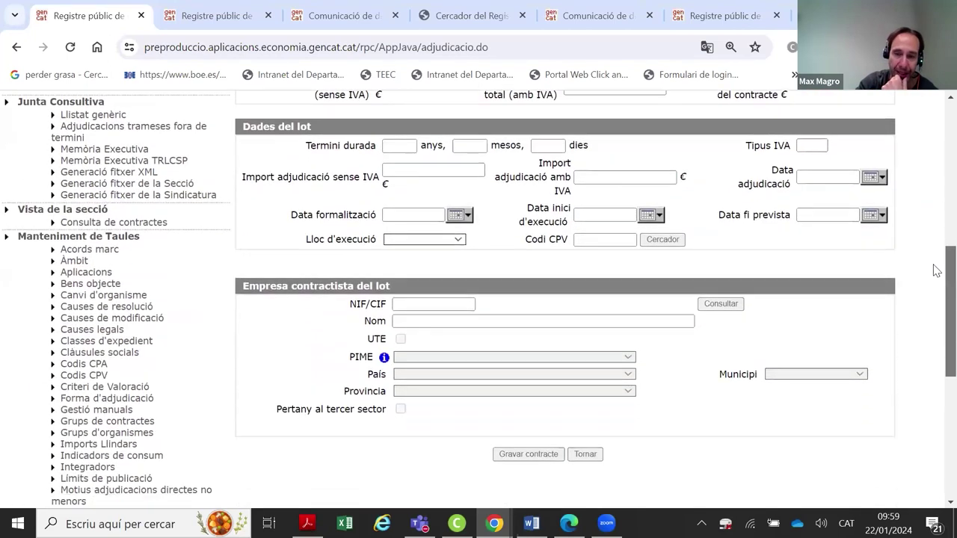
scroll(936, 239, "up", 3)
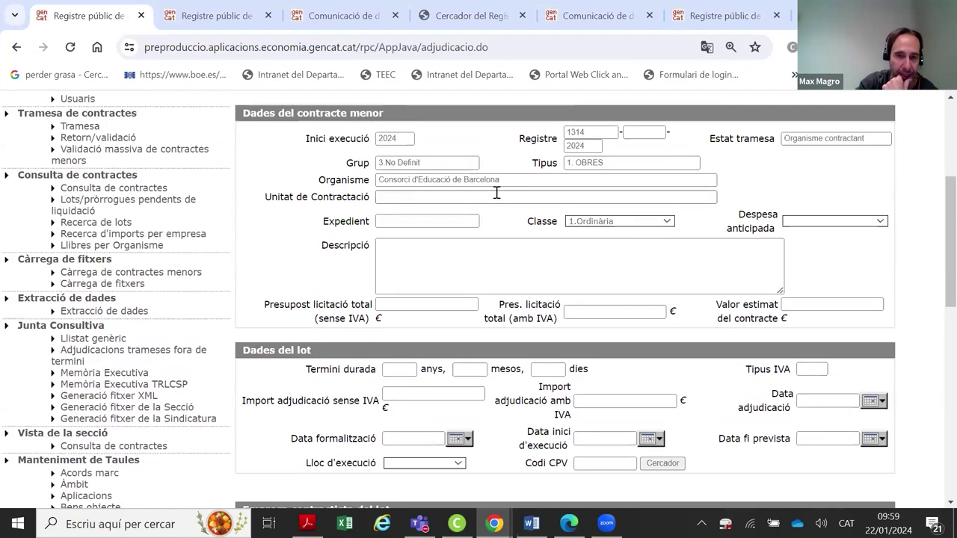
left_click(424, 219)
left_click(384, 256)
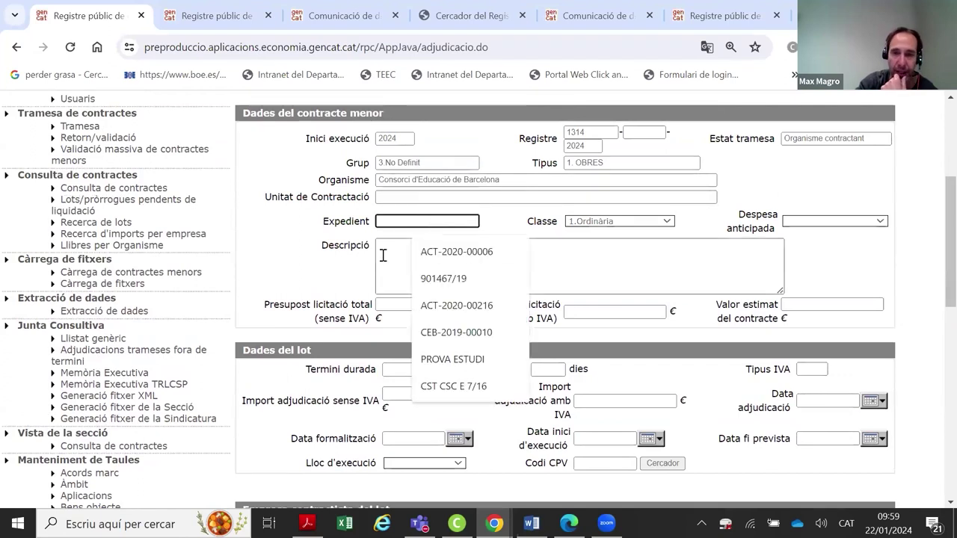
left_click(652, 224)
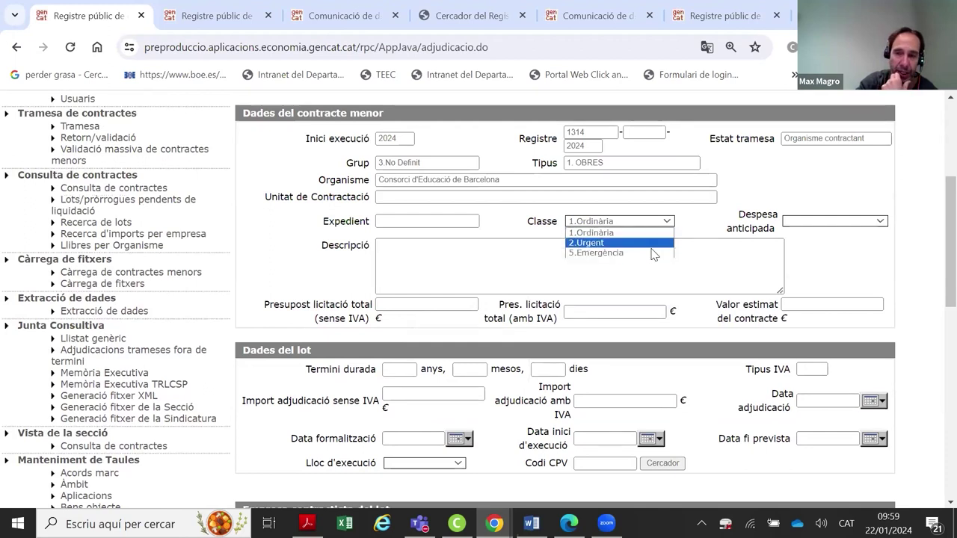
left_click(712, 224)
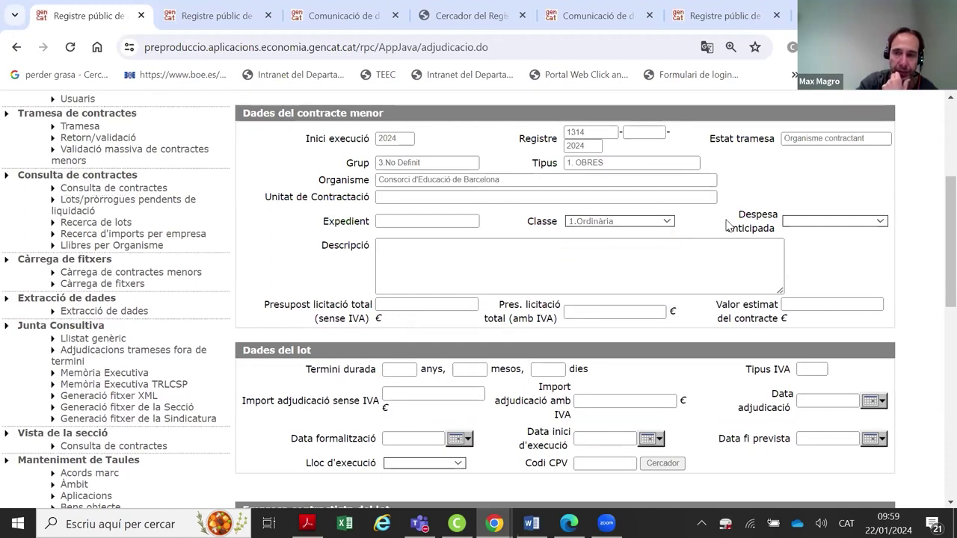
left_click(806, 223)
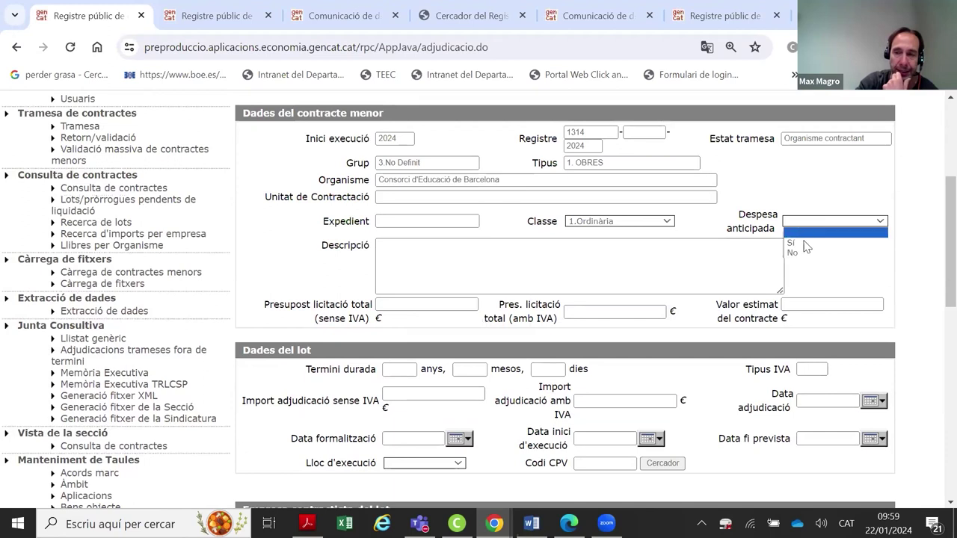
left_click(707, 252)
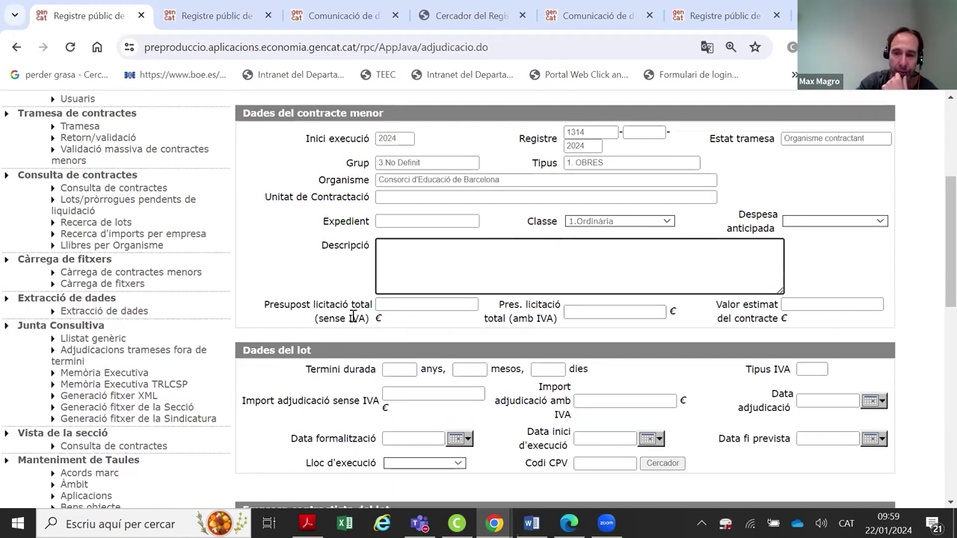
Examine the budget fields and the Dades del lot section, including Data formalització, Data inici d'execució, Lloc d'execució and Codi CPV
scroll(388, 290, "down", 1)
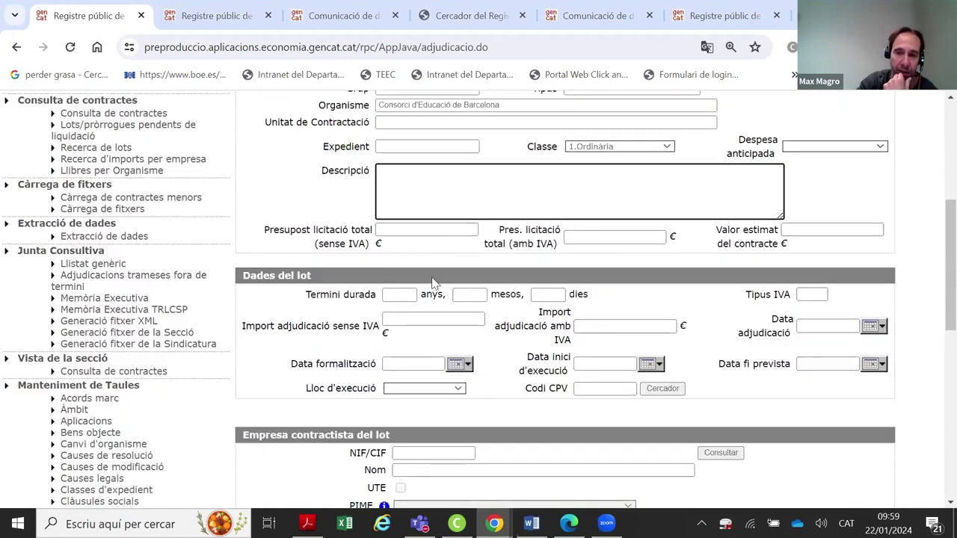
scroll(397, 296, "down", 1)
left_click(530, 90)
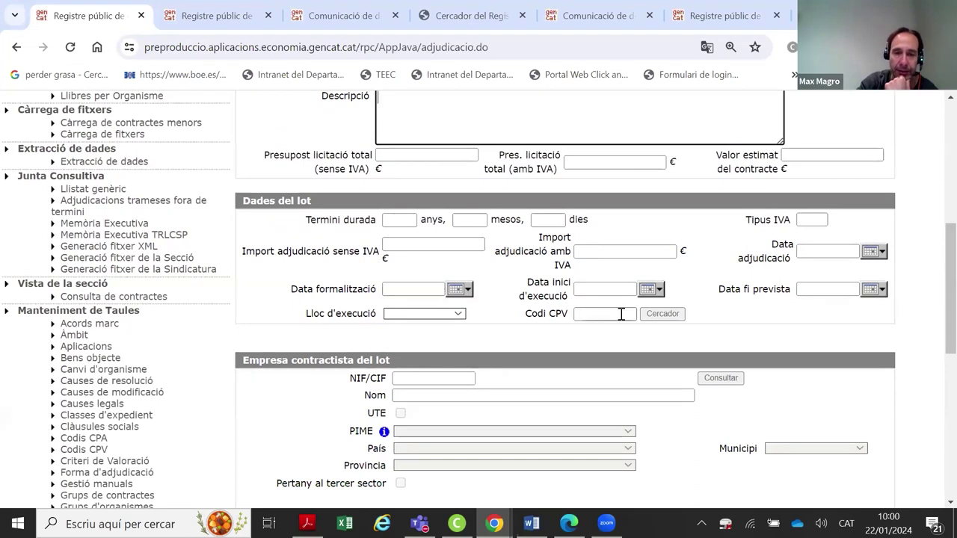
scroll(659, 276, "down", 1)
left_click(395, 214)
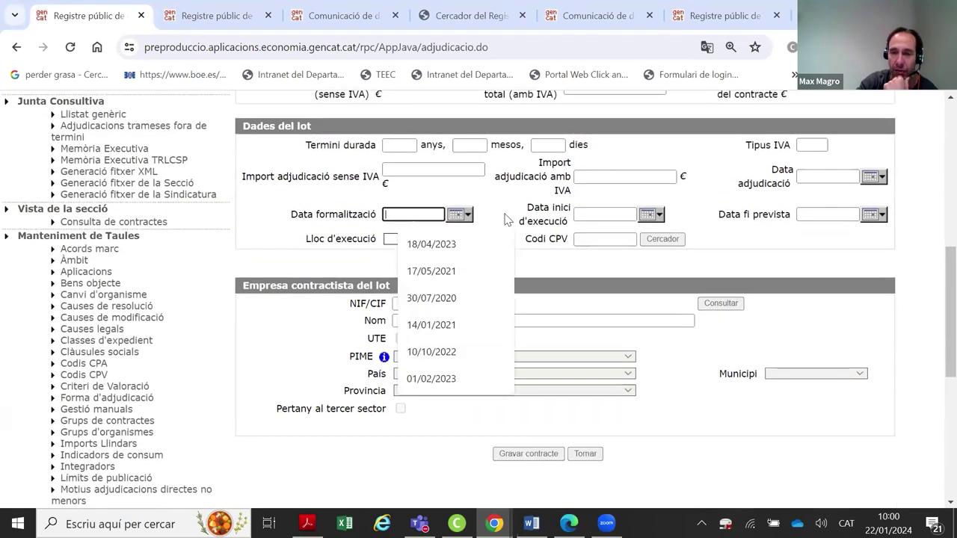
left_click(594, 214)
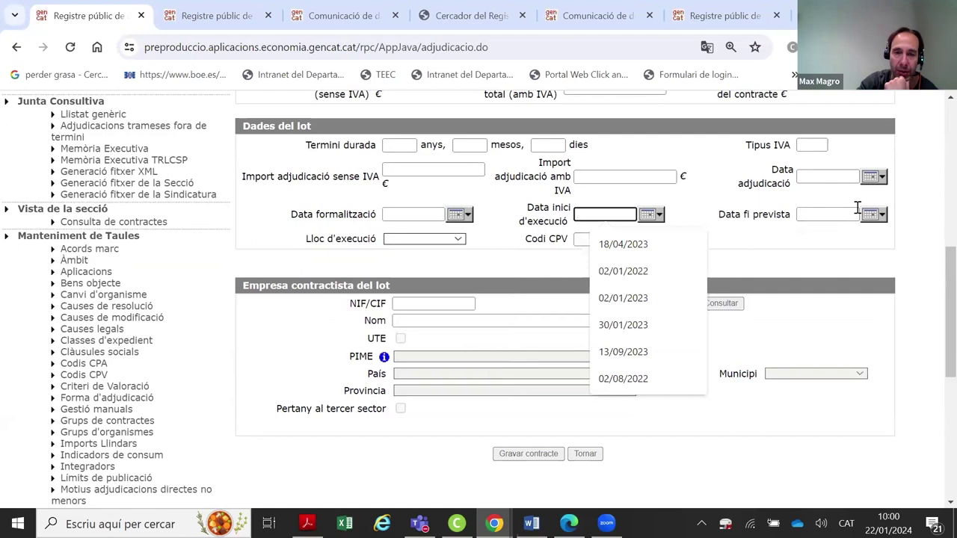
left_click(418, 240)
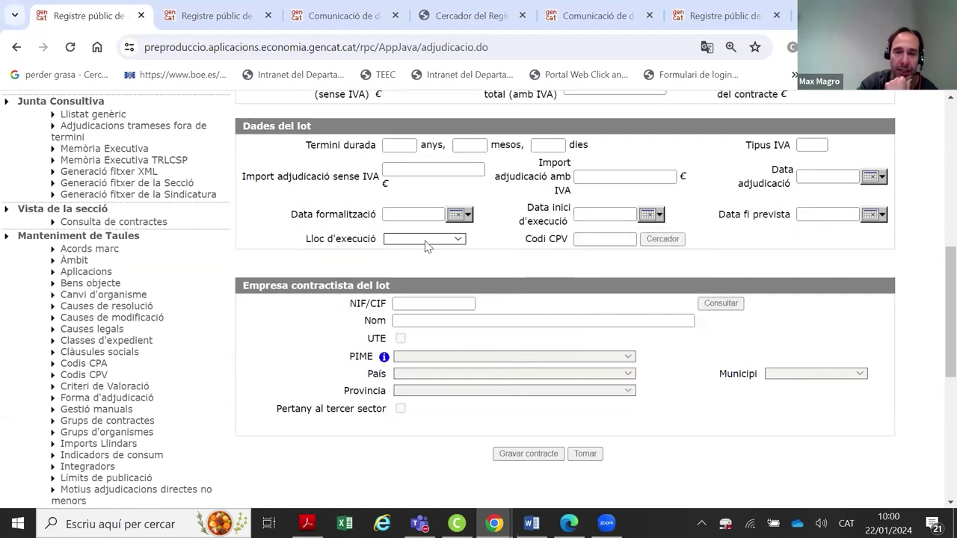
left_click(626, 242)
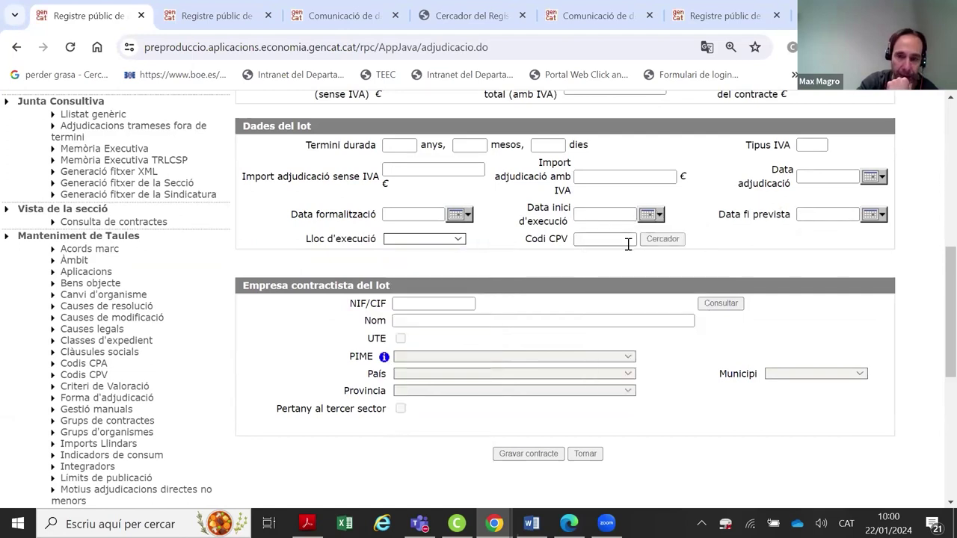
Point out the Codi CPV field, open its code finder, look over the description search and code list, and return to the form
left_click_drag(574, 239, 524, 241)
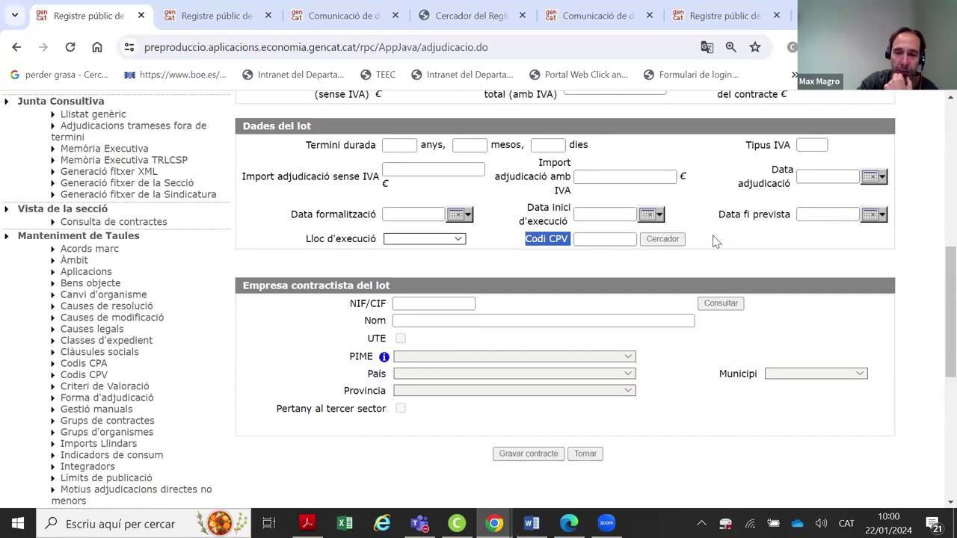
left_click(663, 239)
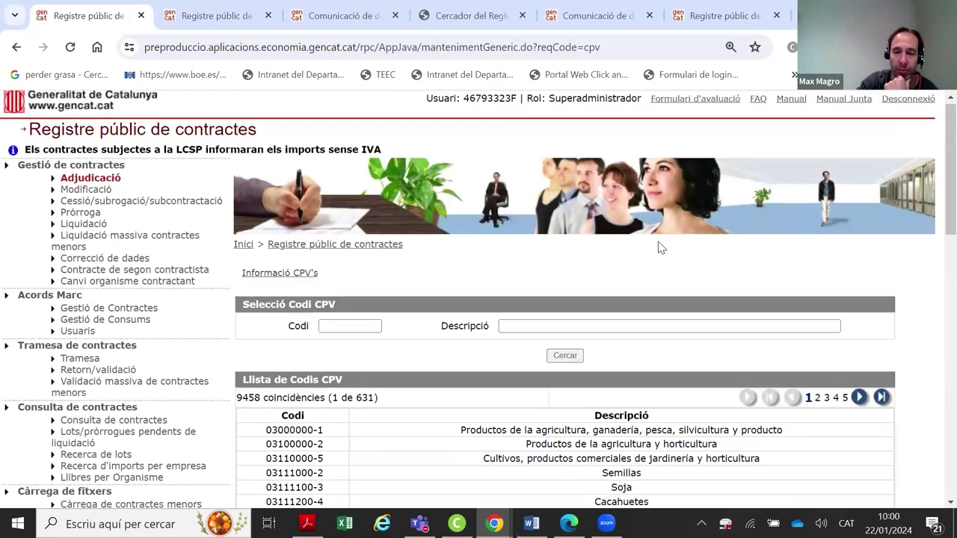
scroll(658, 248, "down", 2)
left_click(569, 185)
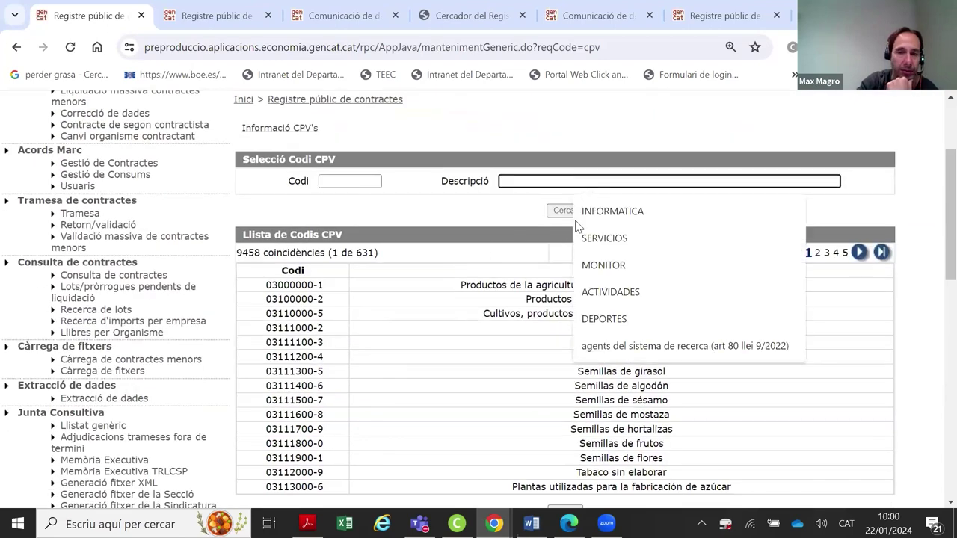
scroll(513, 259, "down", 1)
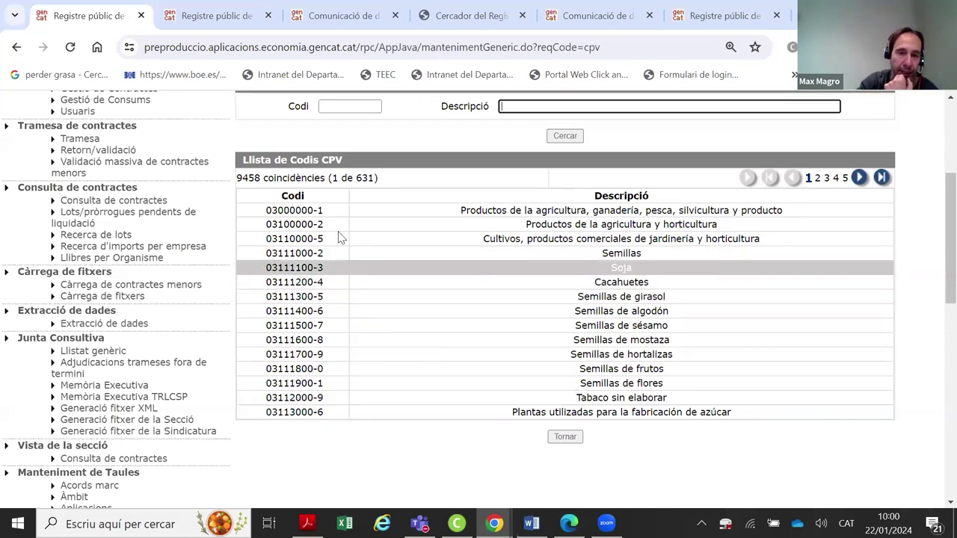
left_click(564, 436)
Review the minor contract form again, from Dades del contracte menor through Dades del lot to Empresa contractista del lot
scroll(625, 295, "down", 4)
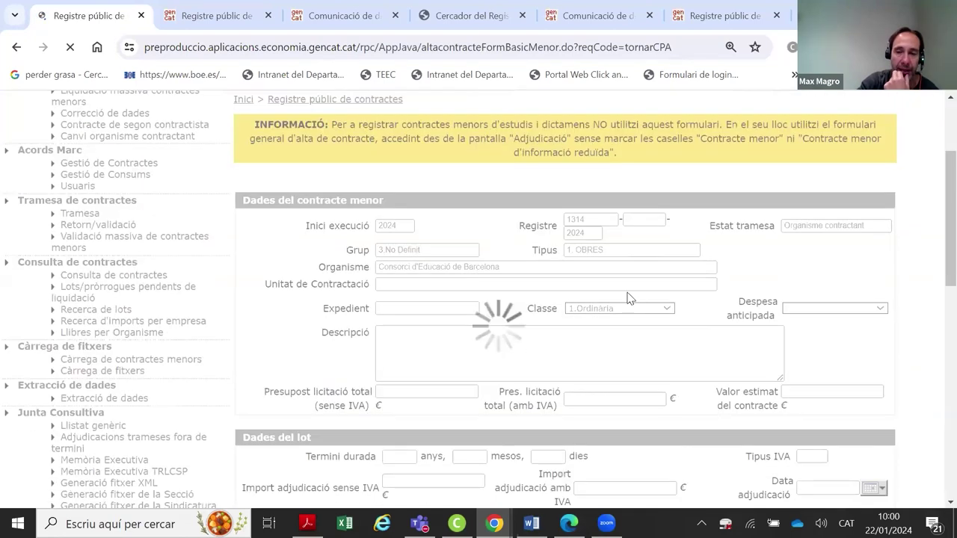
scroll(622, 293, "down", 2)
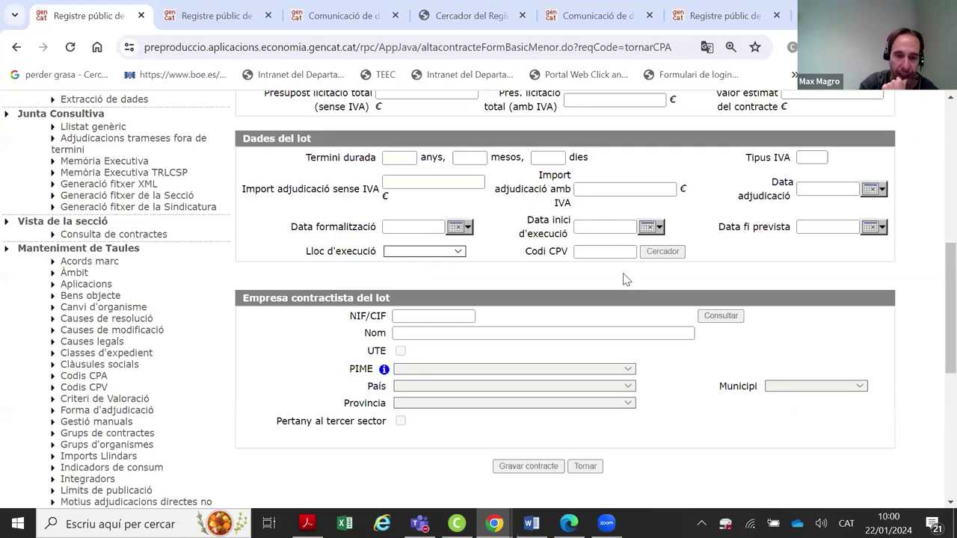
scroll(613, 277, "down", 1)
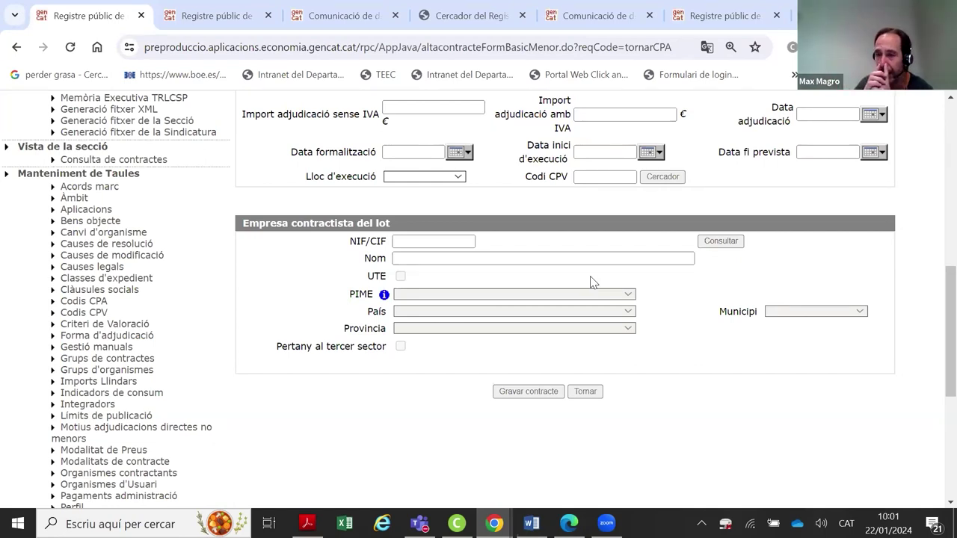
scroll(590, 282, "up", 2)
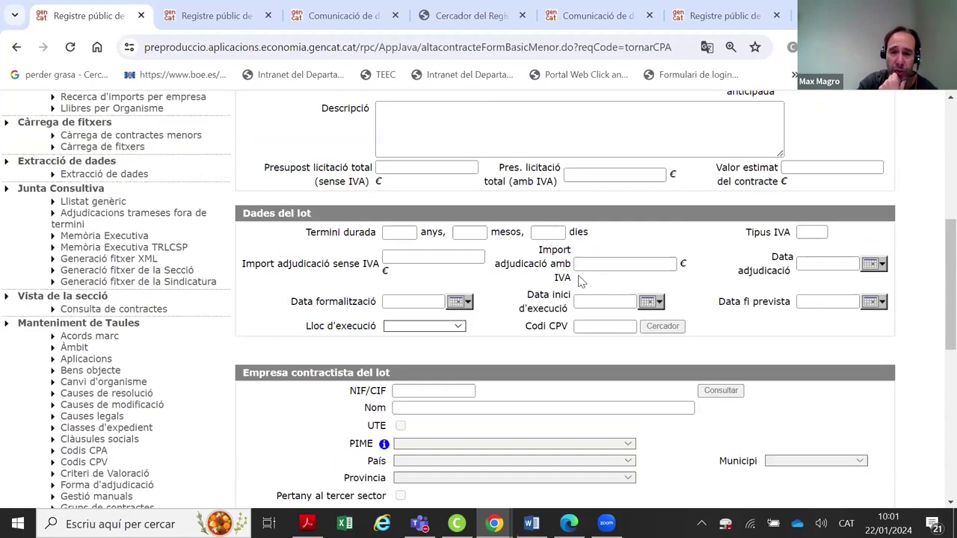
scroll(535, 285, "down", 1)
scroll(534, 285, "up", 3)
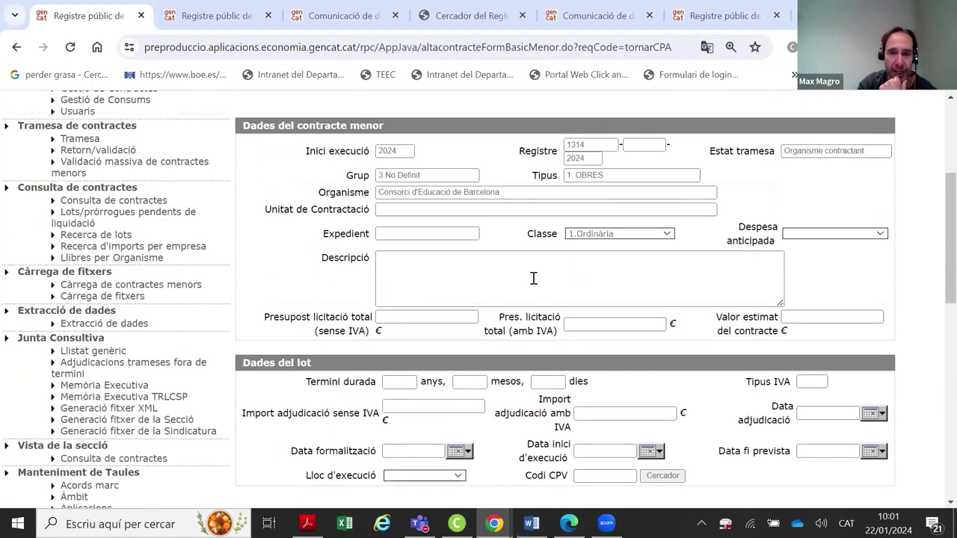
scroll(504, 282, "up", 2)
scroll(505, 277, "down", 9)
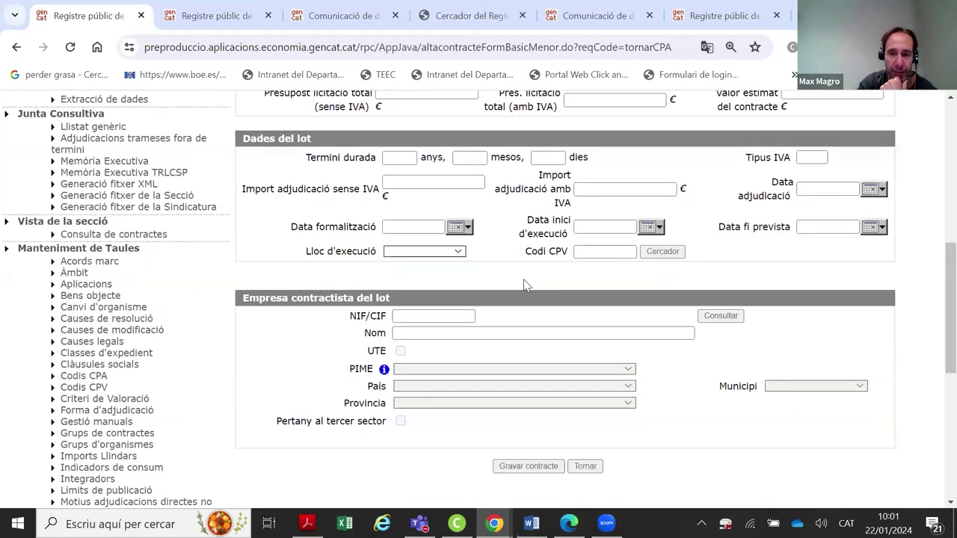
Return to the initial Adjudicació form and set Tipus to 5. SERVEIS, Organisme contractant to 1301 and Unitat de Contractació to PROVA
left_click(588, 171)
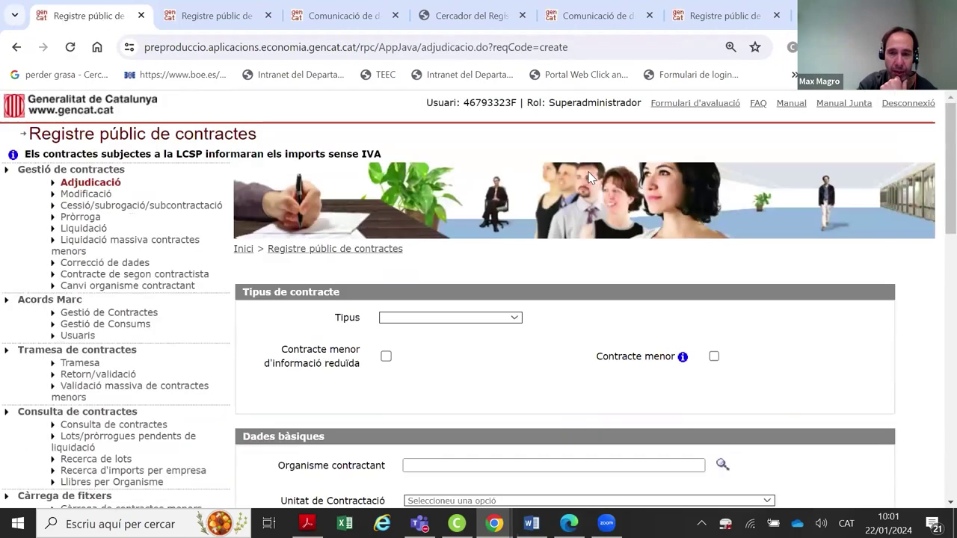
scroll(515, 225, "down", 1)
left_click(512, 170)
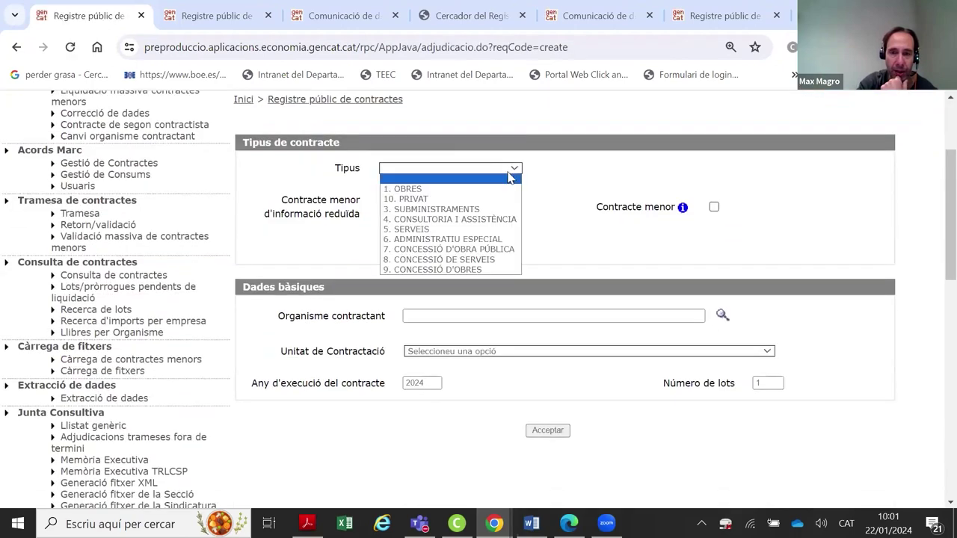
left_click(494, 228)
left_click(483, 315)
type("1301")
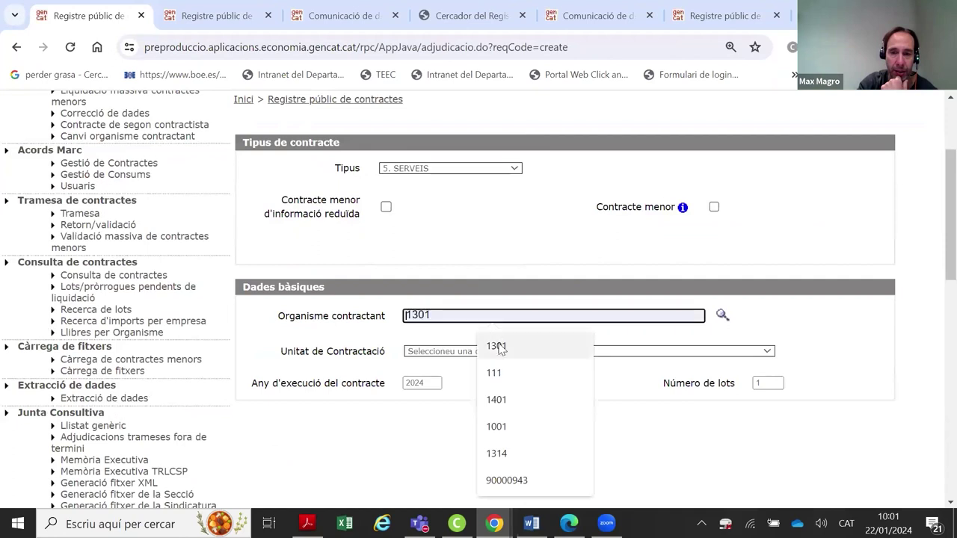
left_click(499, 352)
left_click(500, 352)
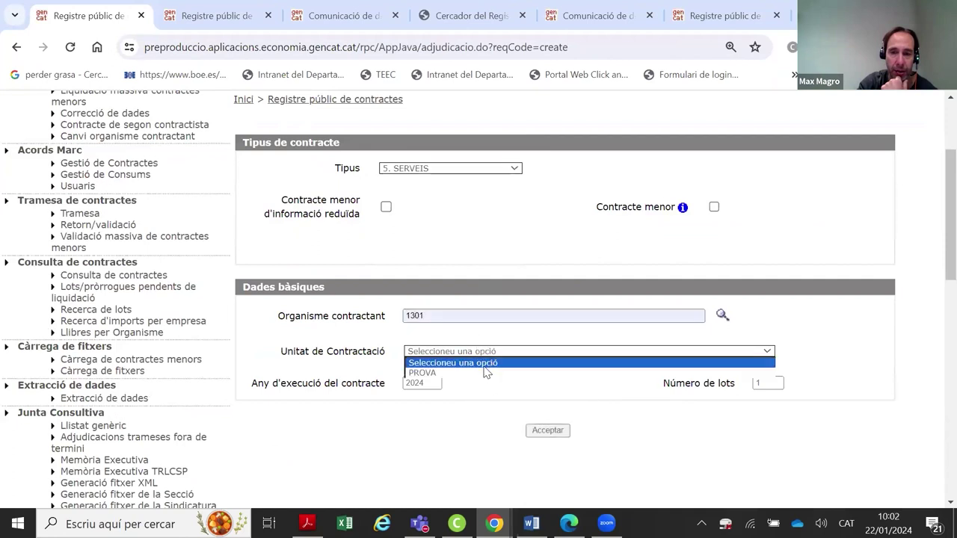
left_click(480, 351)
left_click(473, 372)
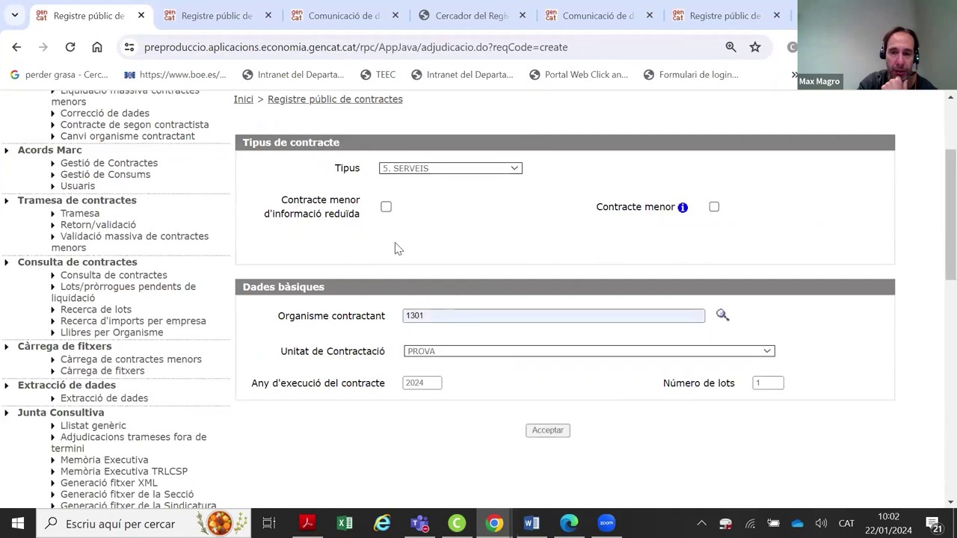
Mark the award as Contracte menor d'informació reduïda and submit the initial form
left_click(386, 206)
scroll(482, 239, "down", 1)
scroll(486, 246, "down", 1)
left_click(547, 354)
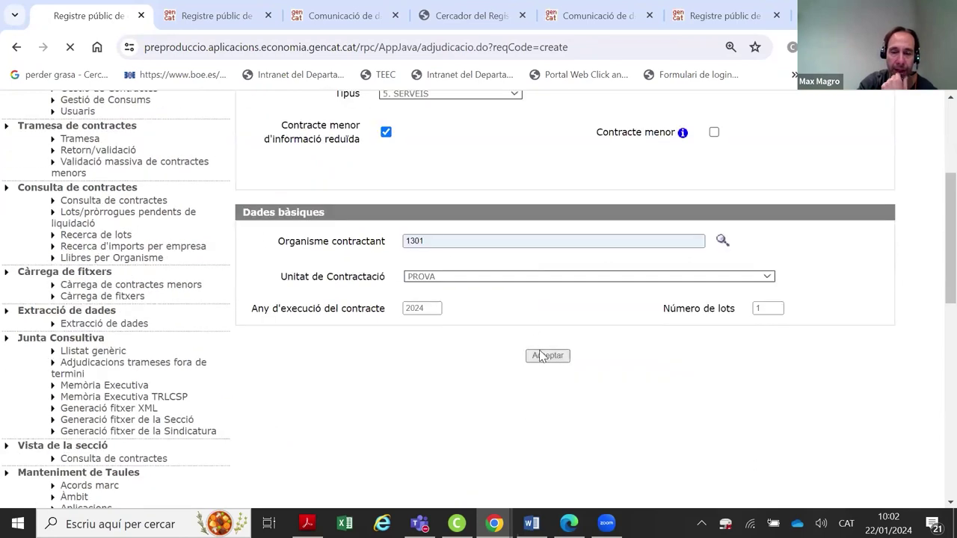
Examine the reduced-information minor contract form, including its Import adjudicació sense IVA and Tipus IVA fields
scroll(531, 340, "down", 1)
scroll(527, 337, "down", 3)
left_click(615, 214)
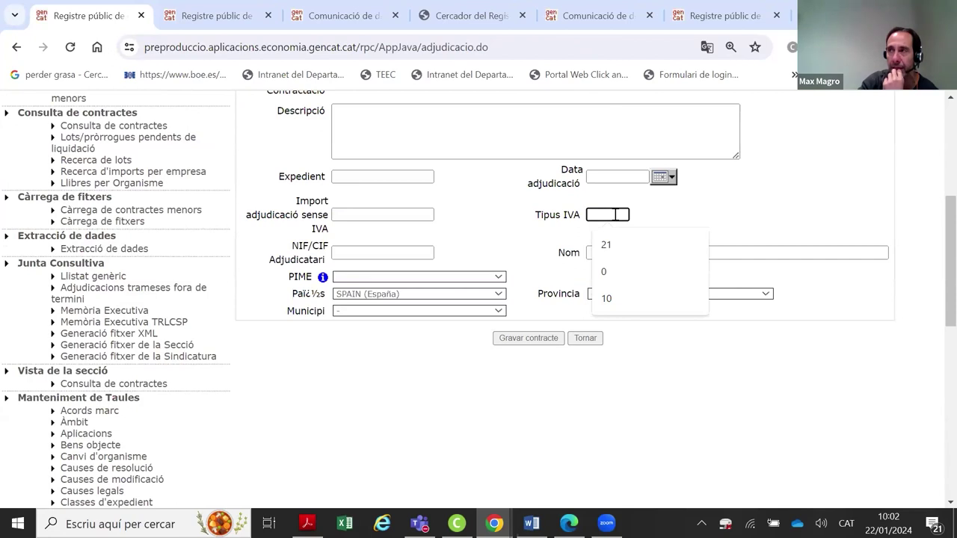
left_click(692, 222)
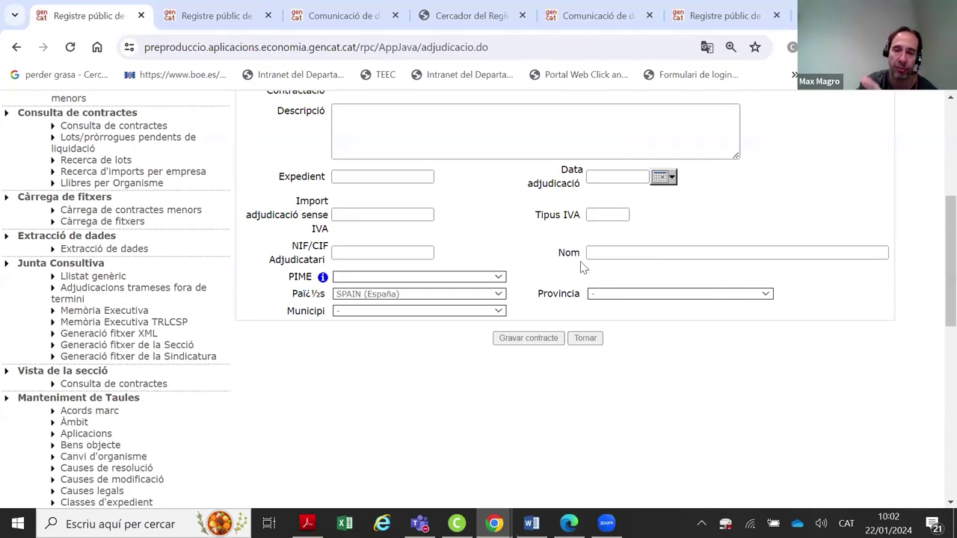
Go back to the initial Adjudicació form and set Tipus to 5. SERVEIS and Organisme contractant to 1314
left_click(596, 334)
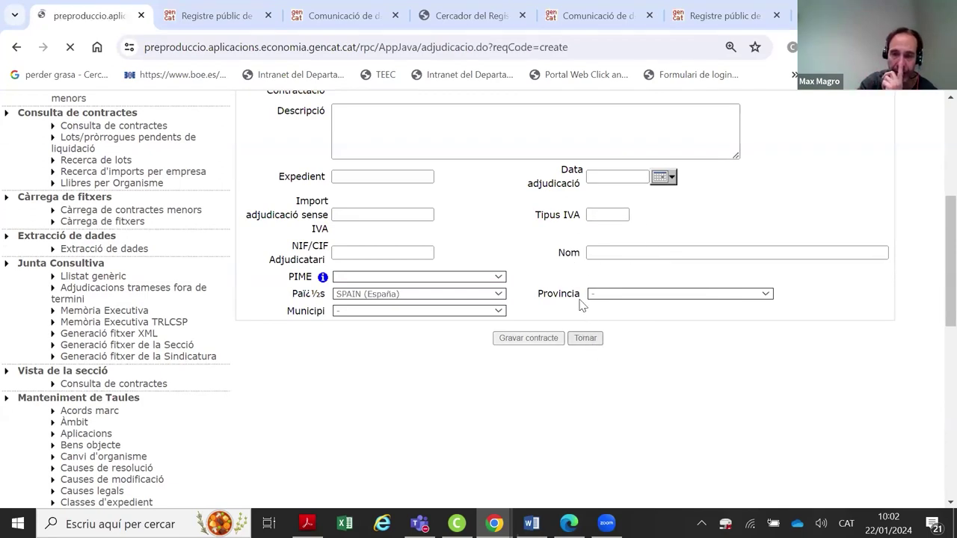
left_click(512, 244)
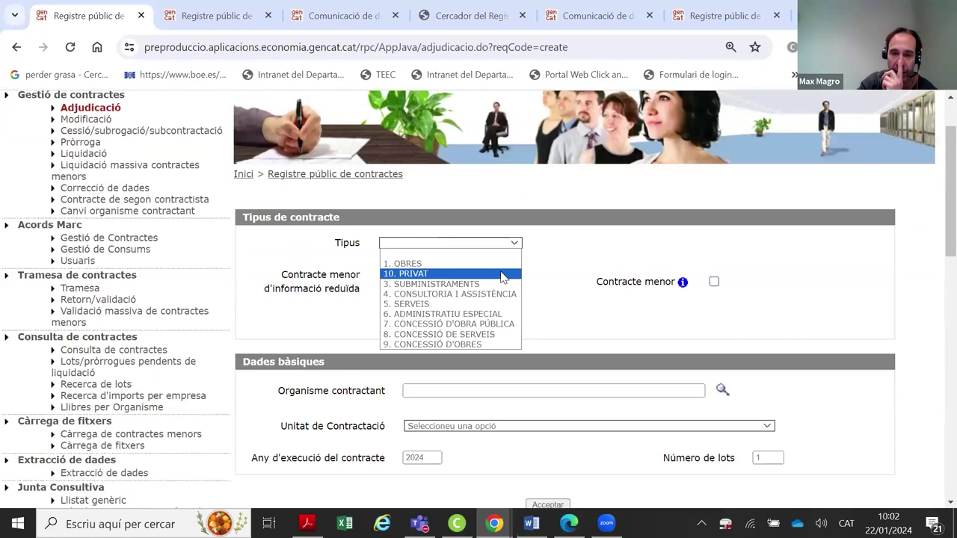
left_click(505, 304)
left_click(619, 387)
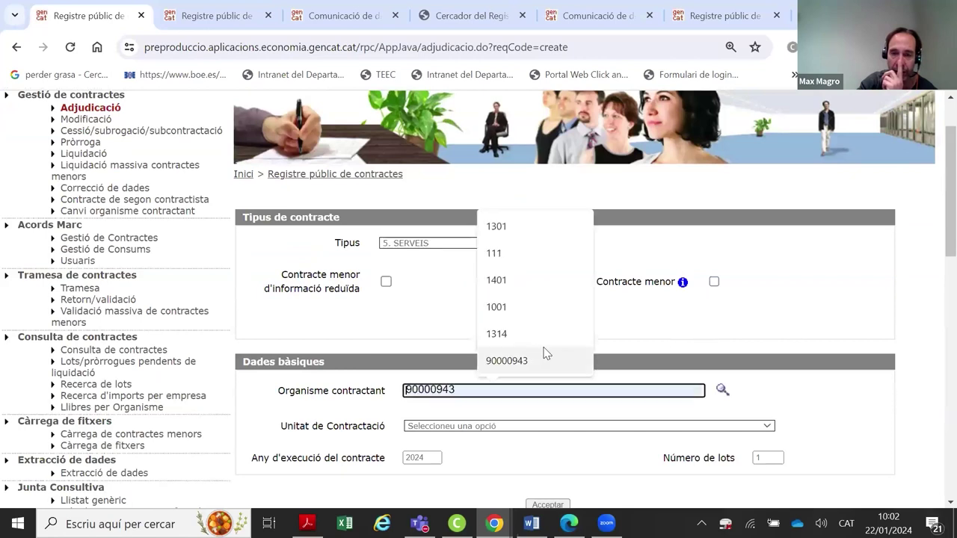
key("Return")
Show the help note for Contracte menor, mark the award as Contracte menor and submit the initial form
mouse_move(649, 295)
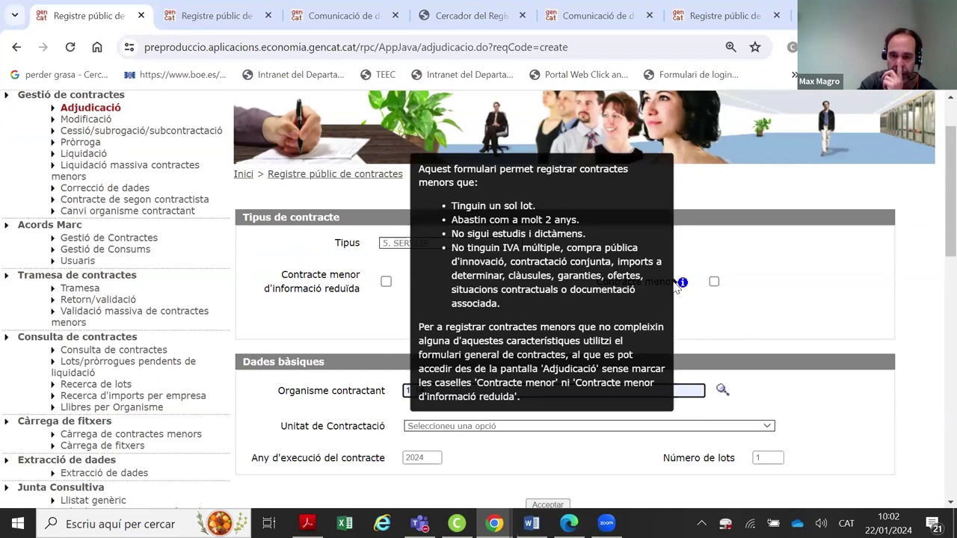
left_click(714, 282)
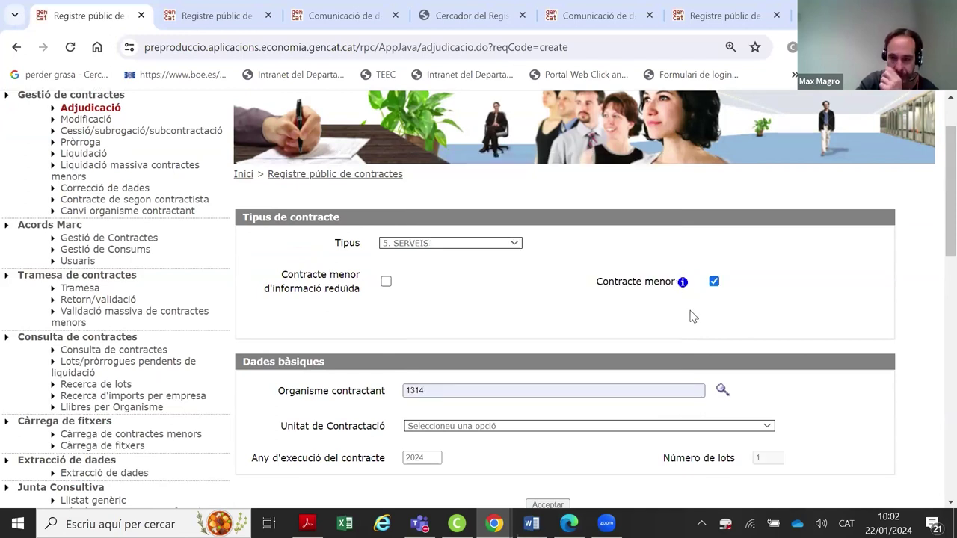
scroll(584, 336, "down", 2)
left_click(548, 356)
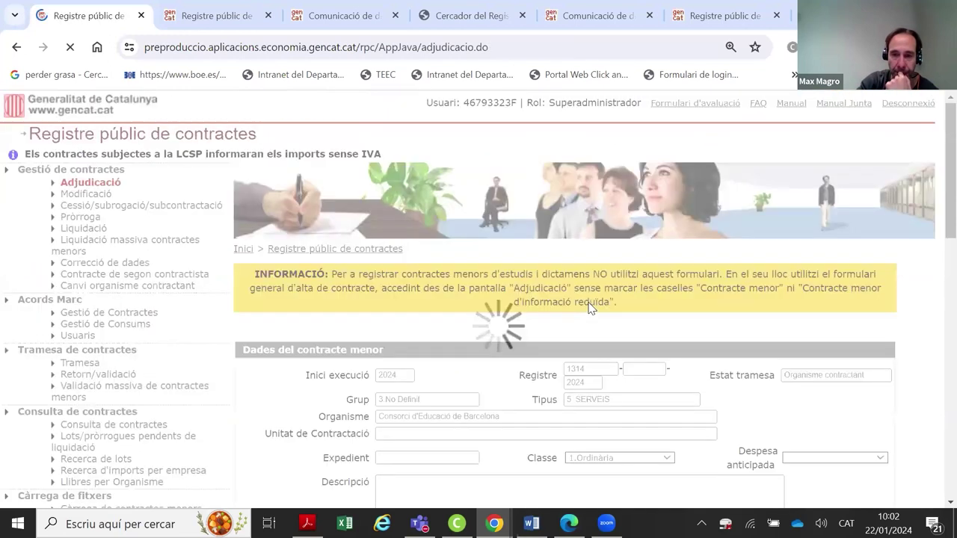
Examine the award amounts with and without IVA and the contractor section of the services minor contract form, and leave the form
scroll(590, 308, "down", 3)
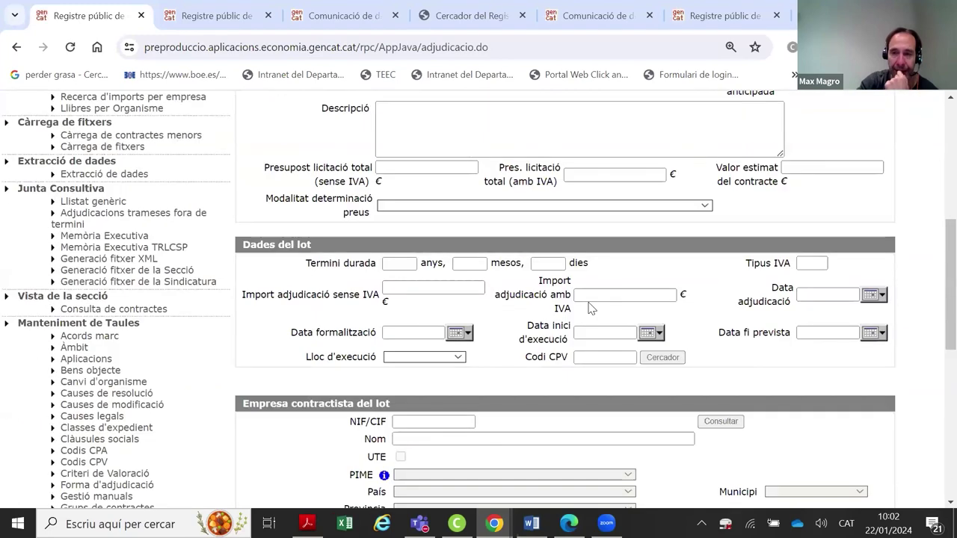
left_click(459, 288)
left_click(639, 297)
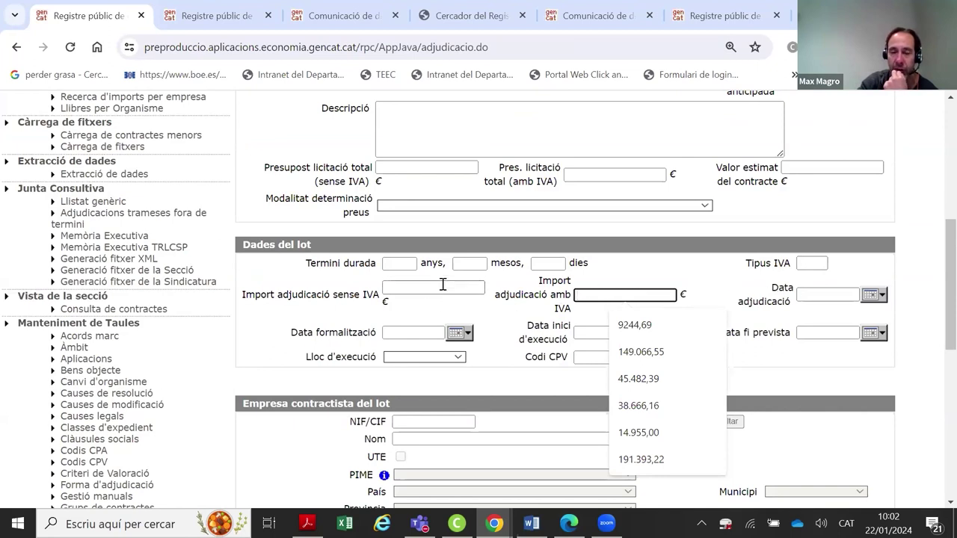
left_click(678, 267)
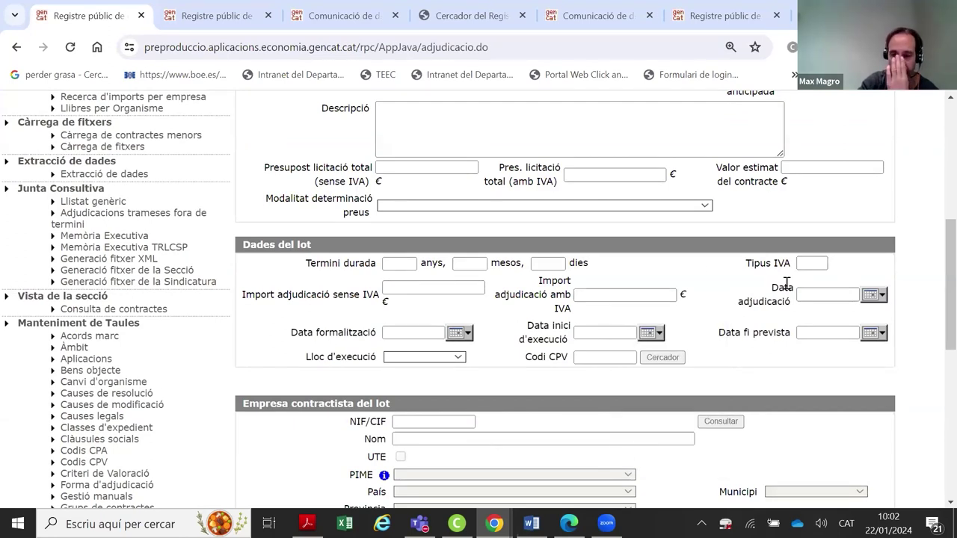
scroll(785, 286, "down", 2)
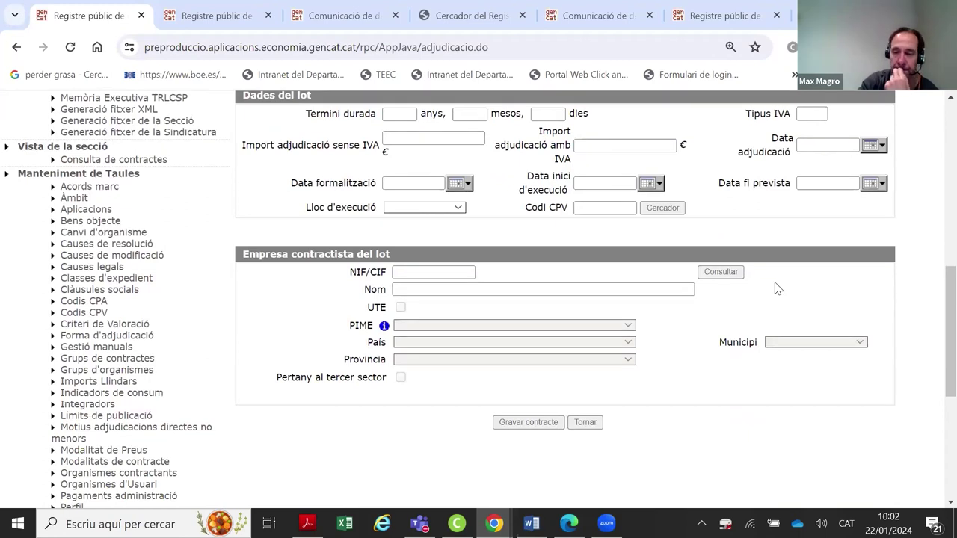
scroll(777, 290, "up", 3)
scroll(775, 286, "down", 3)
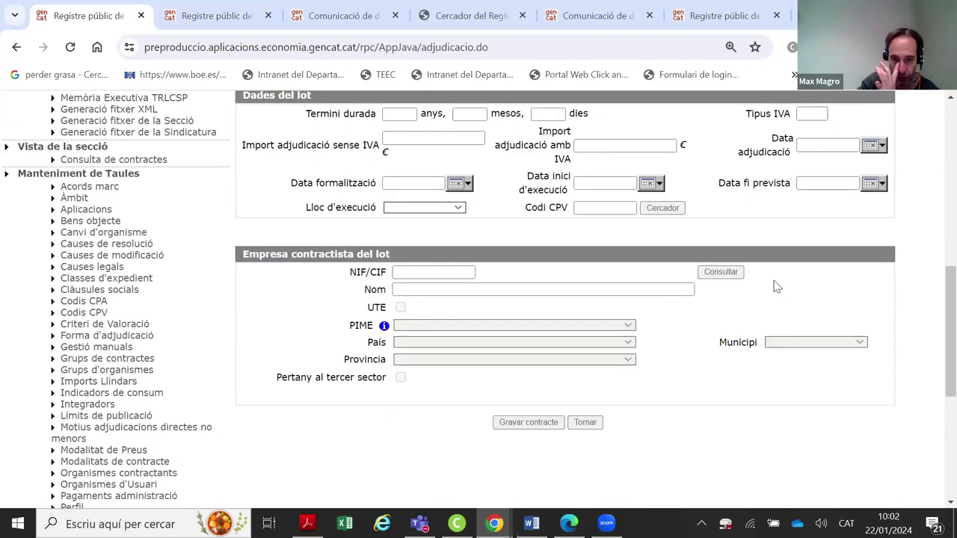
left_click(585, 422)
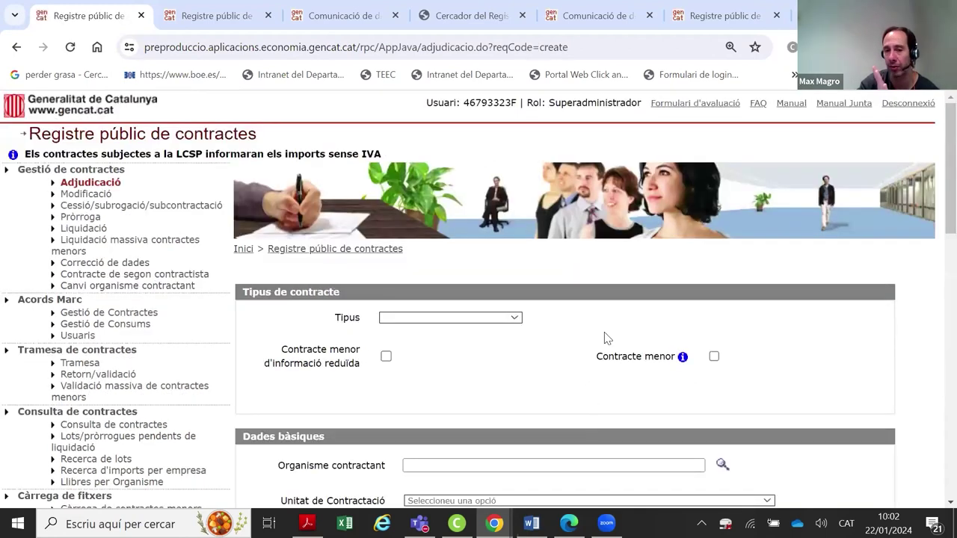
Open Càrrega de contractes menors and review its template download, file upload and recent load results sections
scroll(378, 291, "down", 1)
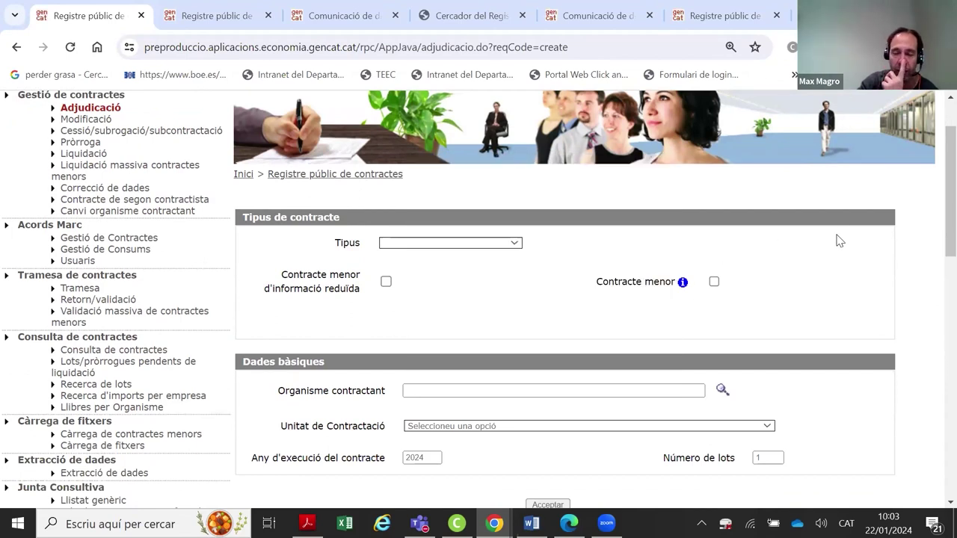
scroll(244, 304, "down", 1)
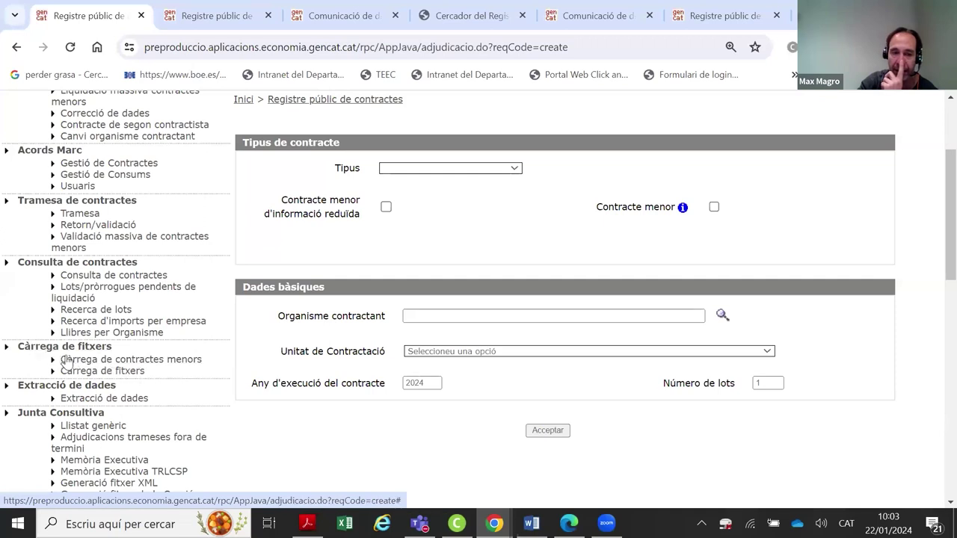
left_click(146, 360)
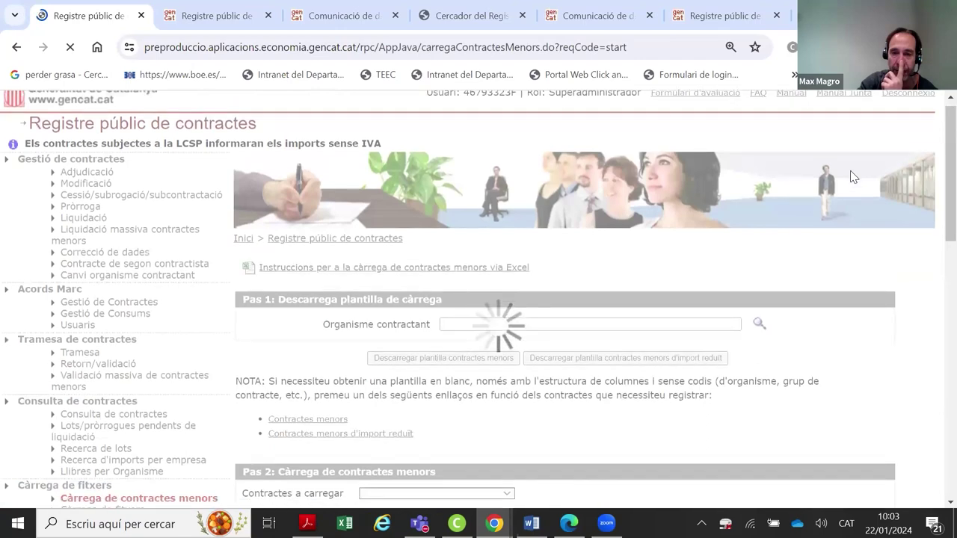
scroll(854, 177, "down", 2)
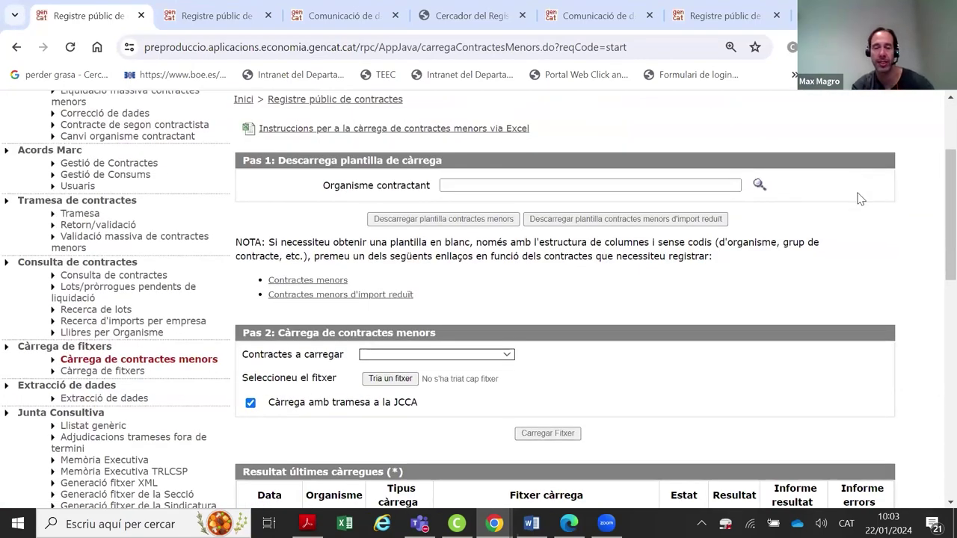
scroll(829, 247, "down", 2)
scroll(799, 303, "up", 3)
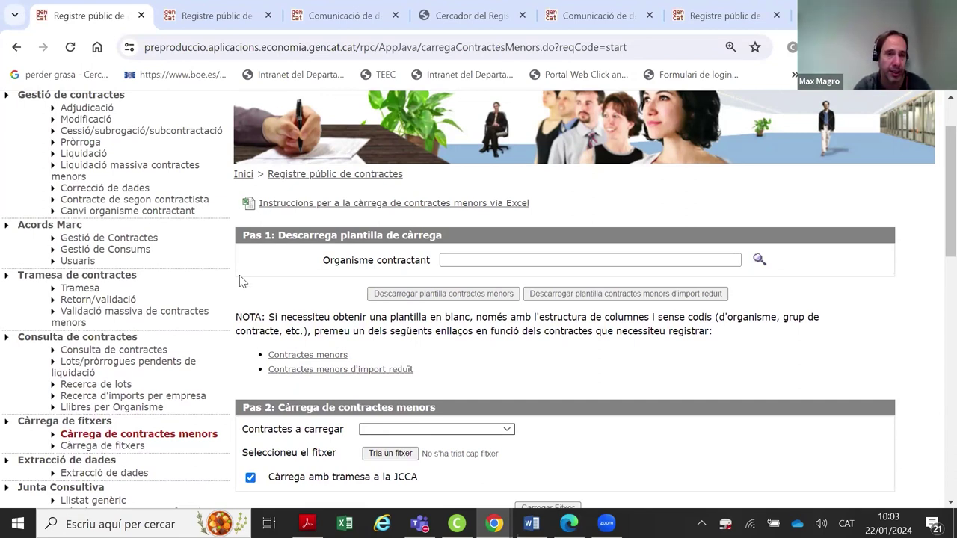
Review the Càrrega de contractes menors page, from the Excel loading instructions to the results of the latest loads
scroll(240, 278, "up", 1)
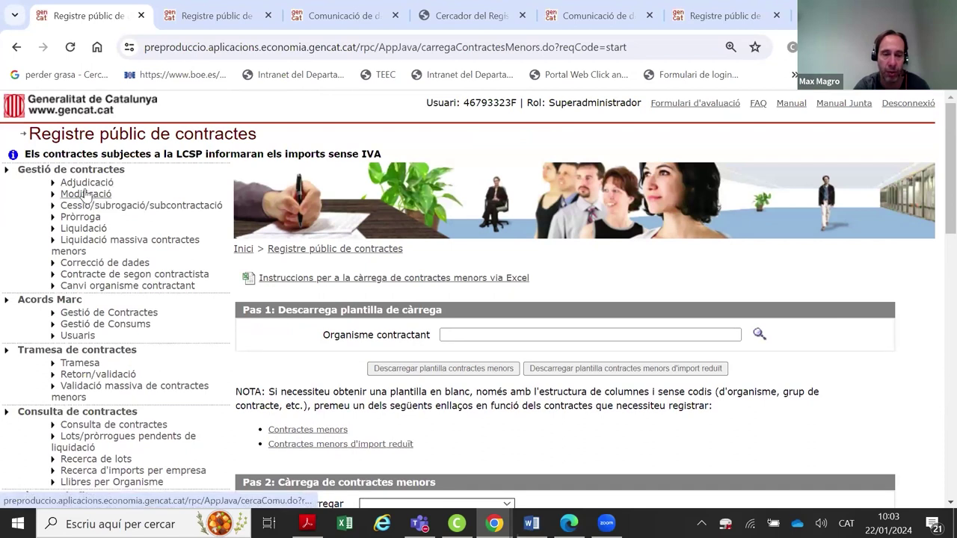
scroll(150, 346, "down", 2)
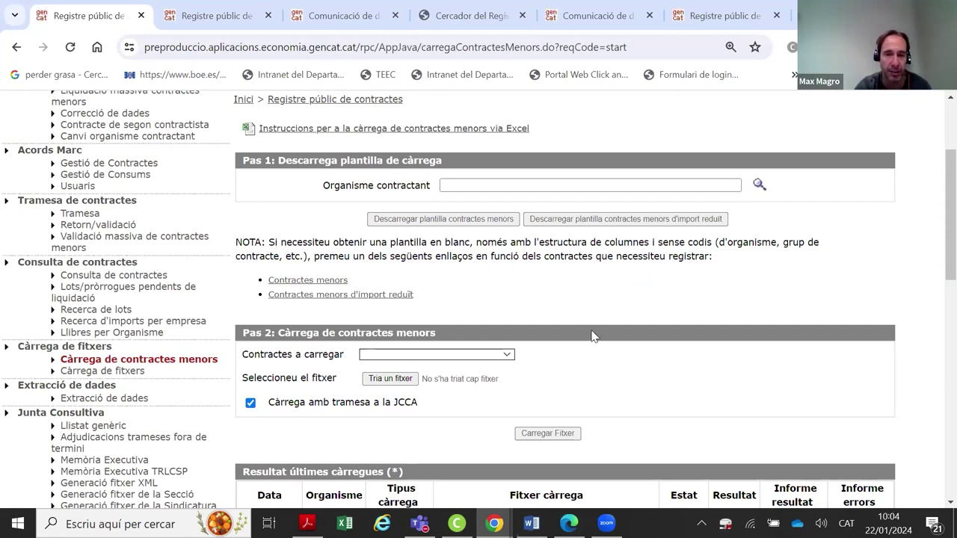
scroll(114, 278, "up", 1)
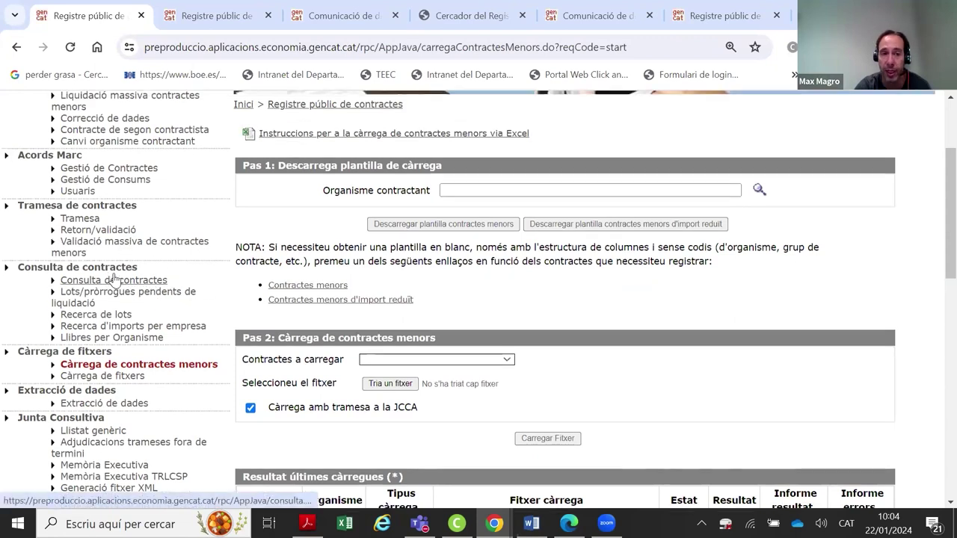
scroll(634, 305, "down", 2)
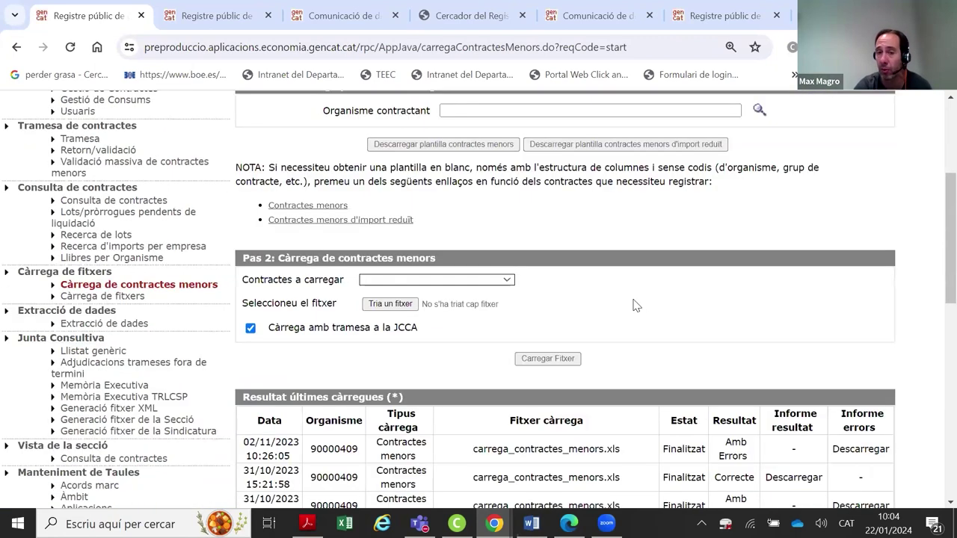
scroll(633, 305, "up", 1)
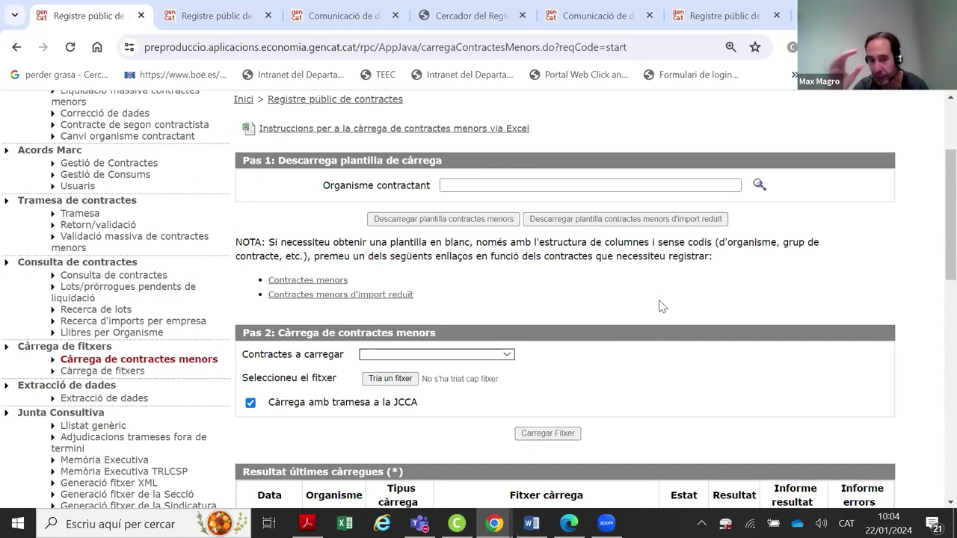
scroll(660, 304, "up", 1)
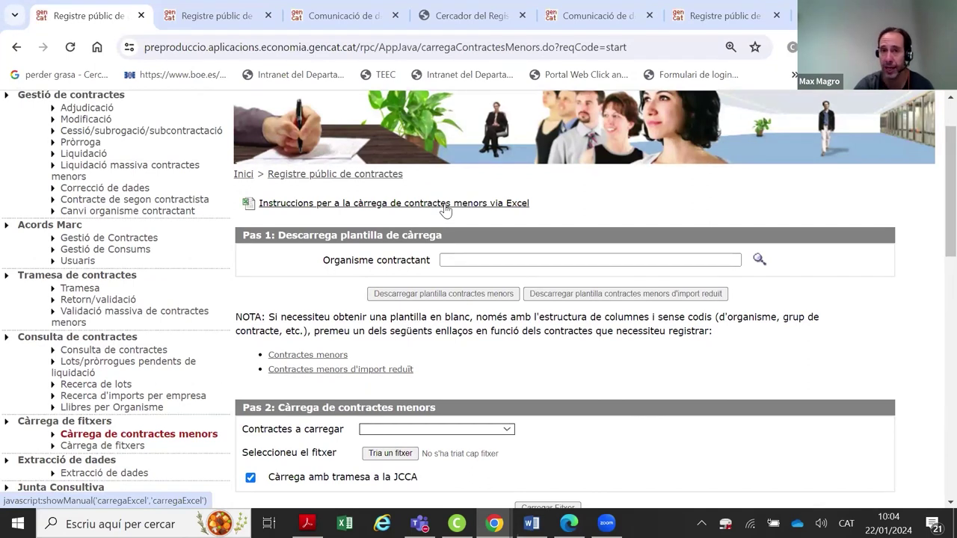
Open the Administració page of the Registre Públic de Contractes on the Contractació pública site and locate the Instruccions per a la càrrega de contractes menors
left_click(712, 16)
left_click(616, 16)
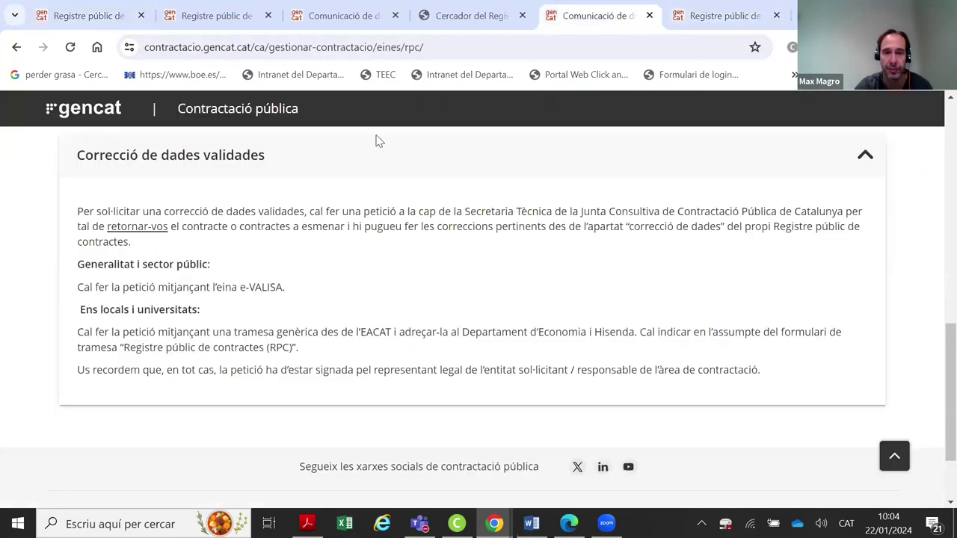
left_click(16, 47)
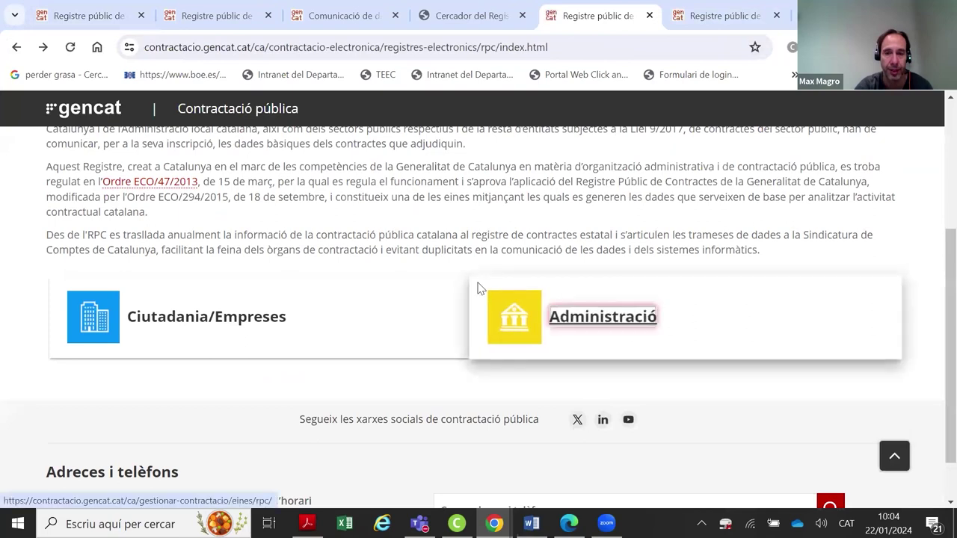
left_click(479, 288)
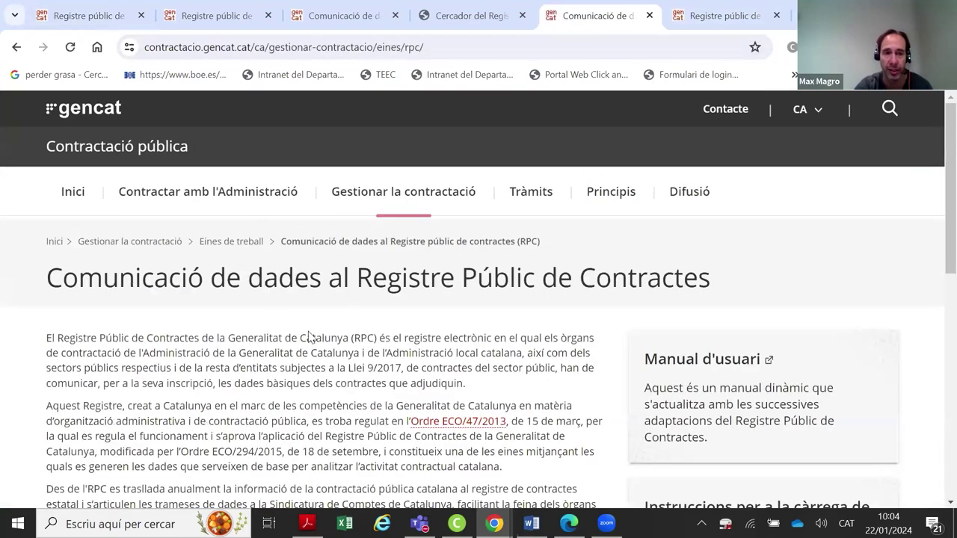
scroll(219, 187, "down", 2)
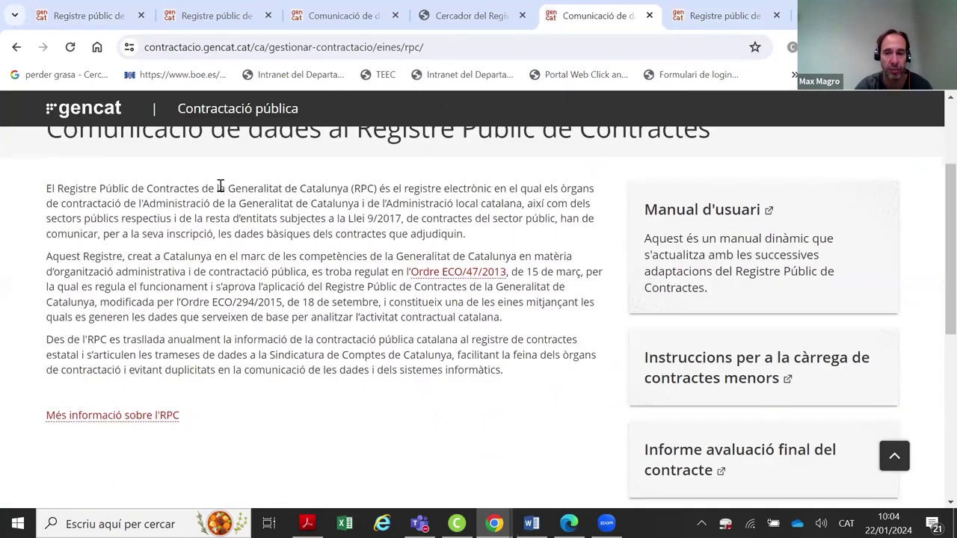
scroll(219, 187, "down", 2)
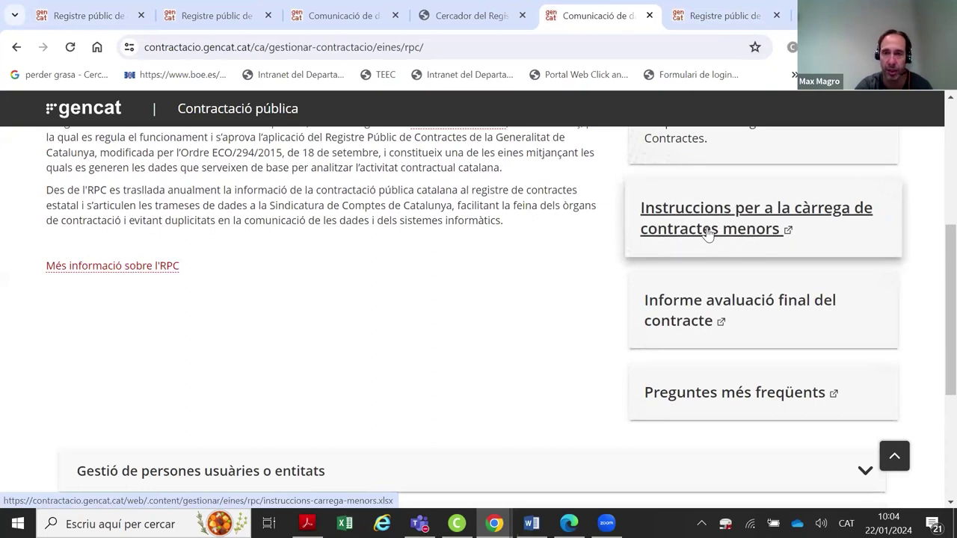
Return to the Càrrega de contractes menors page and examine the Pas 1 and Pas 2 sections and the latest load results
left_click(86, 15)
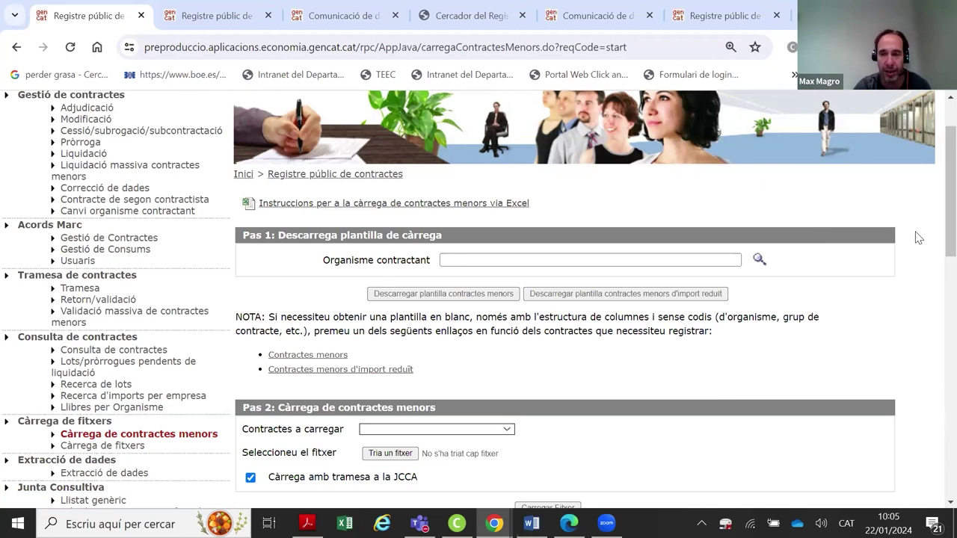
scroll(938, 247, "down", 1)
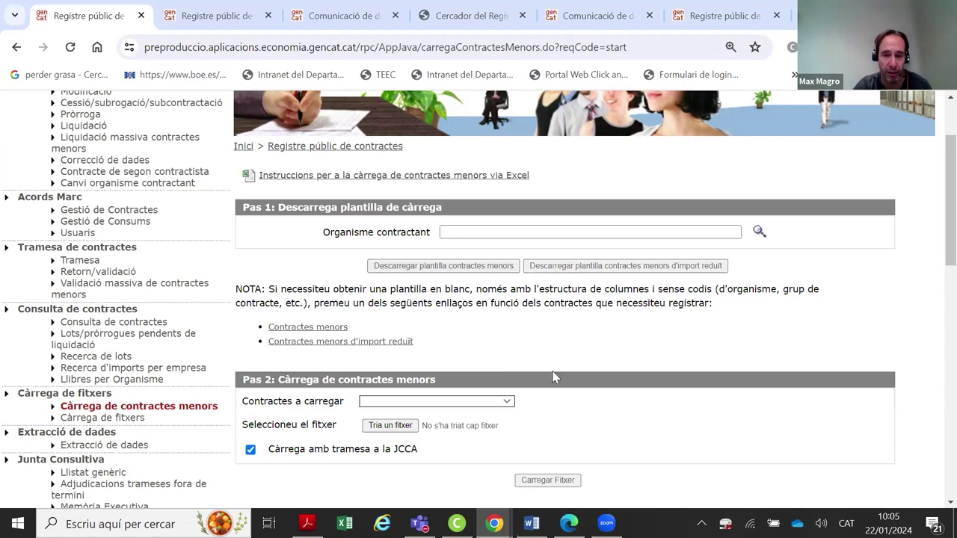
scroll(517, 336, "down", 1)
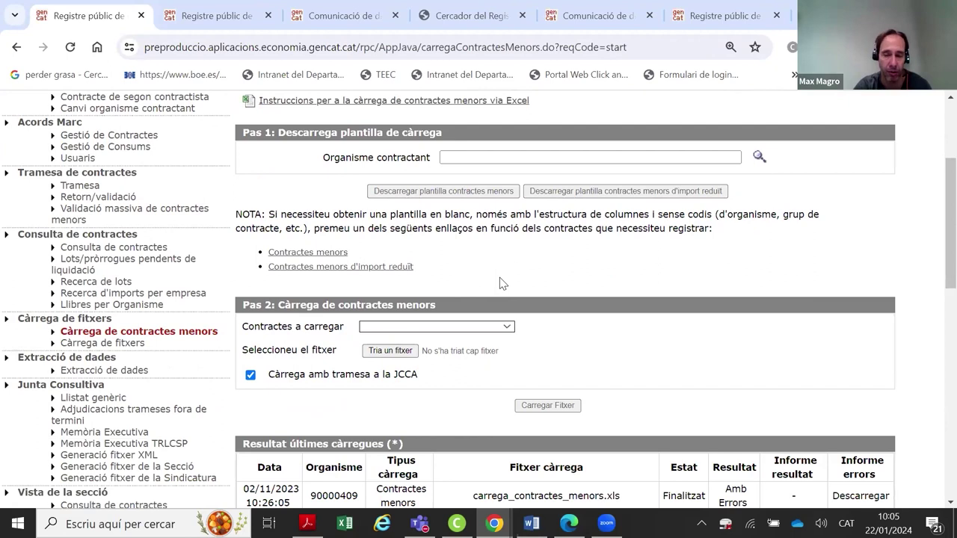
scroll(500, 281, "down", 1)
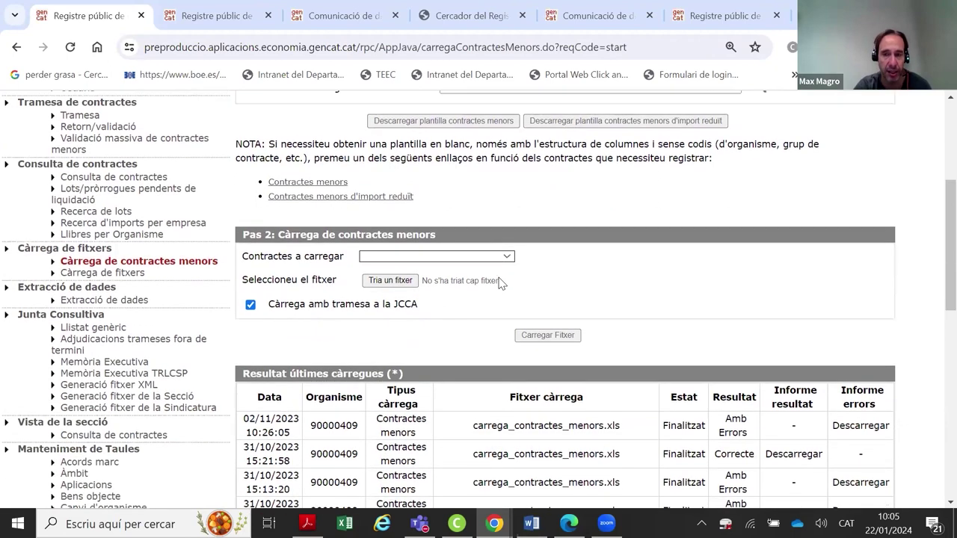
scroll(499, 282, "up", 1)
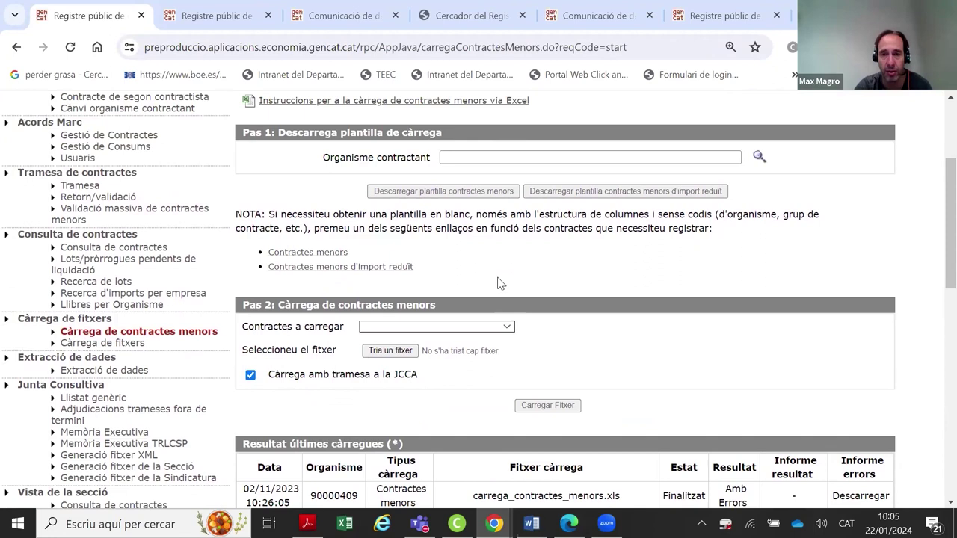
scroll(499, 282, "down", 1)
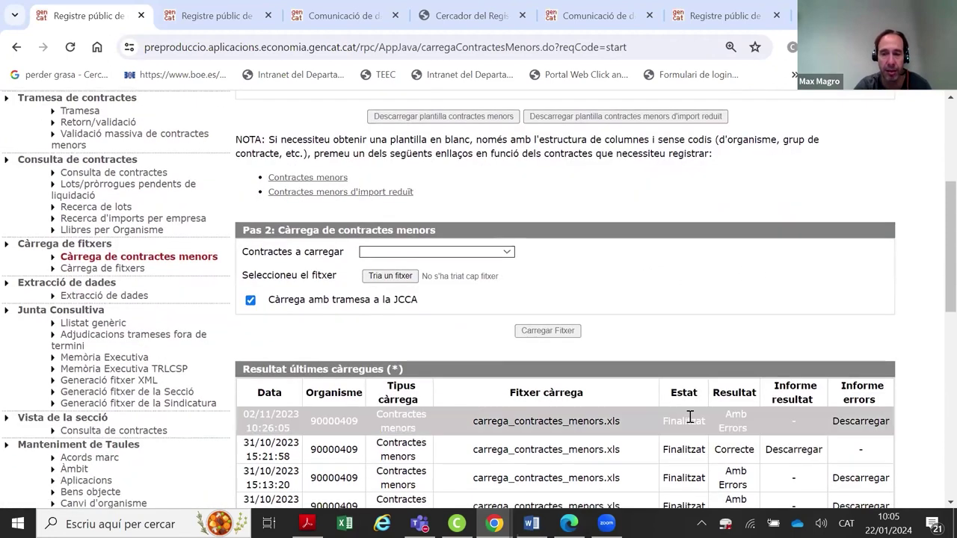
scroll(614, 332, "up", 1)
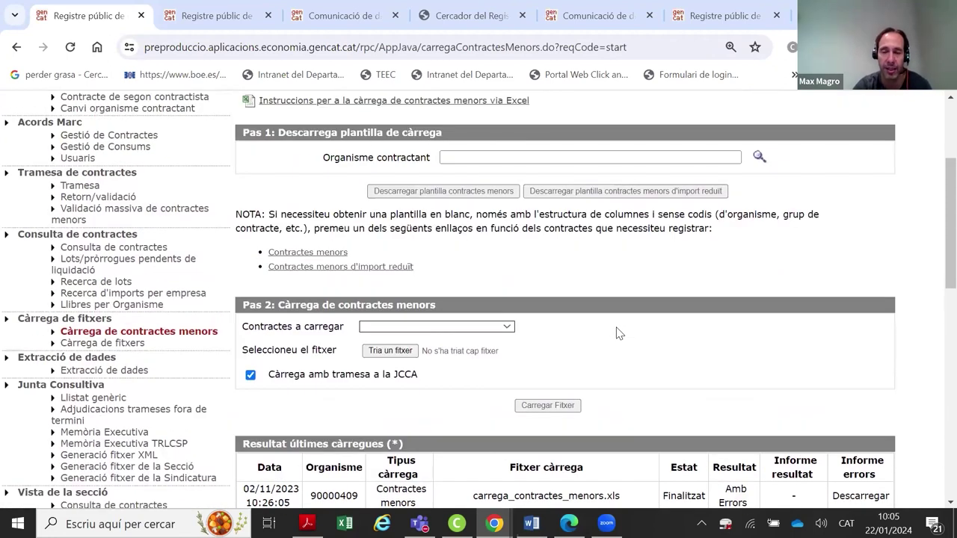
scroll(616, 332, "up", 1)
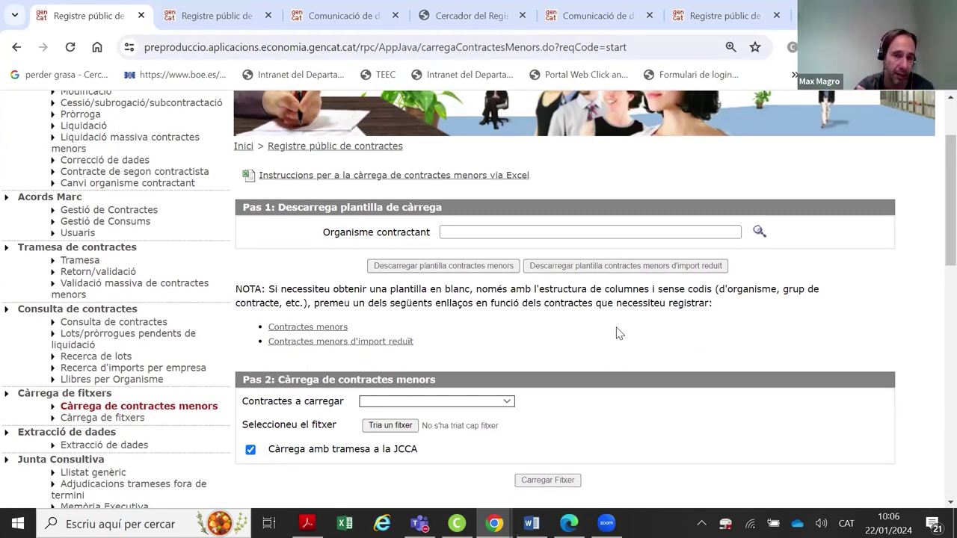
Set Organisme contractant to 1314 in Pas 1 and download both the contractes menors and contractes menors d'import reduït templates
left_click_drag(244, 206, 444, 208)
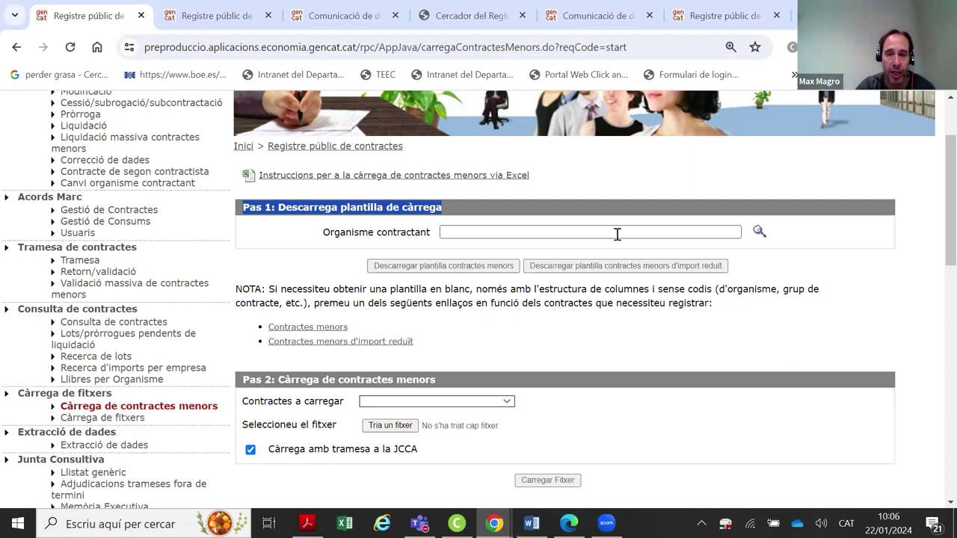
left_click(563, 229)
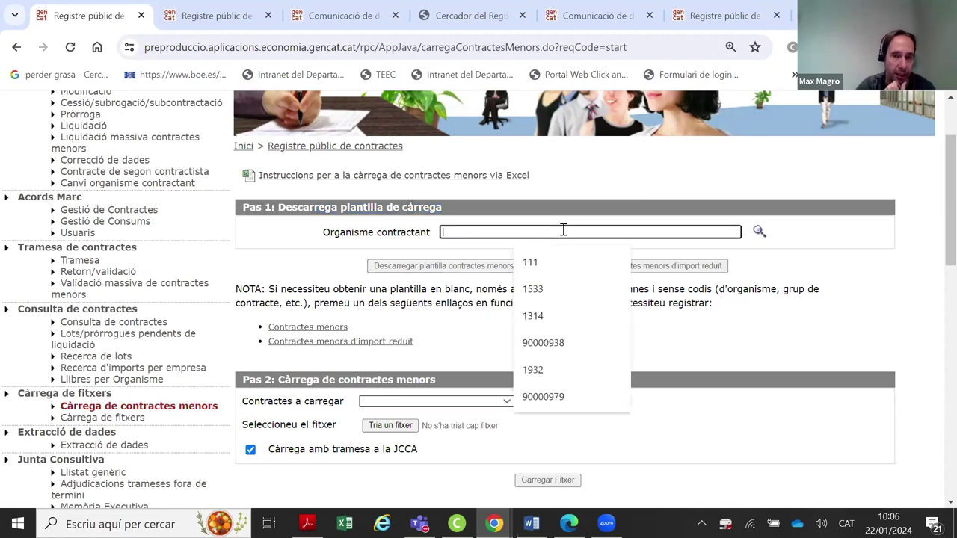
left_click(549, 315)
left_click(710, 200)
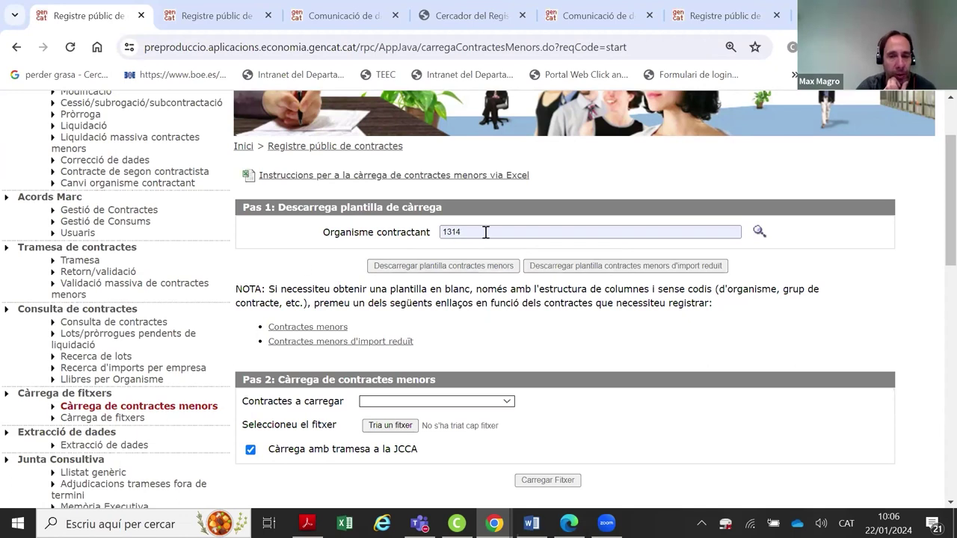
left_click(456, 230)
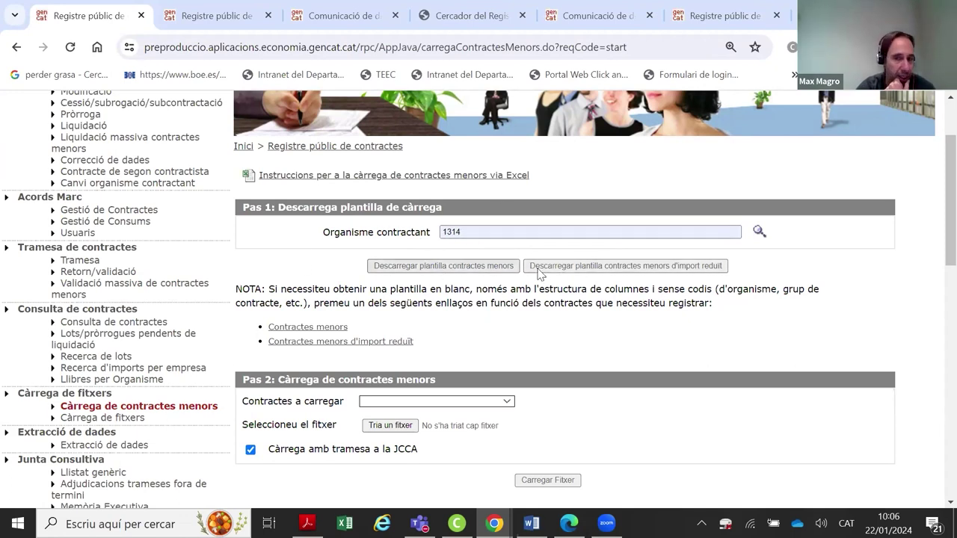
left_click(465, 266)
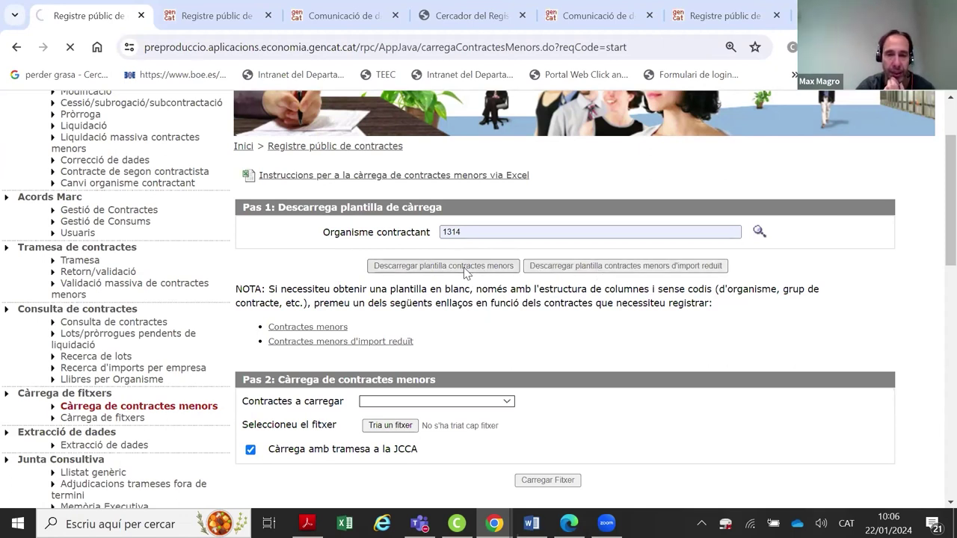
left_click(652, 267)
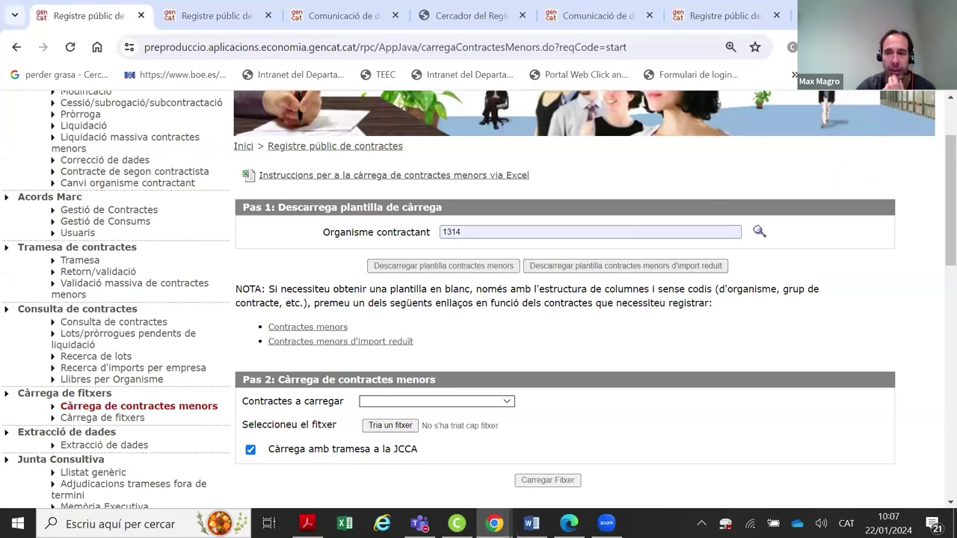
Open the downloaded import reduït template (32) in Excel and select its ORGANISME column
mouse_move(801, 149)
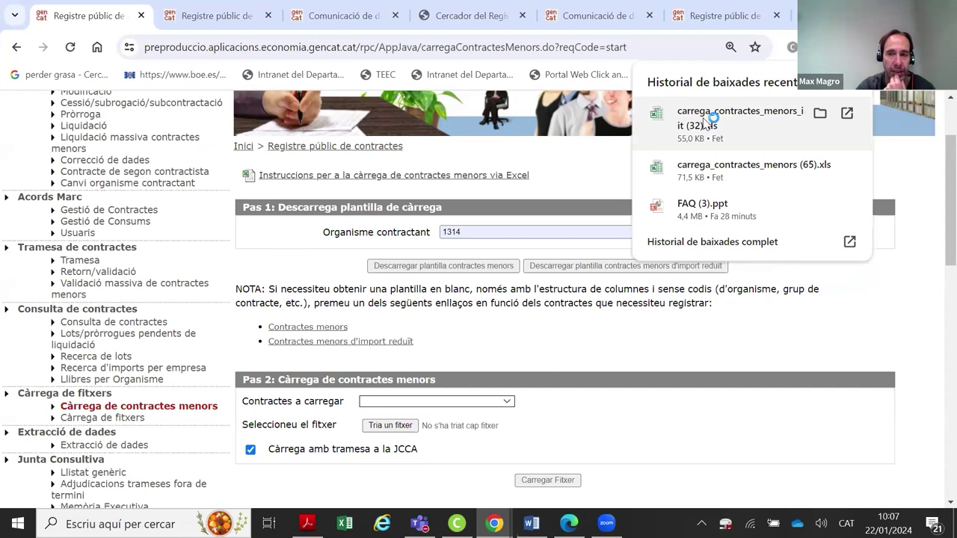
left_click(705, 124)
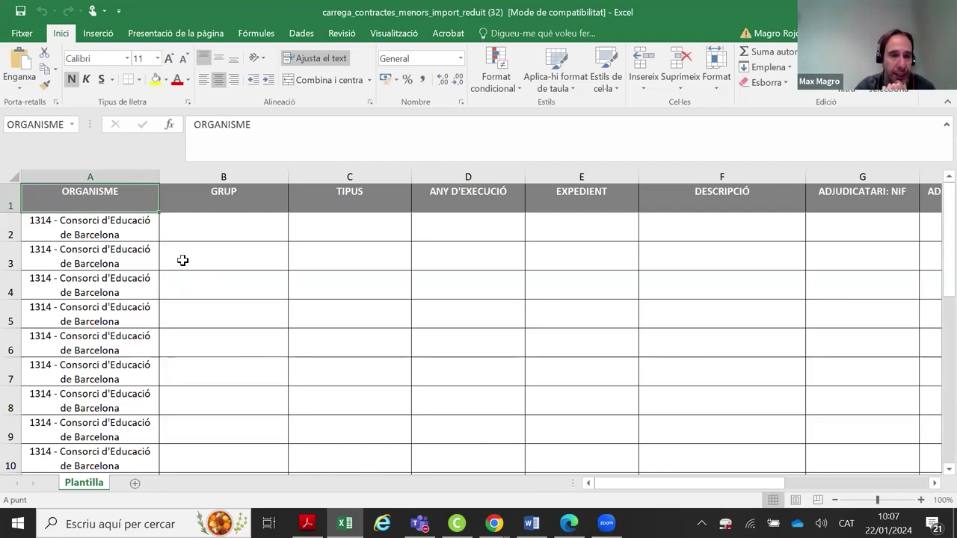
left_click(112, 177)
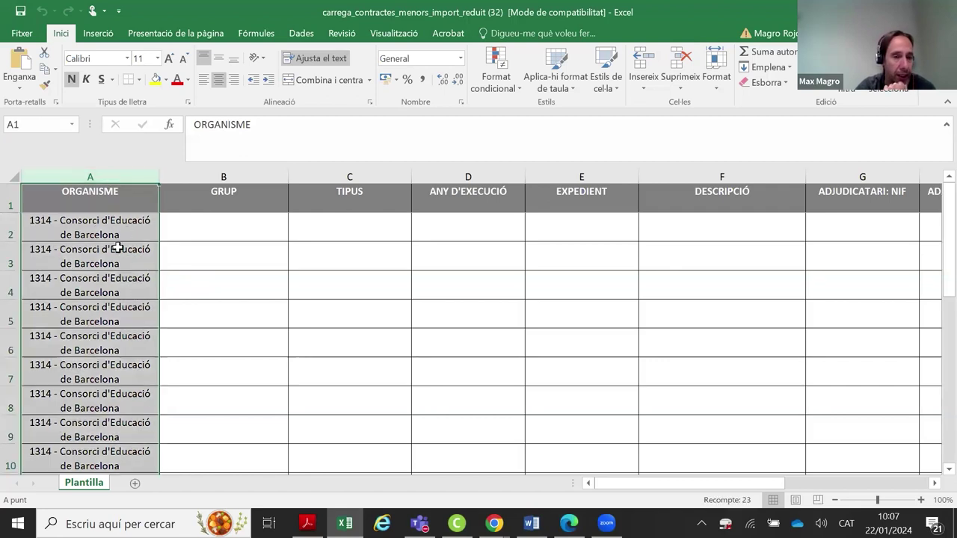
Set the GRUP of the first contract row to ND - 3.No Definit
left_click(270, 233)
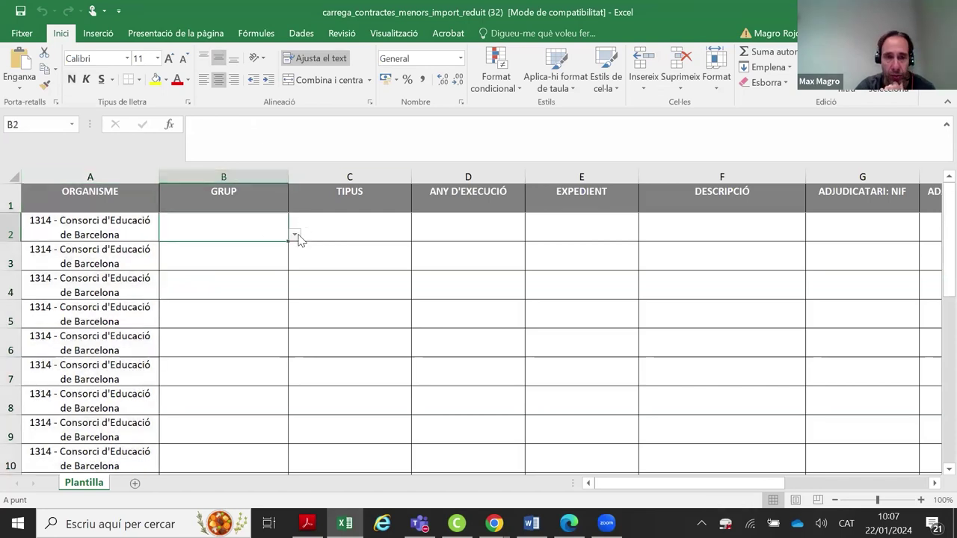
left_click(296, 236)
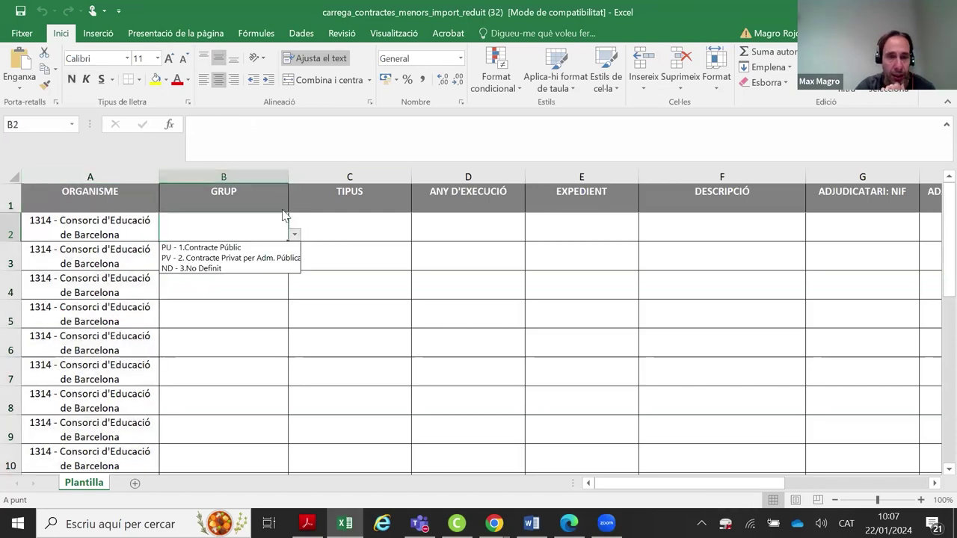
left_click(237, 270)
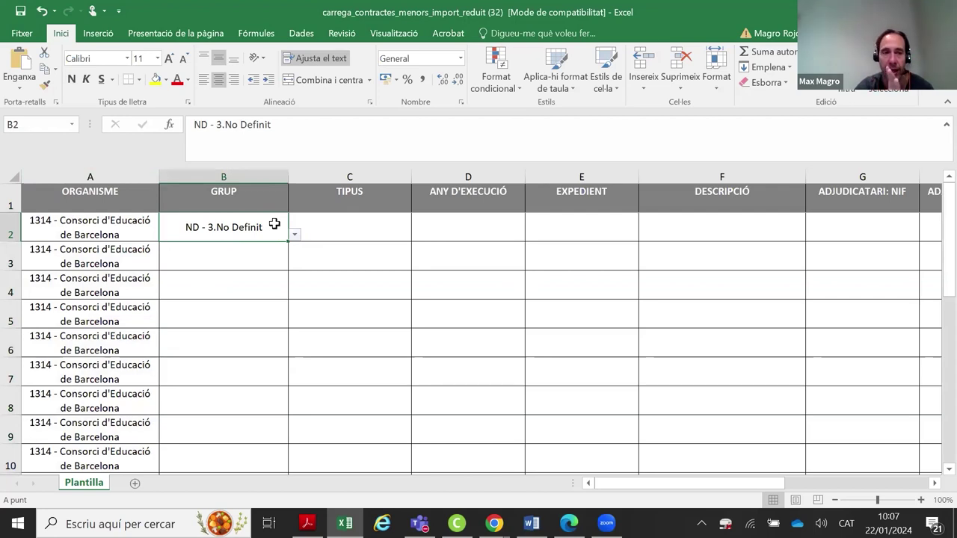
Narrow the GRUP column slightly and set the first contract row's GRUP to PU - 1.Contracte Públic
left_click(294, 235)
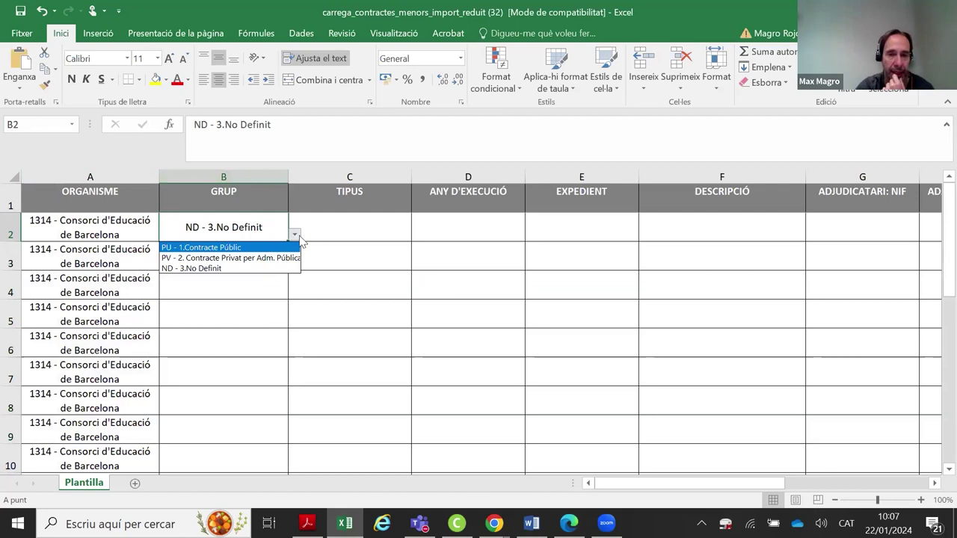
left_click(295, 236)
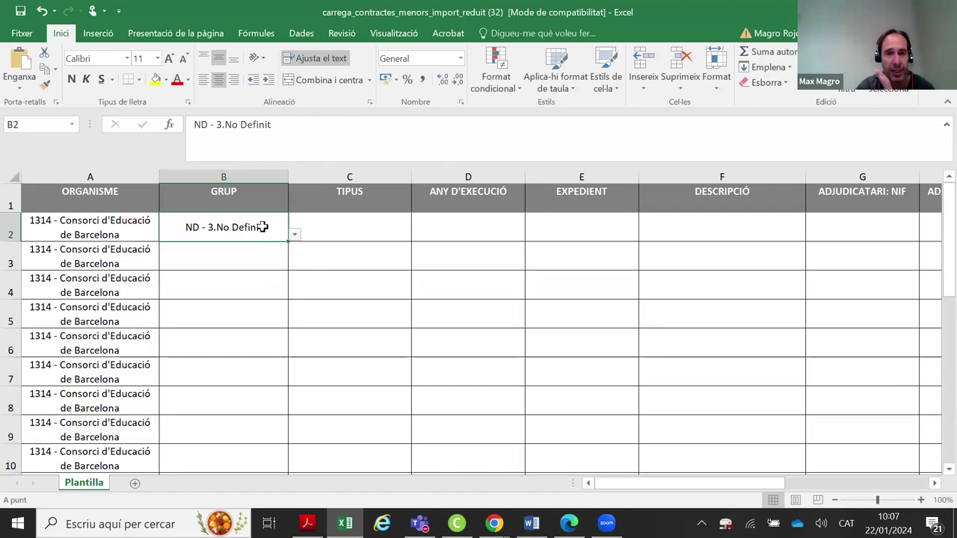
left_click_drag(289, 177, 282, 177)
left_click(288, 235)
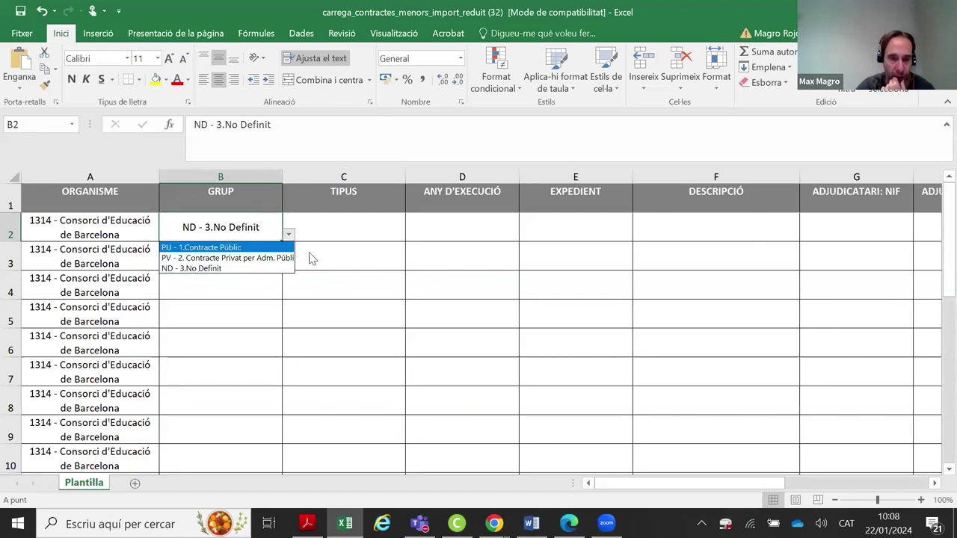
left_click(289, 234)
left_click(288, 235)
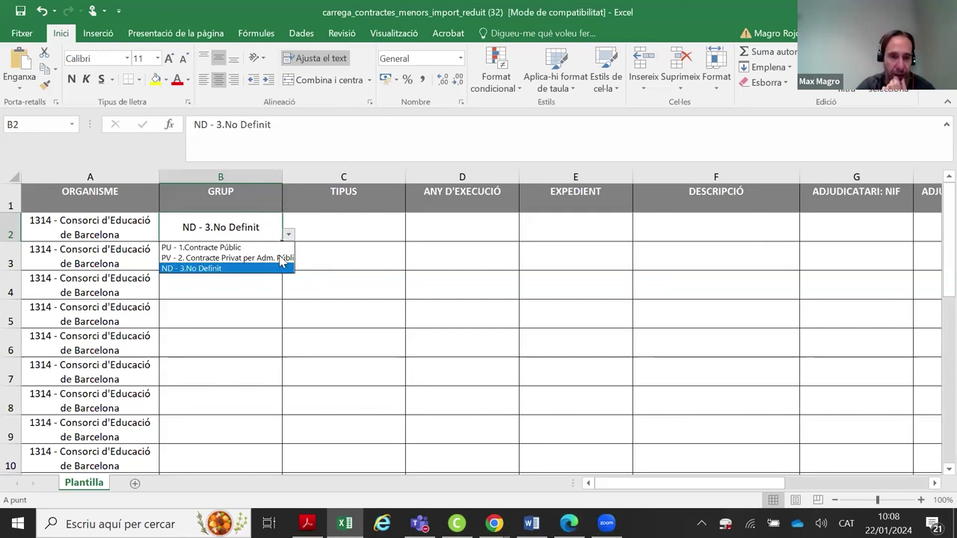
left_click(289, 234)
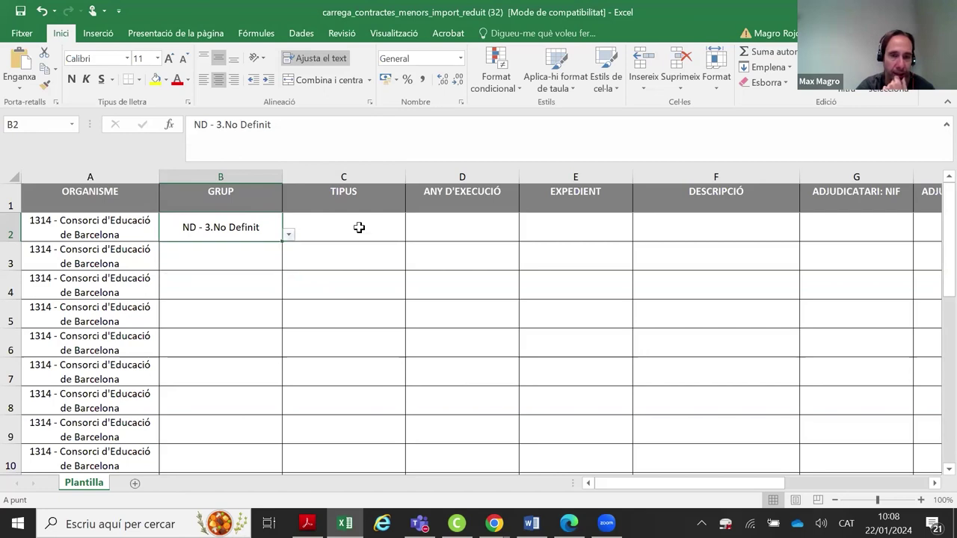
left_click(290, 235)
left_click(271, 248)
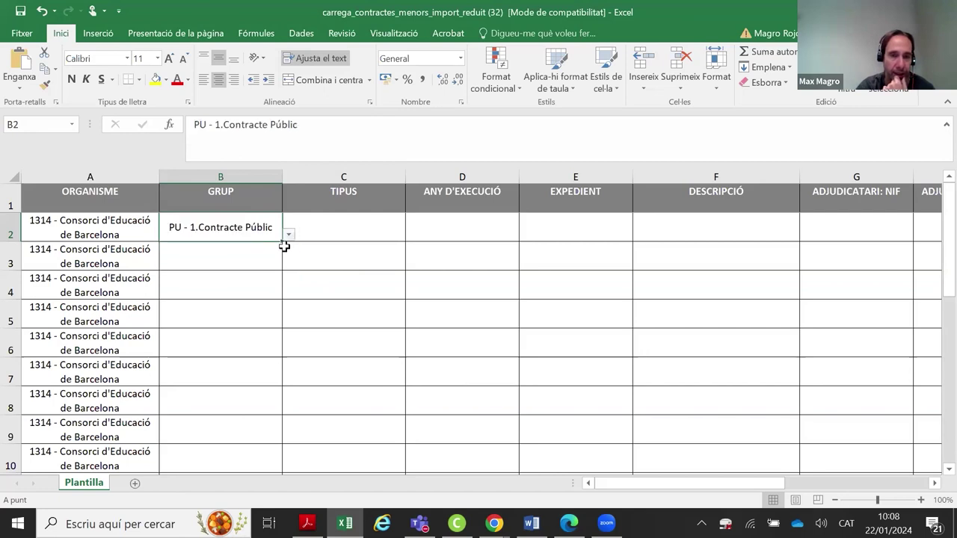
Set the TIPUS of the first contract row to SU - 3. SUBMINISTRAMENTS
left_click(351, 222)
left_click(411, 237)
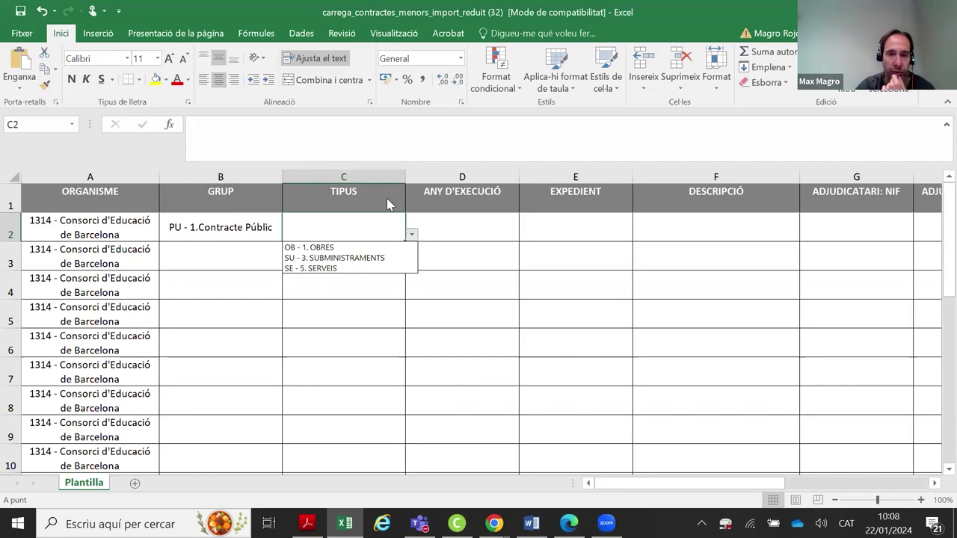
left_click(358, 258)
Fill in the first contract row with ANY D'EXECUCIÓ 2024 and EXPEDIENT EXP1
left_click(461, 227)
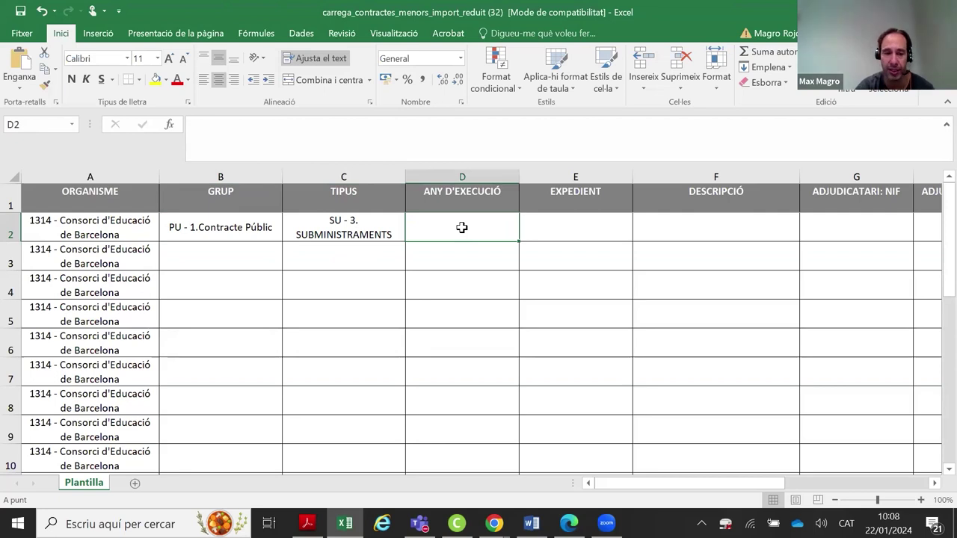
type("2024")
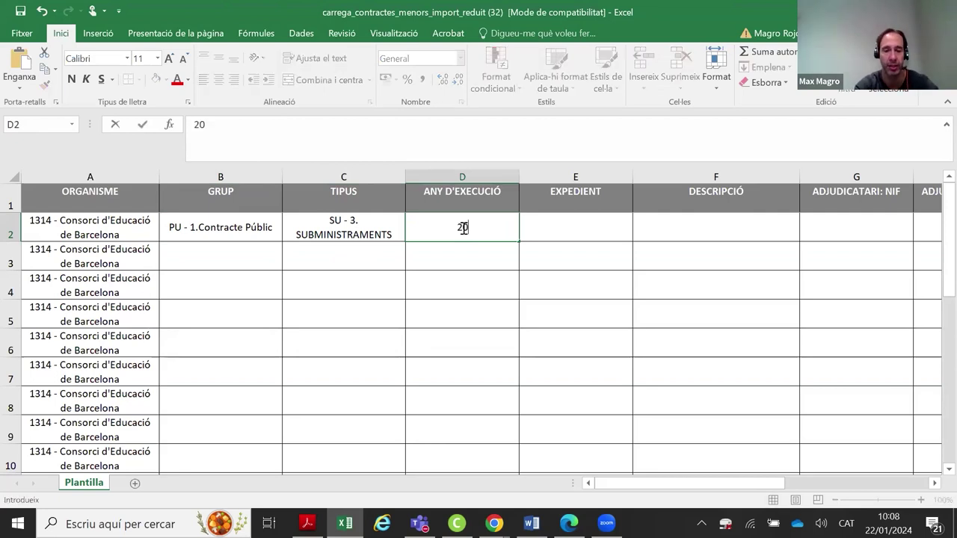
left_click(570, 227)
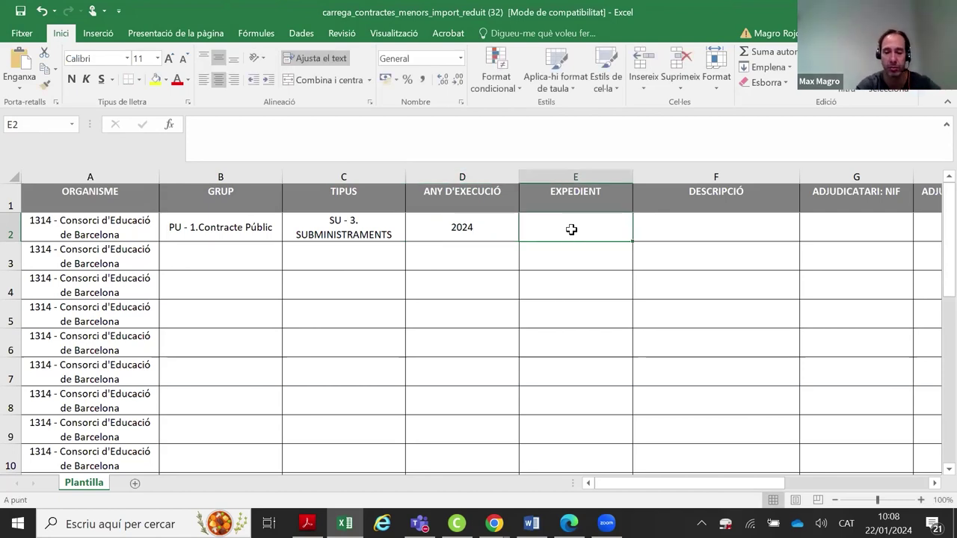
type("EXP1")
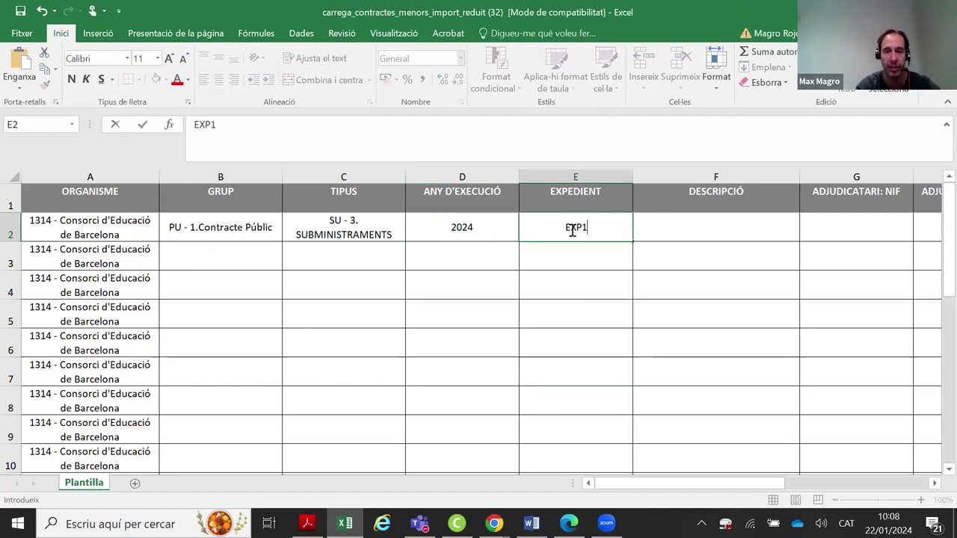
left_click(613, 274)
left_click(616, 235)
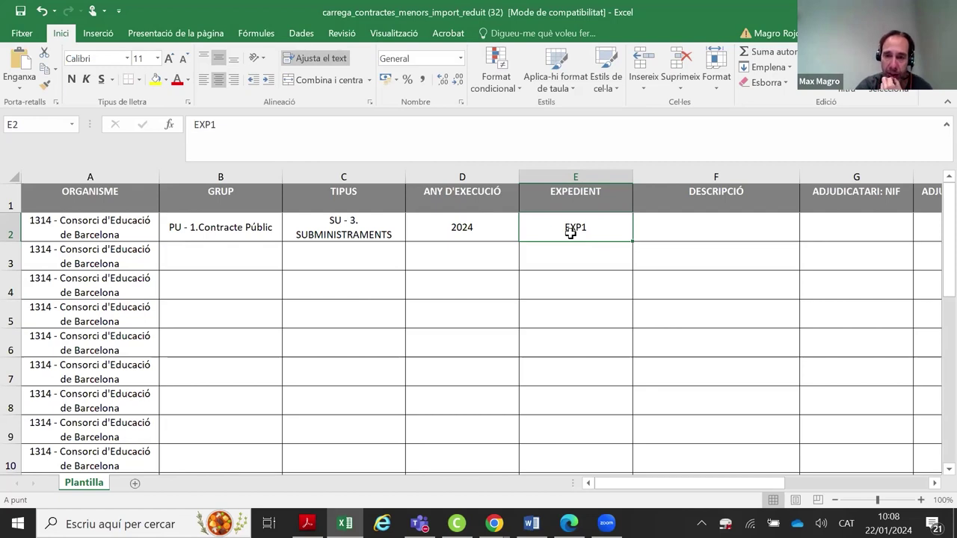
Narrow the EXPEDIENT column, widen the DESCRIPCIÓ column and select the first contract's description cell
left_click(487, 228)
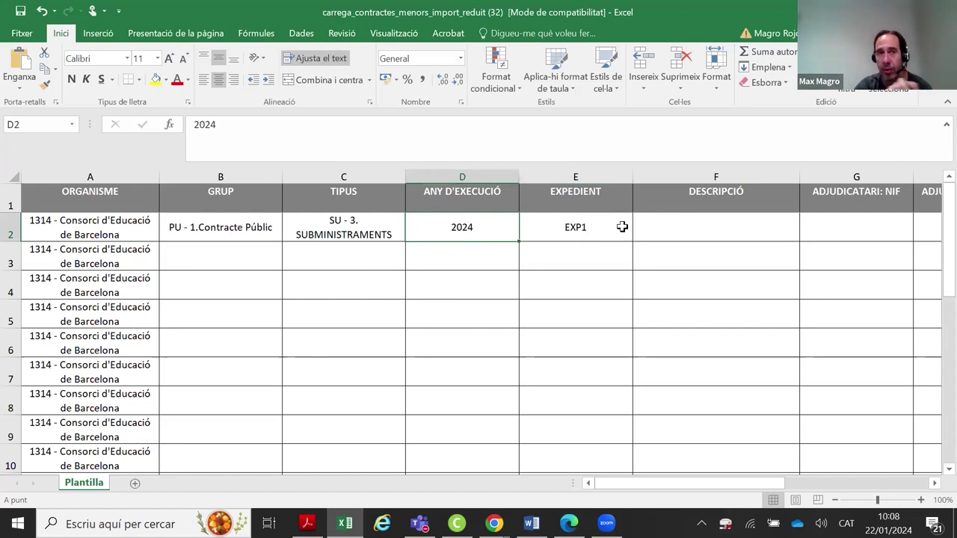
left_click(127, 236)
left_click(496, 227)
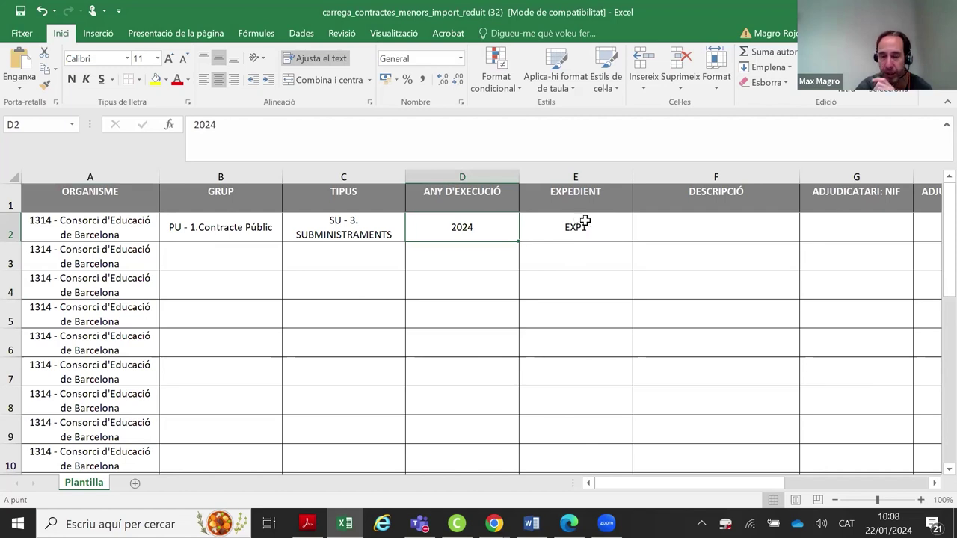
left_click_drag(632, 176, 618, 176)
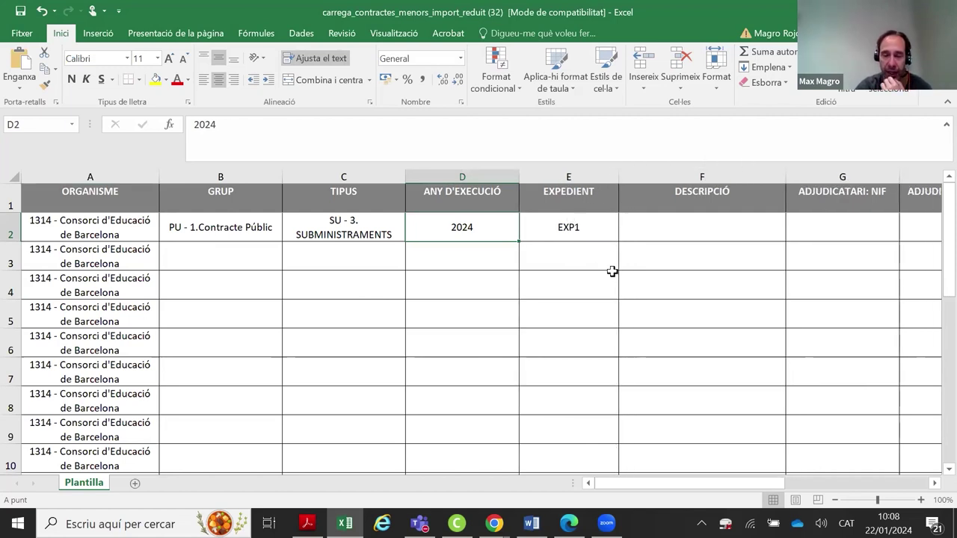
left_click(596, 229)
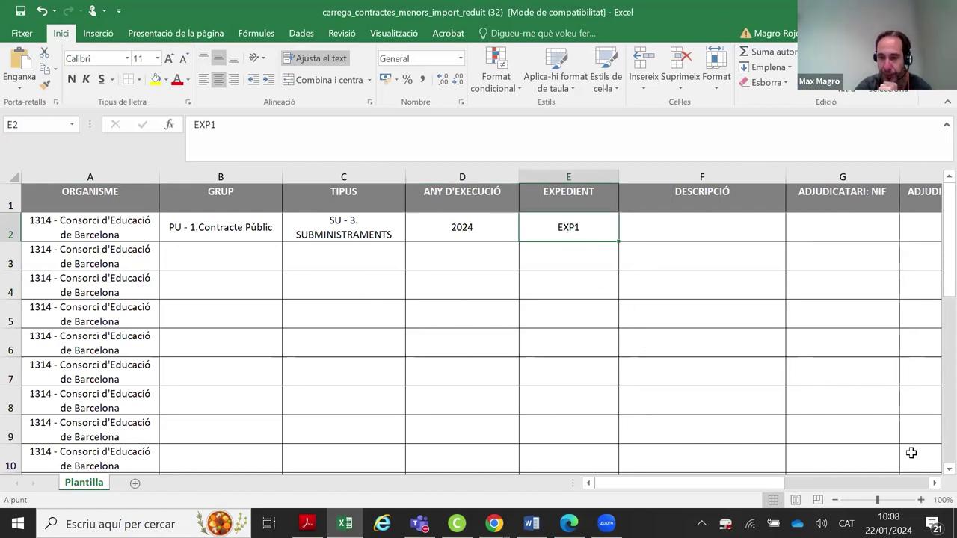
left_click(934, 483)
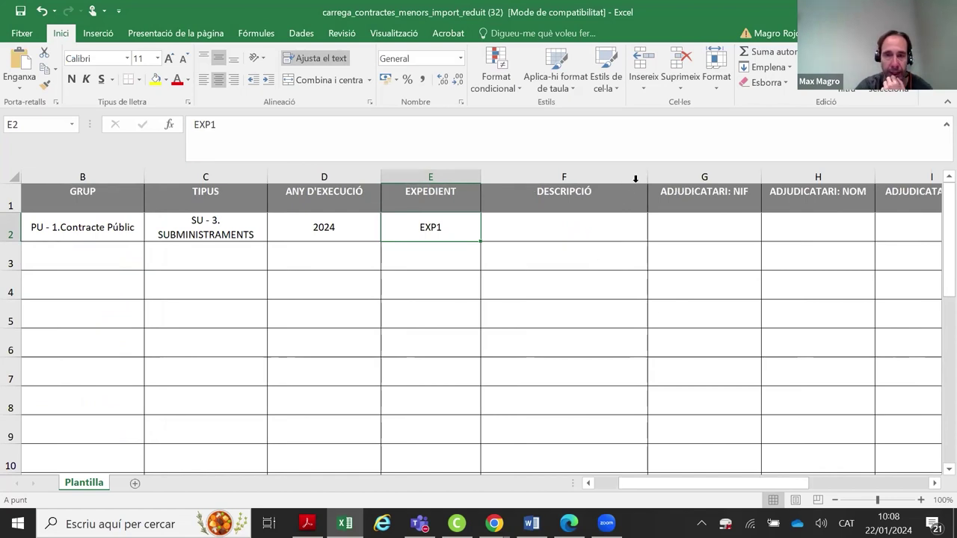
left_click_drag(648, 177, 663, 176)
left_click(623, 221)
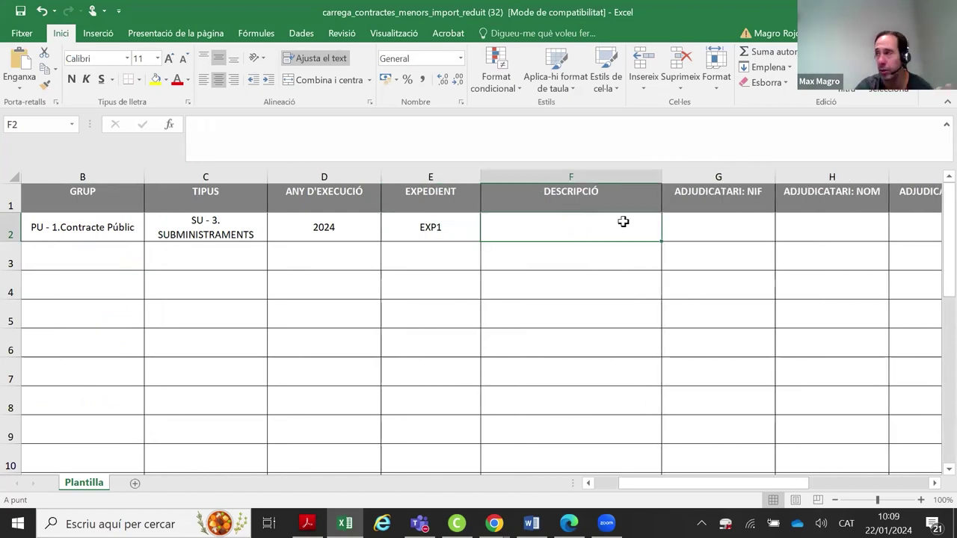
Set the first contract's ADJUDICATARI: PAÍS to AG - ANTIGUA AND BARBUDA
left_click(934, 483)
left_click(935, 483)
left_click(934, 483)
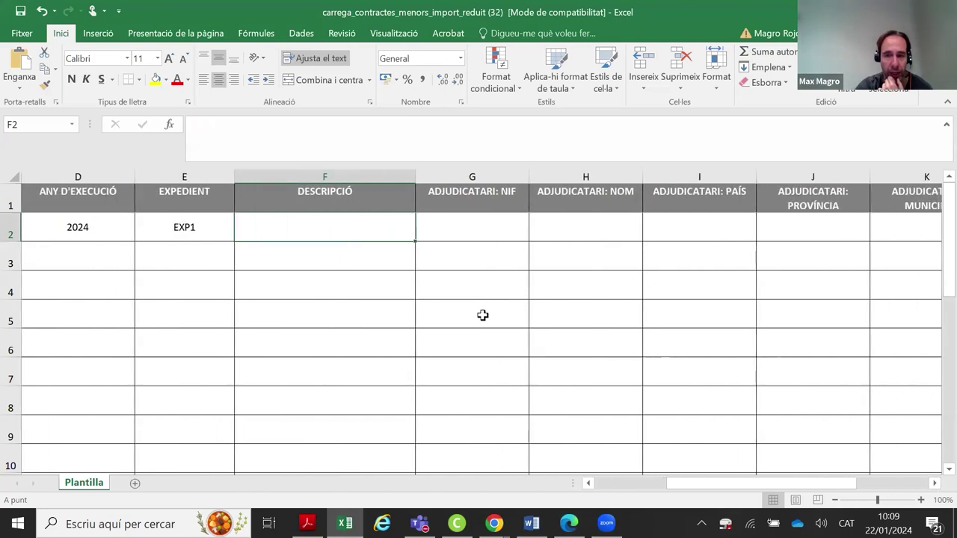
left_click(451, 229)
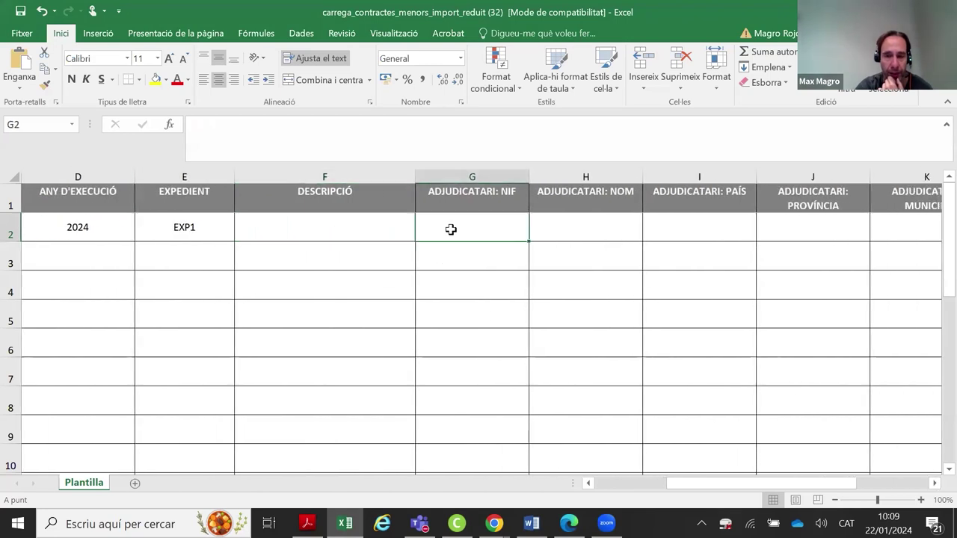
left_click(607, 226)
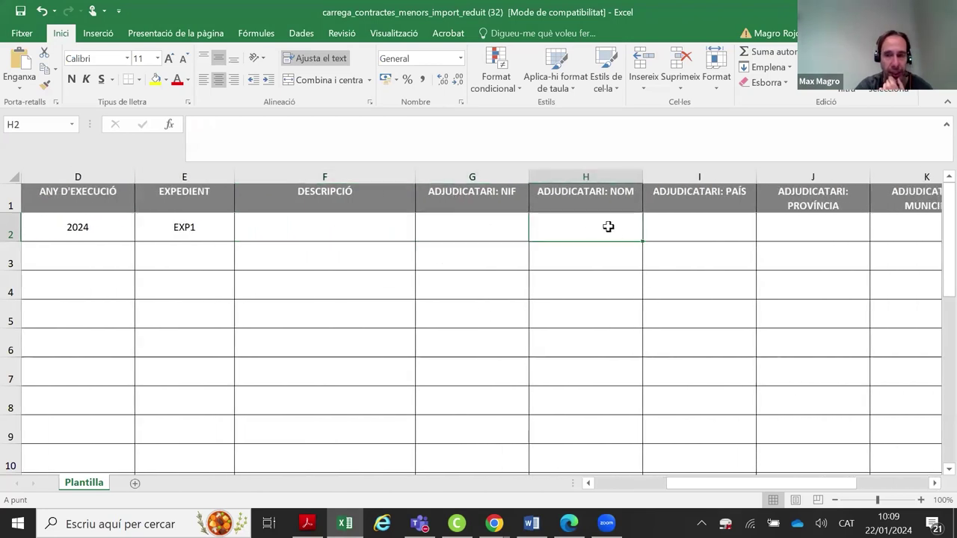
left_click(697, 227)
left_click(763, 237)
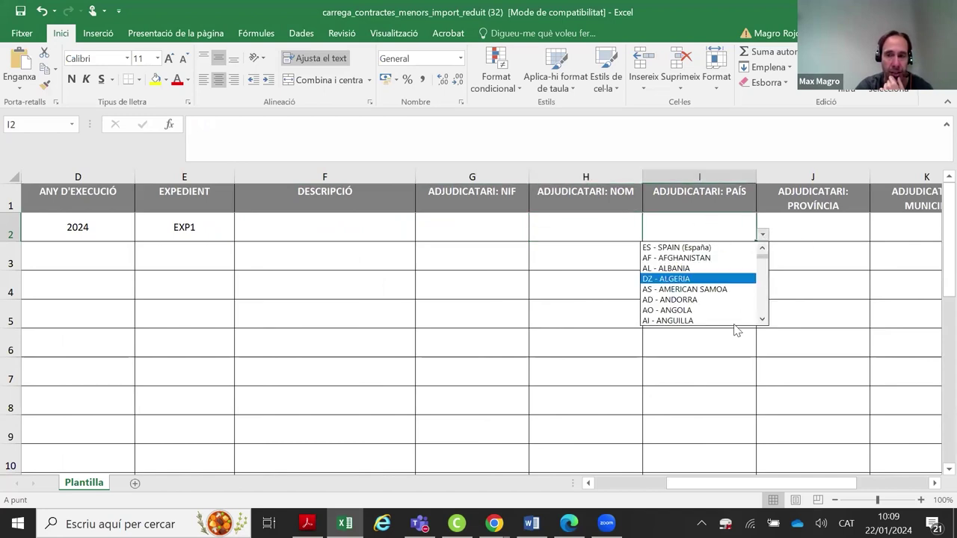
left_click(761, 264)
left_click(745, 258)
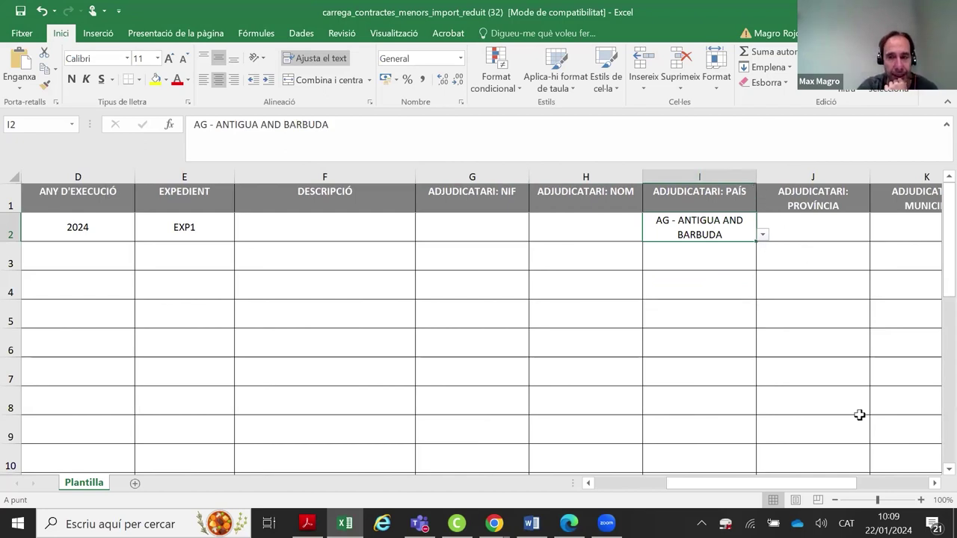
Set the first contract's ADJUDICATARI: PROVÍNCIA to 99 - Província estrangera
left_click(933, 483)
left_click(934, 483)
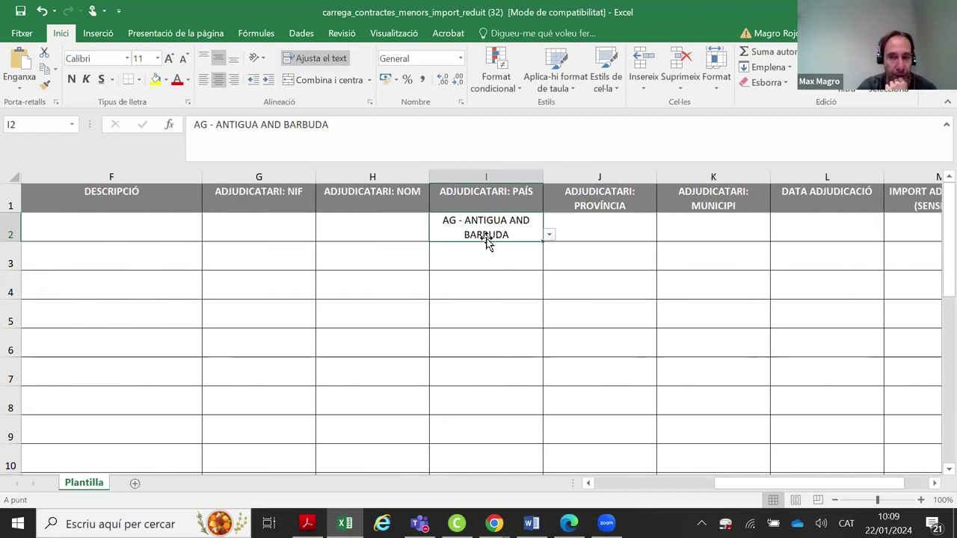
left_click(619, 235)
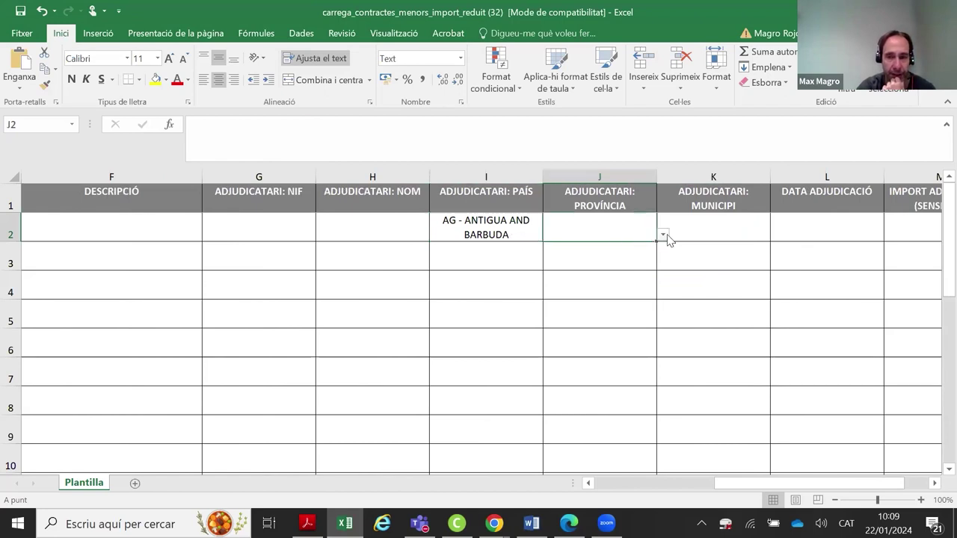
left_click(662, 235)
left_click_drag(657, 252, 660, 321)
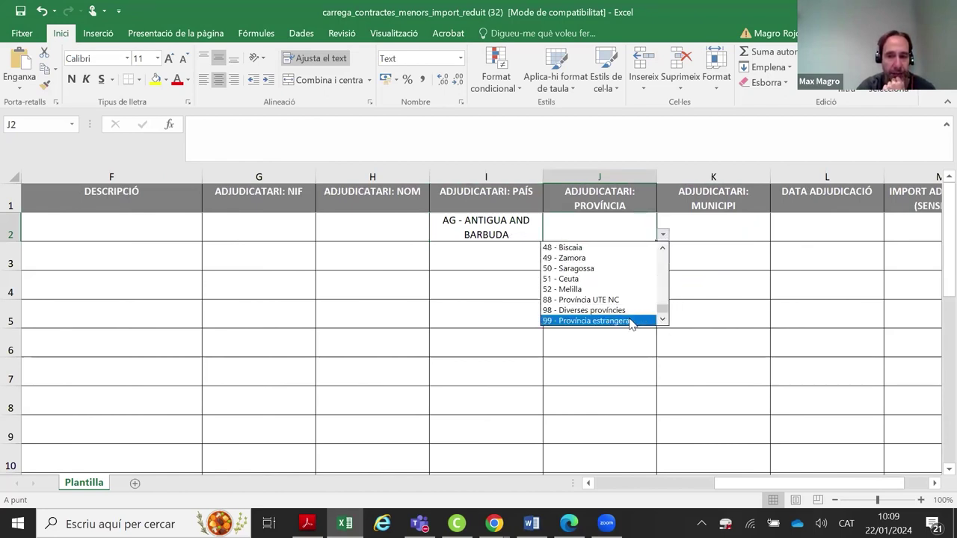
left_click(631, 322)
left_click(662, 235)
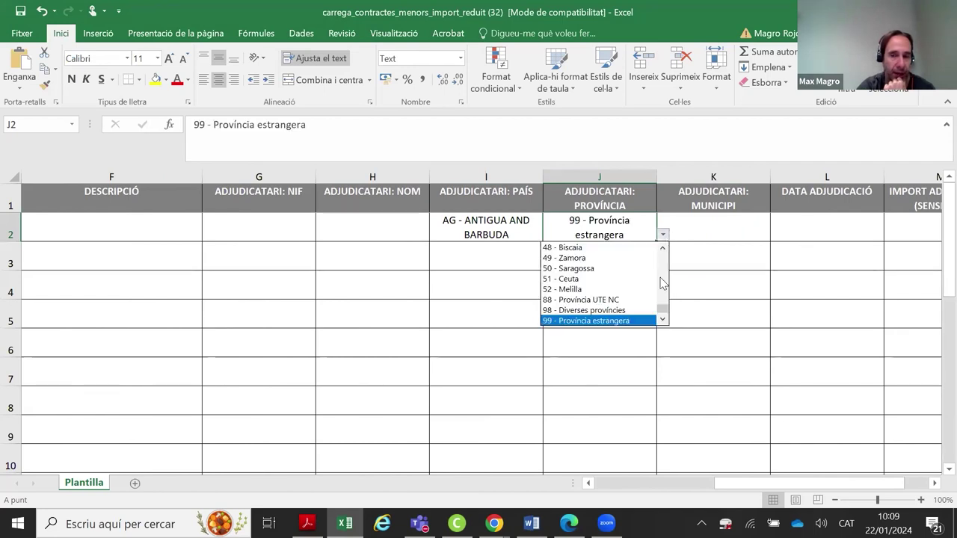
left_click(719, 247)
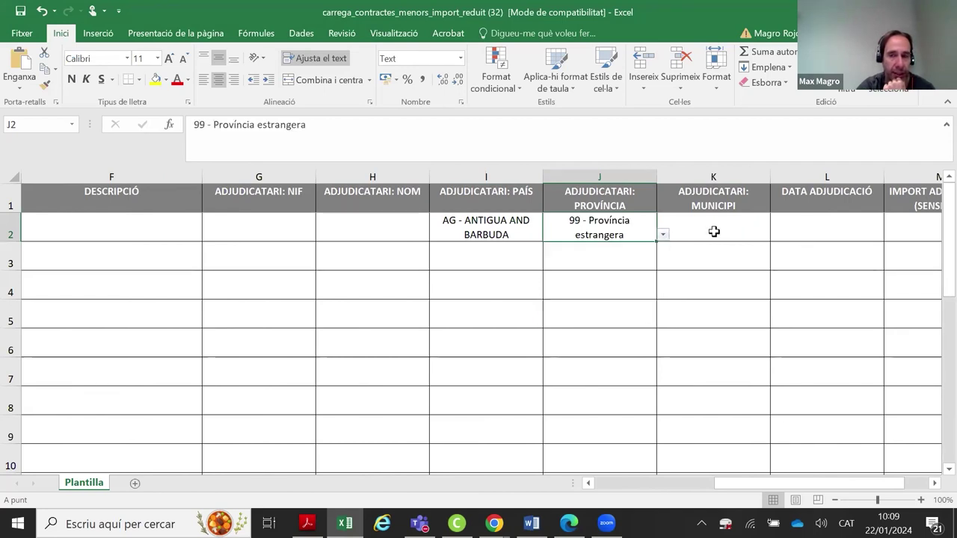
Enter 99999 as the first contract's ADJUDICATARI: MUNICIPI
left_click(714, 230)
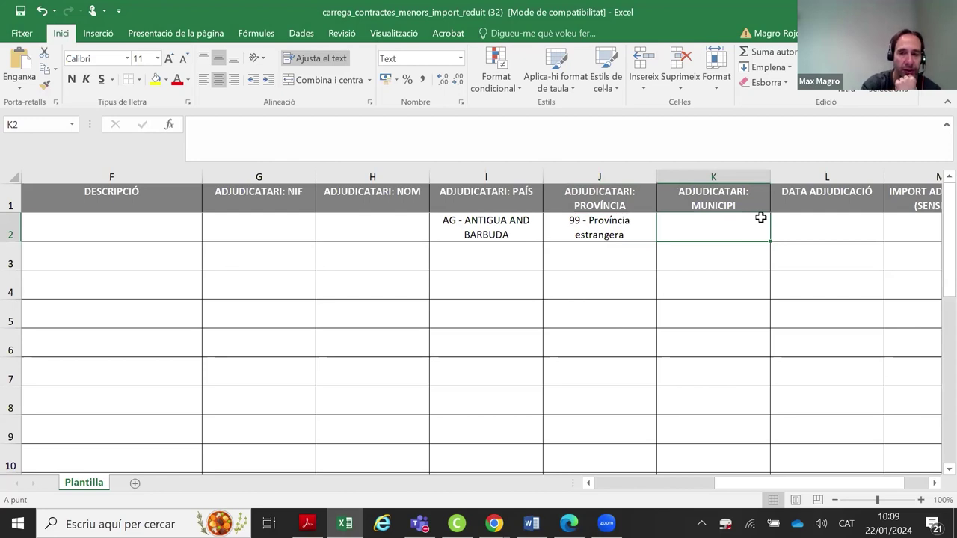
type("9999")
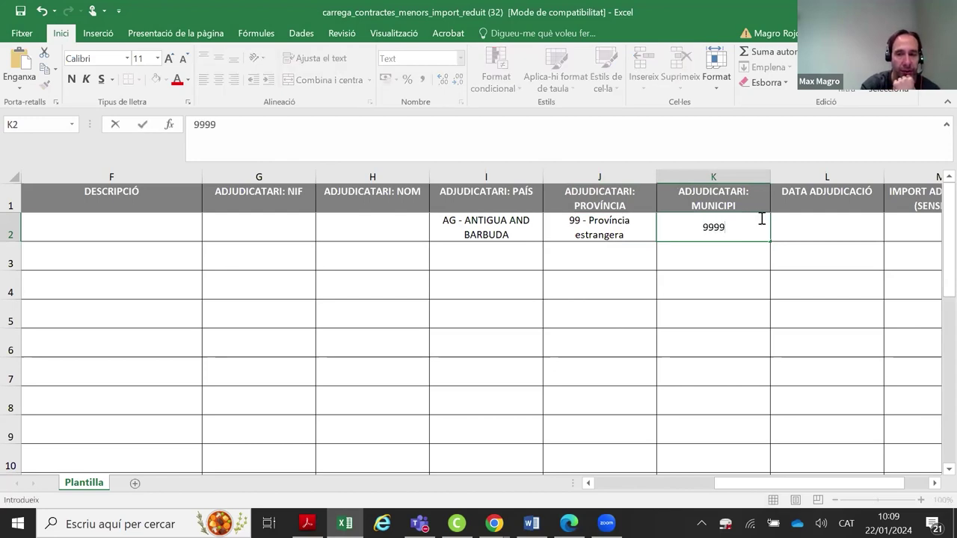
type("9")
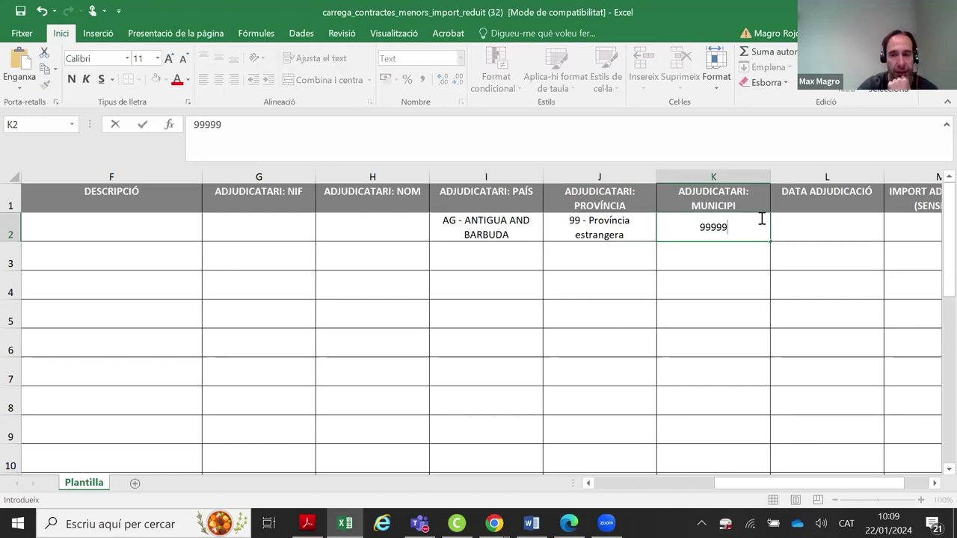
left_click(708, 263)
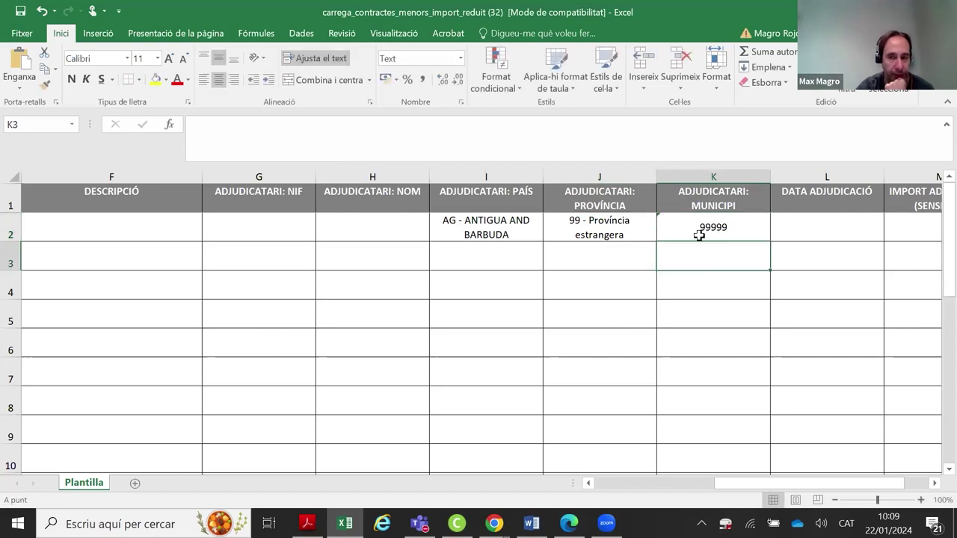
Change the first contract's ADJUDICATARI: PAÍS to ES - SPAIN (España)
left_click(539, 226)
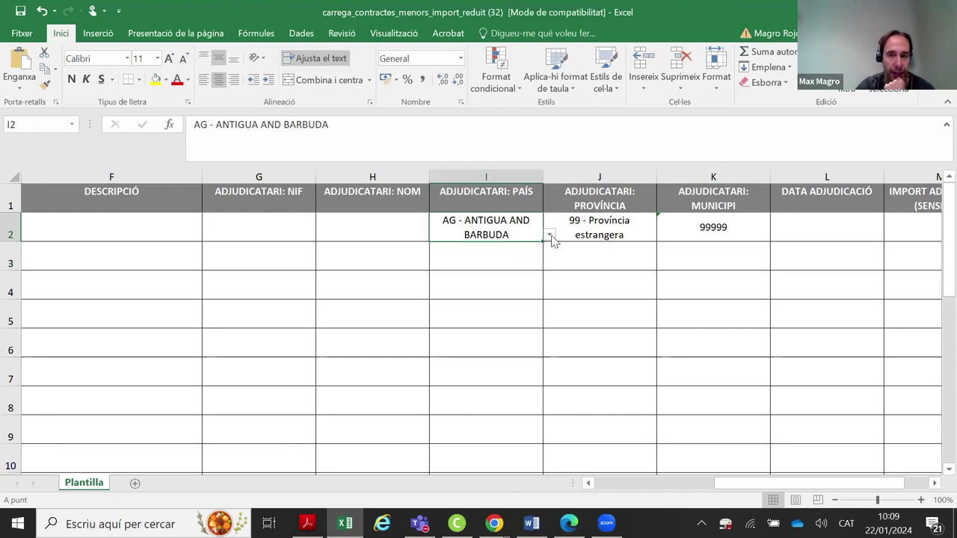
left_click(549, 234)
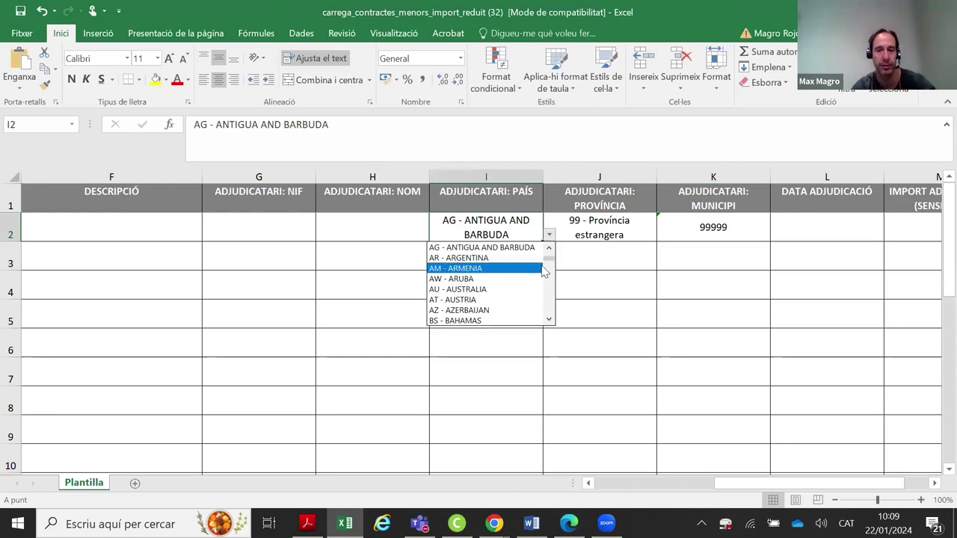
scroll(543, 272, "up", 3)
left_click(533, 248)
left_click(553, 273)
Change the first contract's ADJUDICATARI: PROVÍNCIA to 08 - Barcelona and start clearing its ADJUDICATARI: MUNICIPI code
left_click(606, 233)
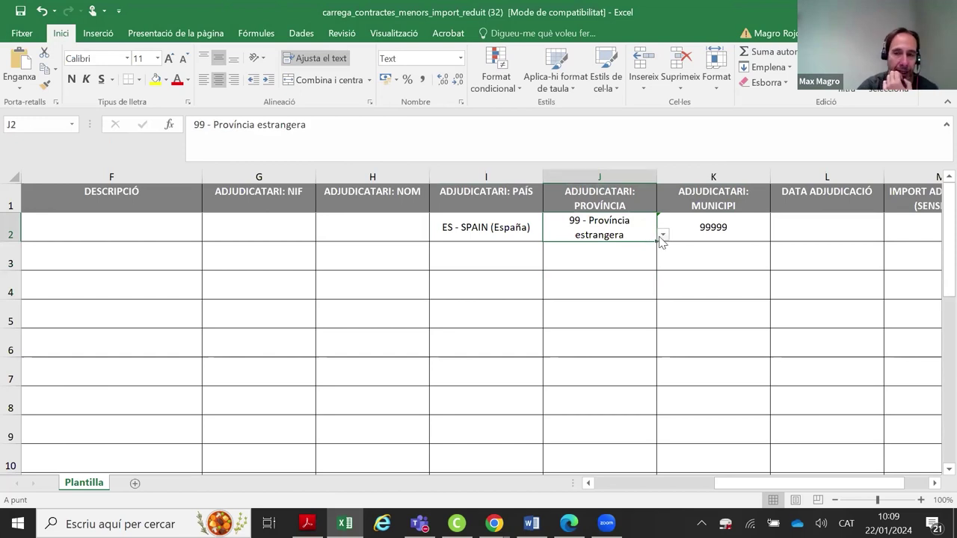
left_click(662, 234)
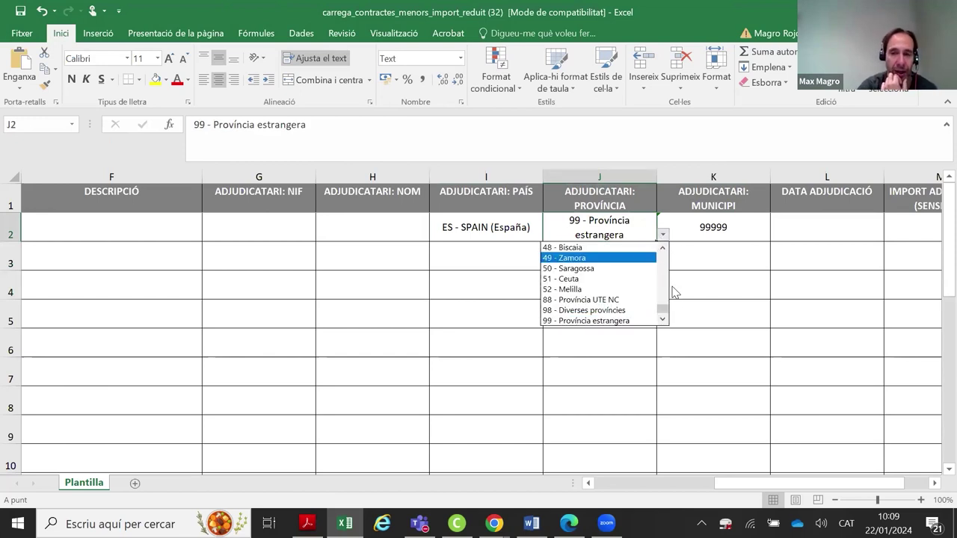
left_click_drag(663, 311, 663, 253)
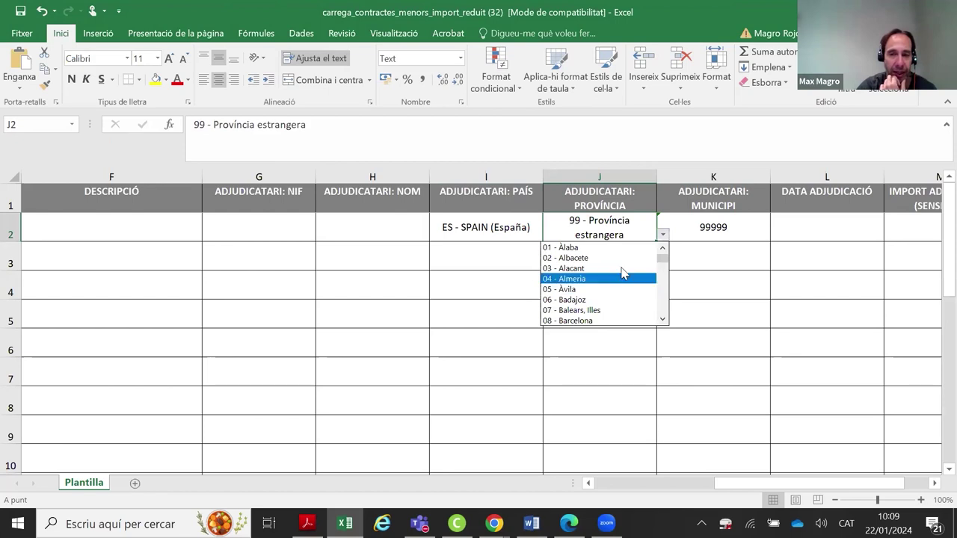
left_click(606, 320)
left_click(739, 227)
key("BackSpace")
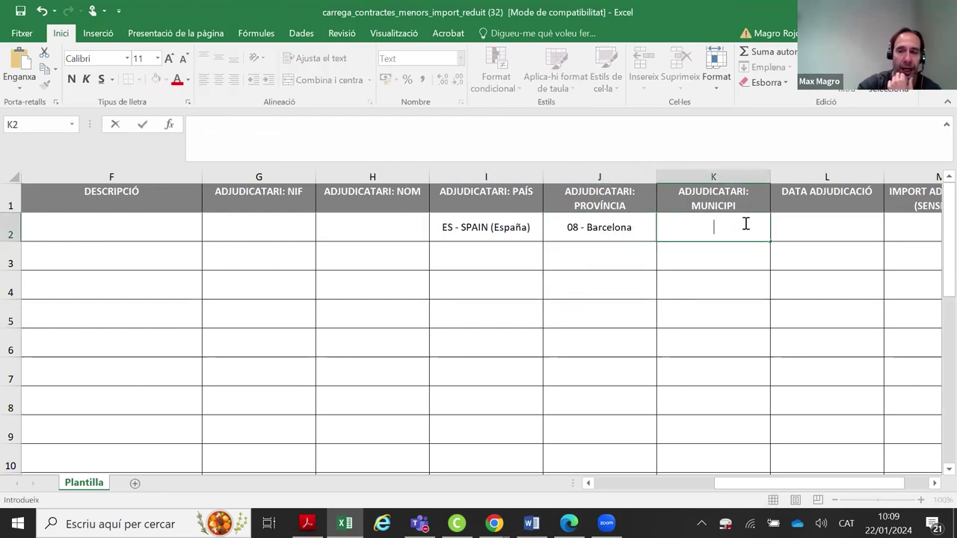
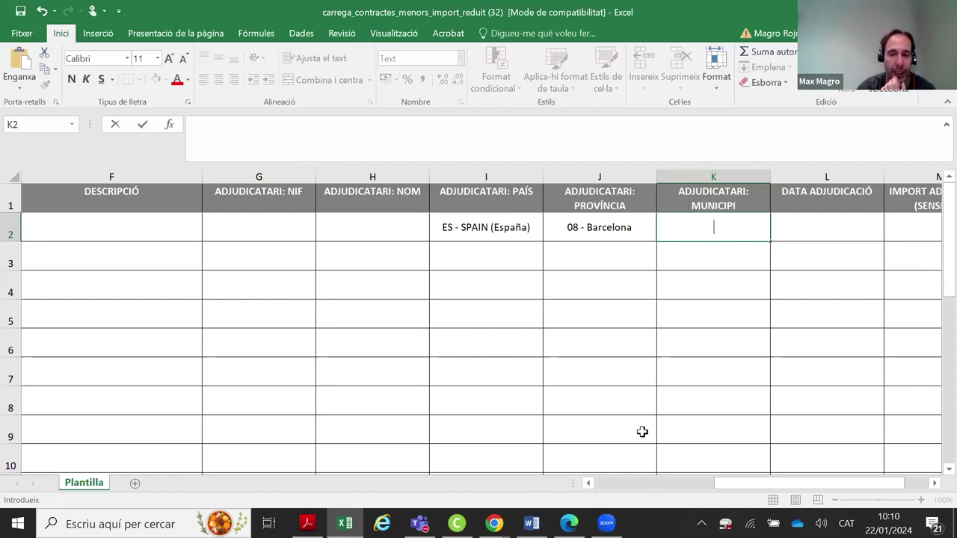
Switch to the Registre públic de contractes page in Chrome, and download and open the Excel instructions for loading minor contracts
mouse_move(494, 524)
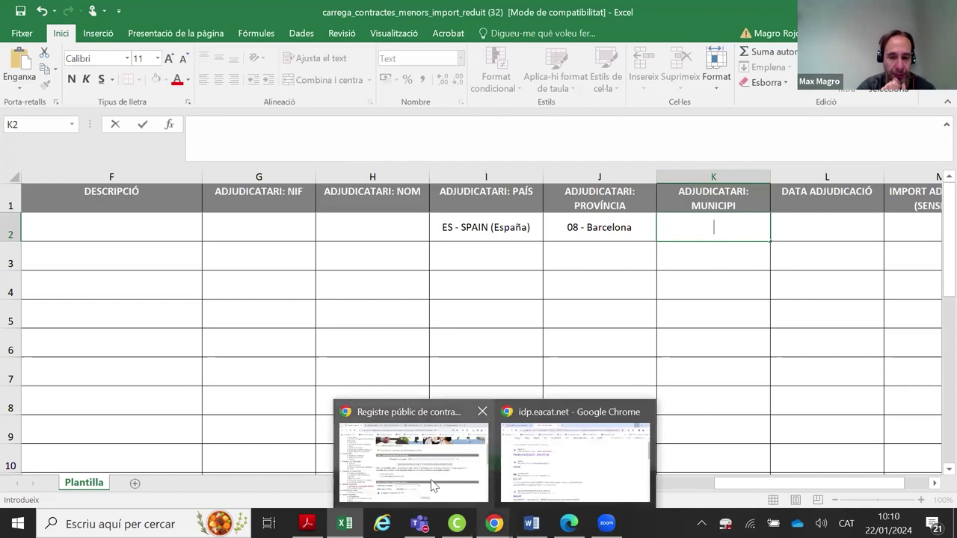
left_click(433, 486)
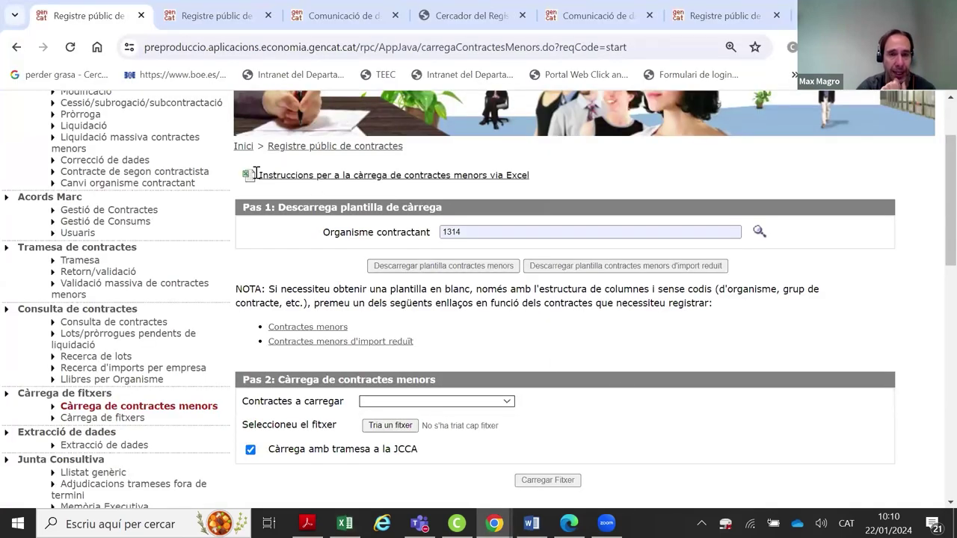
left_click(347, 179)
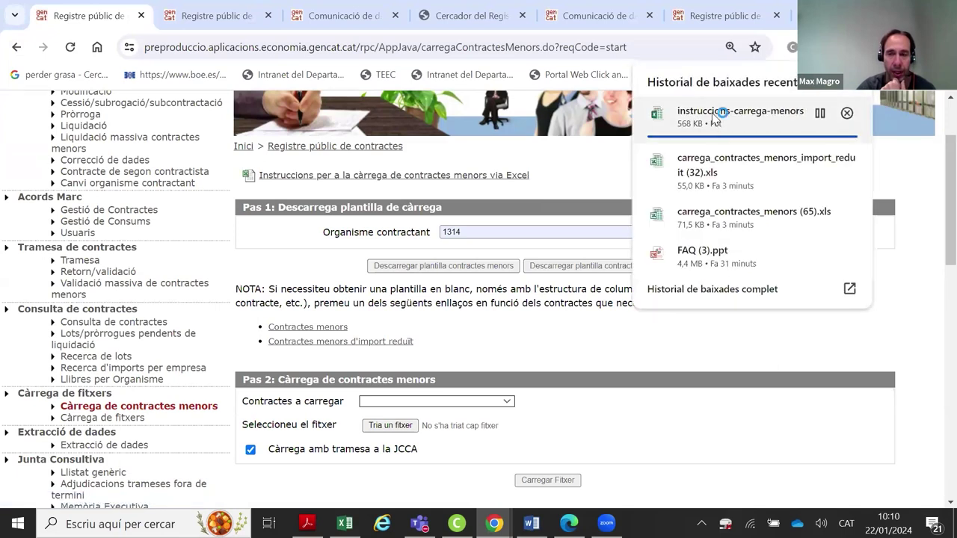
left_click(736, 146)
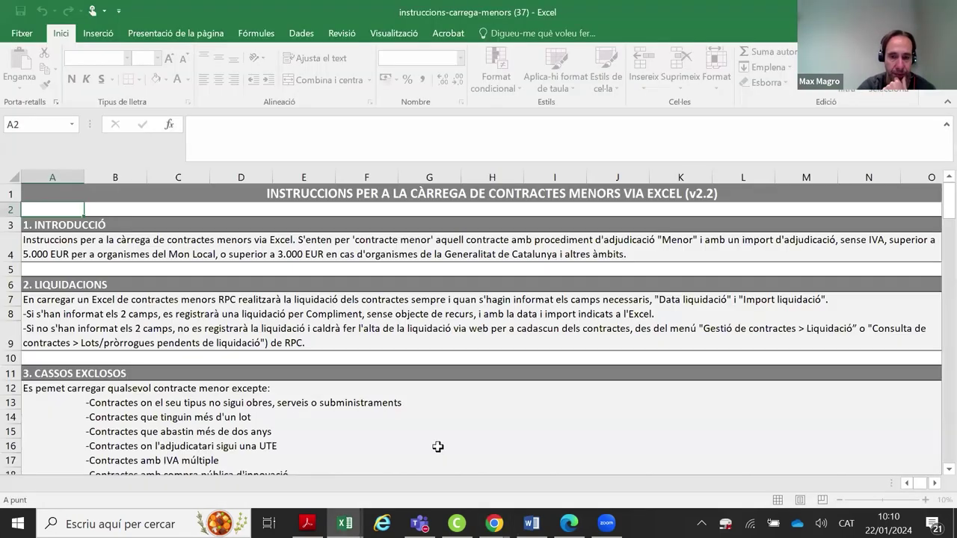
Skim the minor contract loading instructions and bring up the workbook's Municipi sheet
scroll(747, 367, "down", 3)
scroll(779, 364, "down", 15)
scroll(763, 353, "down", 20)
scroll(762, 353, "down", 8)
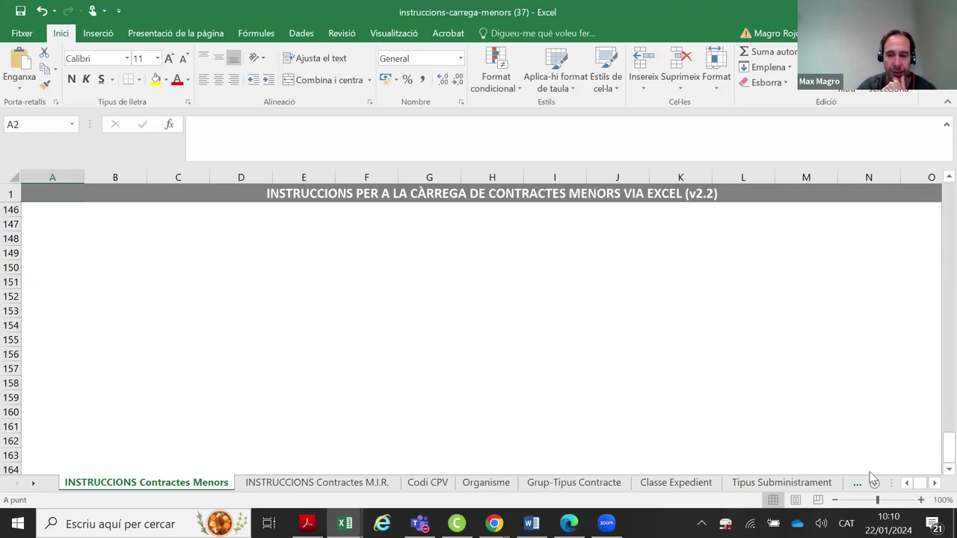
left_click(34, 483)
left_click(34, 484)
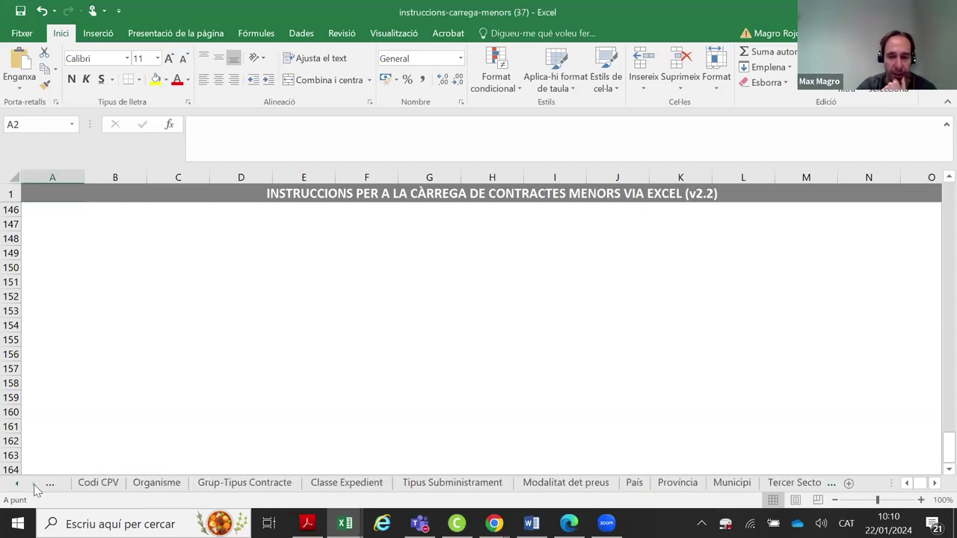
left_click(720, 483)
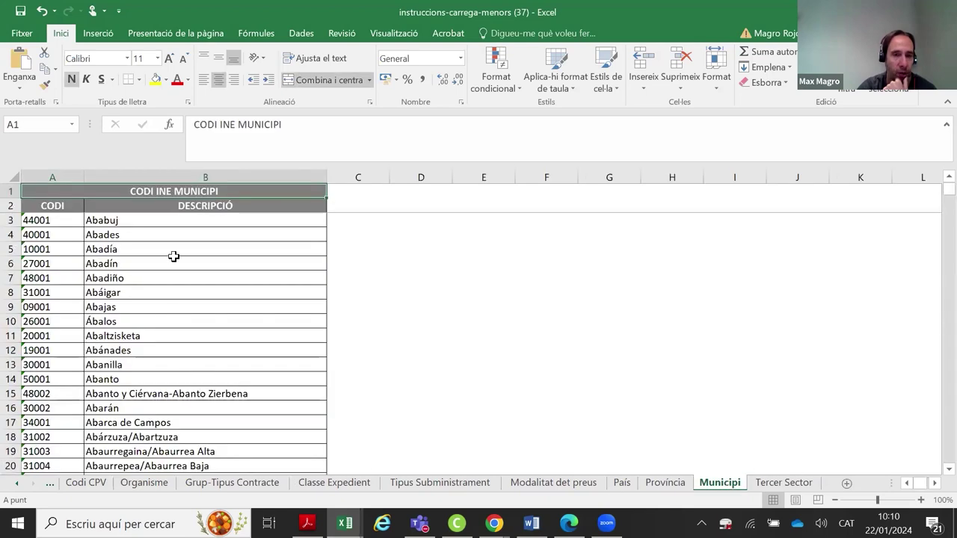
Look through the list of INE municipality codes and their descriptions
scroll(173, 262, "down", 3)
scroll(173, 262, "down", 9)
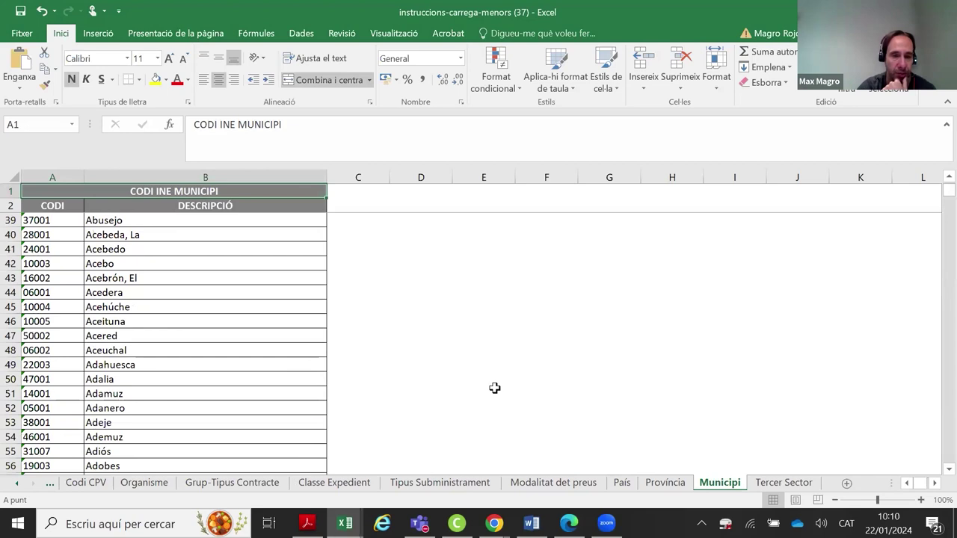
left_click(65, 222)
scroll(66, 273, "down", 8)
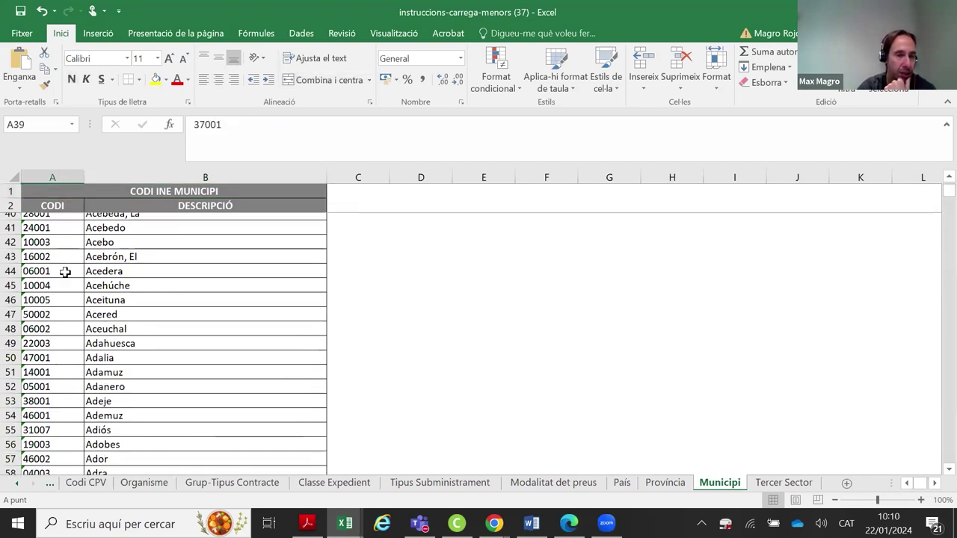
scroll(65, 277, "down", 20)
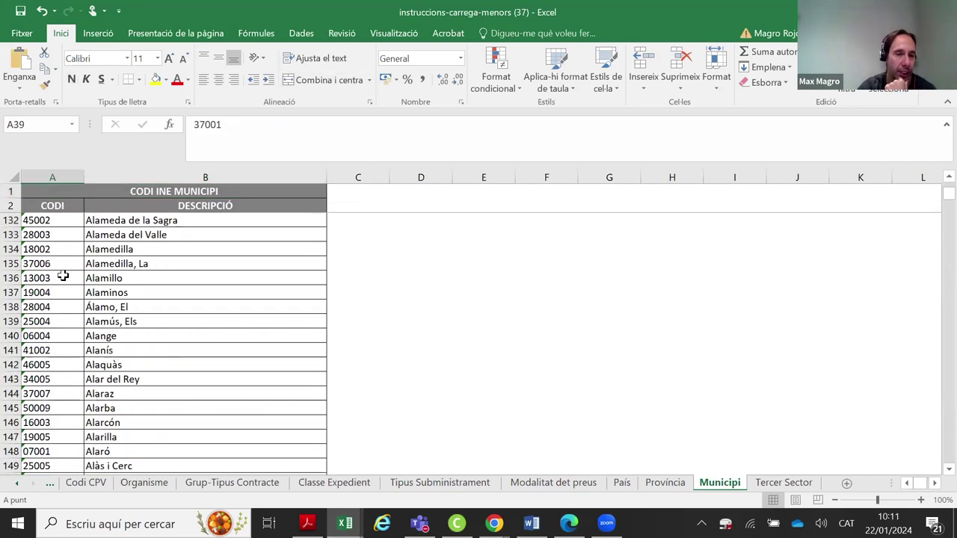
scroll(62, 276, "down", 20)
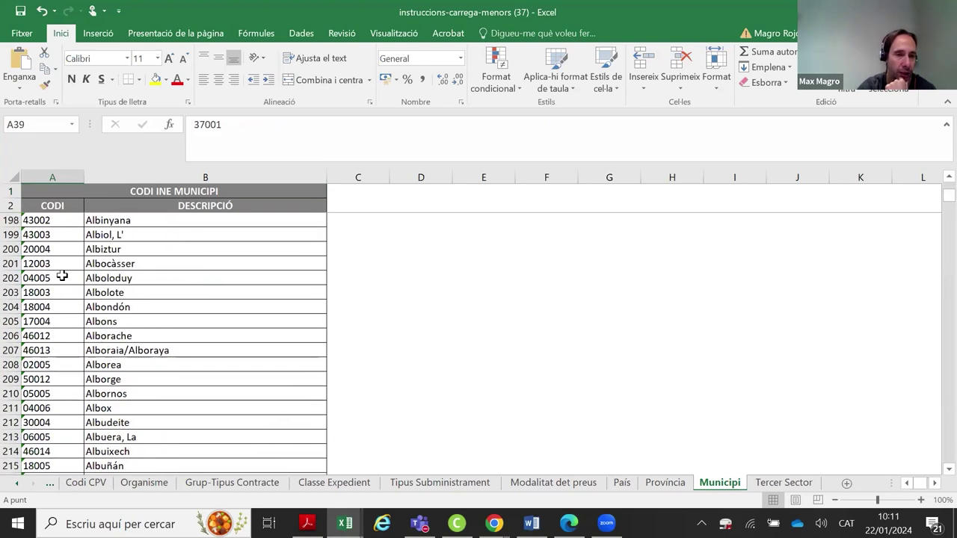
scroll(62, 276, "down", 2)
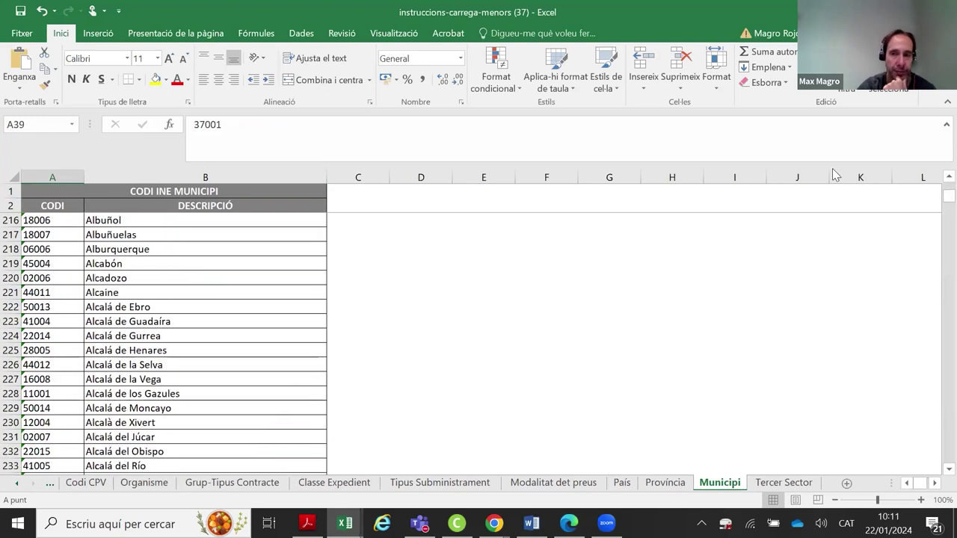
Return to the reduced-amount template and review the first contract's DATA ADJUDICACIÓ, IMPORT ADJUDICACIÓ (SENSE IVA) and TIPUS IVA cells
key("alt+Tab")
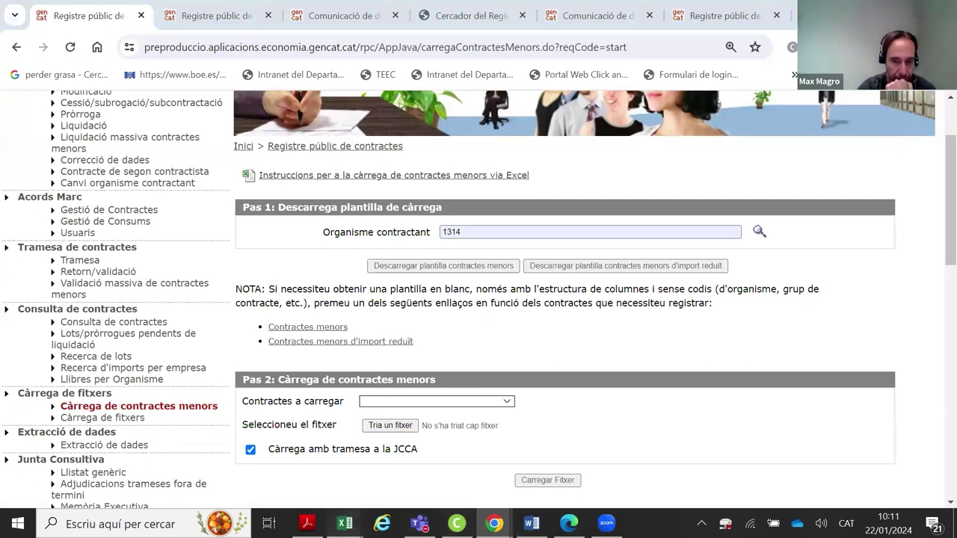
key("alt+Tab")
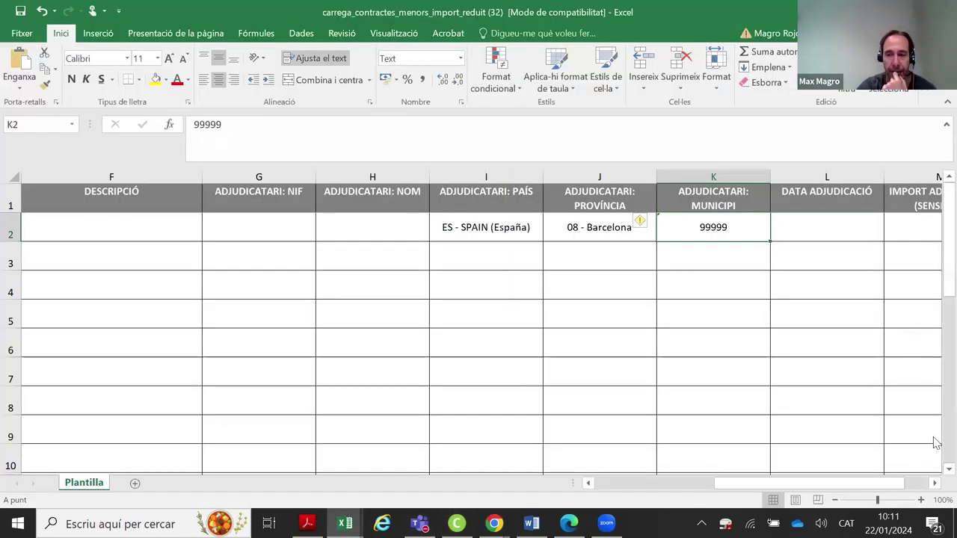
scroll(715, 247, "right", 1)
key("Tab")
left_click(741, 229)
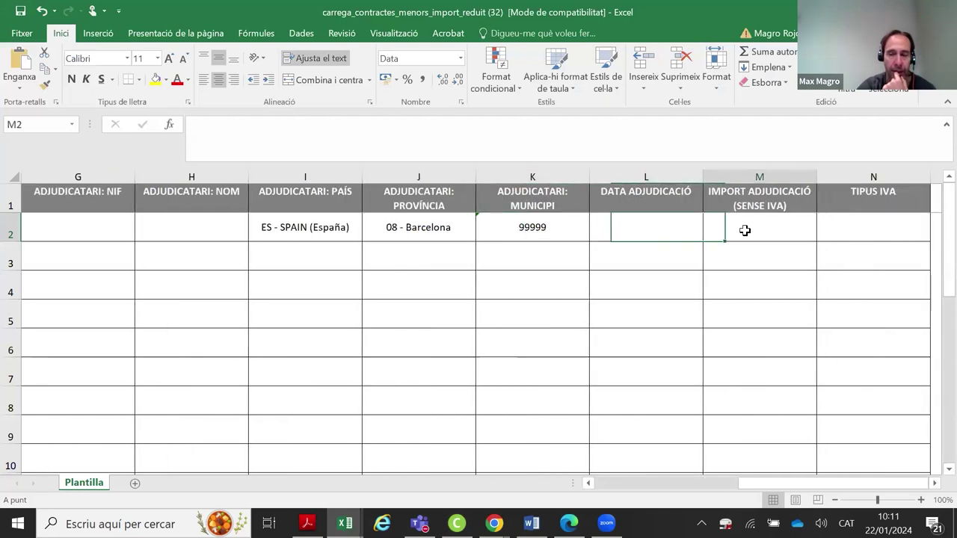
left_click(838, 230)
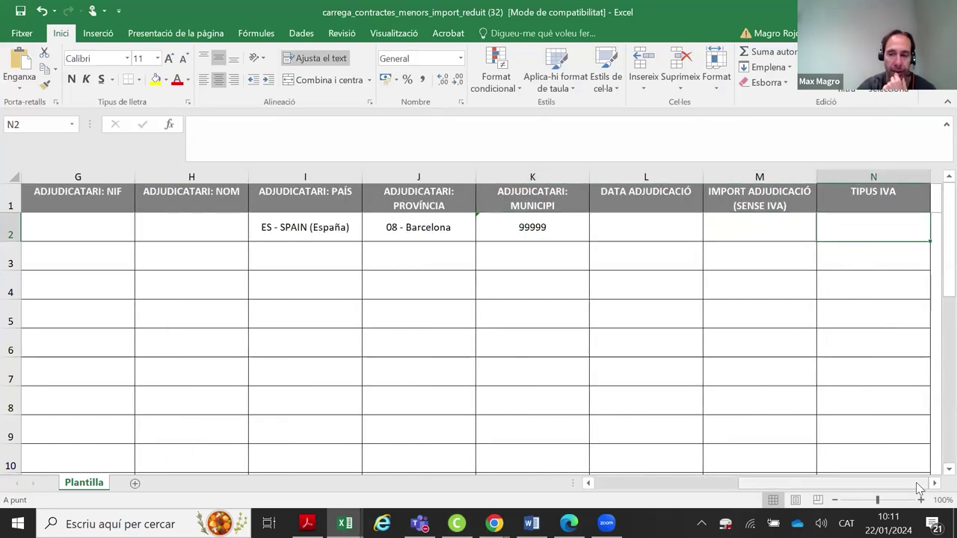
Close the carrega_contractes_menors_import_reduit (32) template without saving the changes
left_click_drag(927, 483, 905, 491)
left_click(189, 338)
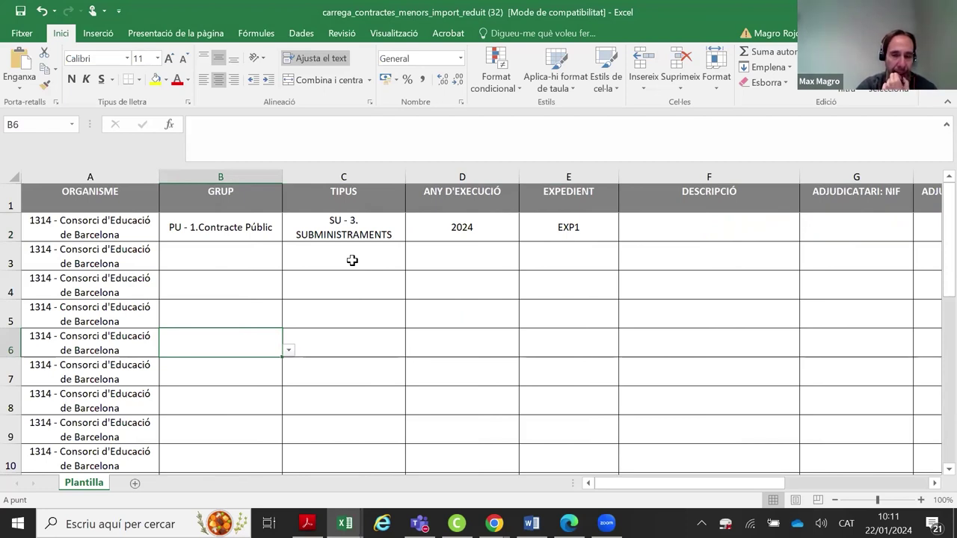
key("alt+F4")
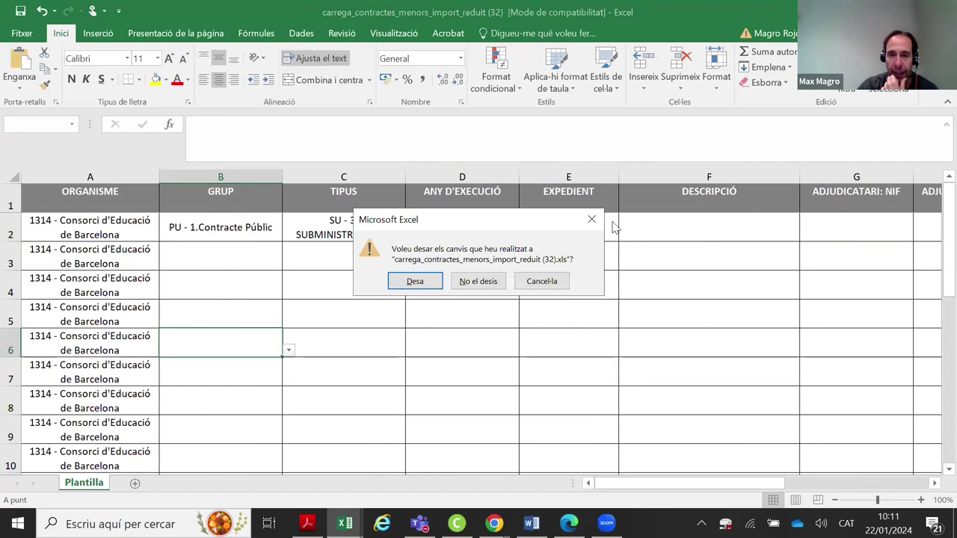
left_click(490, 280)
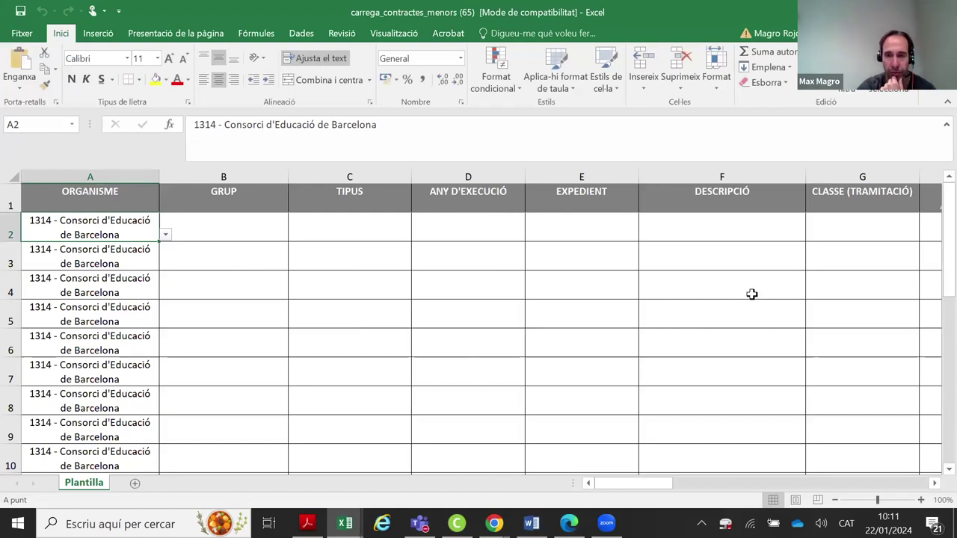
In the carrega_contractes_menors (65) template, show the options available for the first contract's CLASSE (TRAMITACIÓ)
left_click(935, 483)
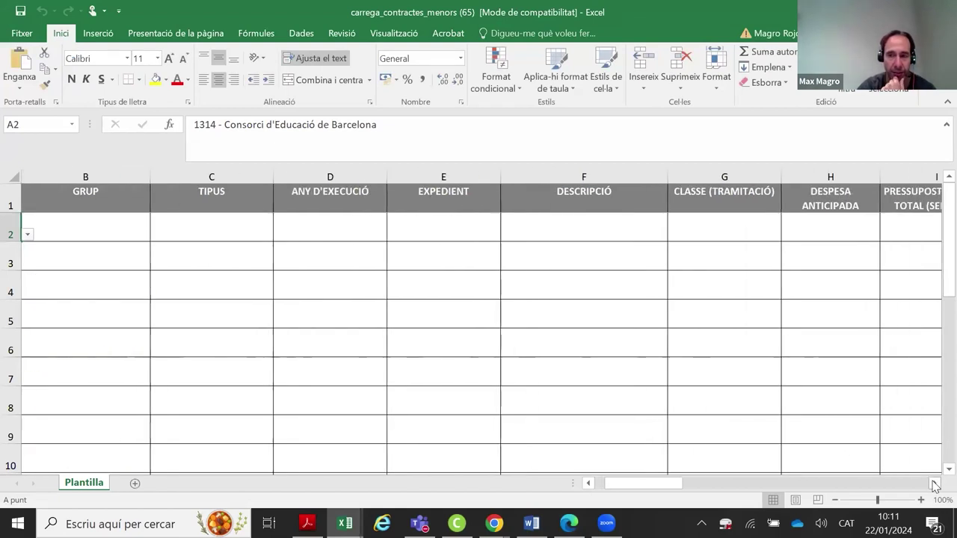
left_click(734, 236)
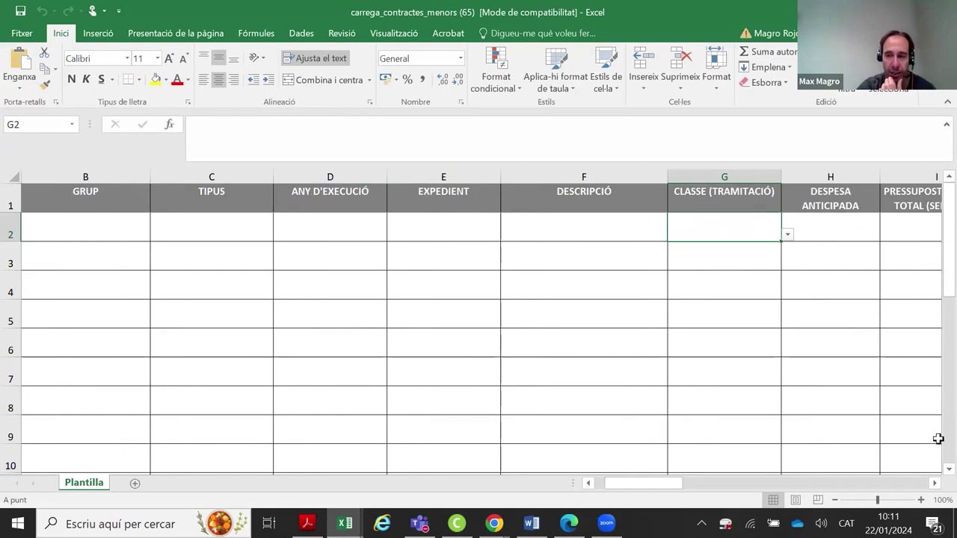
left_click(935, 483)
left_click(935, 483)
left_click(935, 483)
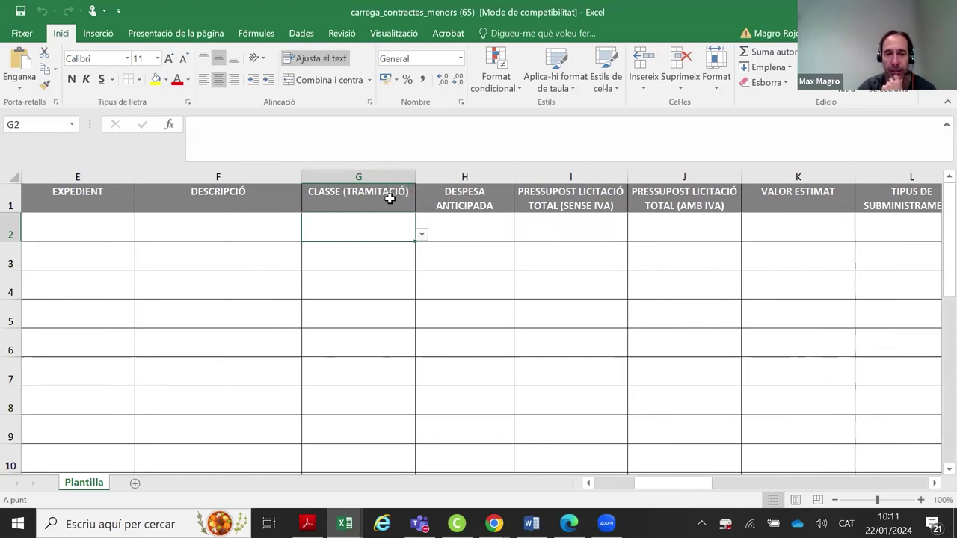
left_click(421, 234)
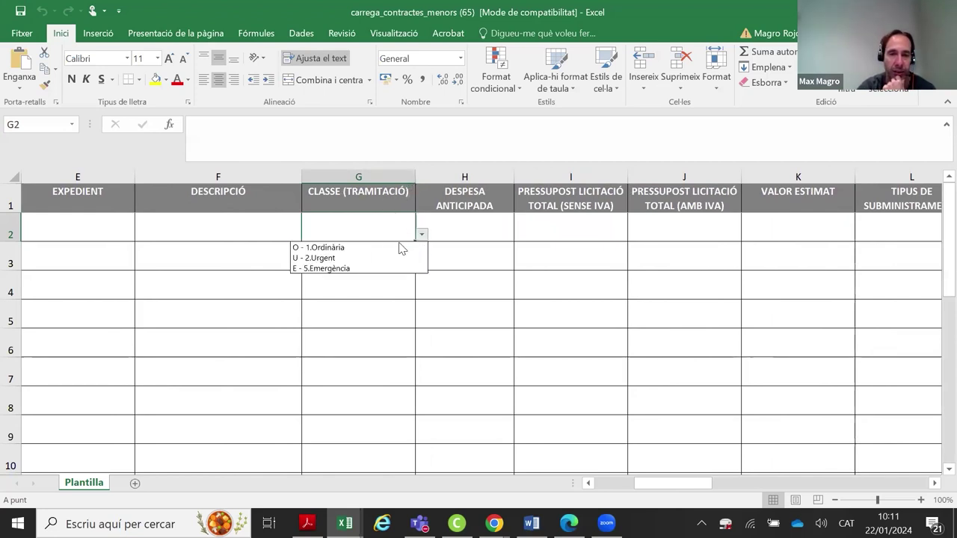
Check the options available for the first contract's DESPESA ANTICIPADA, leaving the cell empty
left_click(464, 229)
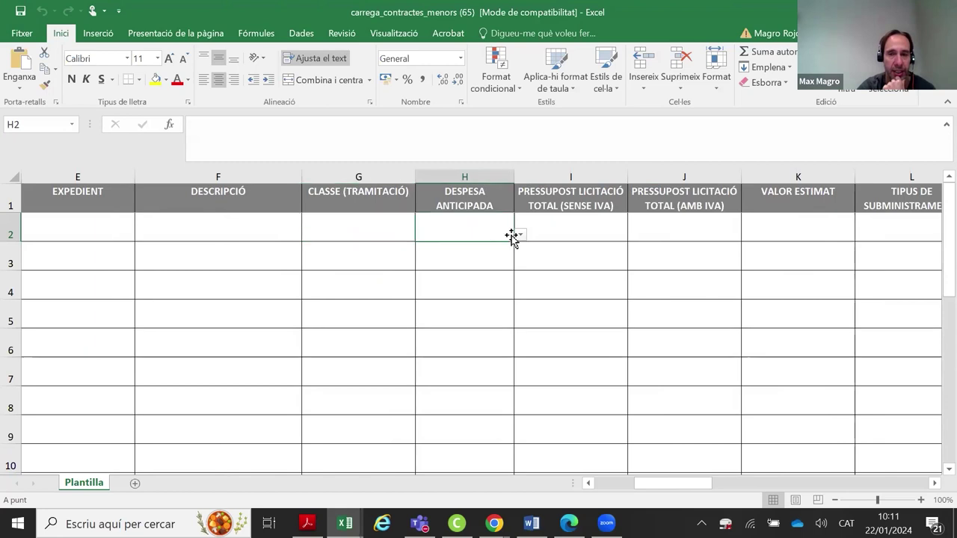
left_click(520, 234)
left_click(497, 226)
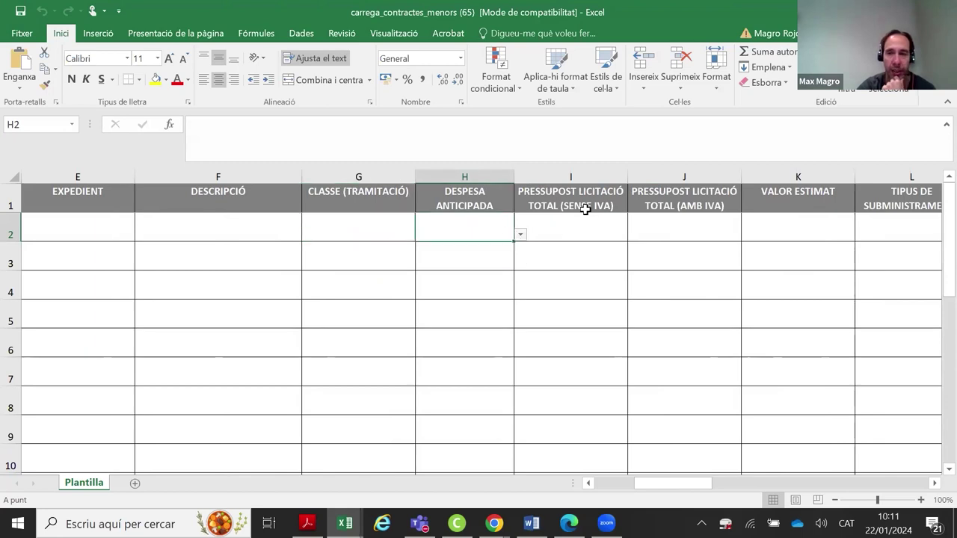
Review the first contract's PRESSUPOST LICITACIÓ TOTAL cells, both SENSE IVA and AMB IVA
left_click(601, 217)
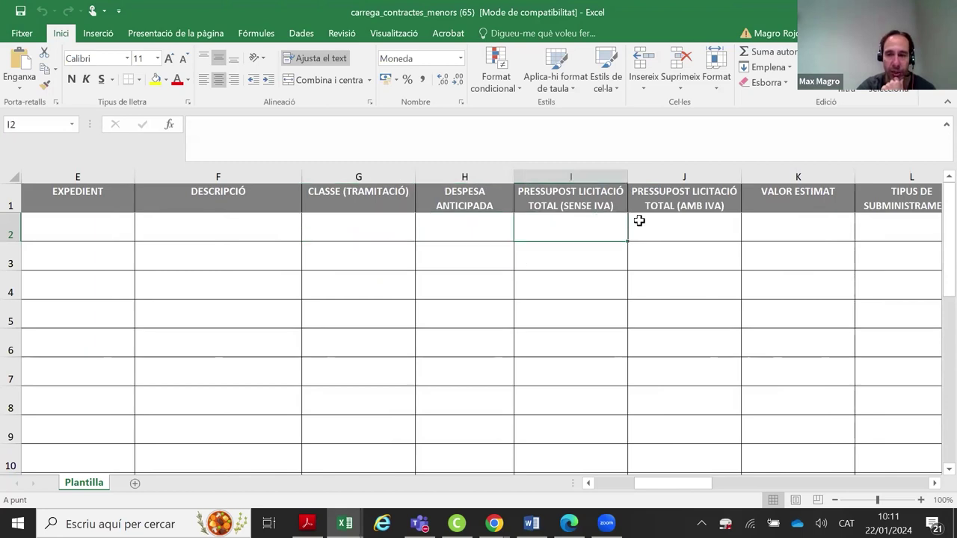
left_click(934, 484)
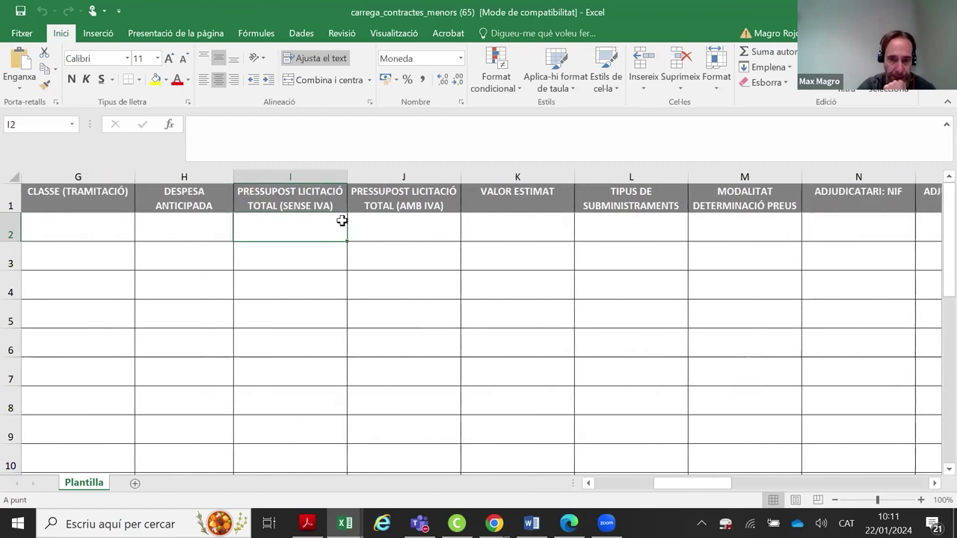
left_click(375, 224)
left_click_drag(318, 223, 380, 226)
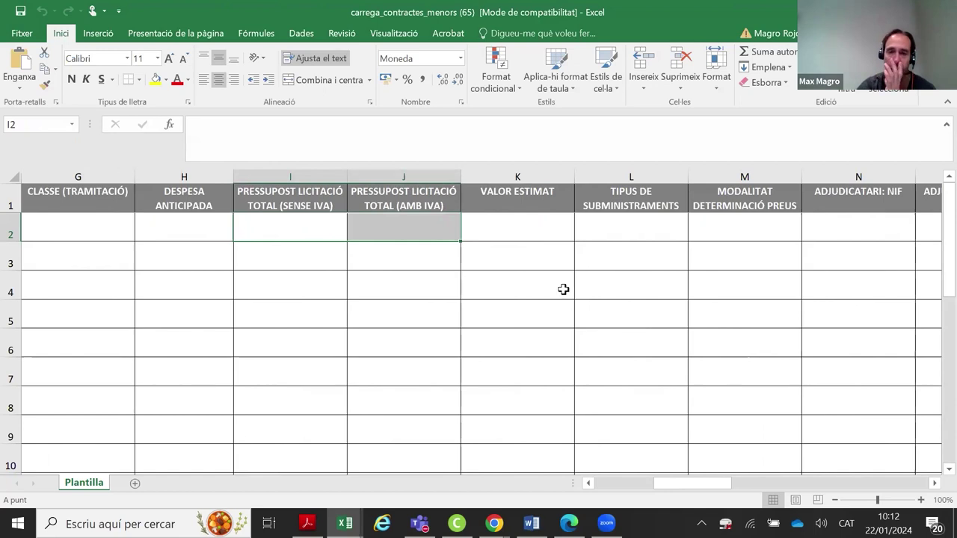
left_click(315, 221)
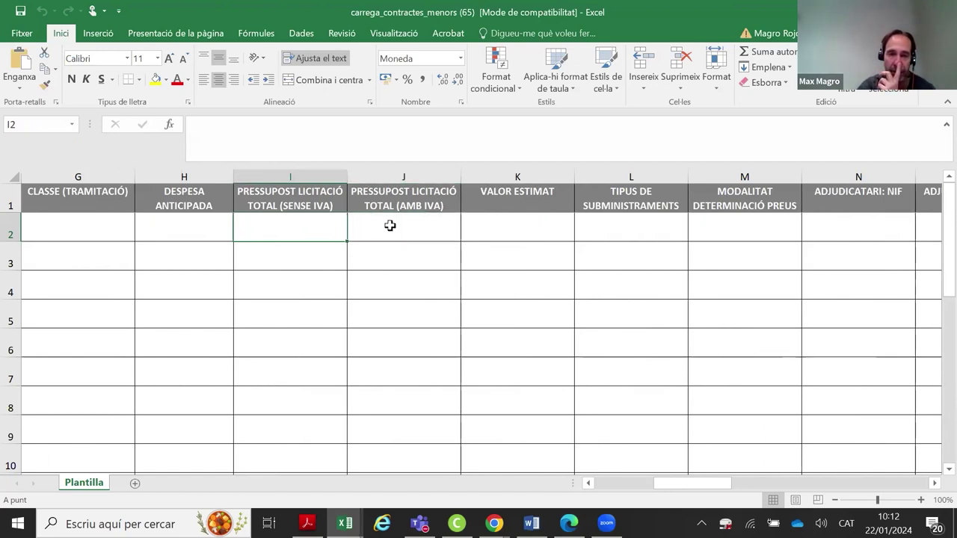
left_click(391, 224)
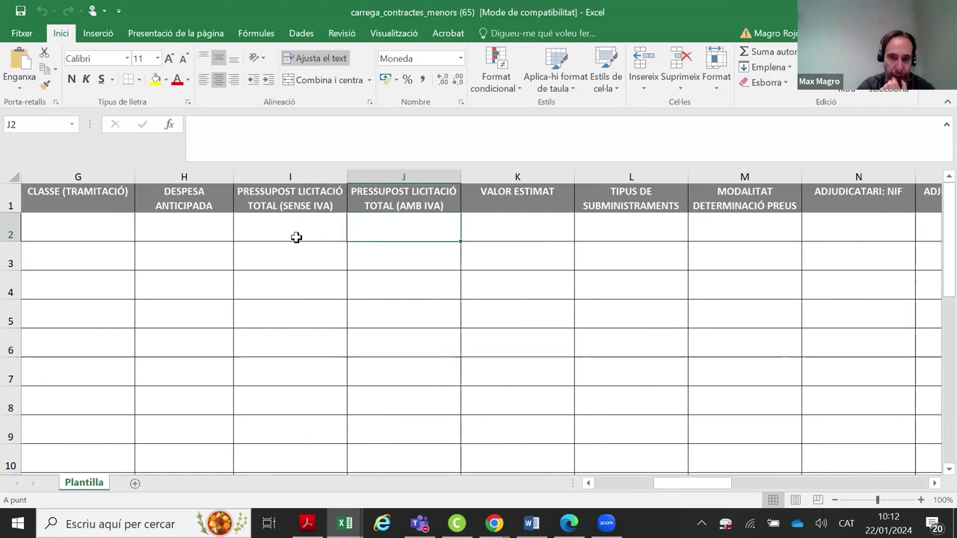
Look over the template's columns from VALOR ESTIMAT through IMPORT LIQUIDACIÓ (SENSE IVA), then return to ORGANISME
left_click(934, 483)
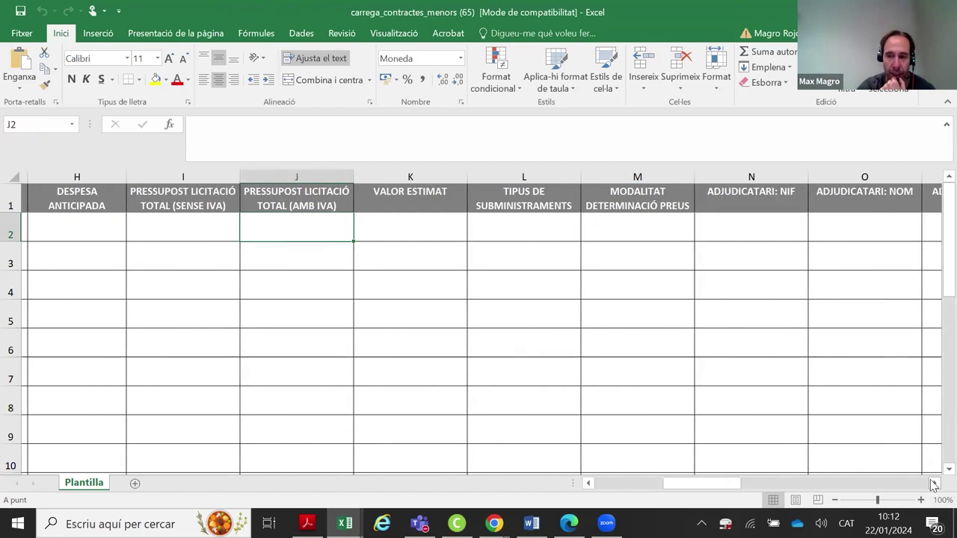
left_click(934, 483)
left_click(935, 483)
left_click(935, 483)
left_click(935, 483)
left_click(935, 483)
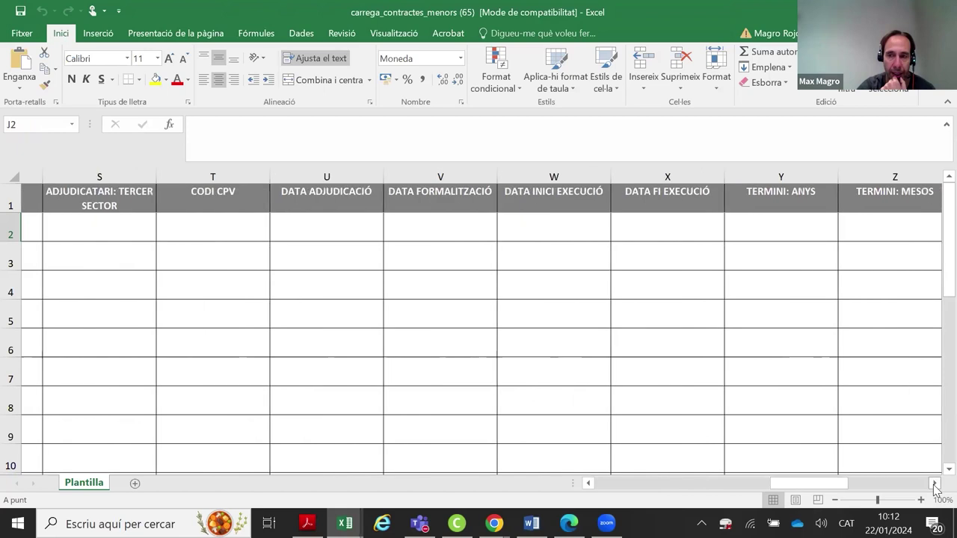
left_click(934, 483)
left_click(935, 485)
left_click(934, 485)
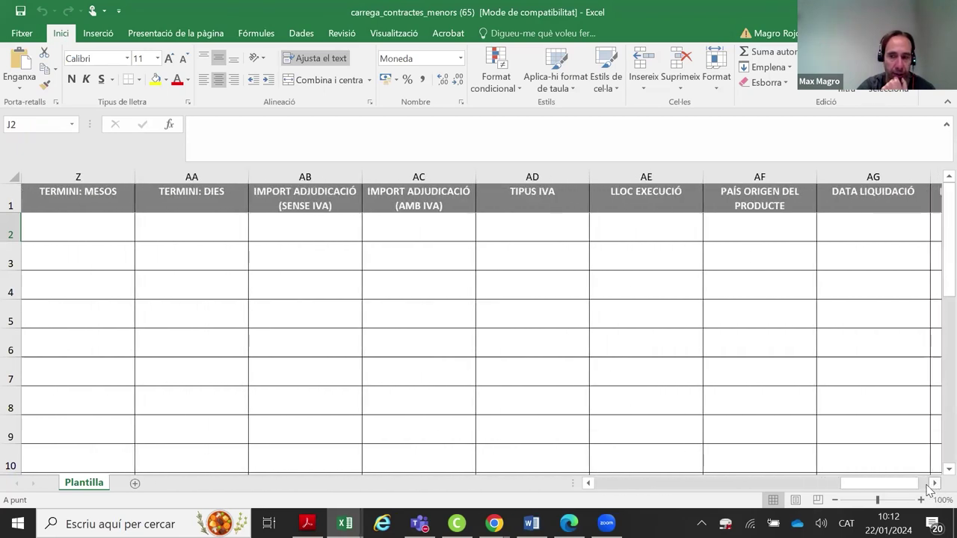
left_click(928, 485)
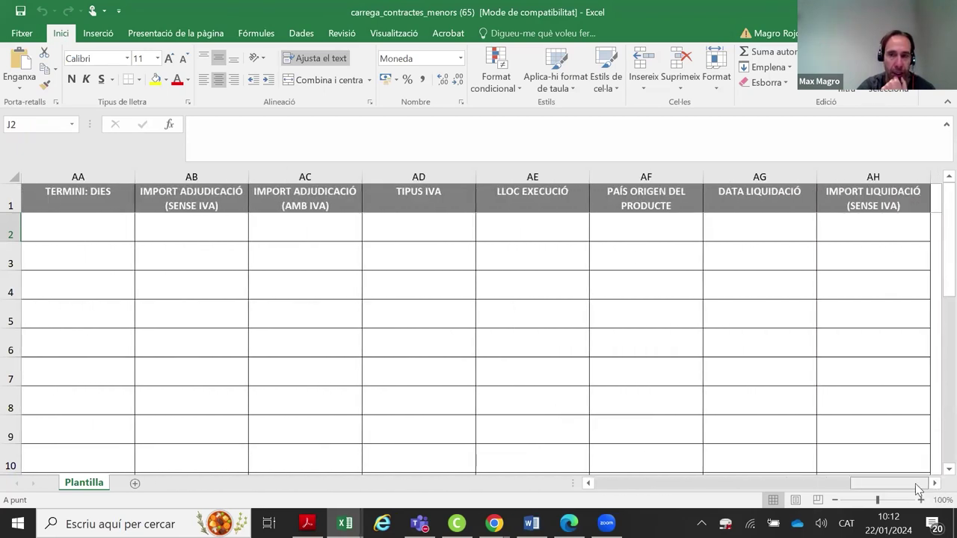
left_click(451, 236)
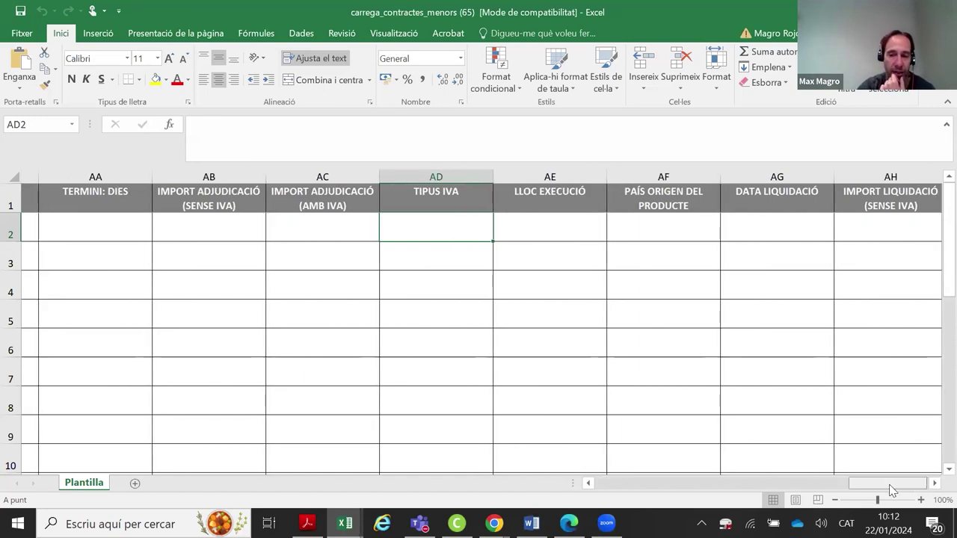
scroll(897, 489, "left", 10)
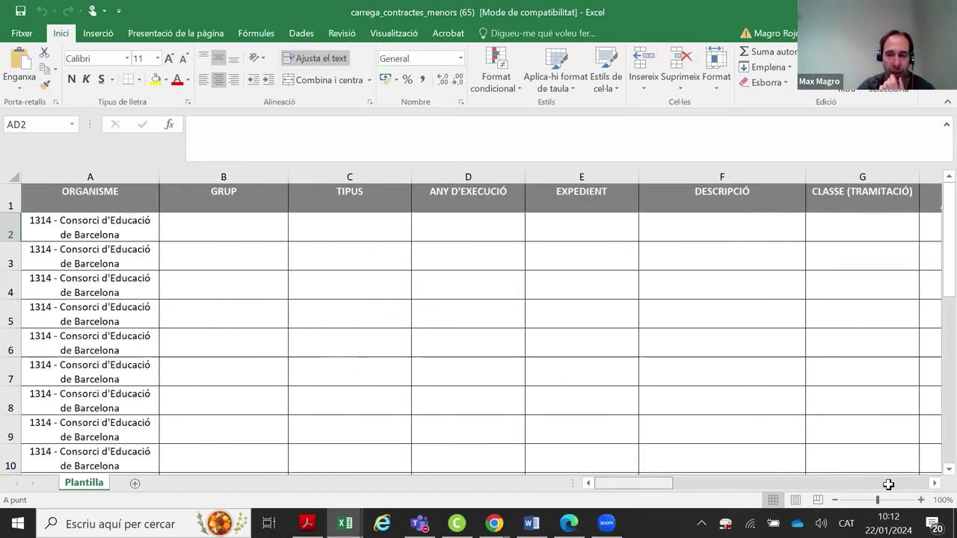
Examine the columns from PRESSUPOST LICITACIÓ TOTAL to MODALITAT DETERMINACIÓ PREUS, highlighting TIPUS DE SUBMINISTRAMENTS and MODALITAT DETERMINACIÓ PREUS
left_click(934, 483)
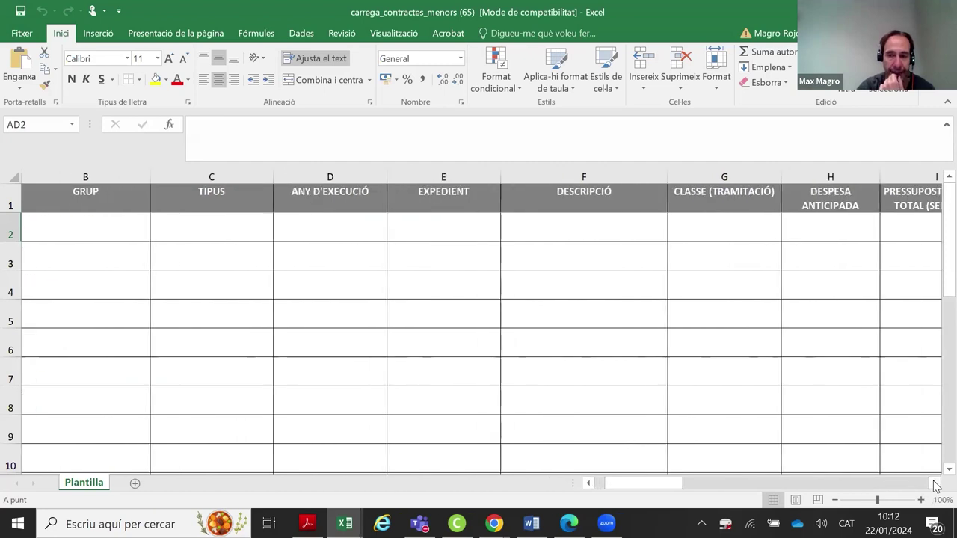
left_click(935, 483)
left_click(934, 484)
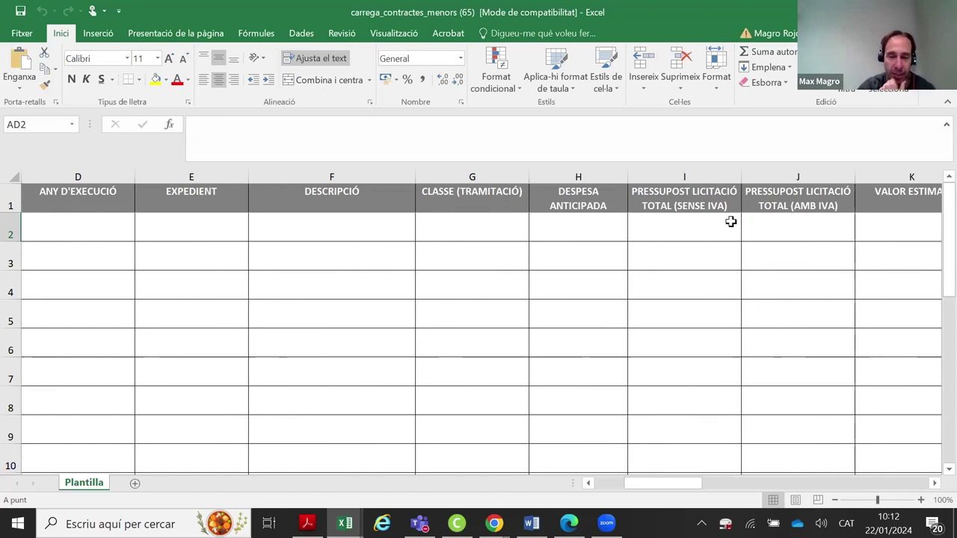
left_click(934, 484)
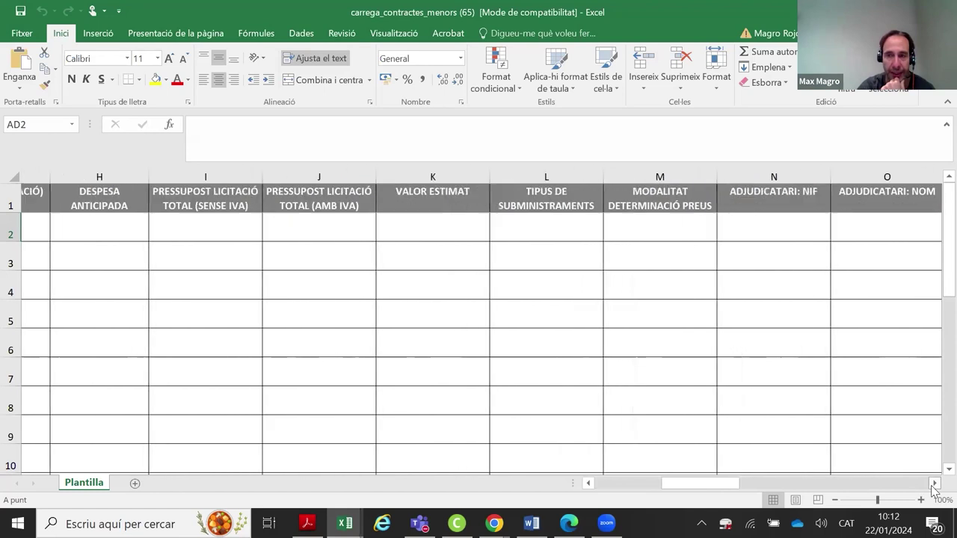
left_click(934, 483)
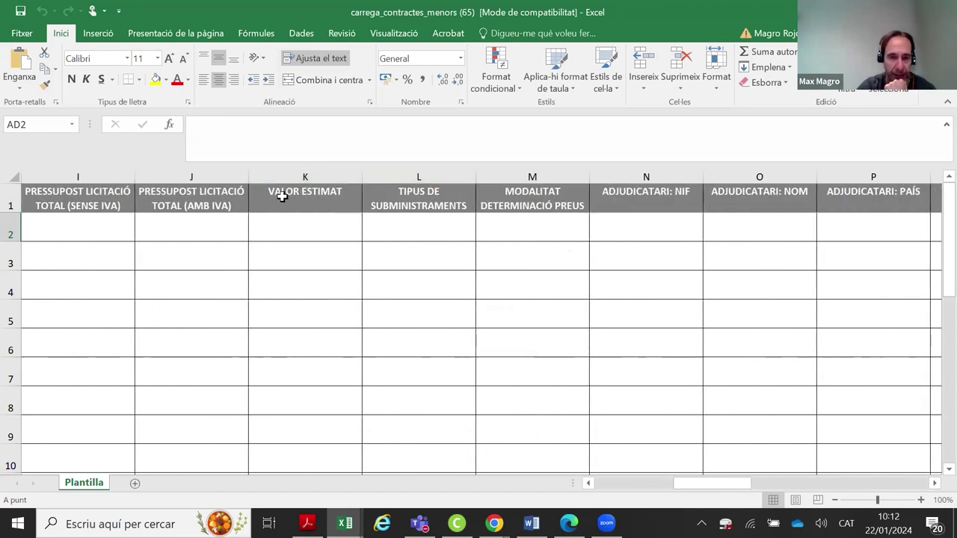
left_click(422, 175)
left_click(548, 175)
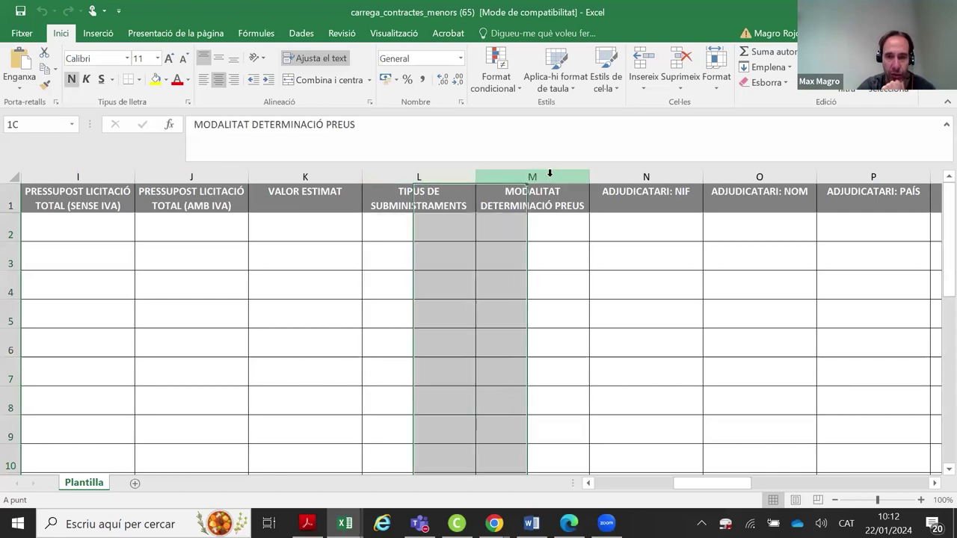
left_click(934, 485)
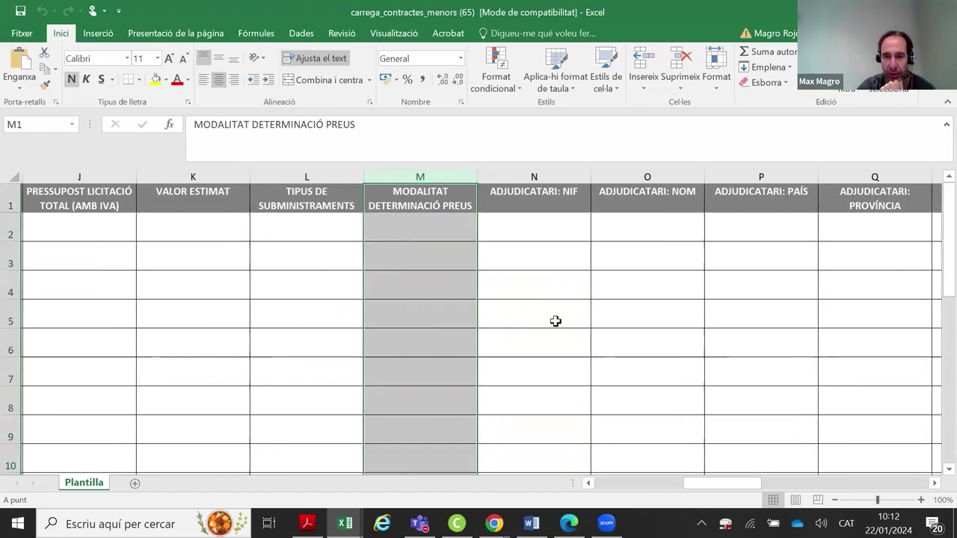
Widen the TIPUS DE SUBMINISTRAMENTS and MODALITAT DETERMINACIÓ PREUS columns
left_click(306, 196)
left_click_drag(362, 178, 384, 178)
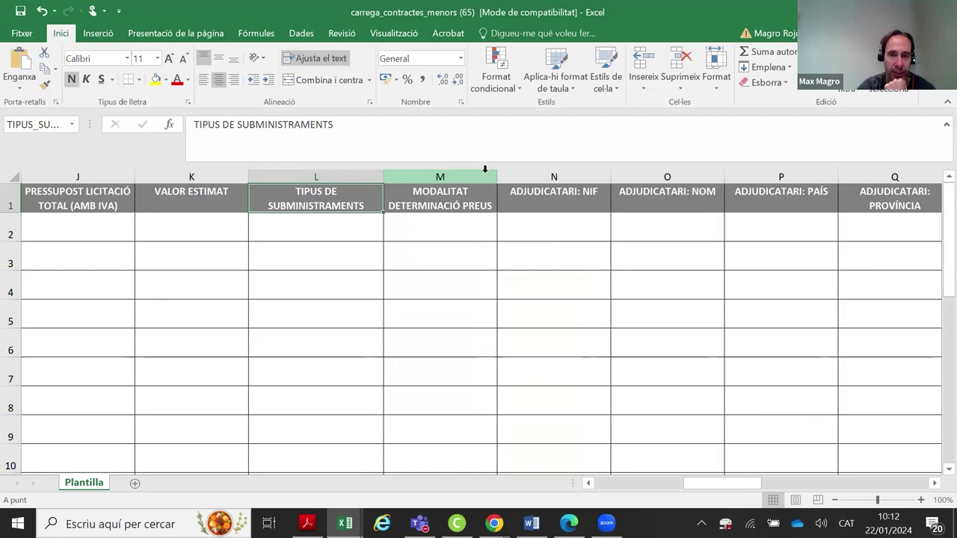
left_click_drag(497, 178, 514, 177)
left_click_drag(382, 177, 406, 178)
left_click_drag(537, 177, 548, 177)
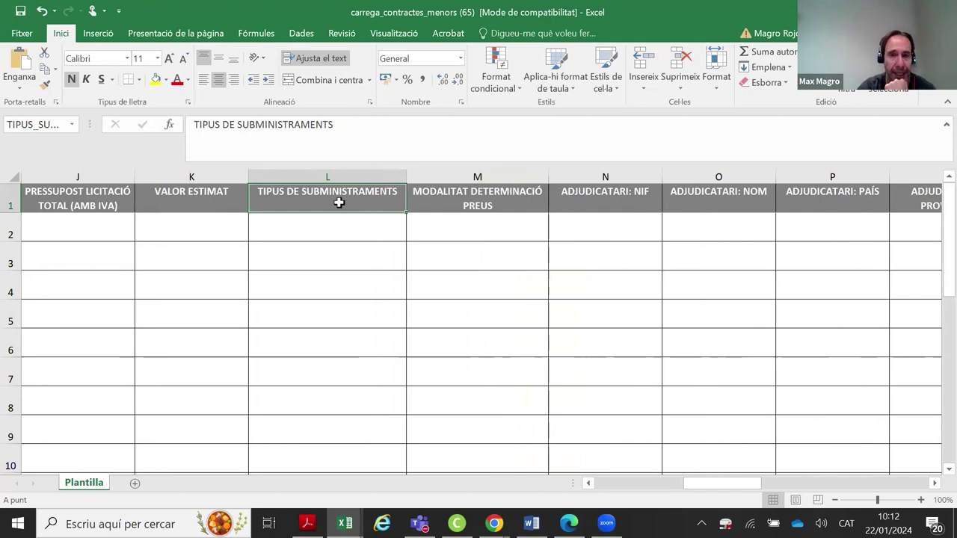
Check the options available for the first contract's TIPUS DE SUBMINISTRAMENTS, leaving the cell empty
left_click(357, 225)
left_click(413, 235)
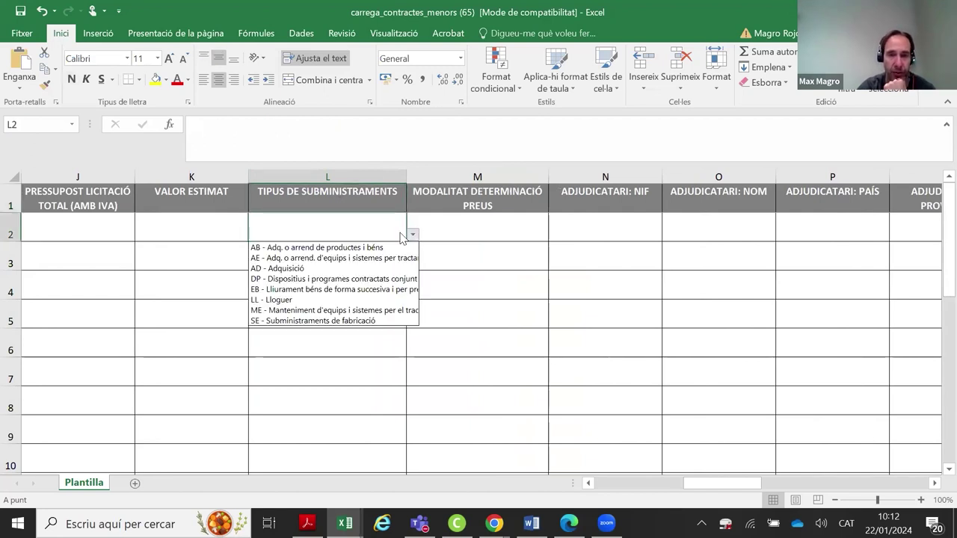
left_click(348, 216)
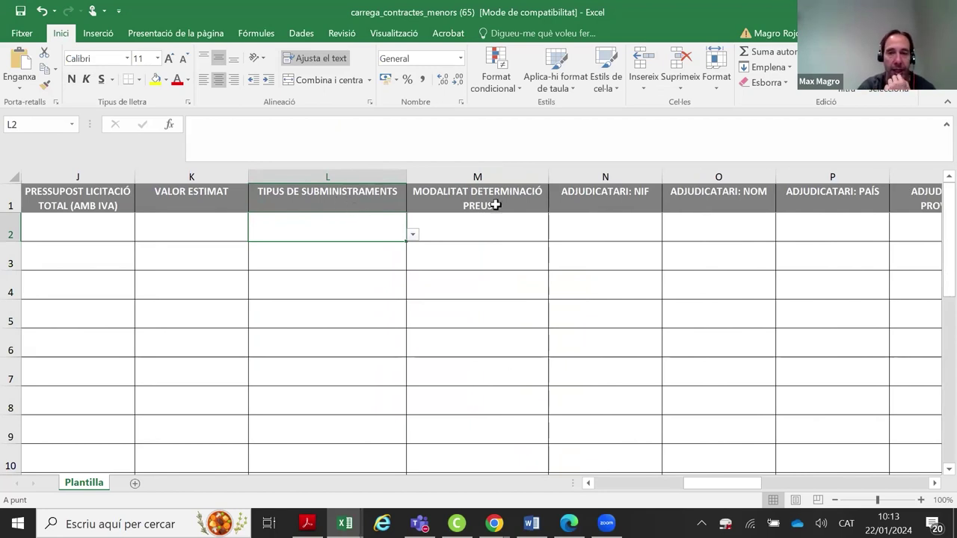
Check the options for the first contract's MODALITAT DETERMINACIÓ PREUS without choosing one, and highlight the TIPUS DE SUBMINISTRAMENTS and MODALITAT DETERMINACIÓ PREUS columns
left_click(504, 177)
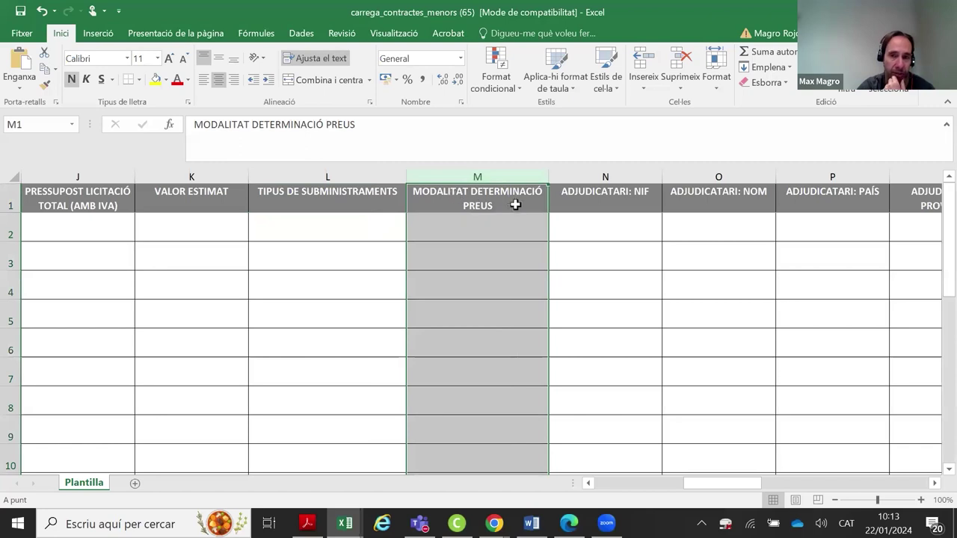
left_click(533, 225)
left_click(554, 234)
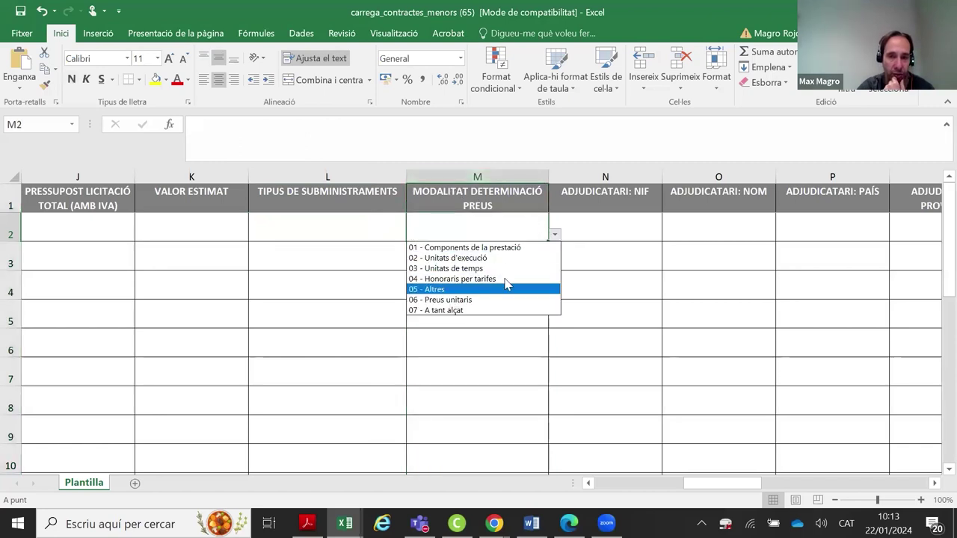
left_click(507, 223)
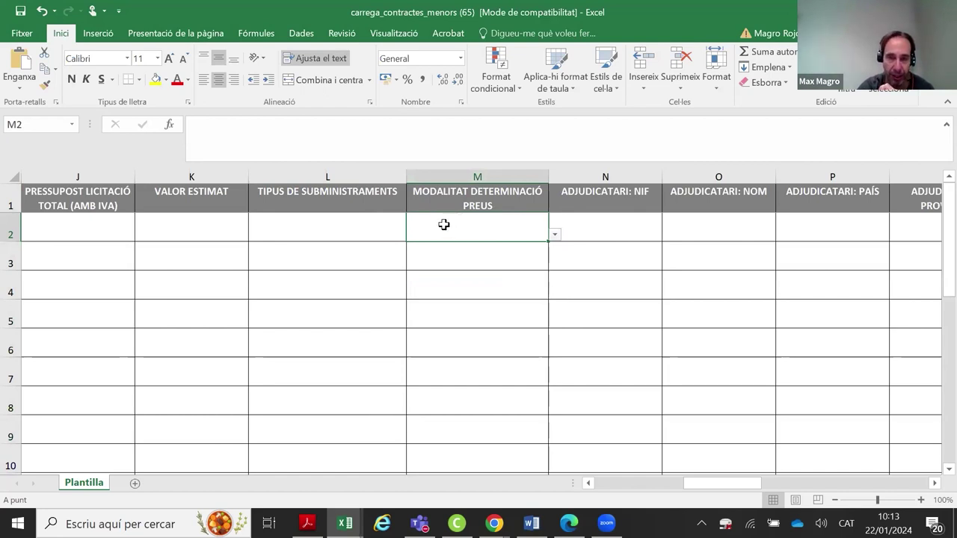
left_click(375, 172)
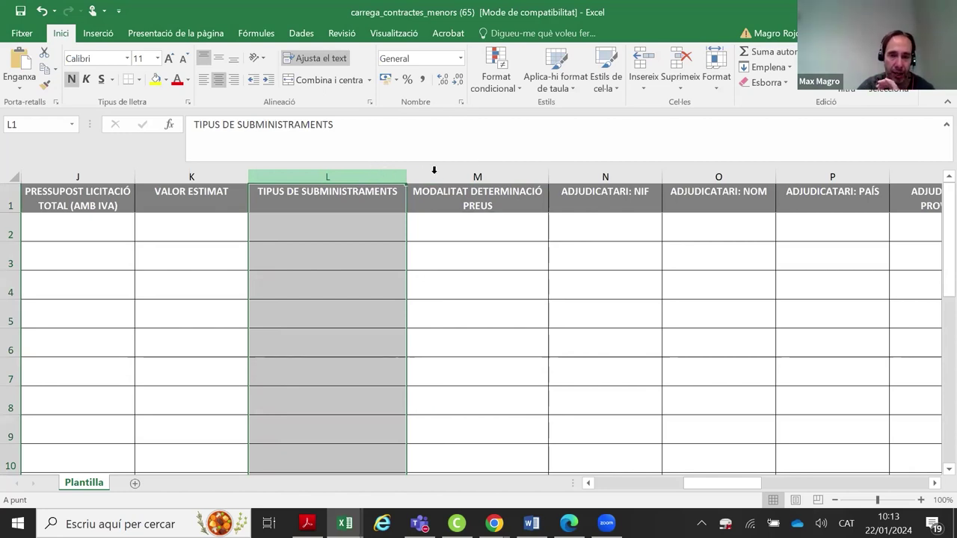
left_click(479, 171)
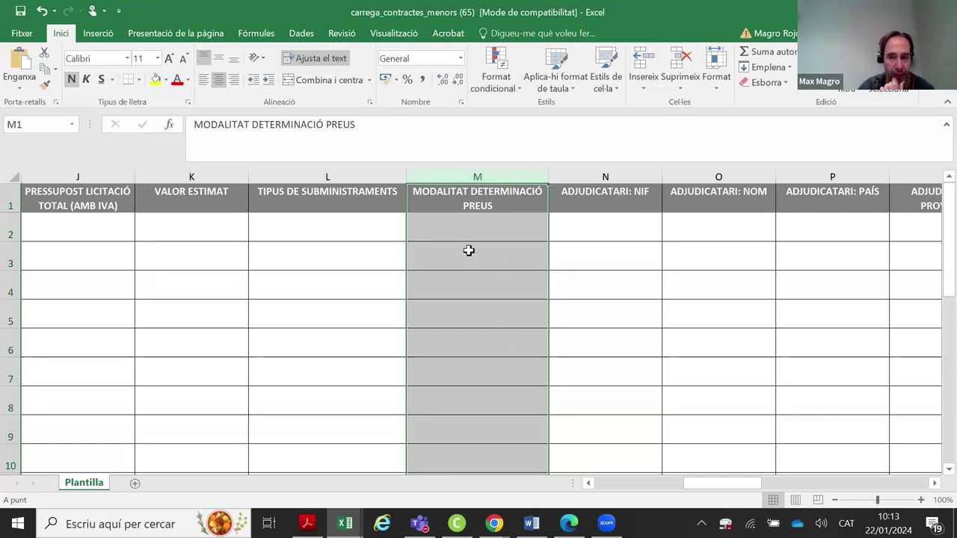
Review the ADJUDICATARI columns from NIF to TERCER SECTOR, ending on the first contract's NIF cell
left_click(615, 180)
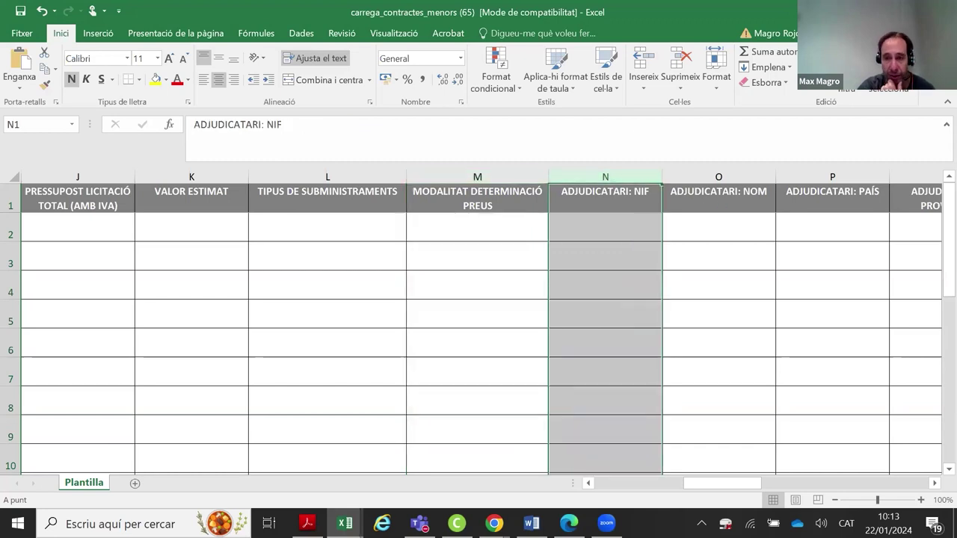
left_click(935, 483)
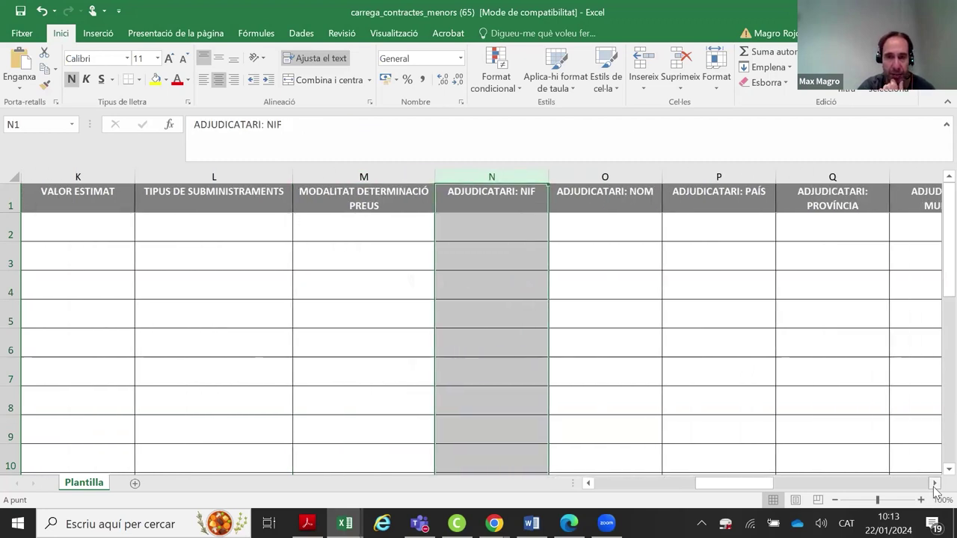
left_click(934, 484)
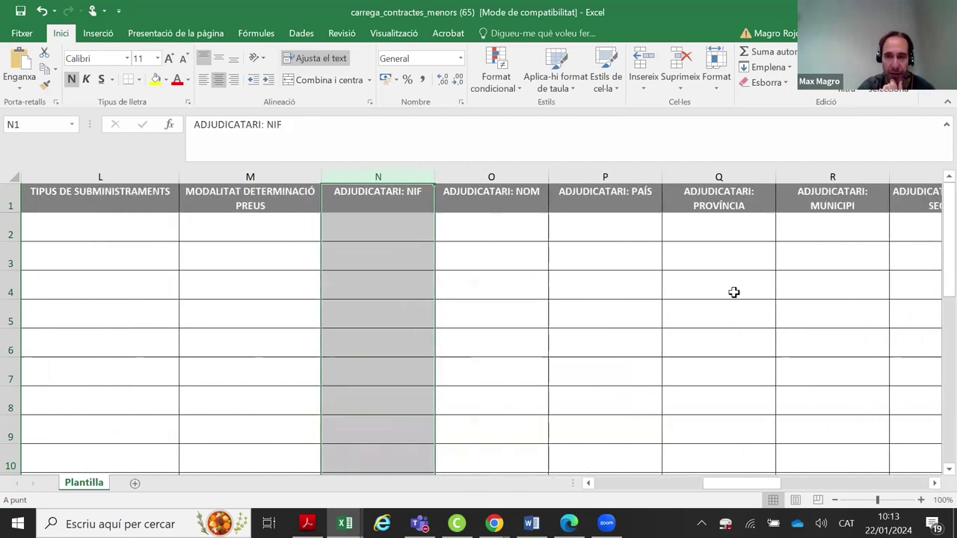
left_click(935, 484)
left_click(935, 483)
left_click(935, 484)
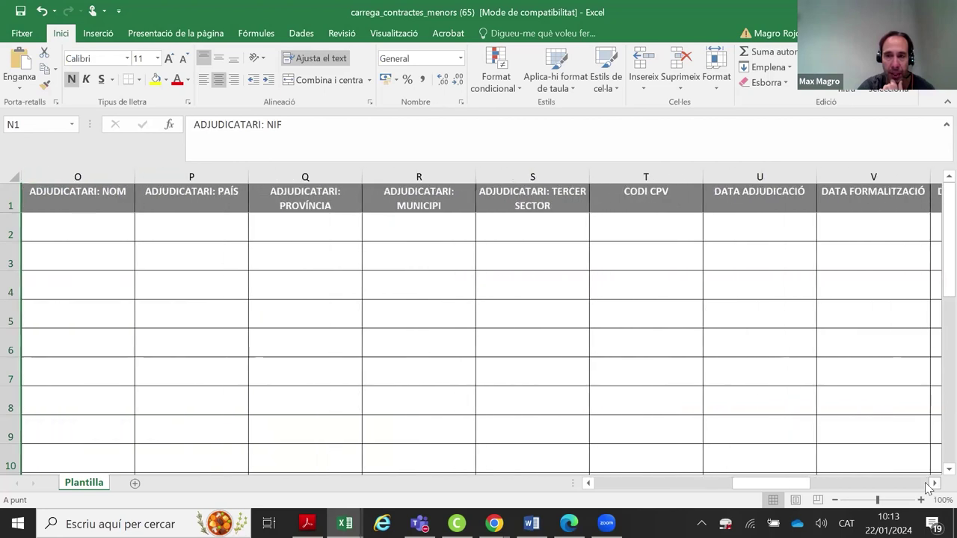
left_click(550, 231)
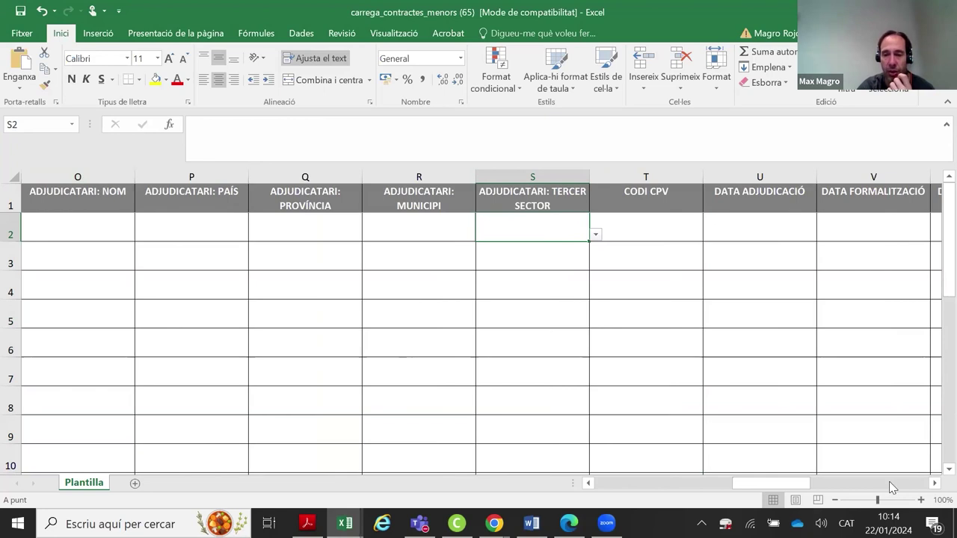
left_click(587, 482)
left_click(587, 483)
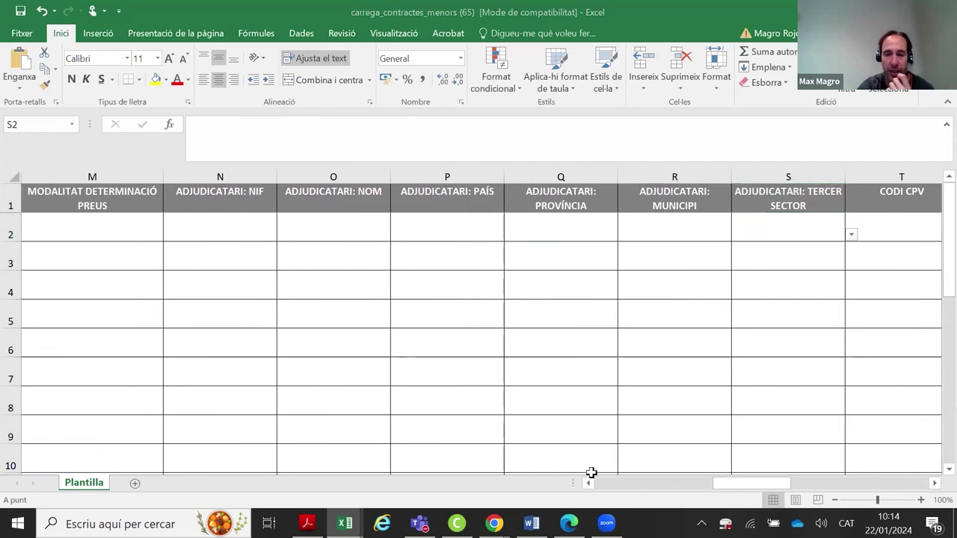
left_click(247, 225)
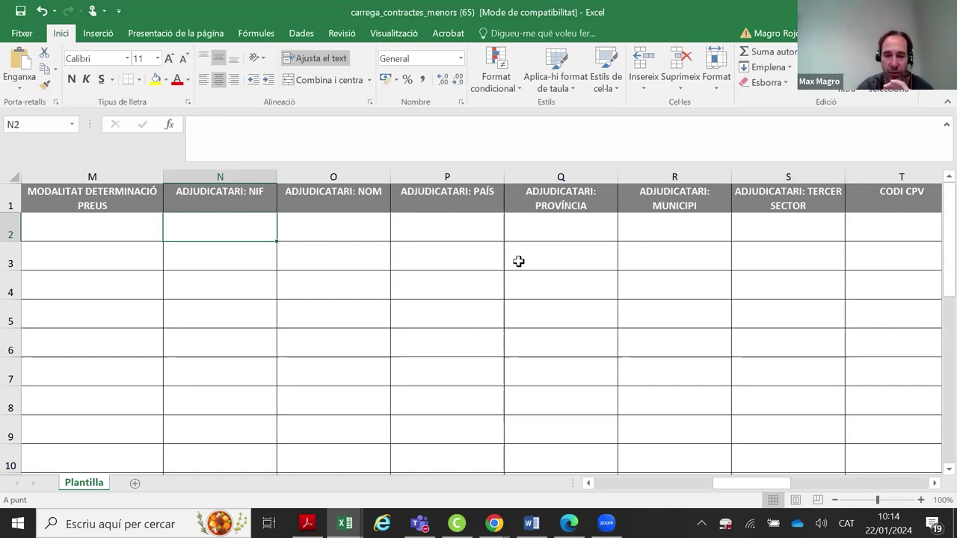
Switch to Chrome and bring up the Òrgan de contractació field of the Cercador del Registre públic de contractes
left_click(494, 524)
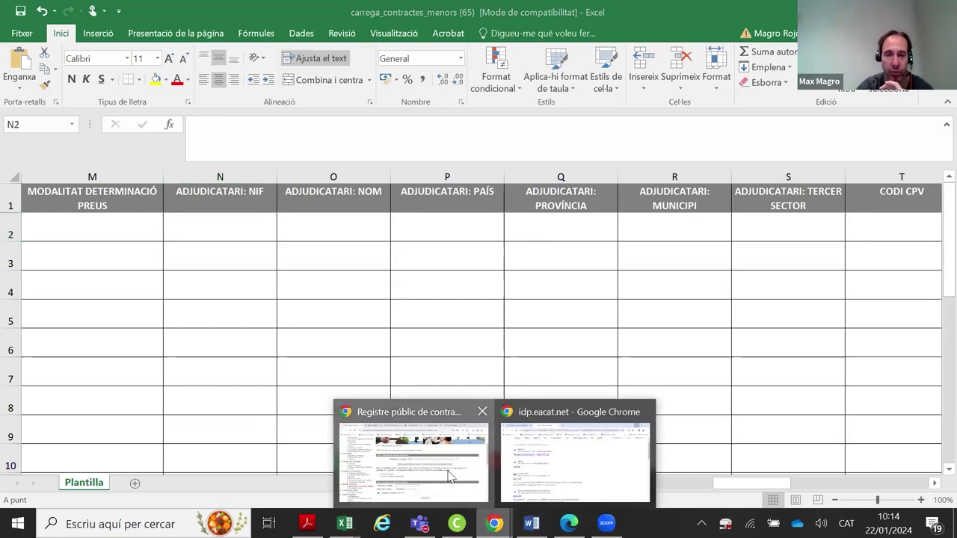
left_click(449, 477)
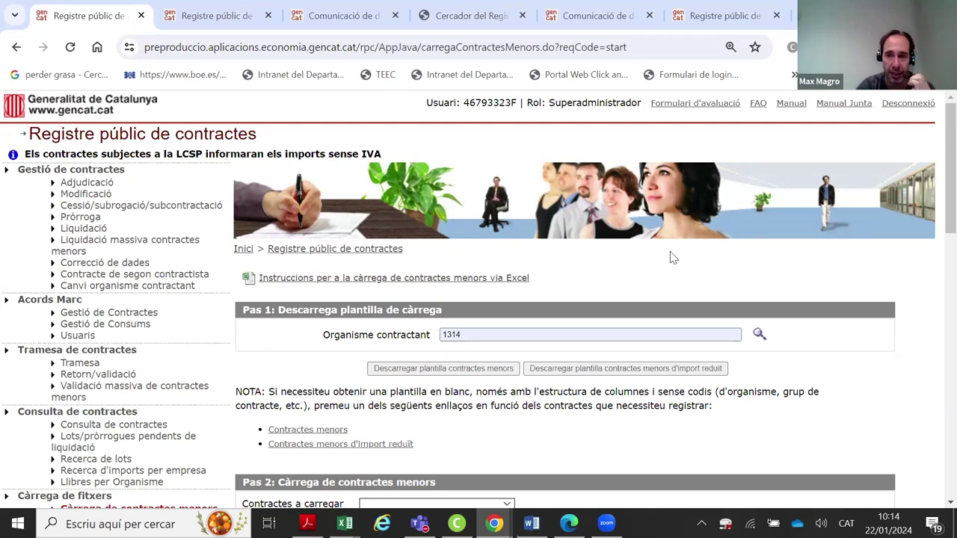
left_click(476, 23)
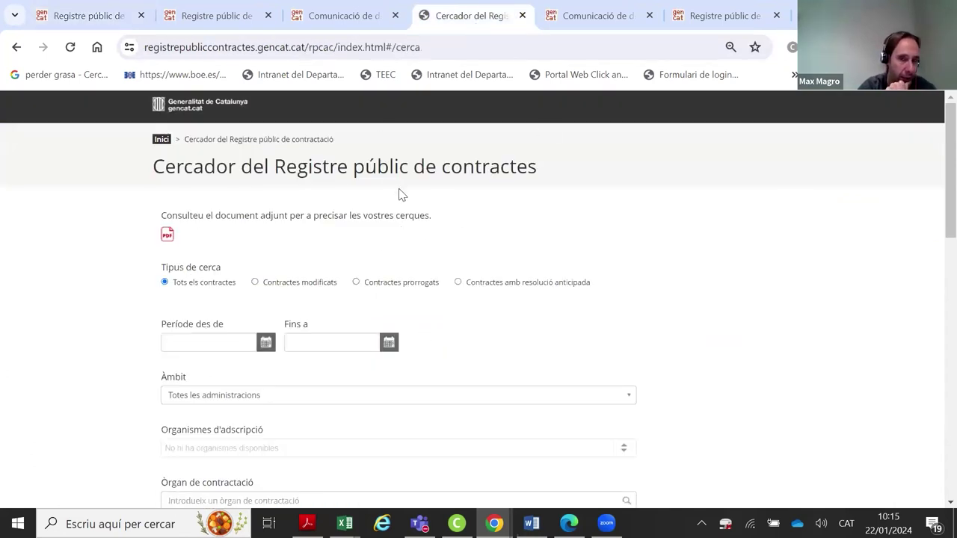
scroll(399, 194, "down", 1)
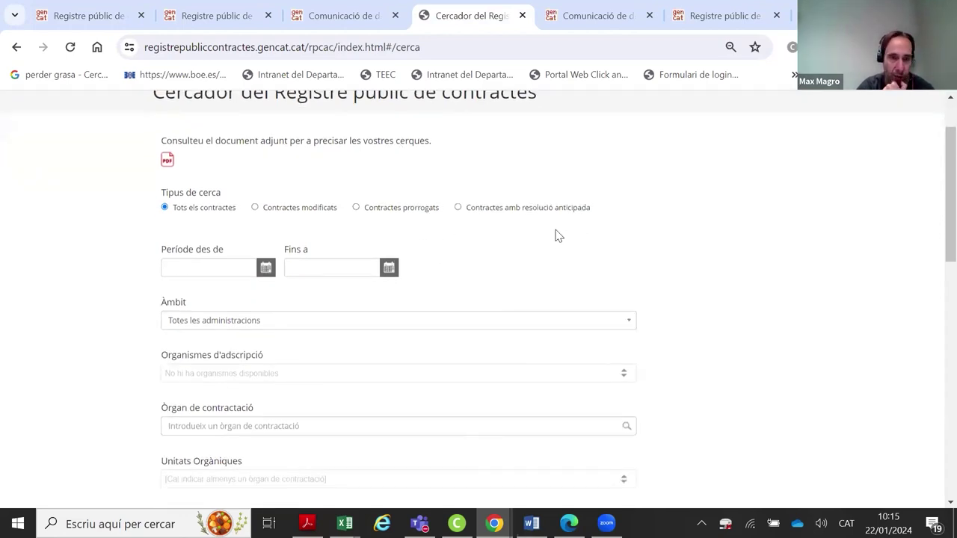
scroll(549, 235, "down", 3)
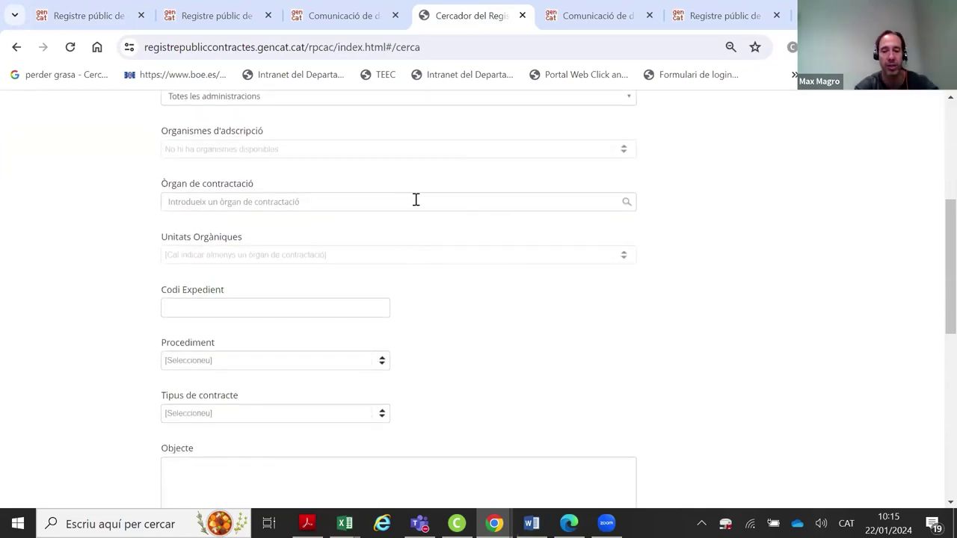
type("departament presiden")
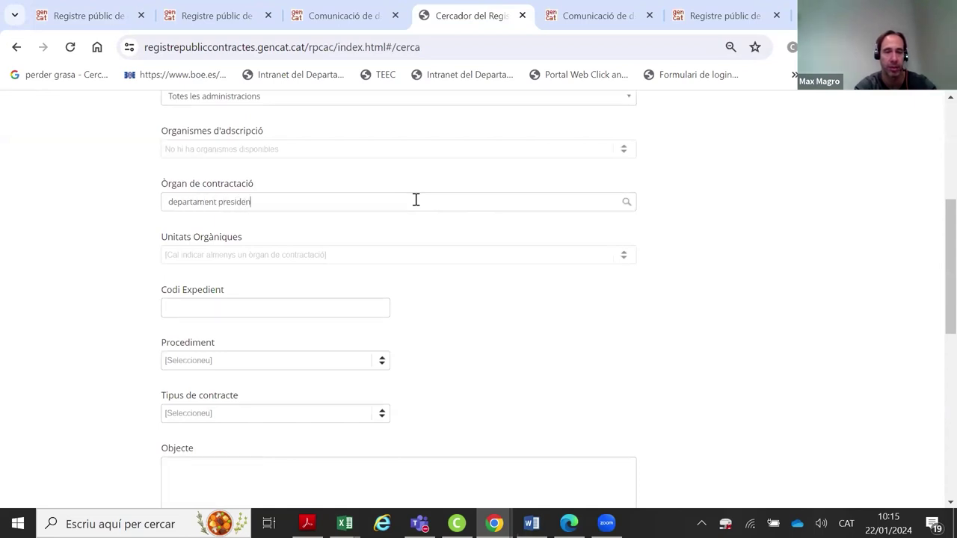
key("BackSpace")
key("BackSpace")
key("BackSpace")
key("BackSpace")
key("BackSpace")
key("BackSpace")
key("BackSpace")
key("BackSpace")
key("BackSpace")
key("BackSpace")
key("BackSpace")
key("BackSpace")
key("BackSpace")
key("BackSpace")
key("BackSpace")
Set the Òrgan de contractació filter to Departament de la Presidència
type("presid")
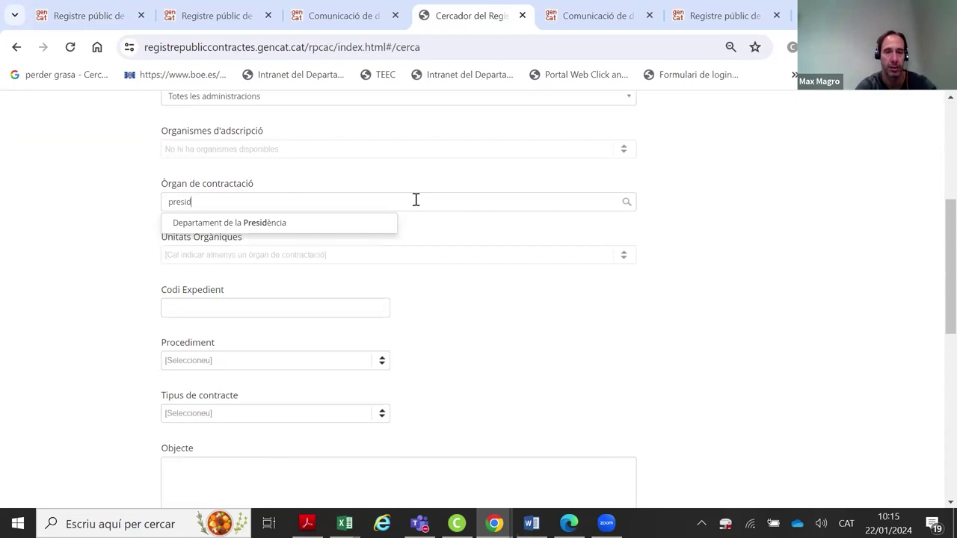
key("Down")
key("Return")
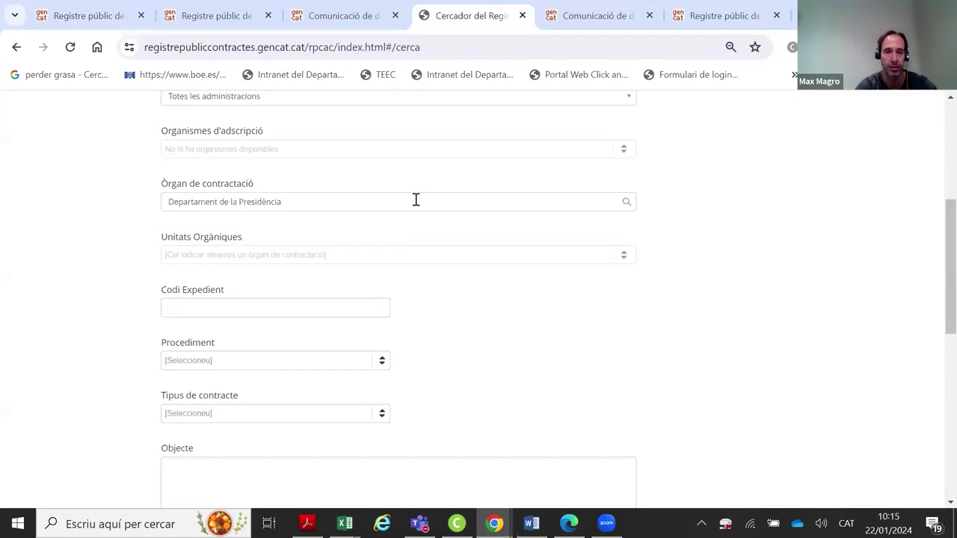
Set the Procediment filter to Obert
left_click(293, 356)
scroll(284, 395, "down", 1)
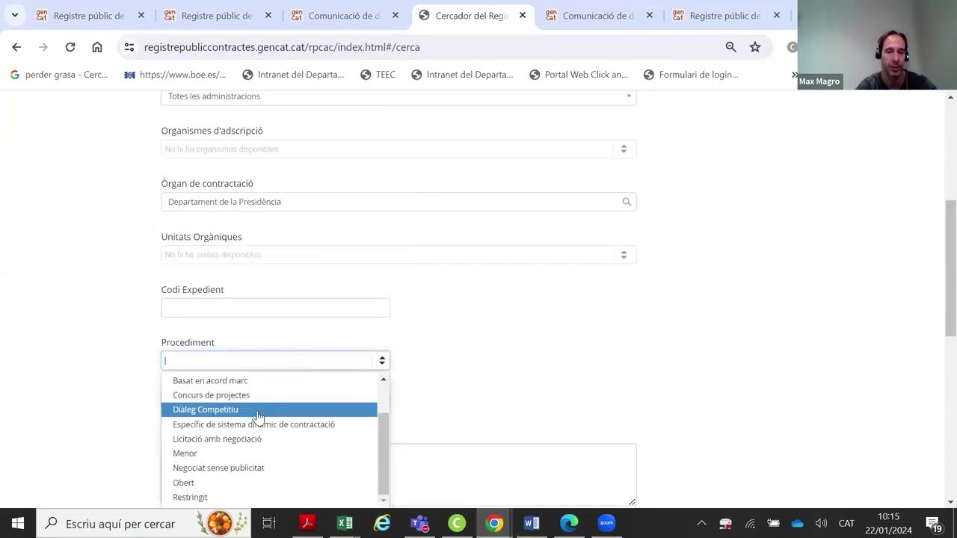
scroll(380, 413, "up", 1)
scroll(378, 427, "down", 1)
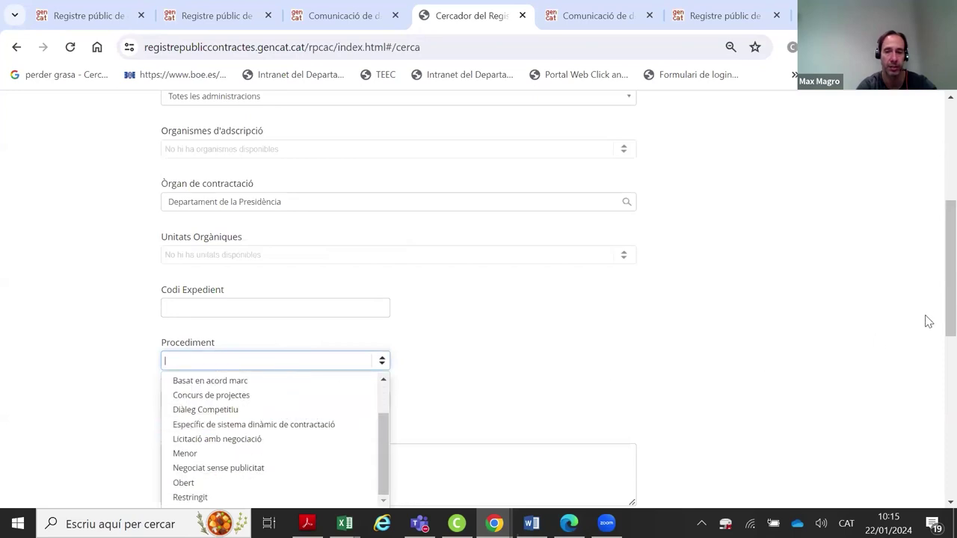
scroll(937, 336, "down", 1)
scroll(937, 336, "down", 1)
left_click(301, 387)
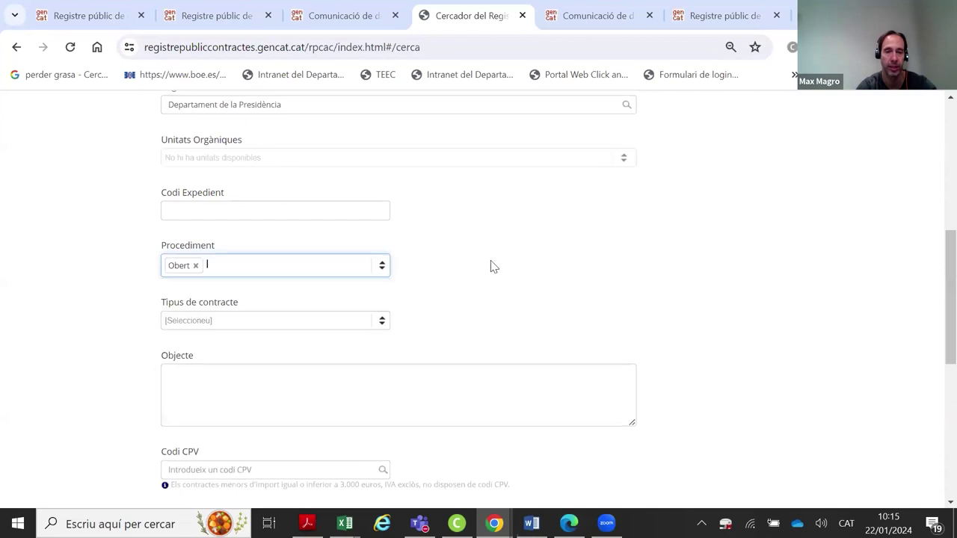
Set the search period's start date to 02/10/2023, leaving the end date empty
scroll(406, 312, "down", 3)
scroll(384, 284, "up", 10)
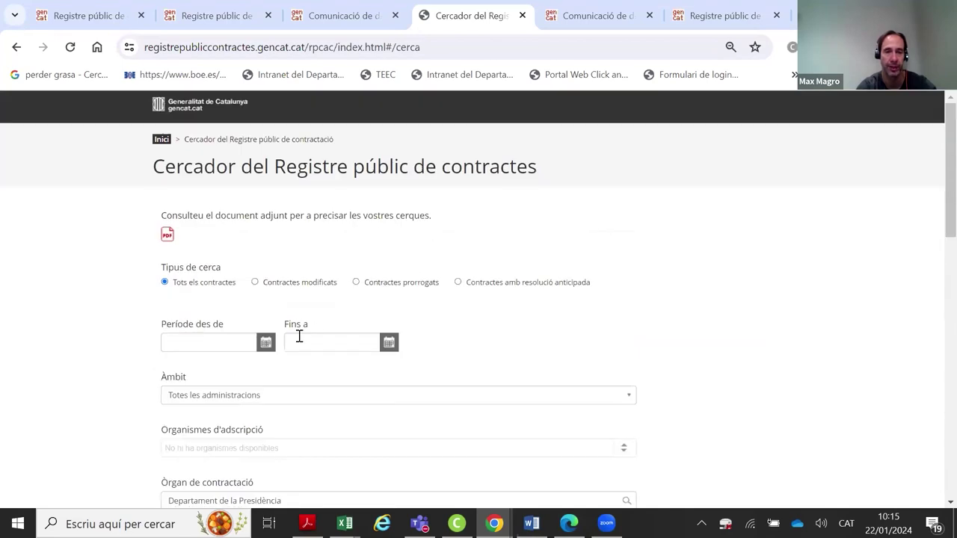
left_click(266, 343)
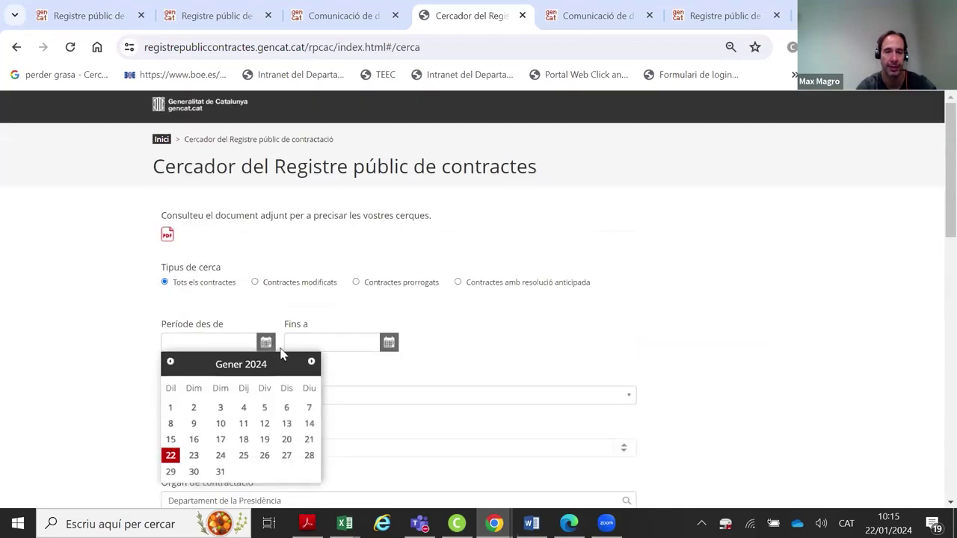
left_click(171, 363)
left_click(172, 365)
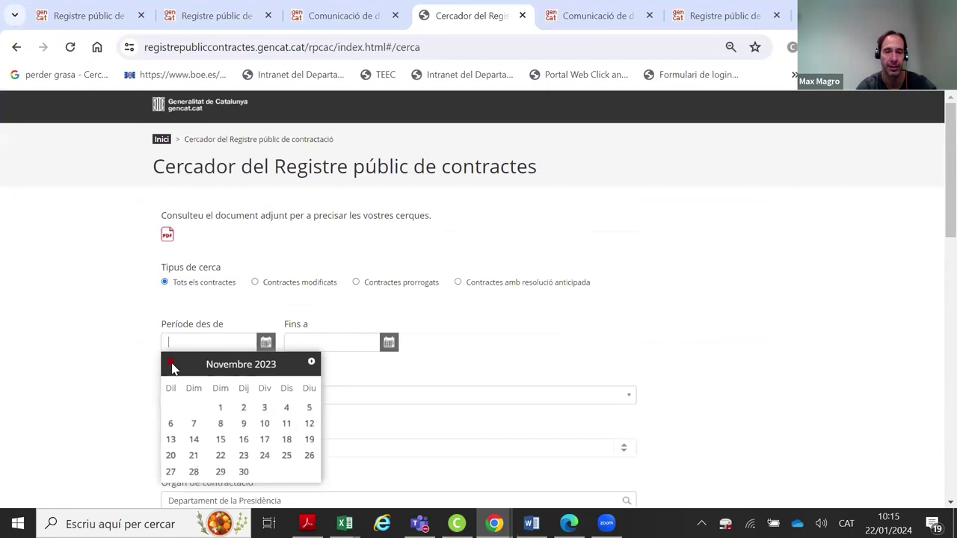
left_click(171, 365)
left_click(172, 424)
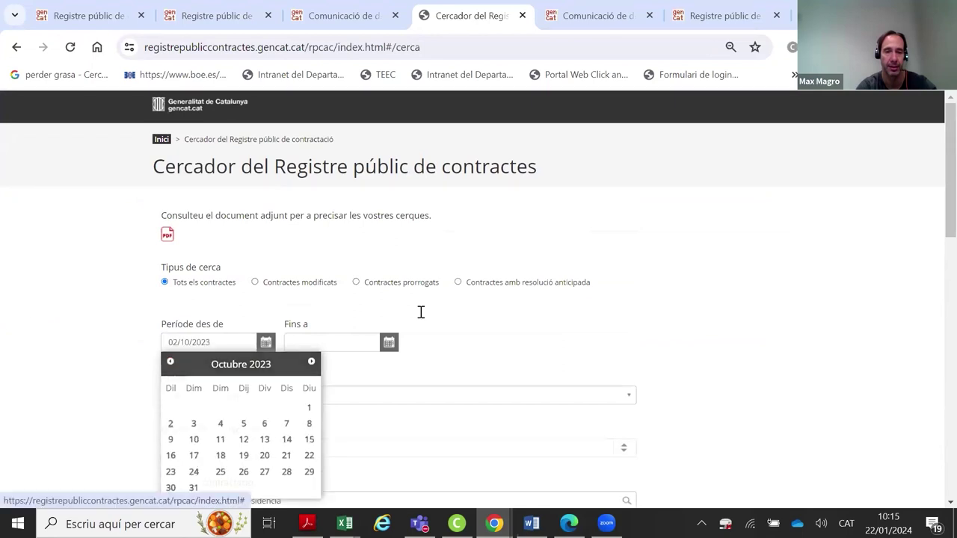
Complete the reCAPTCHA check below the search filters
scroll(559, 307, "down", 8)
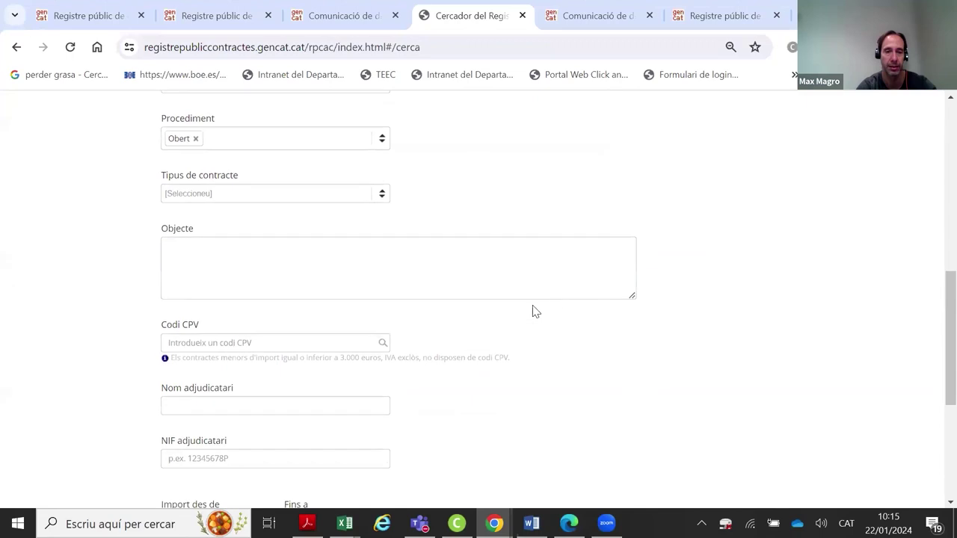
scroll(449, 318, "down", 3)
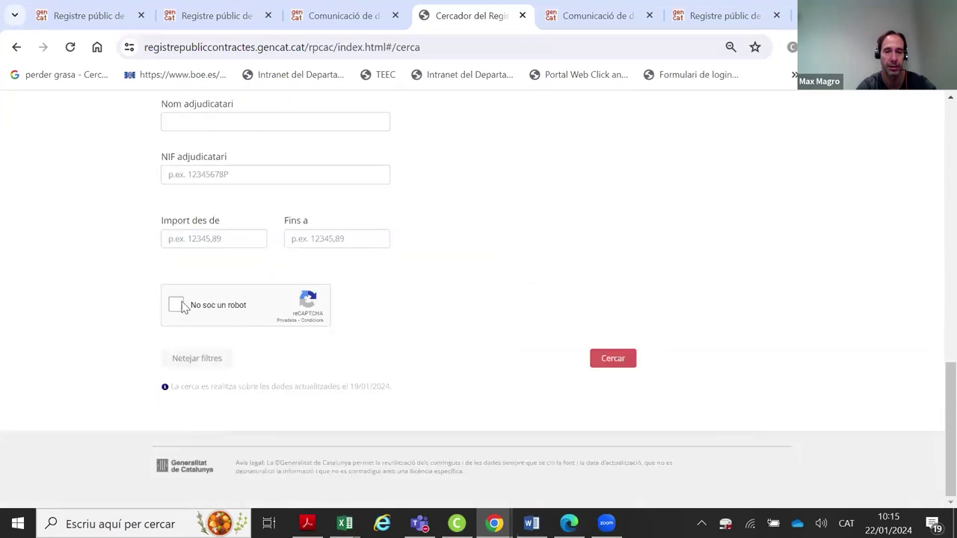
left_click(176, 305)
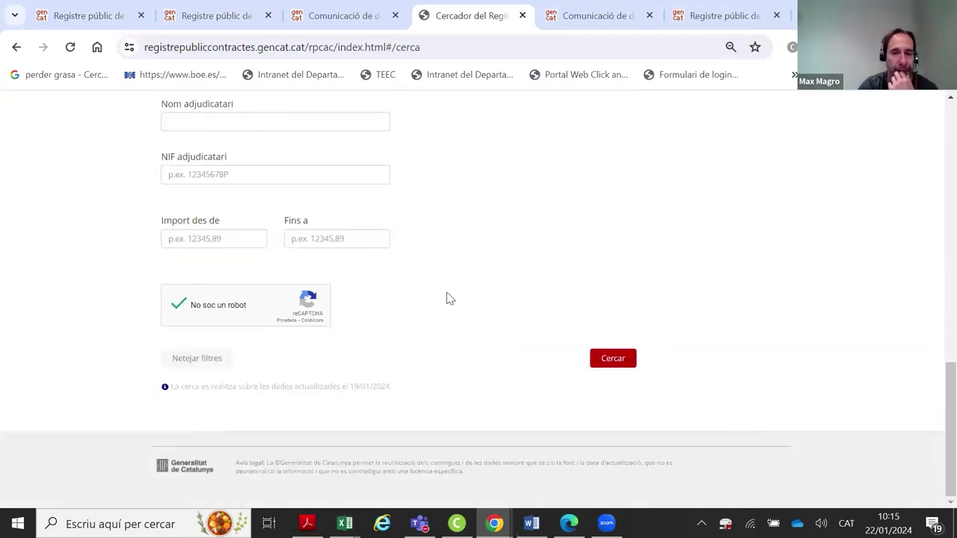
Review the search filters from the period to Objecte, and check the Tipus de contracte options without choosing one
scroll(444, 298, "up", 2)
scroll(444, 299, "up", 8)
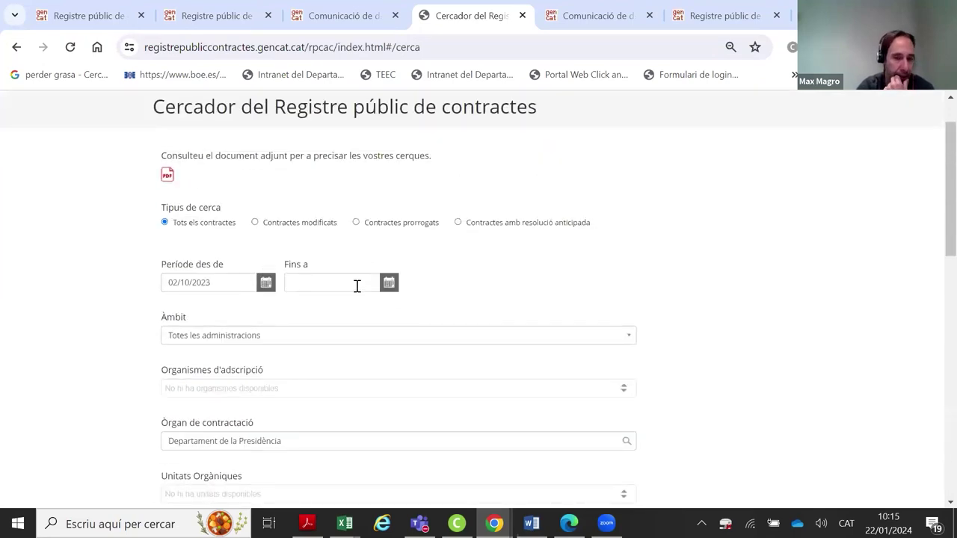
scroll(350, 281, "down", 5)
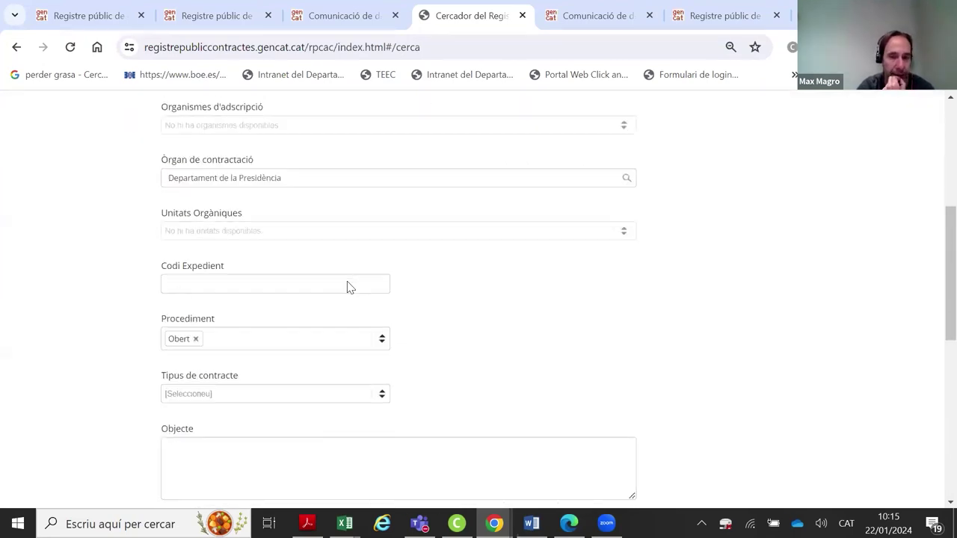
scroll(348, 285, "down", 3)
scroll(299, 277, "up", 3)
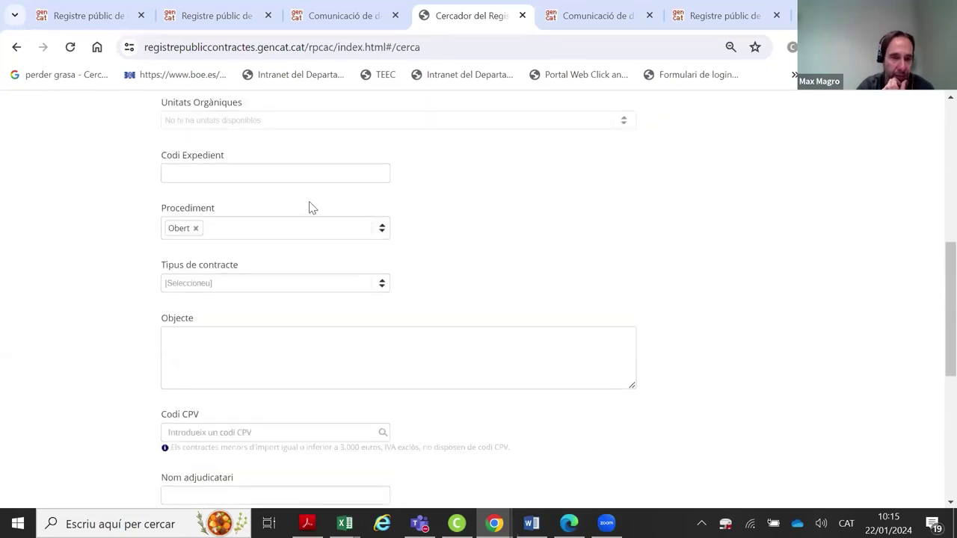
scroll(307, 217, "up", 1)
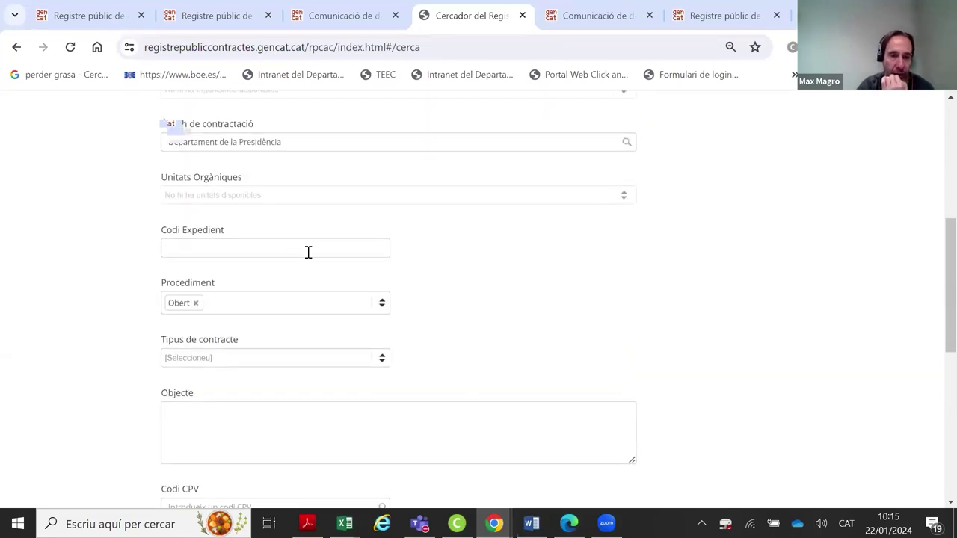
scroll(307, 258, "down", 1)
left_click(297, 283)
left_click(487, 248)
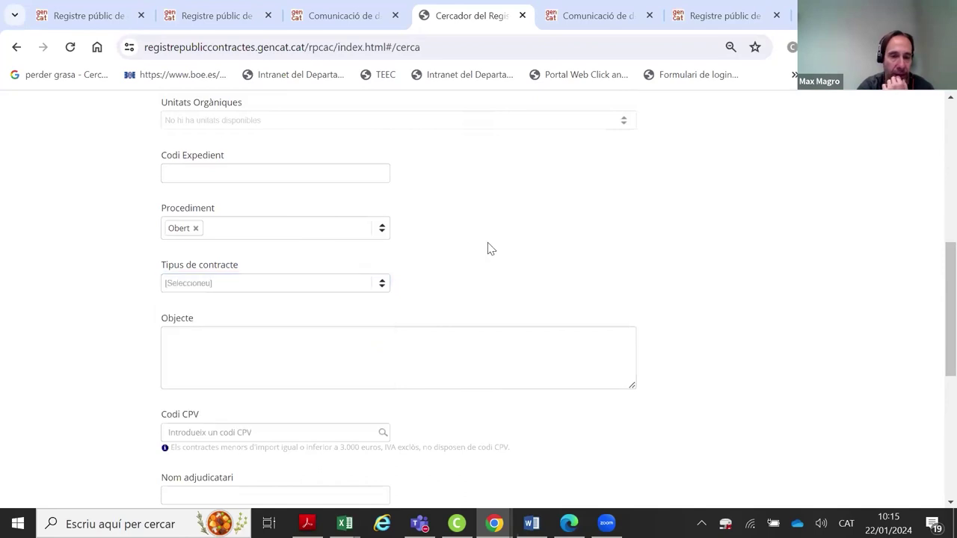
Look over the remaining filters from Codi CPV to the amount range, leaving NIF adjudicatari empty
scroll(488, 249, "down", 2)
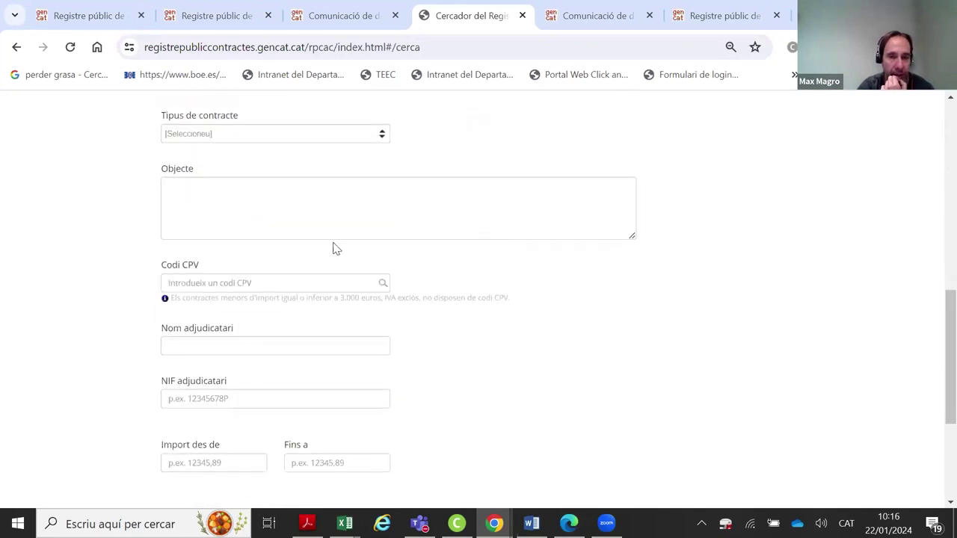
scroll(352, 274, "down", 1)
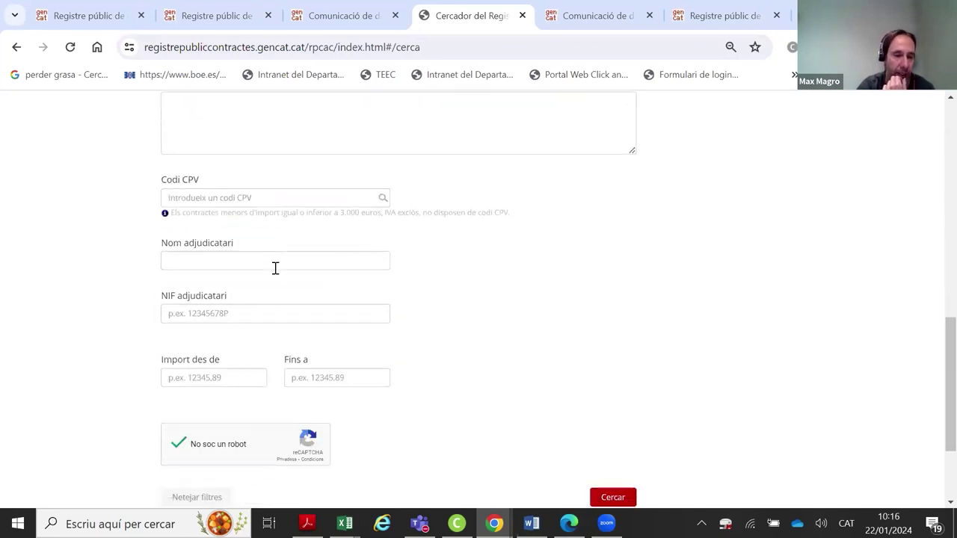
scroll(275, 268, "down", 2)
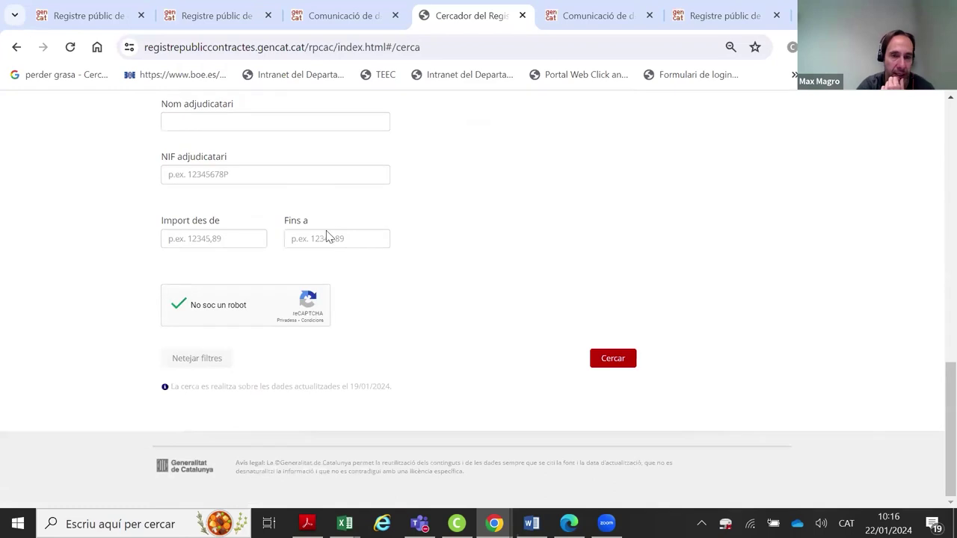
left_click(249, 178)
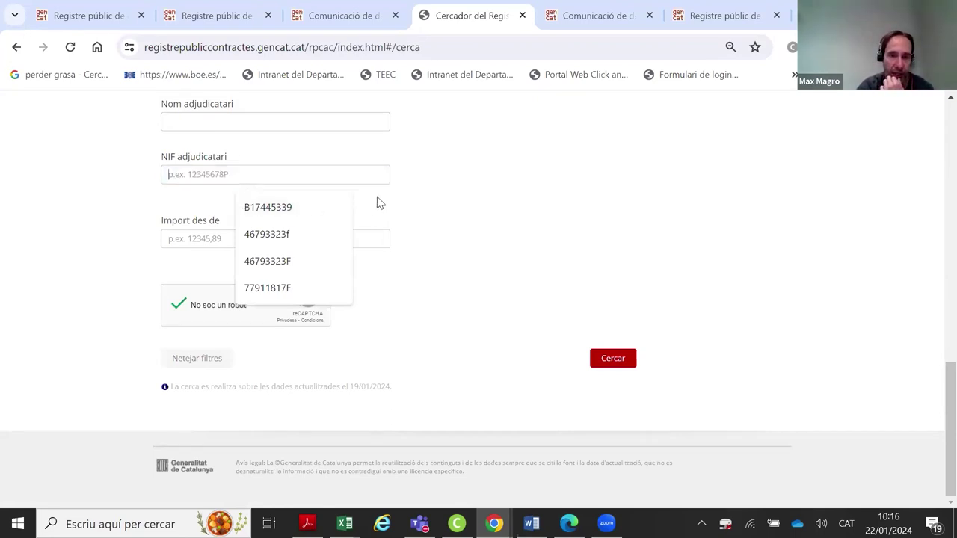
left_click(467, 221)
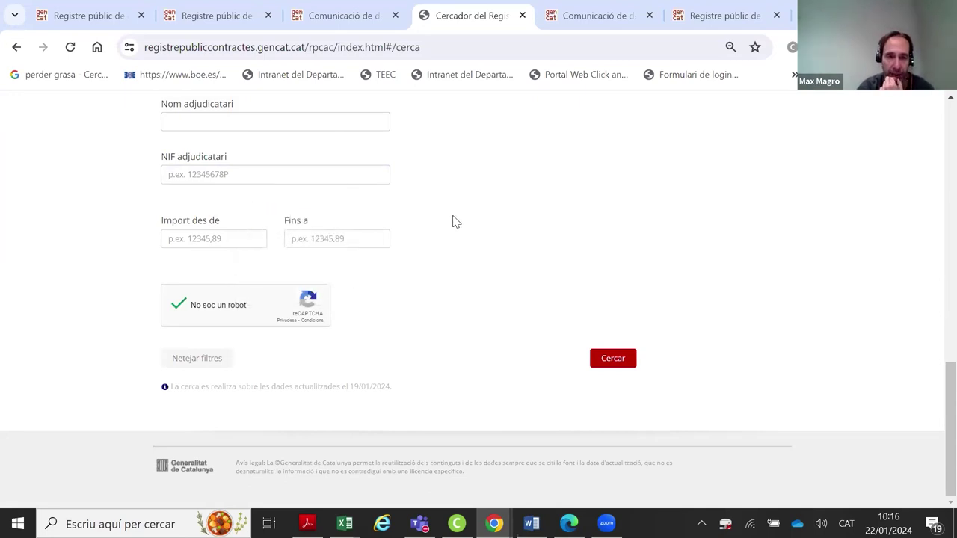
Run the contract search with the chosen filters and highlight the first result's awardee in the Nom Adjudicatari column
left_click(620, 362)
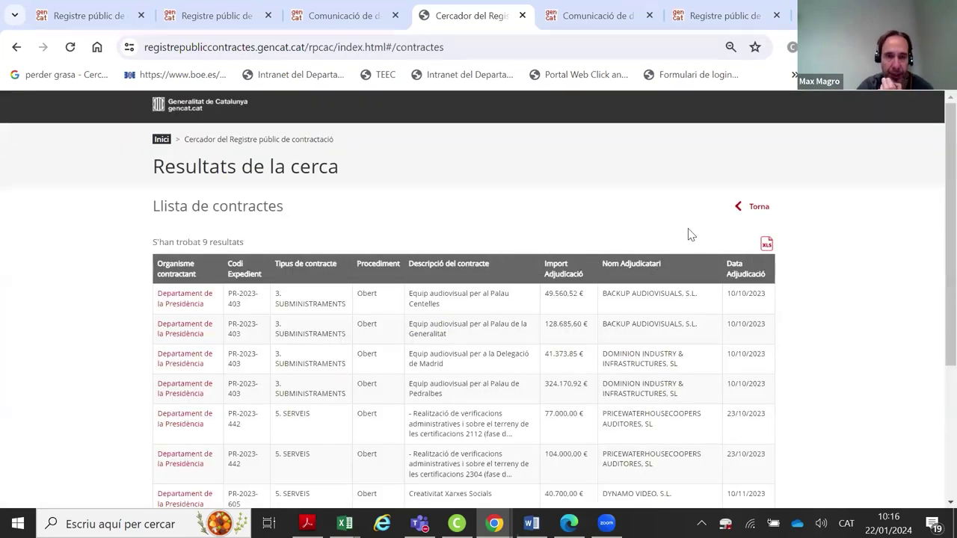
scroll(524, 288, "down", 1)
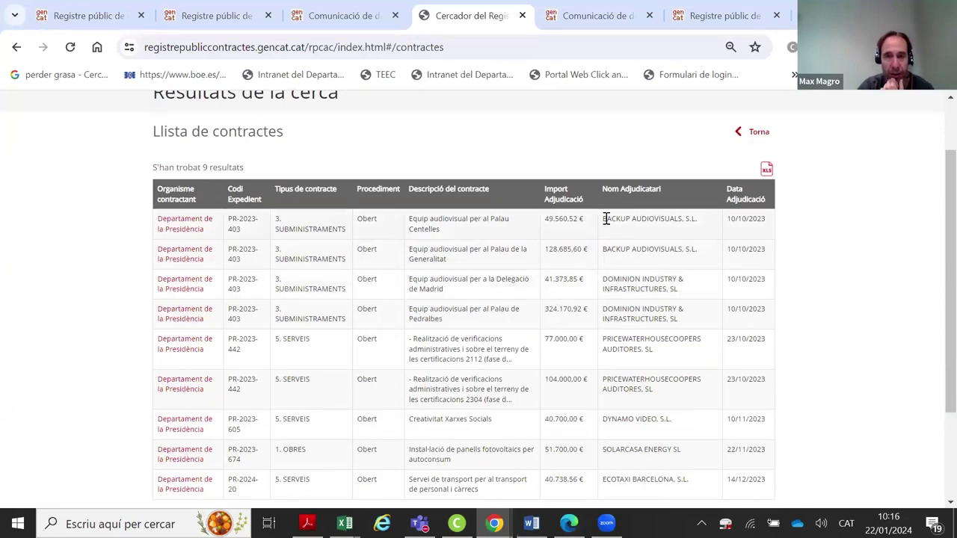
triple_click(636, 221)
scroll(668, 265, "down", 1)
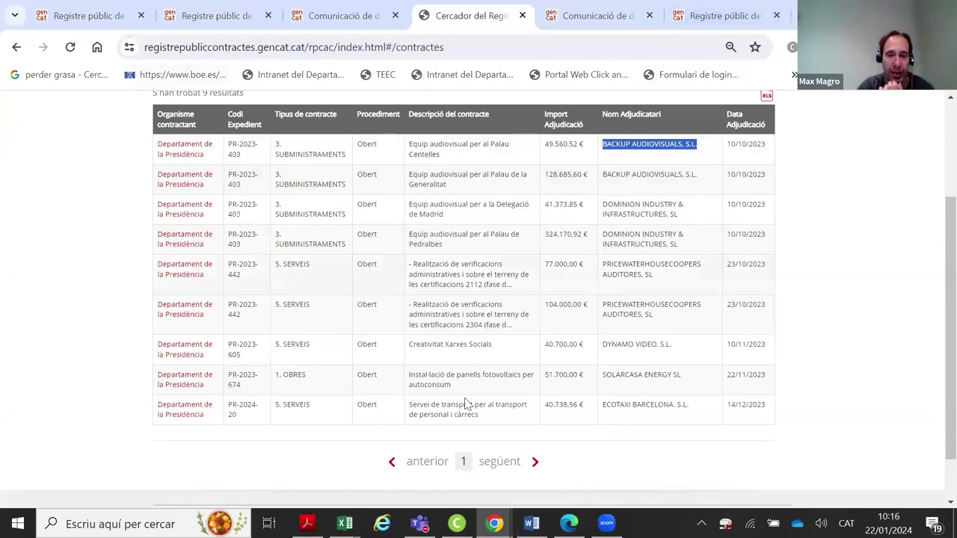
Switch to the carrega_contractes_menors workbook in Excel and look over the columns from CODI CPV to PAÍS ORIGEN DEL PRODUCTE
left_click(345, 524)
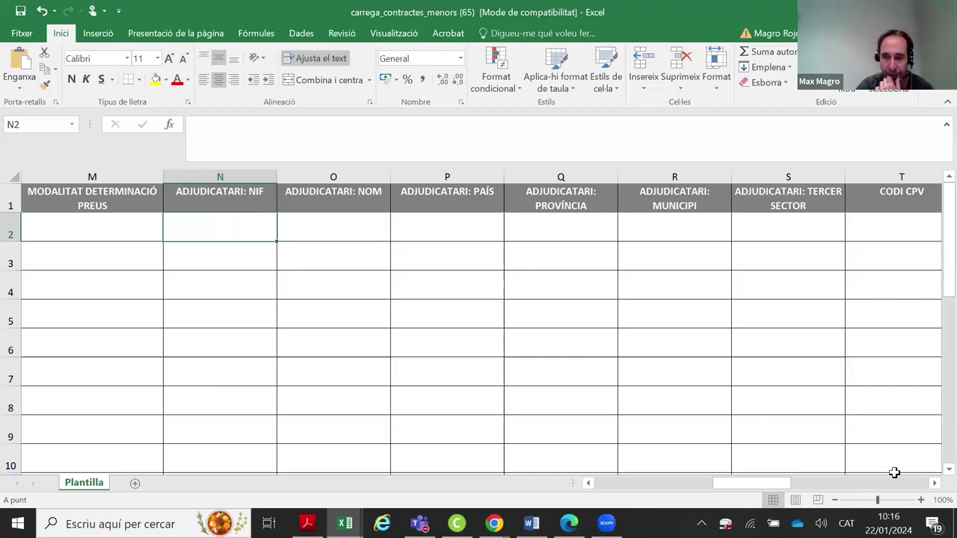
left_click(933, 484)
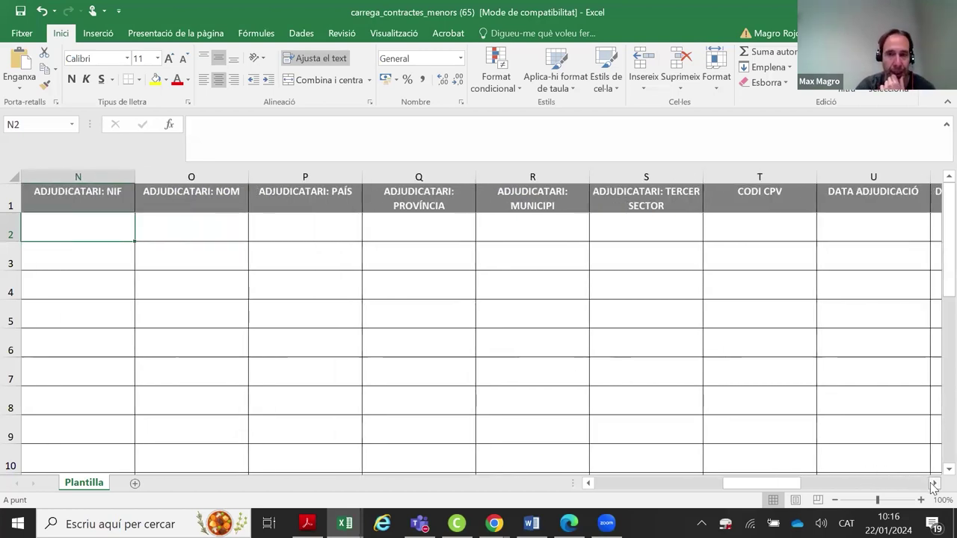
left_click(933, 484)
left_click(933, 484)
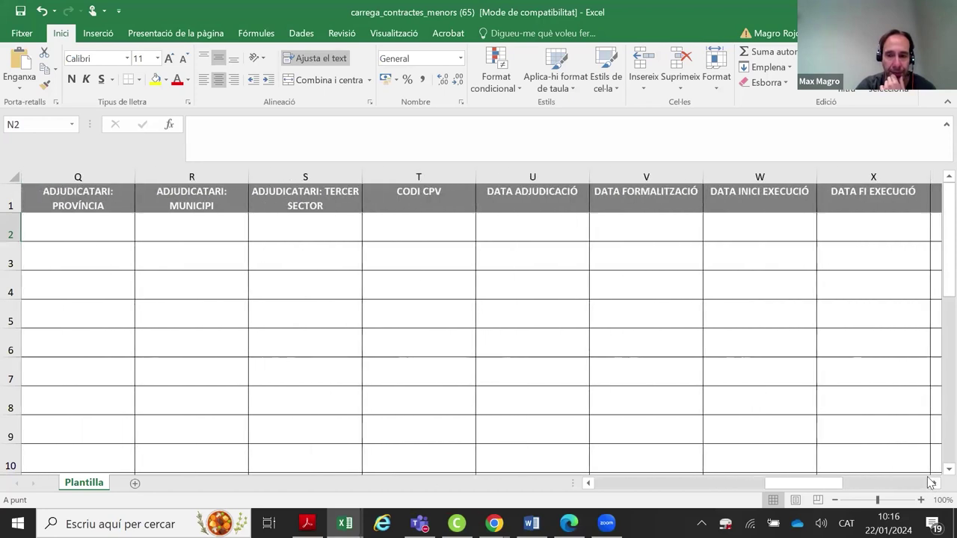
left_click(837, 484)
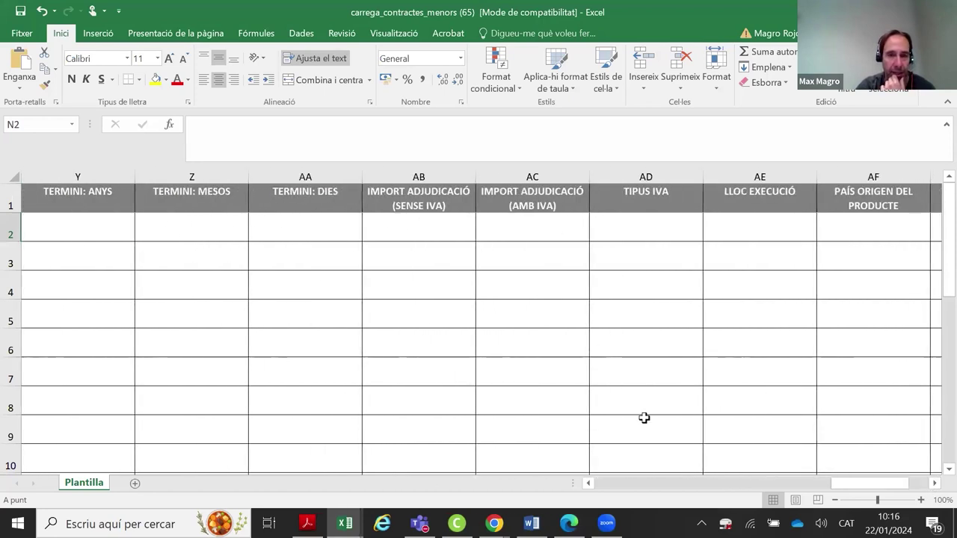
left_click_drag(831, 487, 773, 486)
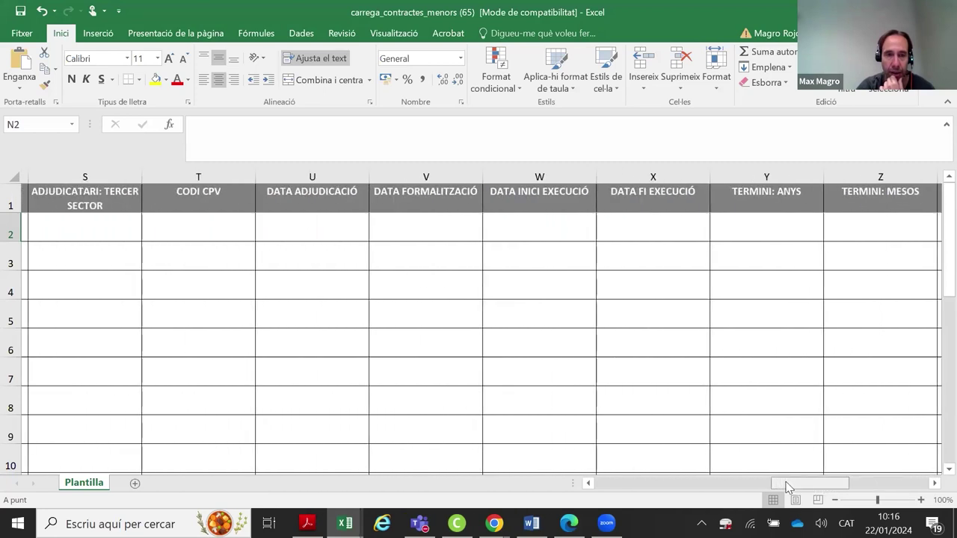
Go through the template's row 2 cells from CODI CPV and the award, formalisation and execution dates to TERMINI: ANYS
left_click(225, 223)
left_click(286, 217)
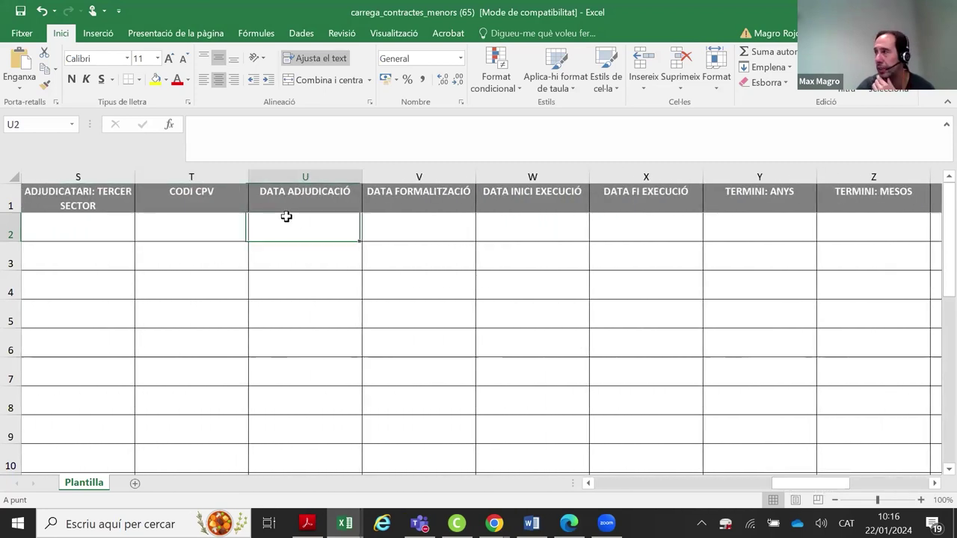
left_click(411, 231)
left_click(524, 228)
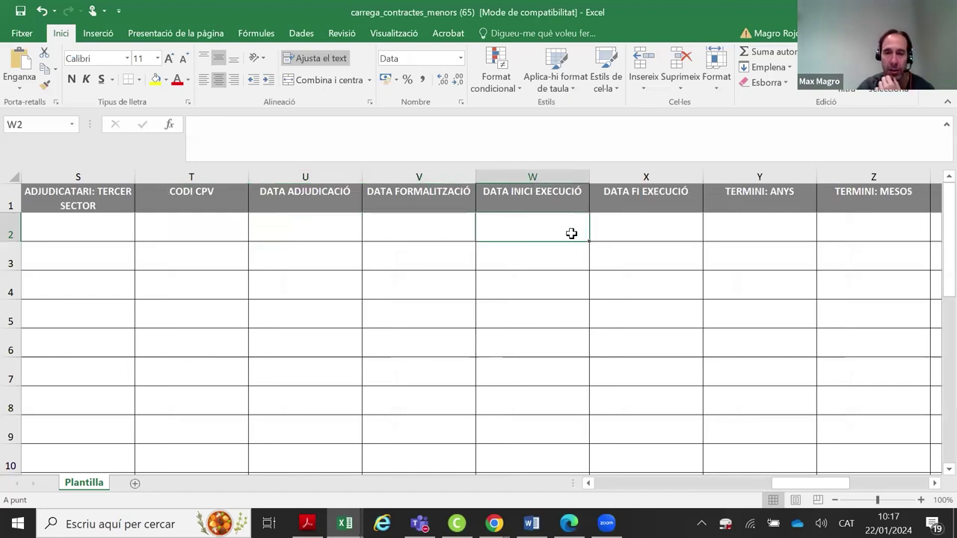
left_click(934, 484)
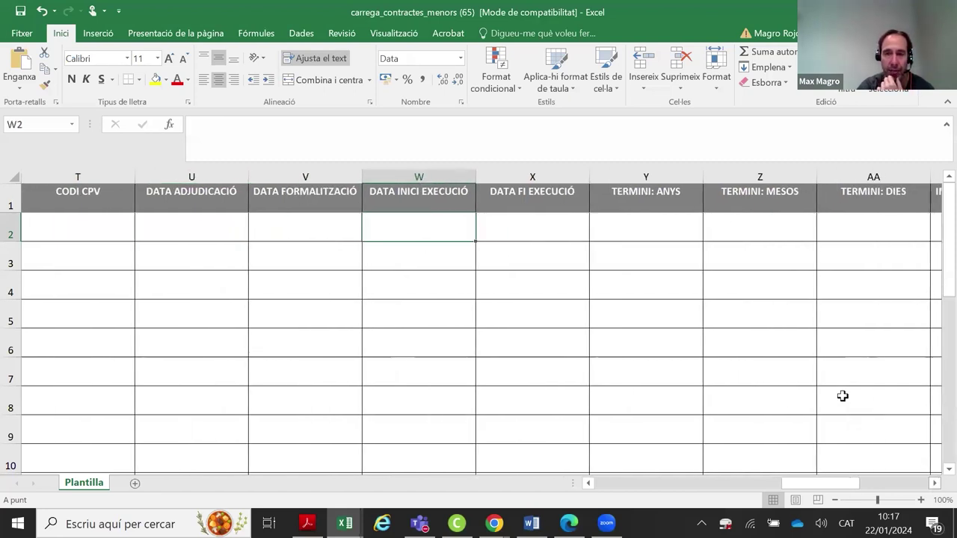
left_click(662, 233)
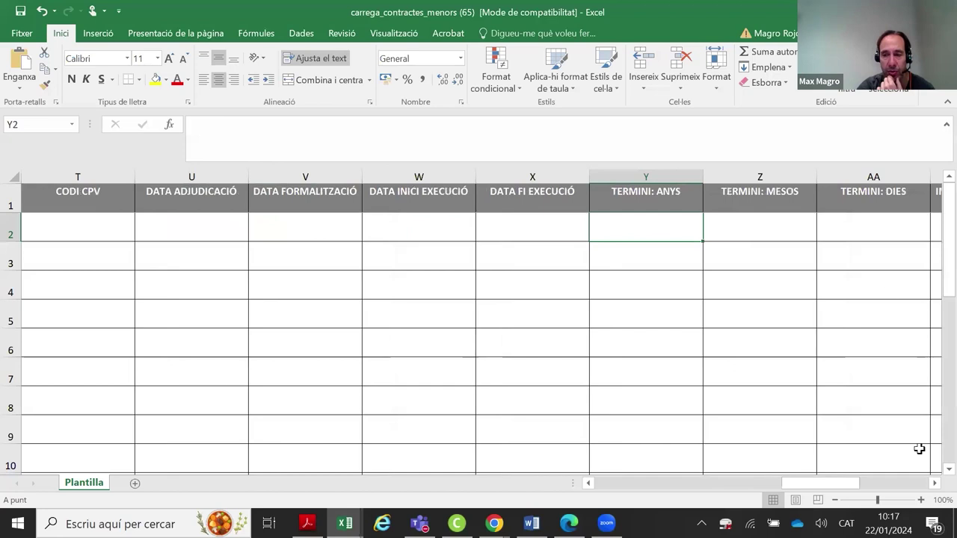
left_click(934, 483)
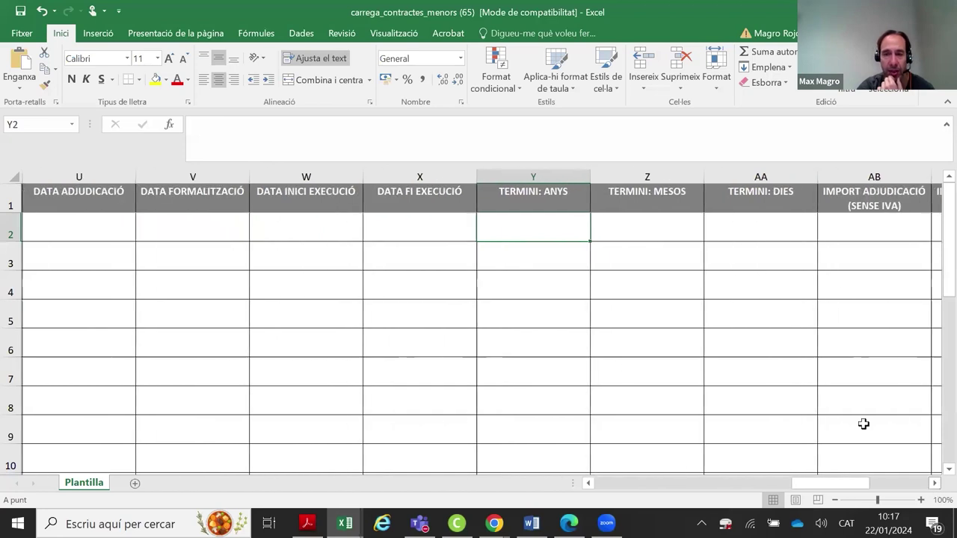
Compare the execution start and end date cells with the TERMINI cells for years, months and days in row 2
left_click(329, 231)
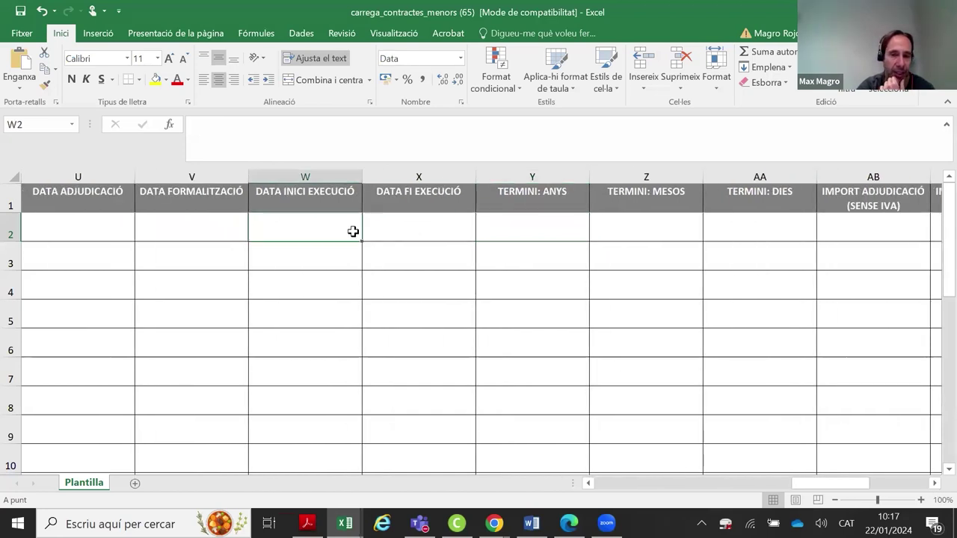
left_click(417, 232)
left_click_drag(523, 234, 750, 235)
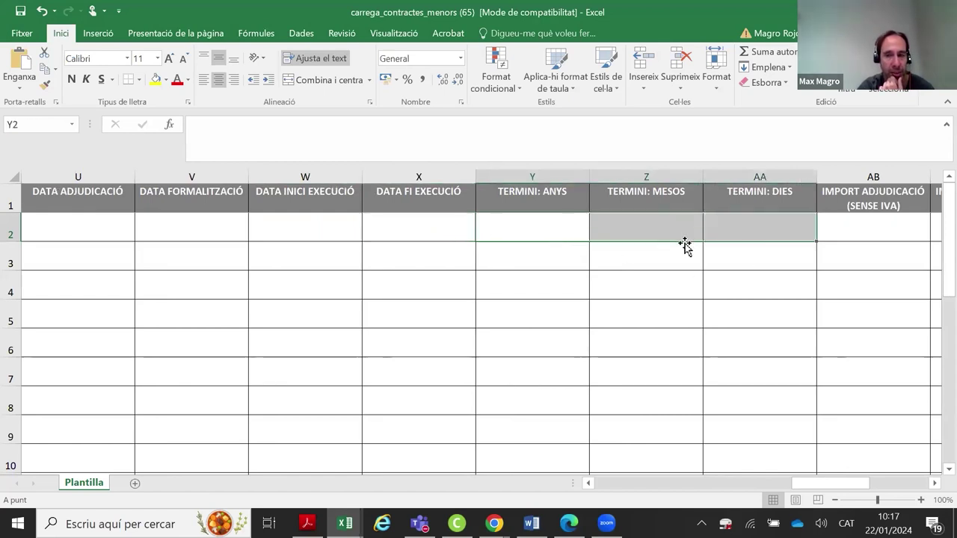
left_click(418, 230)
left_click(338, 227)
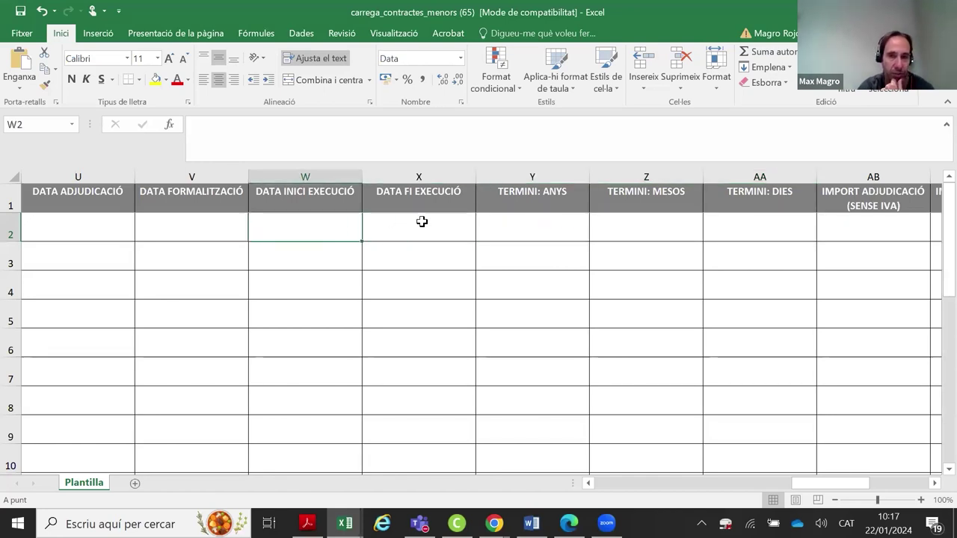
left_click(533, 220)
left_click(733, 224)
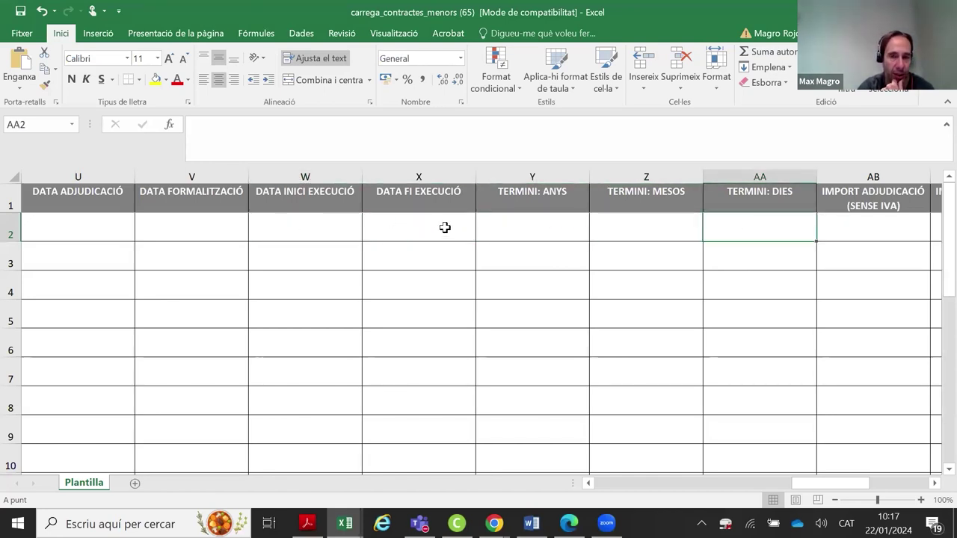
Check the options offered for LLOC EXECUCIÓ and PAÍS ORIGEN DEL PRODUCTE in row 2 without choosing any
left_click_drag(846, 485, 874, 486)
scroll(795, 352, "right", 1)
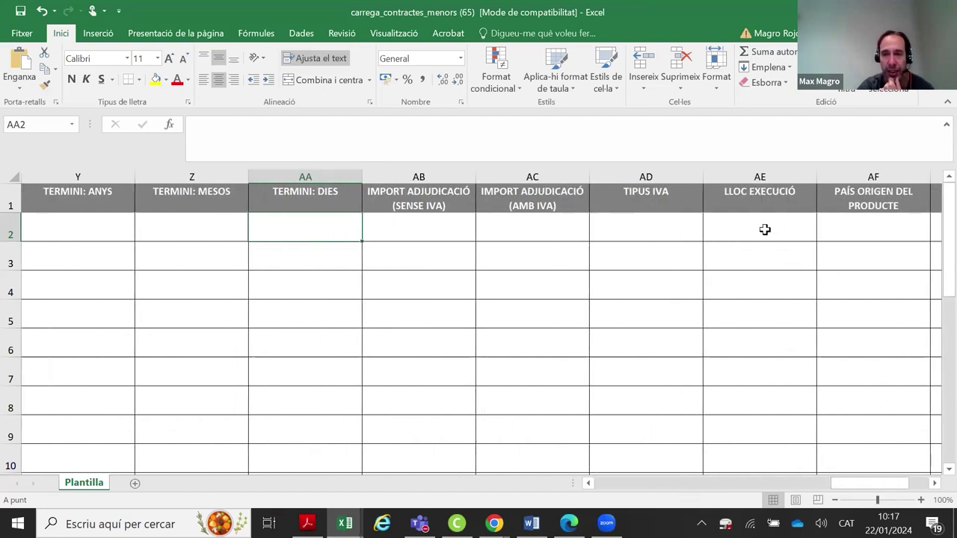
left_click(803, 235)
left_click(822, 235)
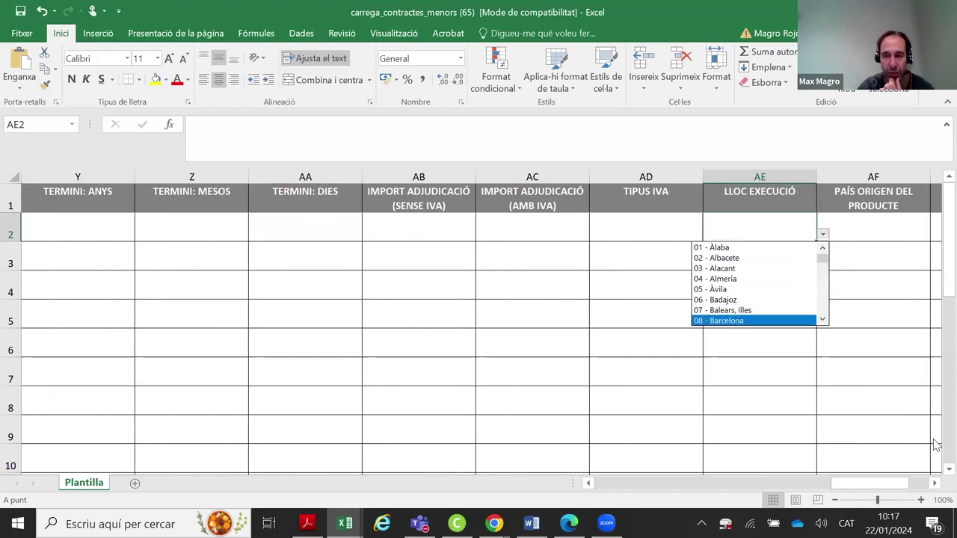
left_click(935, 483)
left_click(934, 483)
left_click(934, 483)
left_click(683, 238)
left_click(708, 236)
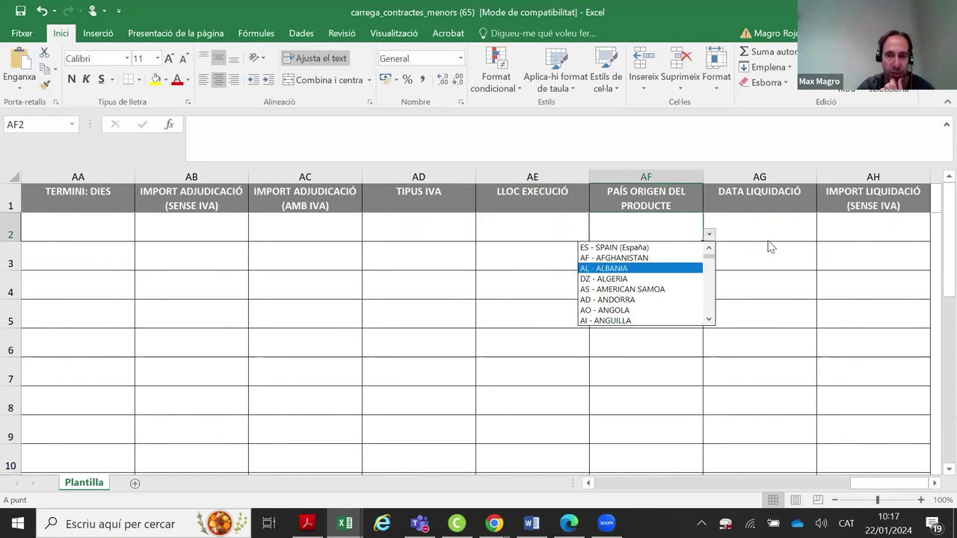
left_click(879, 434)
Highlight the DATA LIQUIDACIÓ and IMPORT LIQUIDACIÓ (SENSE IVA) columns, first together and finally one at a time
left_click_drag(756, 178, 823, 258)
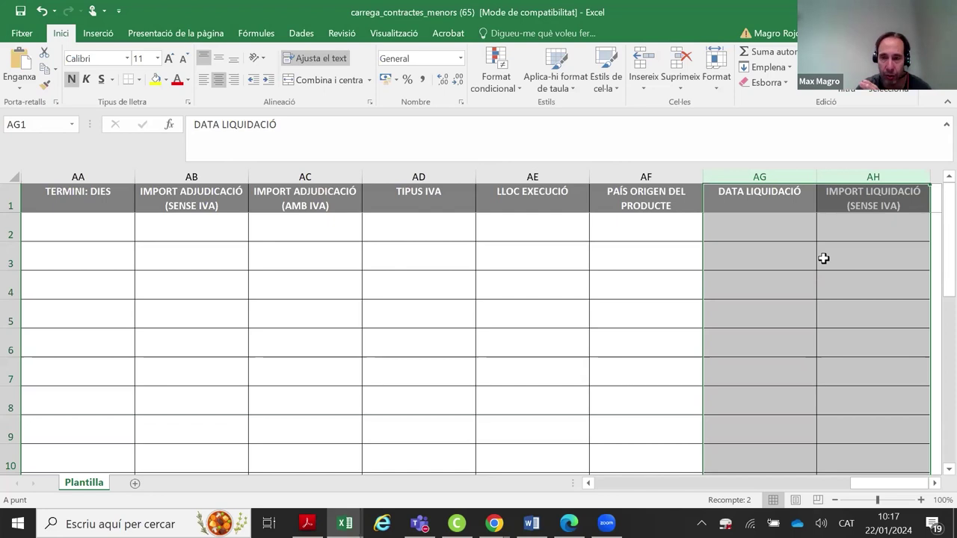
left_click(790, 234)
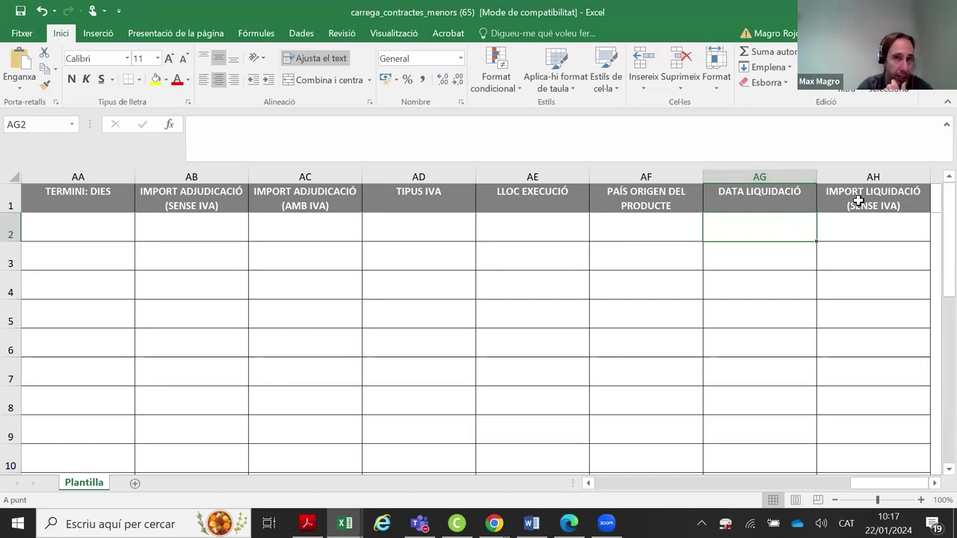
left_click_drag(797, 226, 867, 230)
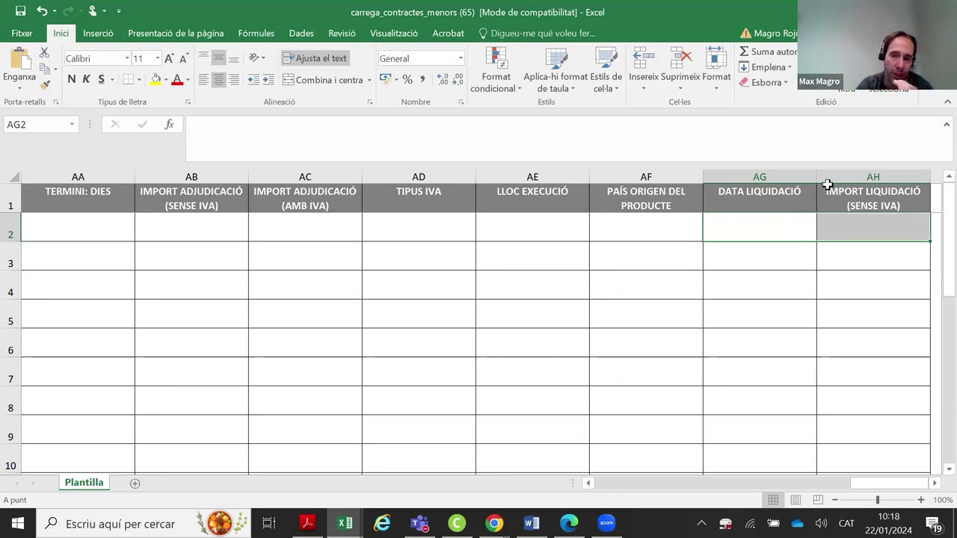
left_click_drag(817, 180, 821, 181)
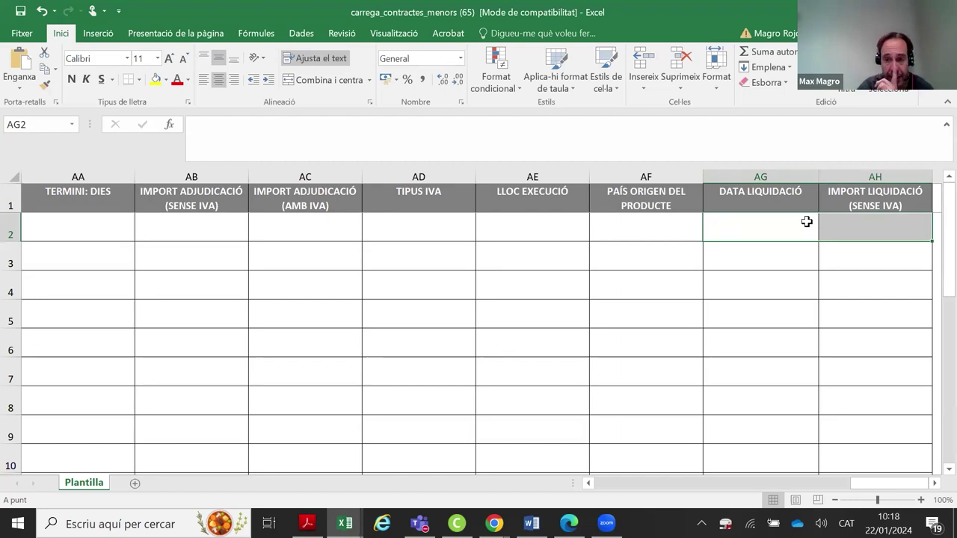
left_click(774, 174)
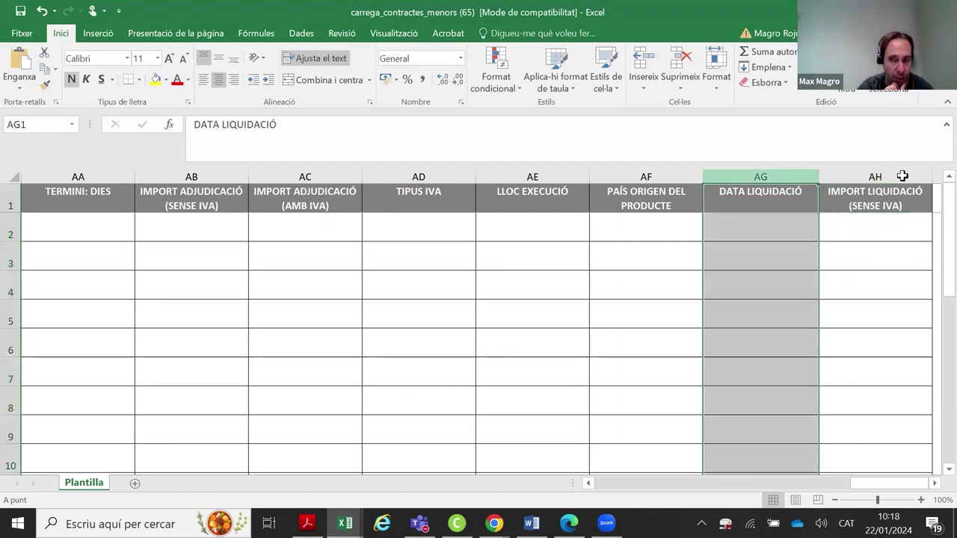
left_click(871, 177)
Point out the settlement date and settlement amount cells in rows 2 and 3, leaving them empty
left_click_drag(826, 218, 790, 229)
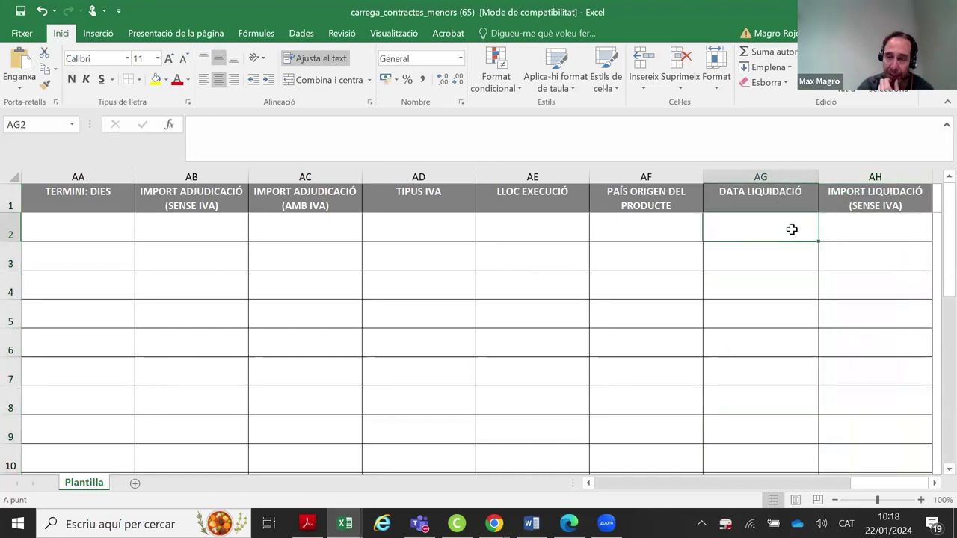
left_click(886, 227)
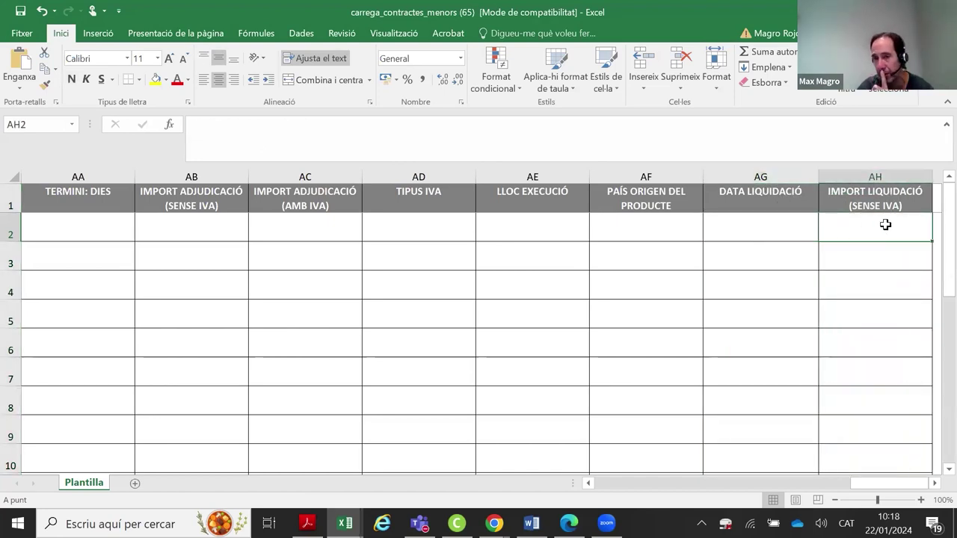
left_click(791, 227)
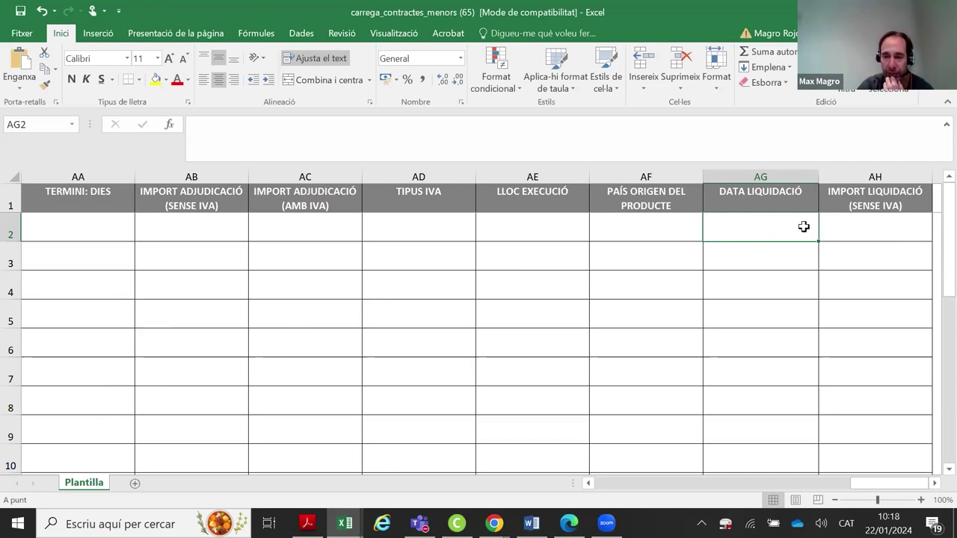
left_click_drag(792, 225, 822, 228)
left_click(776, 261)
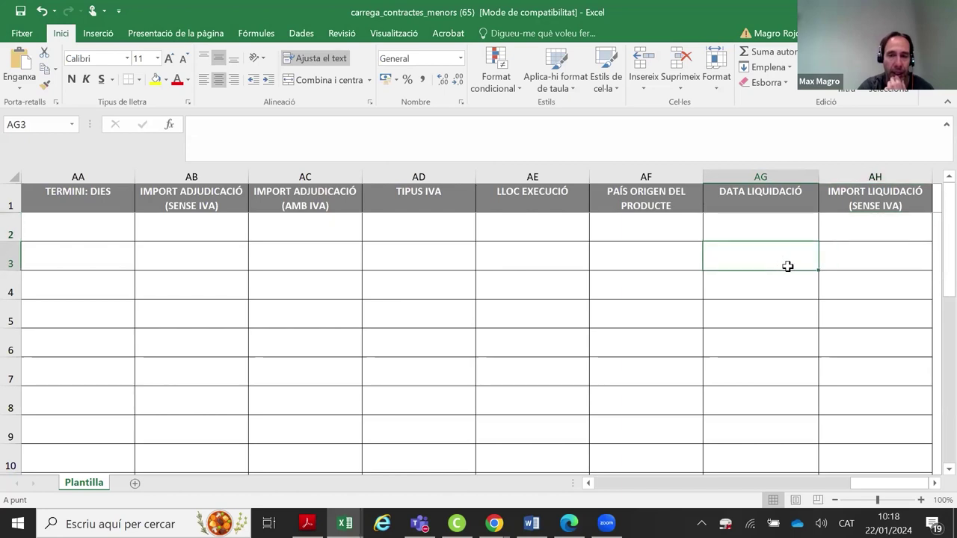
left_click(841, 261)
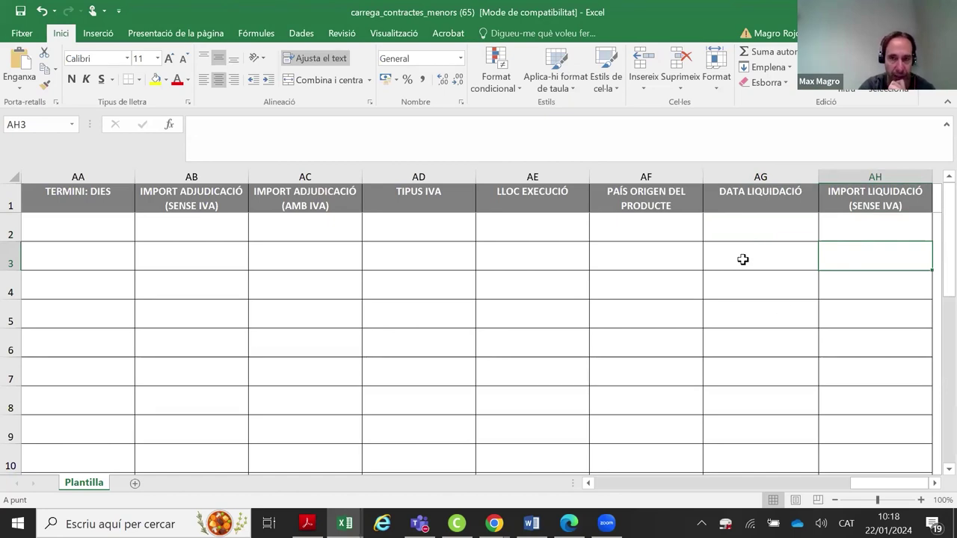
Close the carrega_contractes_menors (65) workbook without saving its changes and exit Excel
key("ctrl+w")
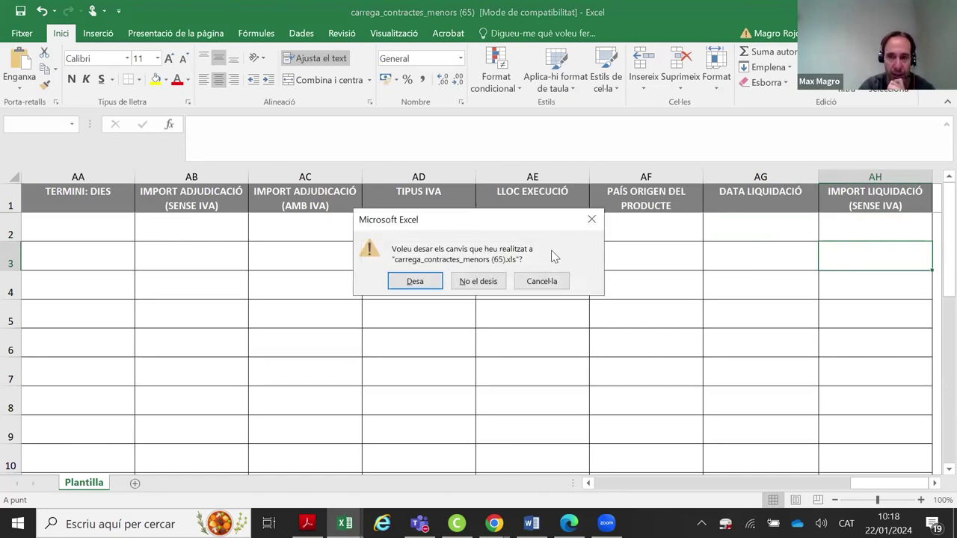
left_click(505, 280)
key("alt+F4")
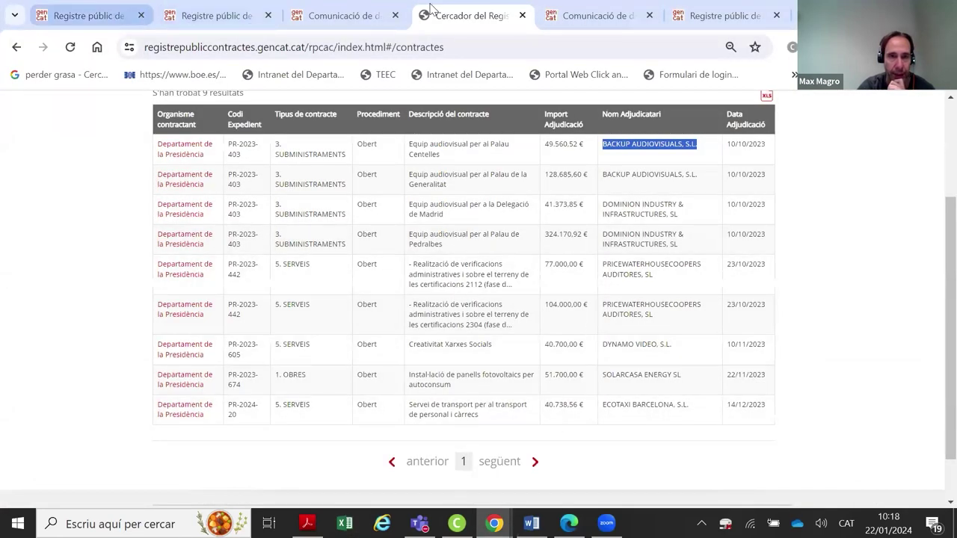
Return to the minor-contracts upload page in the browser and read the note about obtaining blank templates
left_click(104, 16)
scroll(350, 230, "down", 1)
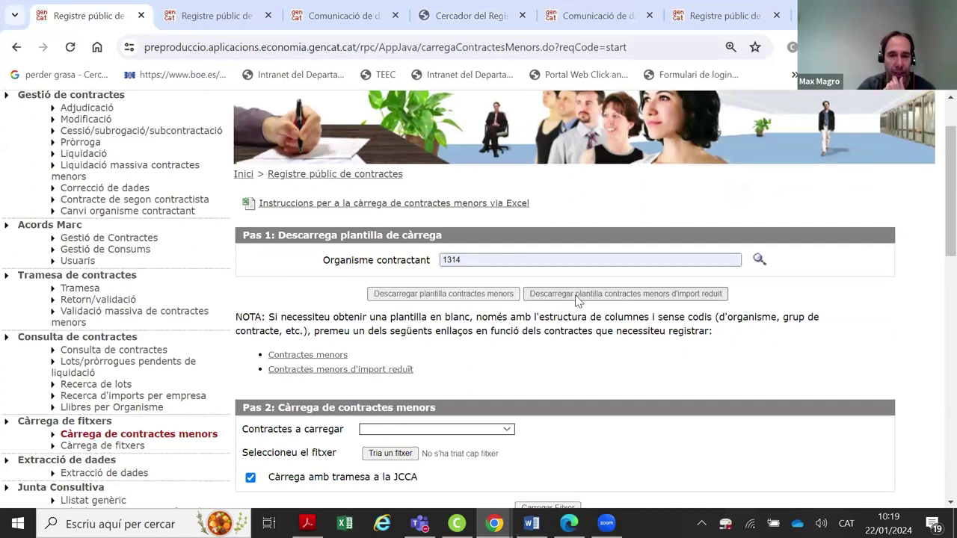
scroll(576, 299, "down", 1)
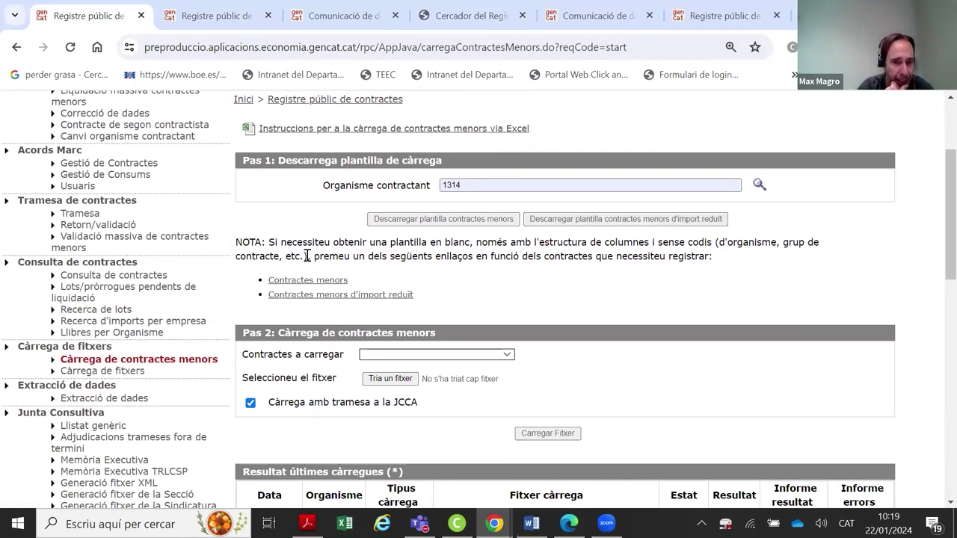
left_click_drag(250, 242, 513, 256)
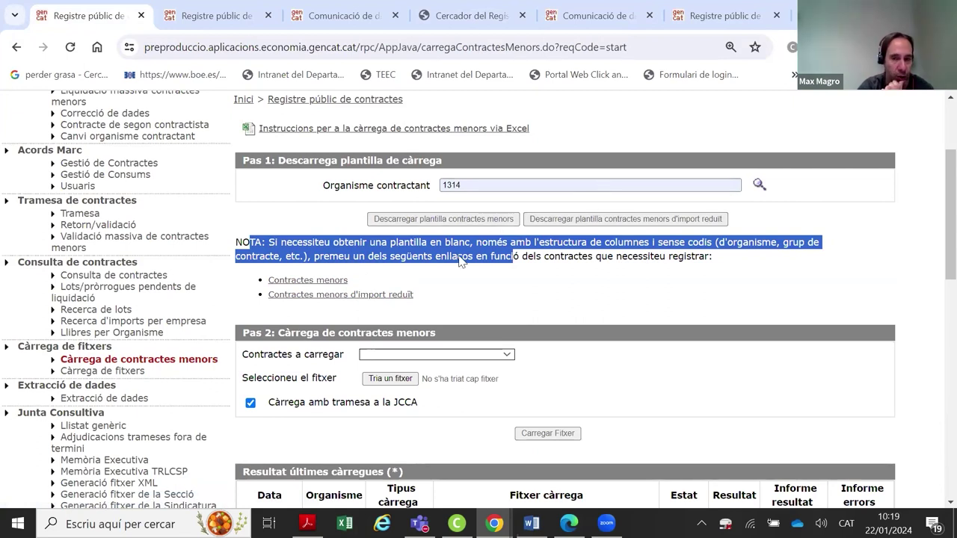
left_click(437, 288)
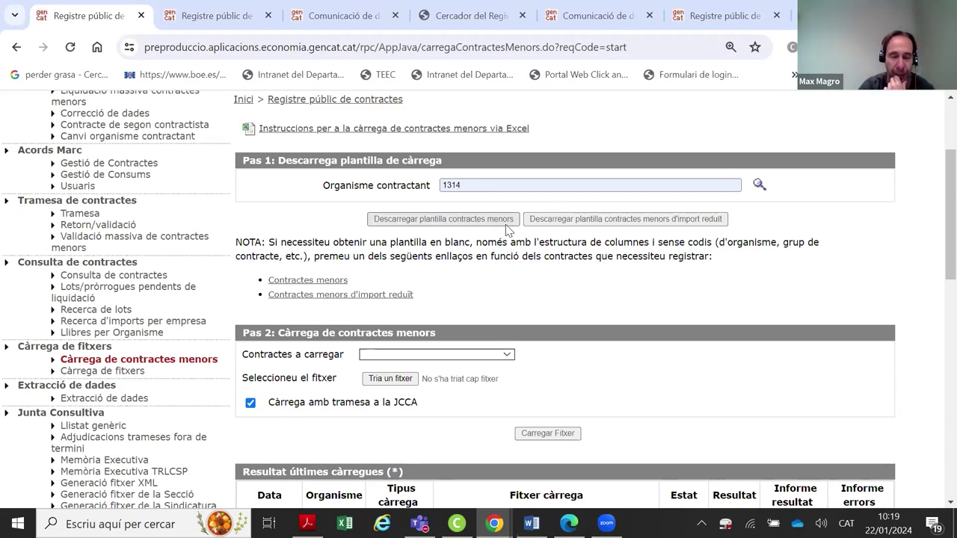
In the Pas 2 upload section, set the contracts to load to "Contractes menors"
scroll(513, 232, "down", 1)
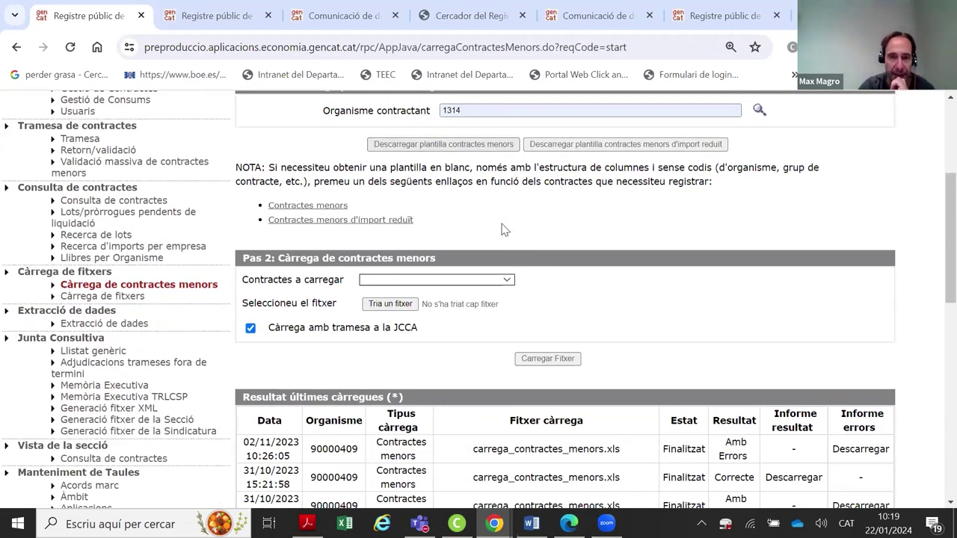
left_click_drag(243, 258, 431, 260)
scroll(471, 228, "down", 2)
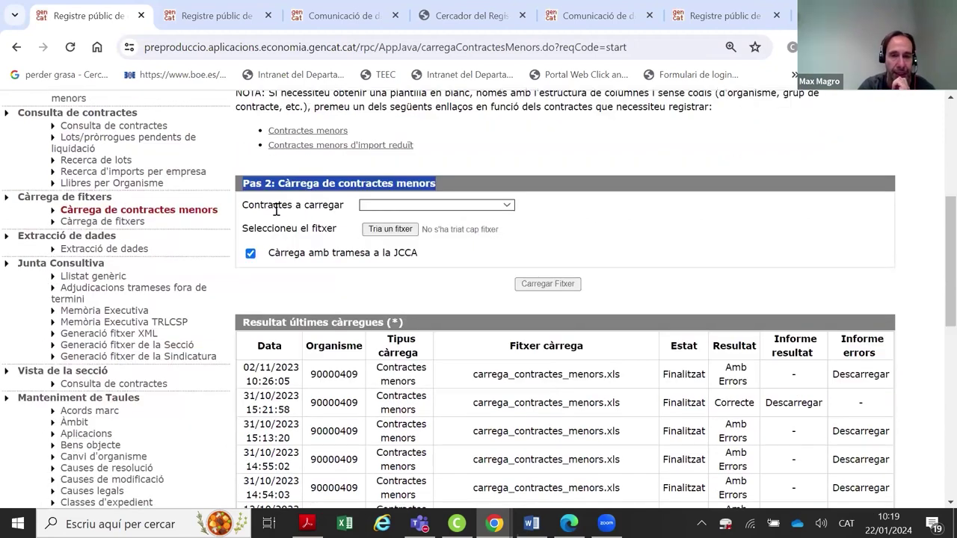
left_click(365, 207)
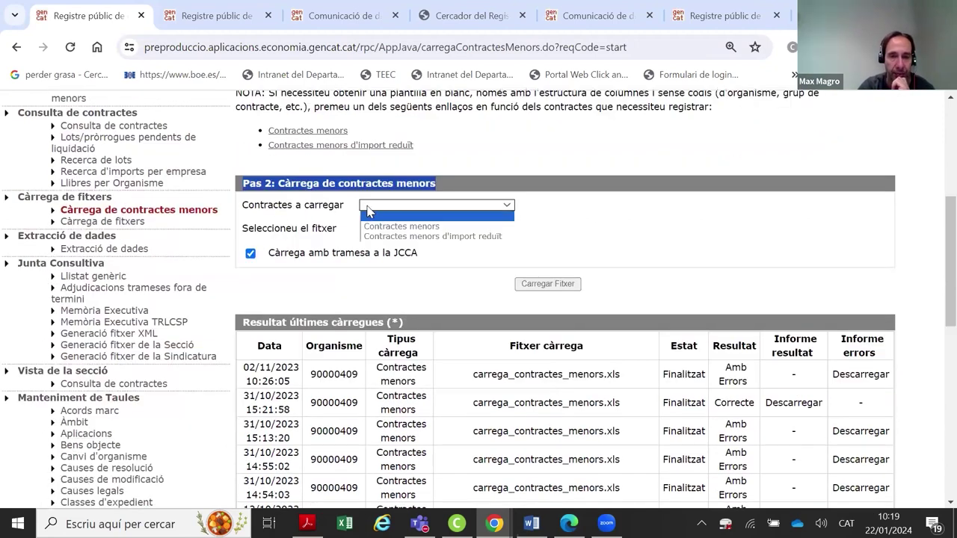
left_click(401, 225)
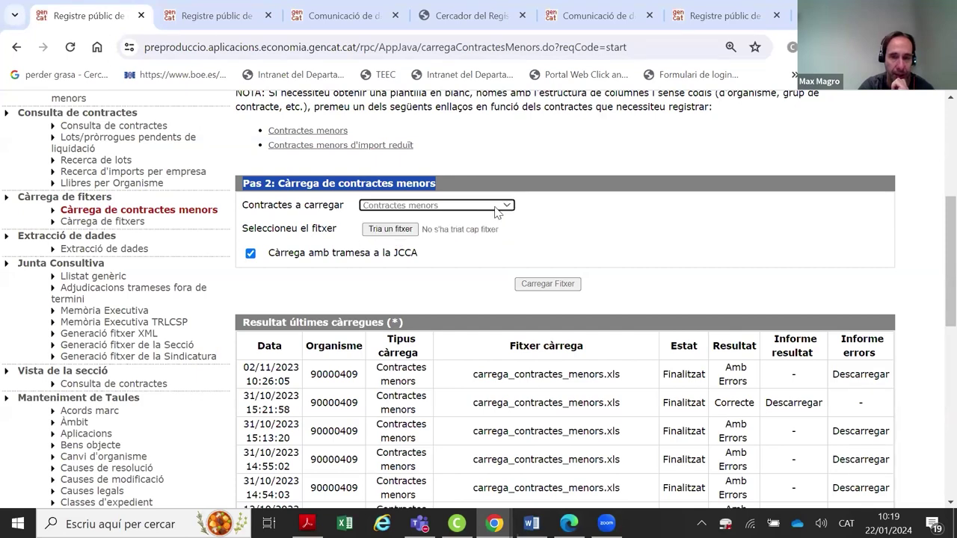
Choose the file "Còpia de RPC i PSCP 31122018 estimació (3)" from the Escriptori folder as the file to load
left_click(390, 231)
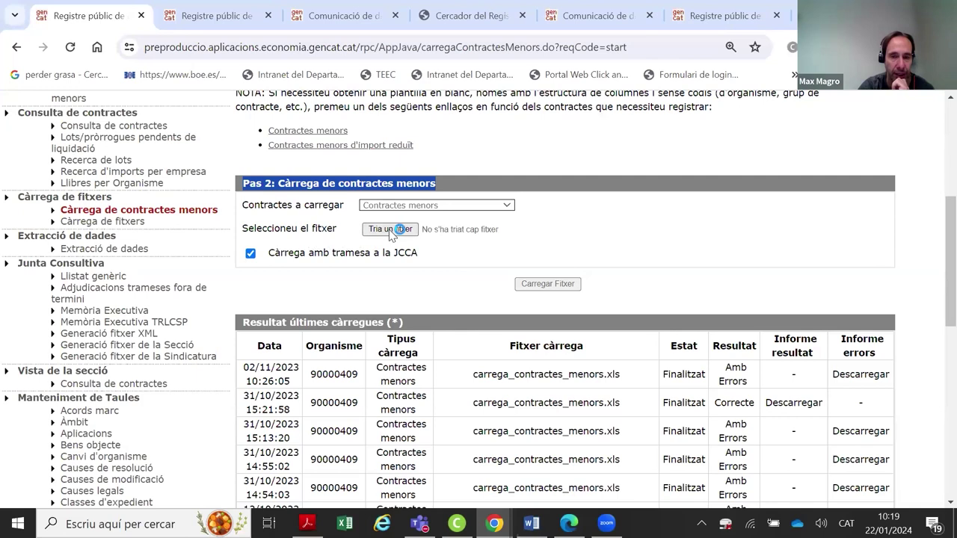
left_click(482, 164)
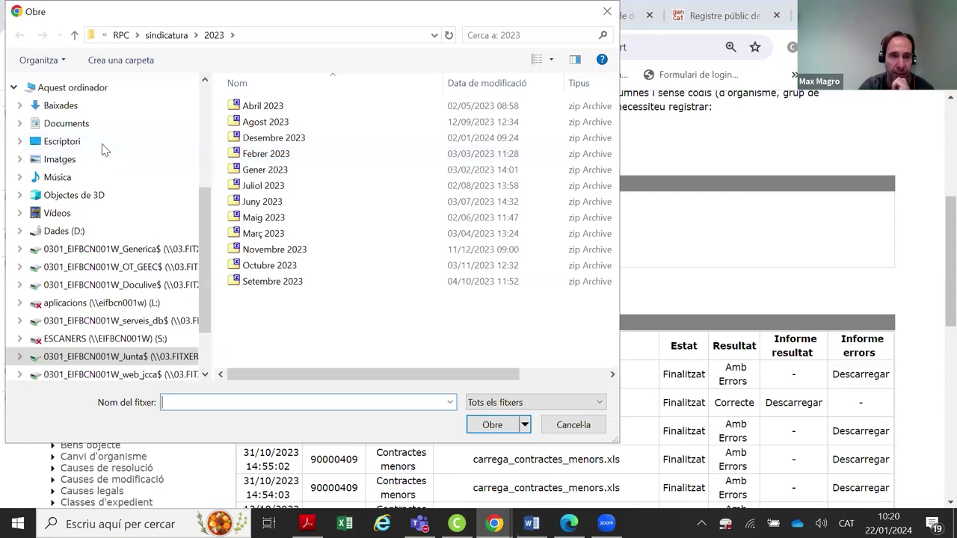
left_click(101, 144)
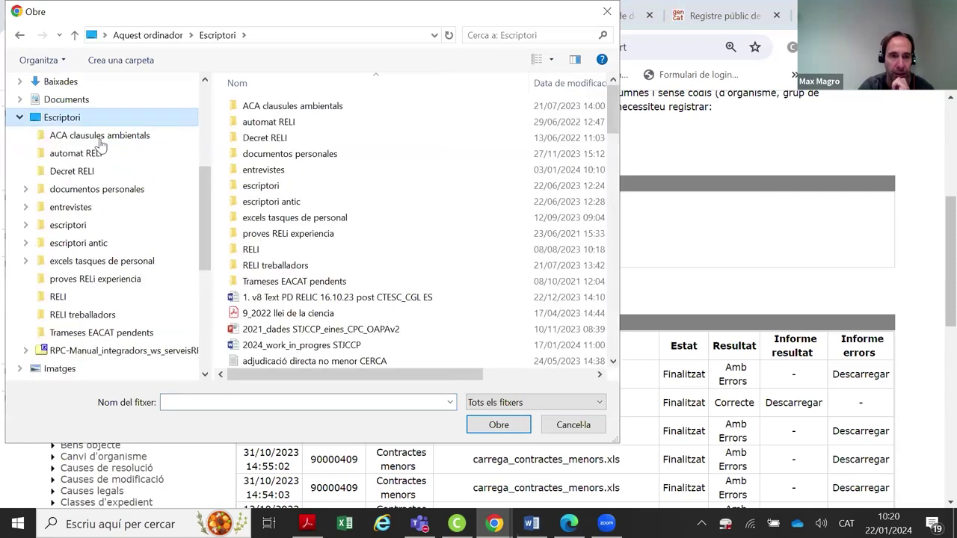
scroll(346, 152, "down", 6)
scroll(346, 151, "down", 5)
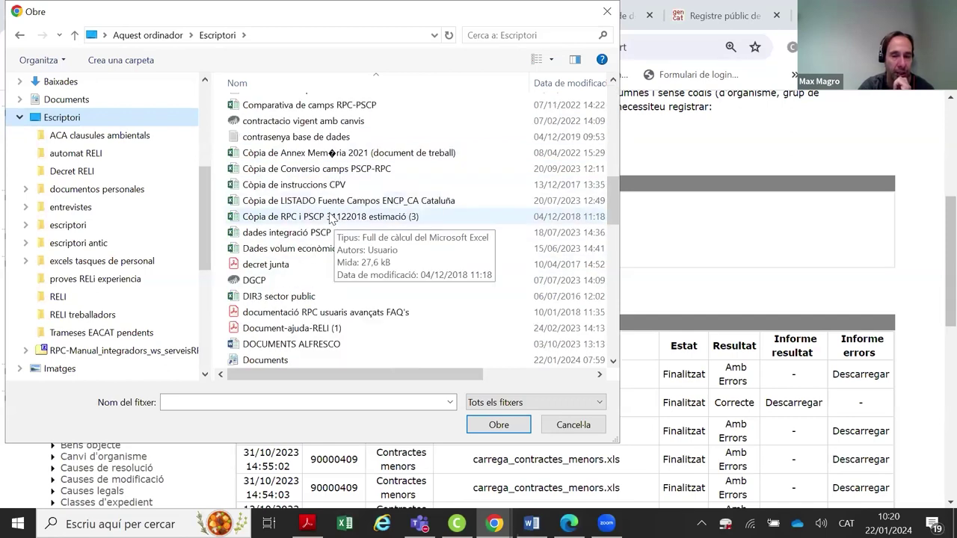
double_click(333, 216)
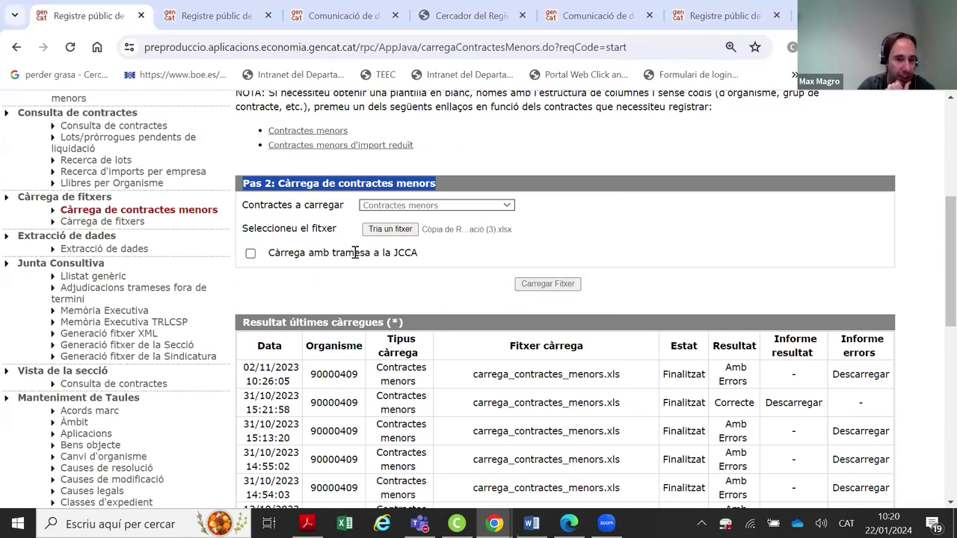
Turn off the "Càrrega amb tramesa a la JCCA" option for the upload
left_click(250, 255)
left_click(251, 255)
left_click(251, 255)
left_click(251, 254)
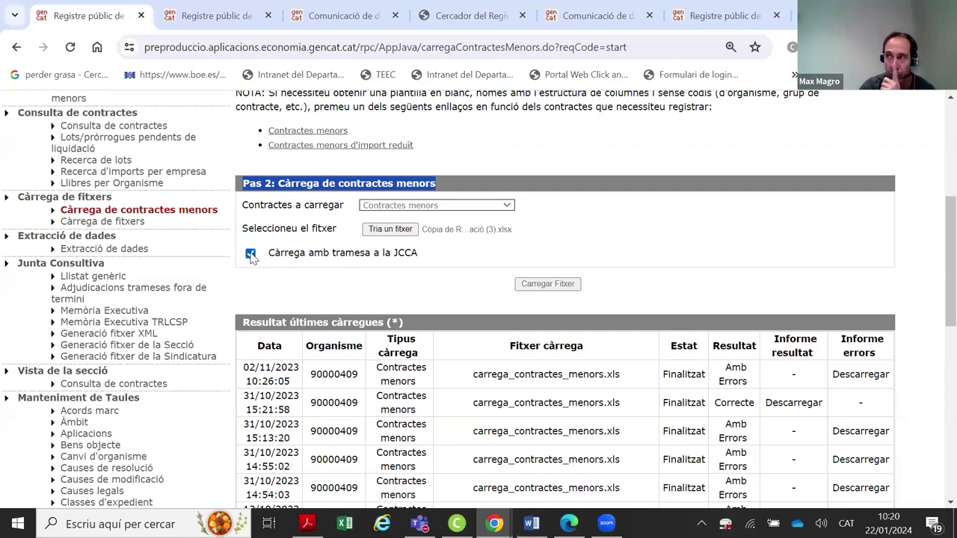
scroll(252, 258, "down", 1)
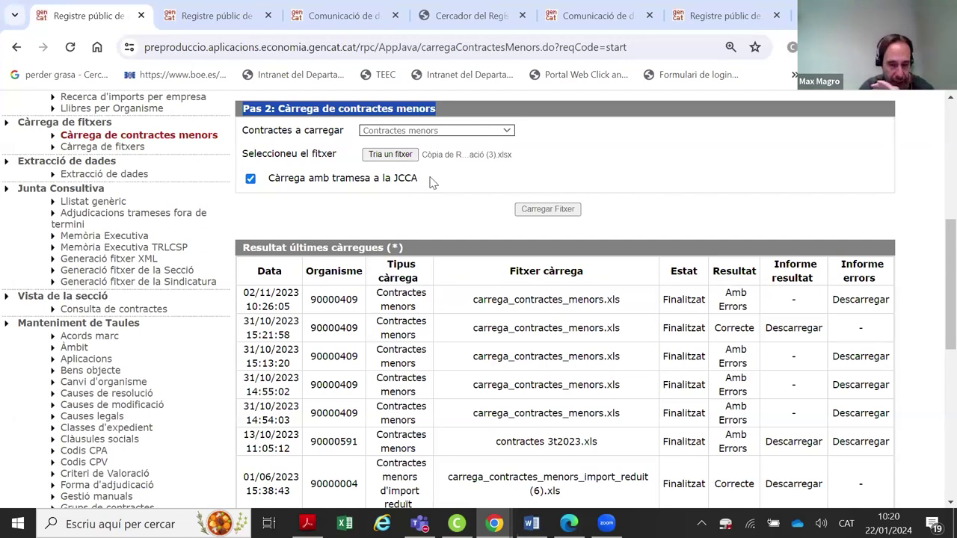
left_click(251, 179)
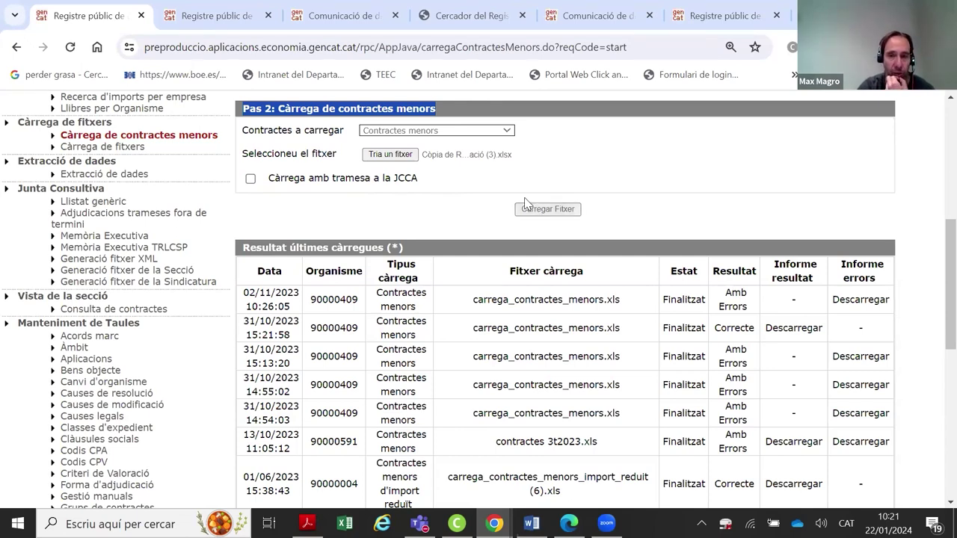
Examine the latest upload results table, including the date, organisation, load type, status, result and report columns
scroll(535, 212, "down", 1)
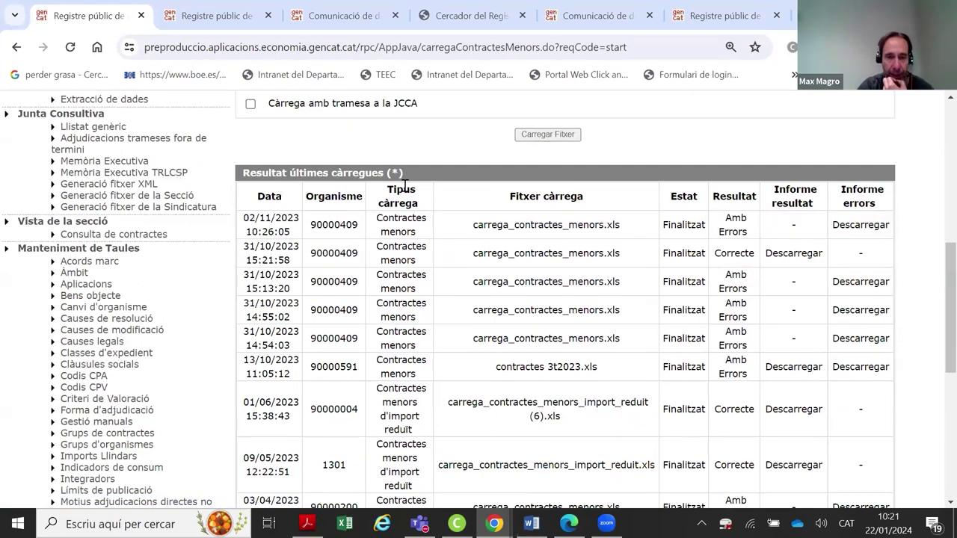
scroll(399, 186, "down", 1)
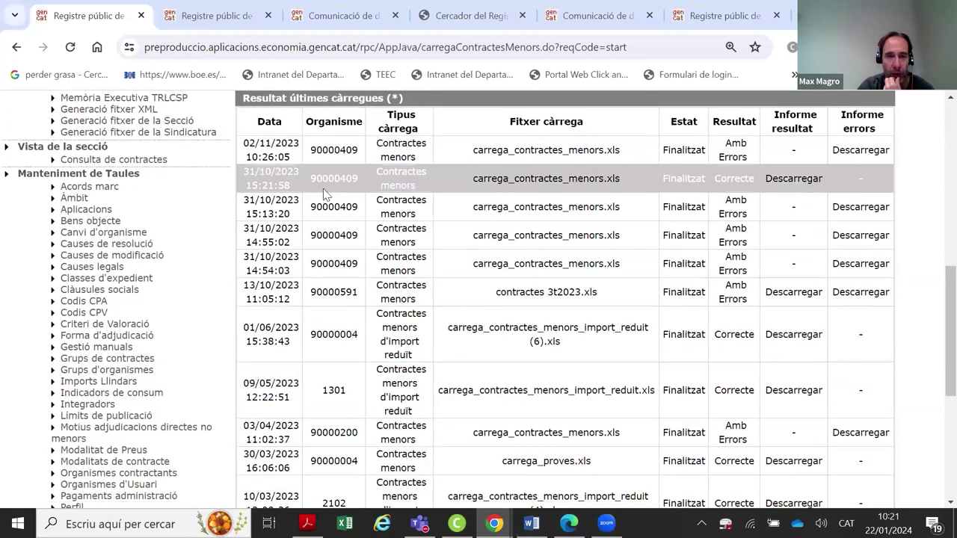
left_click_drag(291, 160, 249, 145)
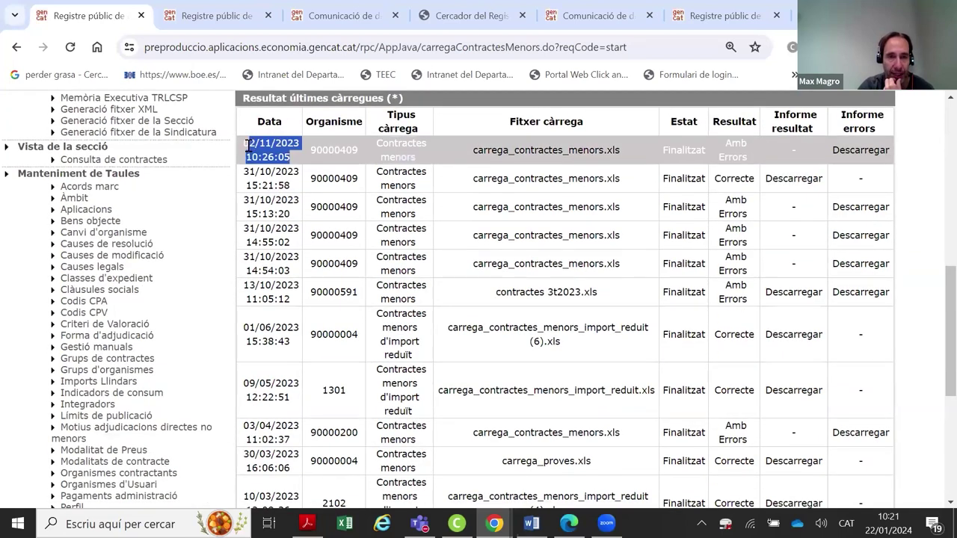
left_click_drag(361, 149, 310, 149)
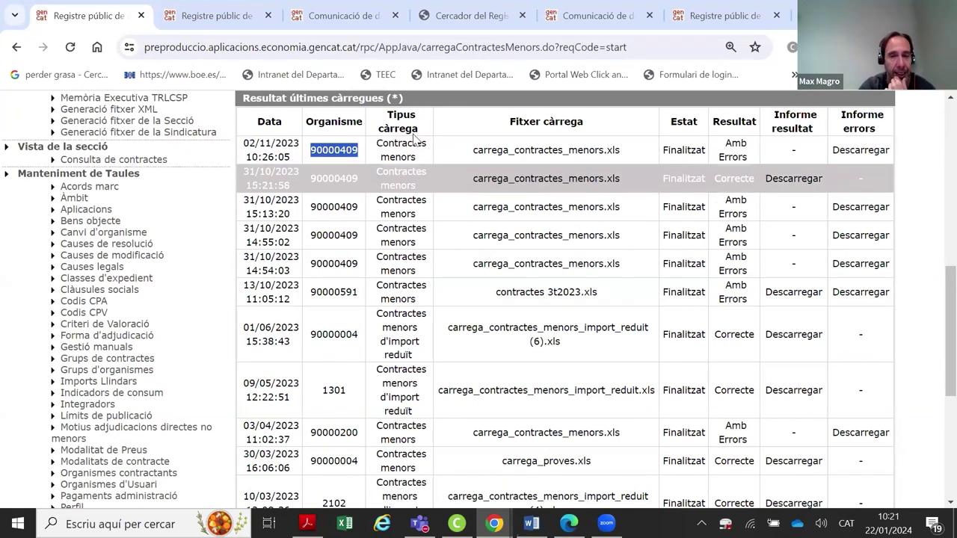
scroll(417, 166, "up", 1)
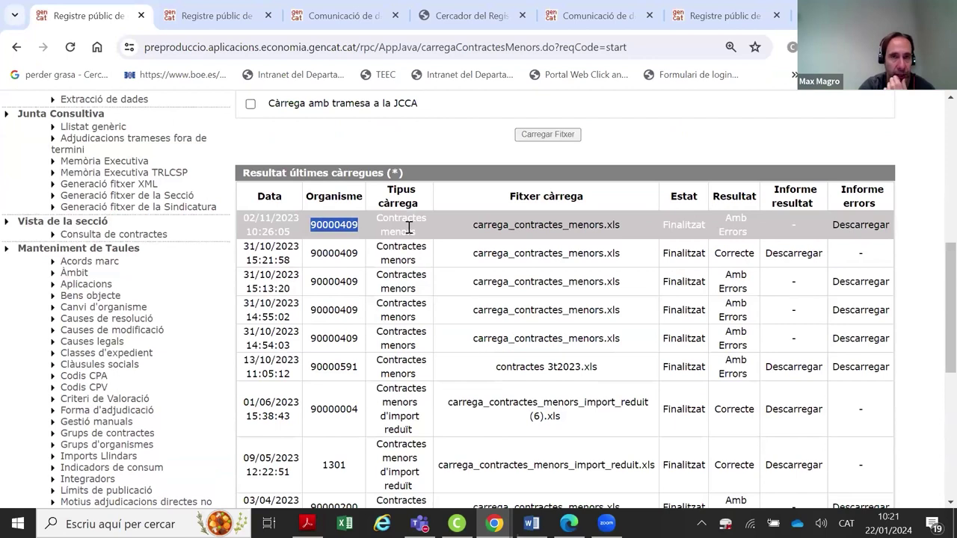
scroll(426, 269, "down", 1)
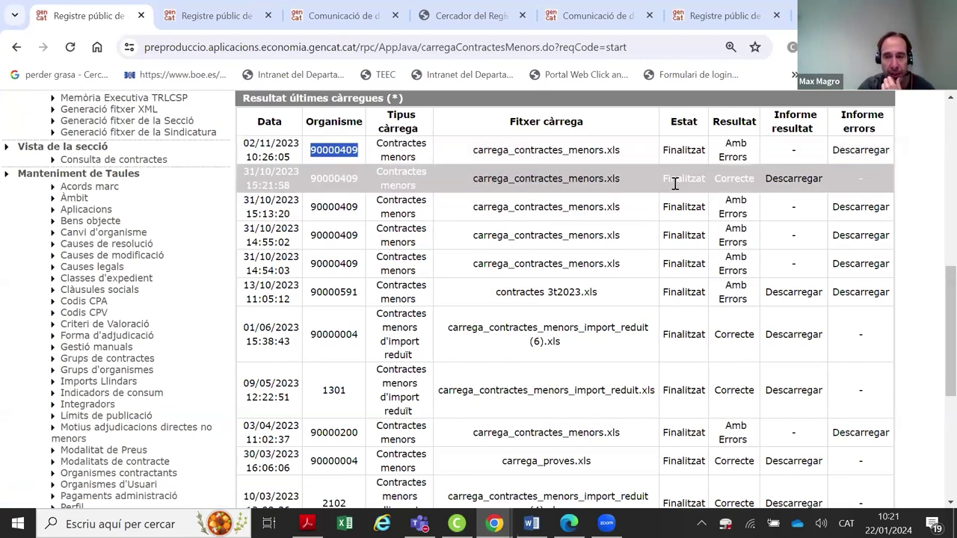
scroll(675, 184, "down", 1)
scroll(677, 187, "up", 2)
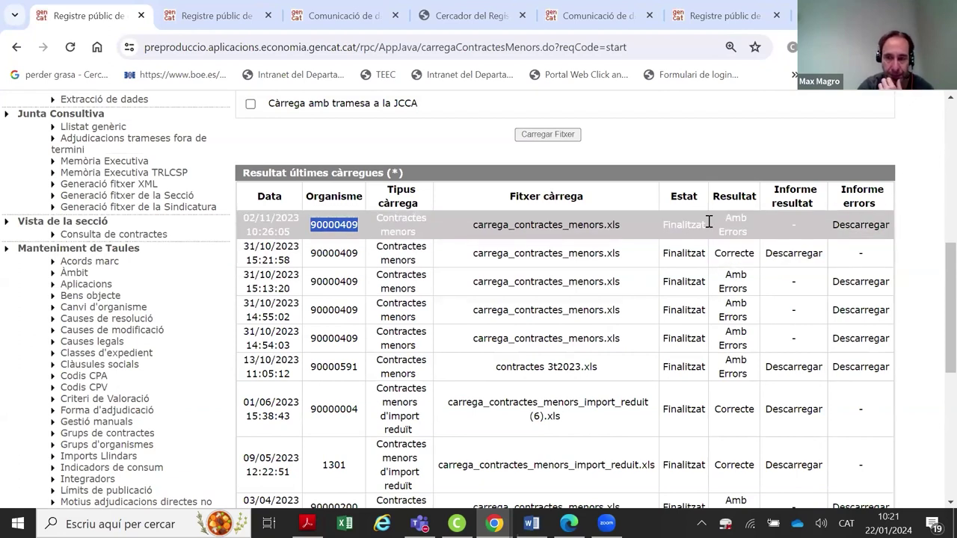
scroll(709, 221, "down", 1)
scroll(748, 217, "up", 1)
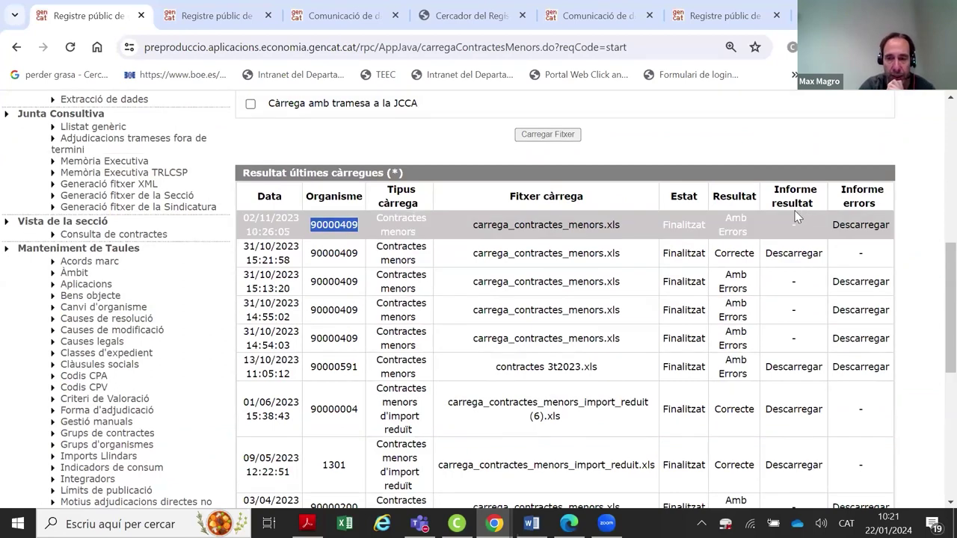
scroll(790, 213, "down", 2)
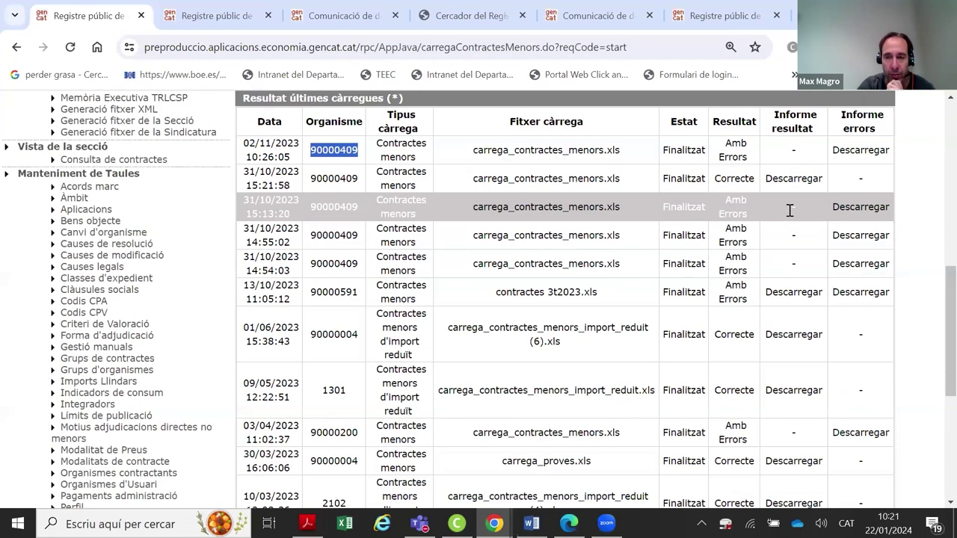
scroll(736, 314, "down", 2)
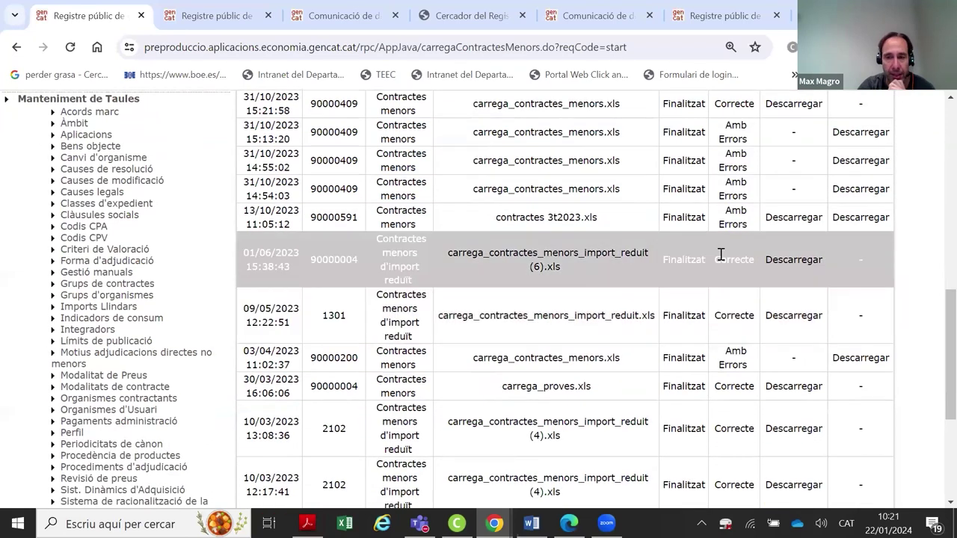
Download the result report for the correct reduced-amount upload dated 01/06/2023 15:38:43 and open it in Excel
left_click_drag(714, 260, 755, 262)
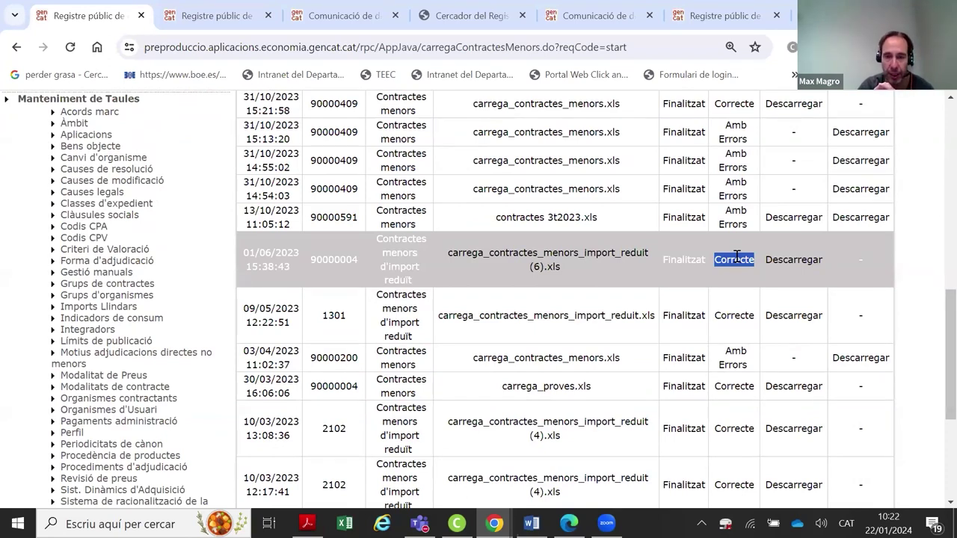
scroll(872, 264, "up", 1)
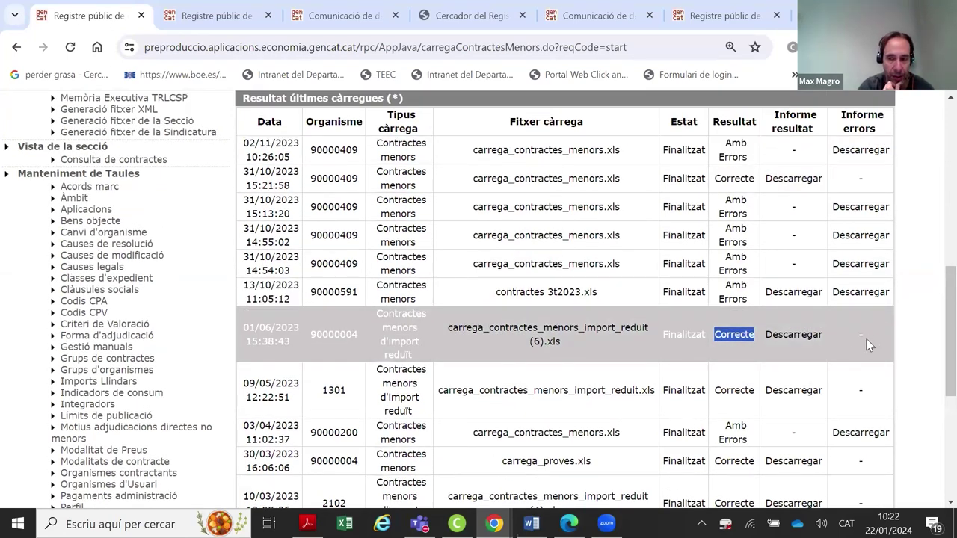
left_click(811, 336)
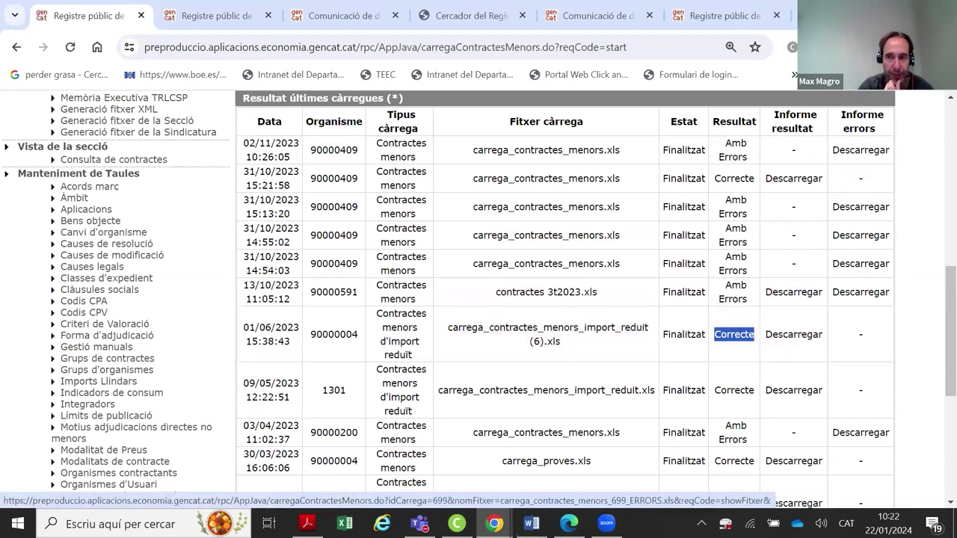
left_click(697, 132)
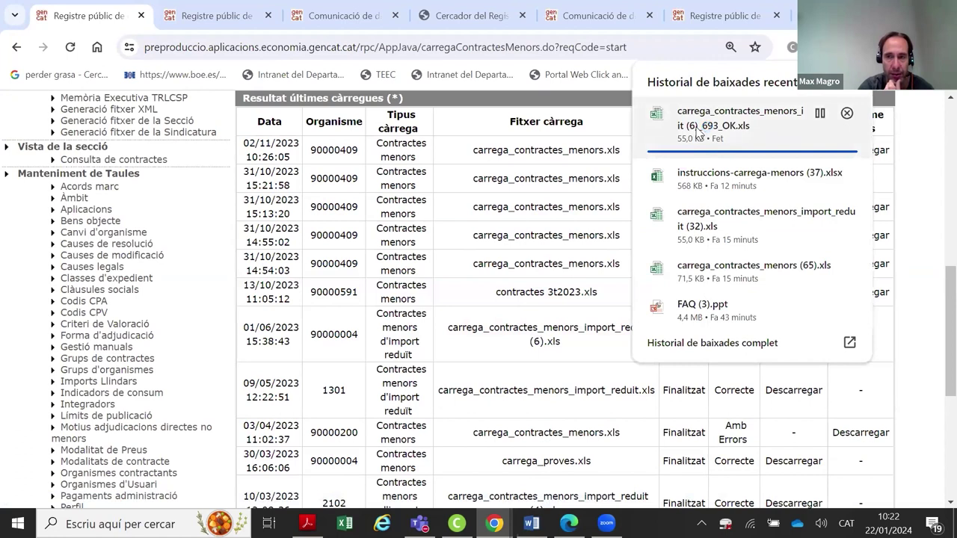
left_click(697, 131)
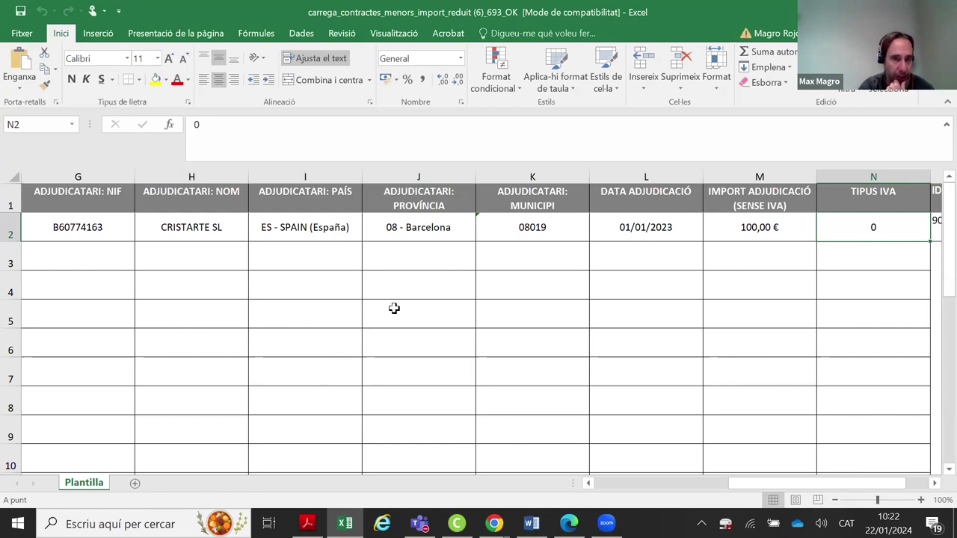
Widen the IDENTIFICADOR column O so its contract identifier fits, and select the whole column
left_click_drag(818, 484, 880, 490)
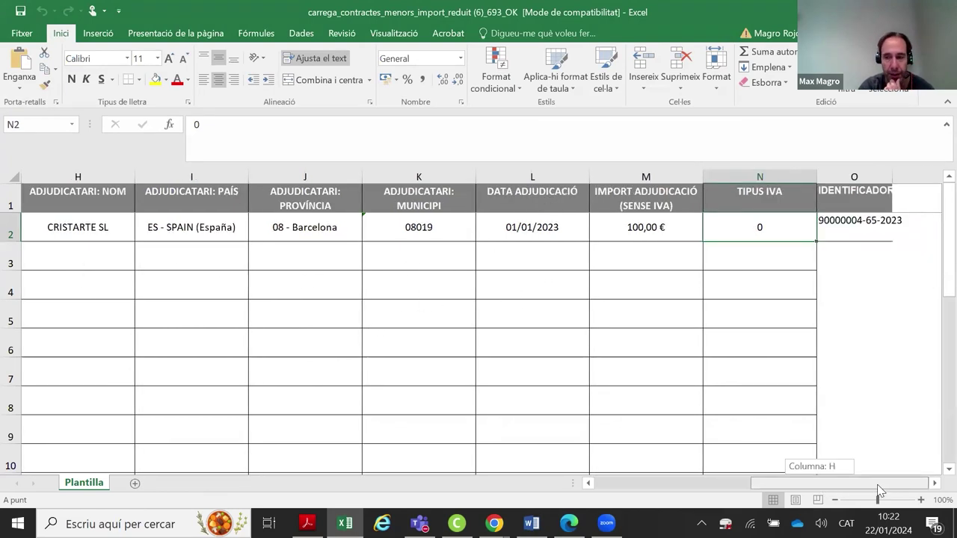
left_click_drag(894, 177, 913, 177)
left_click(866, 174)
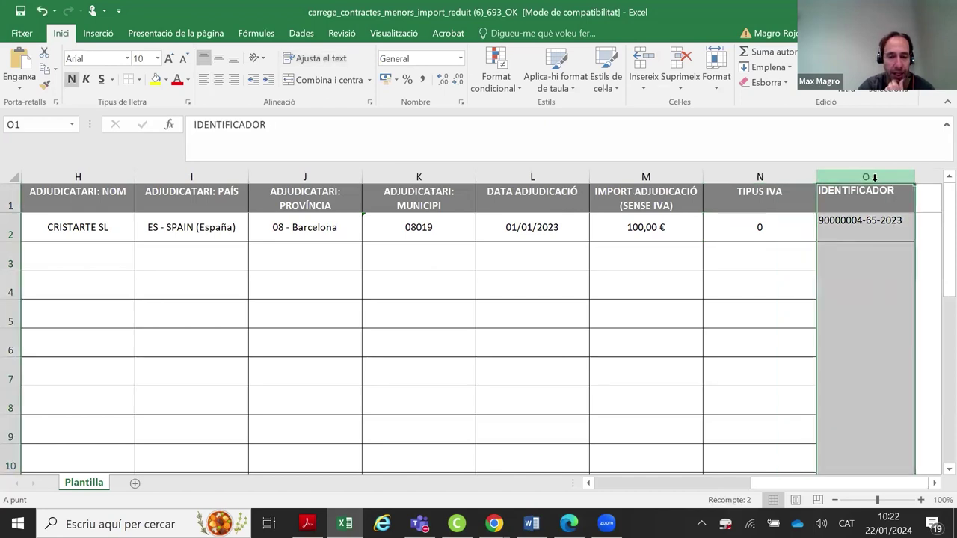
Switch to the contracts registry in Chrome and open the Correcció de dades form in the second registry tab
left_click(869, 227)
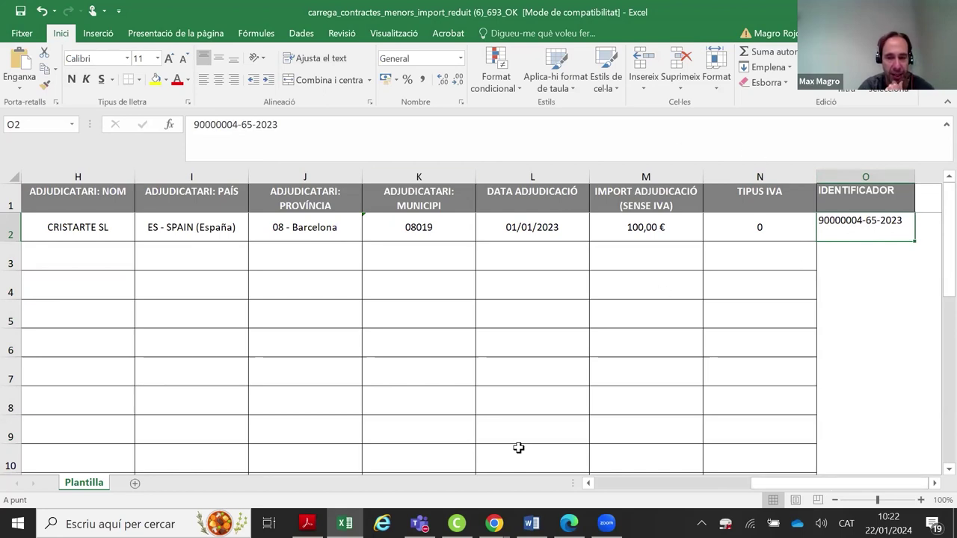
mouse_move(494, 523)
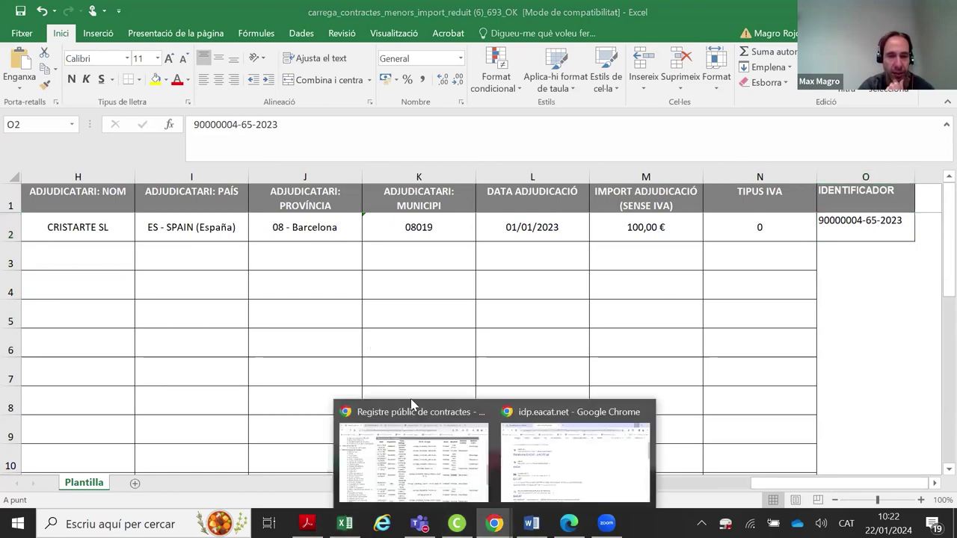
left_click(428, 438)
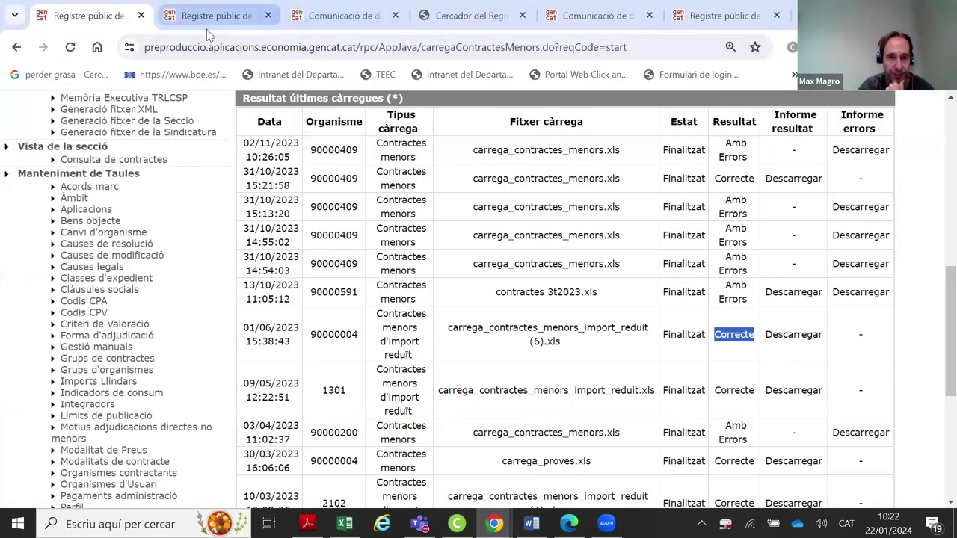
left_click(245, 25)
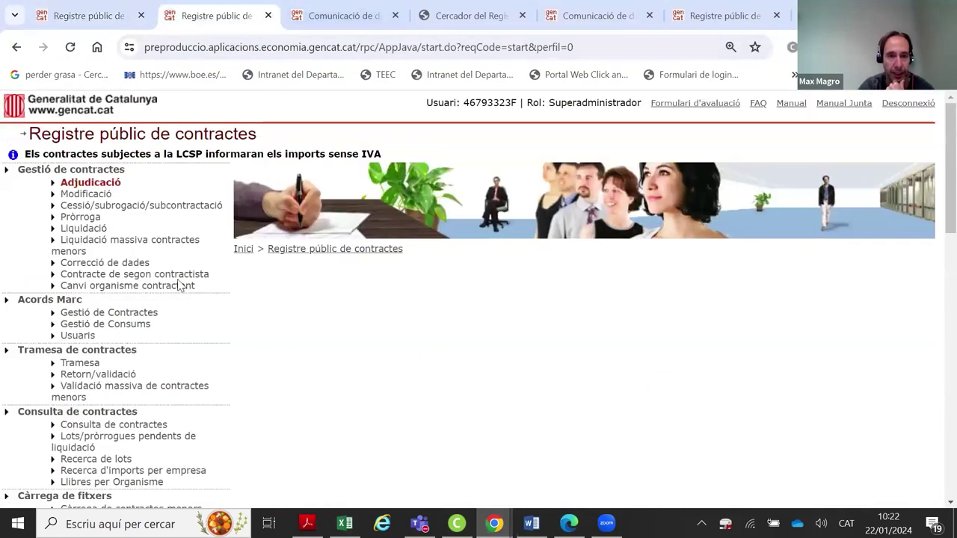
scroll(120, 314, "down", 1)
left_click(118, 188)
scroll(254, 228, "down", 1)
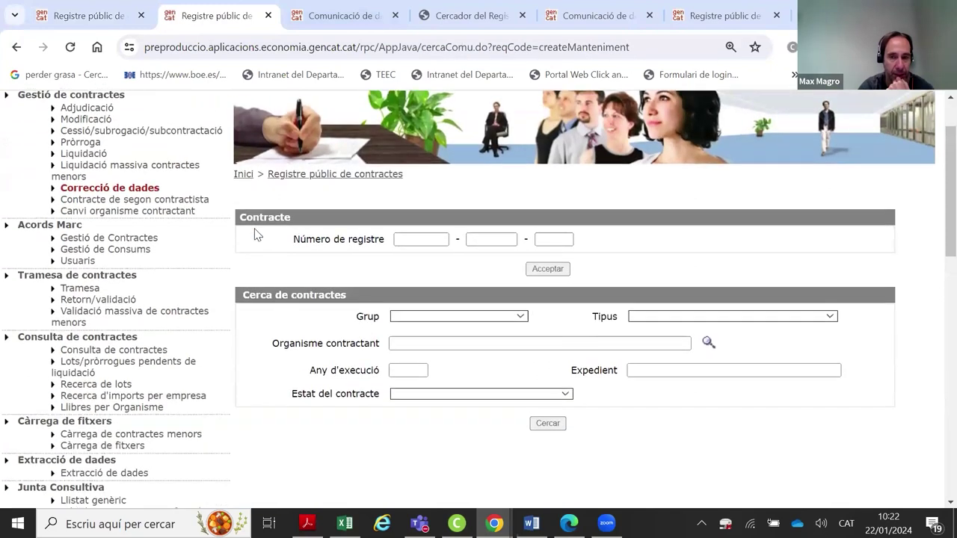
scroll(256, 228, "down", 1)
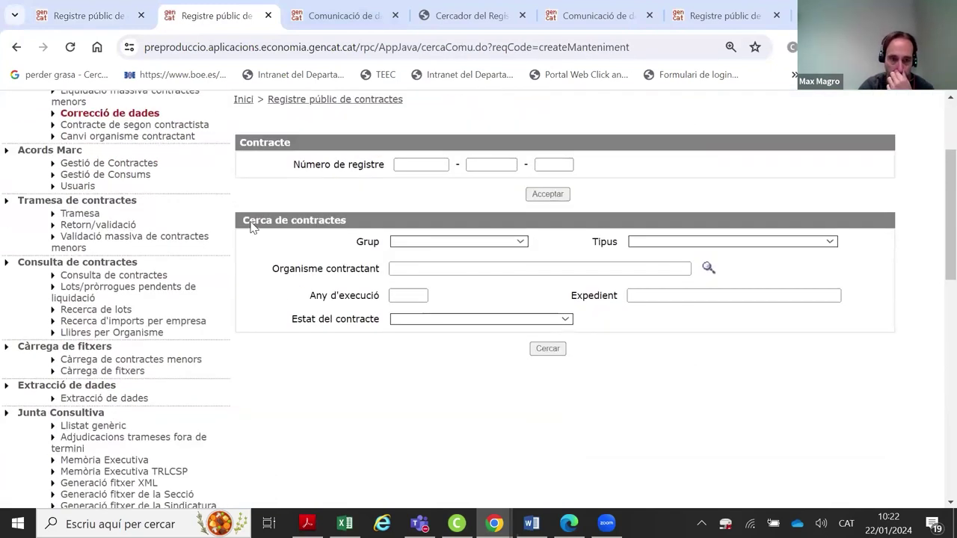
Open the Consulta de contractes form to view its contract selection fields
left_click(120, 275)
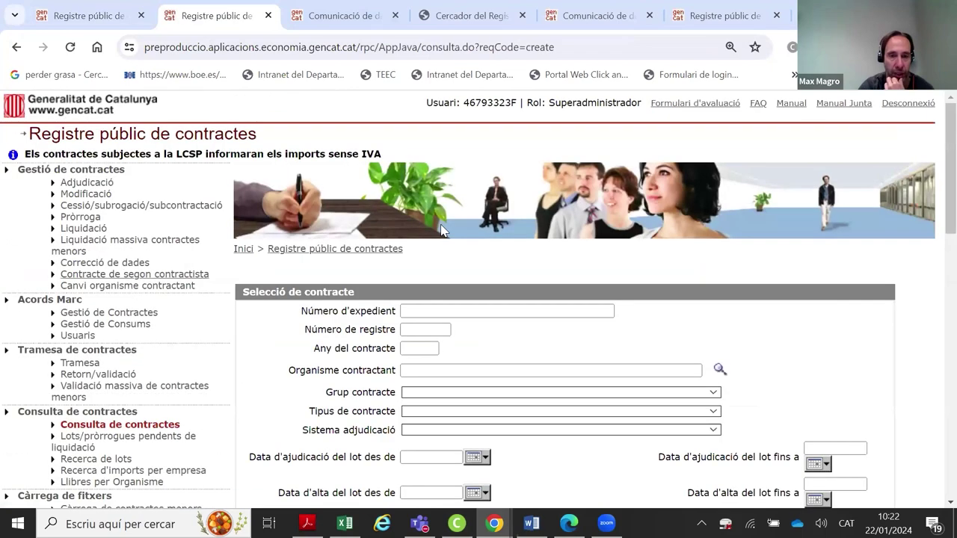
scroll(222, 219, "down", 1)
scroll(222, 219, "up", 1)
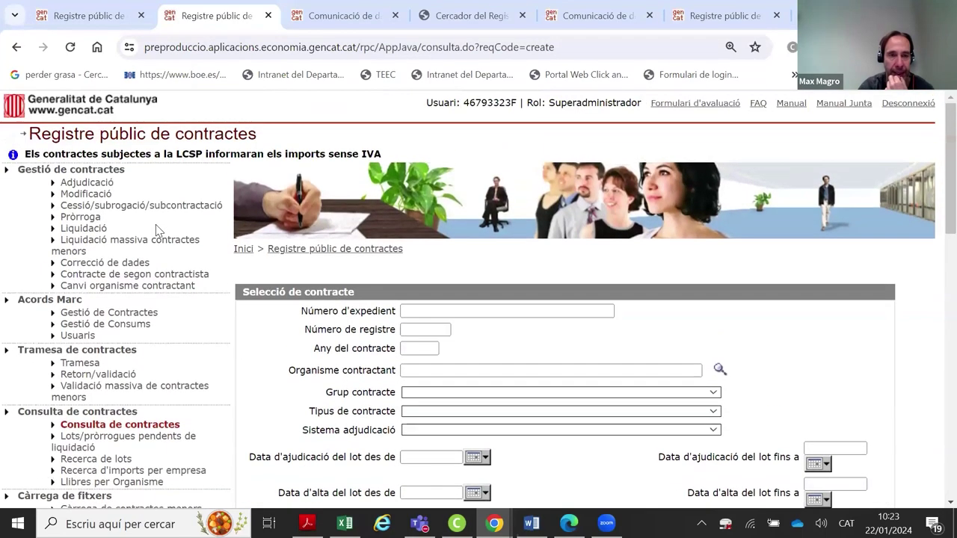
Return to the Correcció de dades form and inspect its Expedient field and the first Número de registre field
left_click(109, 262)
scroll(521, 206, "down", 1)
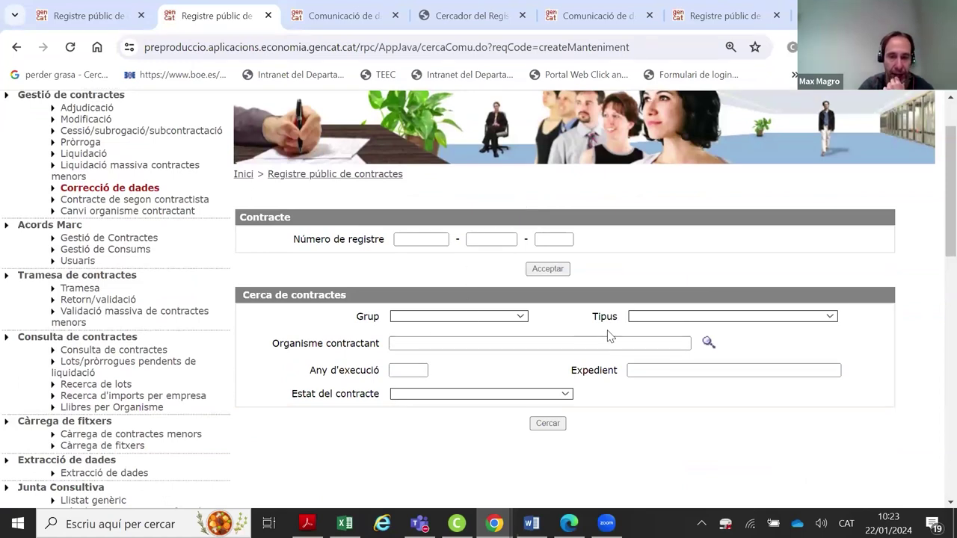
double_click(583, 371)
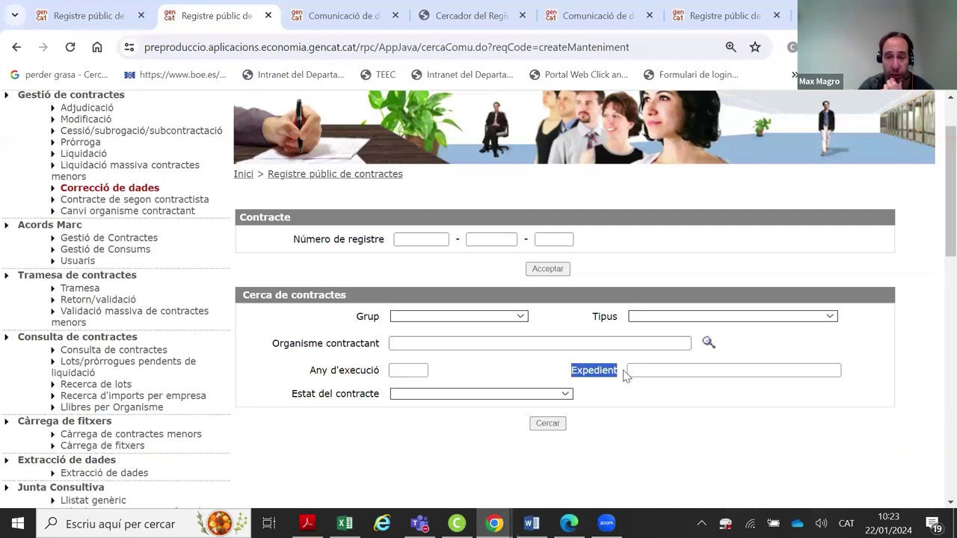
left_click(800, 371)
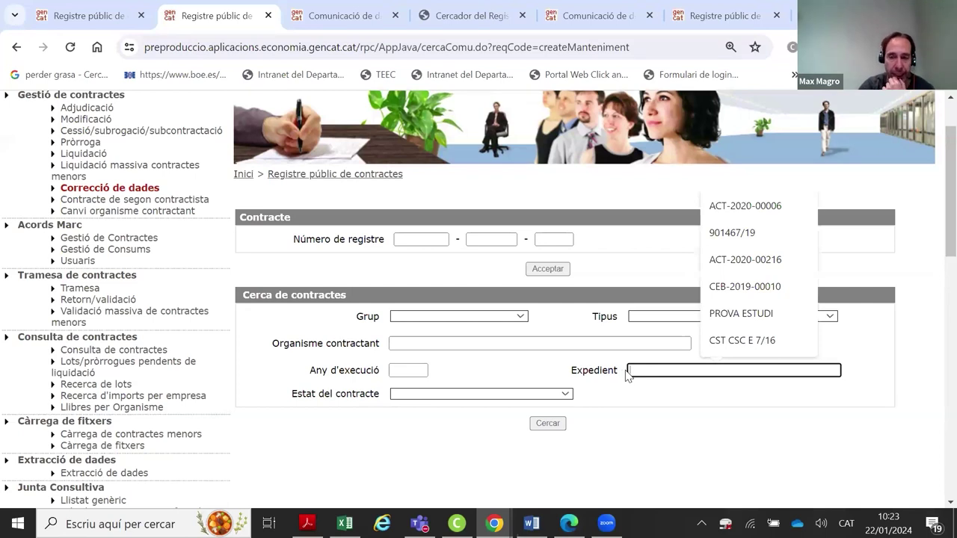
left_click(426, 239)
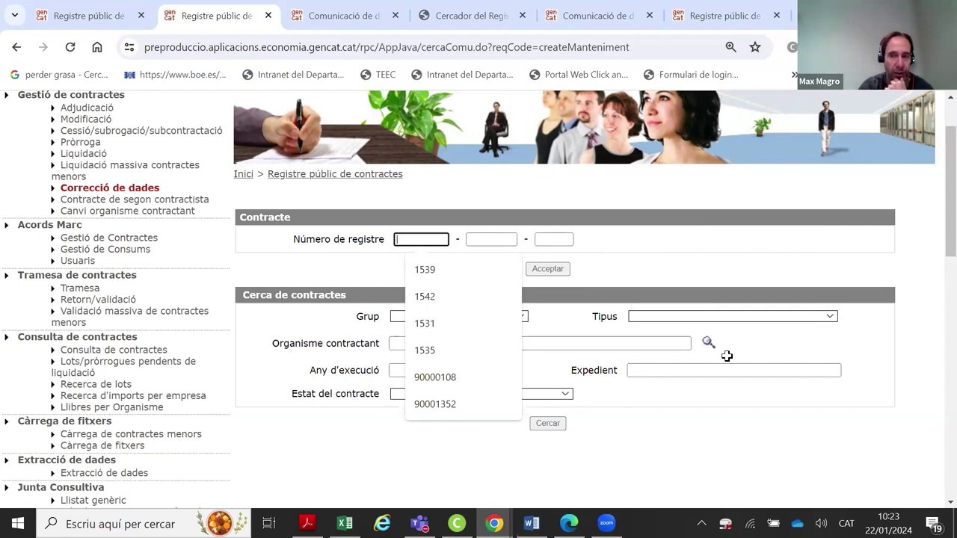
Switch to the Excel result report and highlight the organisation code part of the identifier in cell O2
key("alt+Tab")
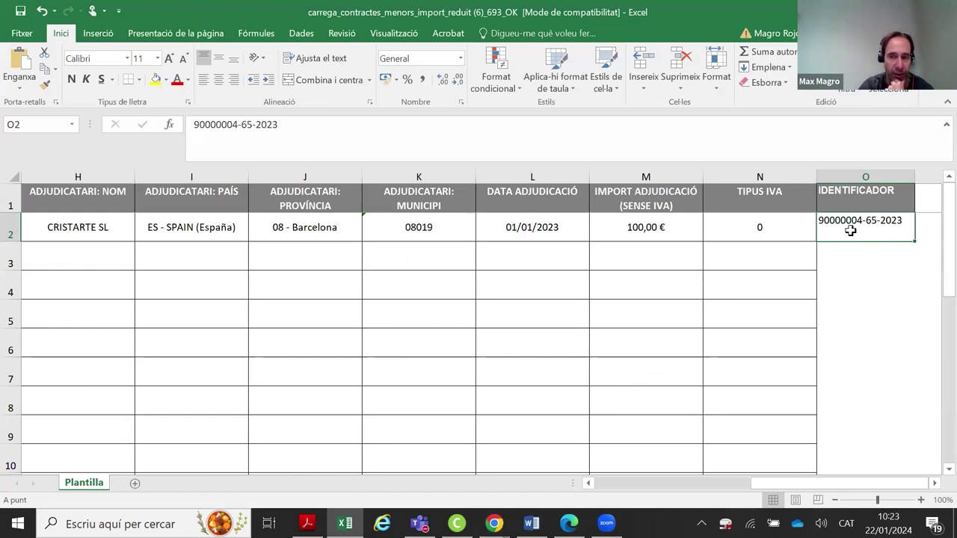
double_click(864, 222)
left_click_drag(863, 222, 819, 222)
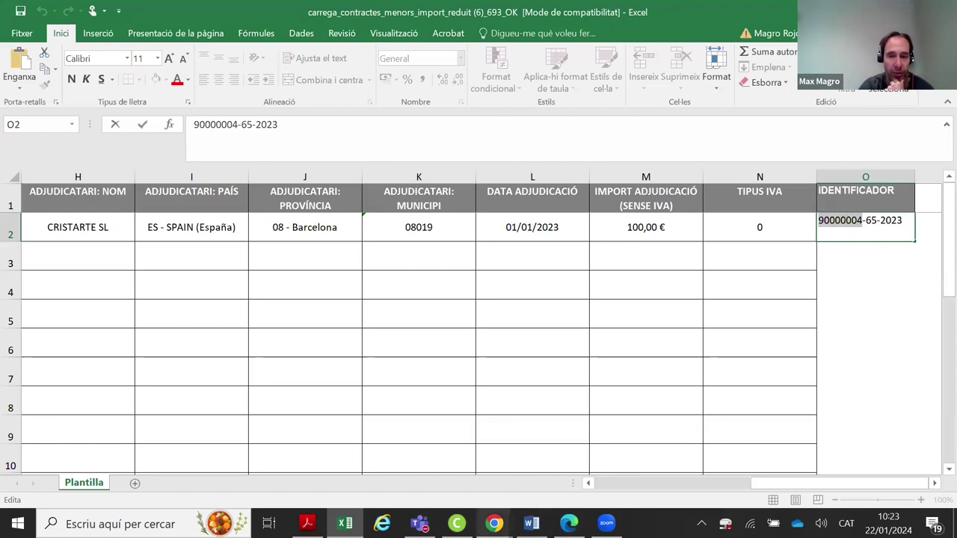
Go back to the Correcció de dades form in Chrome and place the cursor in the second Número de registre field
left_click(494, 523)
left_click(447, 494)
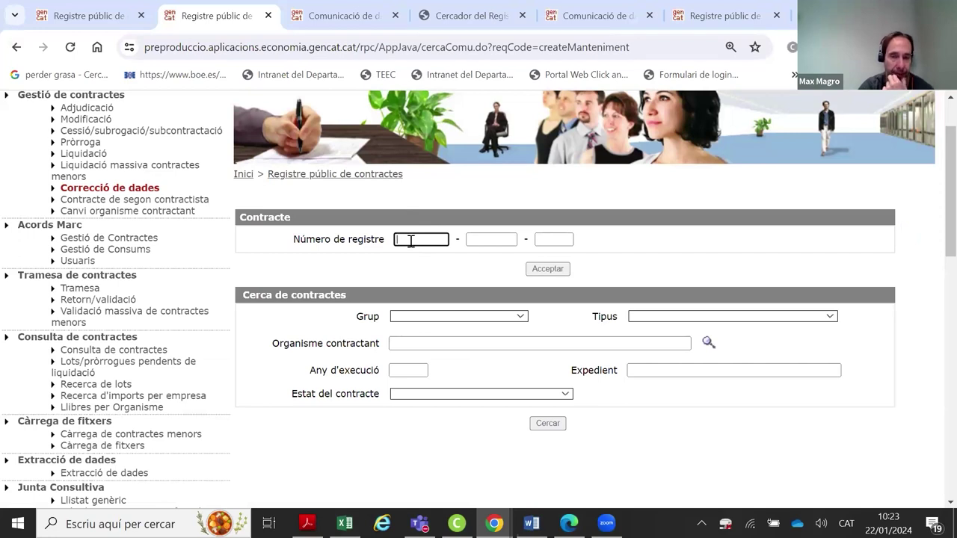
scroll(404, 240, "up", 1)
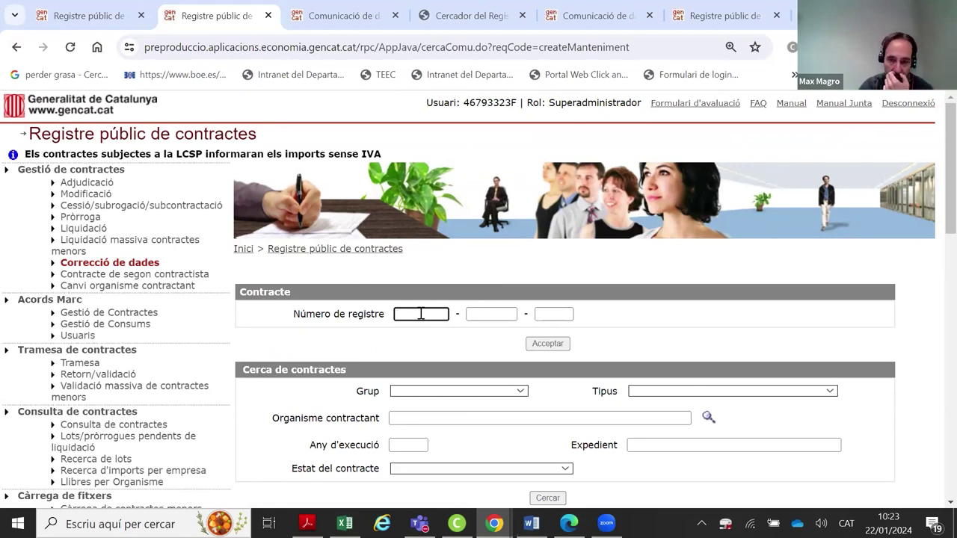
left_click(516, 314)
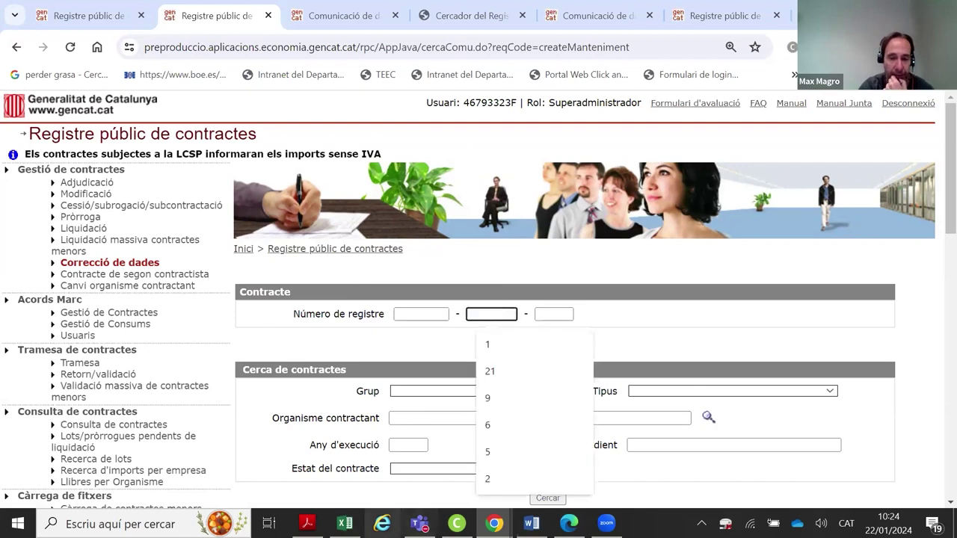
Return to the Excel report and highlight the middle number and the year parts of the identifier in O2
left_click(345, 523)
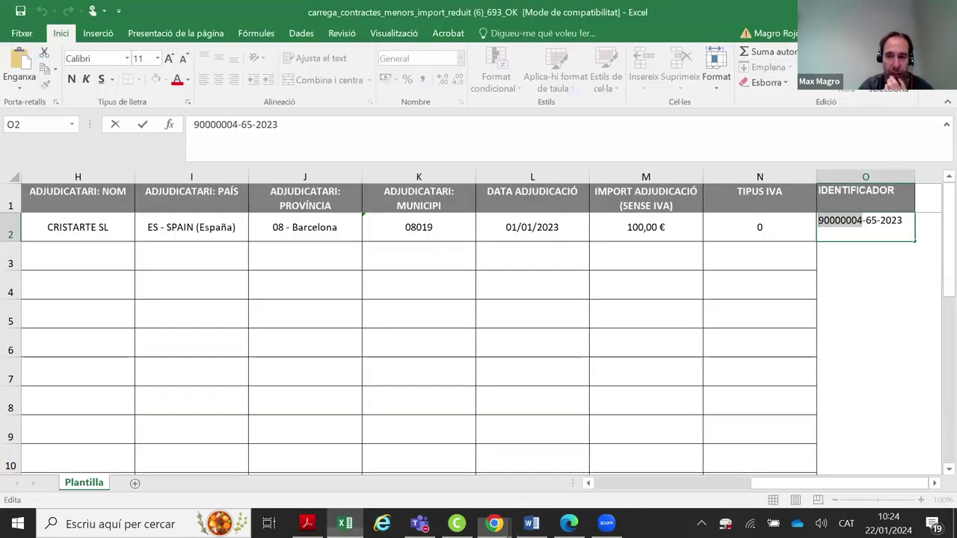
left_click(869, 221)
double_click(870, 221)
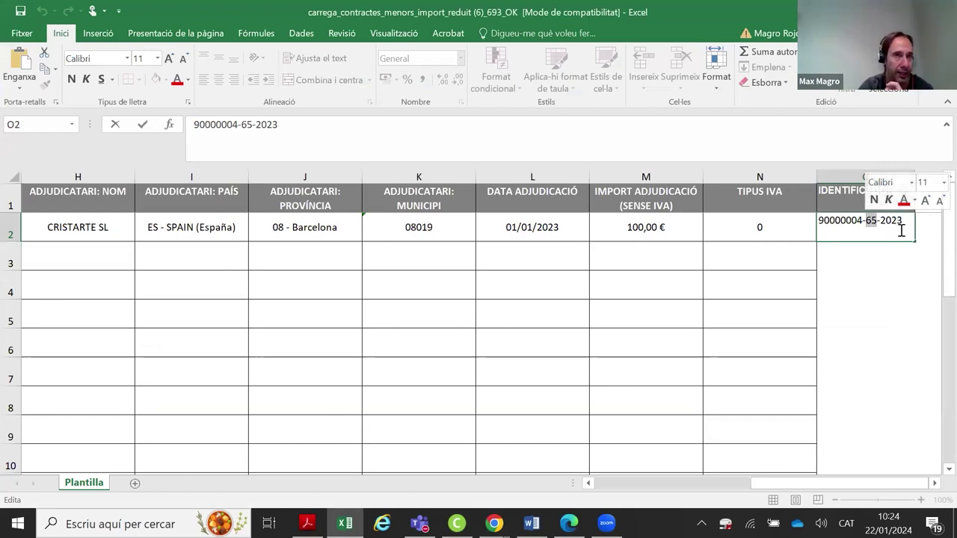
left_click_drag(903, 221, 882, 221)
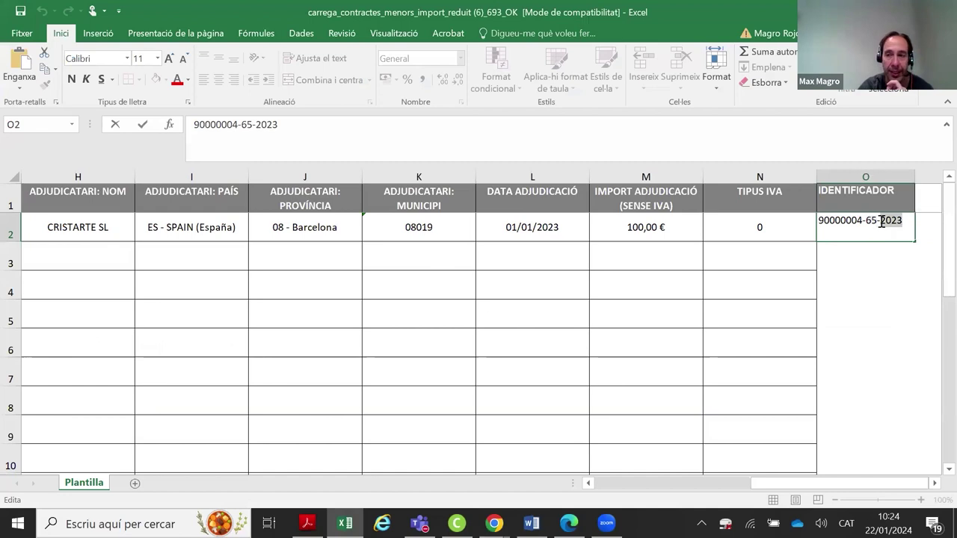
Switch to the registry window in Chrome again to review the contract data correction page
left_click(494, 523)
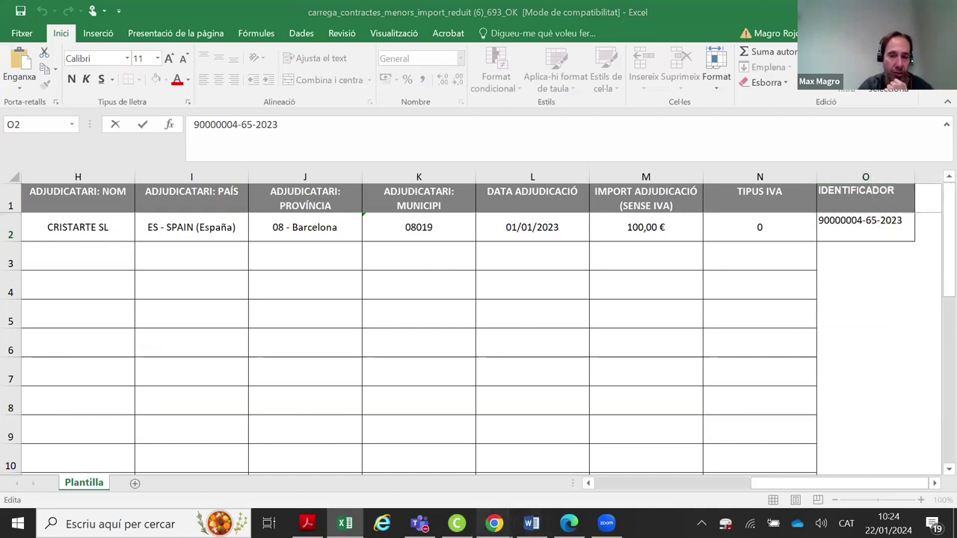
right_click(494, 524)
key("Escape")
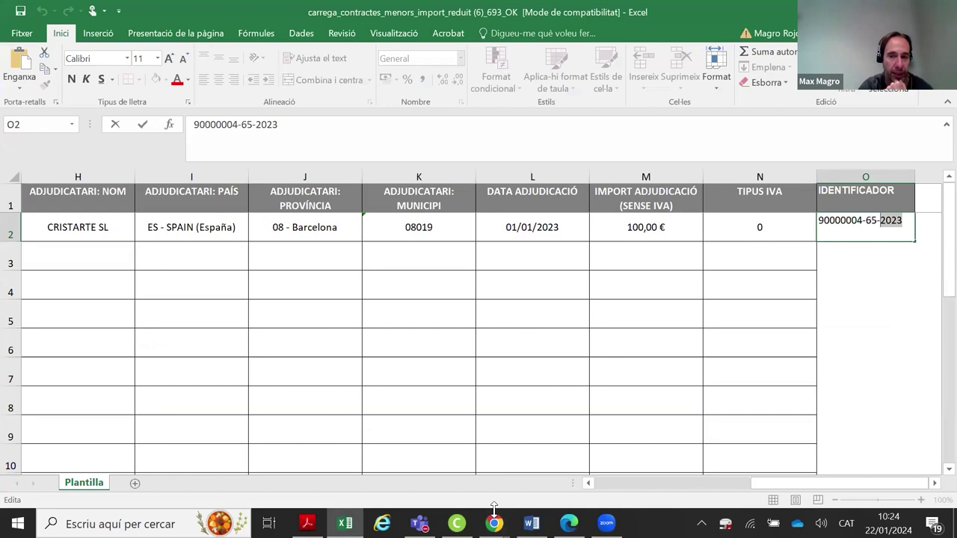
left_click(494, 524)
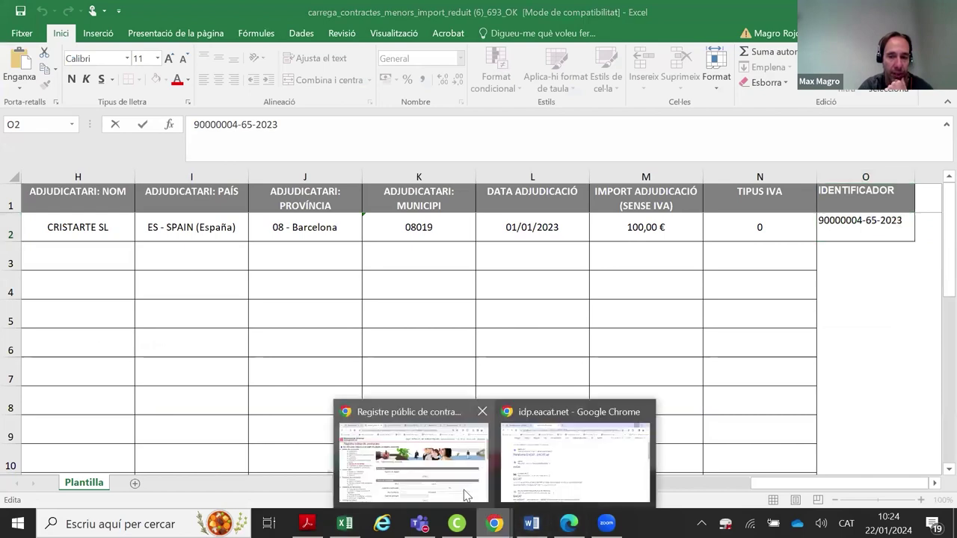
left_click(465, 495)
left_click(69, 187)
scroll(423, 337, "down", 3)
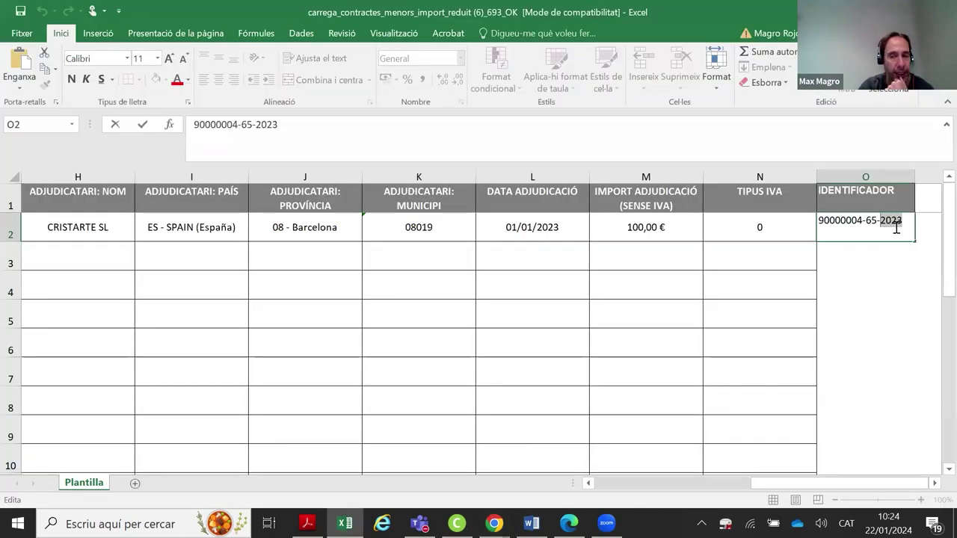
Highlight the entire contract identifier in cell O2 of the Excel report and leave the cell unedited
left_click_drag(903, 223, 821, 218)
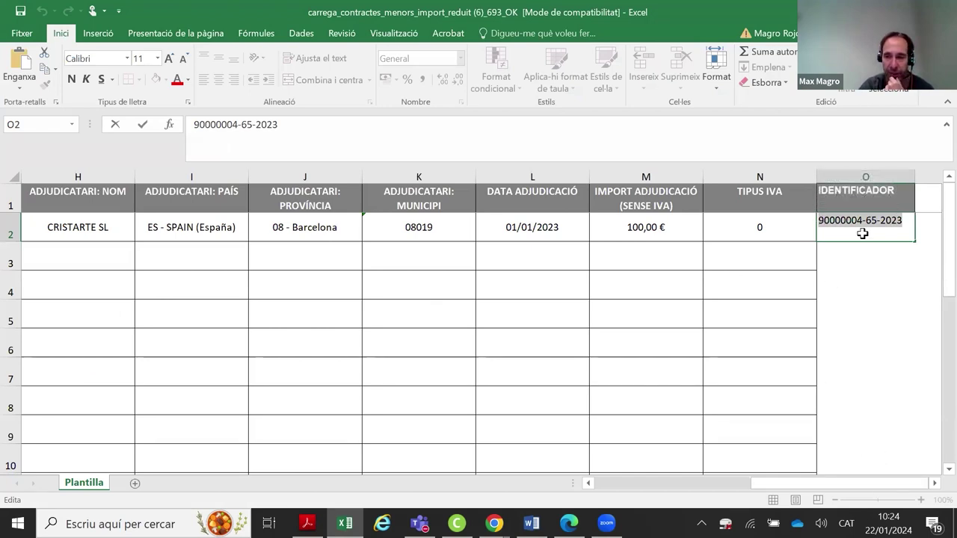
mouse_move(863, 485)
left_mouse_down()
mouse_move(794, 486)
mouse_move(859, 484)
left_mouse_up()
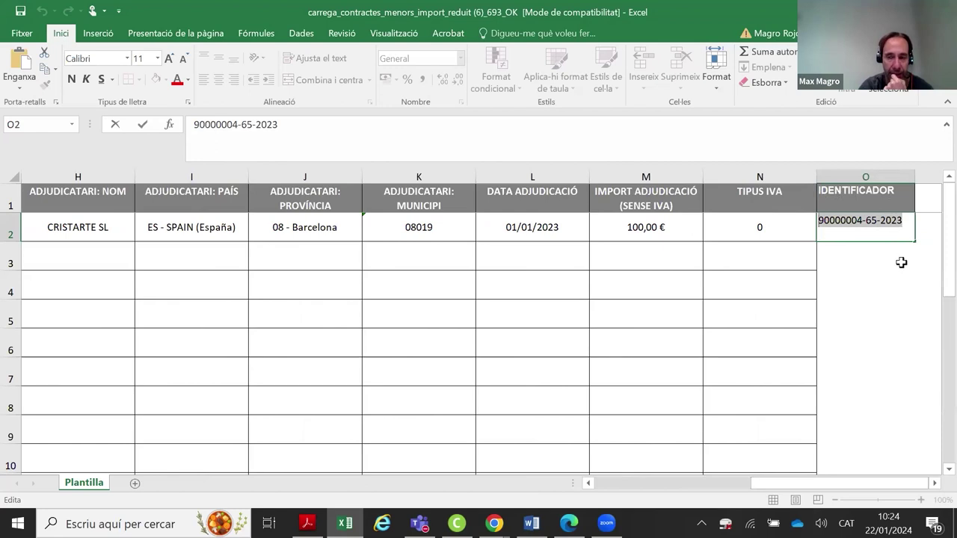
key("Escape")
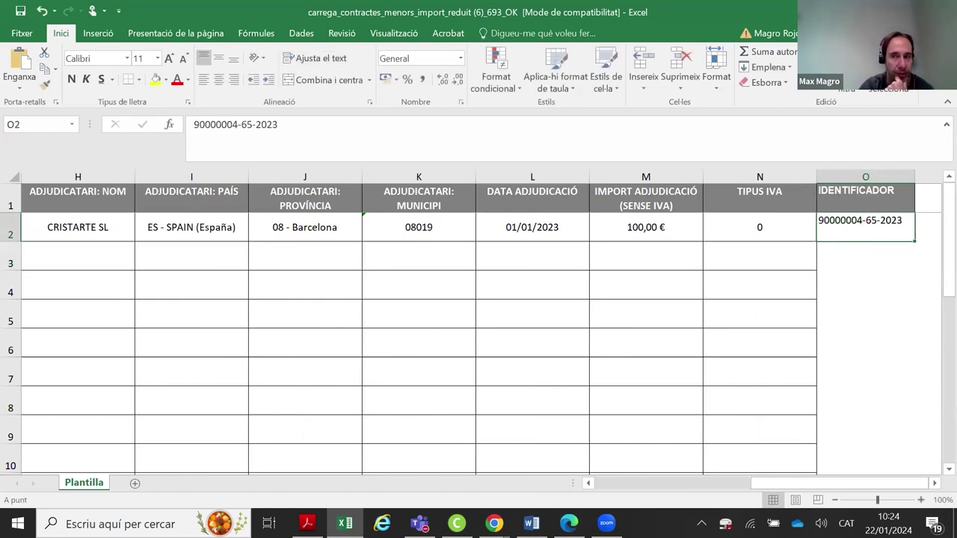
Close the Excel result report without saving and return to the minor contracts upload page in the first registry tab
key("alt+F4")
left_click(490, 287)
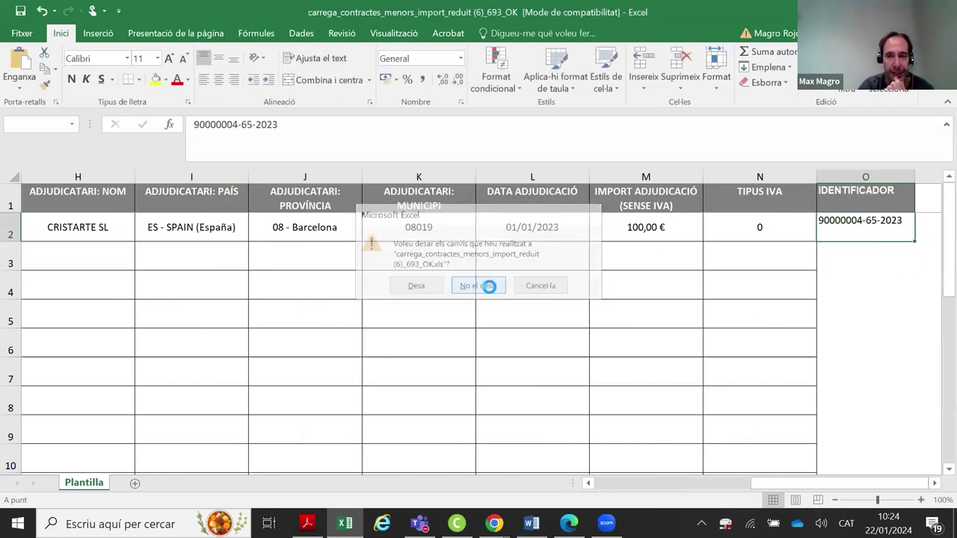
left_click(53, 16)
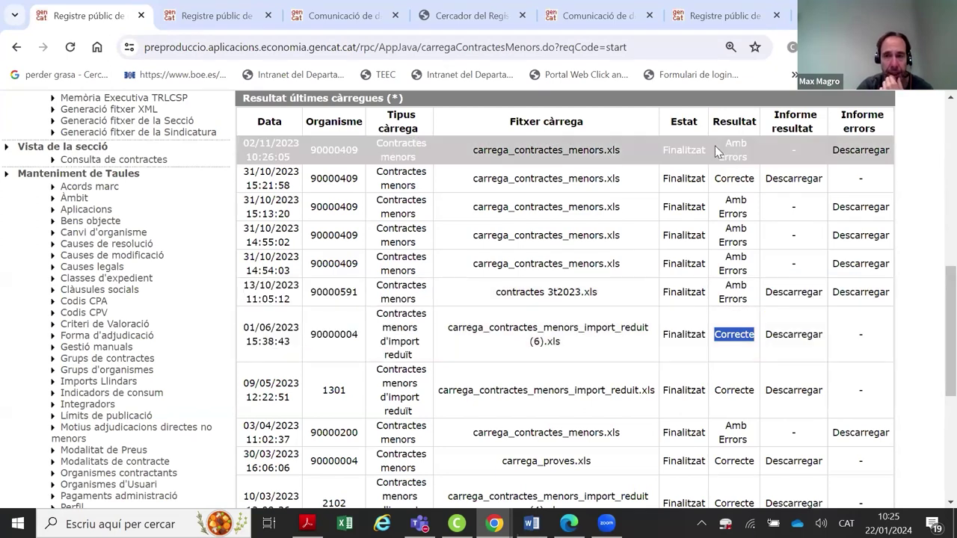
Examine the Resultat, Informe resultat and Informe errors entries of the 02/11/2023 10:26:05 upload, and the Pas 2 upload section above
left_click_drag(718, 146, 744, 158)
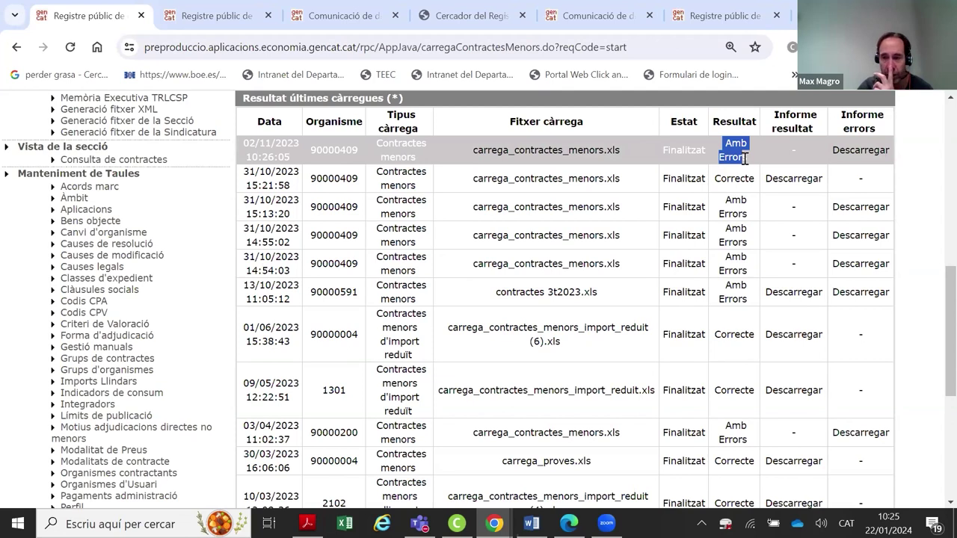
triple_click(746, 155)
left_click_drag(799, 150, 791, 149)
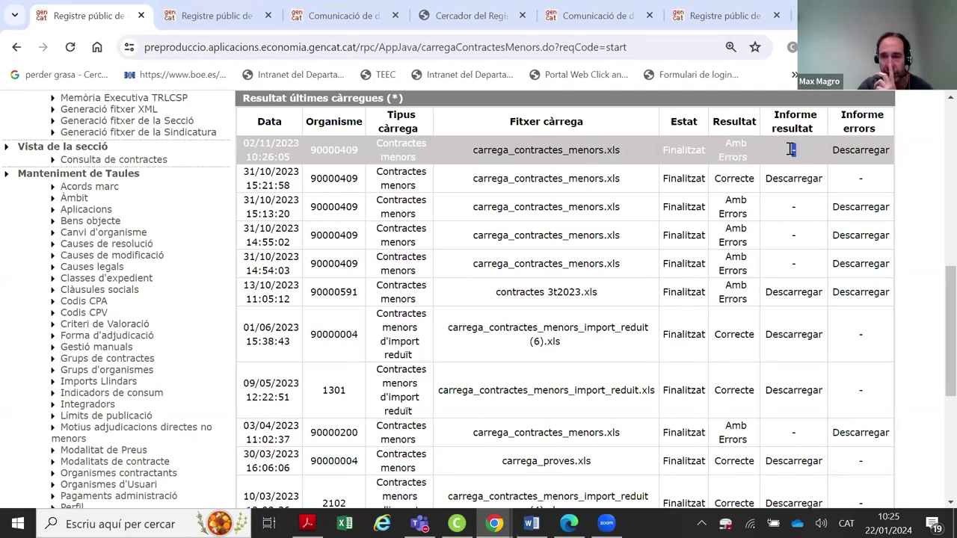
left_click(902, 157)
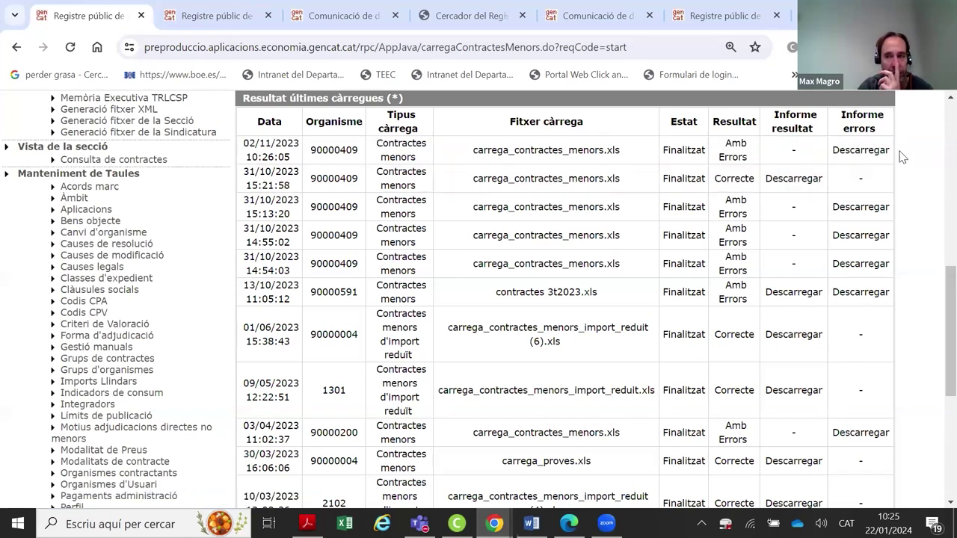
left_click_drag(902, 157, 823, 150)
left_click(897, 153)
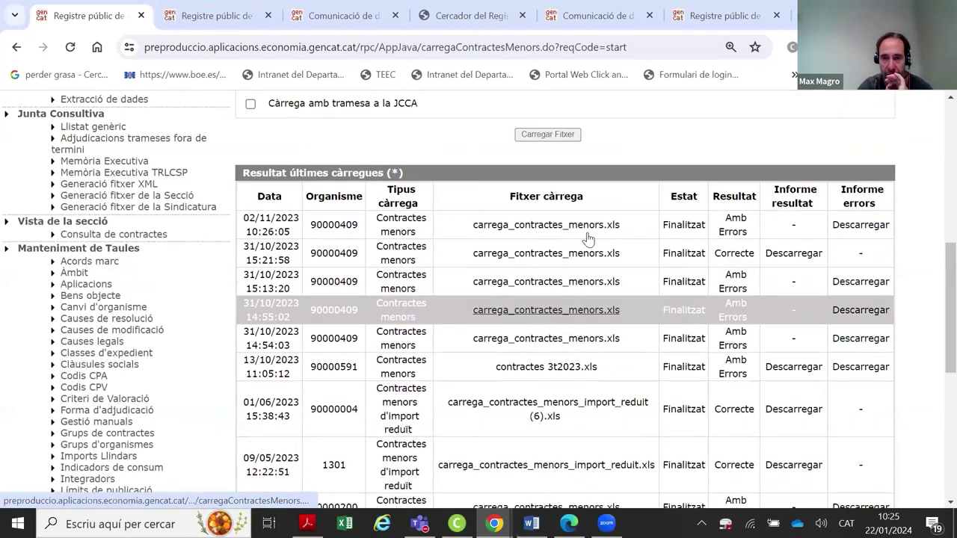
scroll(583, 233, "up", 1)
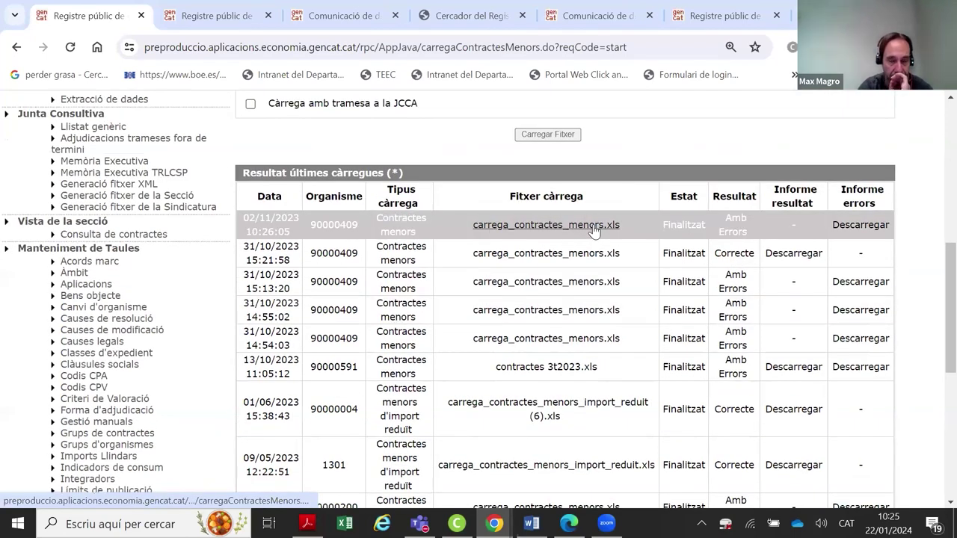
scroll(150, 292, "up", 2)
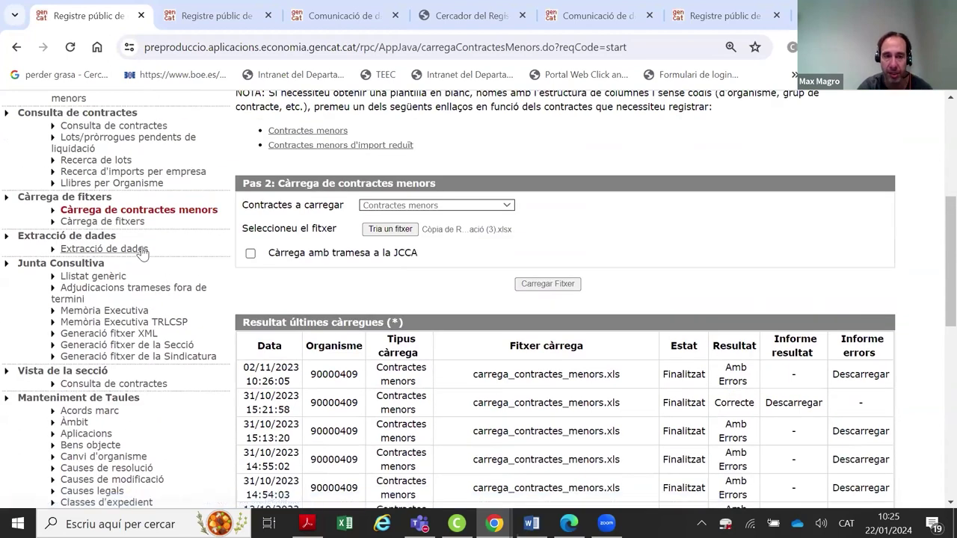
Open the errors report of the 02/11/2023 10:26:05 upload, adjust its column widths and inspect the file reference and error in row 2
scroll(249, 180, "down", 2)
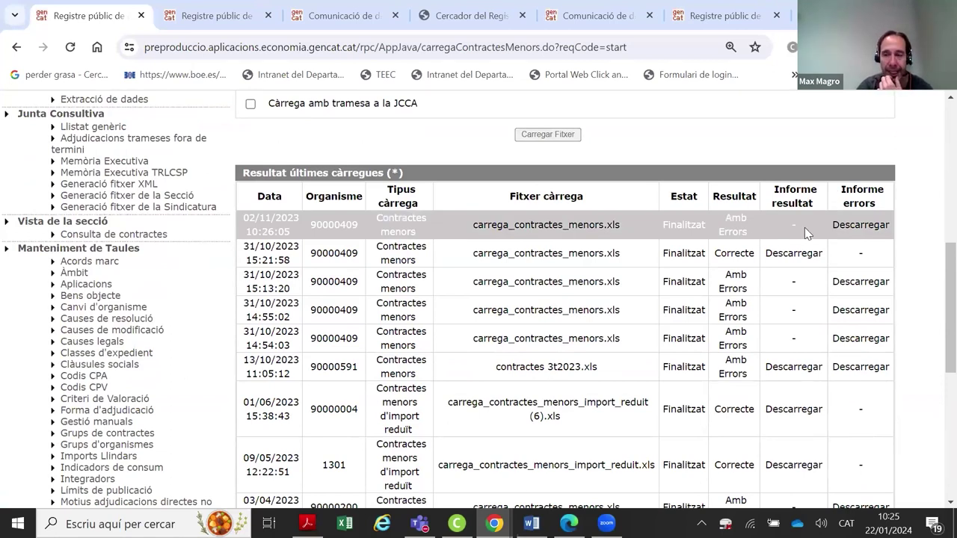
left_click(867, 226)
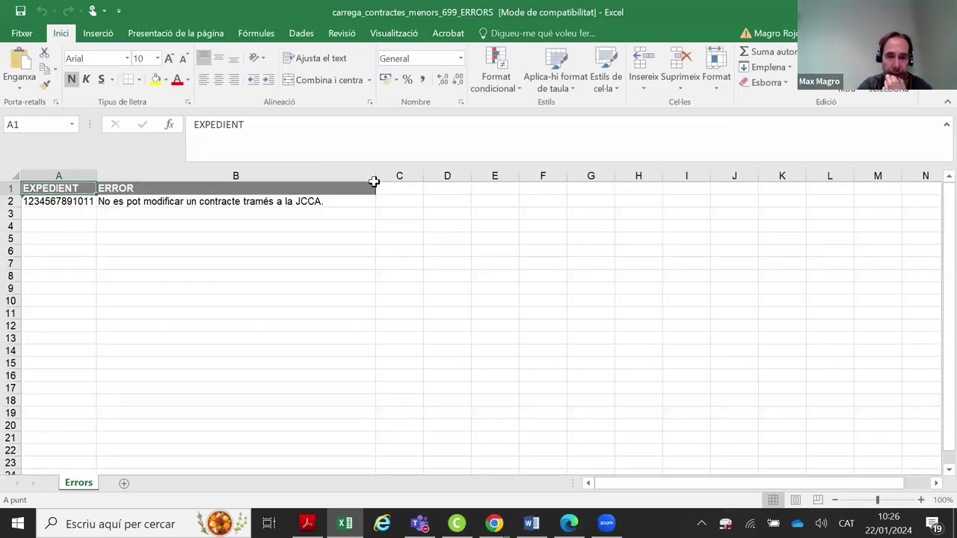
left_click_drag(374, 182, 368, 182)
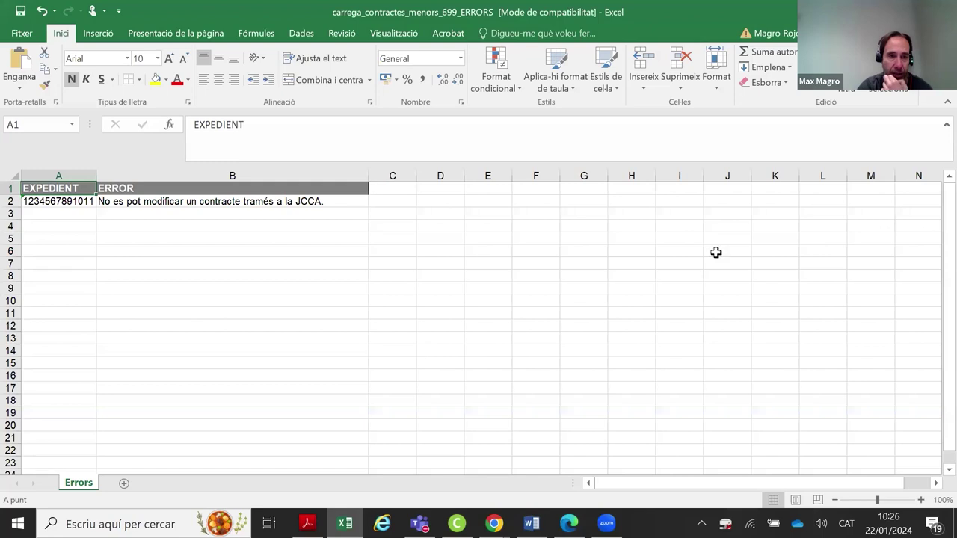
left_click_drag(96, 180, 110, 181)
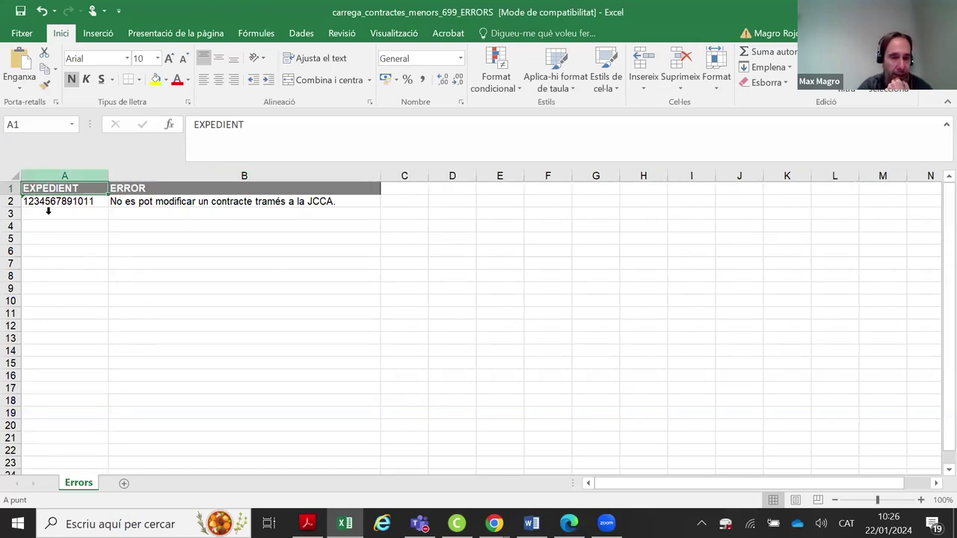
left_click(44, 201)
left_click(224, 201)
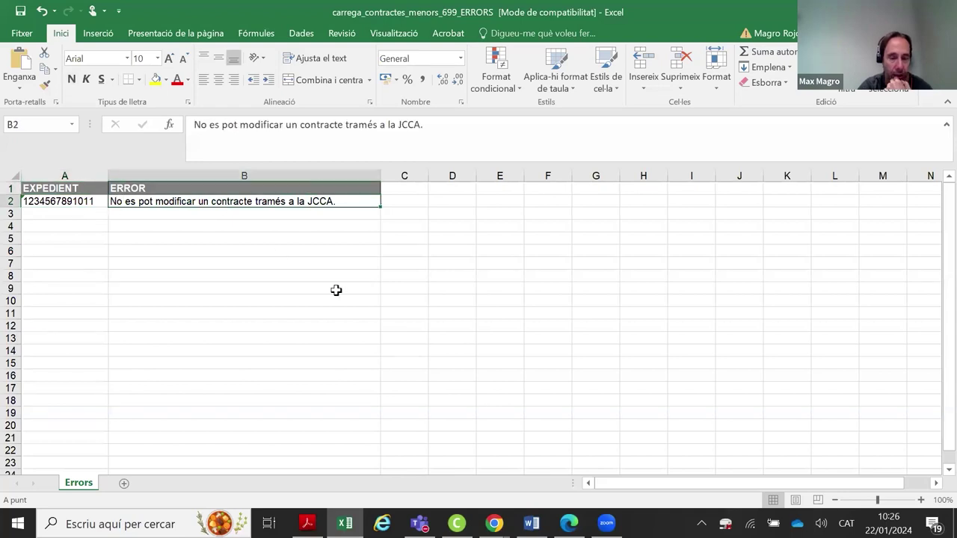
left_click_drag(381, 177, 369, 177)
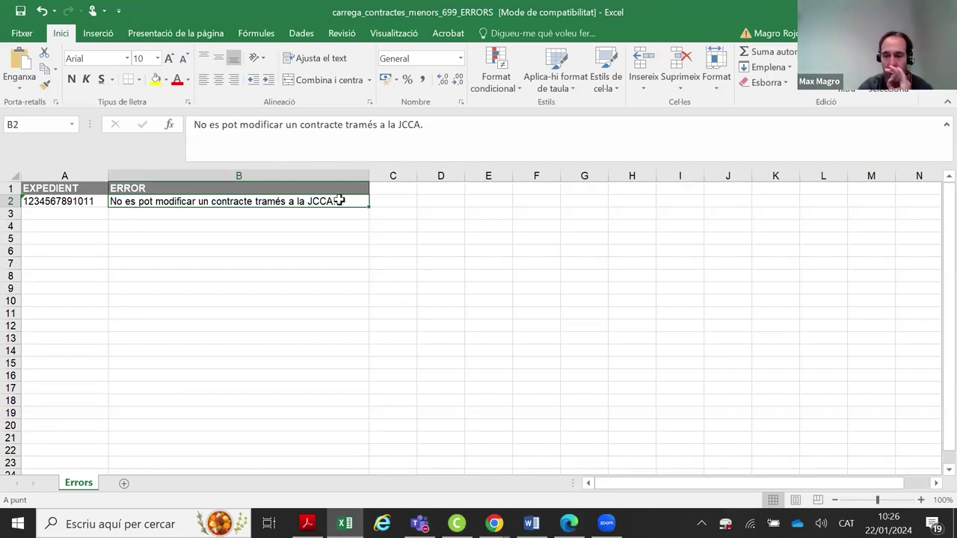
Close the Excel errors report without saving and return to the minor contracts upload page in Chrome
key("ctrl+w")
left_click(477, 280)
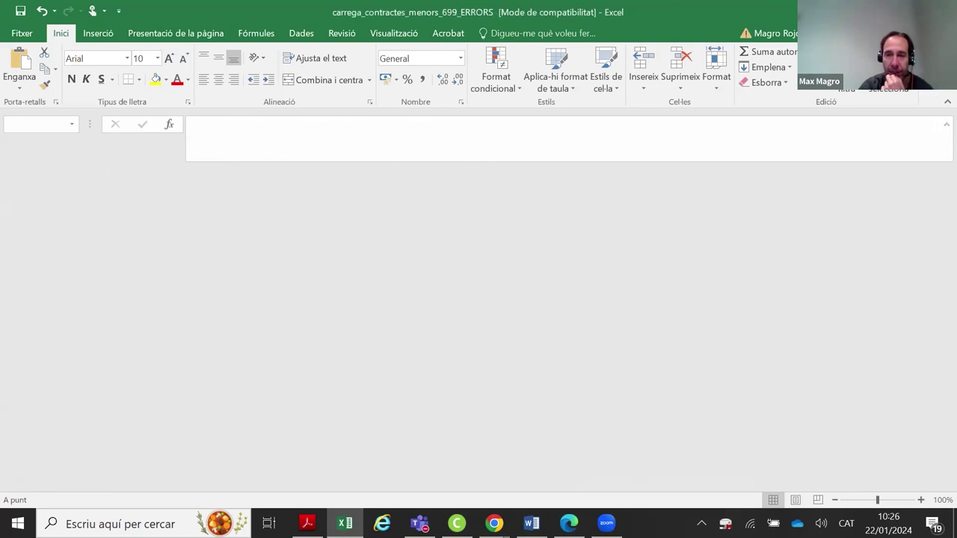
key("alt+Tab")
scroll(337, 179, "up", 1)
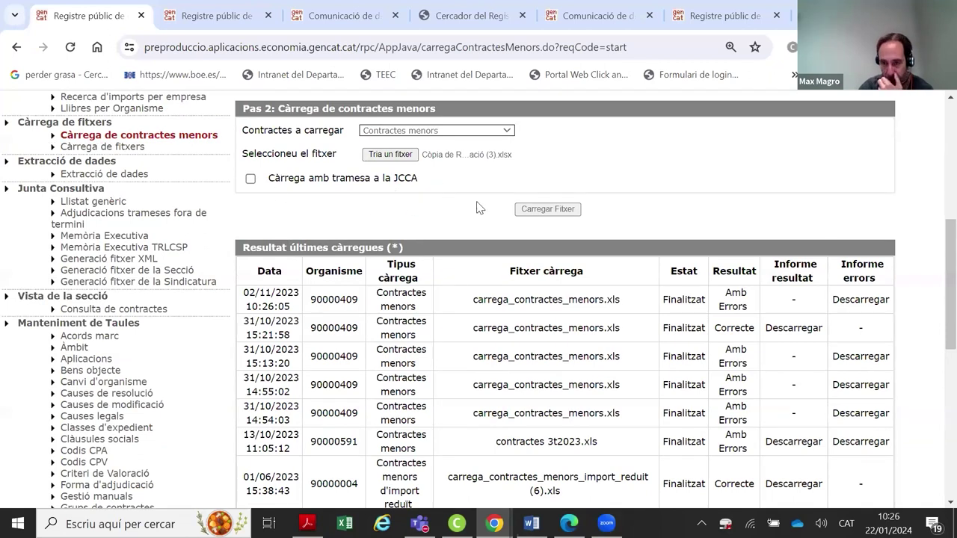
Highlight the Resultat entry of the 13/10/2023 11:05:12 upload in the latest uploads table
scroll(474, 207, "down", 1)
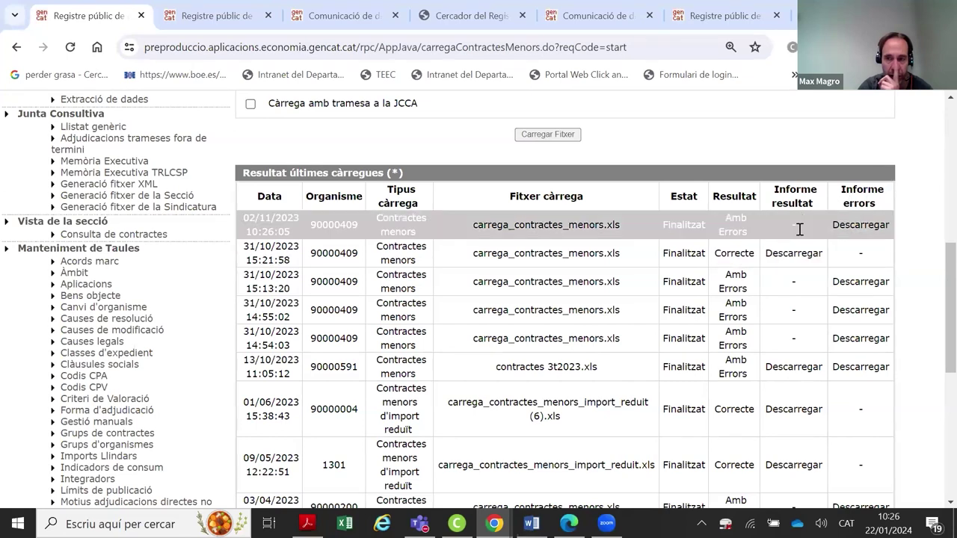
scroll(778, 213, "down", 1)
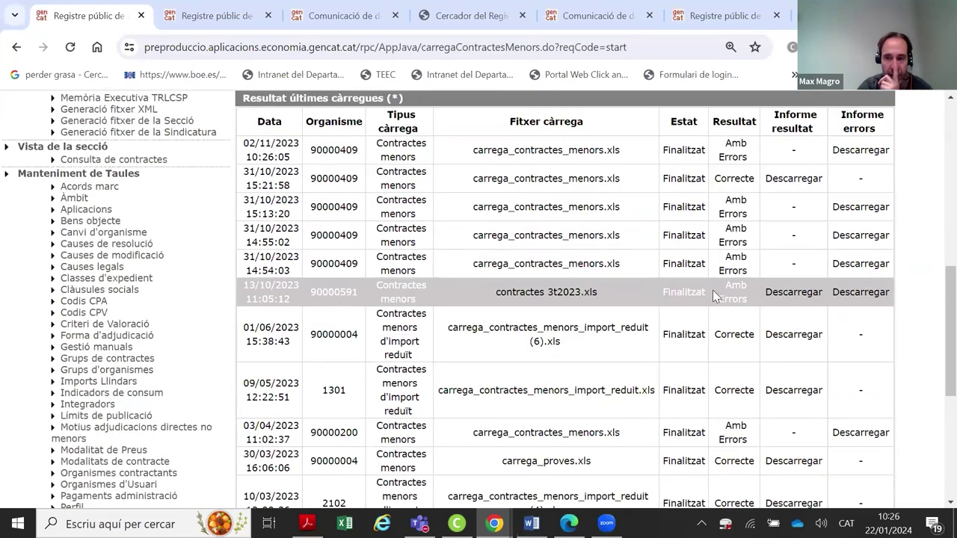
left_click_drag(723, 286, 746, 299)
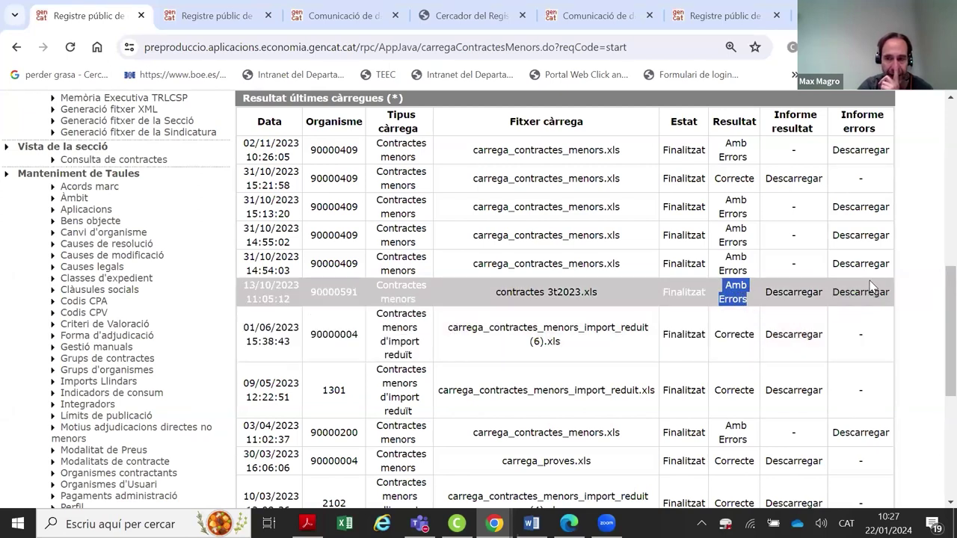
Download the result report of the contractes 3t2023.xls upload and open contractes 3t2023_694_OK.xls in Excel
left_click(793, 292)
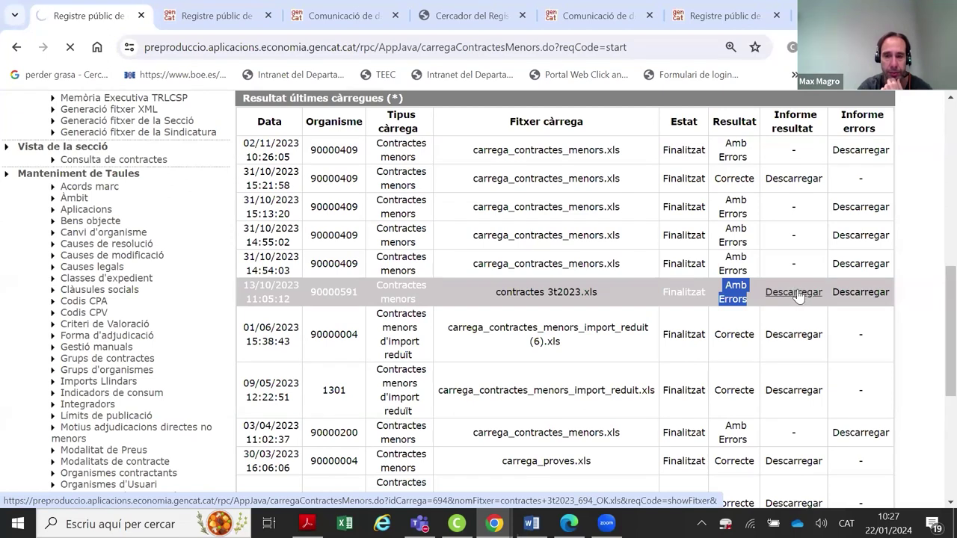
scroll(798, 296, "down", 1)
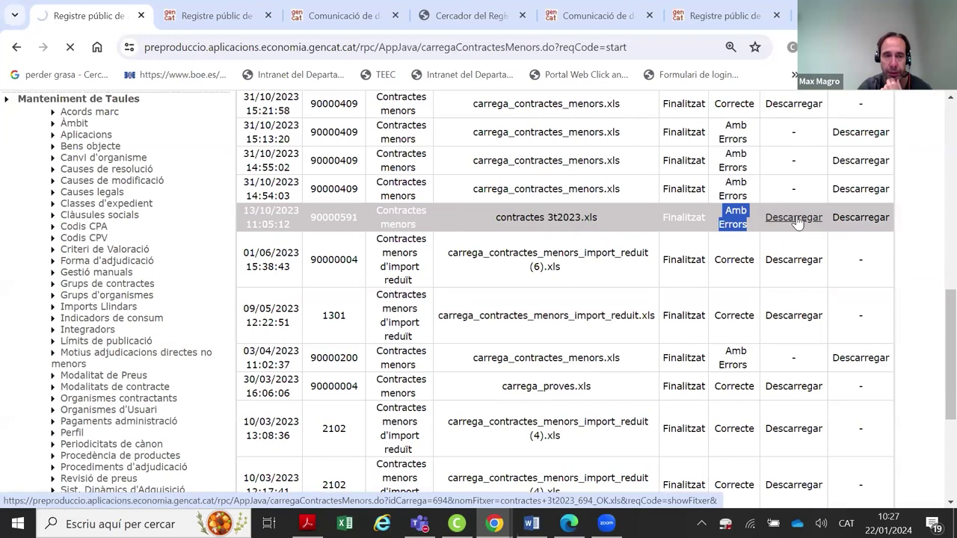
scroll(798, 222, "up", 1)
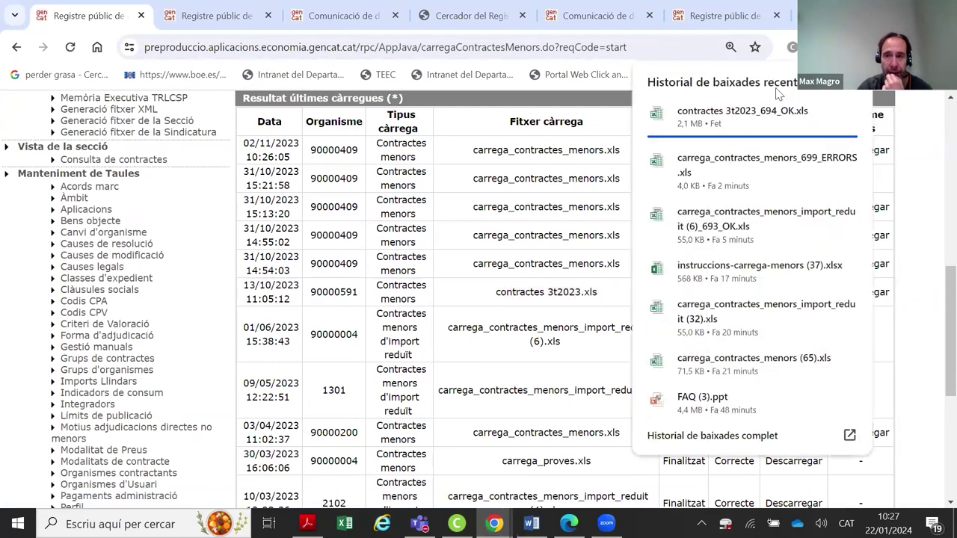
left_click(719, 113)
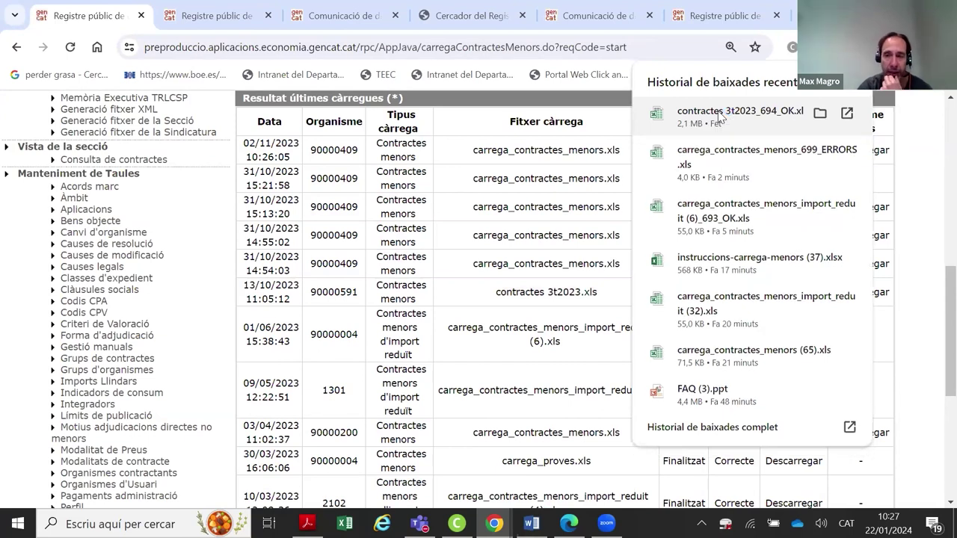
left_click(720, 112)
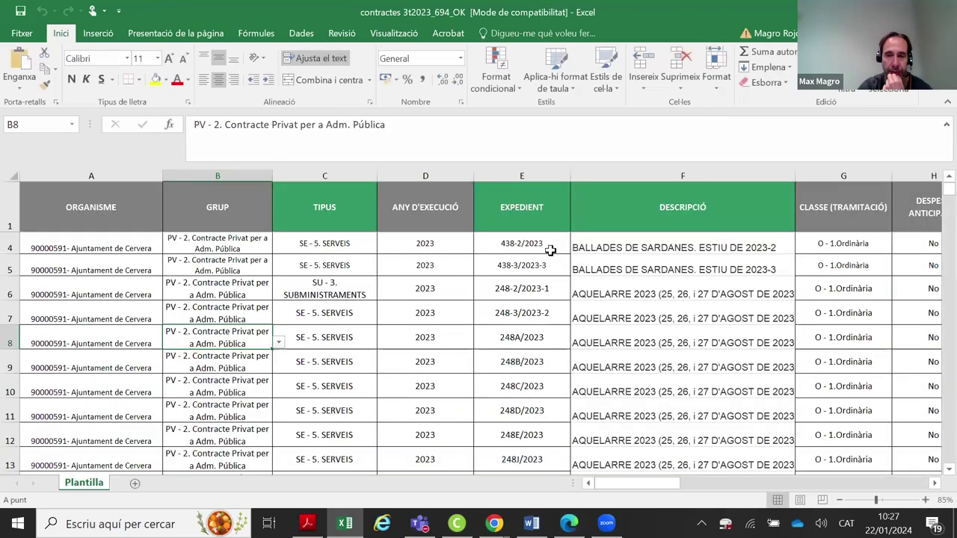
Widen the IDENTIFICADOR column AI in the result report and select the whole column
left_click(829, 480)
left_click_drag(930, 485, 838, 496)
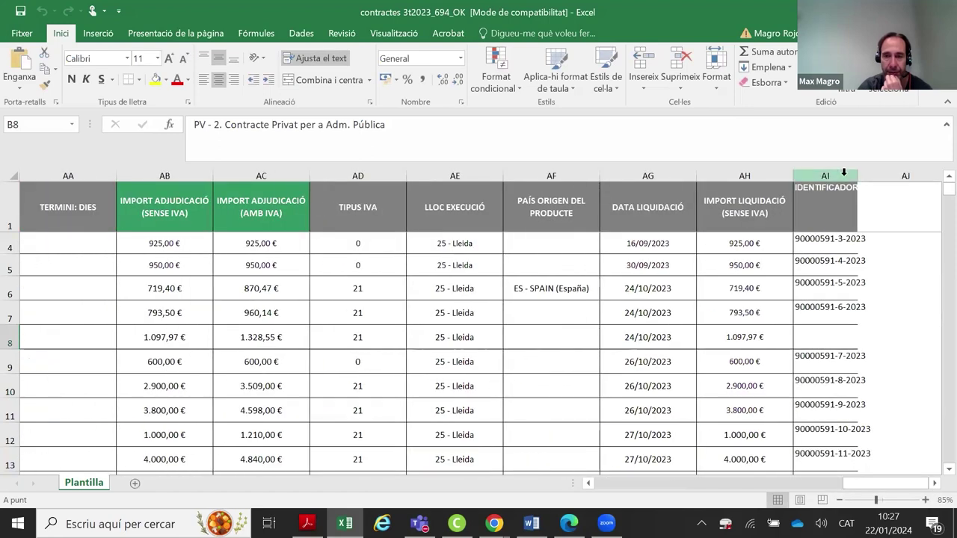
left_click_drag(858, 178, 891, 183)
left_click(876, 216)
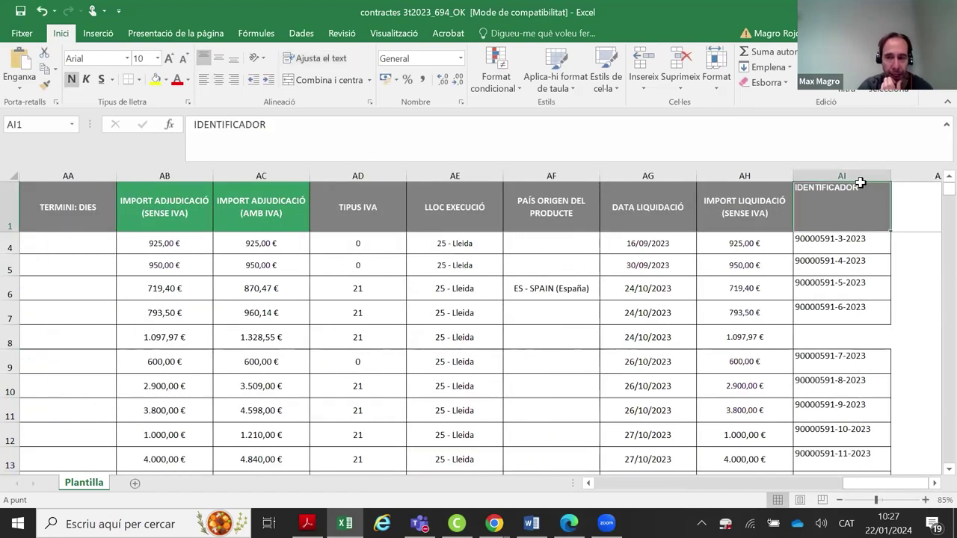
left_click(858, 176)
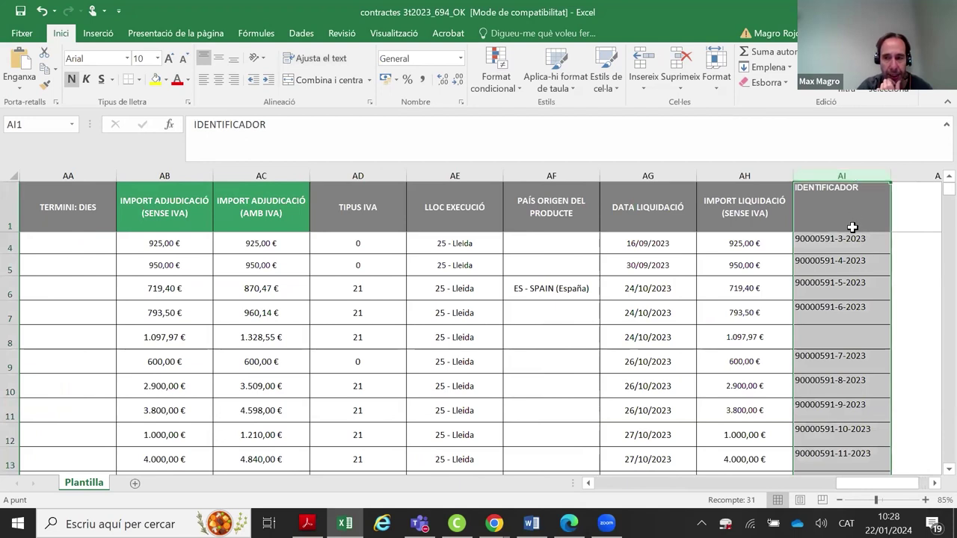
Examine the contract identifiers in column AI, comparing the filled rows with row 8 and checking the rows further down
left_click(848, 261)
left_click(850, 284)
left_click(847, 317)
left_click(849, 371)
left_click(849, 386)
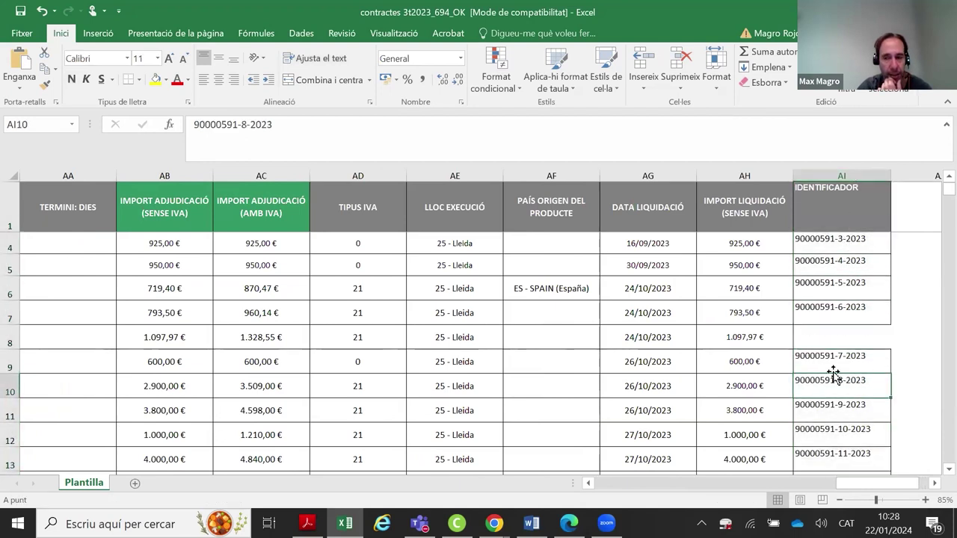
left_click(821, 334)
scroll(832, 314, "down", 1)
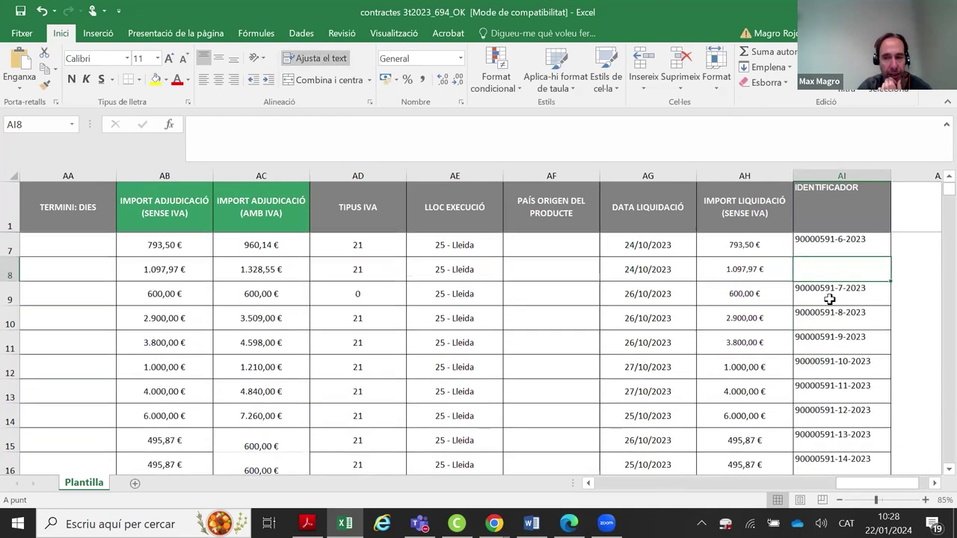
left_click(726, 269)
left_click(836, 259)
scroll(835, 259, "down", 5)
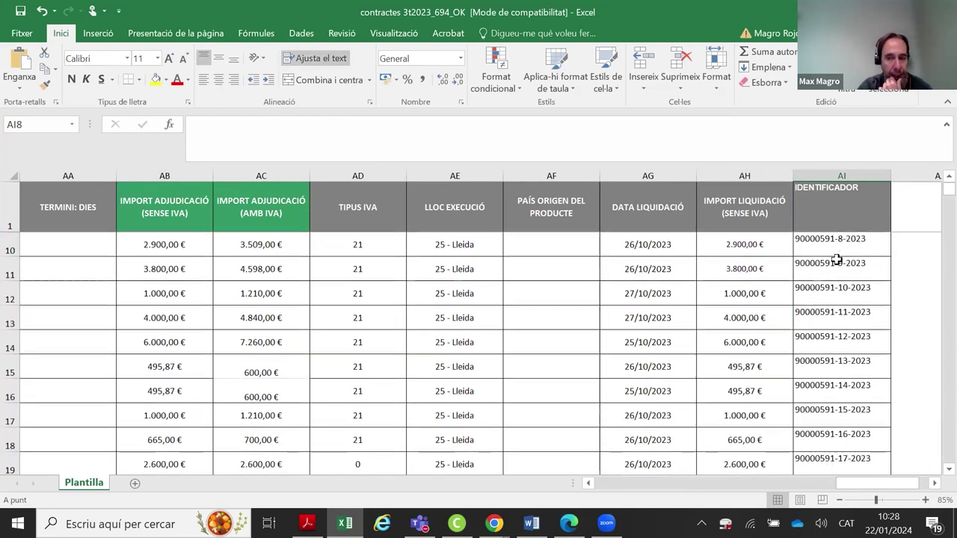
scroll(836, 259, "down", 3)
scroll(835, 252, "up", 10)
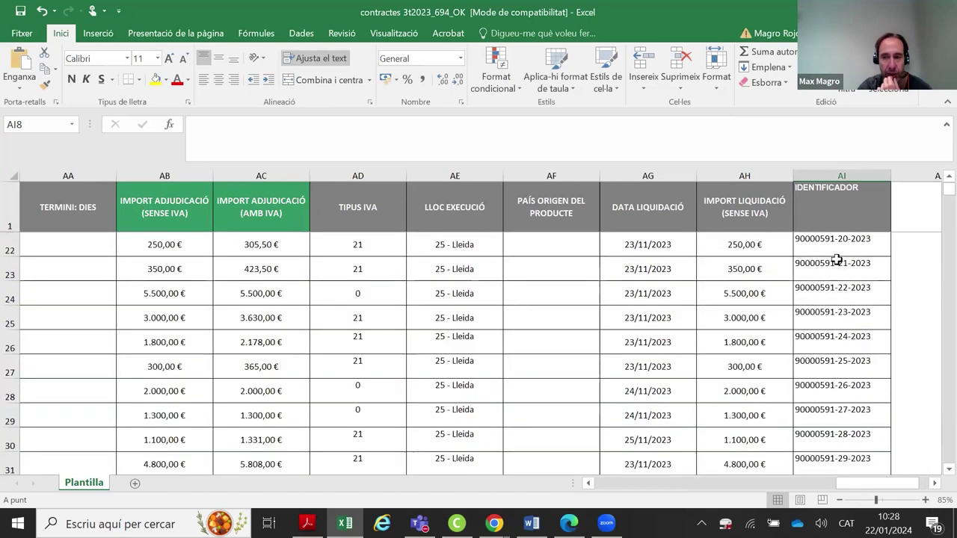
Highlight the IDENTIFICADOR column, the entire row 8 and cell AI8 in turn to inspect that contract's identifier
left_click(848, 174)
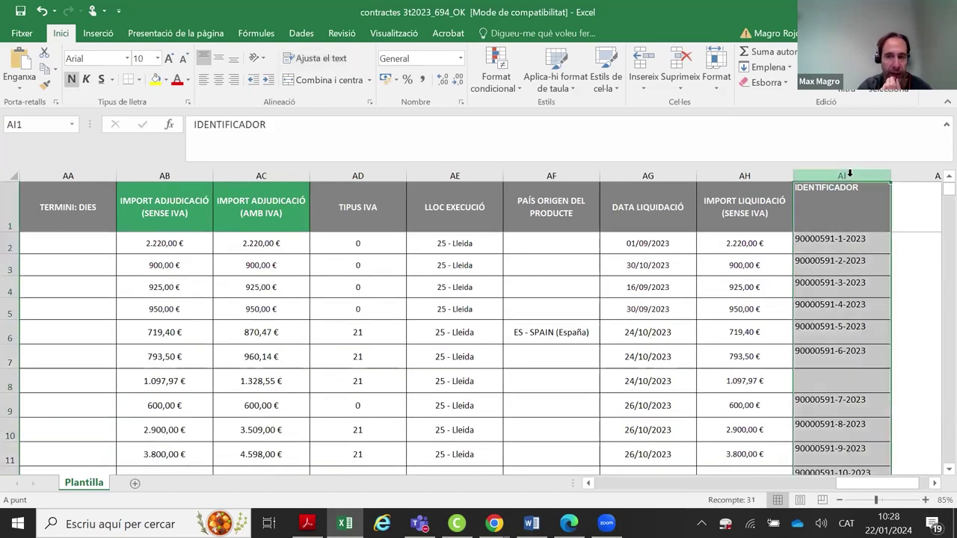
left_click(844, 382)
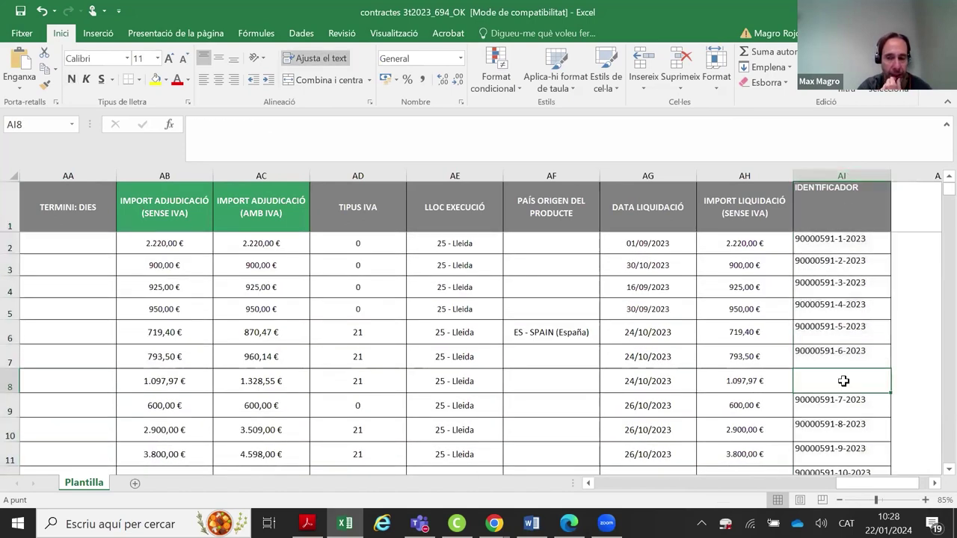
left_click(10, 384)
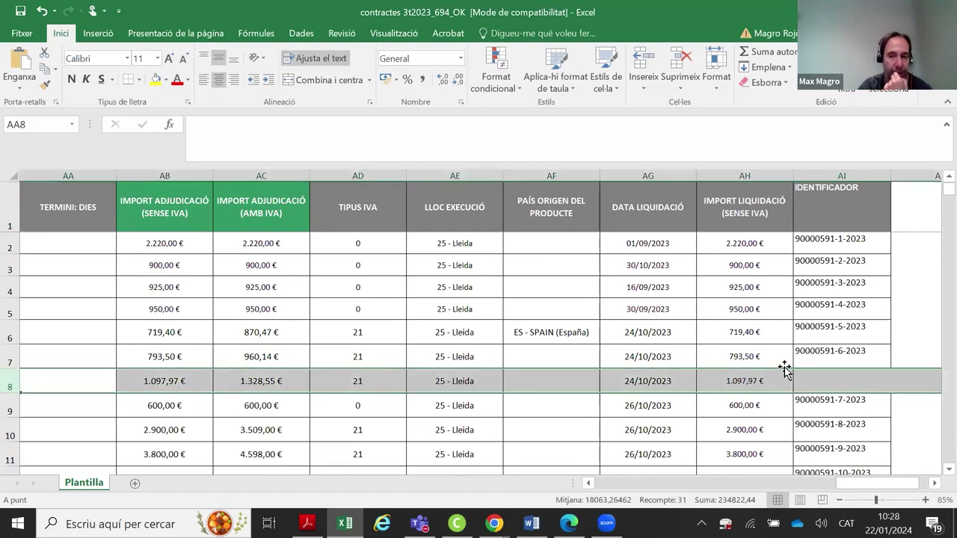
left_click(851, 373)
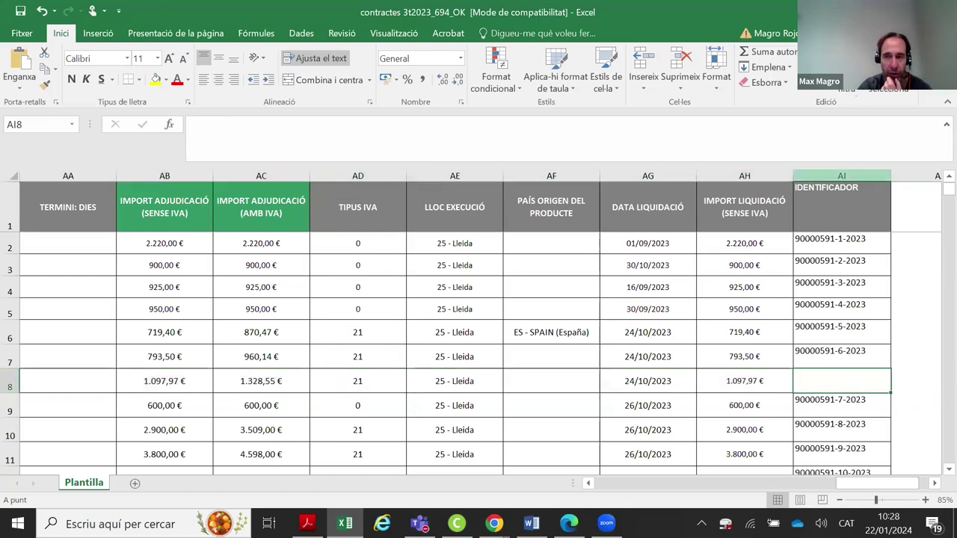
Open the contractes 3t2023_694_ERRORS report from Chrome, widen its EXPEDIENT column and inspect the error in cell B2
key("alt+Tab")
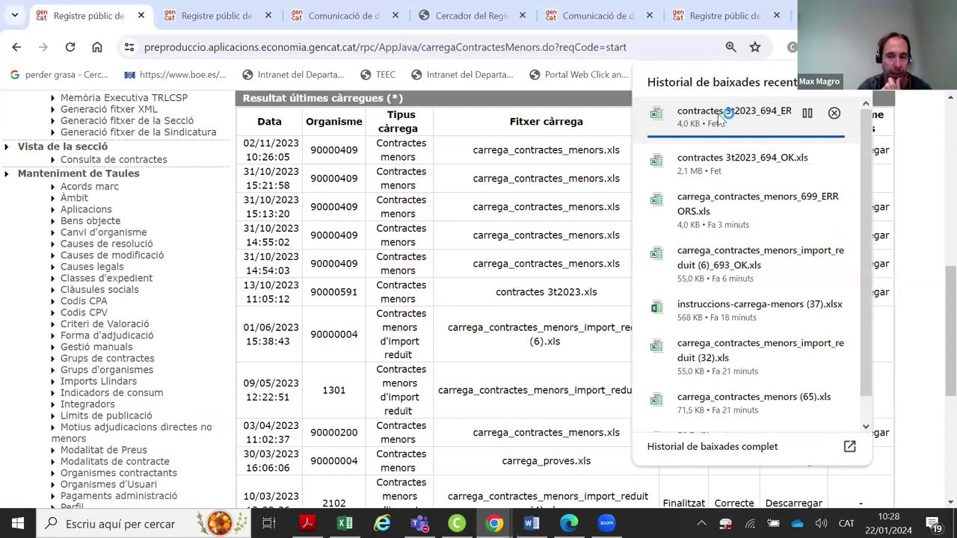
left_click(723, 120)
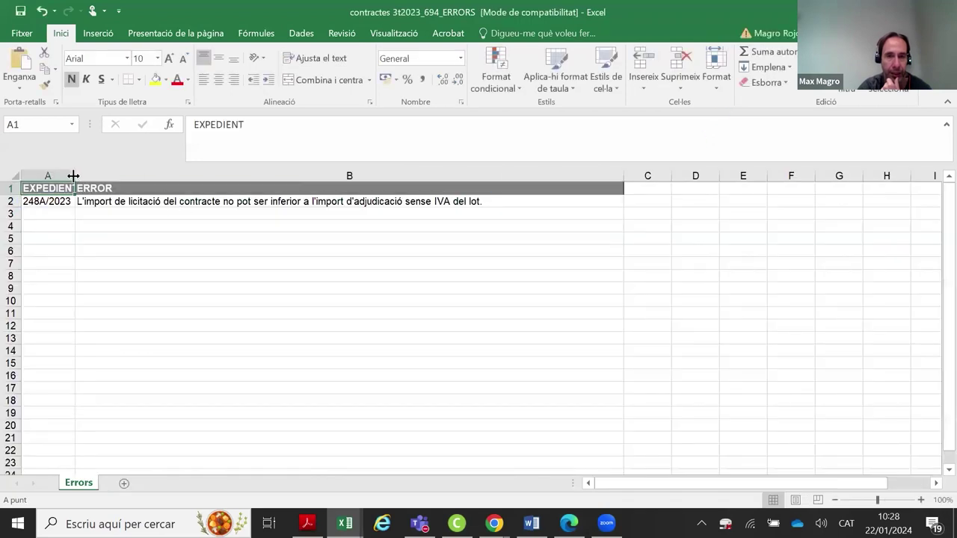
left_click_drag(74, 175, 95, 175)
left_click(418, 200)
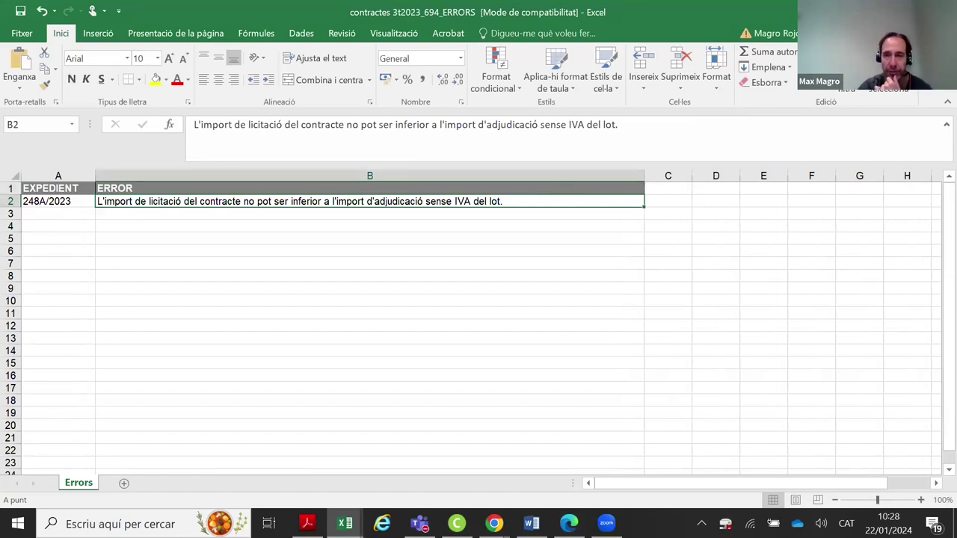
Close both contractes 3t2023 Excel reports without saving and return to the latest uploads table on the registry page
key("ctrl+w")
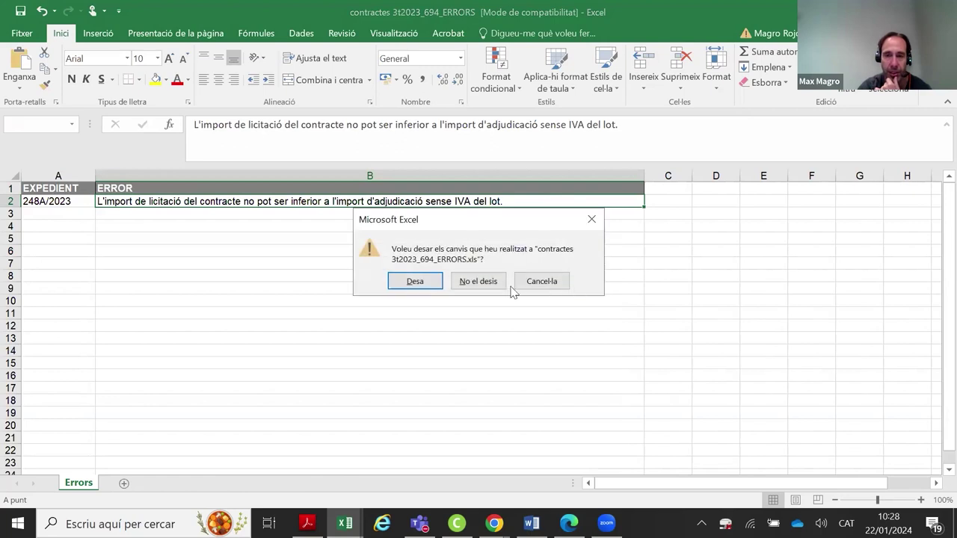
left_click(493, 278)
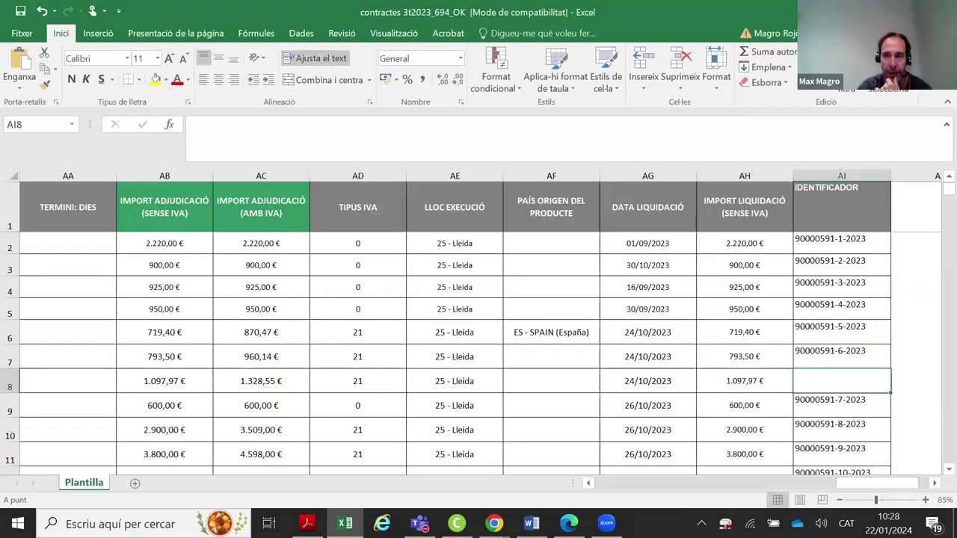
key("ctrl+w")
left_click(470, 281)
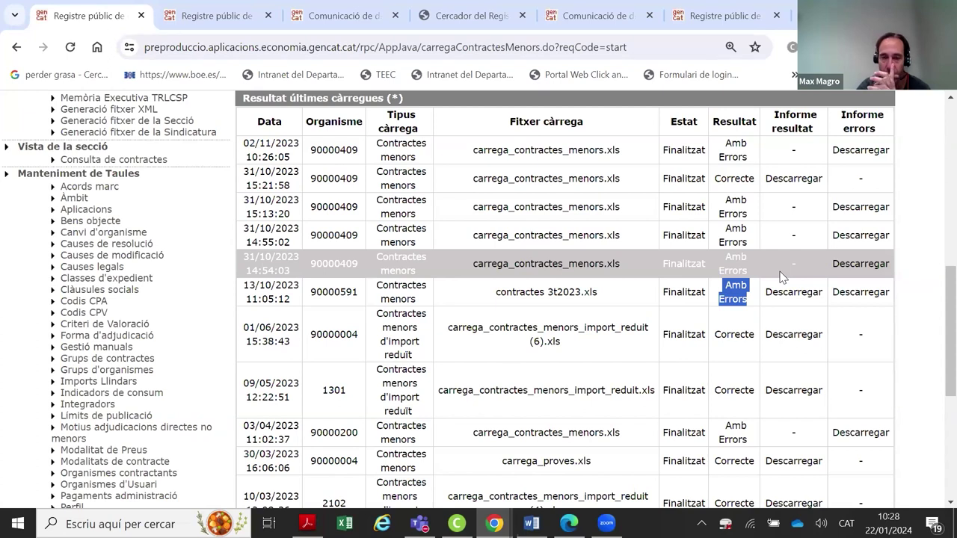
scroll(368, 234, "up", 2)
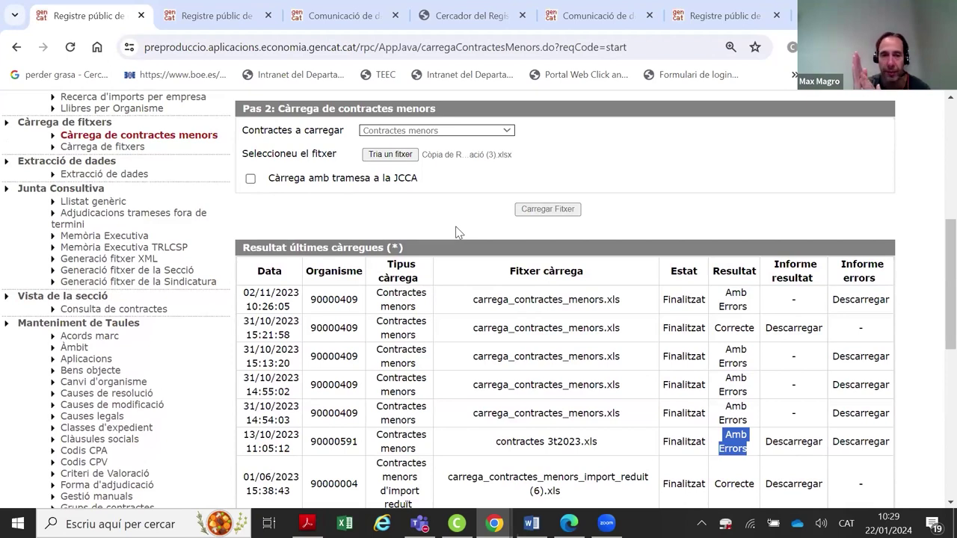
scroll(451, 262, "down", 2)
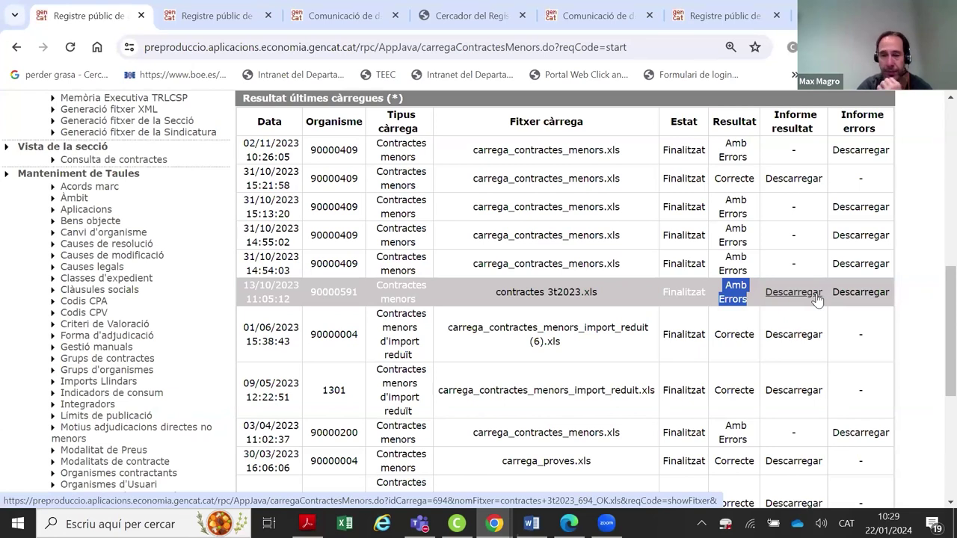
Enable the Càrrega amb tramesa a la JCCA option for the minor contracts file upload
scroll(817, 299, "up", 2)
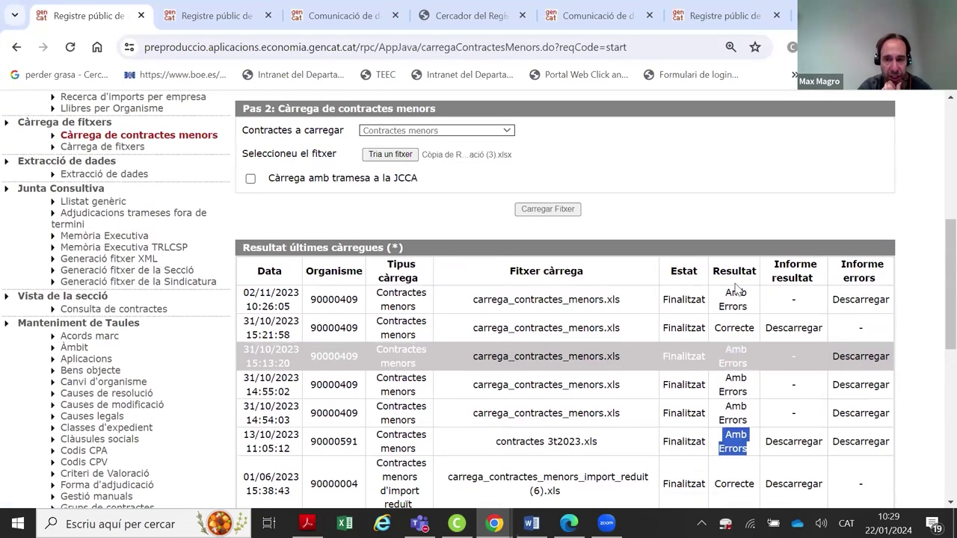
left_click(250, 178)
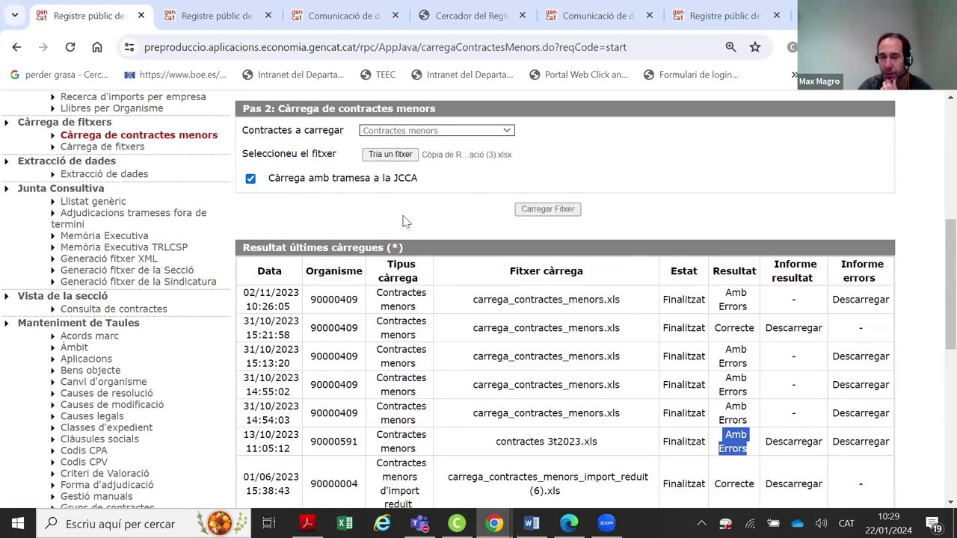
Open the error report of the 02/11/2023 upload, inspect the error in cell B2 and return to the uploads table
scroll(633, 256, "down", 1)
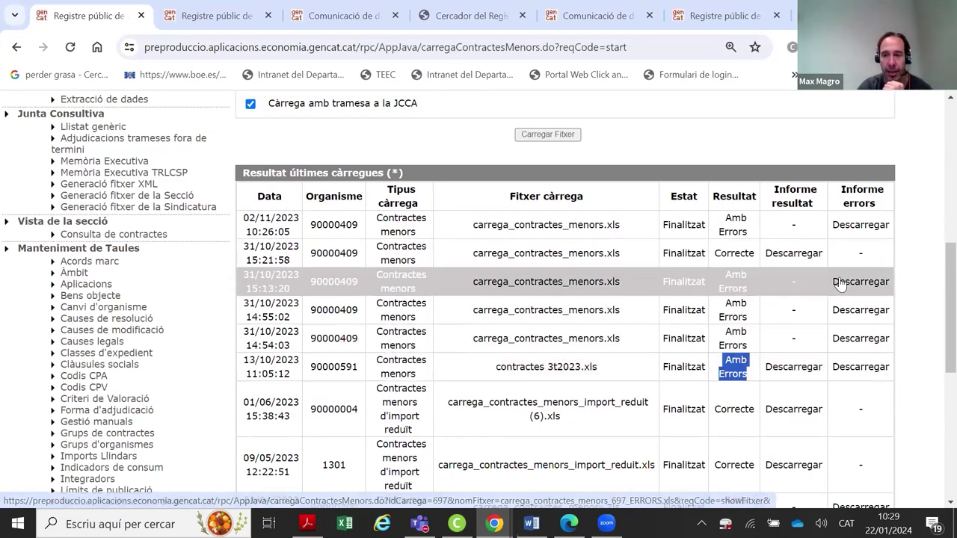
left_click(867, 235)
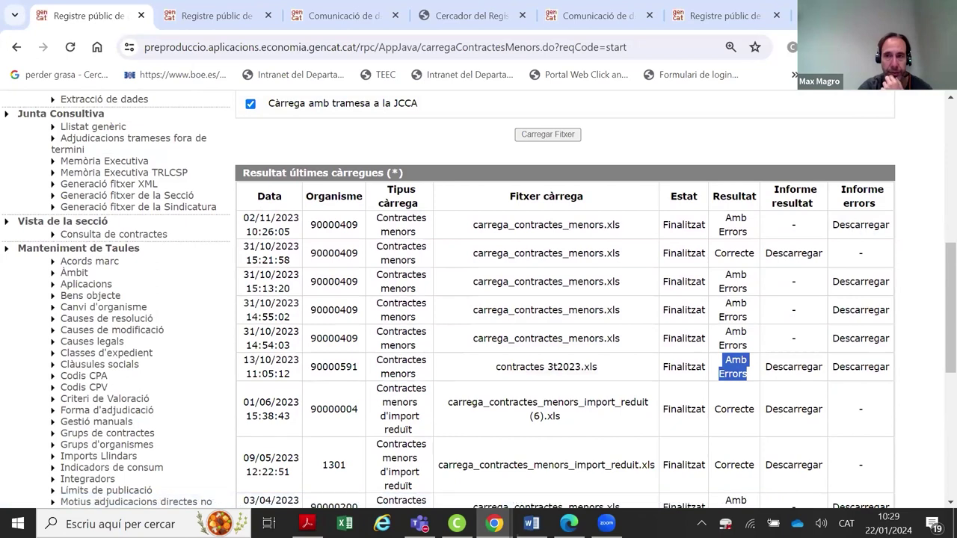
left_click(731, 122)
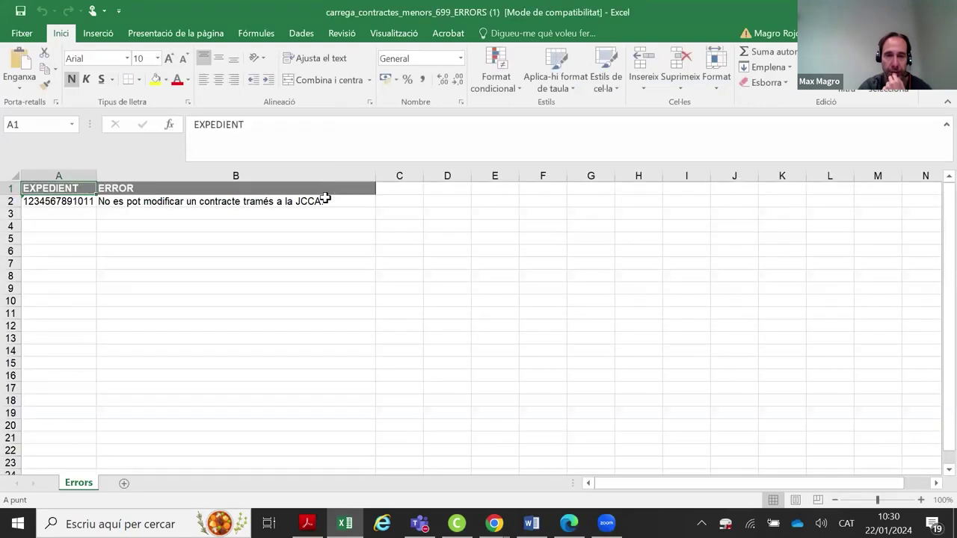
left_click(325, 197)
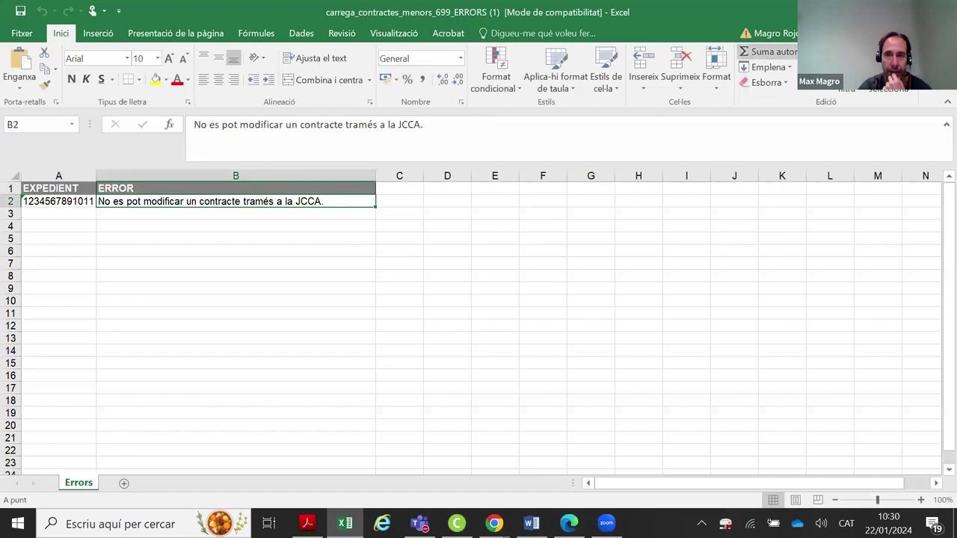
key("alt+Tab")
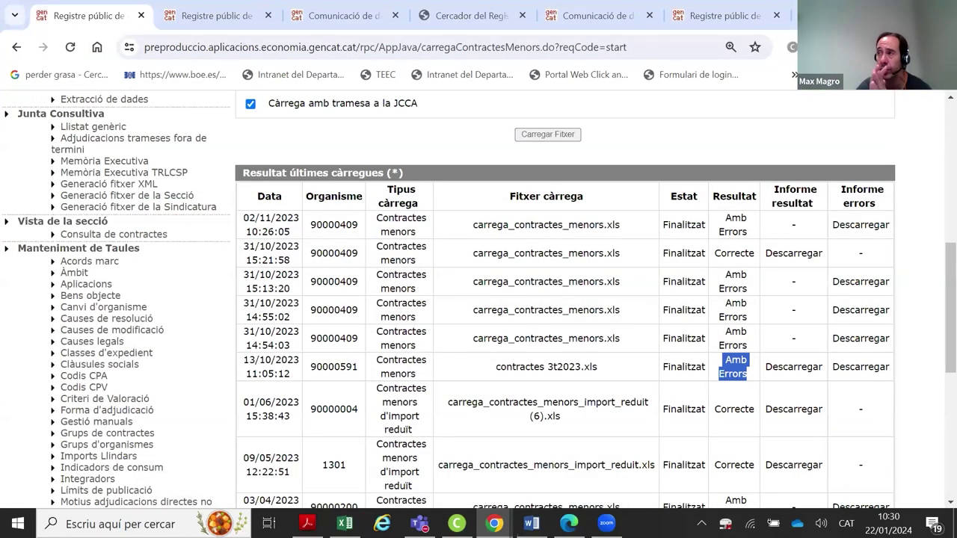
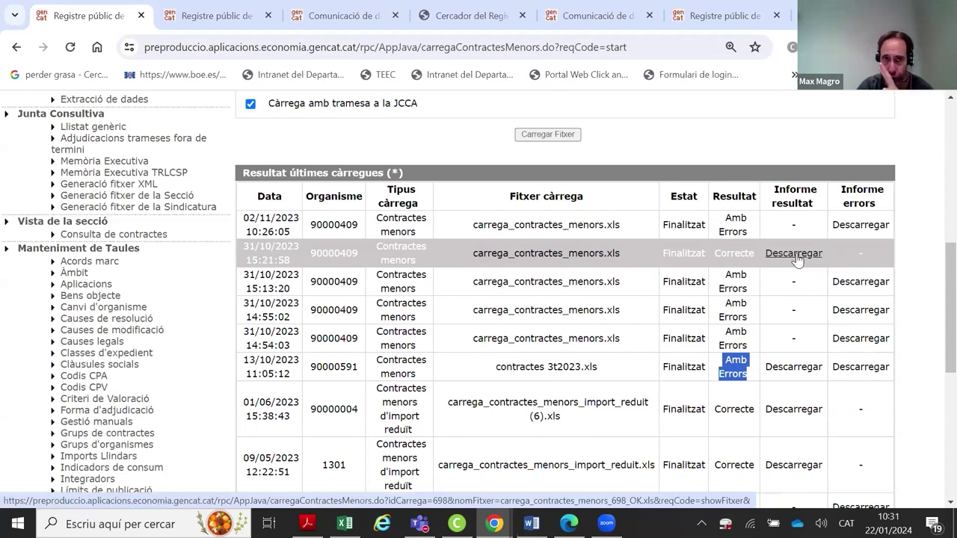
Download the error report of the contractes 3t2023.xls upload and highlight that upload's Amb Errors result
left_click(867, 282)
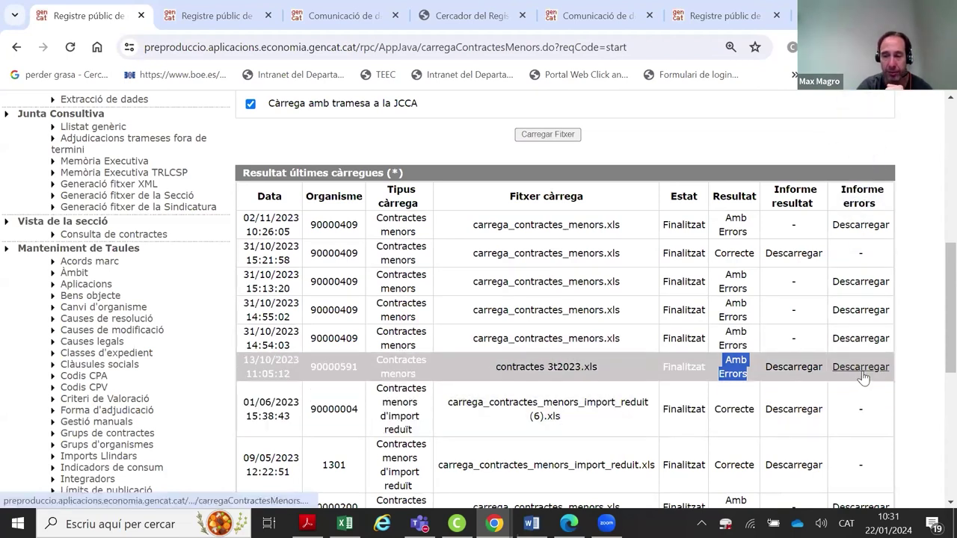
left_click(863, 376)
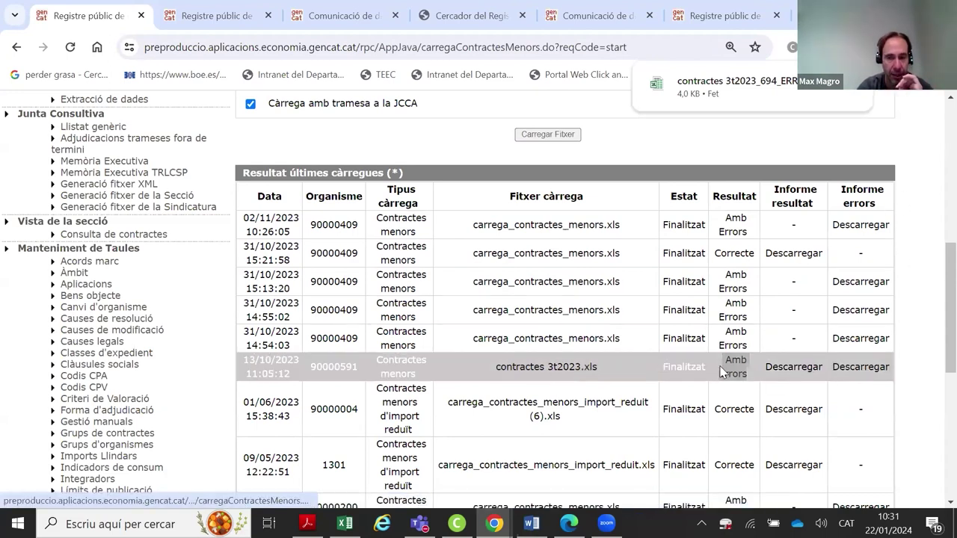
left_click_drag(802, 374, 794, 374)
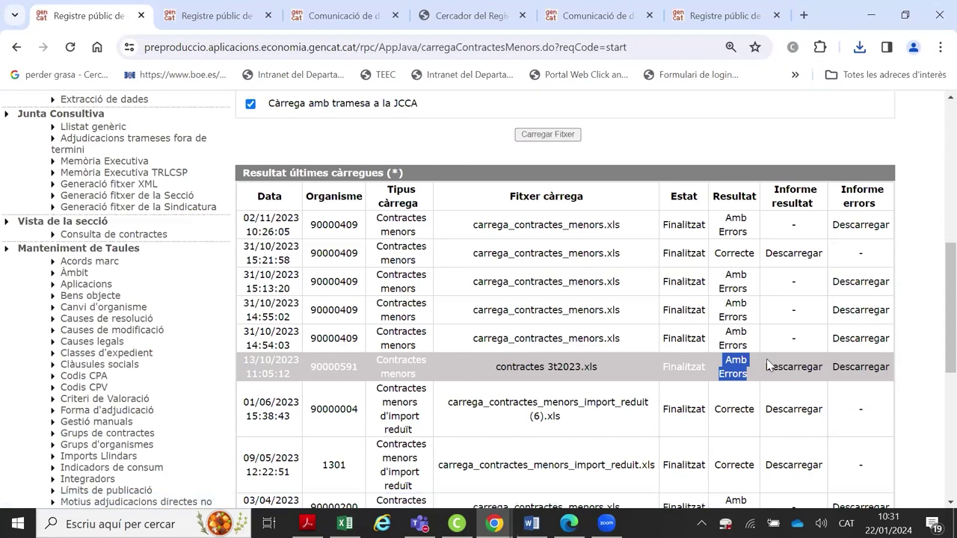
Disable the Càrrega amb tramesa a la JCCA option in the Pas 2 upload section
scroll(766, 359, "up", 4)
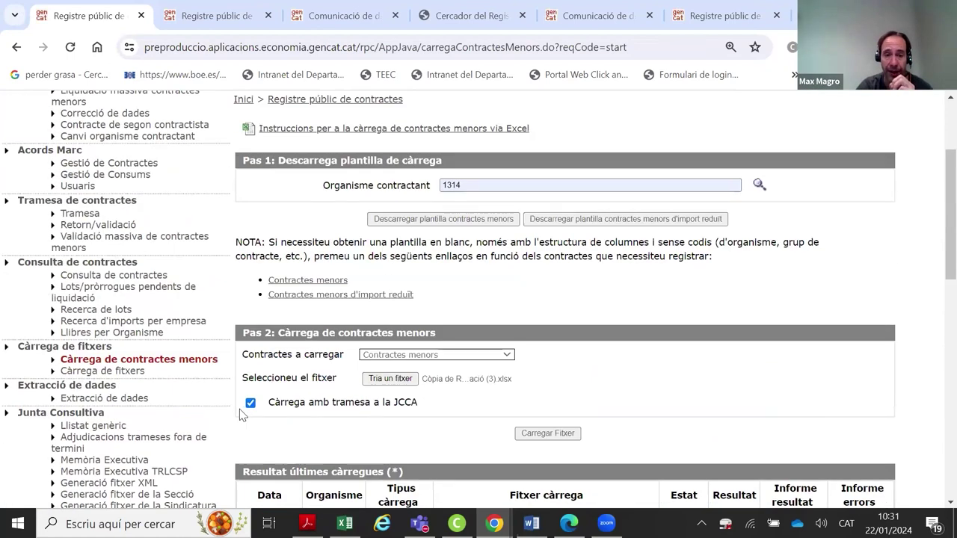
left_click(250, 403)
scroll(583, 351, "down", 1)
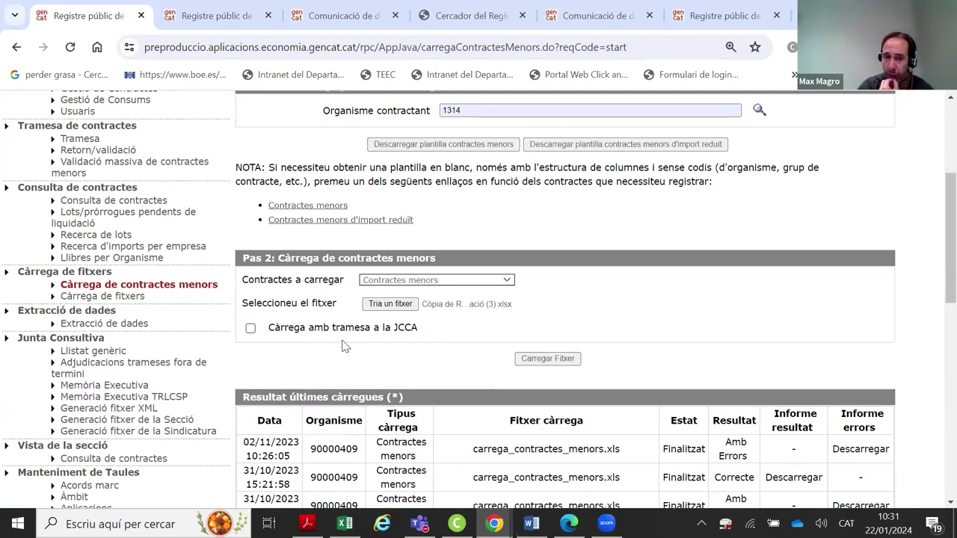
Highlight the Correcte result of the 31/10/2023 15:21:58 upload and review the surrounding uploads
scroll(347, 340, "down", 1)
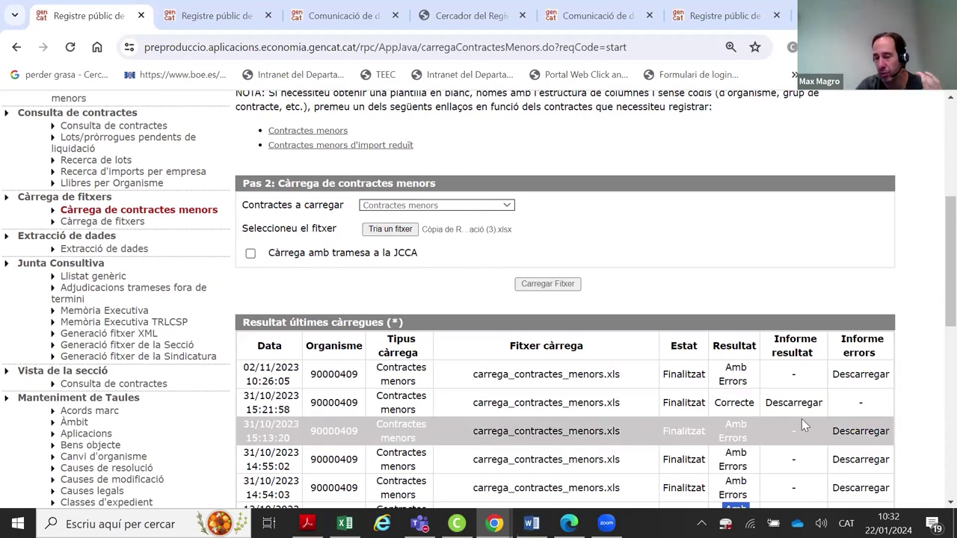
left_click_drag(716, 405, 754, 404)
scroll(749, 397, "down", 1)
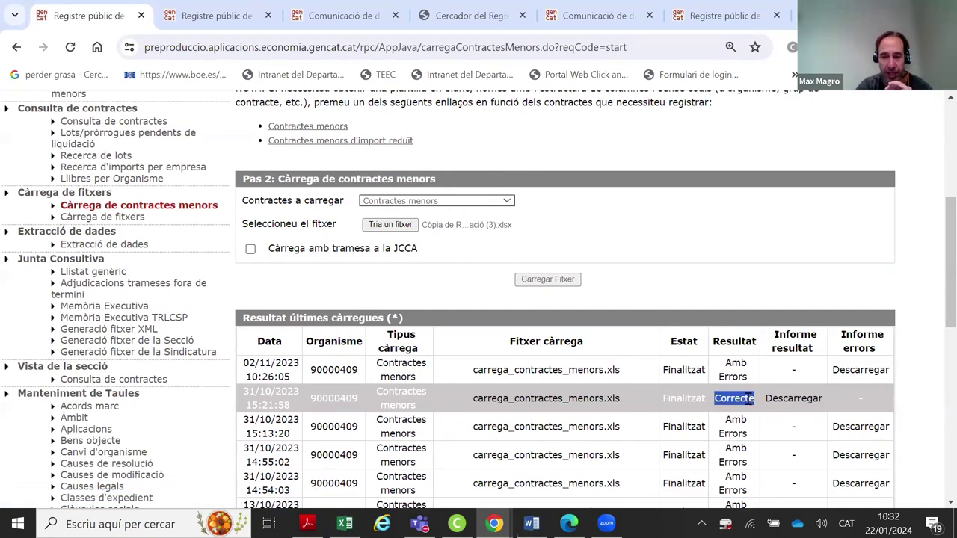
scroll(749, 397, "down", 1)
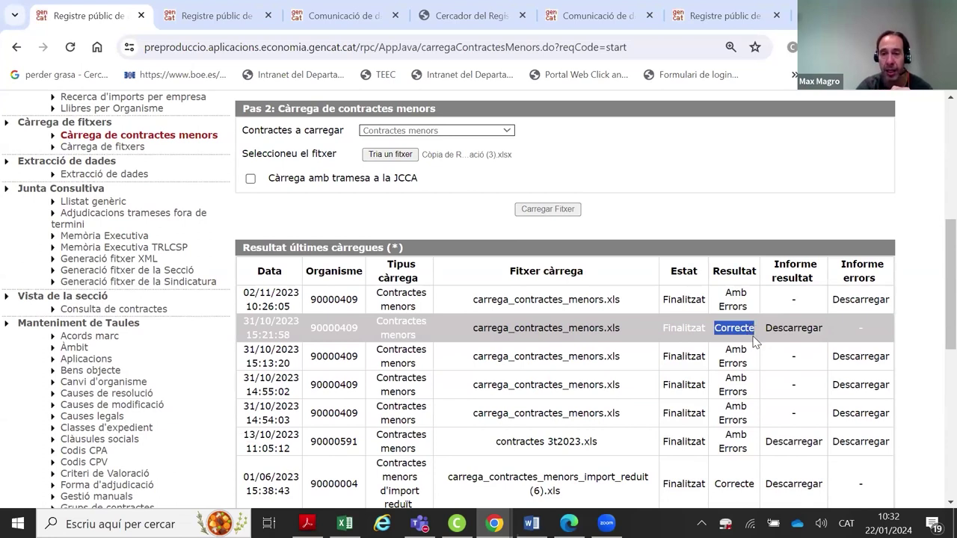
Review the Tramesa de contractes options and turn Càrrega amb tramesa a la JCCA back on
scroll(518, 320, "up", 1)
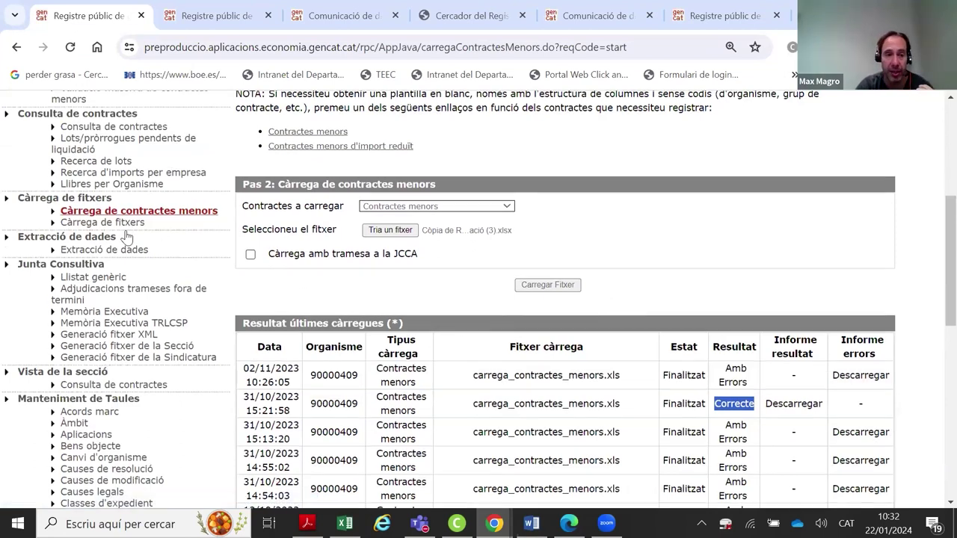
scroll(107, 213, "up", 1)
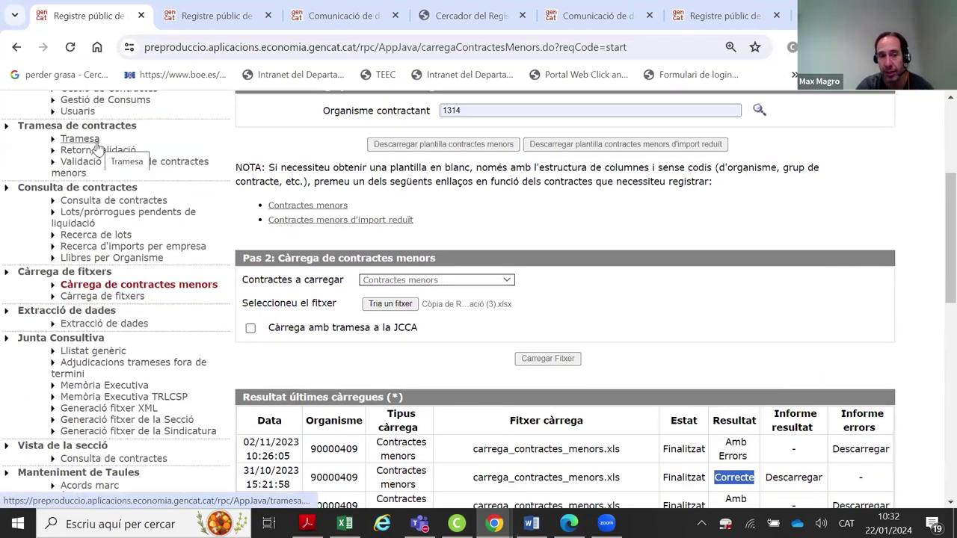
scroll(355, 258, "down", 1)
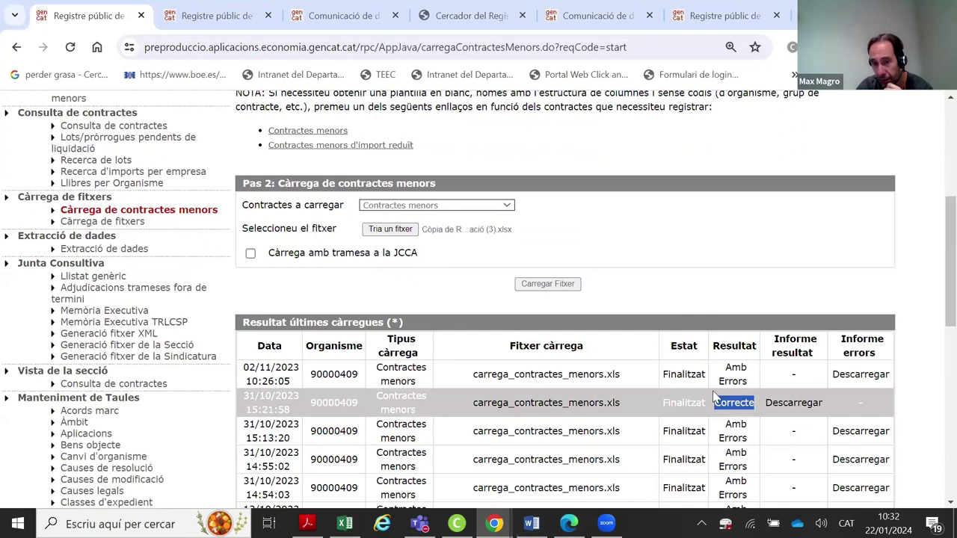
left_click(252, 255)
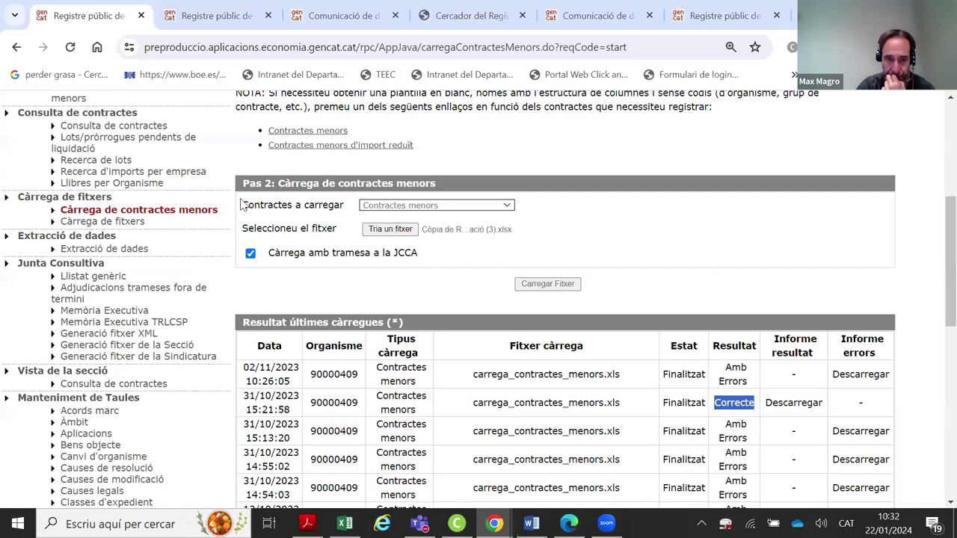
Try the two Contracte menor options on a new Adjudicació form and return to the Càrrega de contractes menors page
scroll(240, 204, "up", 2)
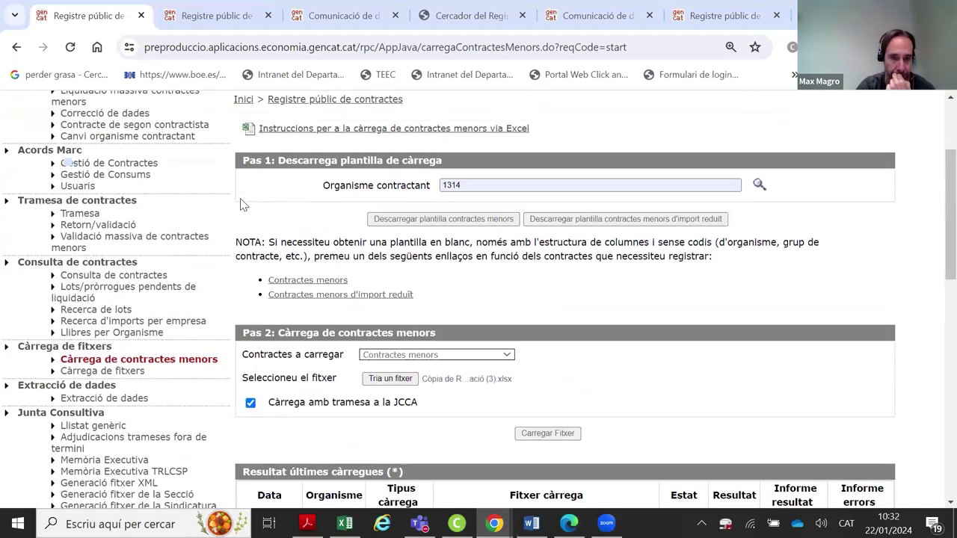
scroll(243, 204, "up", 2)
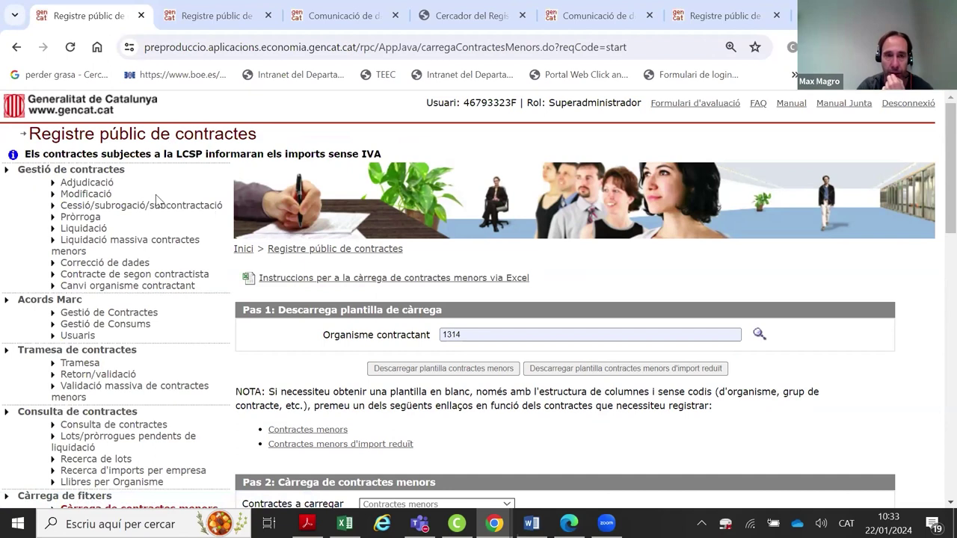
scroll(188, 218, "down", 1)
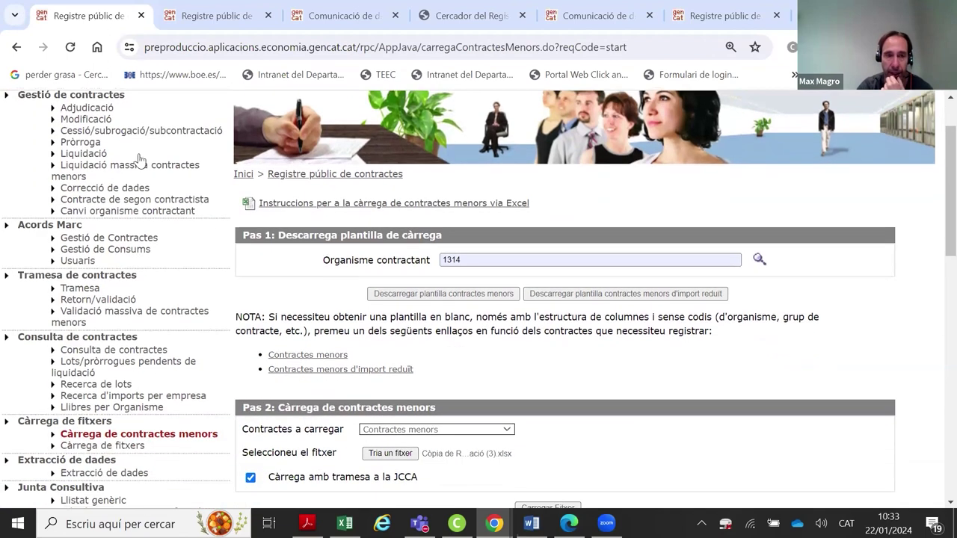
left_click(108, 109)
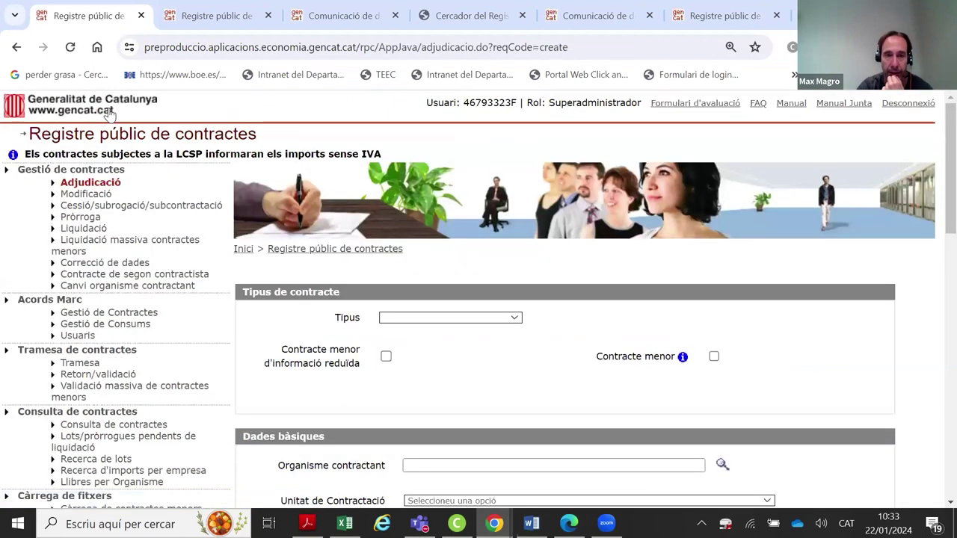
left_click(386, 356)
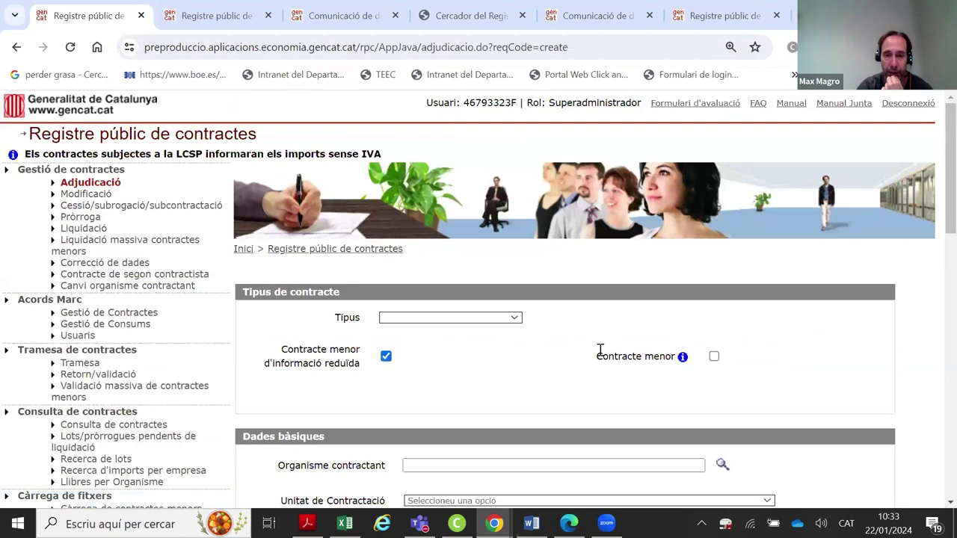
left_click(714, 357)
left_click(386, 355)
scroll(182, 357, "down", 2)
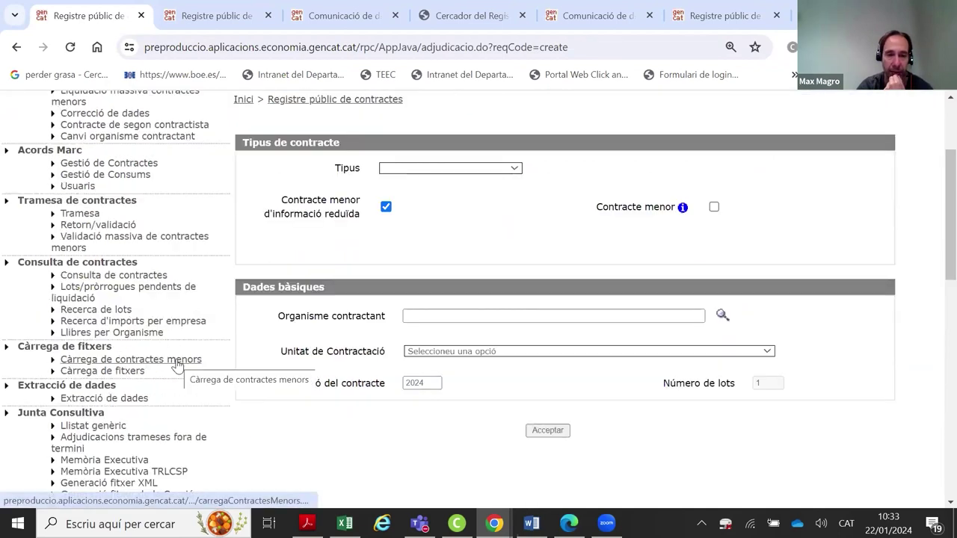
left_click(178, 362)
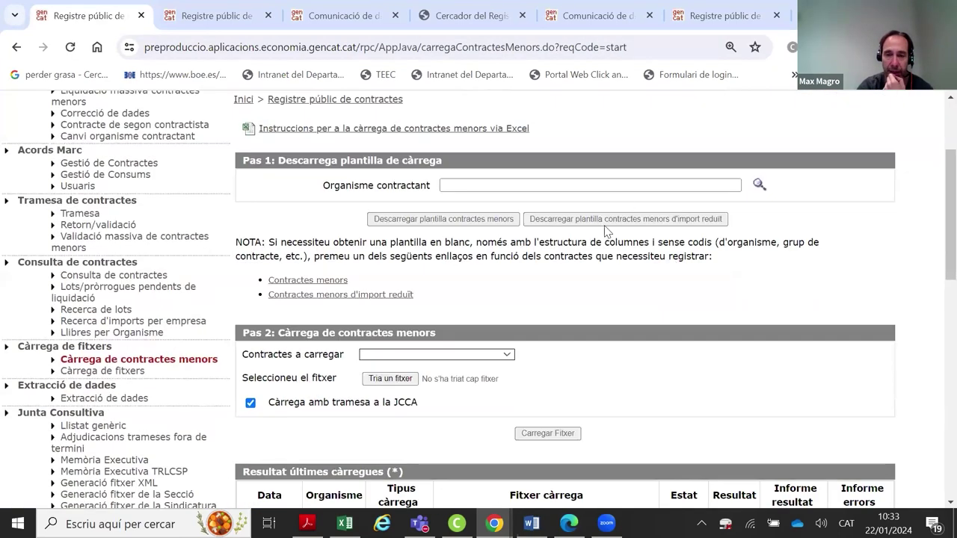
Open a new Adjudicació form and demonstrate ticking and clearing the Contracte menor d'informació reduïda option
scroll(607, 247, "up", 2)
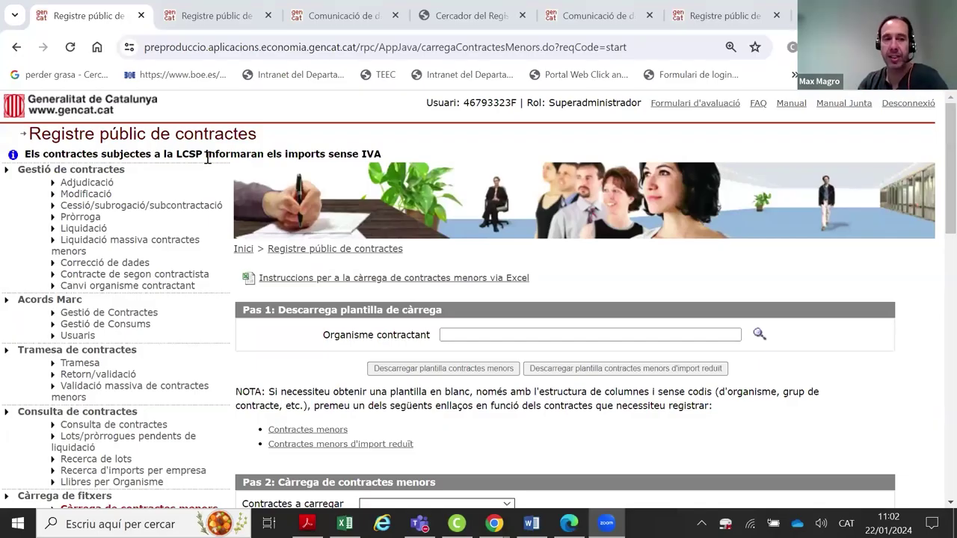
left_click(87, 183)
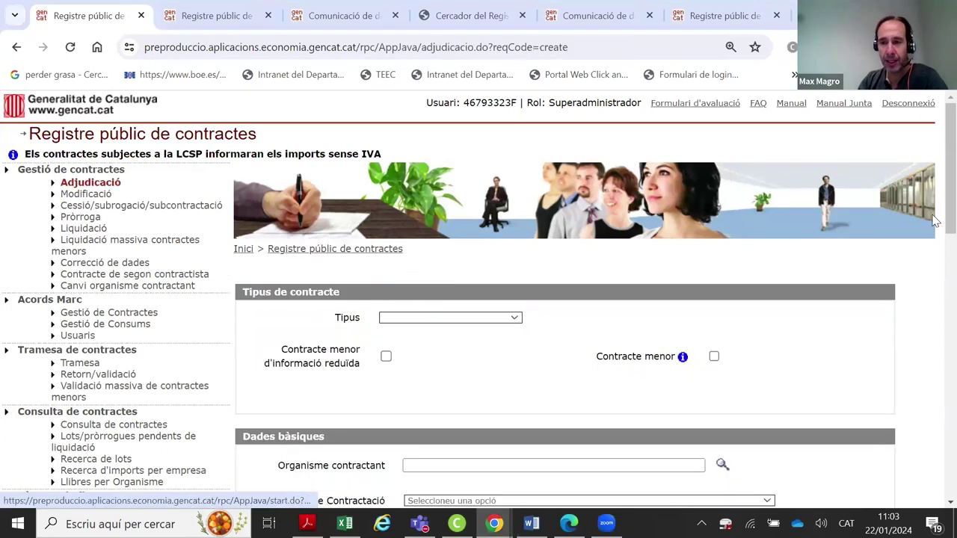
scroll(935, 221, "down", 2)
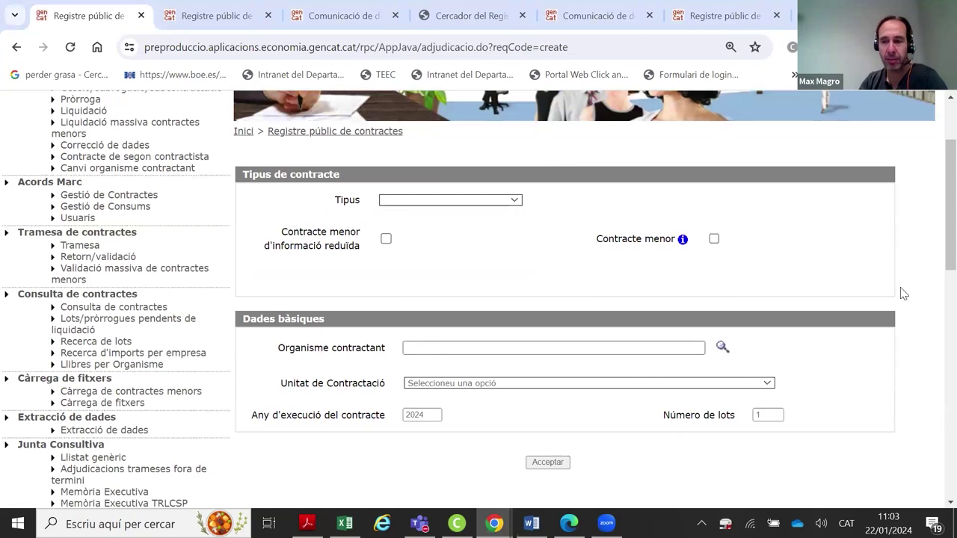
scroll(936, 255, "down", 1)
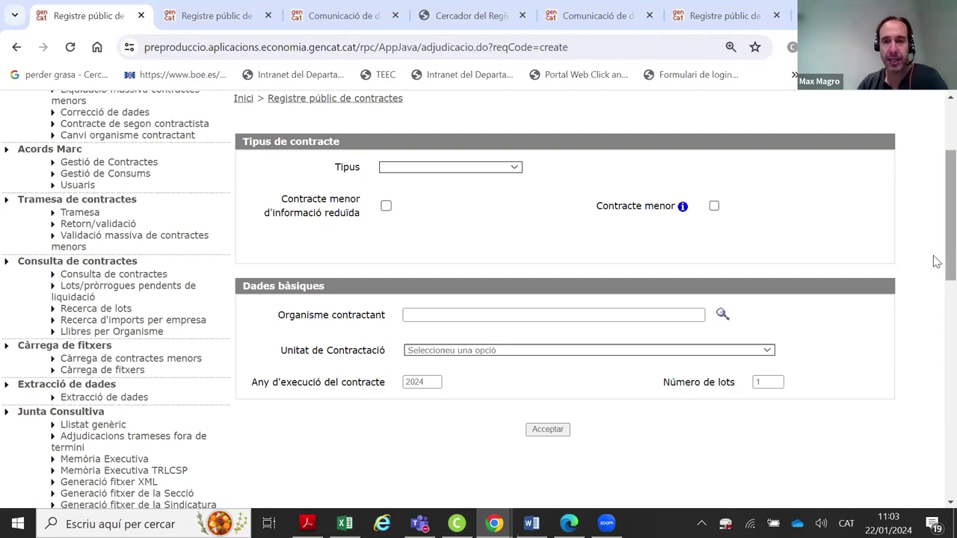
left_click(387, 207)
left_click(386, 206)
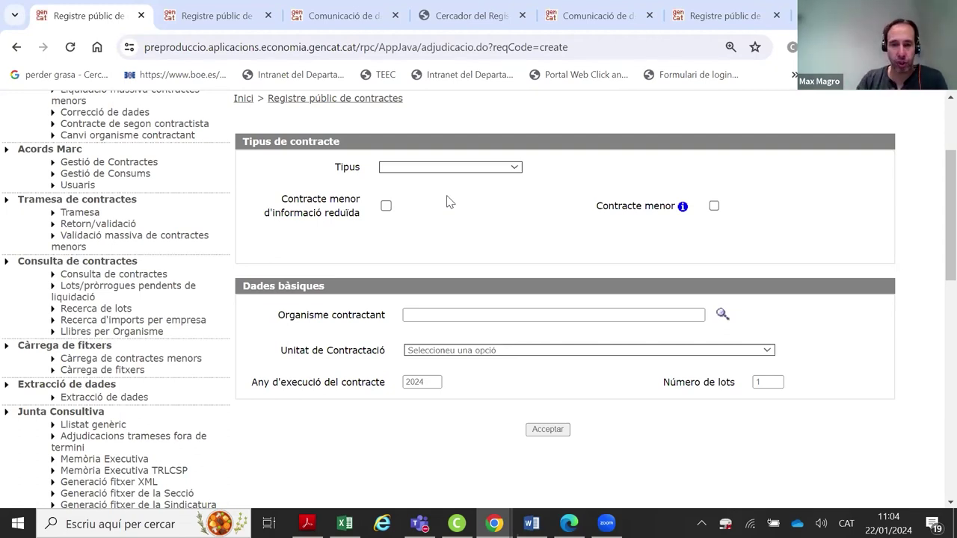
Start an Adjudicació of type 5. SERVEIS for Organisme contractant 1401 with 1 lot and accept the basic data
left_click(469, 169)
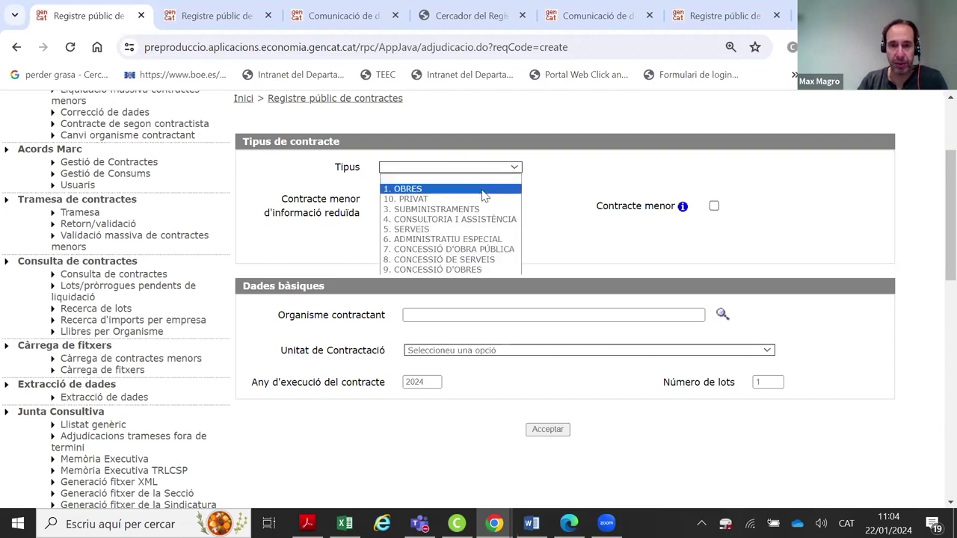
left_click(473, 229)
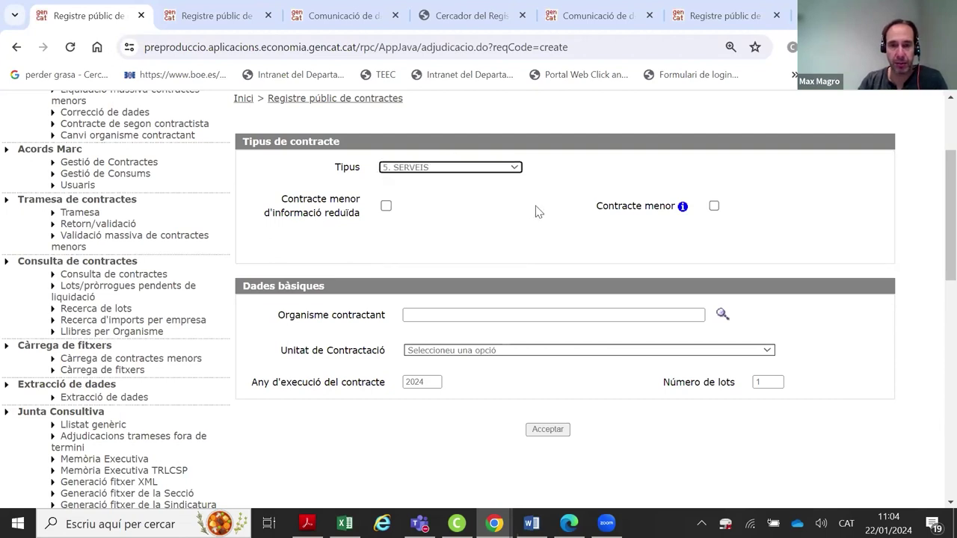
left_click(480, 314)
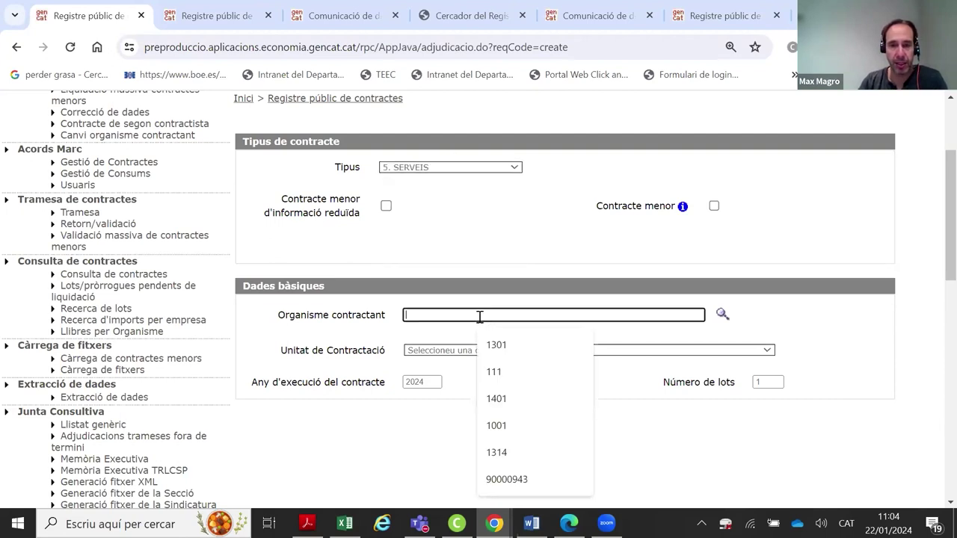
left_click(497, 398)
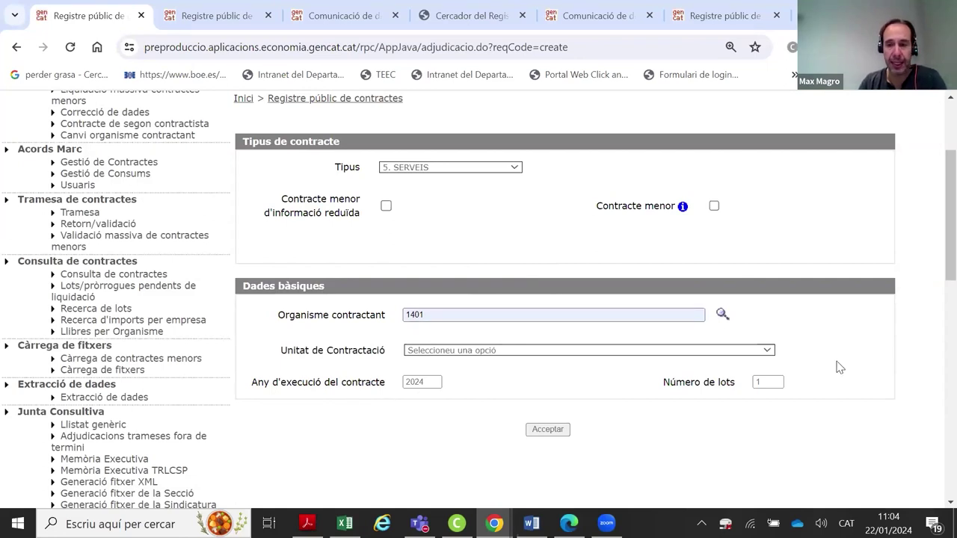
double_click(777, 383)
type("1")
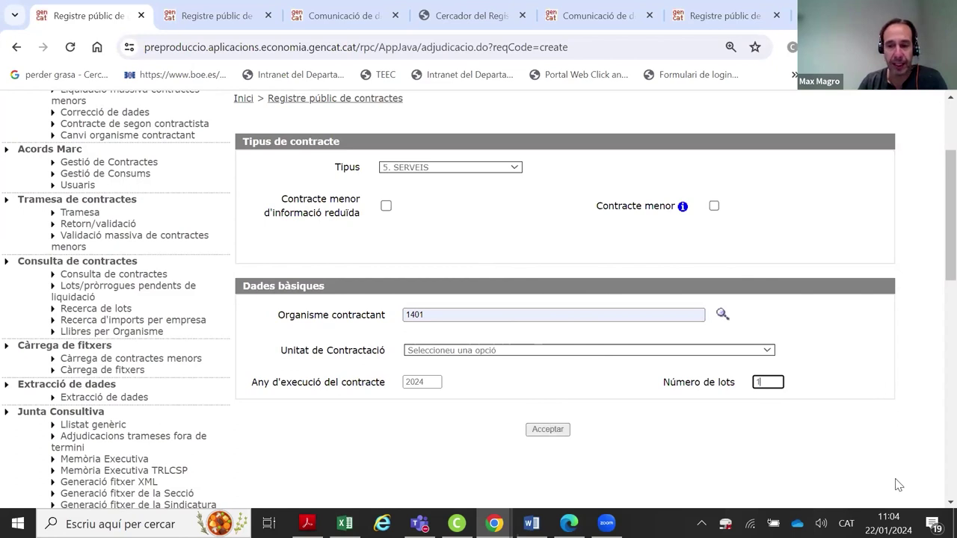
left_click(514, 111)
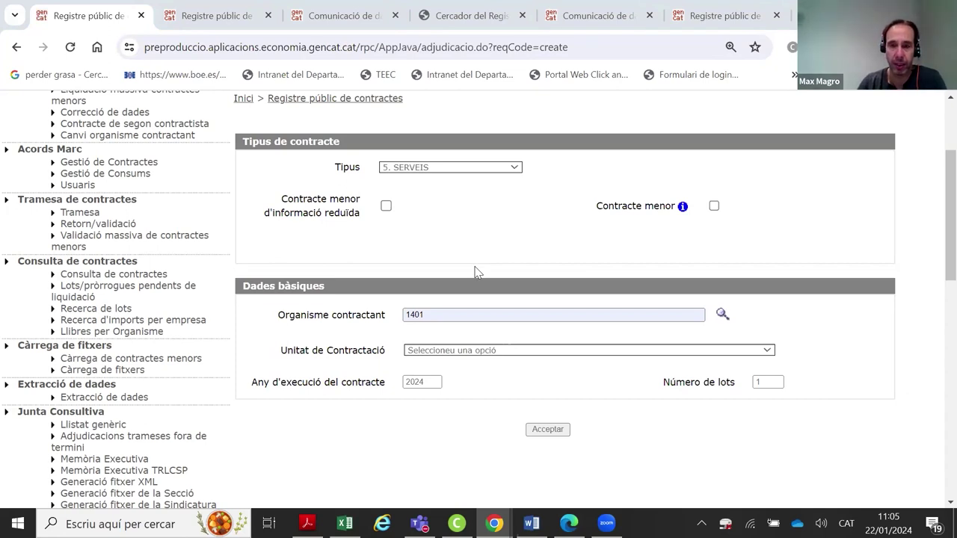
left_click(550, 433)
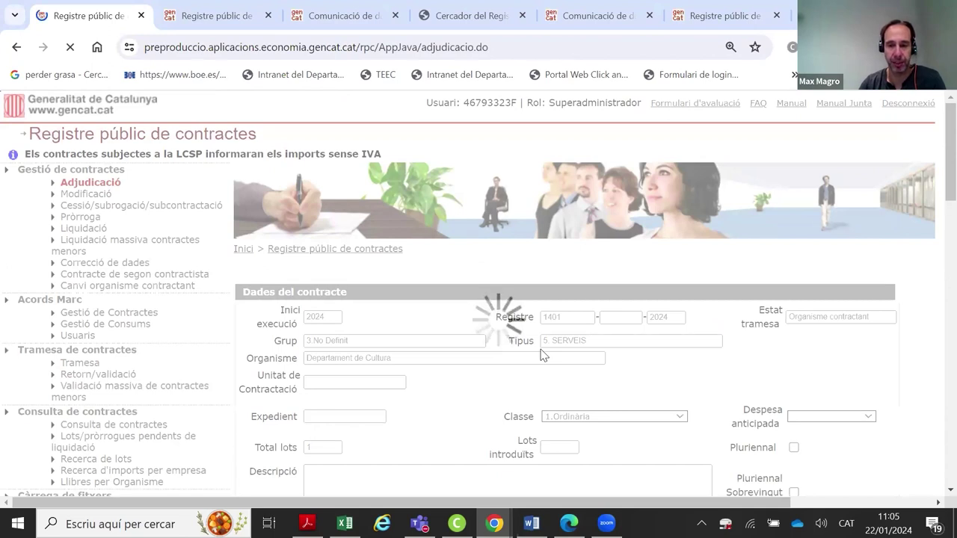
Examine the sections of the new contract form and the options offered for Classe and Despesa anticipada
scroll(747, 273, "down", 3)
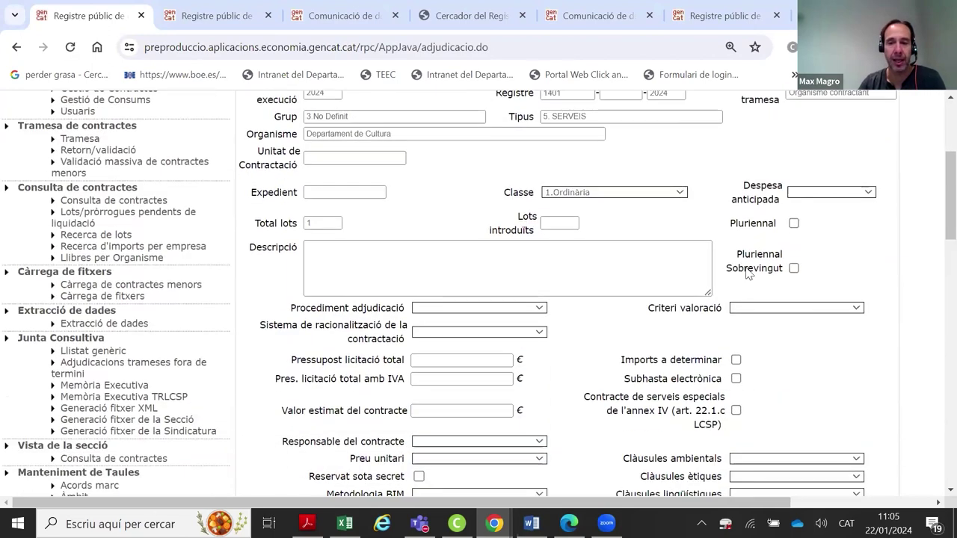
scroll(669, 247, "down", 10)
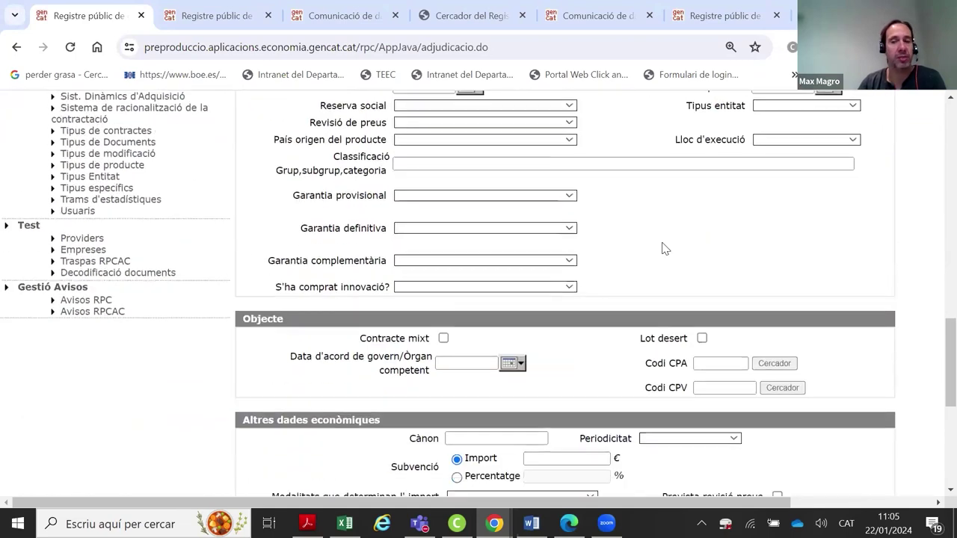
scroll(664, 249, "down", 5)
scroll(662, 252, "up", 7)
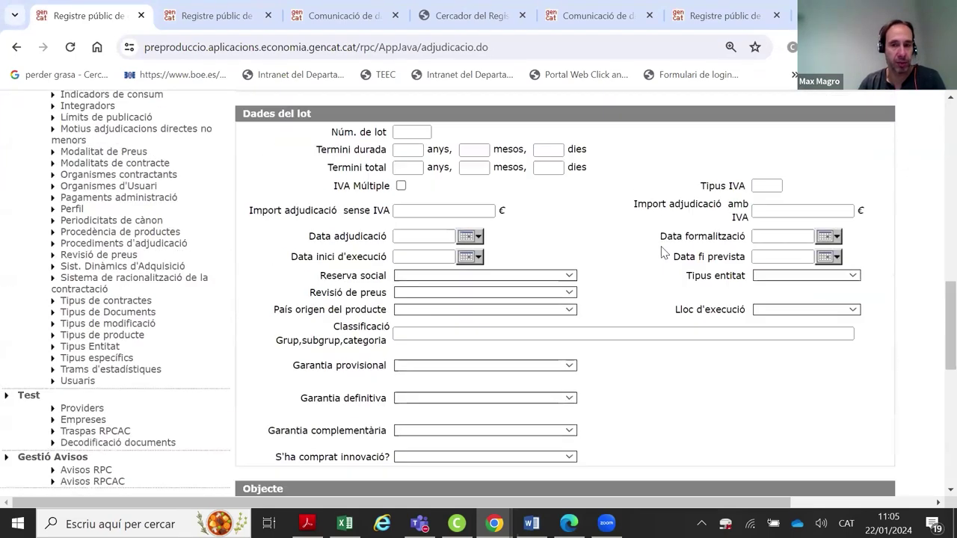
scroll(661, 253, "up", 15)
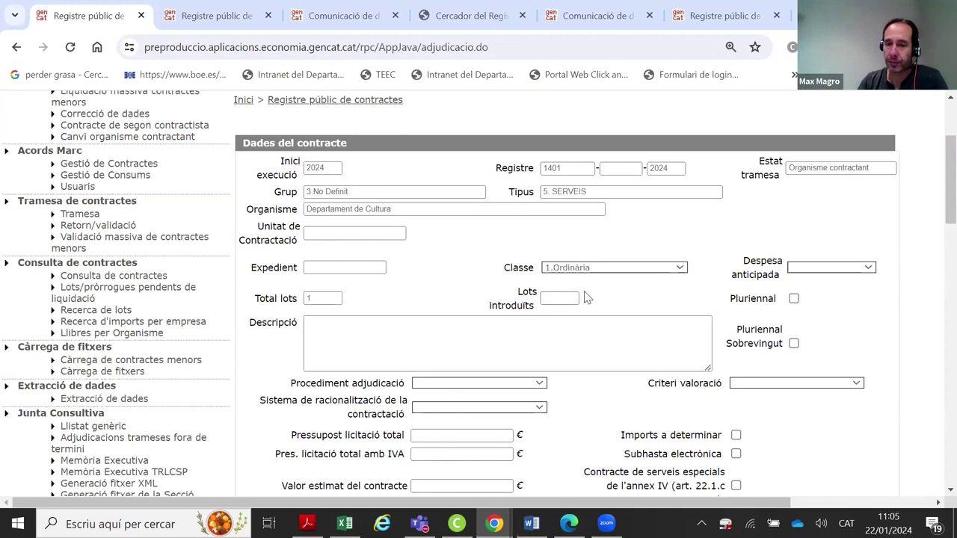
left_click(627, 269)
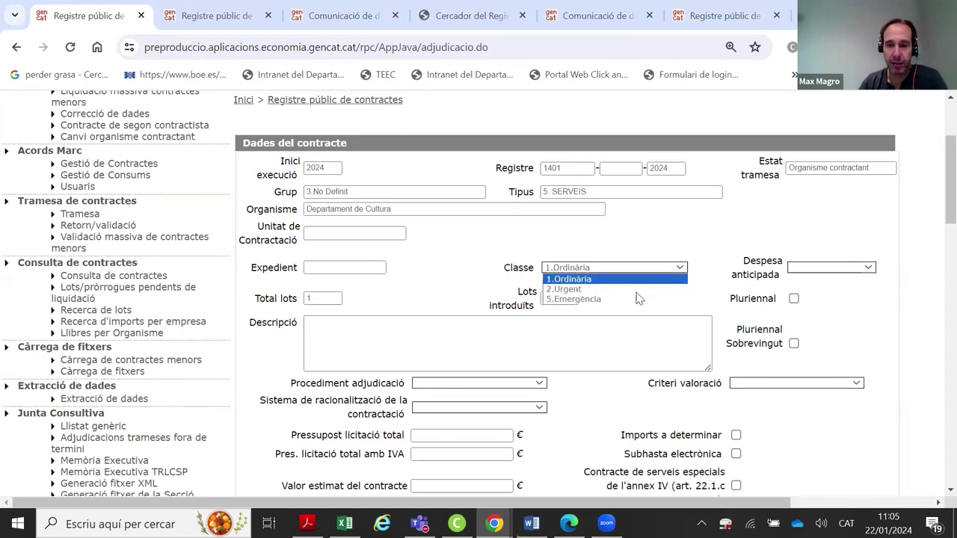
left_click(637, 253)
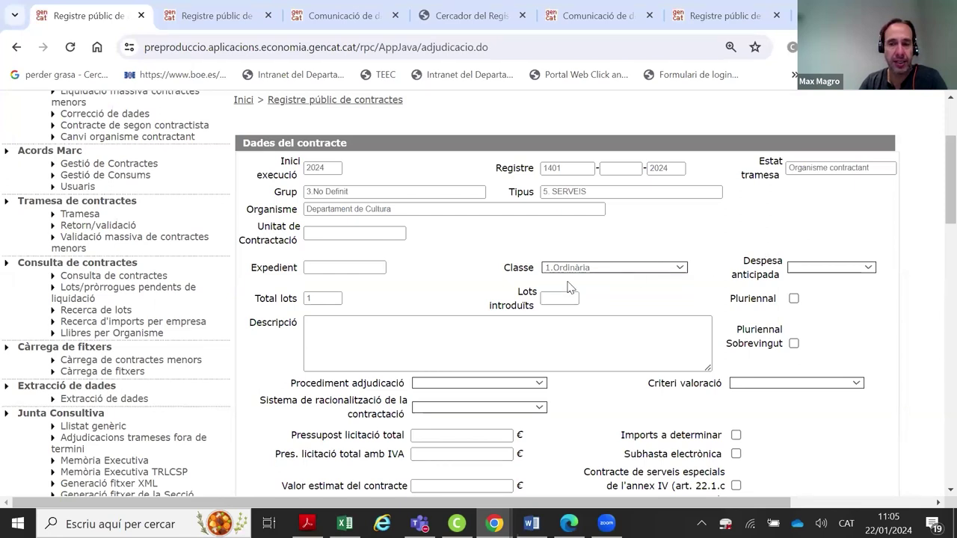
left_click(850, 268)
left_click(712, 255)
Examine the suggestions for the Expedient field and highlight the Registre number fields for comparison
left_click(332, 267)
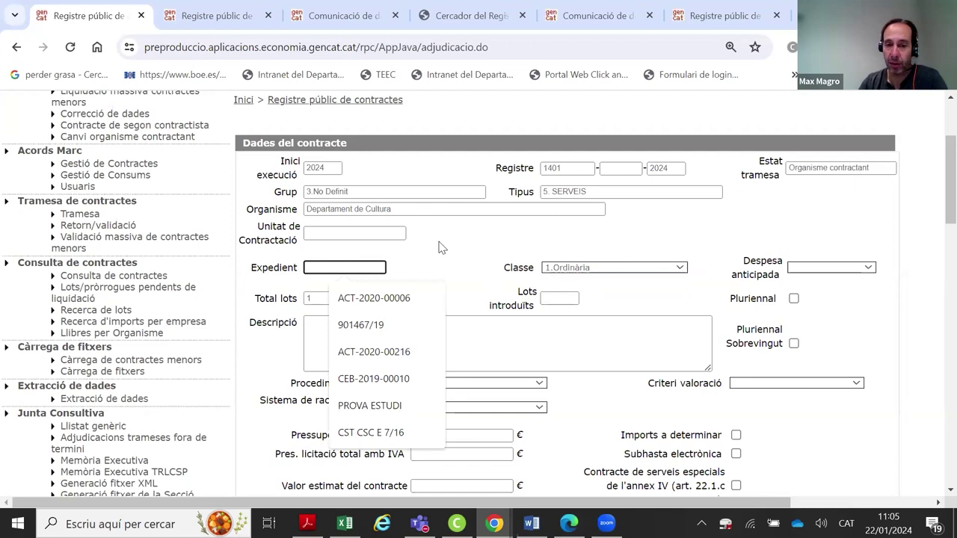
left_click(369, 263)
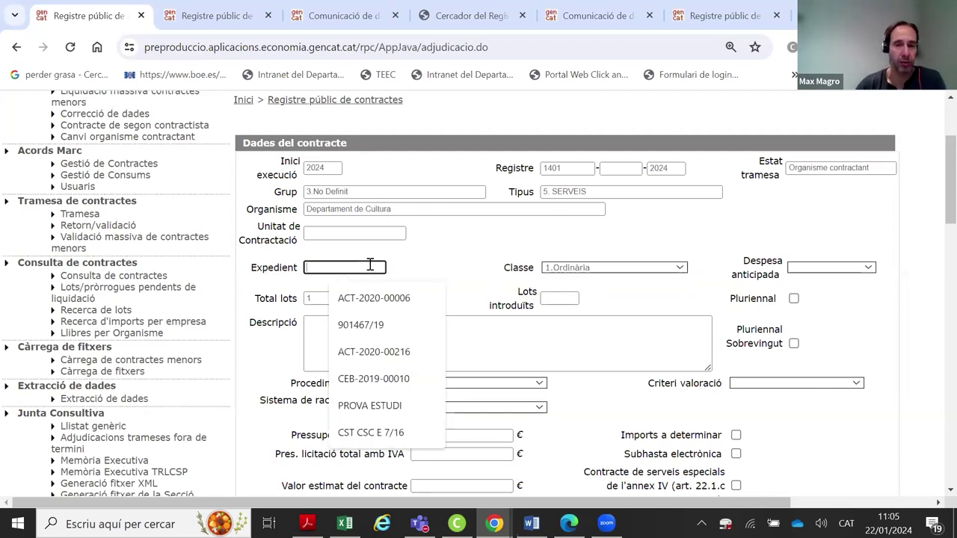
left_click(428, 253)
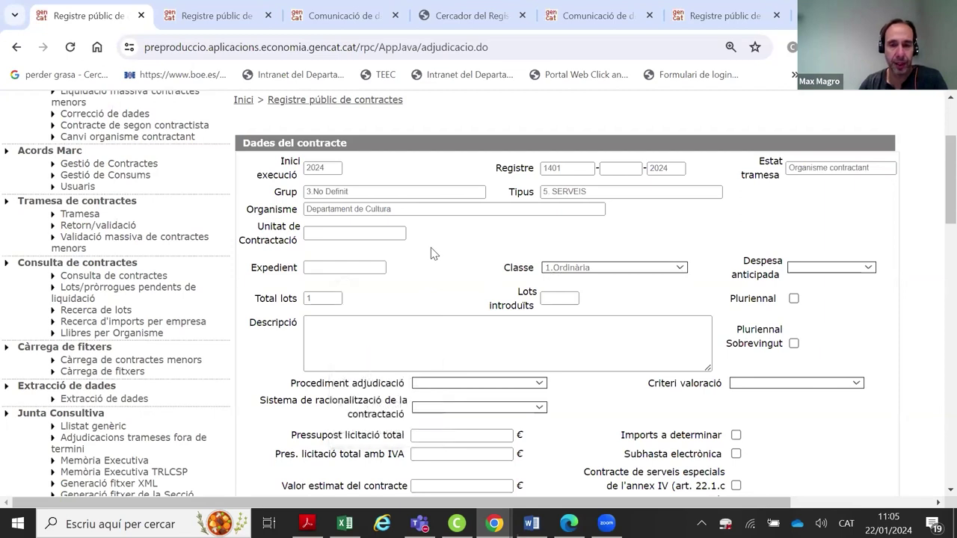
left_click(368, 267)
left_click_drag(542, 169, 702, 166)
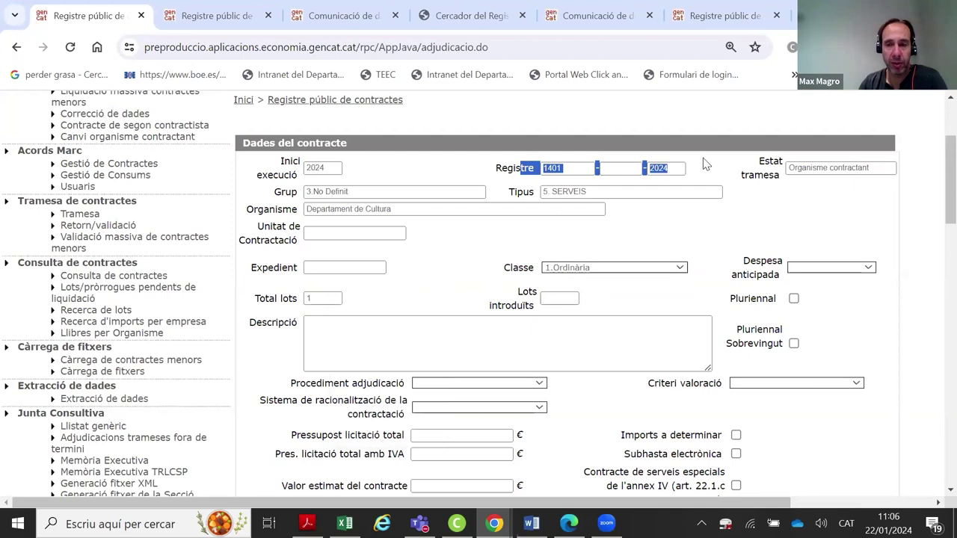
left_click(606, 236)
Set the contract's Expedient to ACT-2020/00006
left_click(327, 269)
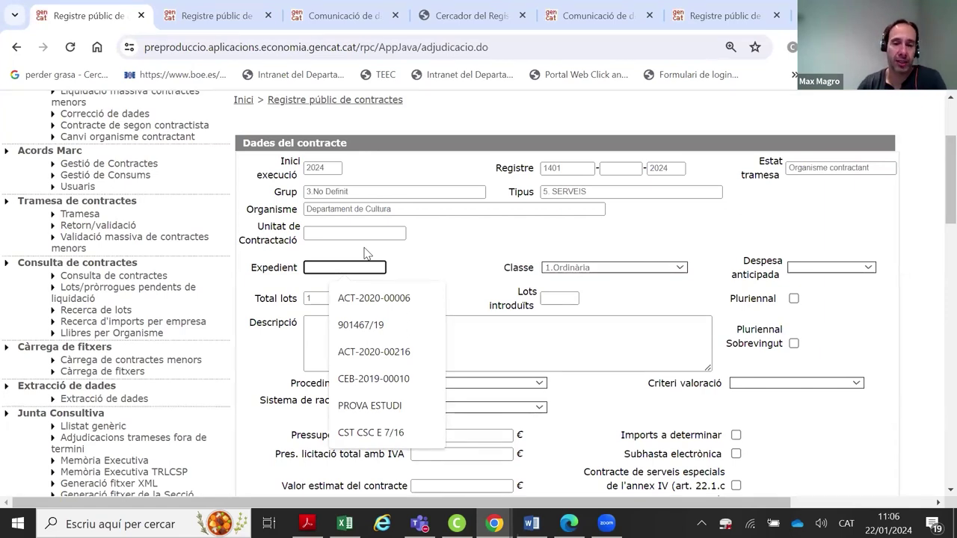
left_click(367, 297)
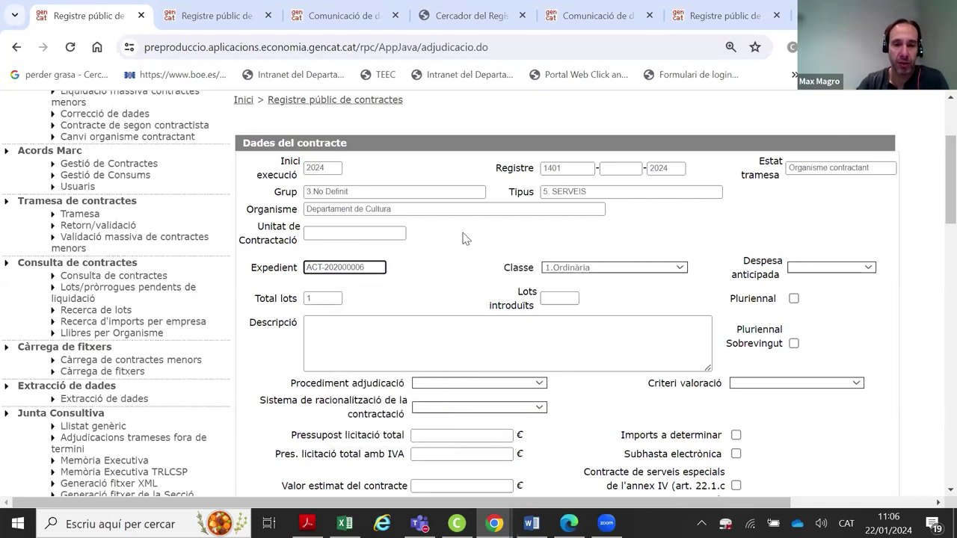
scroll(464, 238, "up", 2)
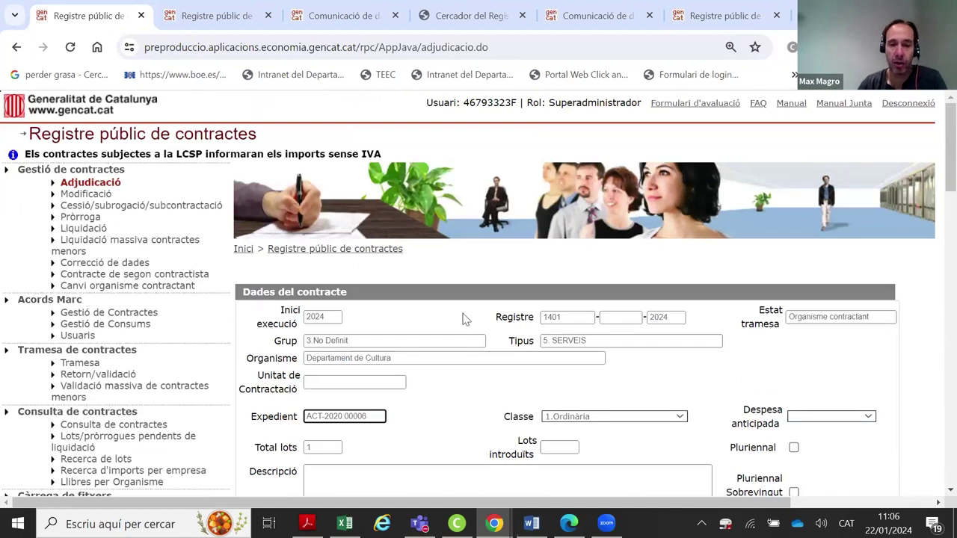
scroll(463, 314, "down", 1)
scroll(334, 341, "down", 2)
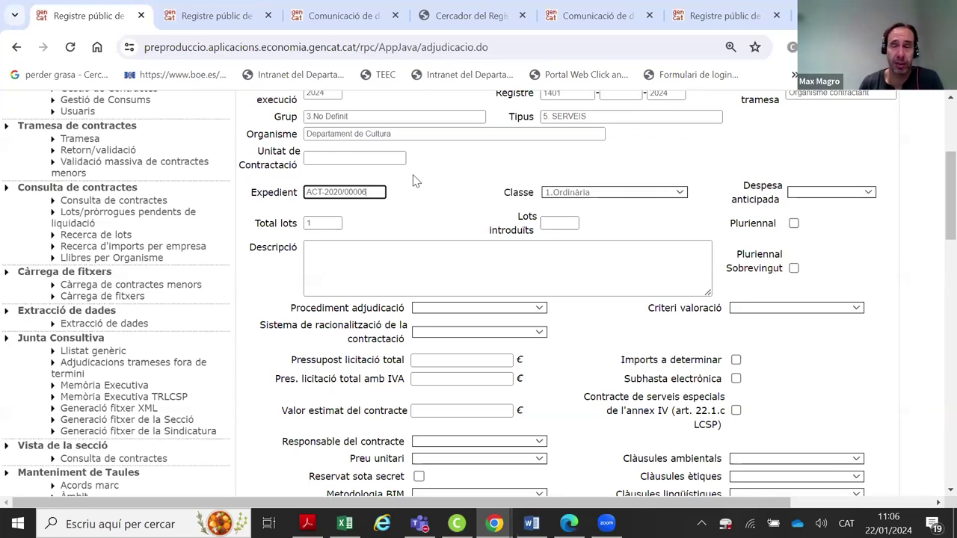
scroll(438, 177, "up", 2)
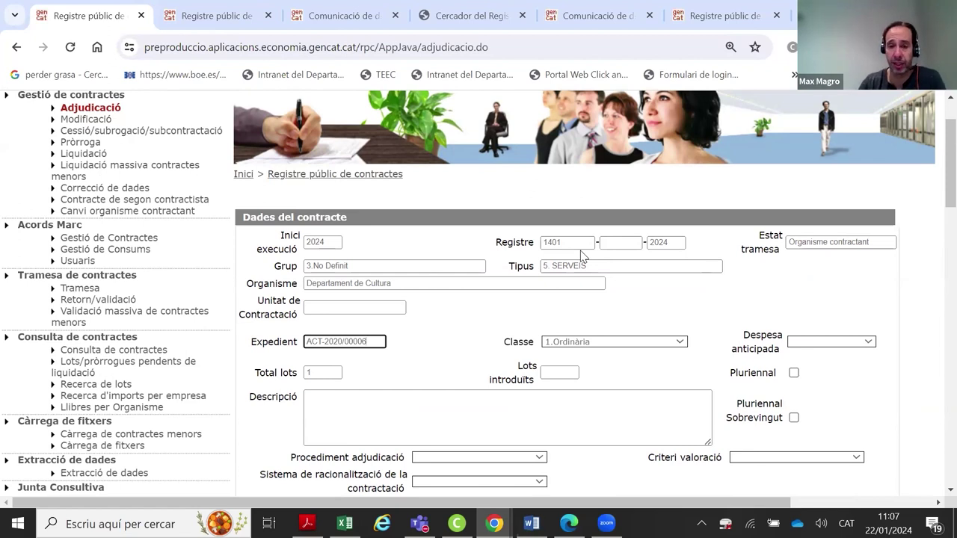
scroll(581, 256, "down", 1)
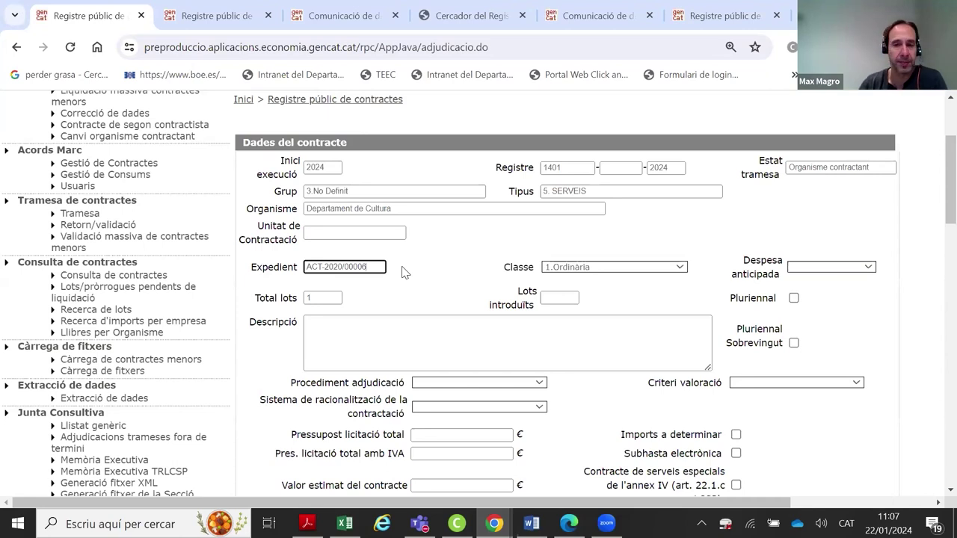
Enter "descripció" as the contract's Descripció
scroll(419, 269, "down", 1)
left_click(439, 259)
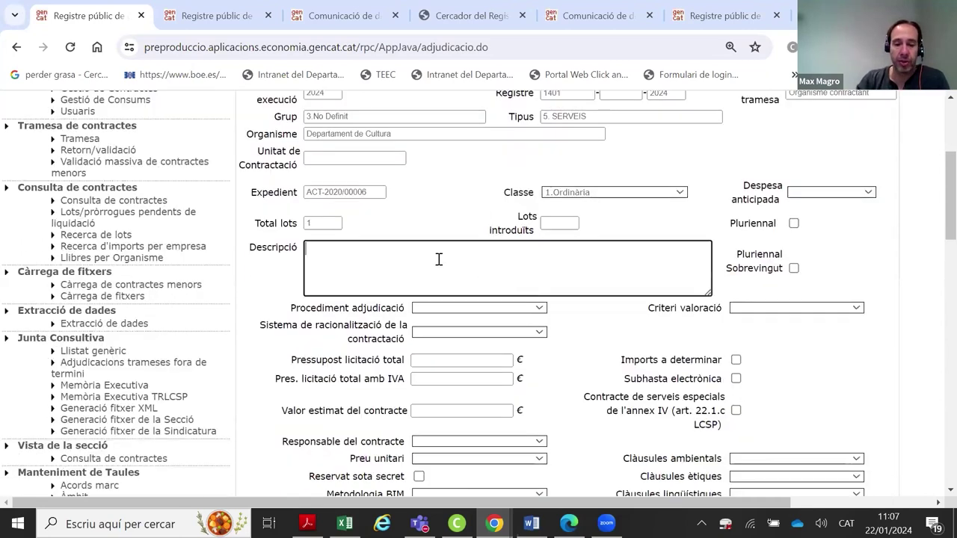
type("desc")
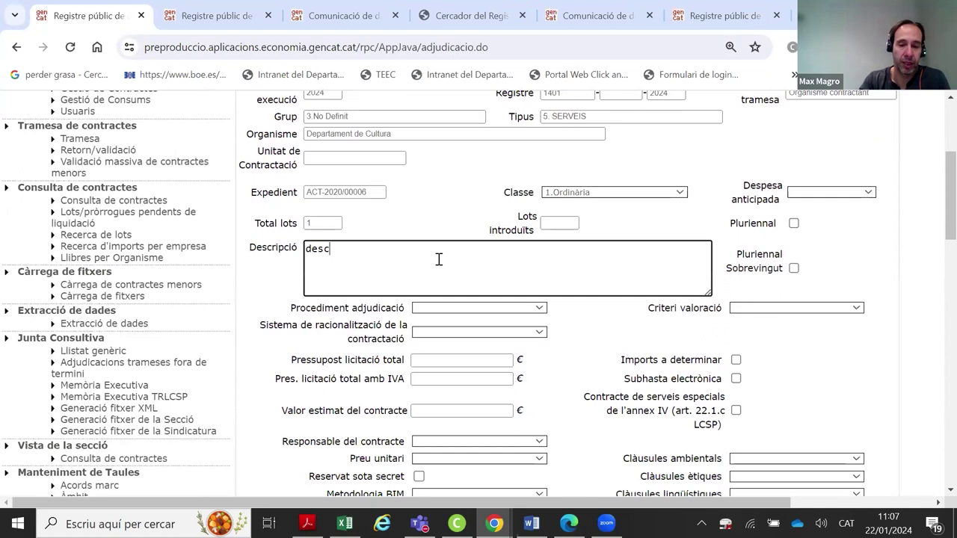
type("r")
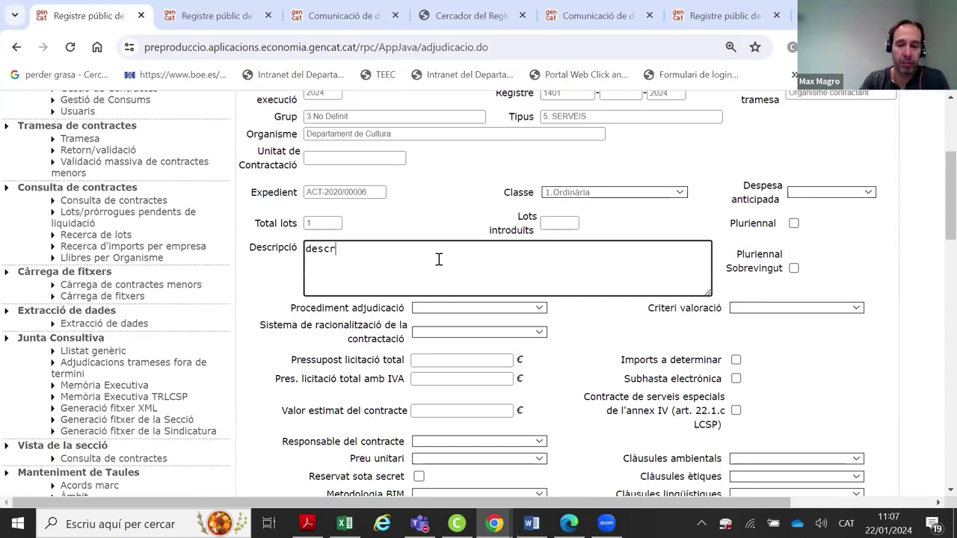
type("ipció")
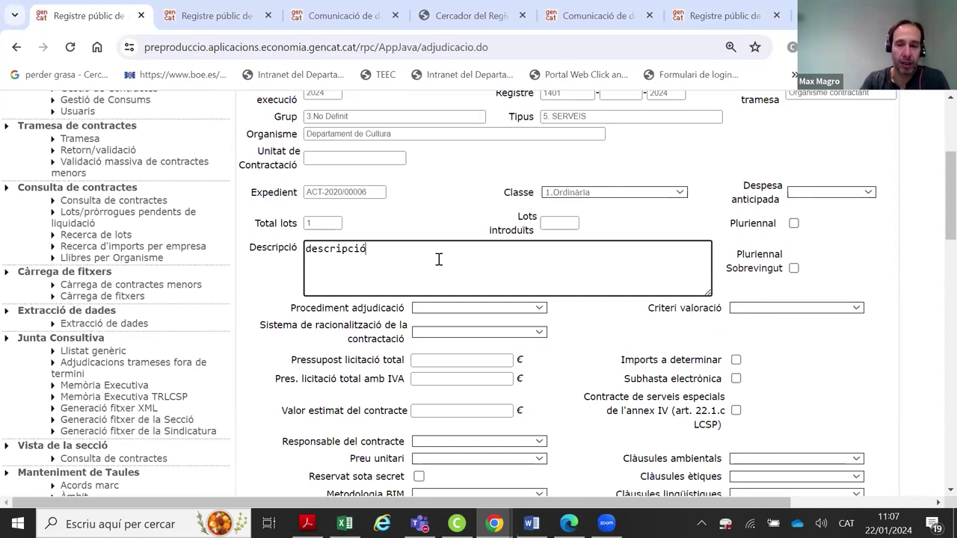
left_click(753, 236)
Try the Pluriennal option, switch to Pluriennal Sobrevingut instead, and clear it again
scroll(753, 236, "down", 1)
left_click_drag(731, 149, 787, 153)
left_click(794, 165)
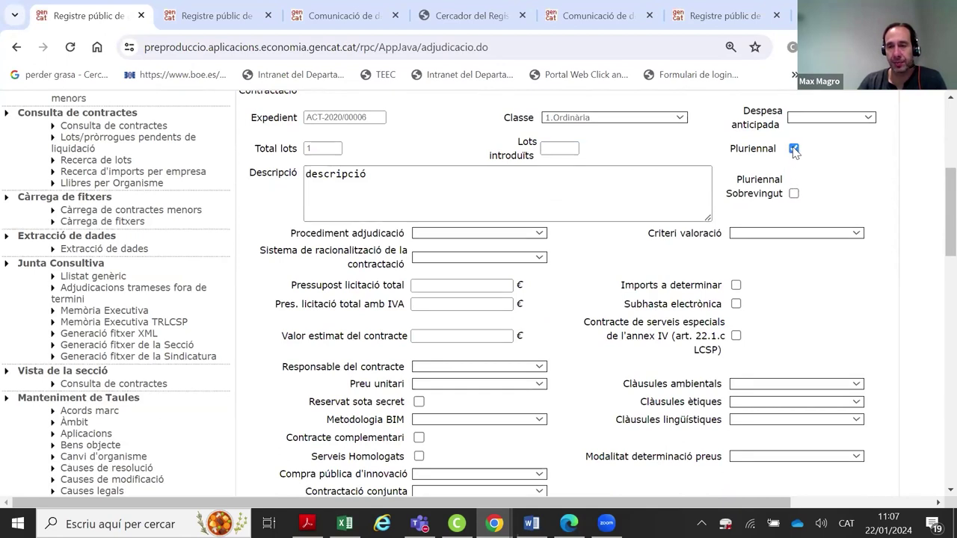
left_click(794, 149)
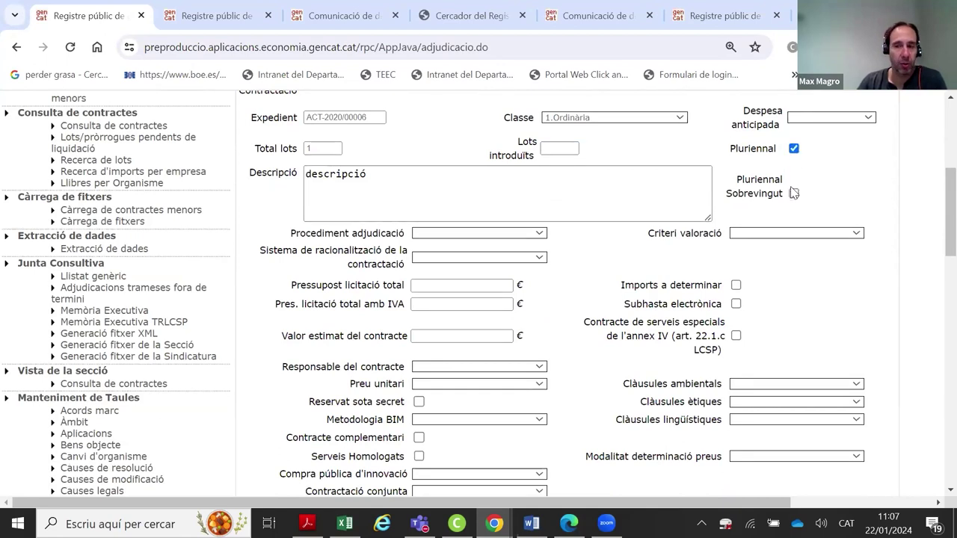
left_click(794, 193)
left_click(795, 148)
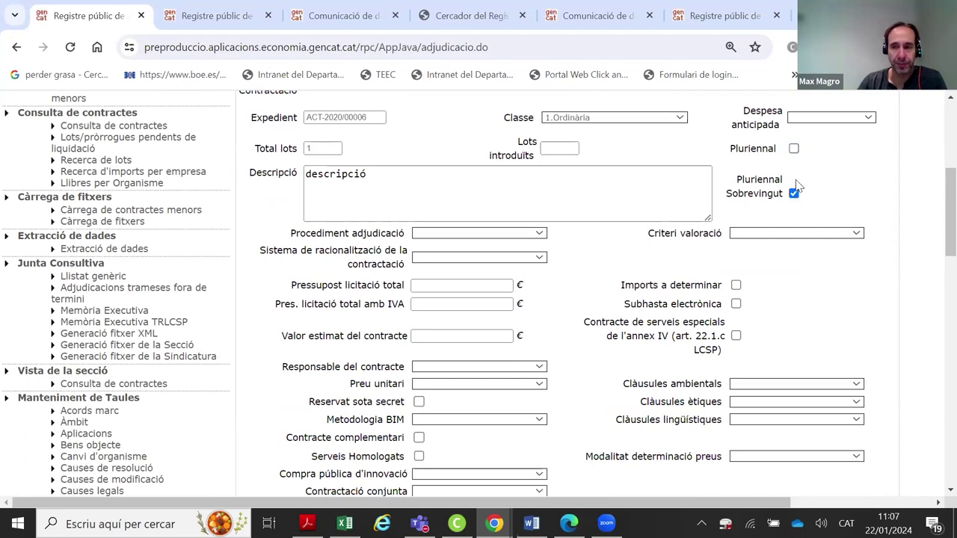
left_click(794, 194)
Demonstrate toggling Pluriennal and Pluriennal Sobrevingut, leaving only Pluriennal ticked
left_click(793, 148)
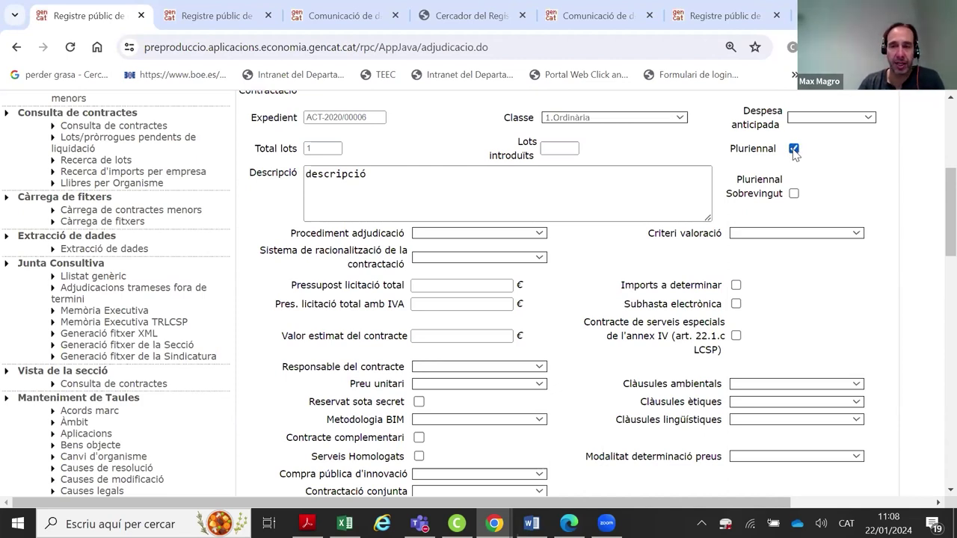
left_click(794, 150)
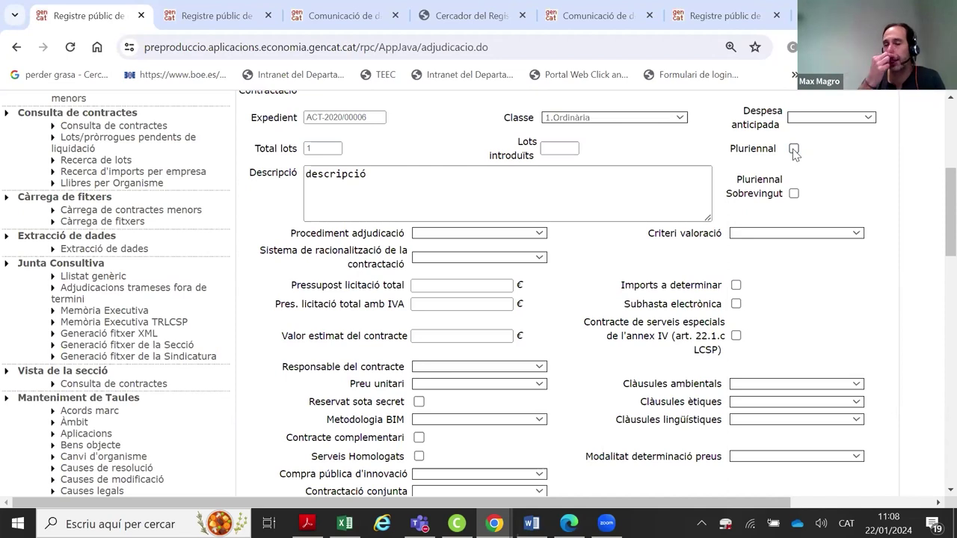
left_click(794, 150)
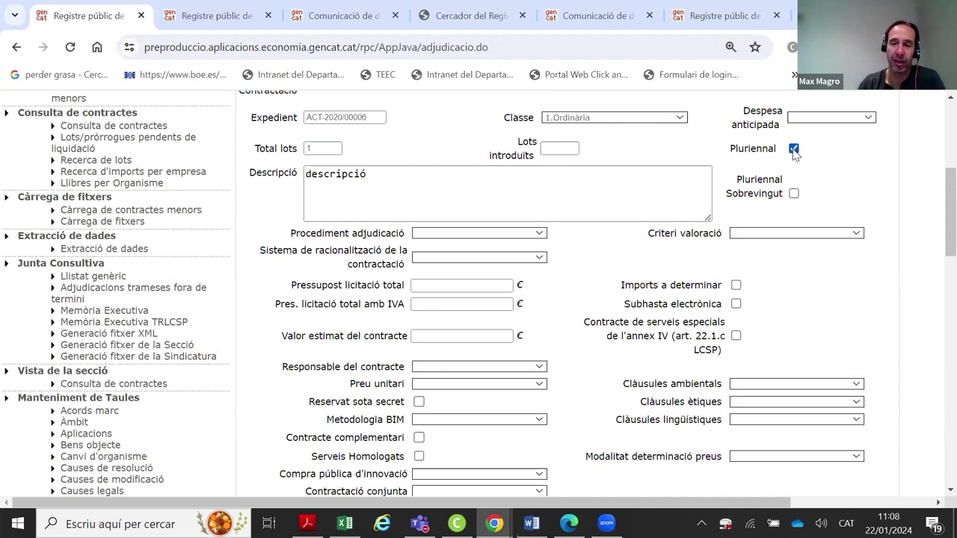
left_click(794, 150)
left_click(794, 194)
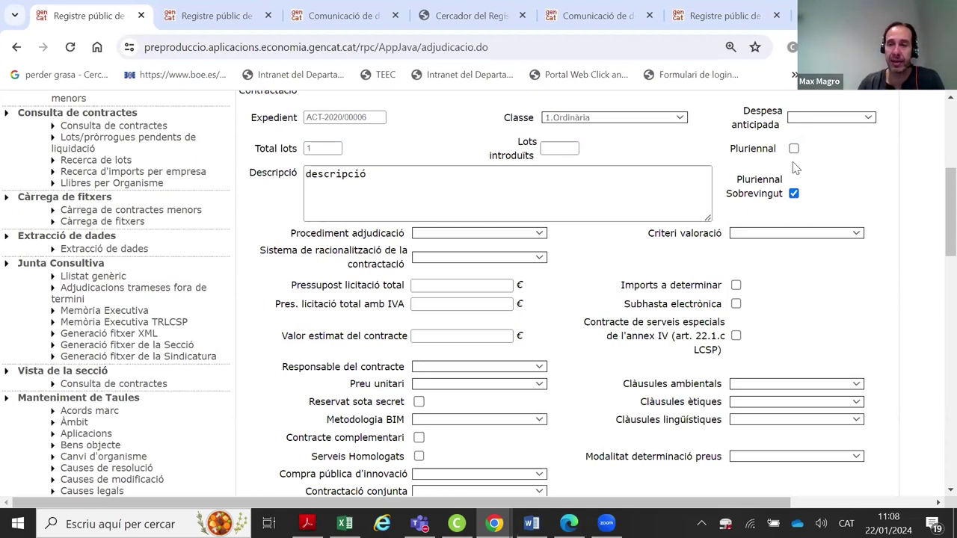
left_click(794, 149)
left_click(794, 194)
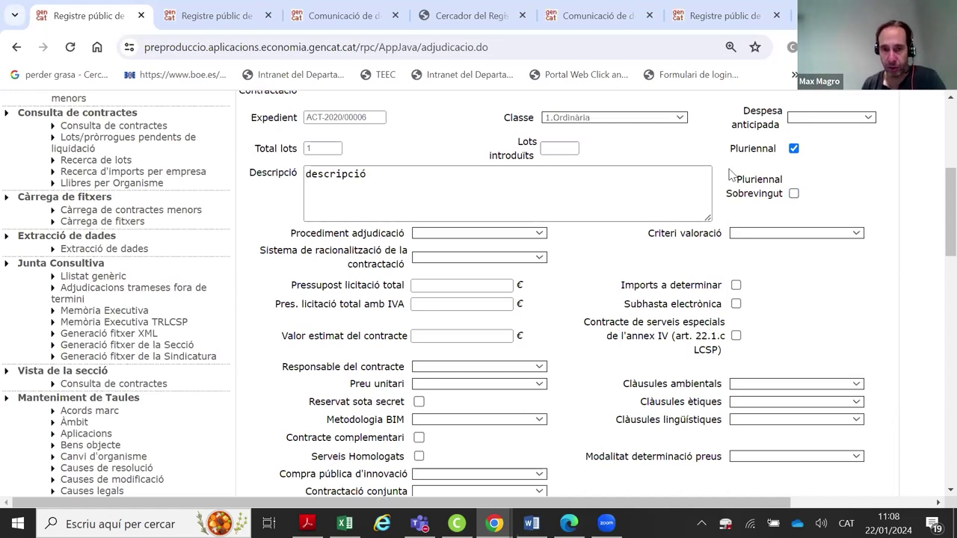
Try Obert, Restringit and Derivat d'acord marc in turn as the contract's Procediment adjudicació
scroll(487, 171, "down", 1)
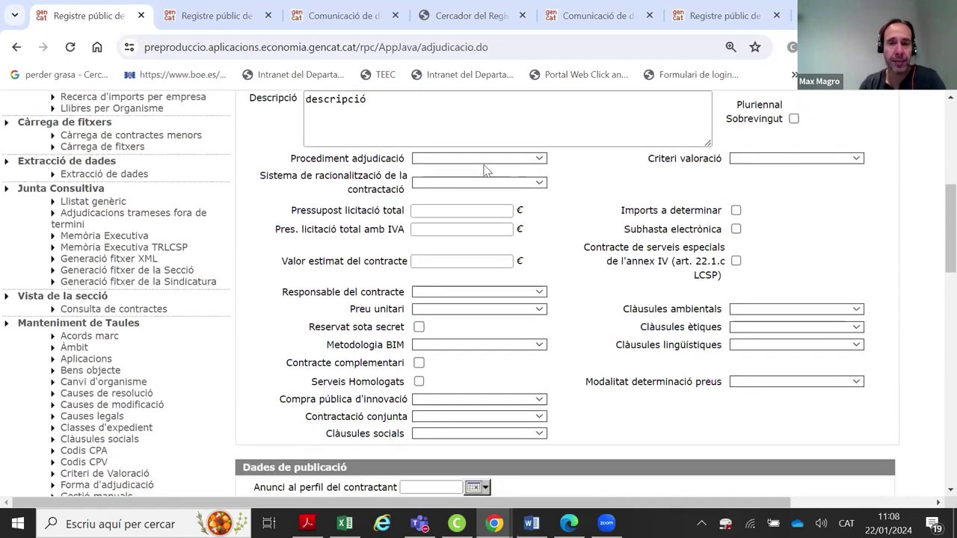
left_click(469, 159)
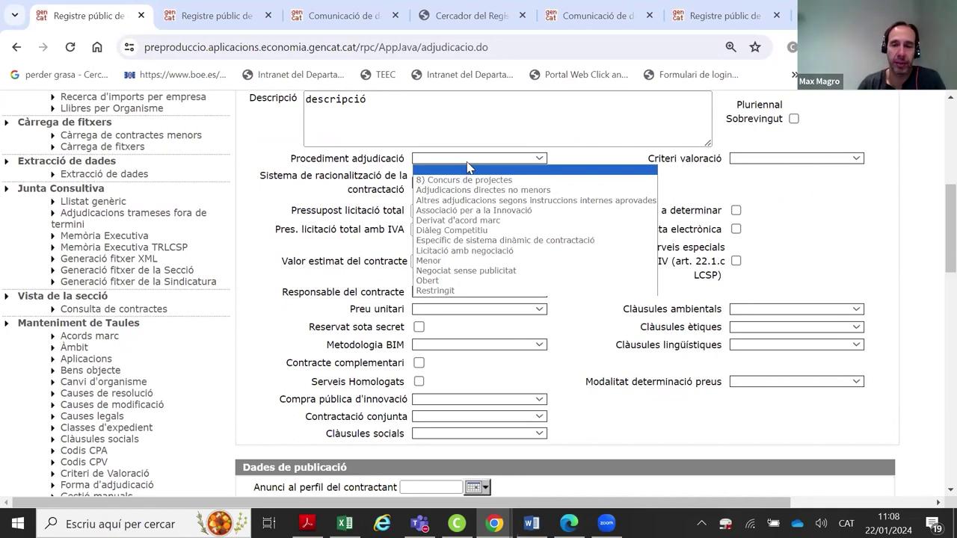
key("Escape")
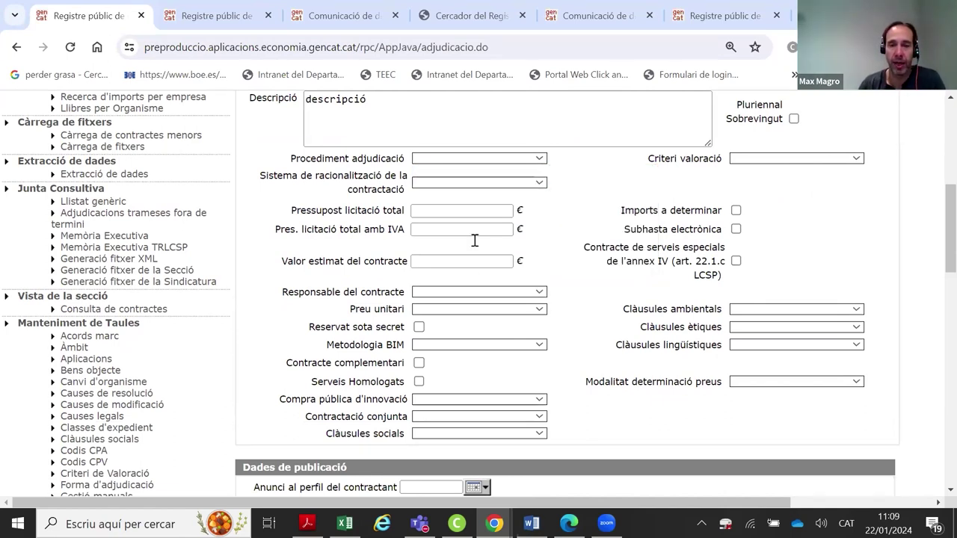
left_click(504, 161)
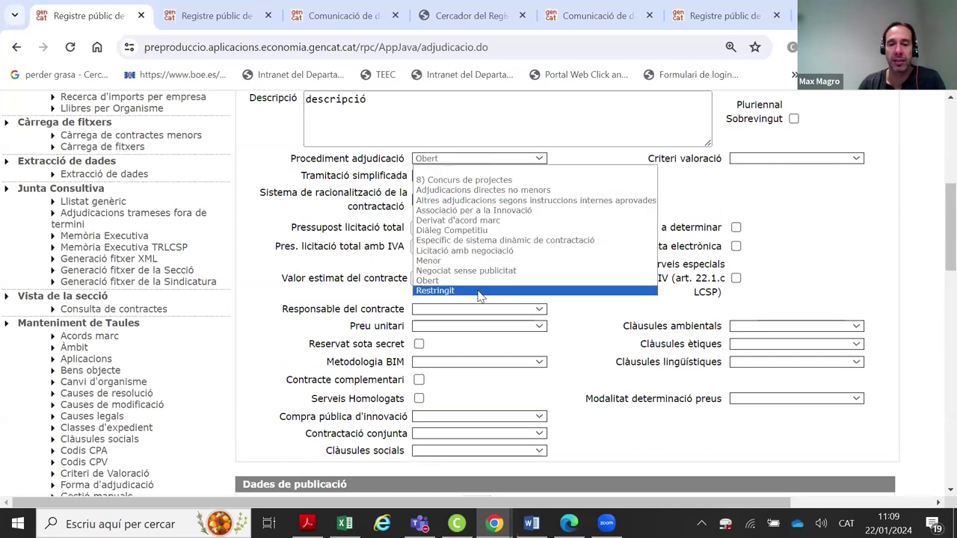
left_click(479, 291)
left_click(512, 160)
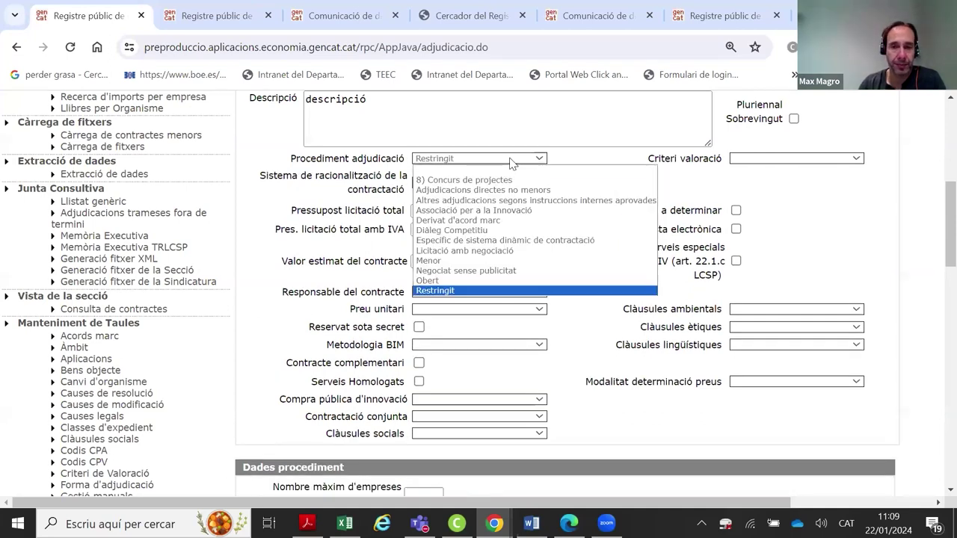
left_click(531, 222)
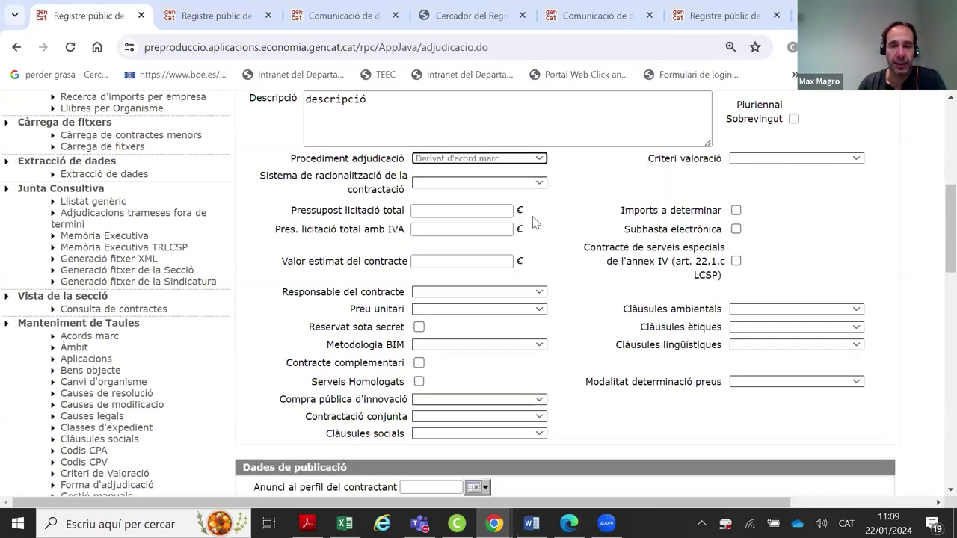
Set the Procediment adjudicació to Obert and show the Tramitació simplificada options
left_click(523, 163)
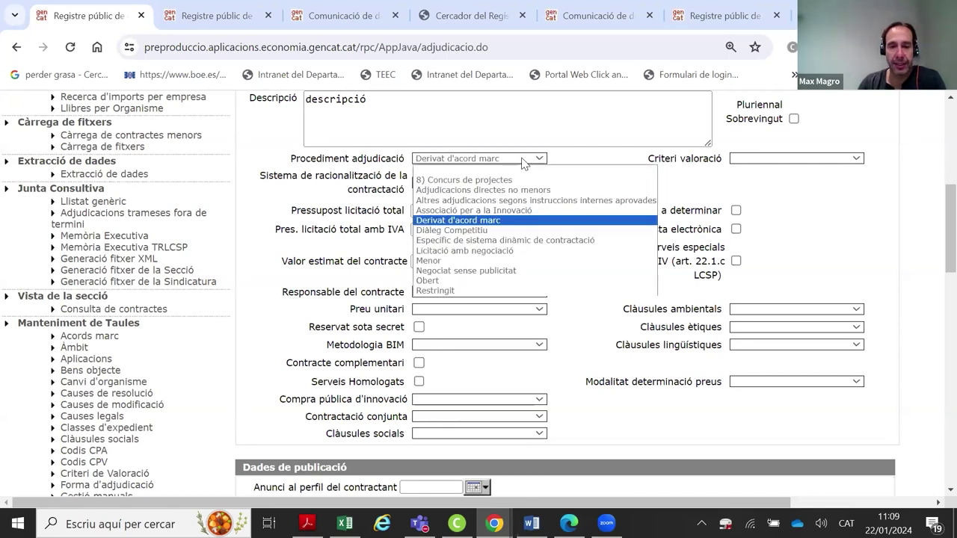
left_click(509, 281)
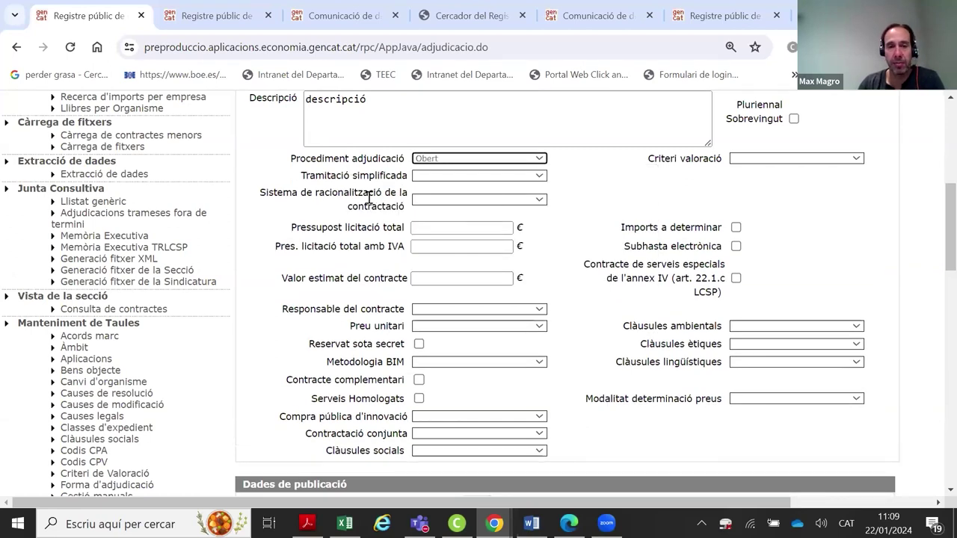
left_click_drag(288, 181, 422, 177)
left_click(421, 177)
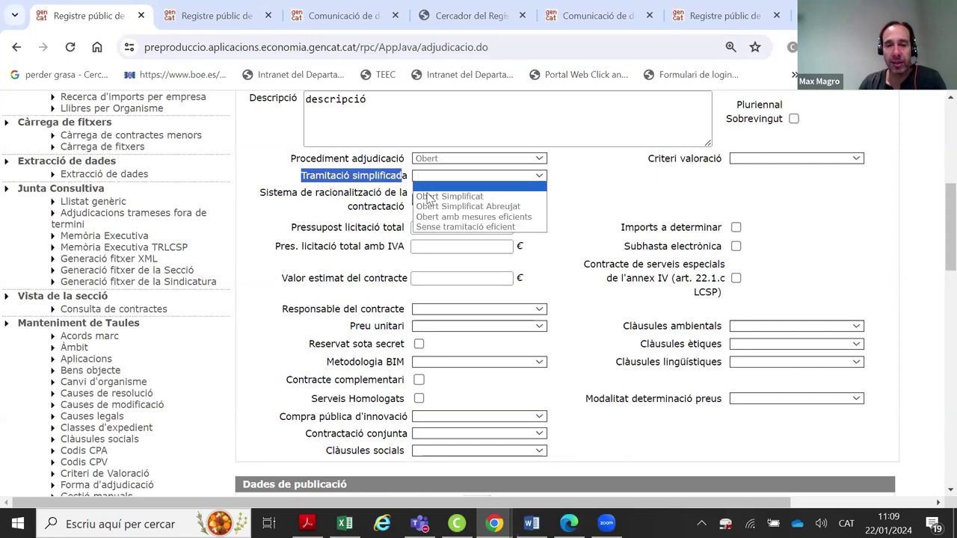
In the second preproduction registry tab, set the new Adjudicació's Tipus to 5. SERVEIS
left_click(217, 15)
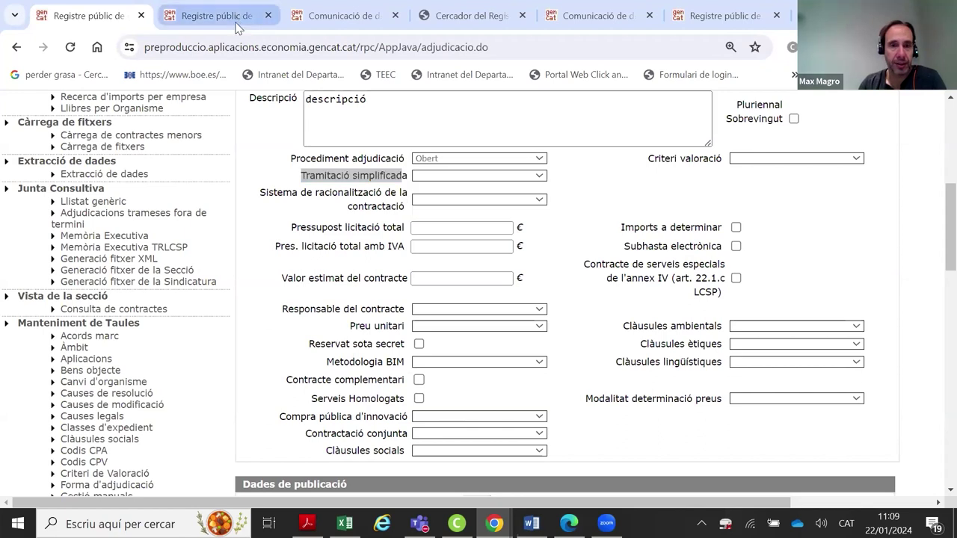
scroll(187, 224, "up", 3)
left_click(422, 317)
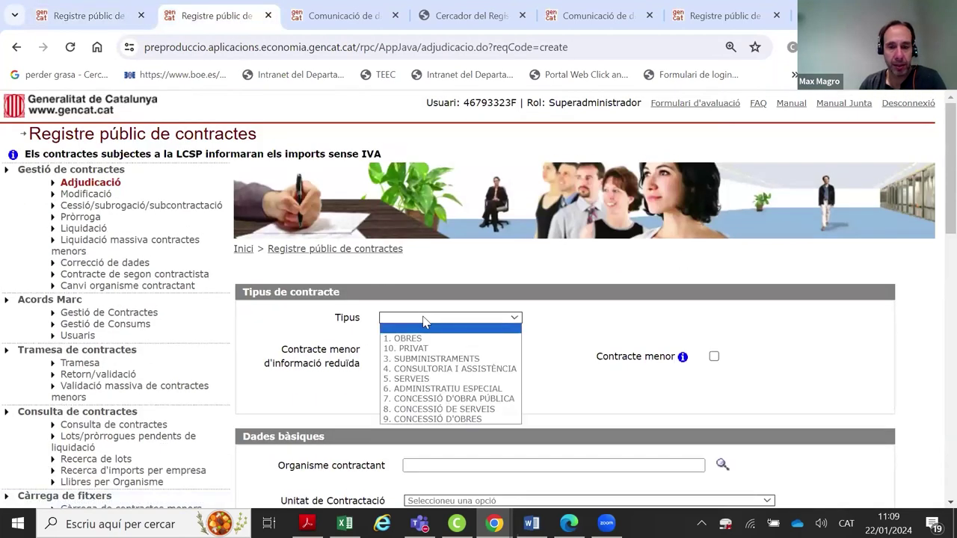
scroll(422, 322, "down", 1)
left_click(419, 245)
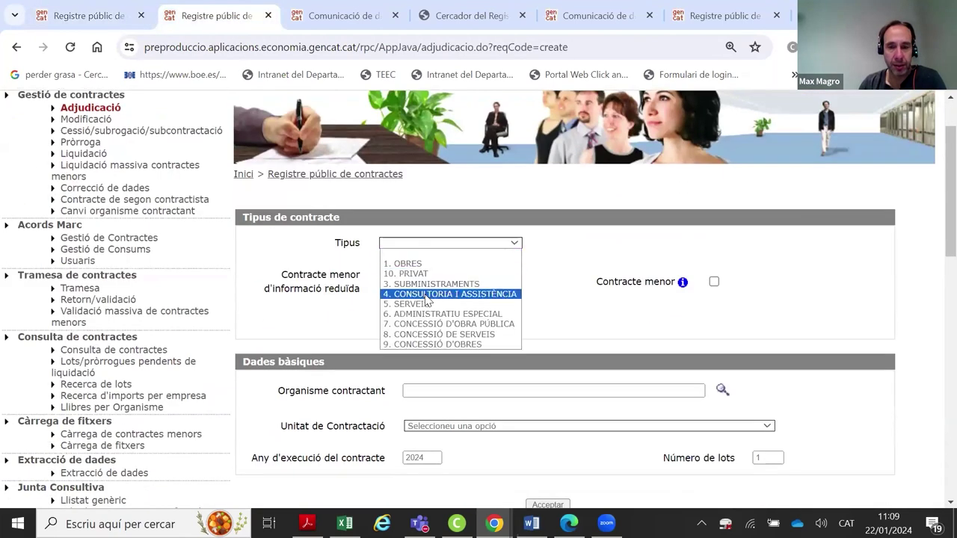
left_click(428, 304)
Create the contract form for Organisme contractant 1314 and show its Procediment adjudicació options
left_click(477, 394)
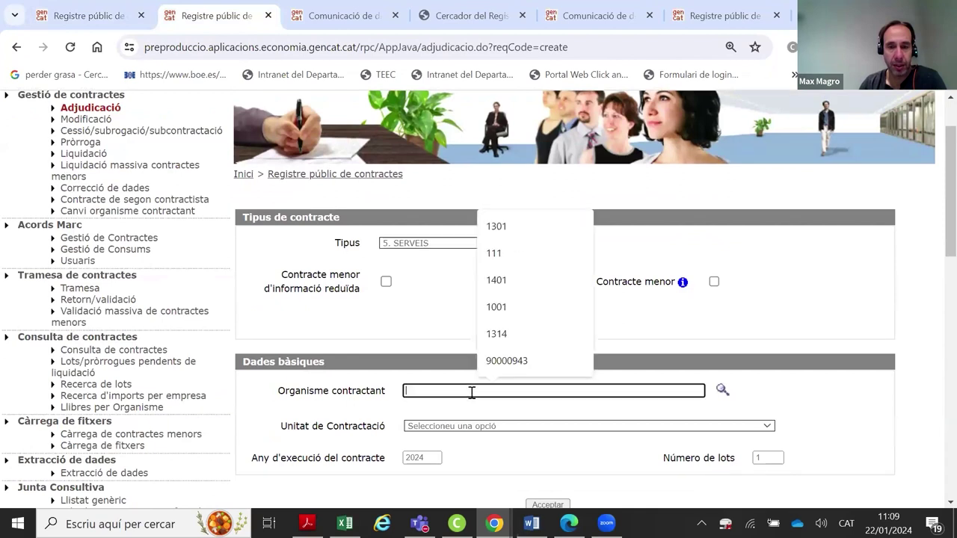
left_click(488, 340)
scroll(484, 300, "down", 3)
left_click(547, 282)
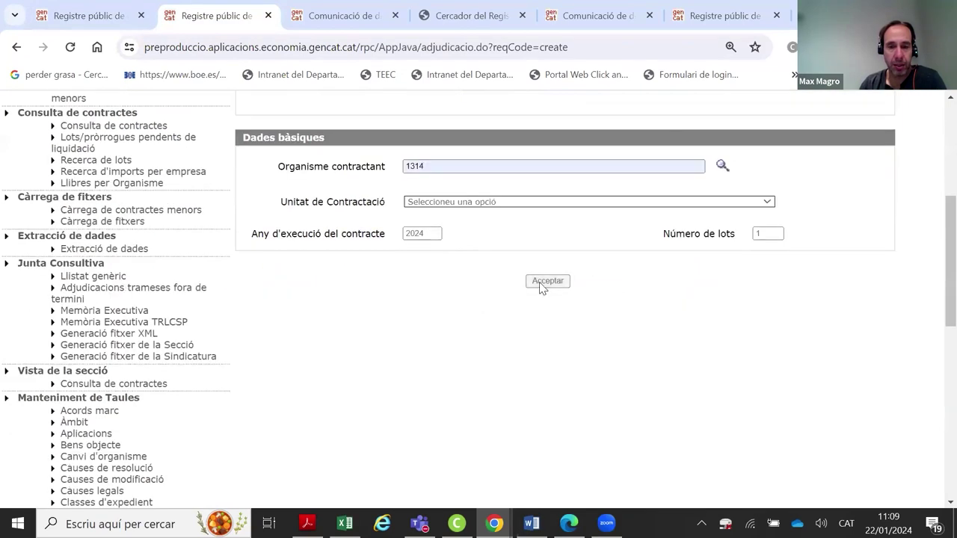
scroll(529, 278, "down", 3)
scroll(527, 273, "down", 2)
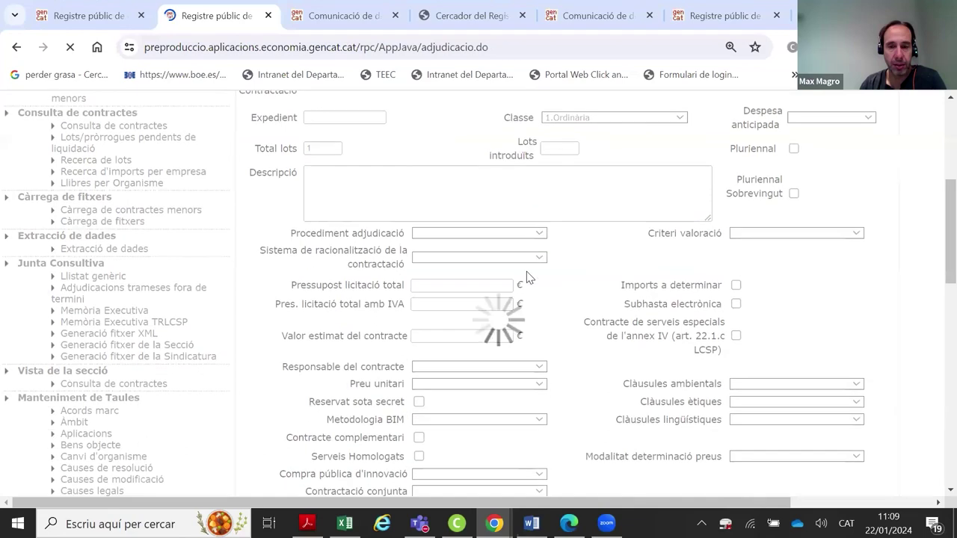
left_click(541, 159)
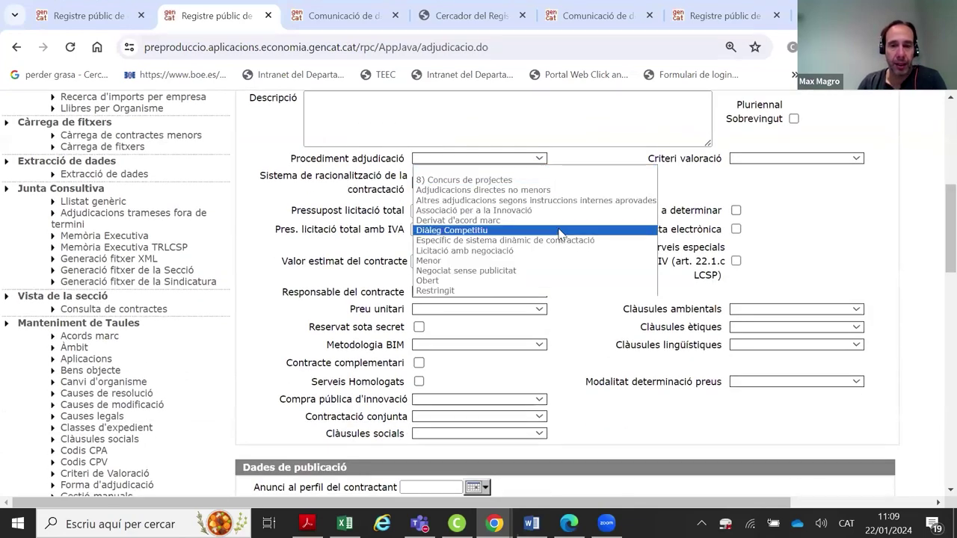
Switch to the browser tab holding the production registry's new Adjudicació form
left_click(109, 23)
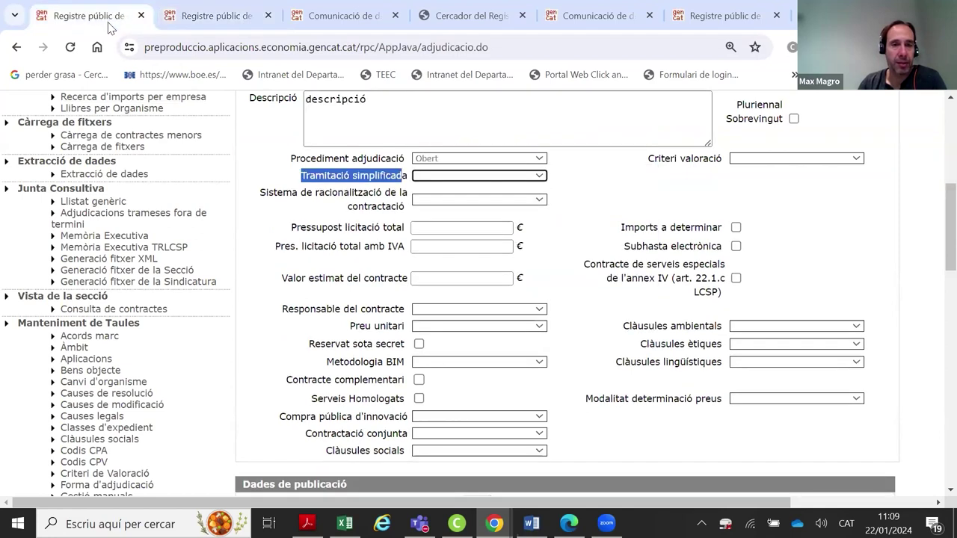
left_click(217, 17)
left_click(351, 17)
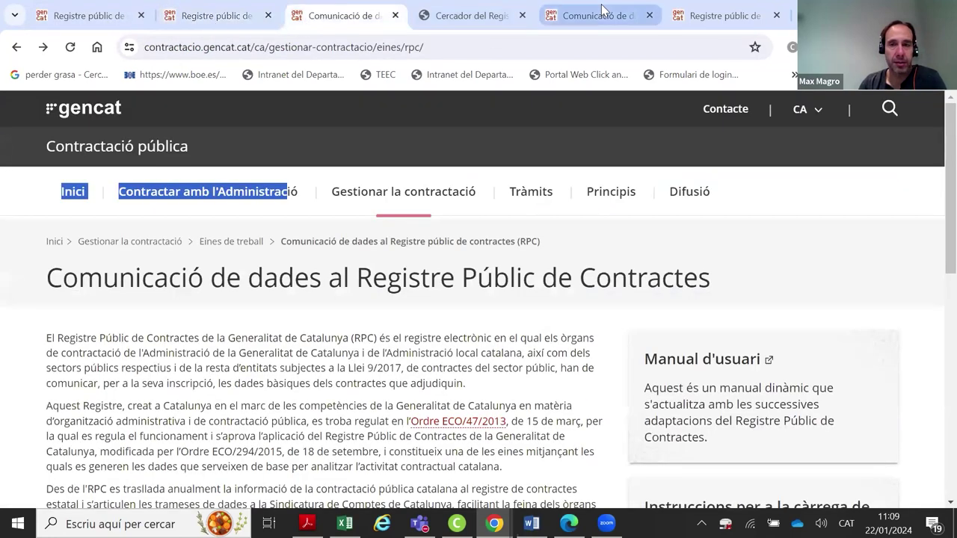
left_click(602, 14)
left_click(691, 19)
scroll(243, 275, "up", 1)
scroll(374, 265, "down", 1)
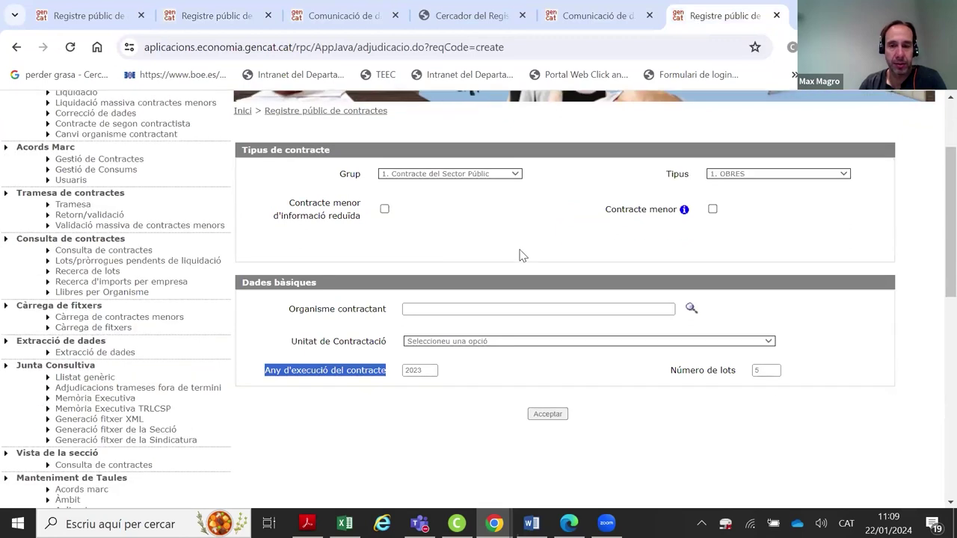
Try to create a production contract with Tipus 5. SERVEIS and Organisme contractant 1301
left_click(770, 181)
left_click(769, 208)
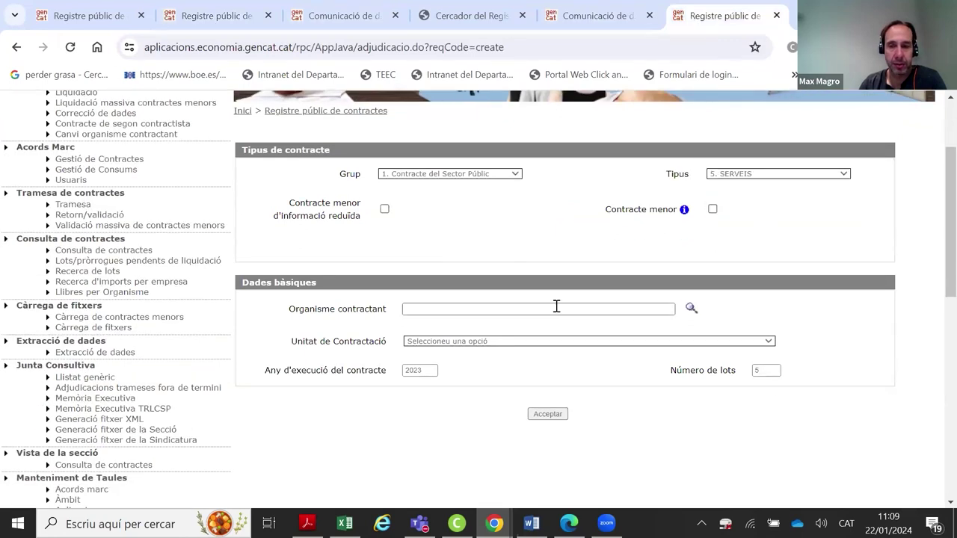
left_click(556, 307)
left_click(529, 337)
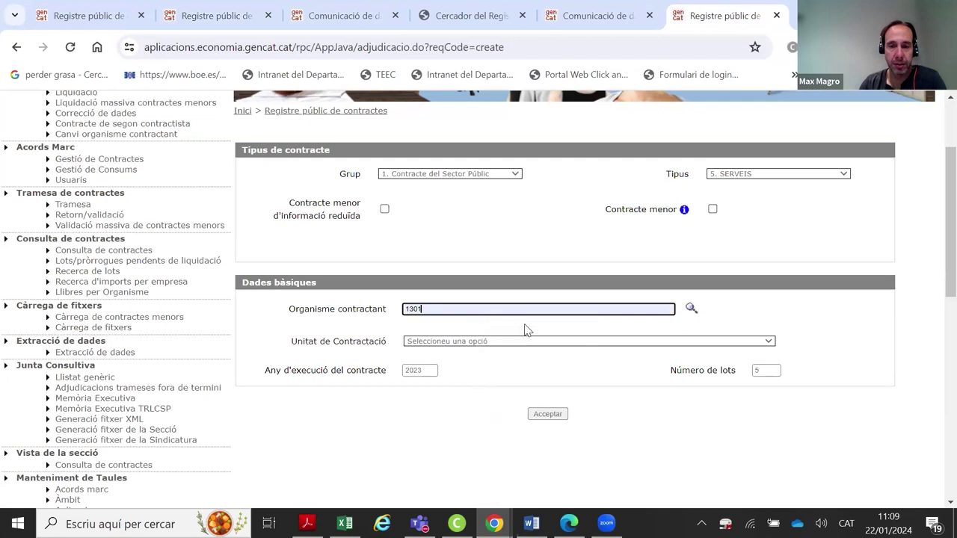
left_click(540, 419)
left_click(602, 142)
left_click(548, 414)
Log in to the registry with corporate credentials, entering the user's ID number and account password
left_click(598, 279)
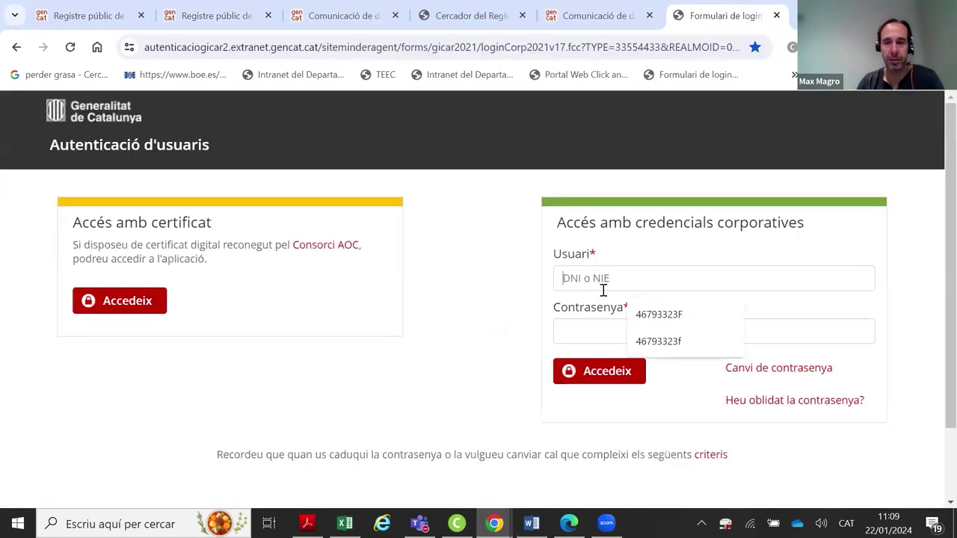
left_click(647, 316)
left_click(649, 330)
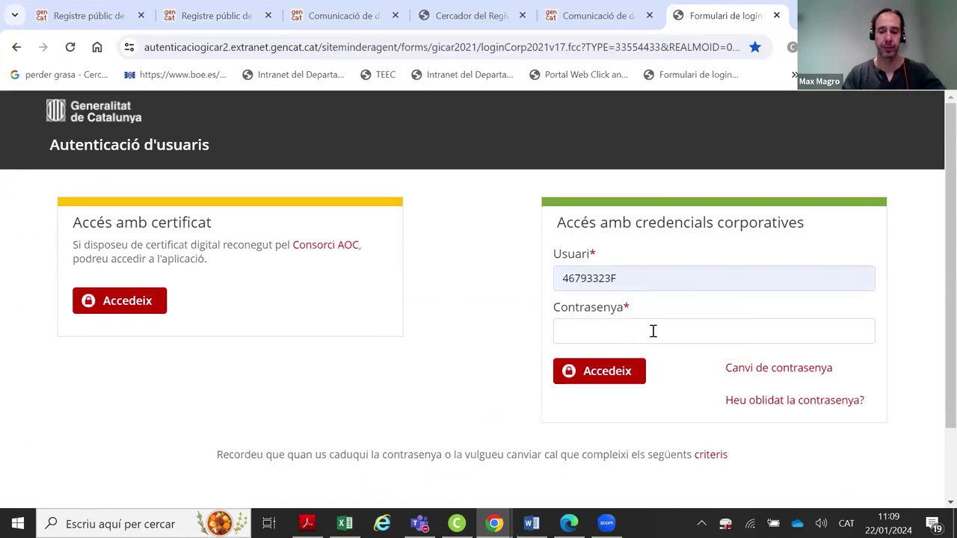
type("•••••••••")
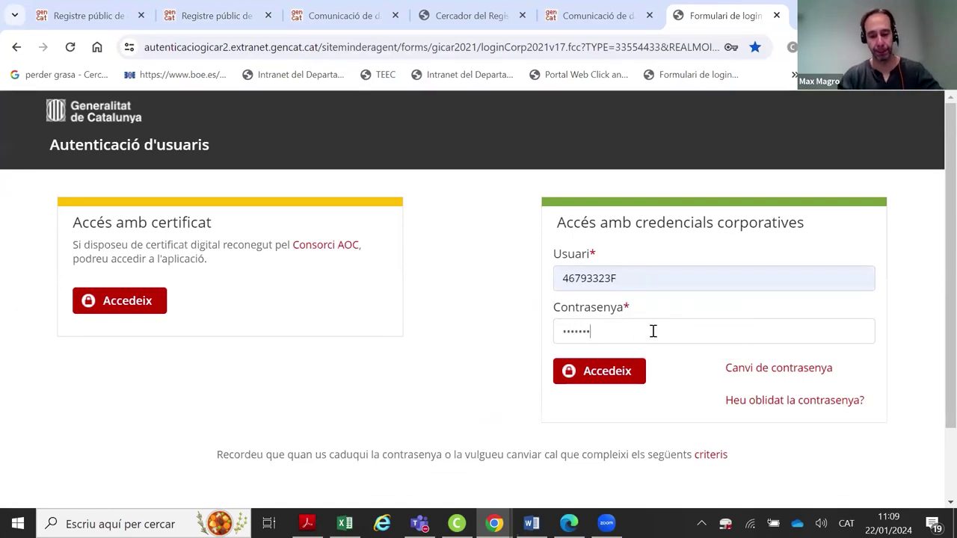
key("Return")
Start a new Adjudicació with Grup 1. Contracte del Sector Públic and Tipus 5. SERVEIS
scroll(224, 107, "down", 2)
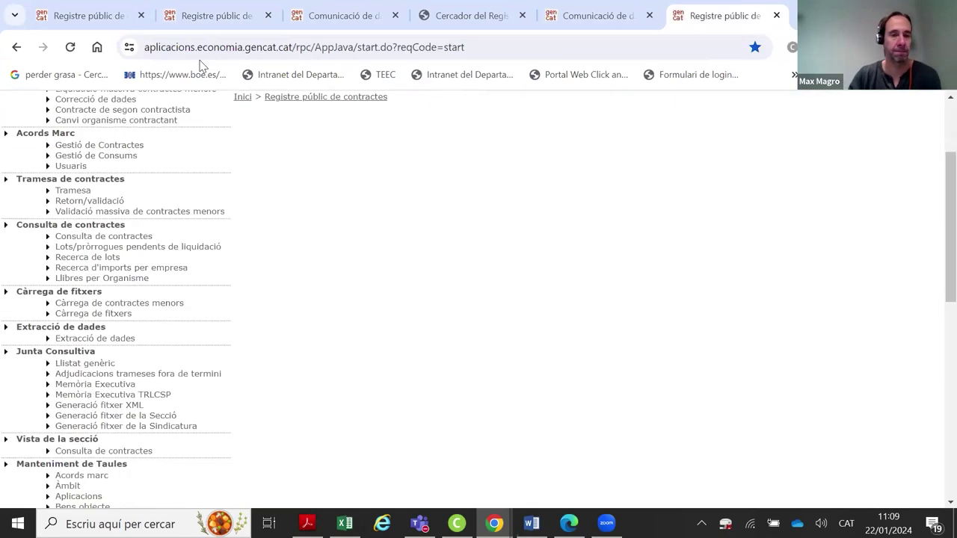
scroll(116, 200, "up", 1)
scroll(116, 201, "up", 1)
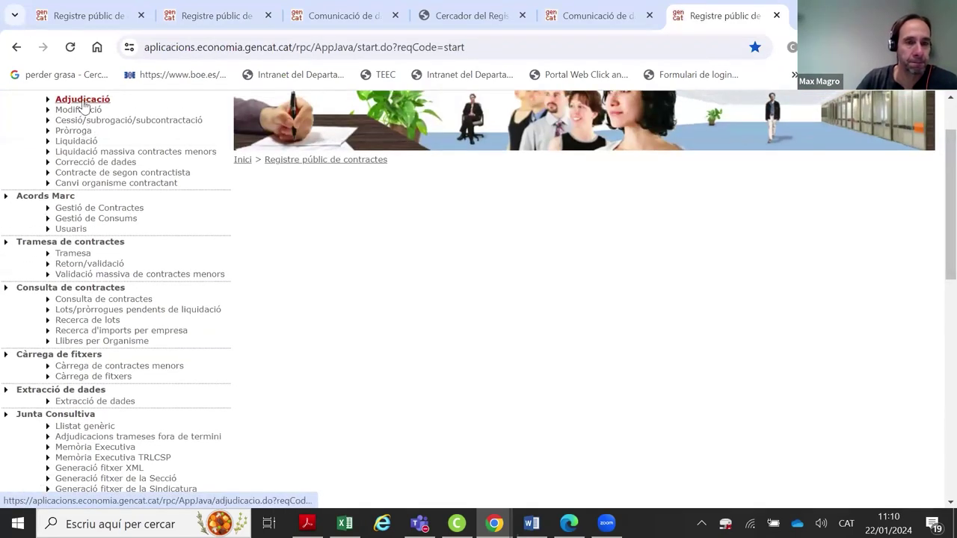
left_click(78, 98)
left_click(490, 297)
left_click(790, 309)
left_click(490, 298)
left_click(487, 308)
left_click(778, 299)
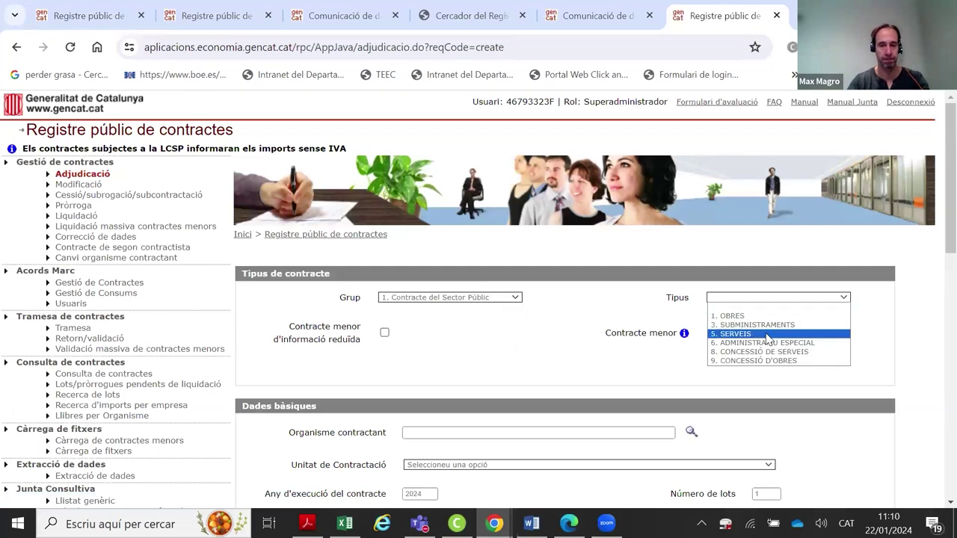
left_click(774, 334)
Set the Organisme contractant to 1314 and accept the basic data to create the contract form
scroll(532, 353, "down", 1)
left_click(532, 352)
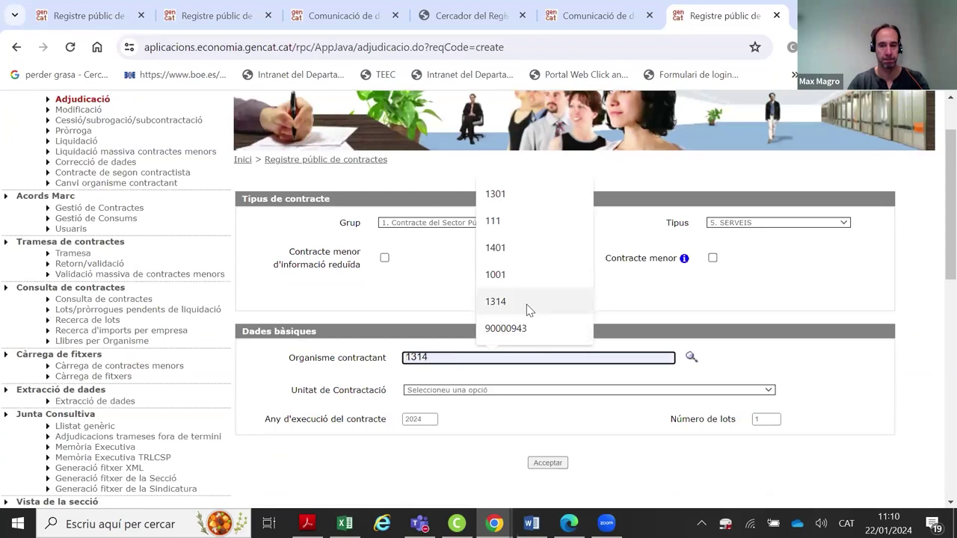
left_click(530, 307)
scroll(547, 337, "down", 1)
left_click(558, 392)
Set the Procediment adjudicació to Obert and the Tramitació simplificada to Sense tramitació eficient
scroll(556, 341, "down", 2)
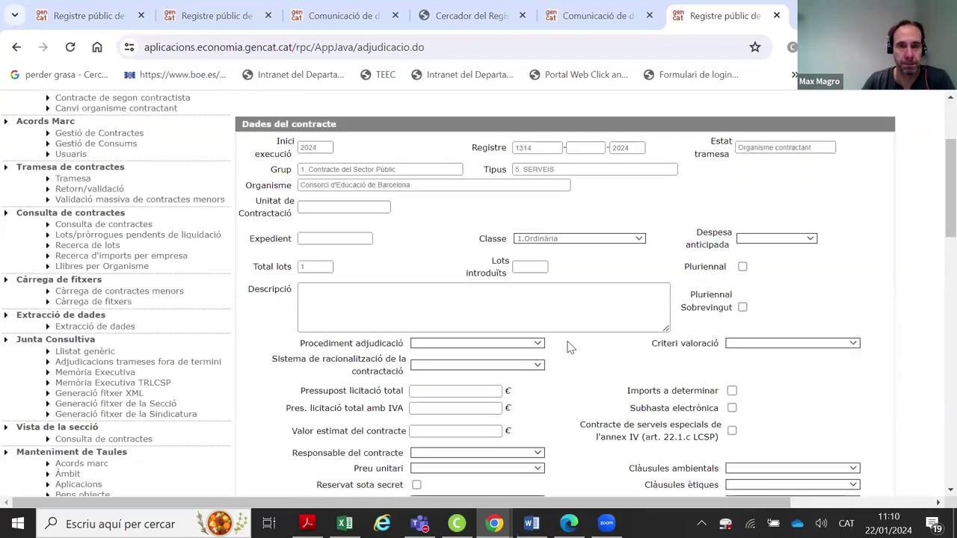
left_click(538, 343)
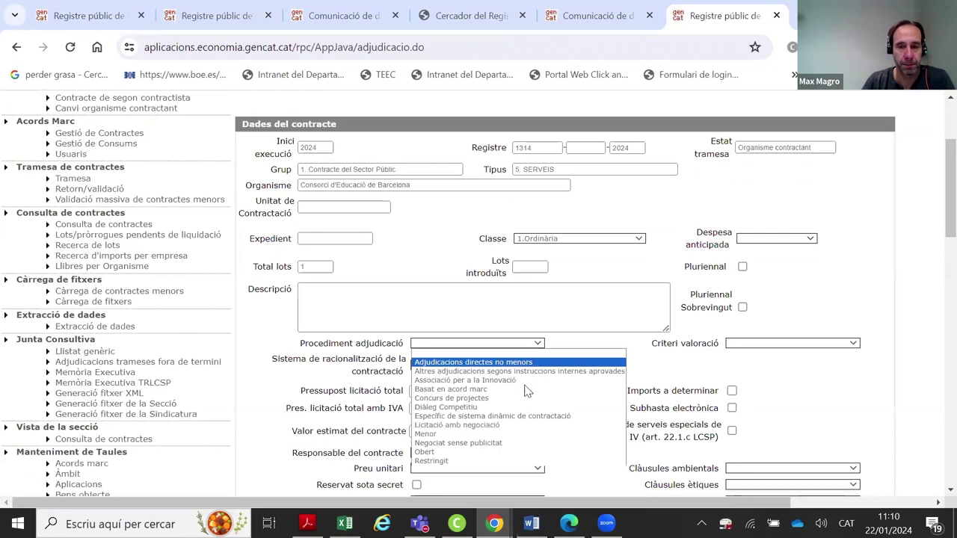
left_click(495, 451)
scroll(292, 284, "down", 2)
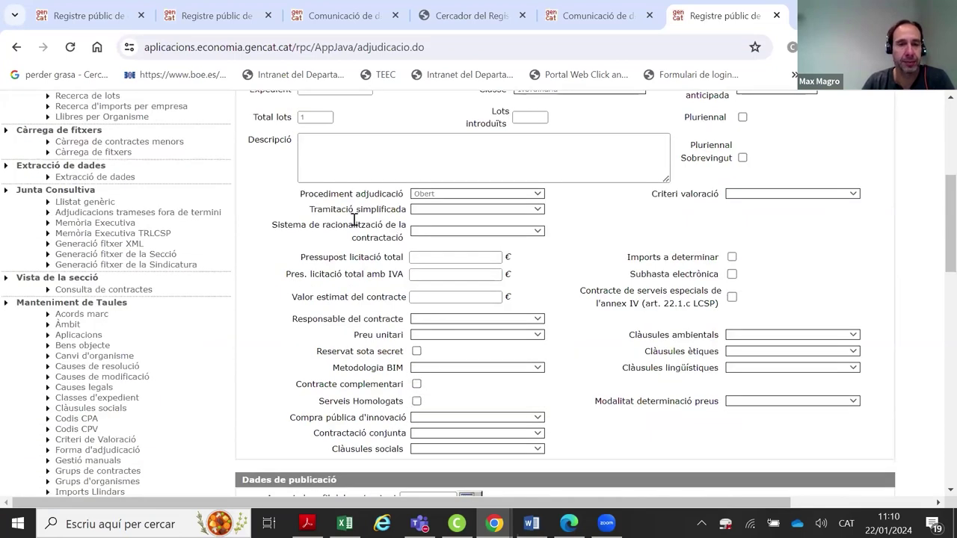
left_click_drag(308, 210, 330, 210)
left_click(469, 209)
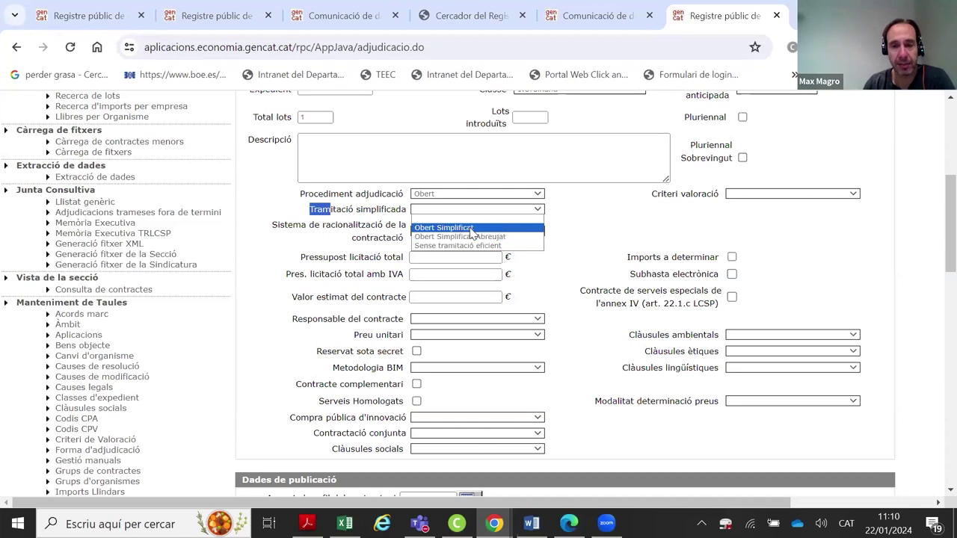
left_click(515, 248)
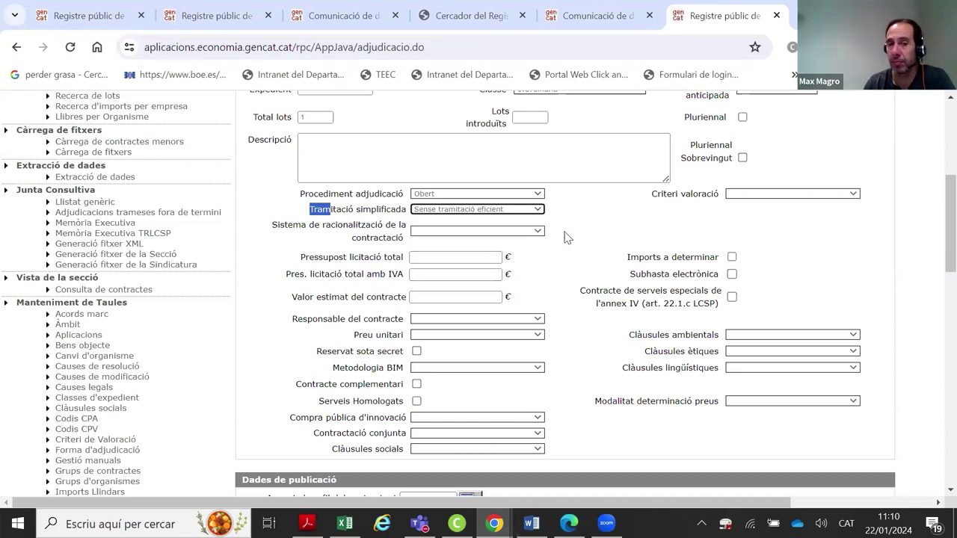
left_click_drag(309, 214, 401, 211)
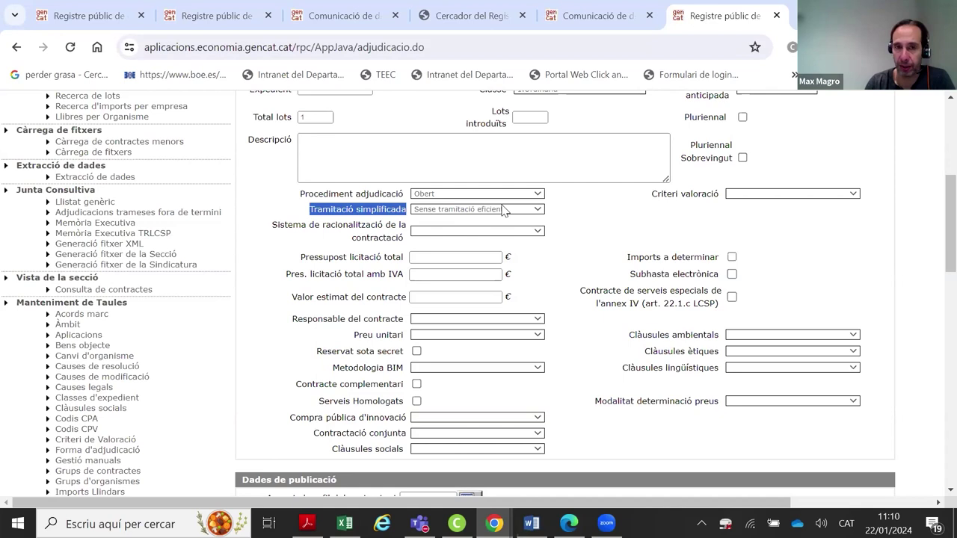
In the preproduction registry form, set the Procediment adjudicació to Negociat sense publicitat
left_click(104, 20)
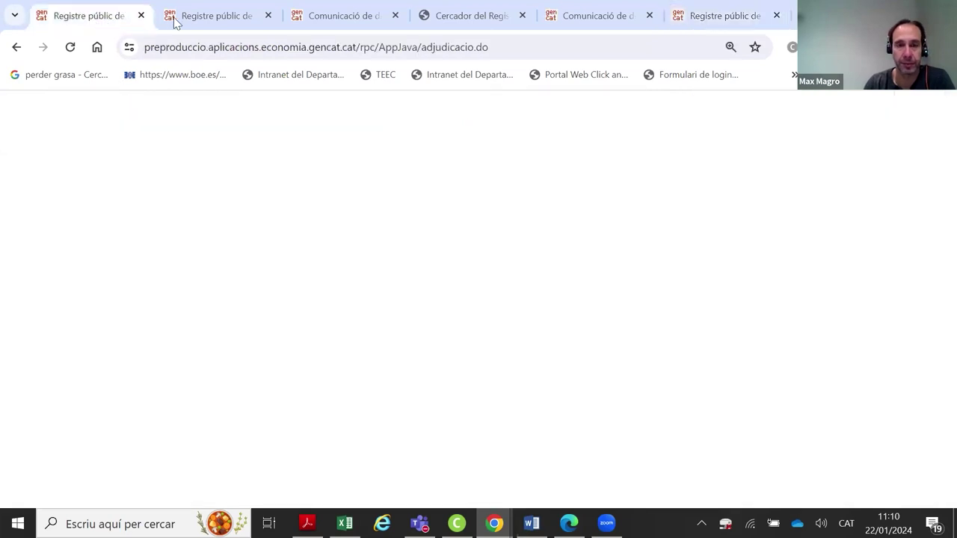
left_click(557, 221)
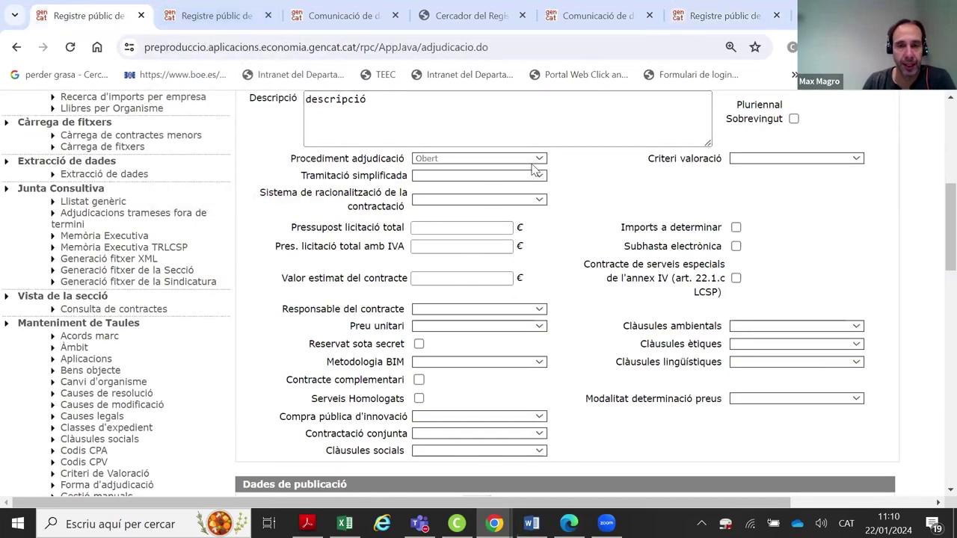
left_click(528, 161)
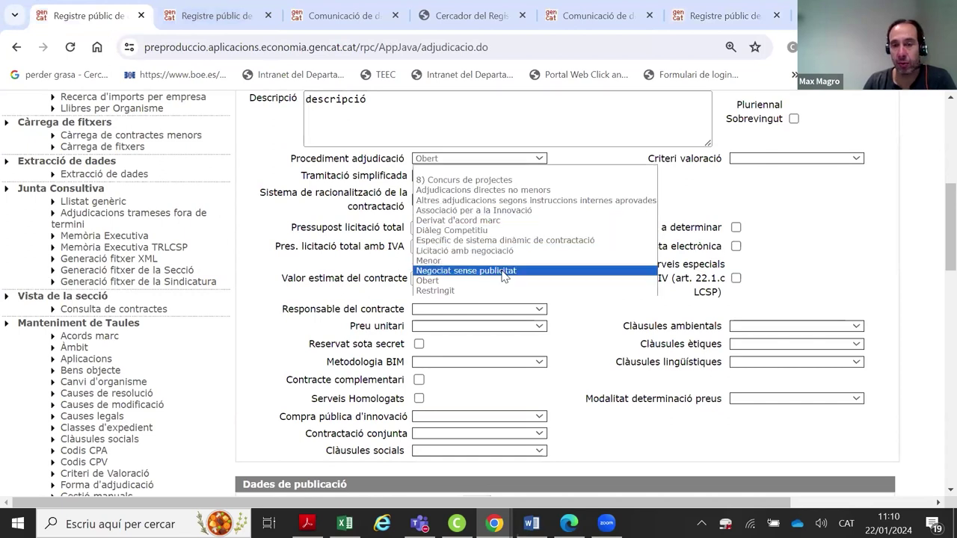
left_click(591, 269)
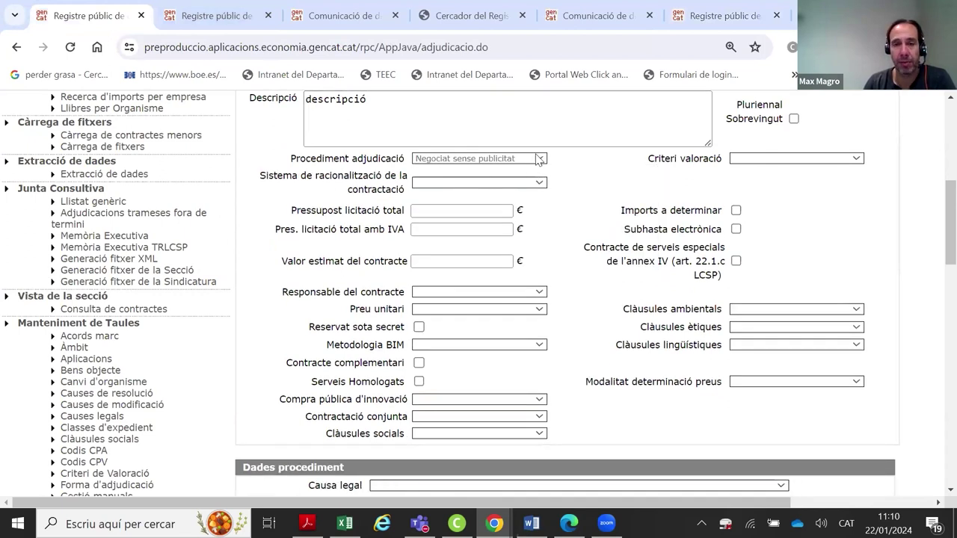
Set the Causa legal to Investigació, experimentació, intel·lectuals and the Nombre màxim d'empreses candidates to 5
scroll(499, 185, "down", 2)
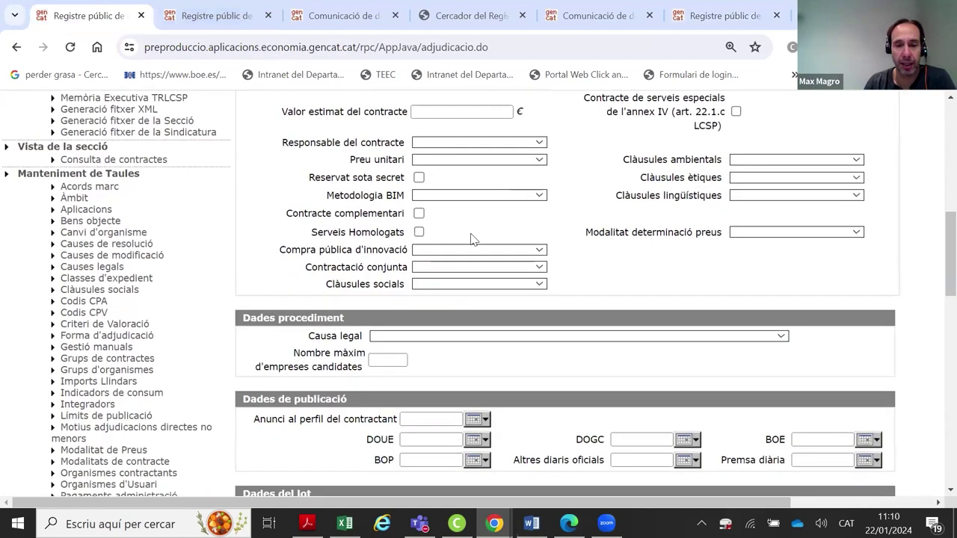
left_click(375, 362)
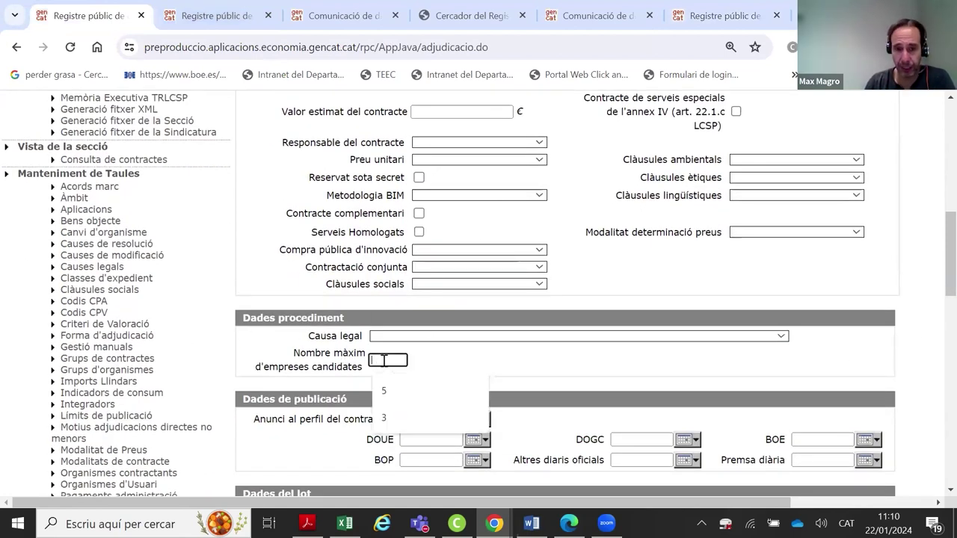
left_click(438, 338)
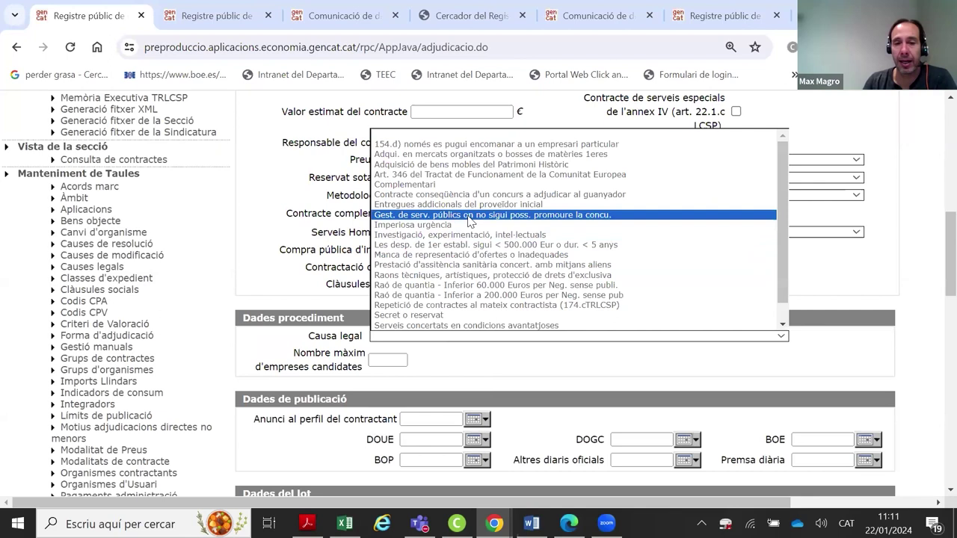
scroll(481, 247, "down", 1)
scroll(485, 271, "up", 1)
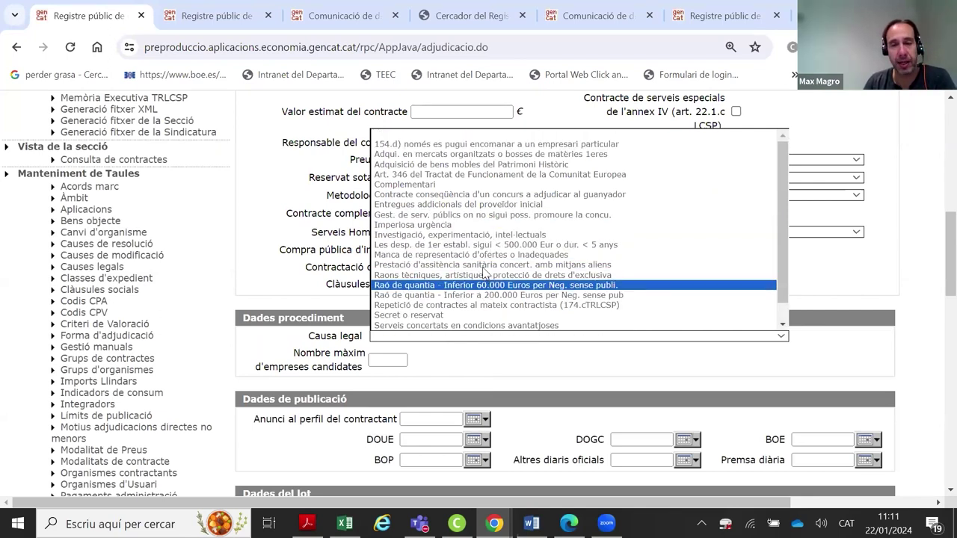
left_click(513, 237)
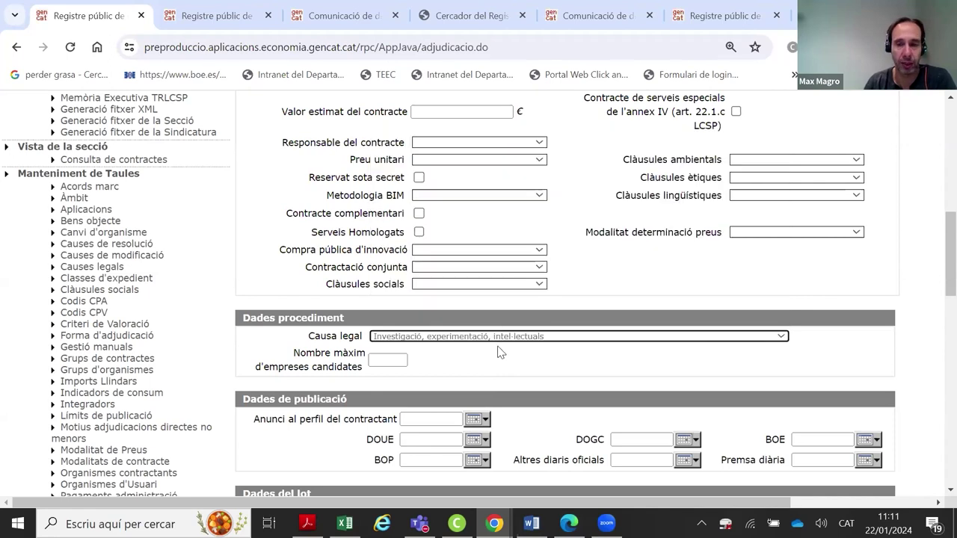
scroll(478, 337, "up", 3)
scroll(491, 370, "down", 3)
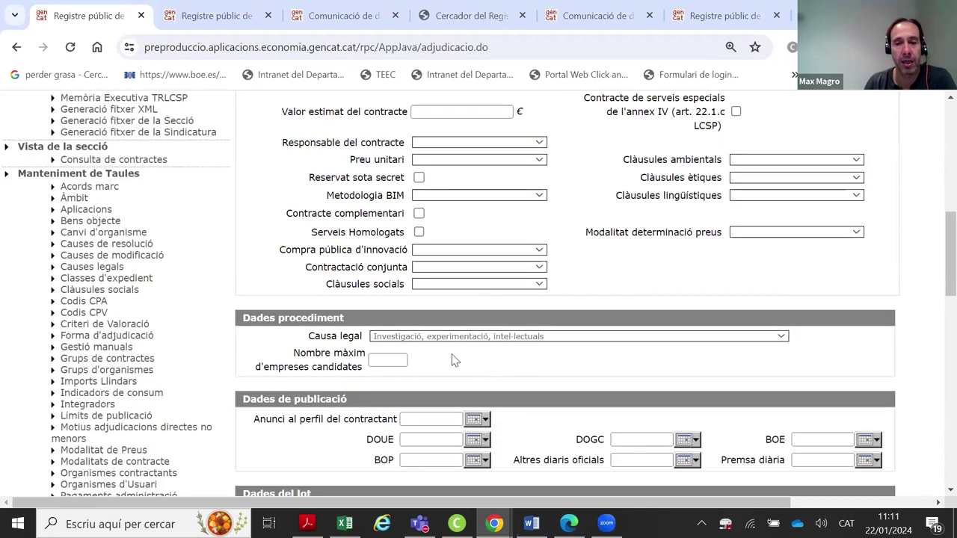
left_click(388, 362)
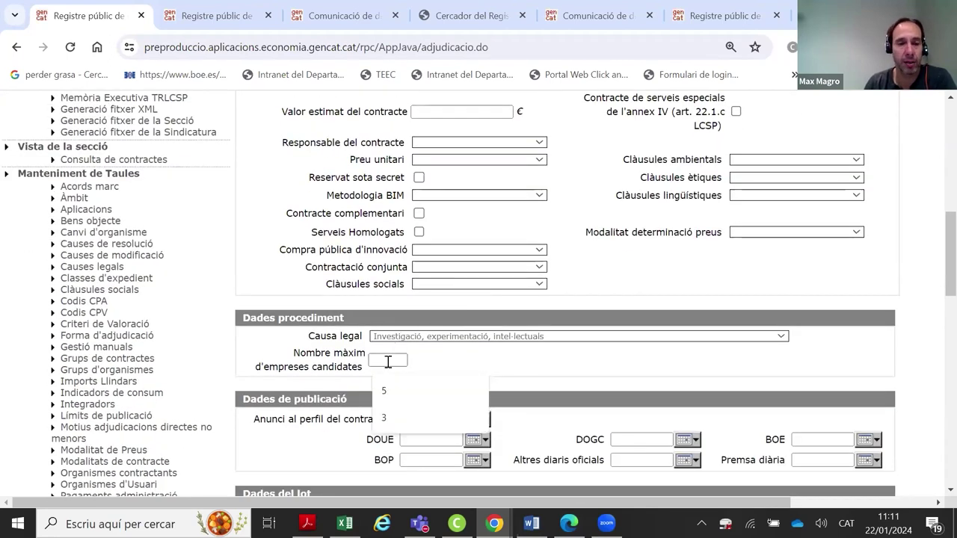
left_click(410, 385)
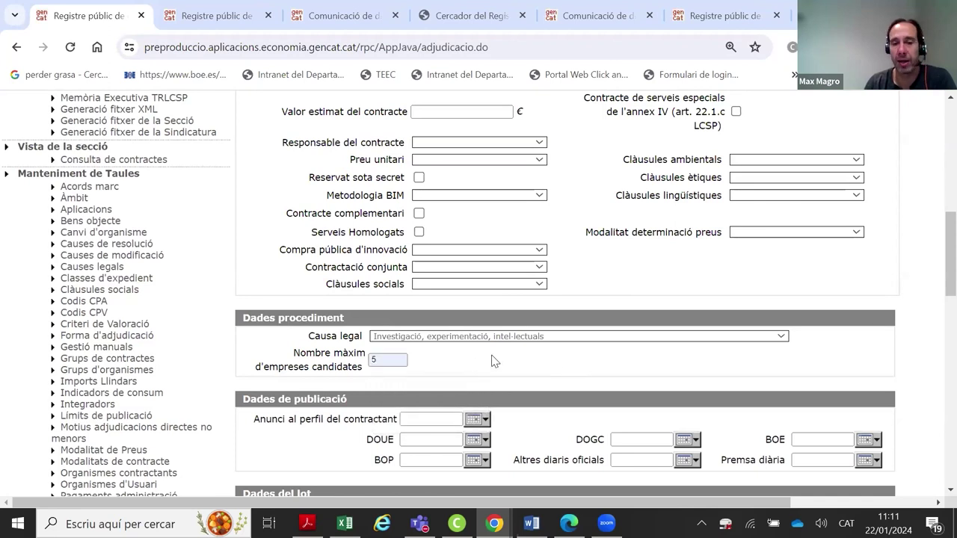
Change the Procediment adjudicació to Derivat d'acord marc
scroll(492, 361, "up", 7)
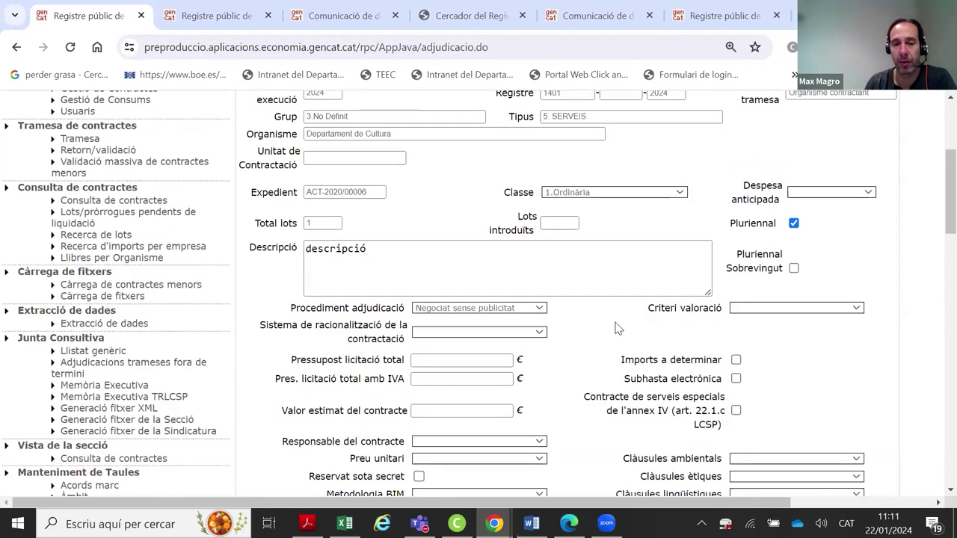
scroll(618, 327, "down", 1)
left_click(539, 234)
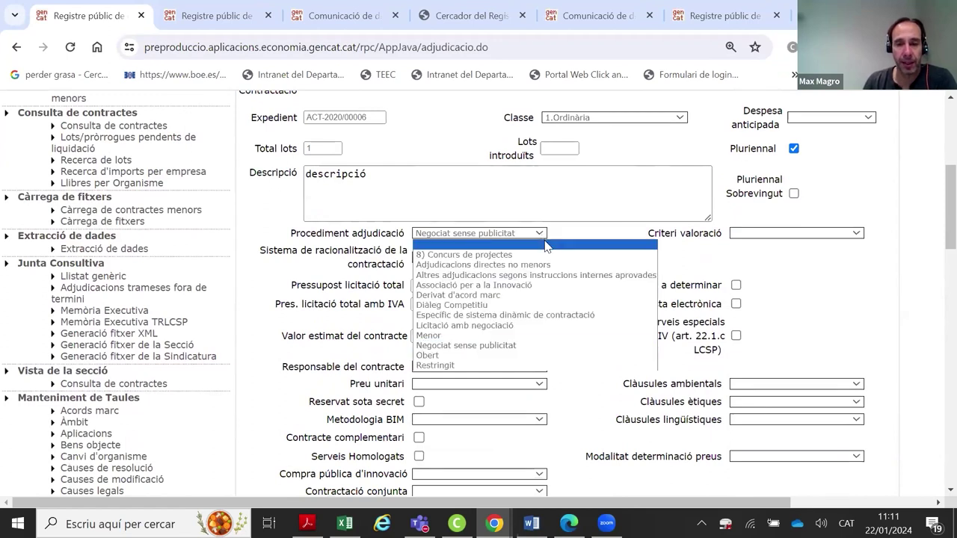
left_click(551, 296)
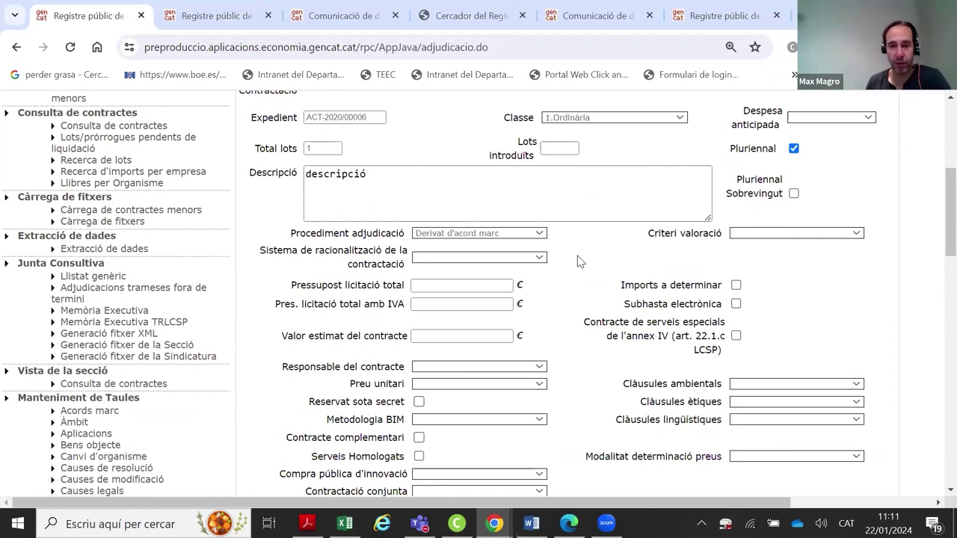
Switch the Procediment adjudicació to Específic de sistema dinàmic de contractació and highlight the Sistema de racionalització de la contractació label
left_click(539, 233)
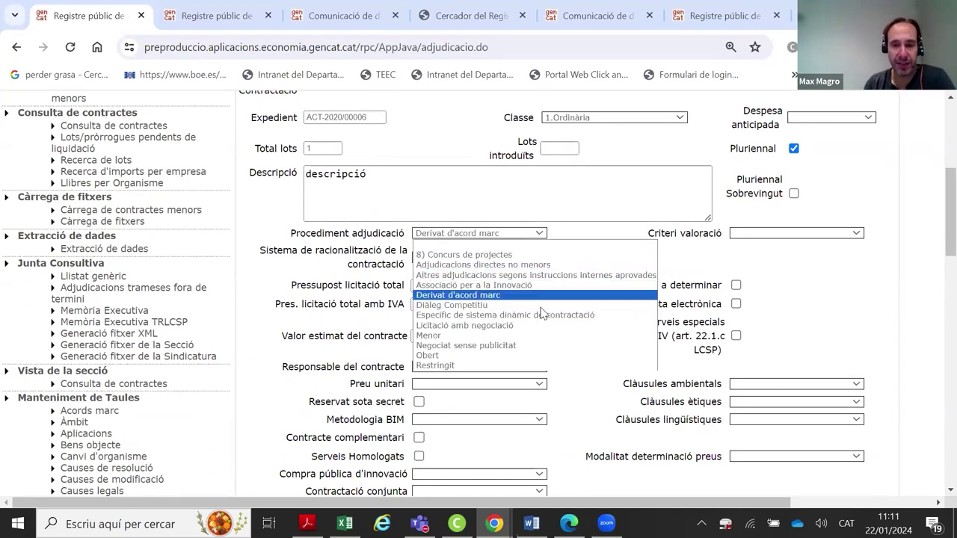
left_click(479, 278)
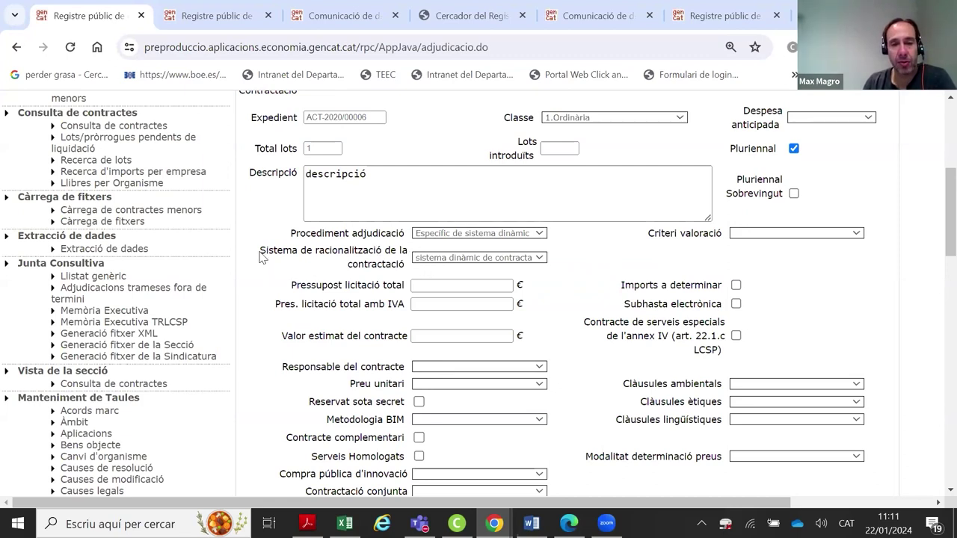
left_click_drag(265, 255, 407, 267)
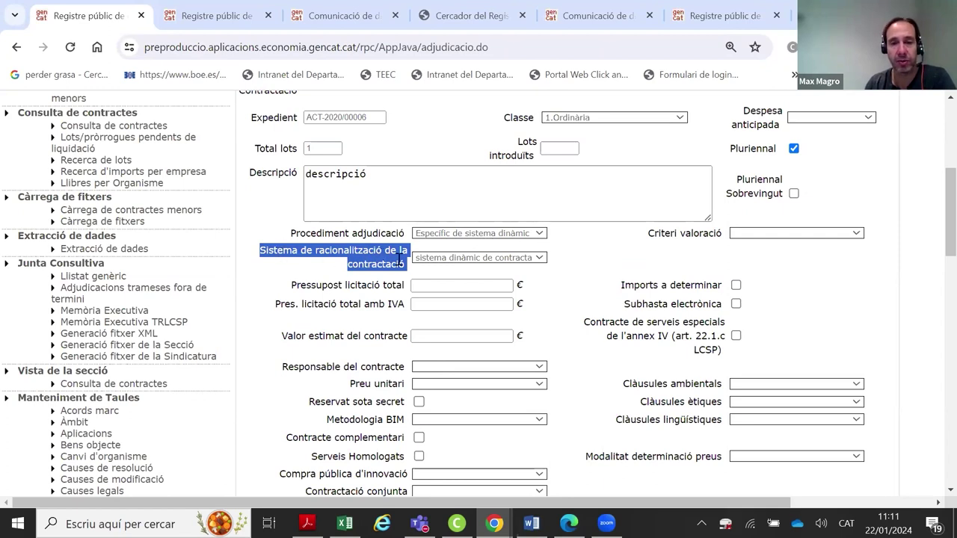
Set the Procediment adjudicació back to Derivat d'acord marc and the Sistema de racionalització de la contractació to Acord Marc
left_click(539, 235)
left_click(521, 295)
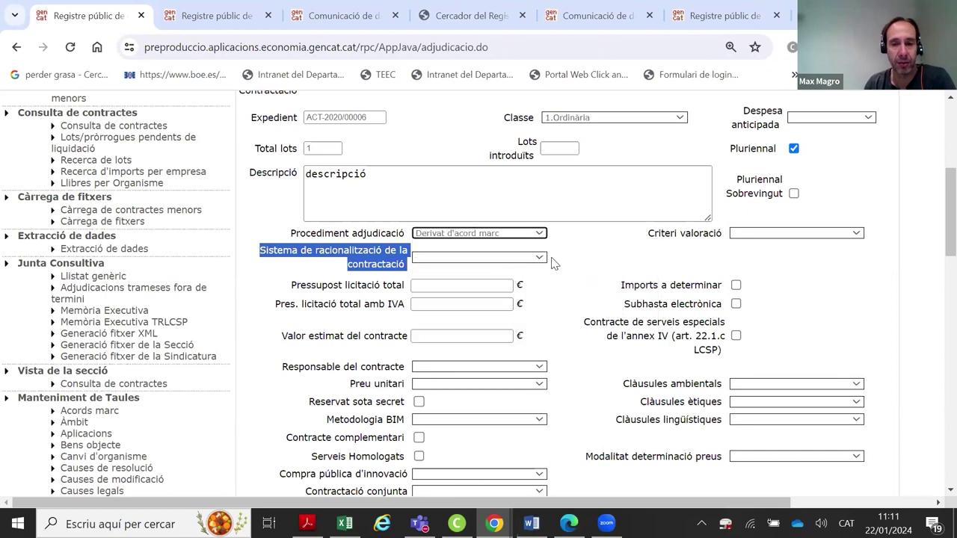
left_click(539, 259)
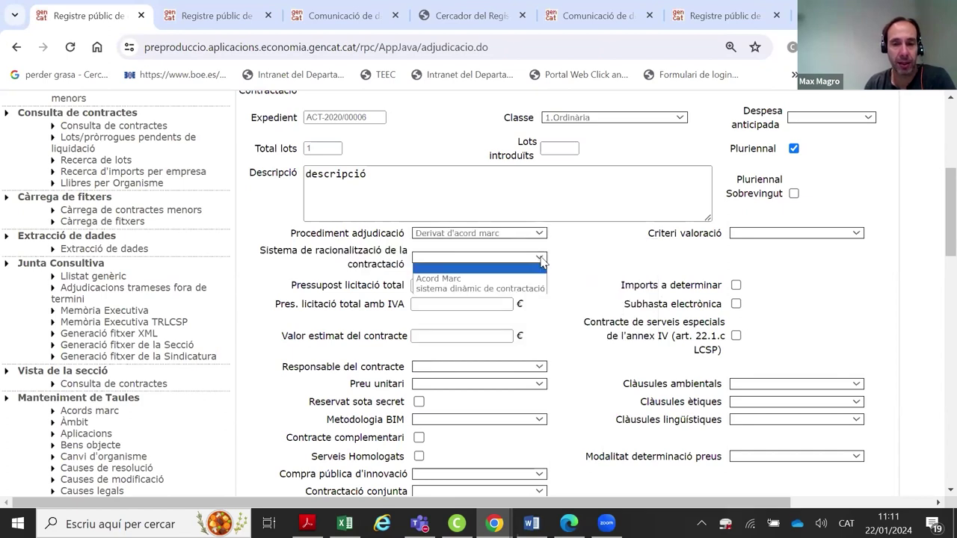
left_click(385, 272)
key("Down")
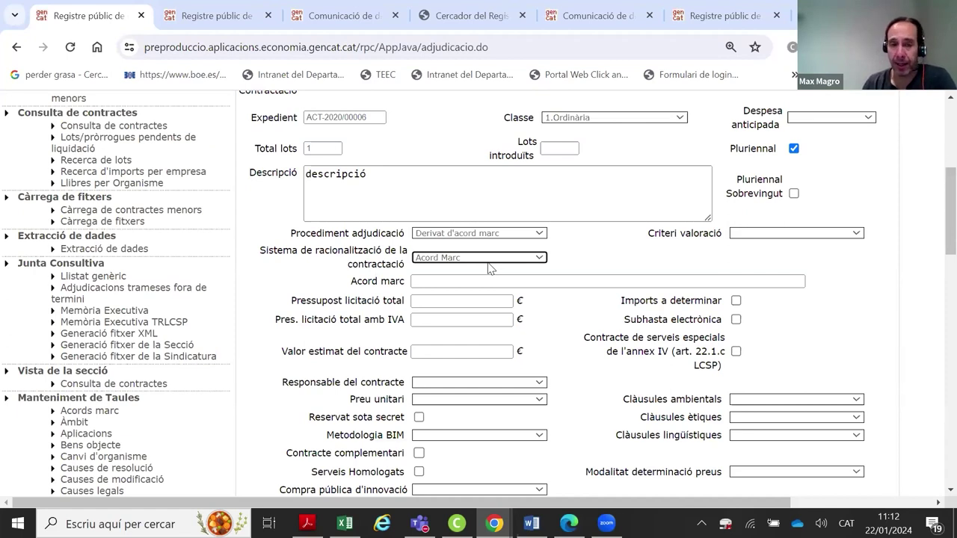
Change the Procediment adjudicació to Específic de sistema dinàmic de contractació again and highlight the contracting rationalisation system label
left_click(499, 234)
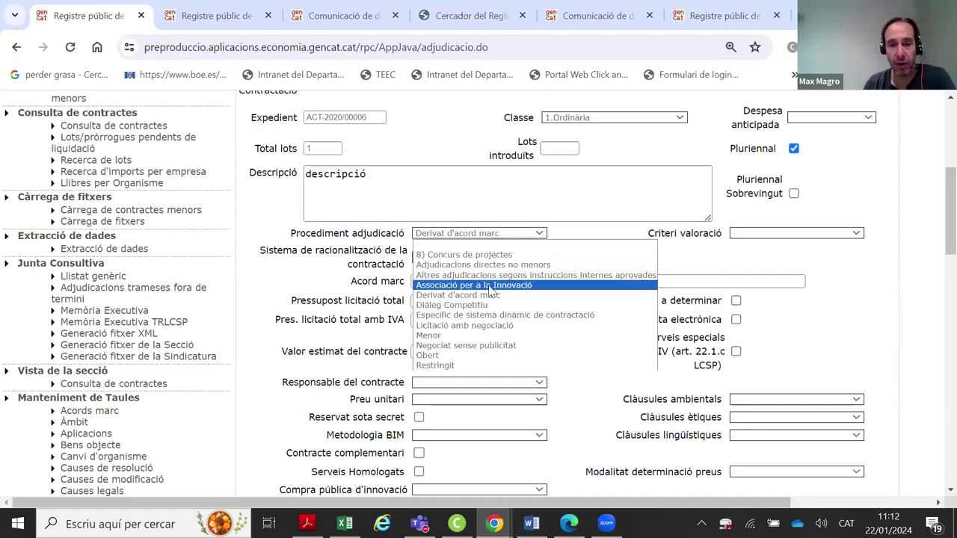
left_click(494, 316)
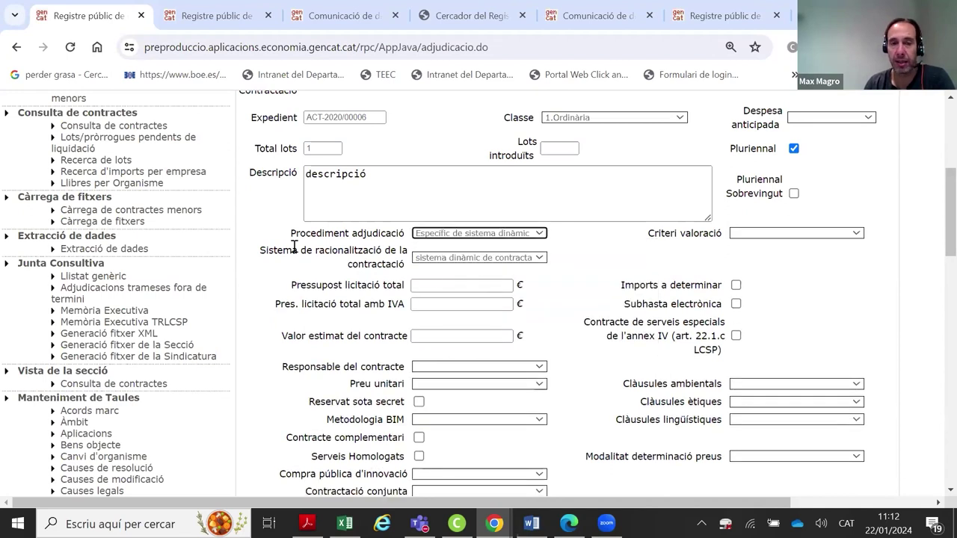
left_click_drag(254, 256, 401, 262)
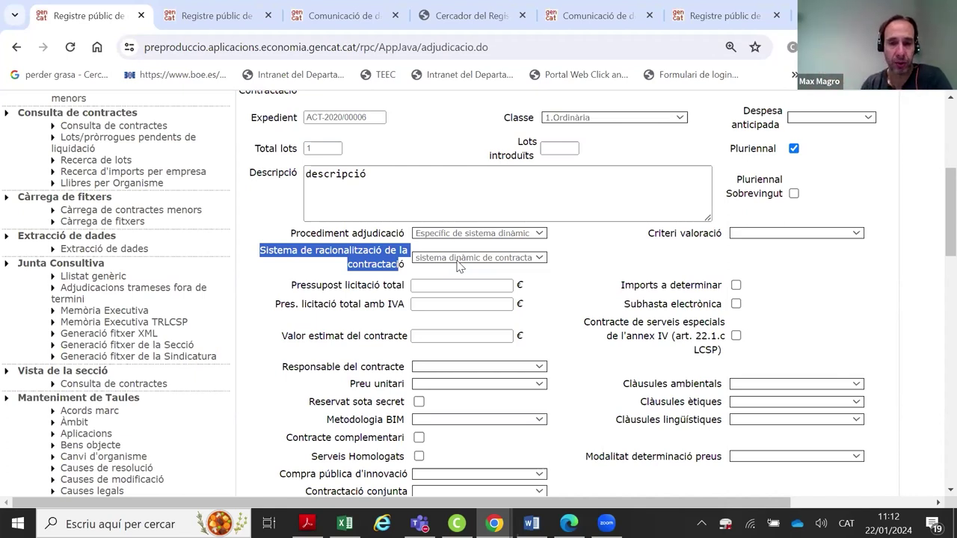
Select Derivat d'acord marc as the Procediment adjudicació and Acord Marc as the Sistema de racionalització de la contractació
left_click(459, 233)
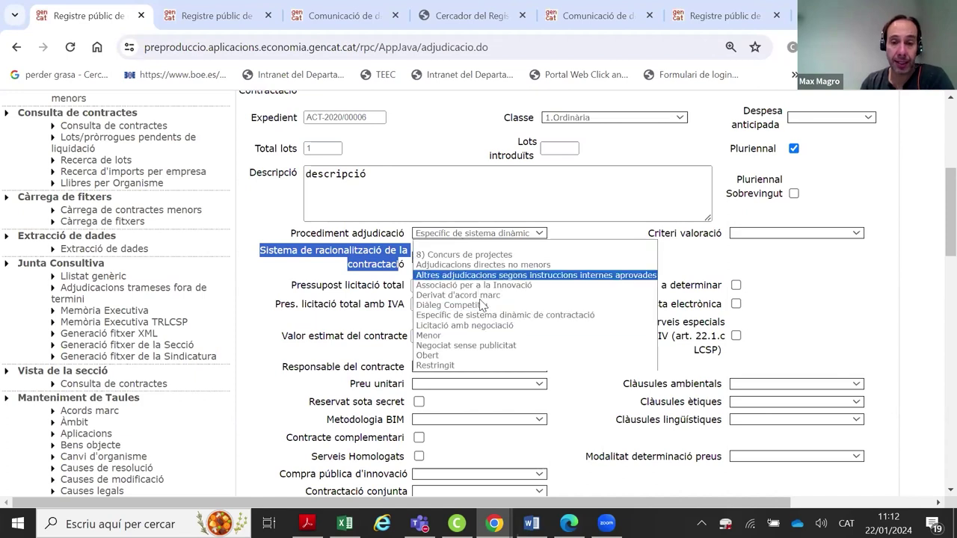
left_click(481, 294)
left_click(483, 258)
left_click(480, 278)
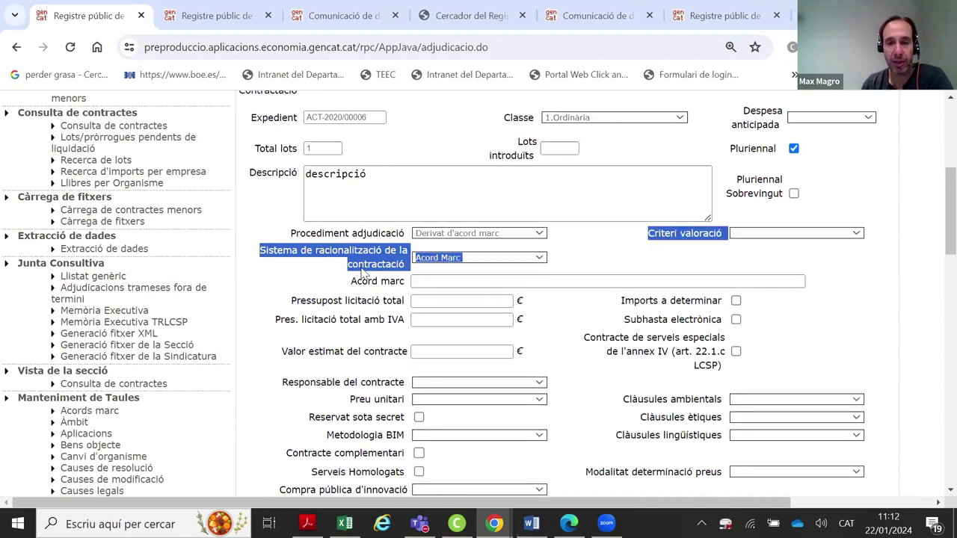
Search the Acord marc field for C and for Acord, dismissing each alert
left_click(363, 271)
left_click(489, 282)
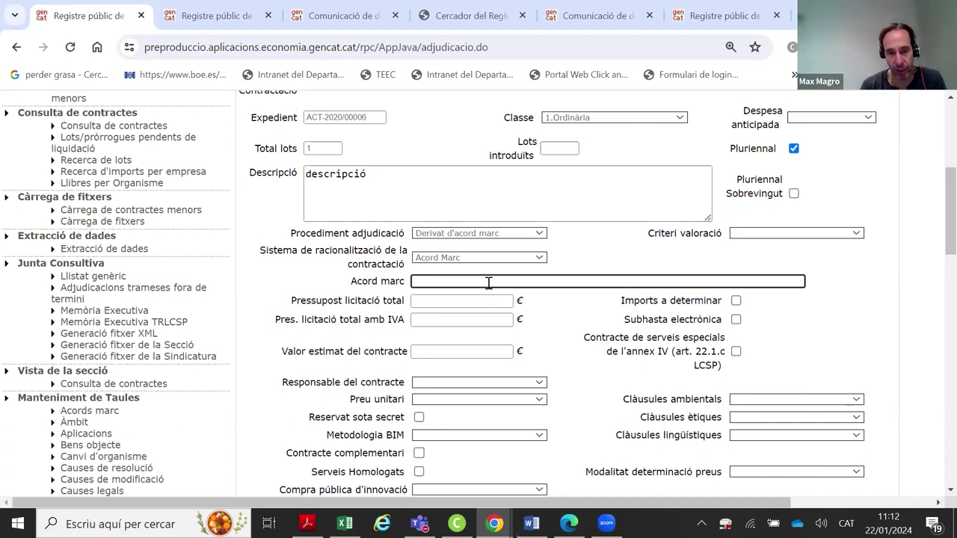
type("C")
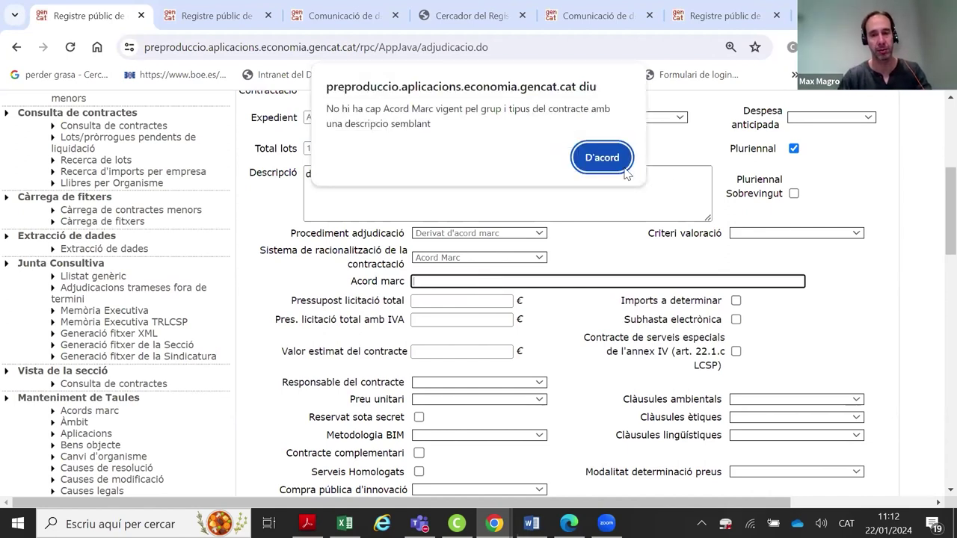
left_click(613, 166)
type("Acord")
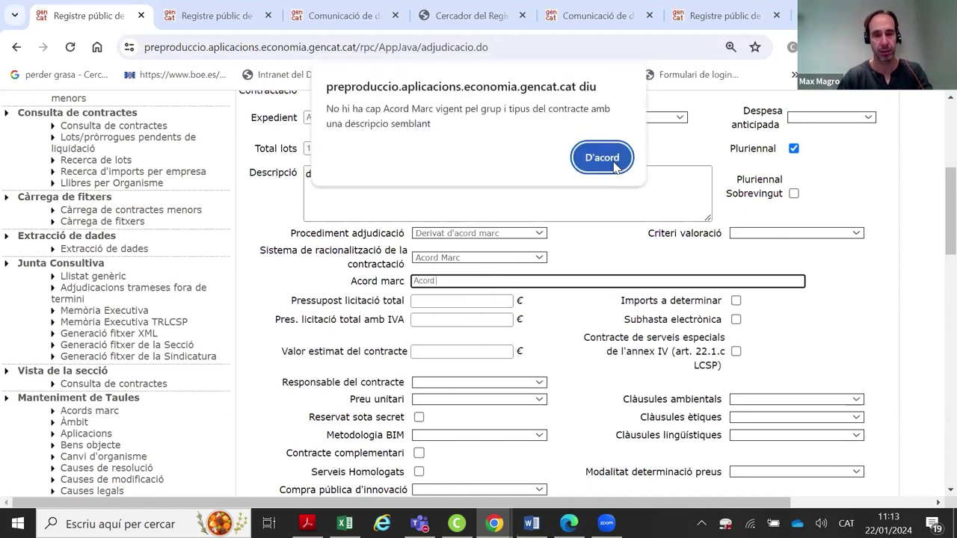
left_click(613, 166)
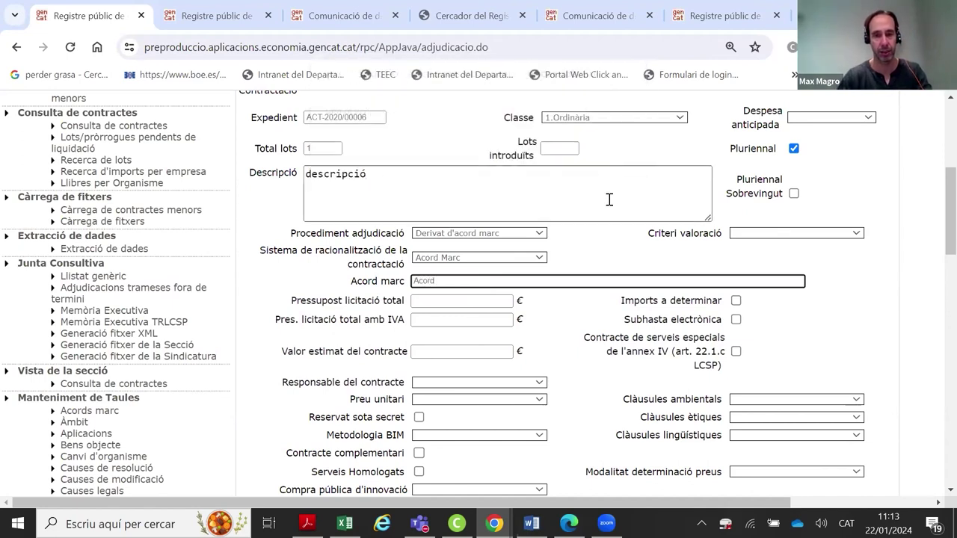
In the production registry form, set the Procediment adjudicació to Basat en acord marc and the rationalisation system to Acord Marc
left_click(723, 16)
left_click(536, 196)
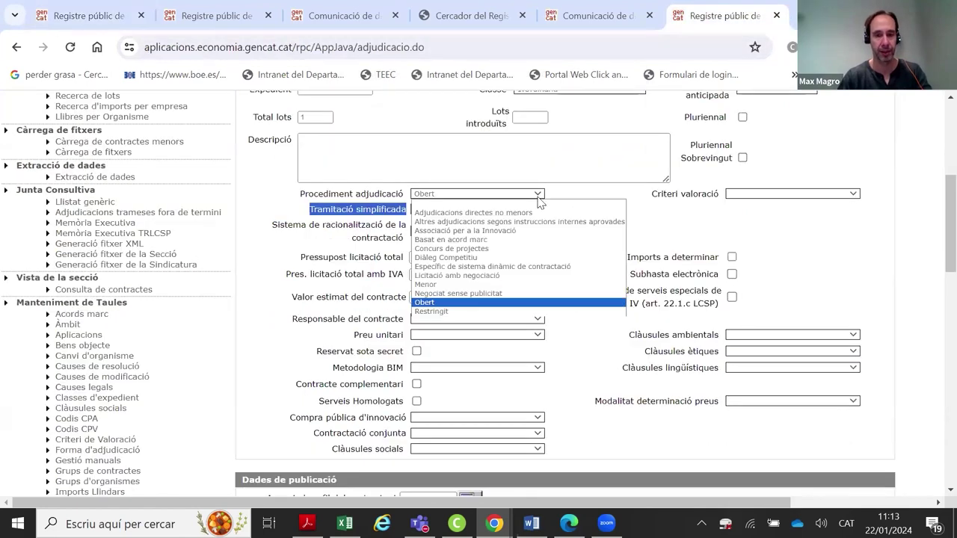
left_click(537, 240)
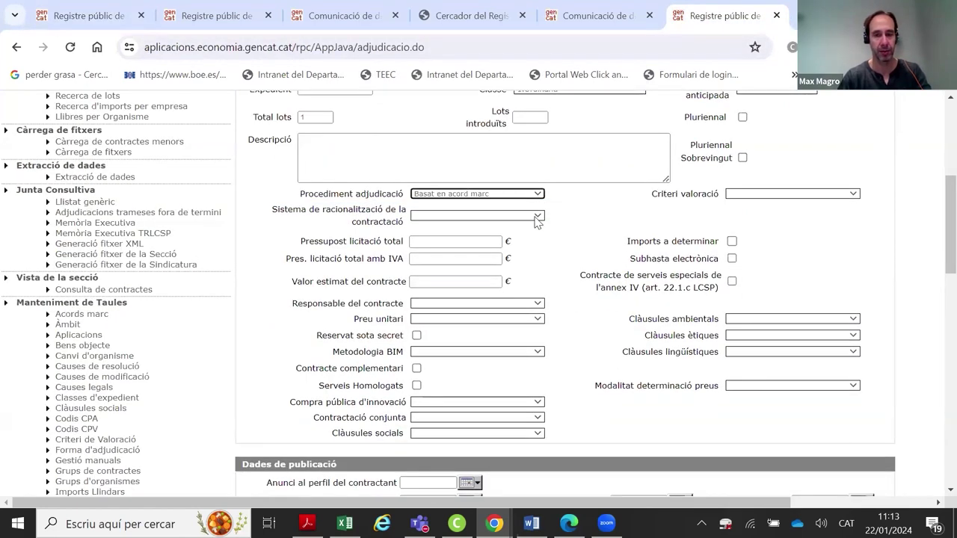
left_click(536, 217)
left_click(535, 223)
left_click(536, 217)
left_click(523, 226)
Search the Acord marc field for CCS-2022 and select CCS-2022-5 Acord marc dels serveis de vigilància i seguretat
left_click(554, 236)
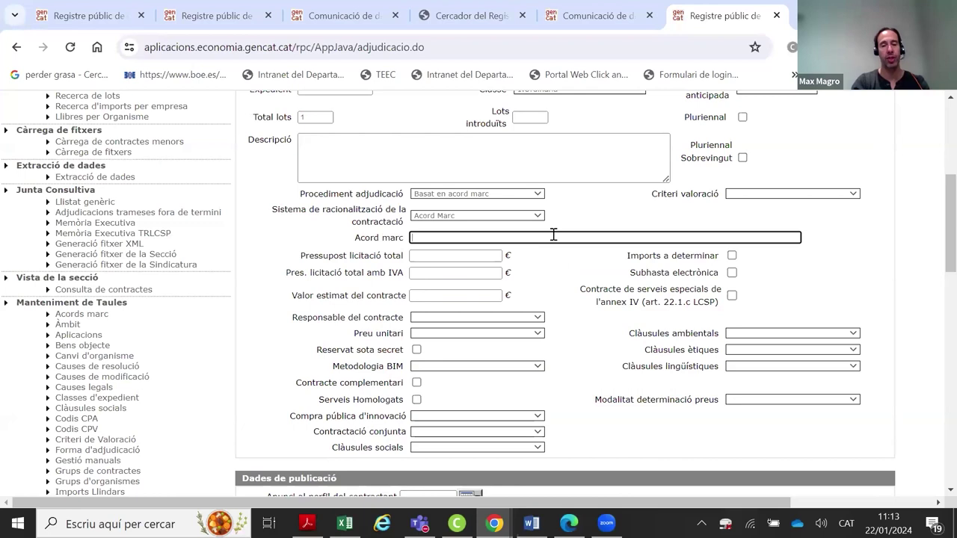
type("CCS-")
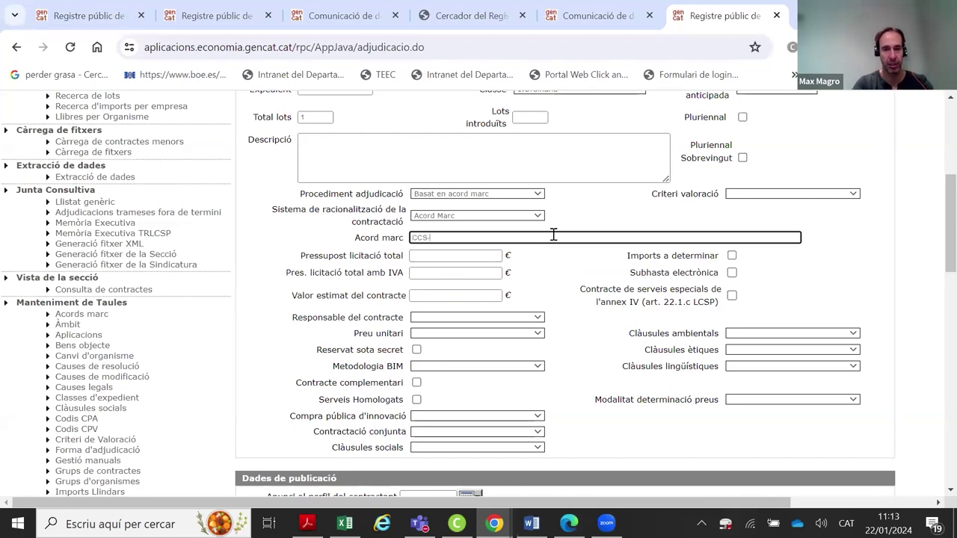
type("202")
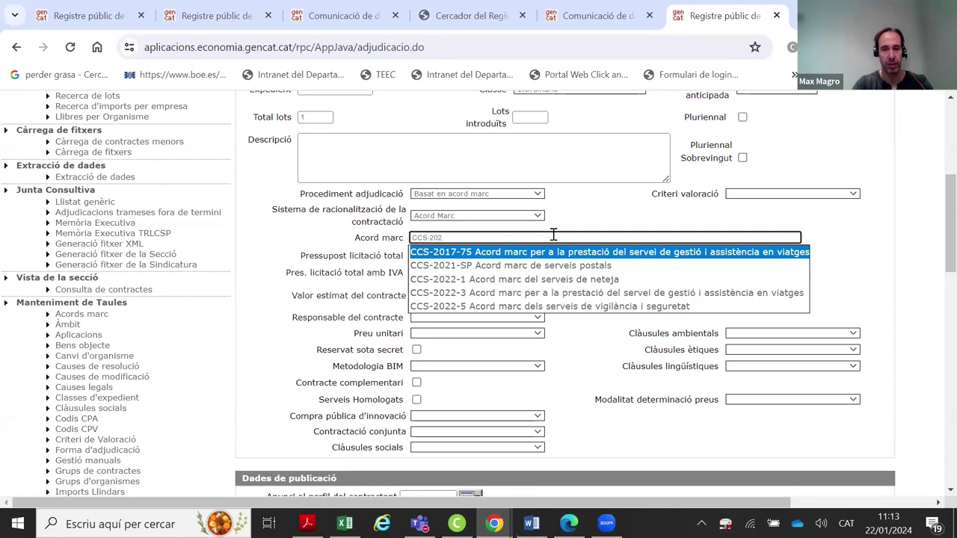
type("2")
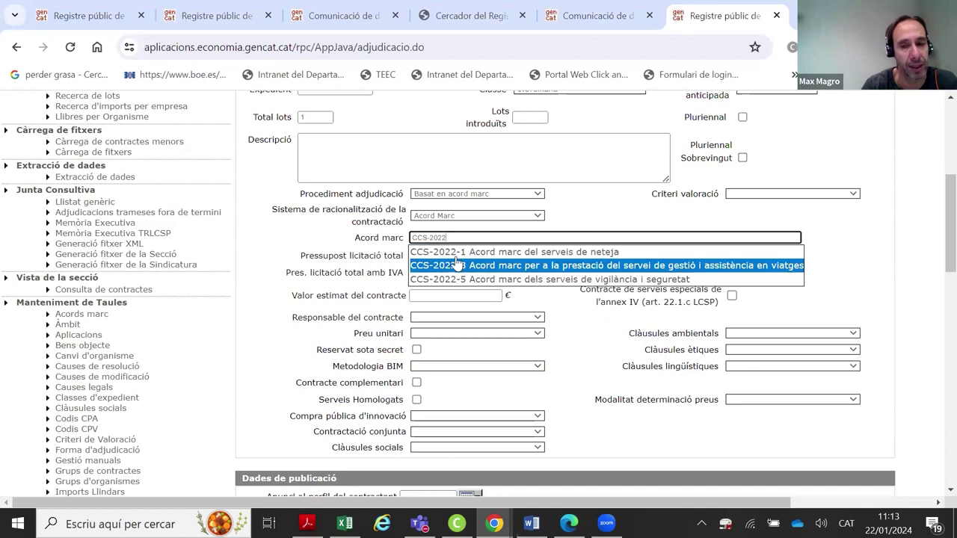
left_click(469, 280)
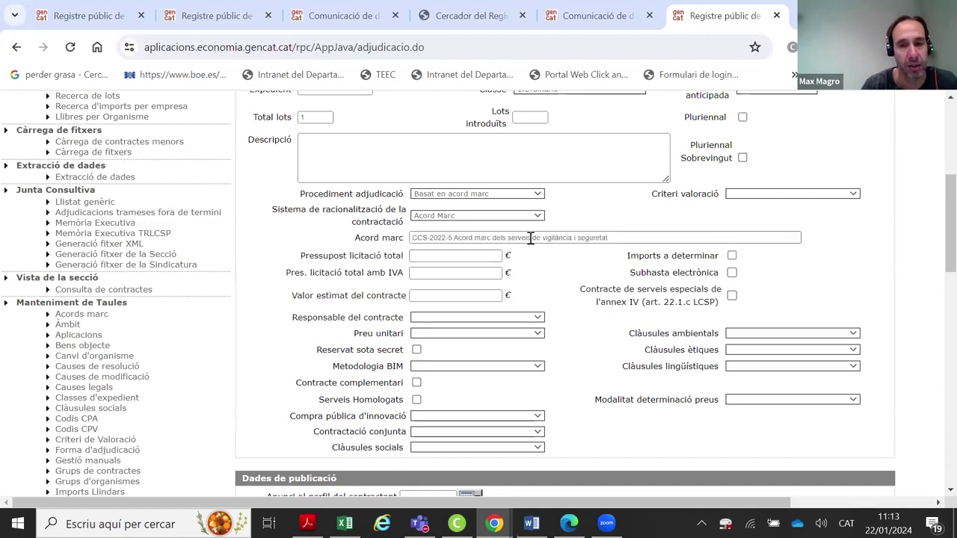
Replace the Acord marc entry by searching for neteja and selecting CCS-2022-1 Acord marc del serveis de neteja
left_click(682, 233)
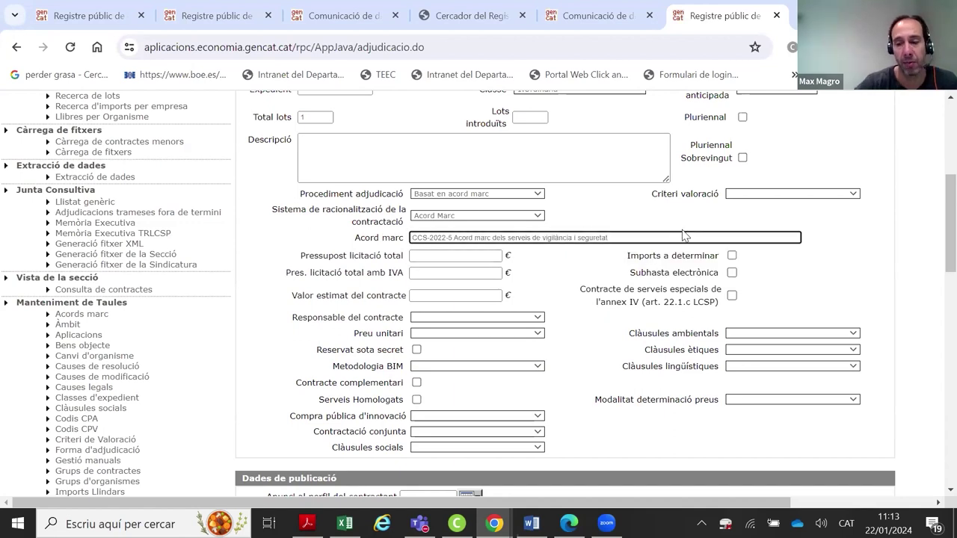
key("BackSpace")
key("BackSpace")
key("BackSpace")
key("BackSpace")
key("BackSpace")
key("BackSpace")
key("BackSpace")
key("BackSpace")
key("BackSpace")
key("BackSpace")
key("BackSpace")
key("BackSpace")
key("BackSpace")
key("BackSpace")
key("BackSpace")
key("BackSpace")
key("BackSpace")
key("BackSpace")
key("BackSpace")
key("BackSpace")
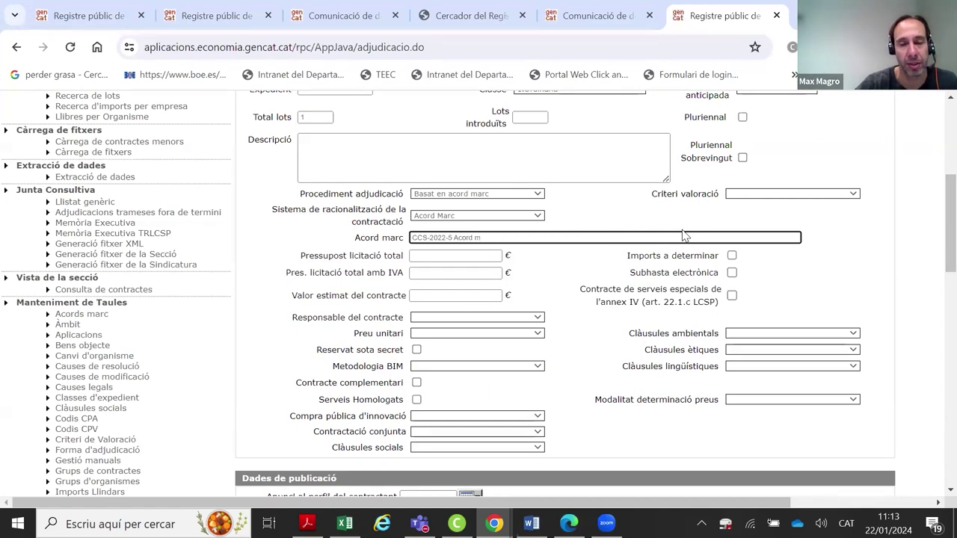
key("BackSpace")
key("BackSpace")
key("BackSpace")
key("BackSpace")
type("neteja")
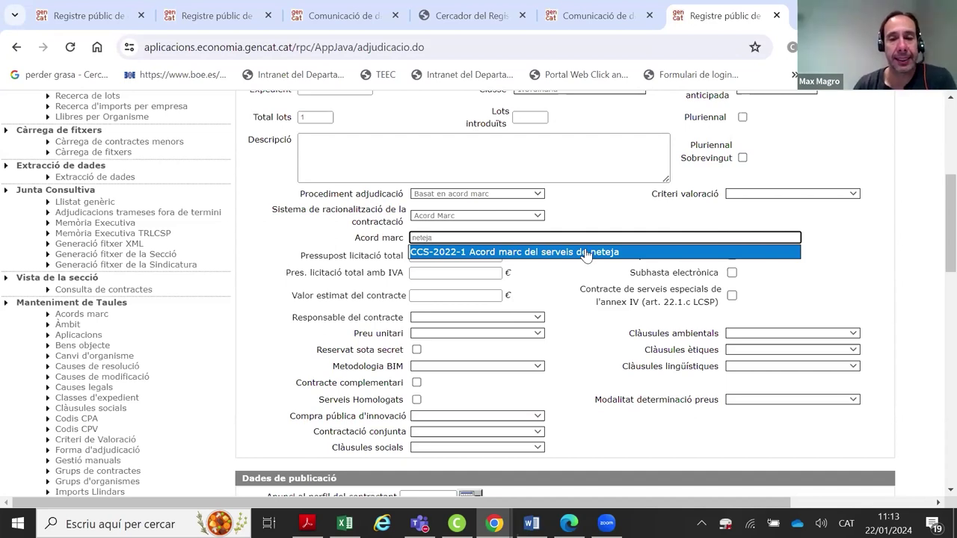
left_click(470, 254)
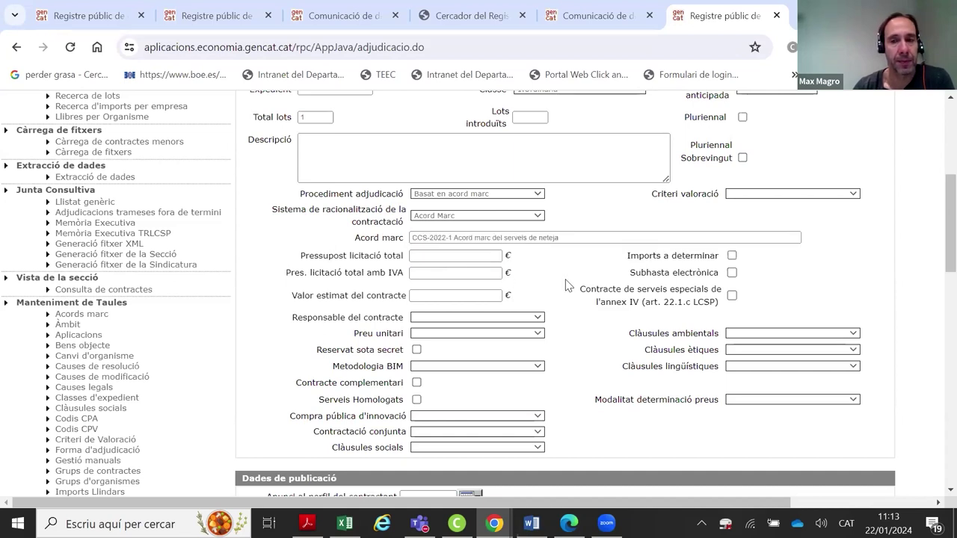
Clear the Acord marc field completely
left_click(569, 236)
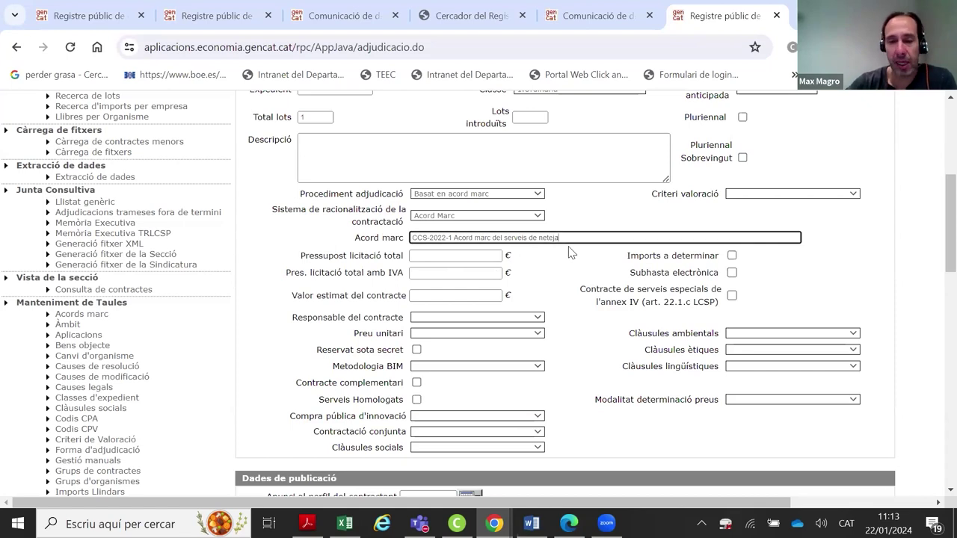
key("BackSpace")
key("BackSpace")
key("BackSpace")
key("BackSpace")
key("BackSpace")
key("BackSpace")
key("BackSpace")
key("BackSpace")
key("BackSpace")
key("BackSpace")
key("BackSpace")
key("BackSpace")
key("BackSpace")
key("BackSpace")
key("BackSpace")
key("BackSpace")
key("BackSpace")
key("BackSpace")
key("BackSpace")
key("BackSpace")
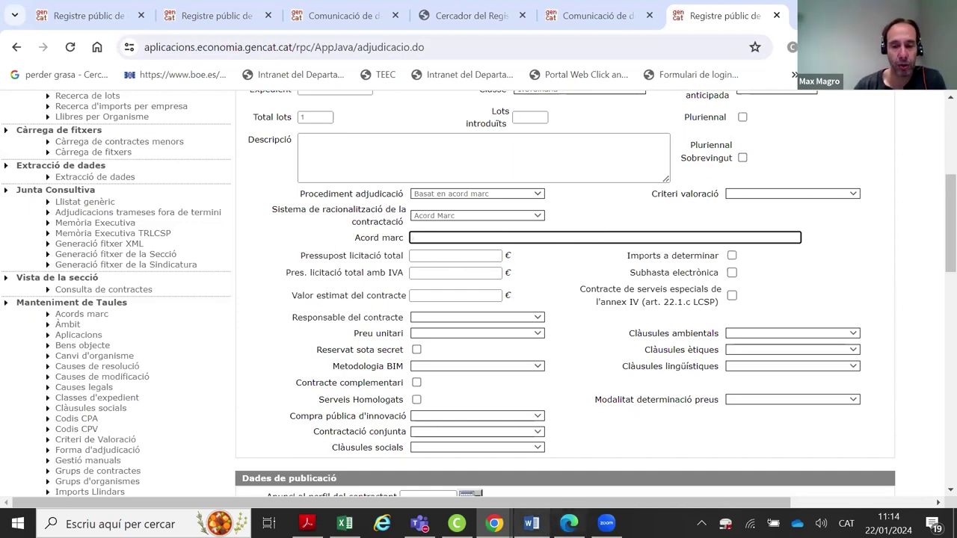
Switch to the Word document and highlight the registry's contact e-mail address, followed by its phone number
mouse_move(532, 524)
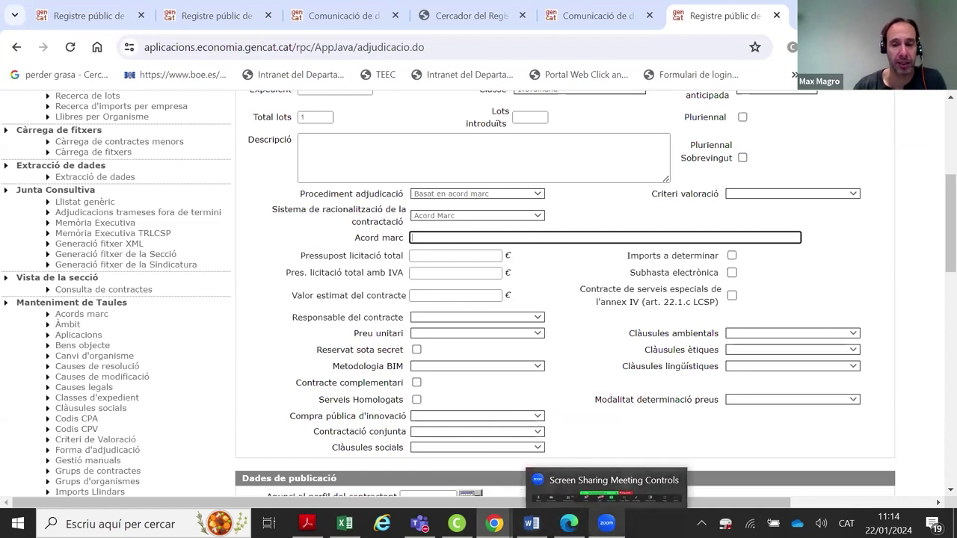
left_click(531, 524)
left_click(502, 276)
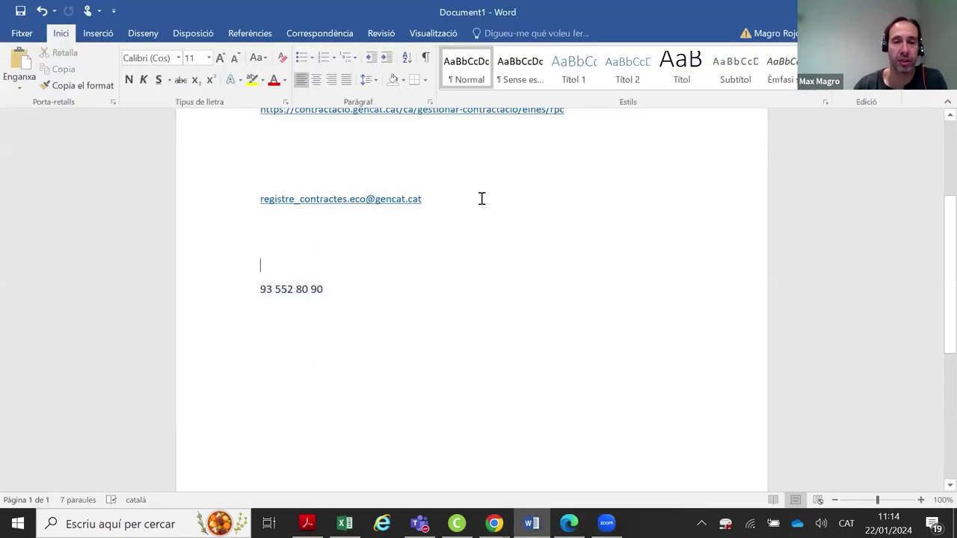
scroll(448, 206, "up", 1)
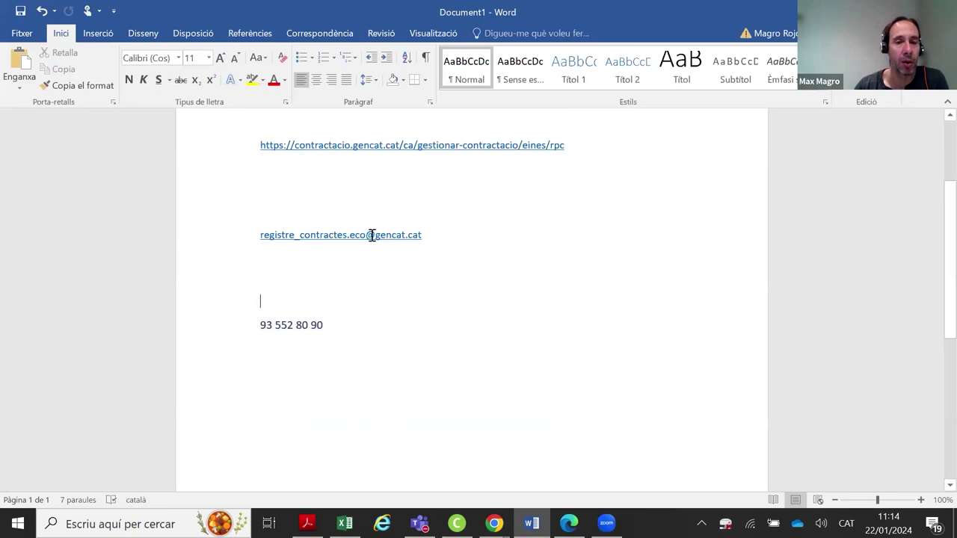
triple_click(295, 235)
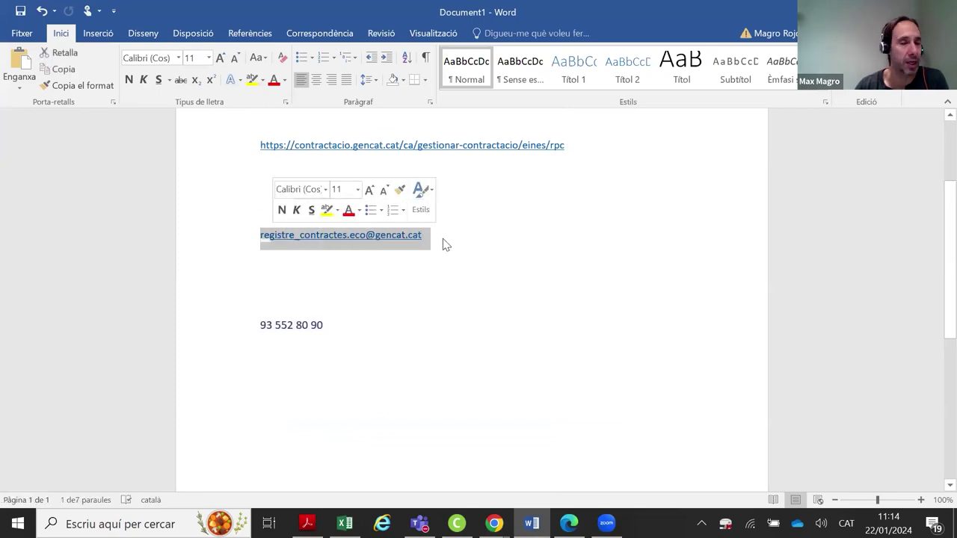
triple_click(285, 325)
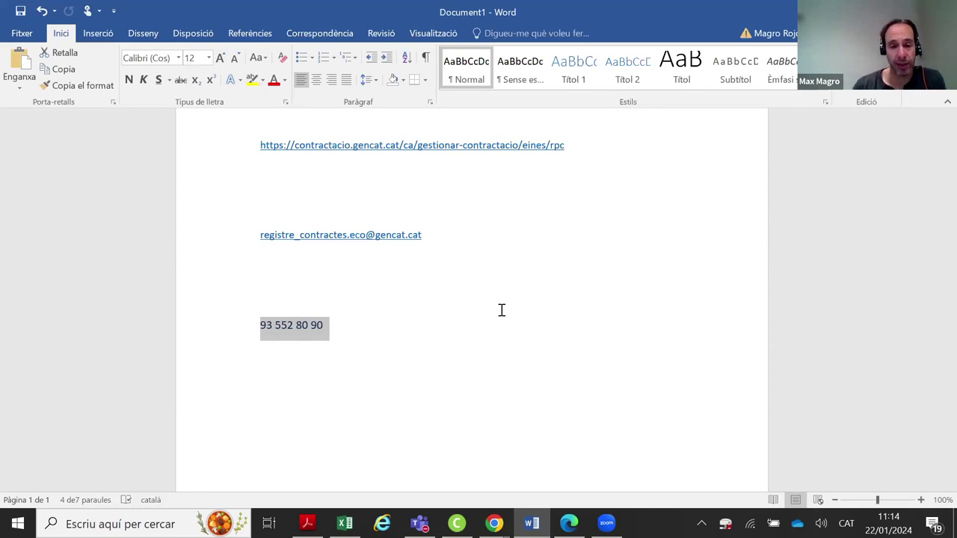
Return to the production registry form in Chrome, highlight the Acord marc label and place the cursor in its field
left_click(495, 523)
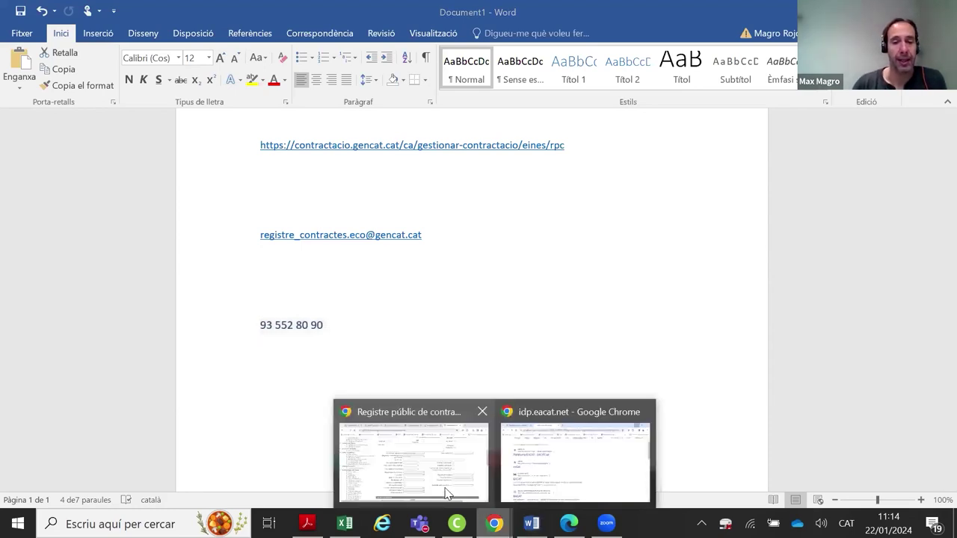
left_click(447, 493)
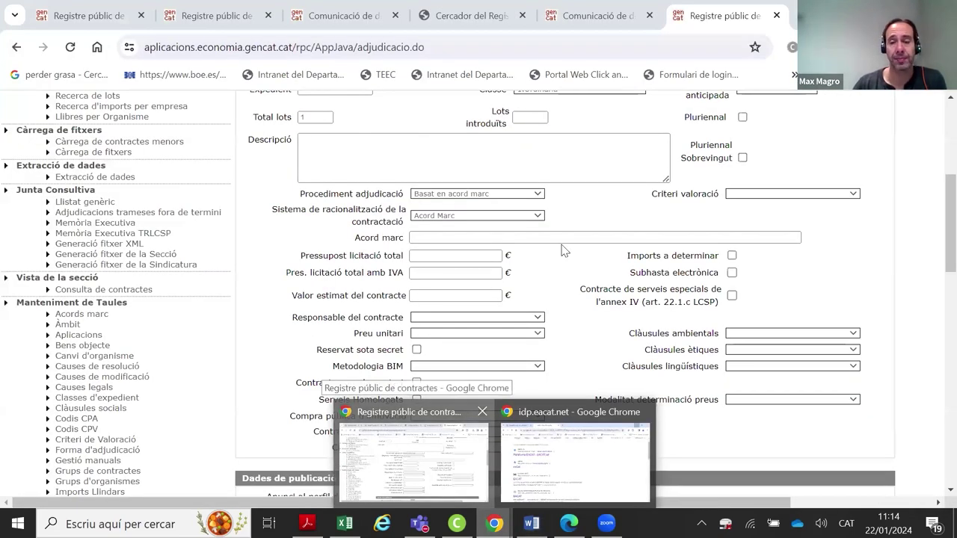
left_click_drag(354, 238, 408, 241)
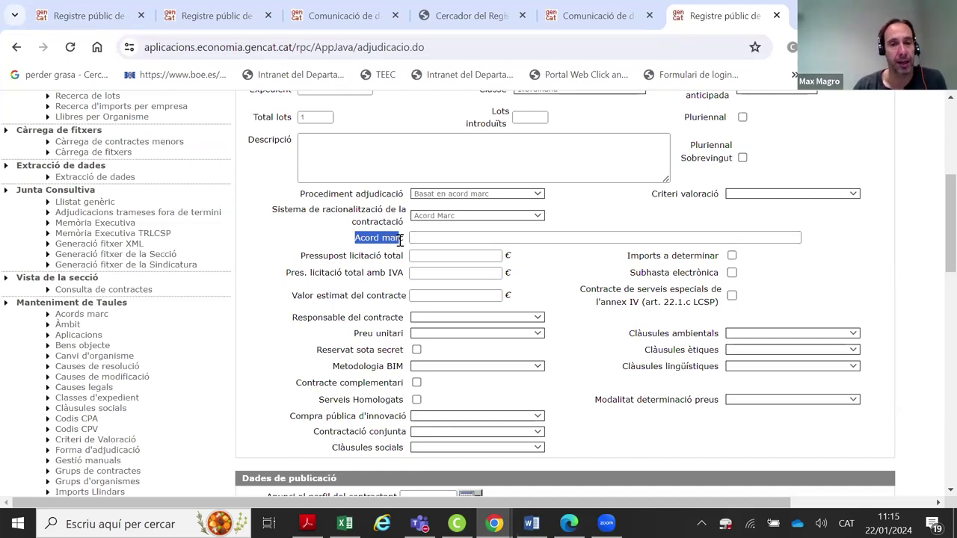
left_click(460, 237)
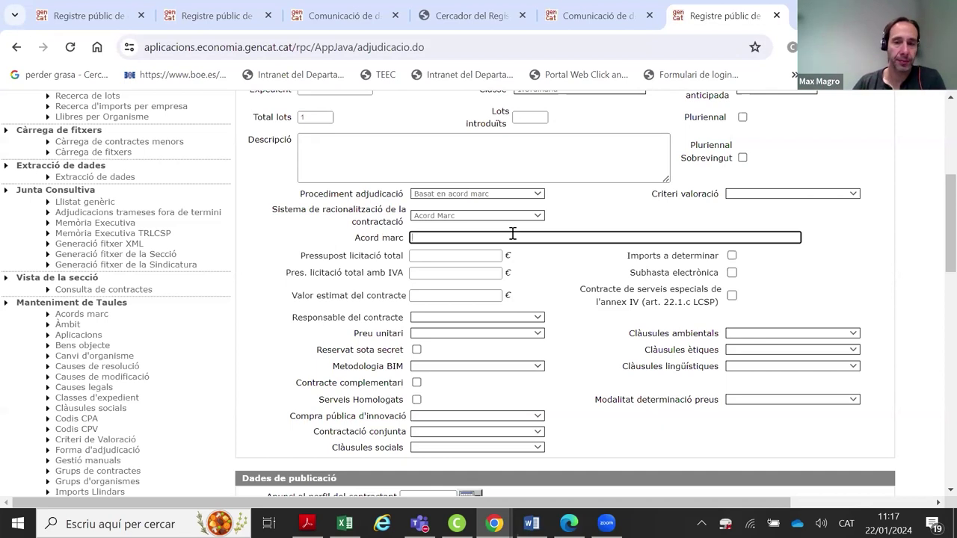
Switch to the preproduction registry form and select Obert as the Procediment adjudicació
key("ctrl+1")
scroll(575, 180, "down", 1)
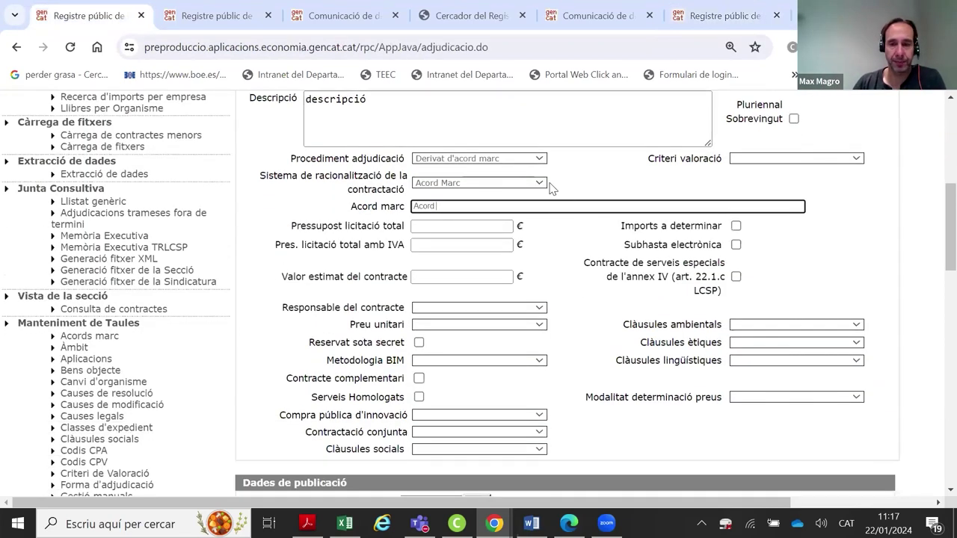
left_click(539, 159)
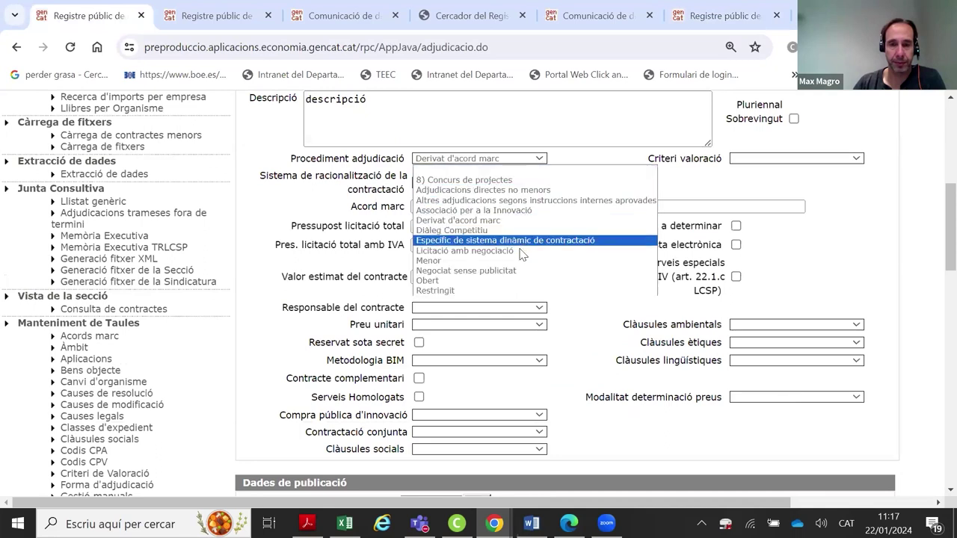
left_click(513, 281)
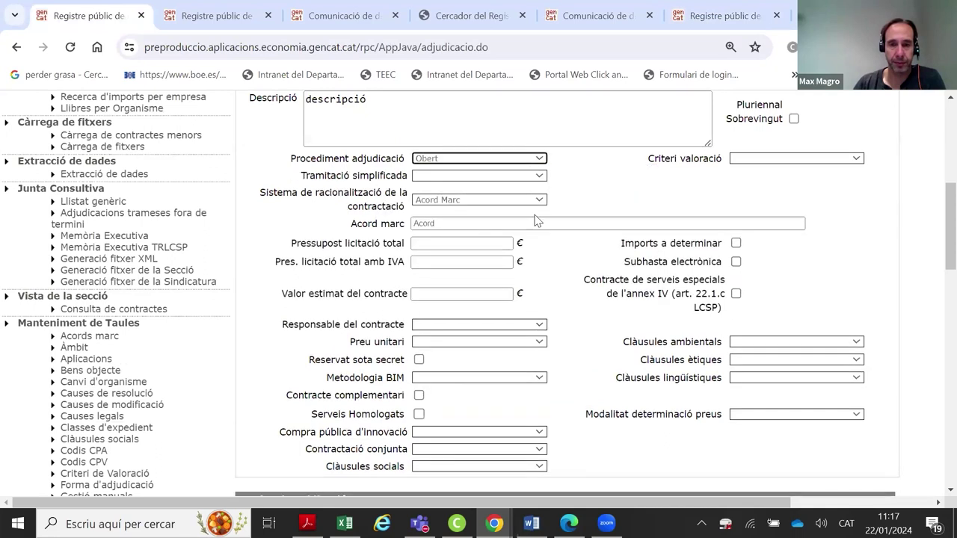
left_click(538, 159)
left_click(561, 162)
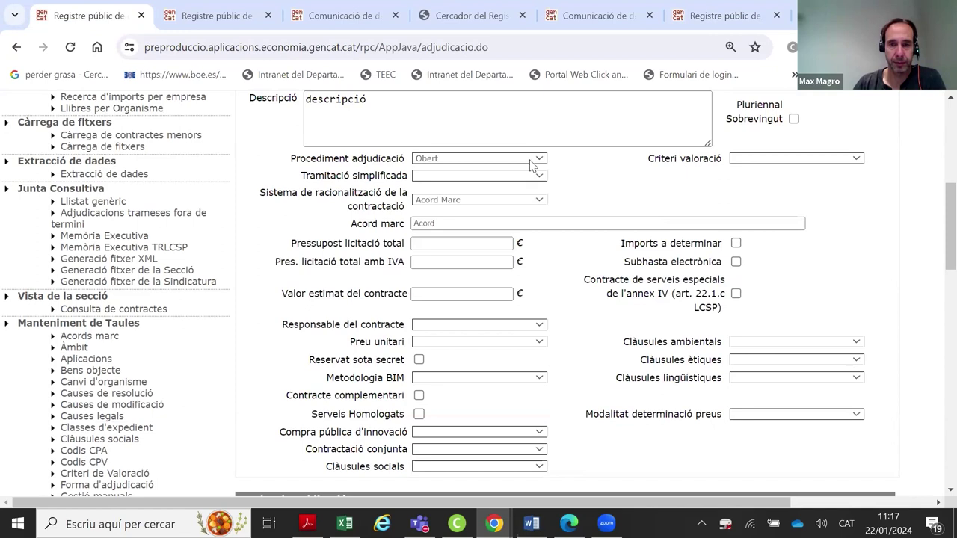
Set the Procediment adjudicació to Negociat sense publicitat and blank the Sistema de racionalització de la contractació
left_click(537, 160)
left_click(519, 271)
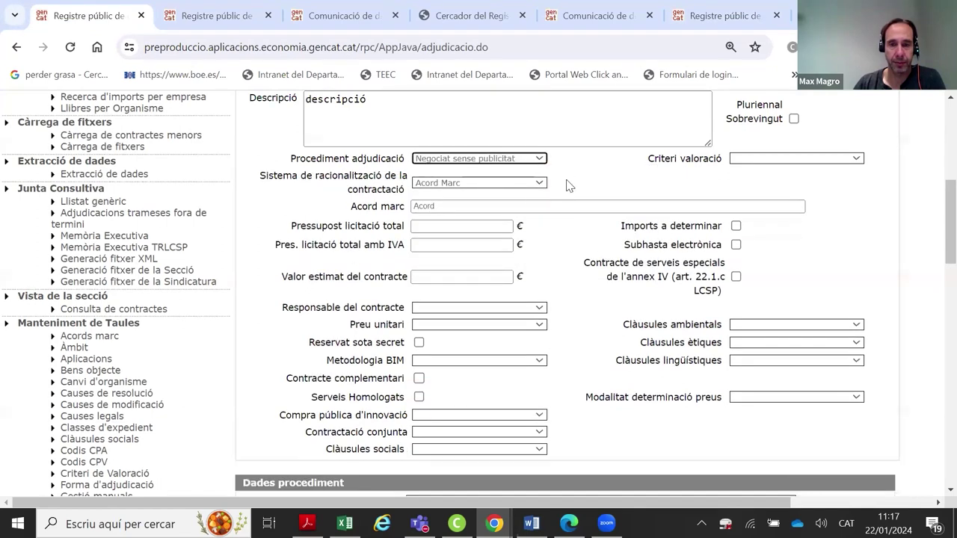
left_click(527, 186)
left_click(523, 196)
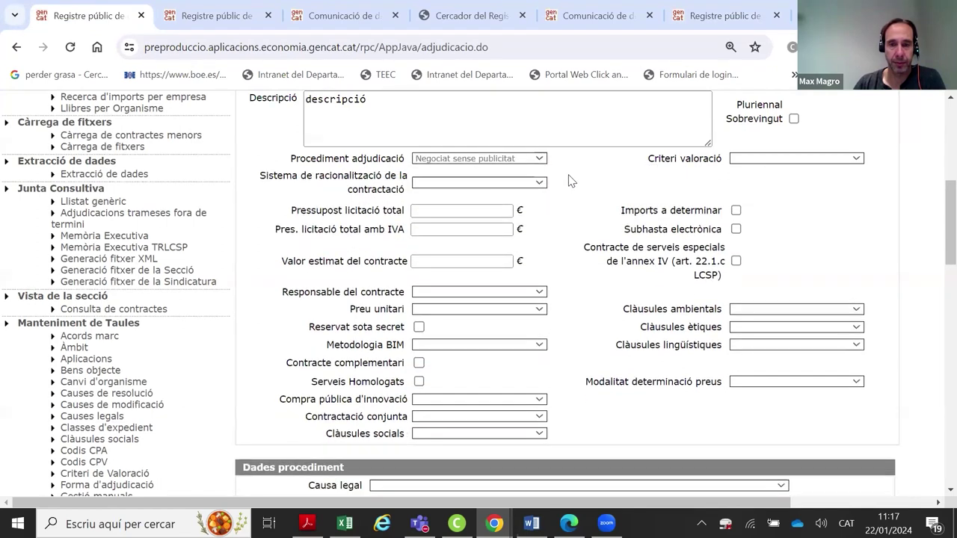
Look over the preproduction contract form and try to save the contract
scroll(573, 188, "down", 2)
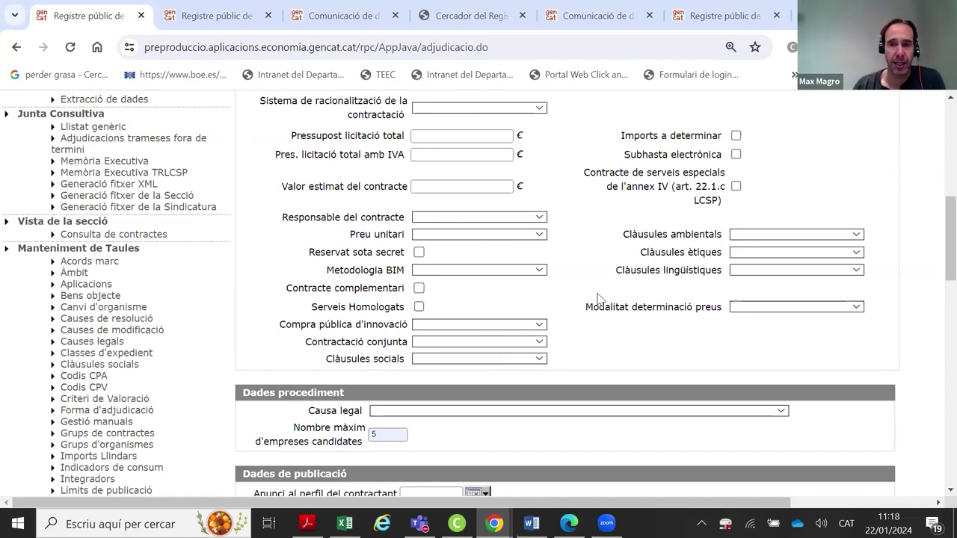
scroll(591, 295, "up", 6)
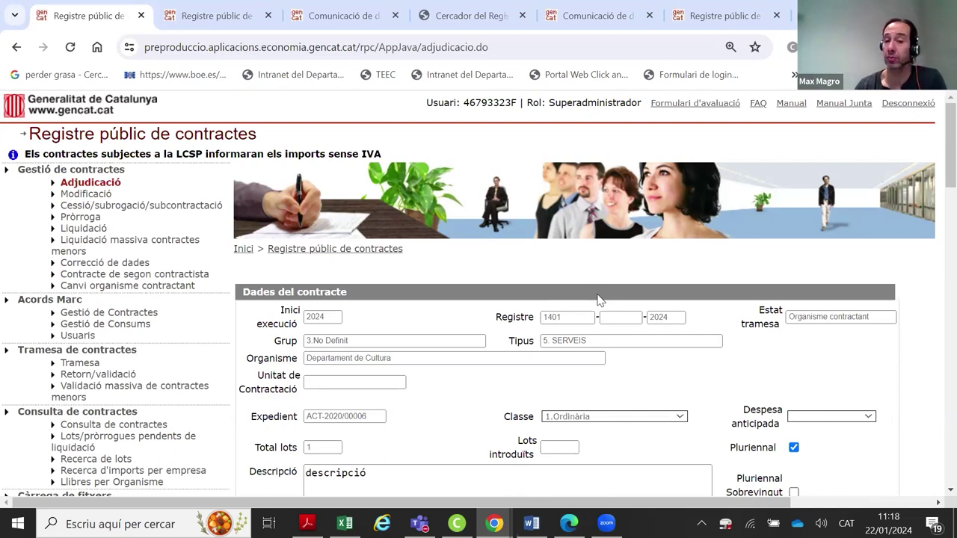
scroll(568, 304, "down", 3)
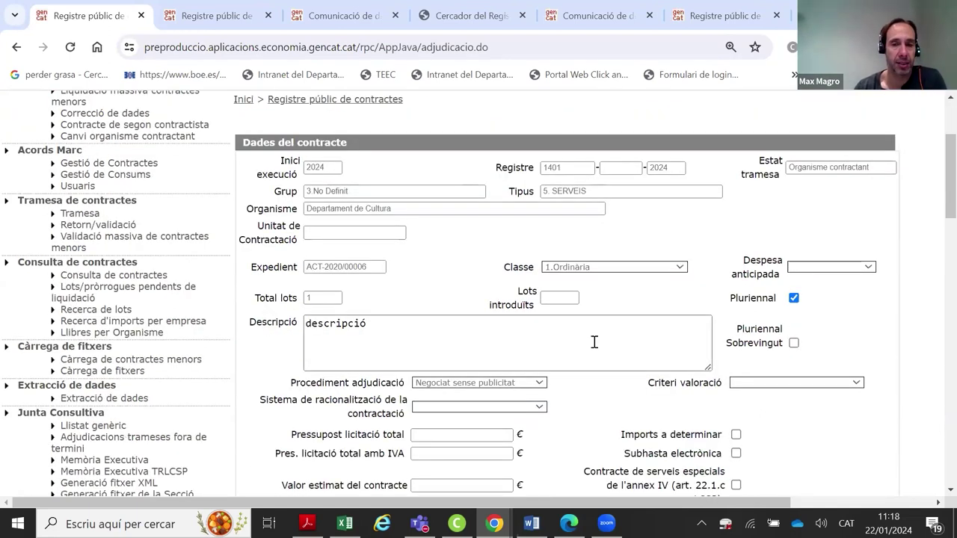
scroll(592, 347, "down", 5)
scroll(583, 346, "down", 15)
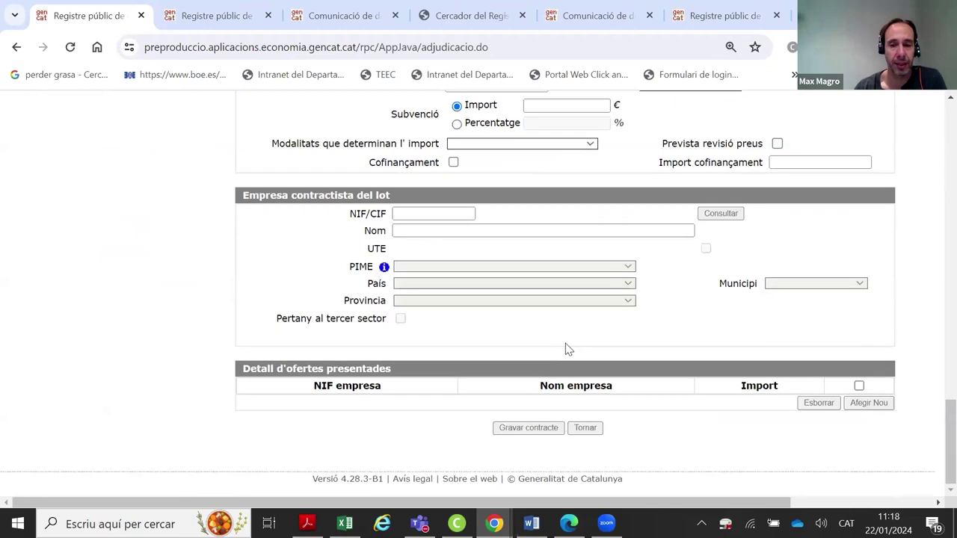
left_click(545, 425)
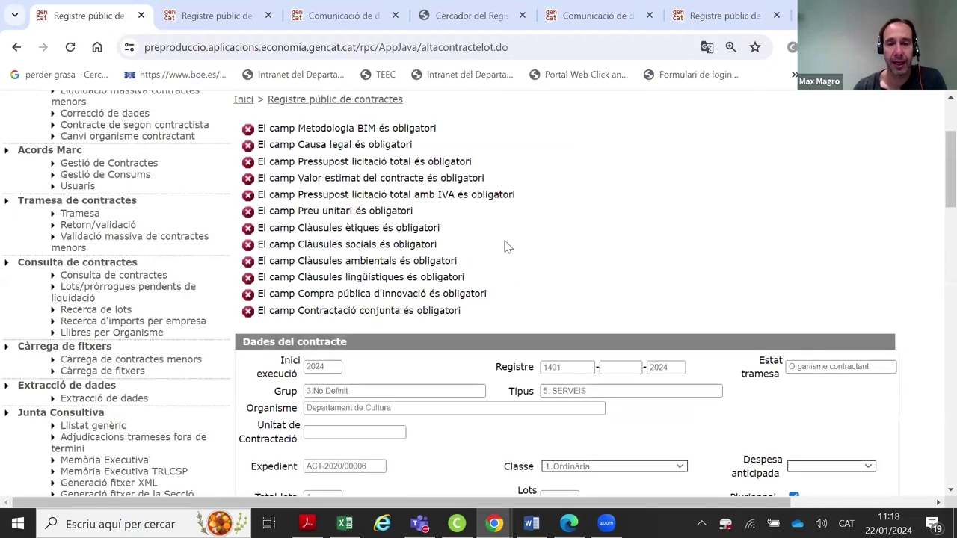
Examine the mandatory-field error list against the corresponding fields in the contract form
scroll(446, 243, "down", 1)
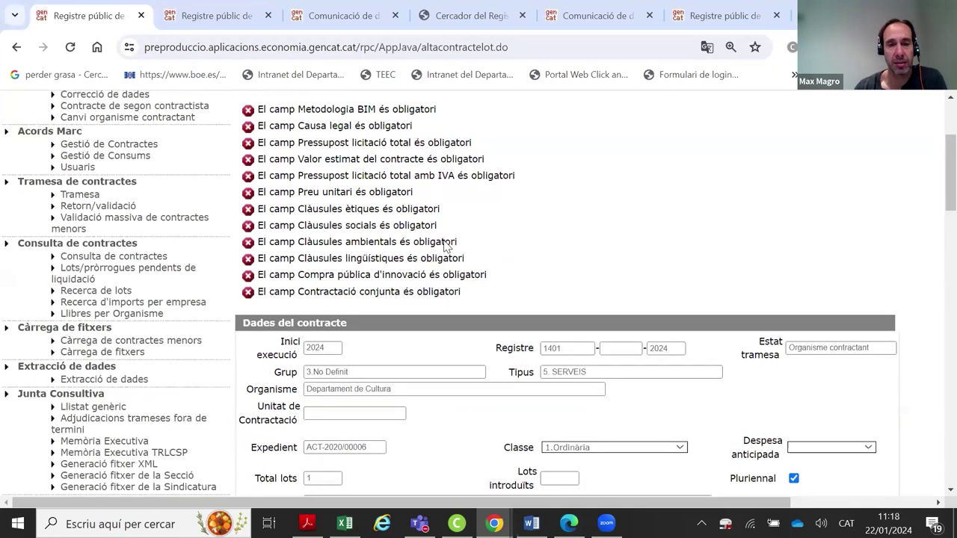
scroll(530, 299, "down", 4)
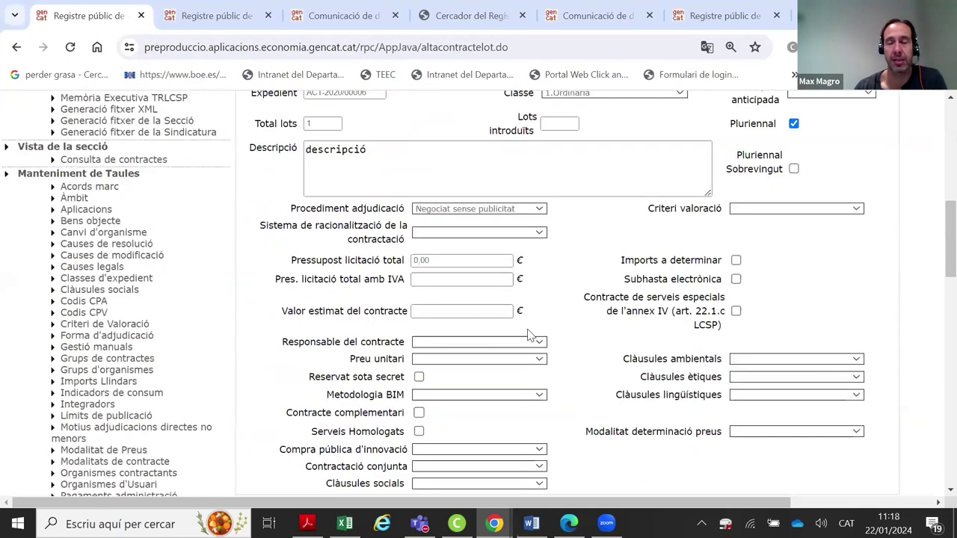
scroll(531, 336, "down", 3)
scroll(527, 333, "up", 10)
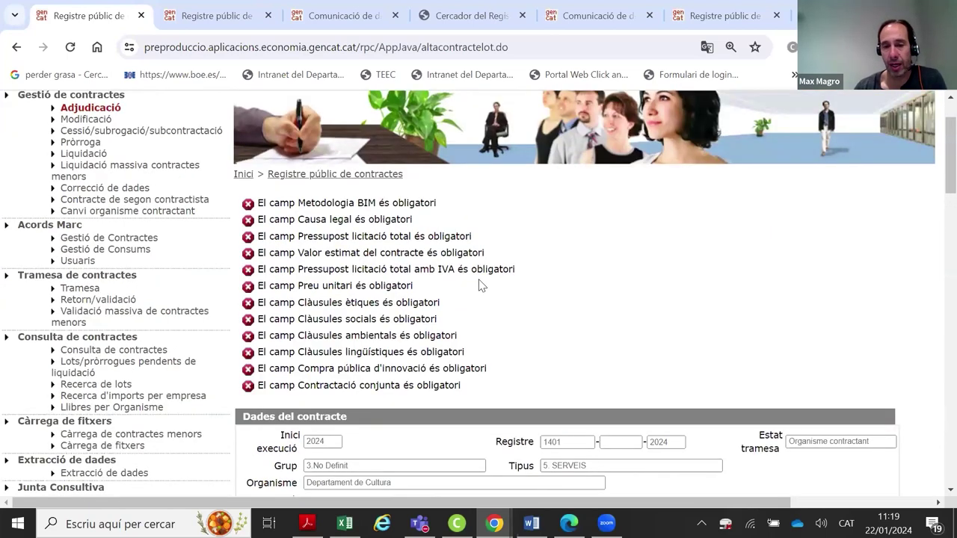
scroll(482, 284, "down", 2)
scroll(553, 305, "up", 1)
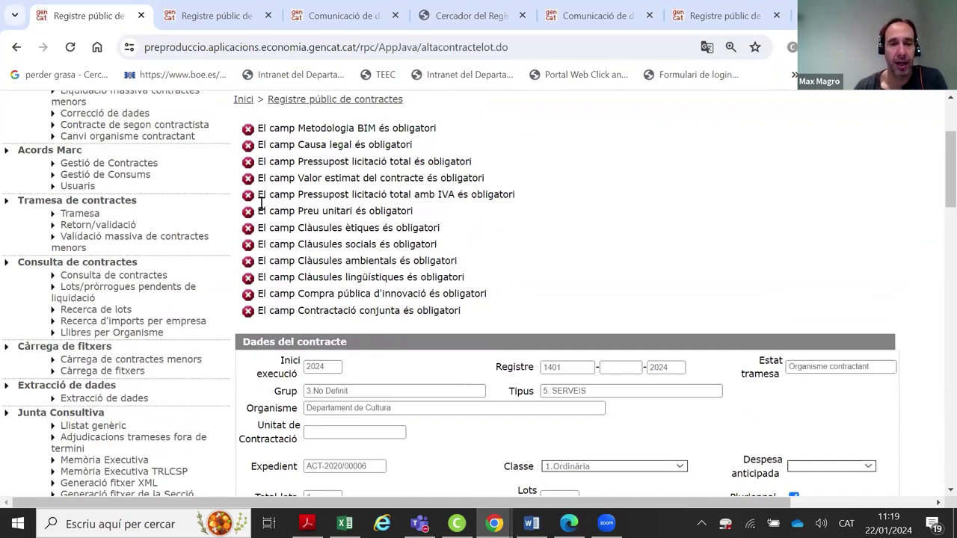
Check which fields of the contract data, procedure and publication sections the mandatory-field errors refer to
scroll(434, 224, "down", 1)
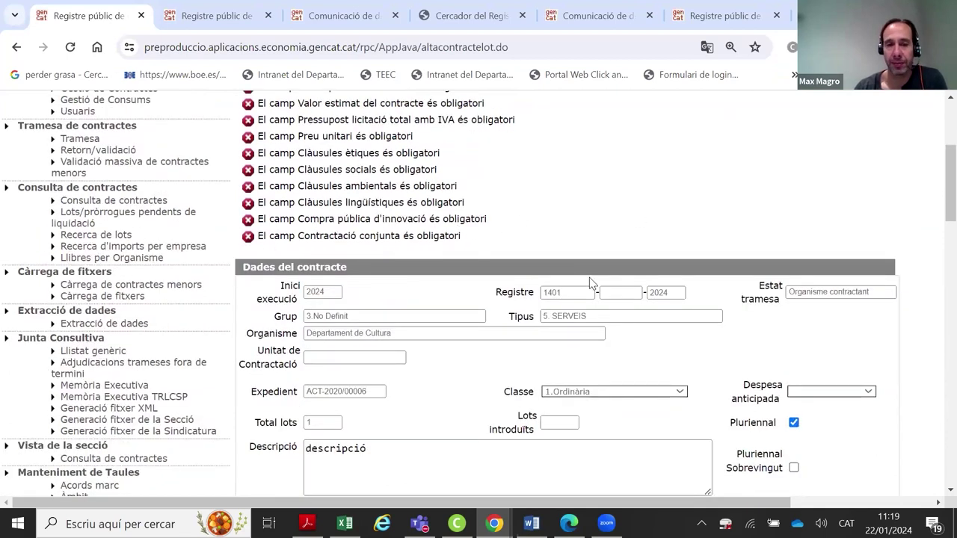
scroll(589, 277, "up", 1)
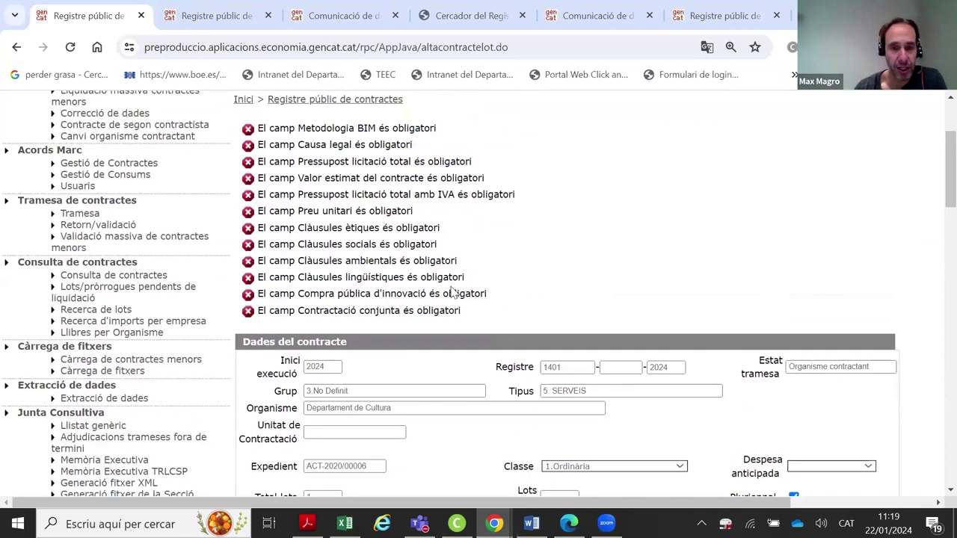
scroll(448, 284, "down", 3)
scroll(423, 254, "up", 1)
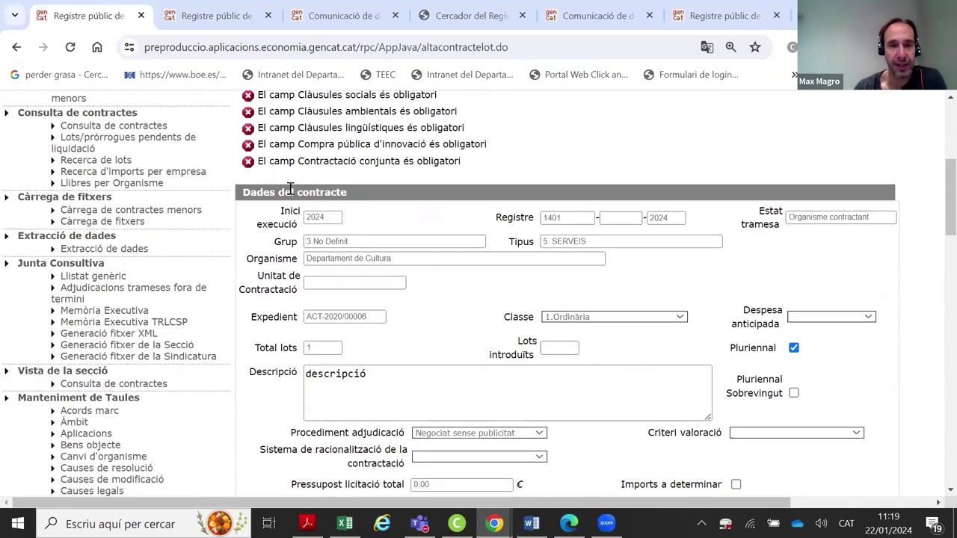
scroll(464, 254, "down", 2)
scroll(505, 269, "down", 1)
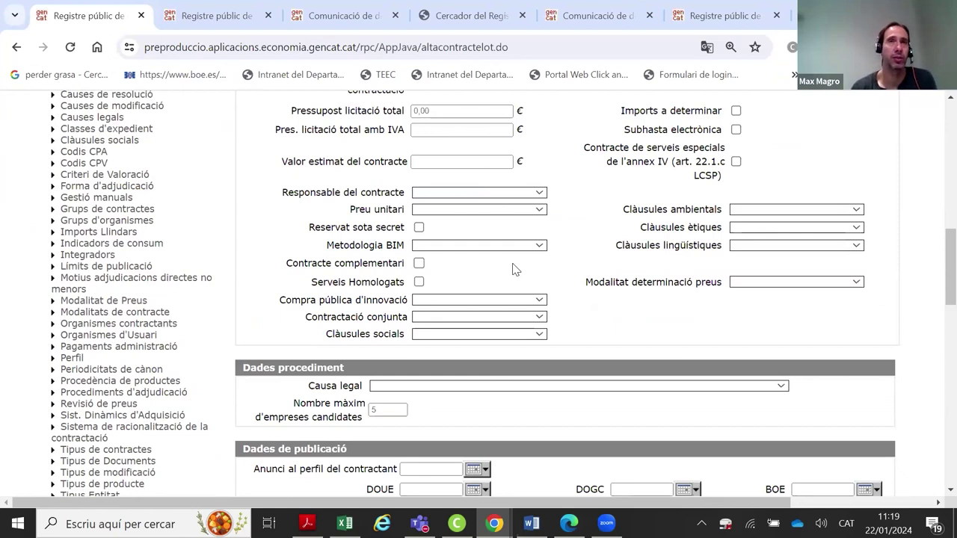
scroll(514, 269, "up", 7)
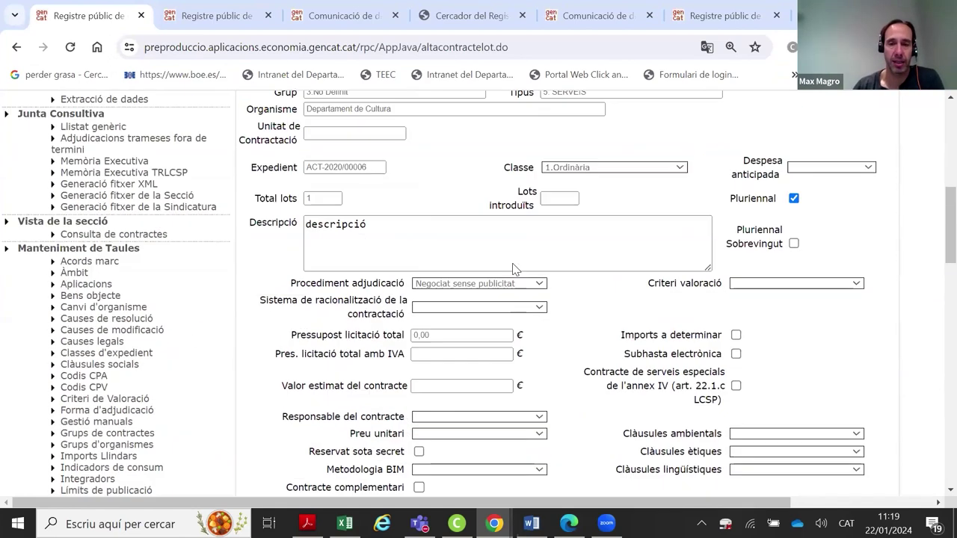
left_click_drag(240, 267, 350, 274)
scroll(350, 273, "down", 7)
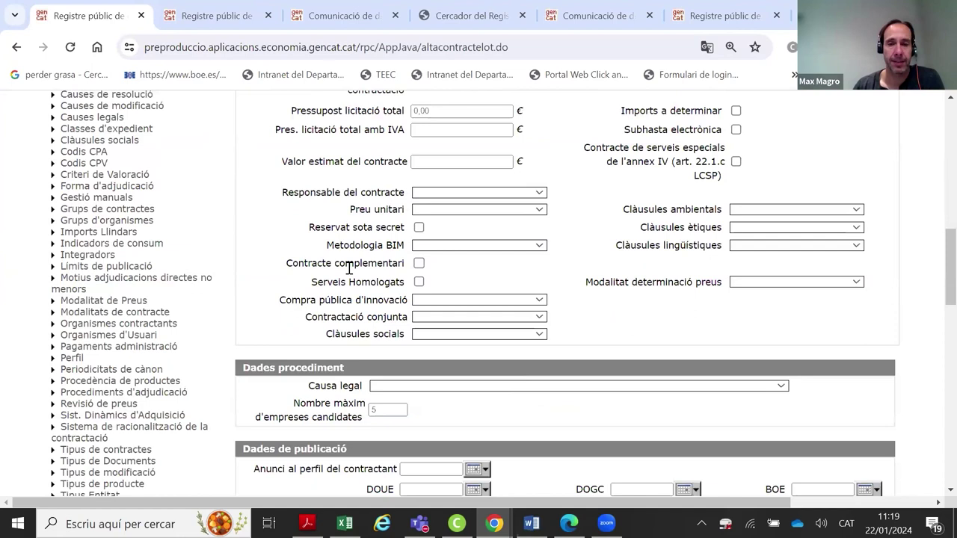
scroll(759, 316, "down", 1)
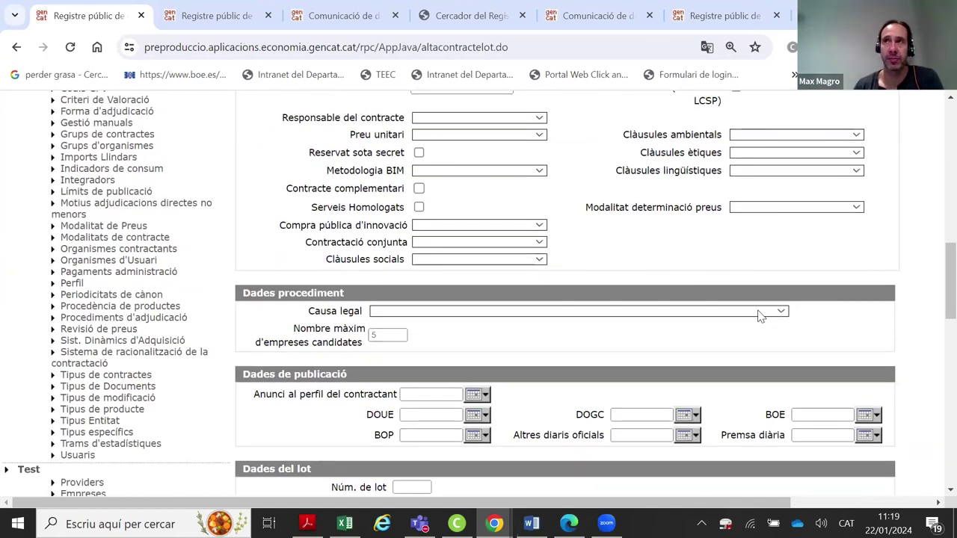
scroll(758, 315, "down", 2)
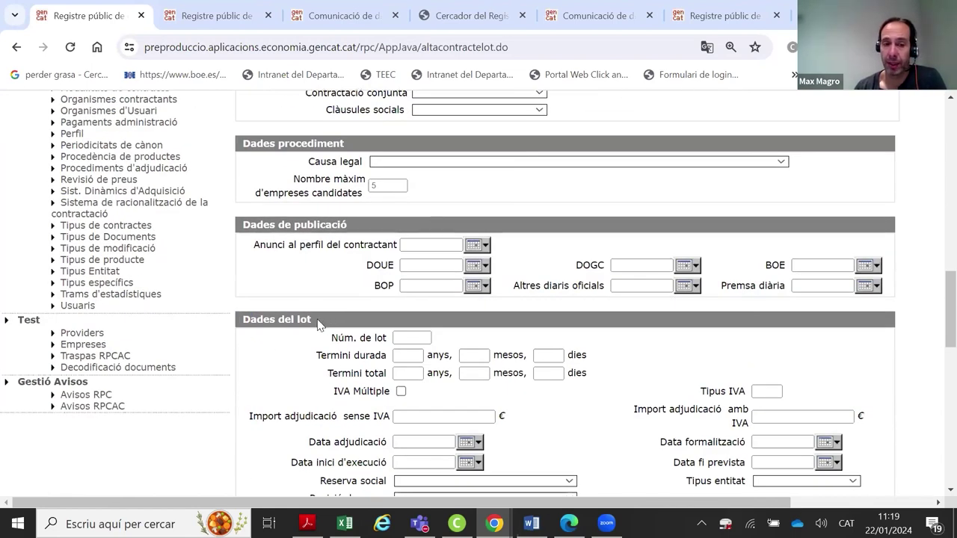
Look through the lot data fields and compare them with the contract data section
scroll(312, 330, "down", 3)
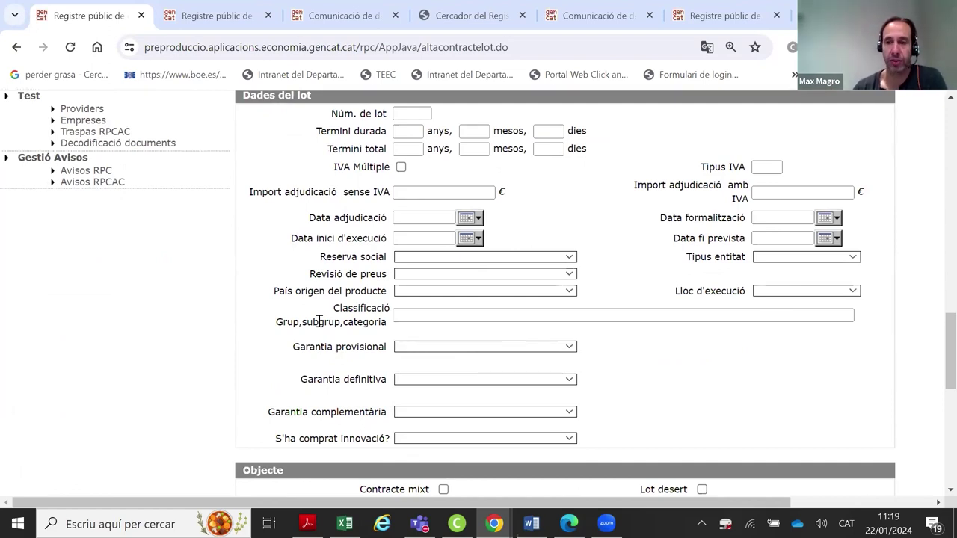
left_click(411, 238)
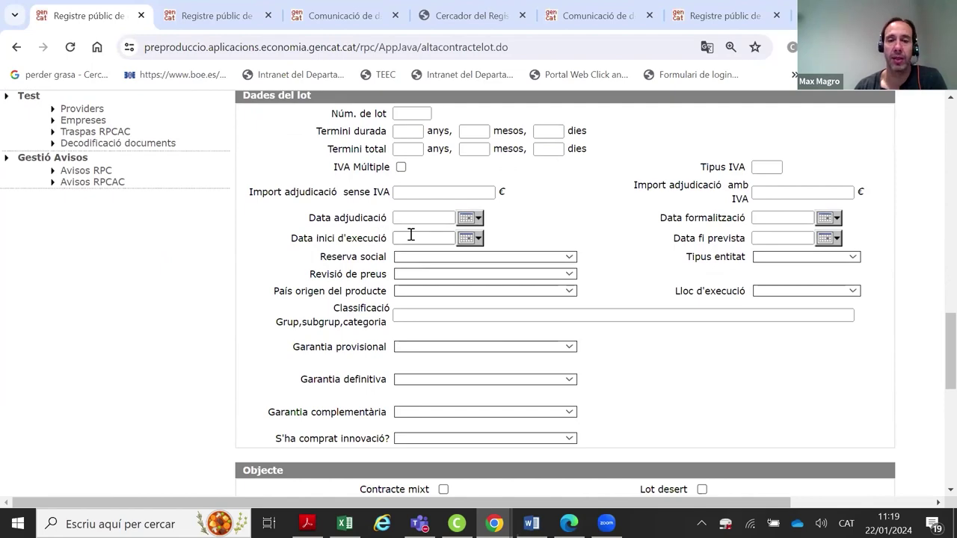
scroll(618, 205, "up", 10)
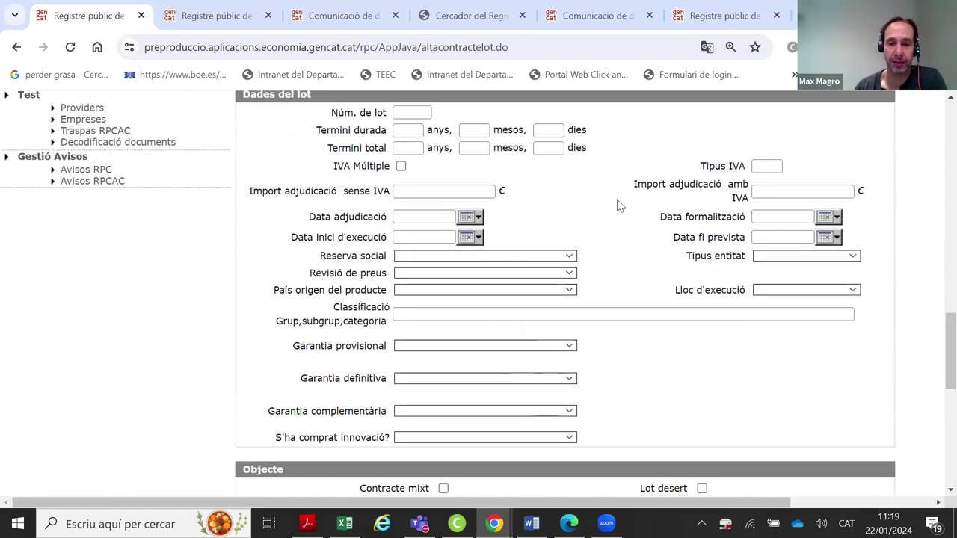
scroll(633, 249, "up", 6)
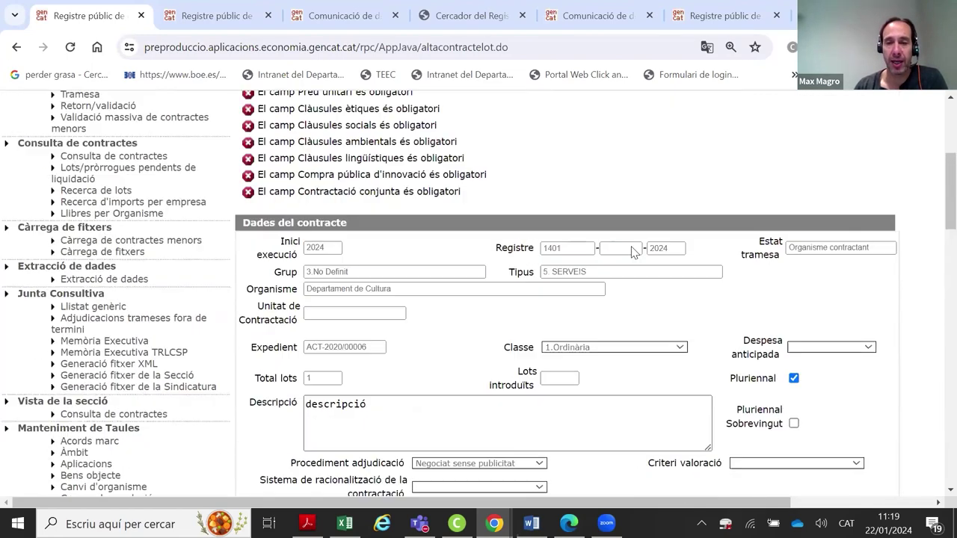
scroll(625, 260, "down", 1)
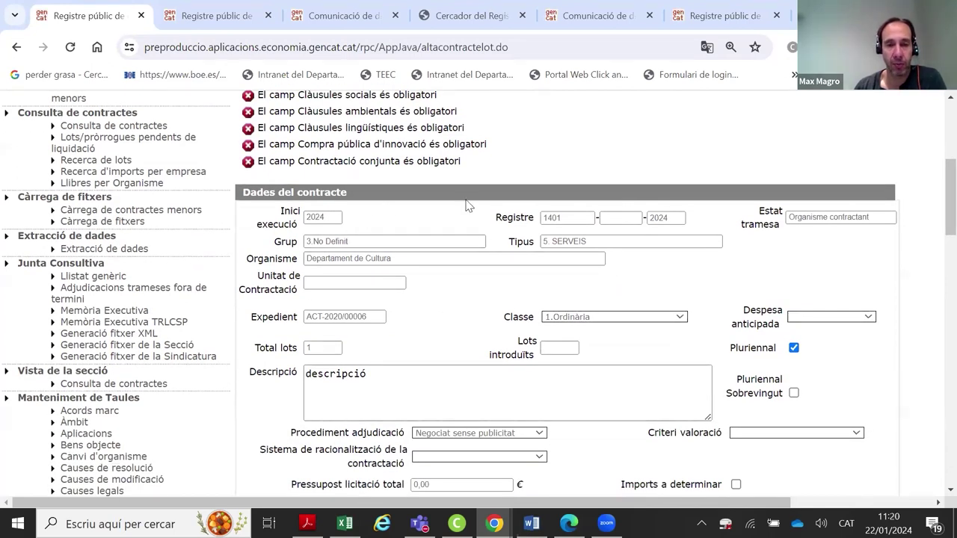
scroll(427, 241, "down", 2)
scroll(279, 294, "up", 1)
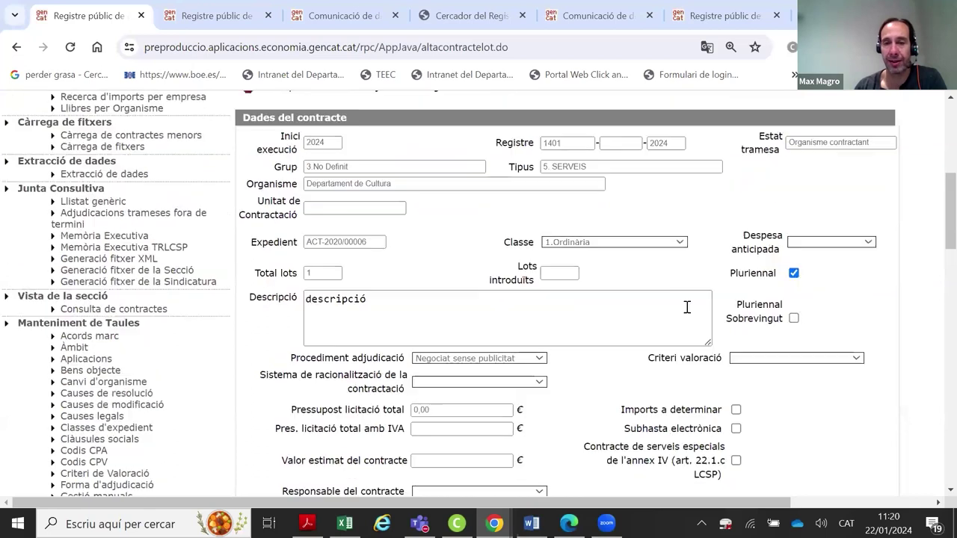
scroll(621, 291, "down", 9)
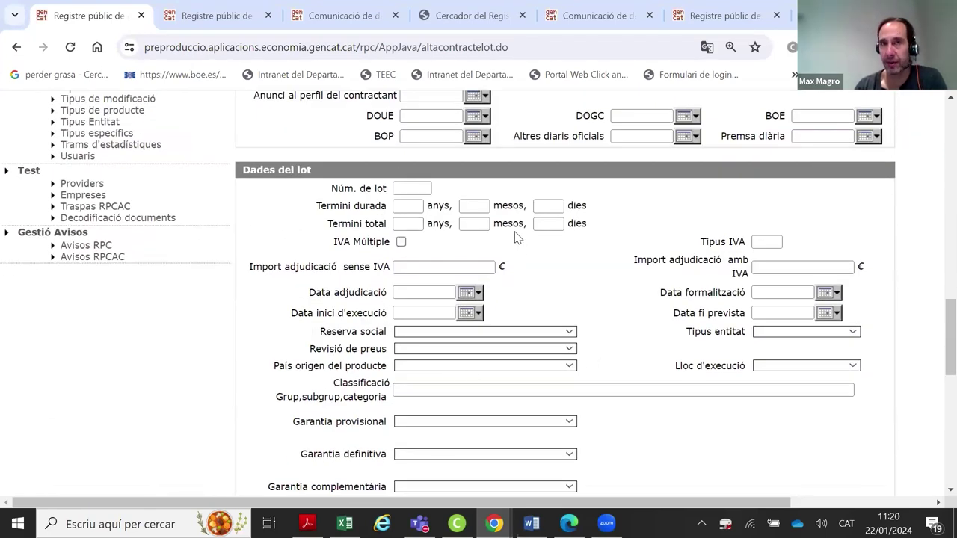
scroll(515, 238, "up", 10)
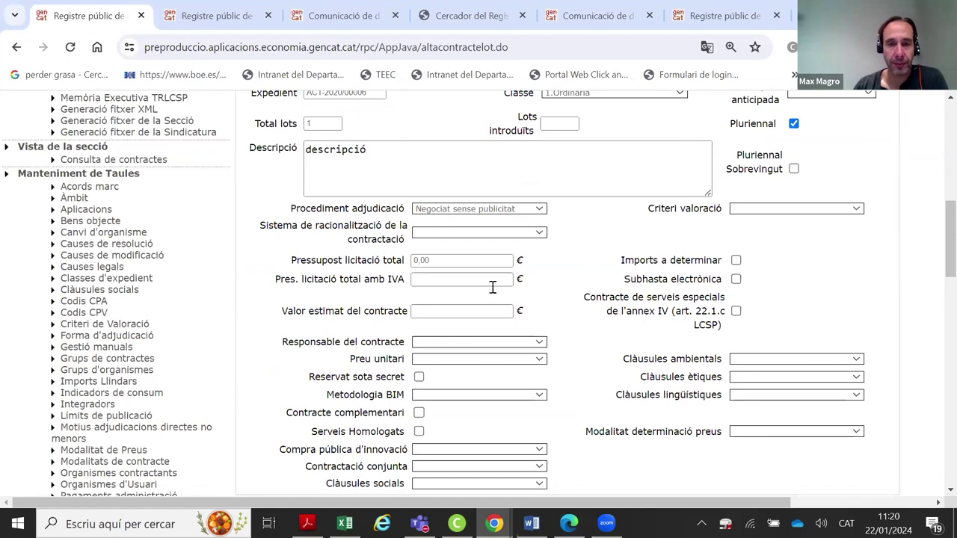
Set the Causa legal to "Contracte conseqüència d'un concurs a adjudicar al guanyador" and the Criteri valoració to Varis
scroll(509, 257, "down", 4)
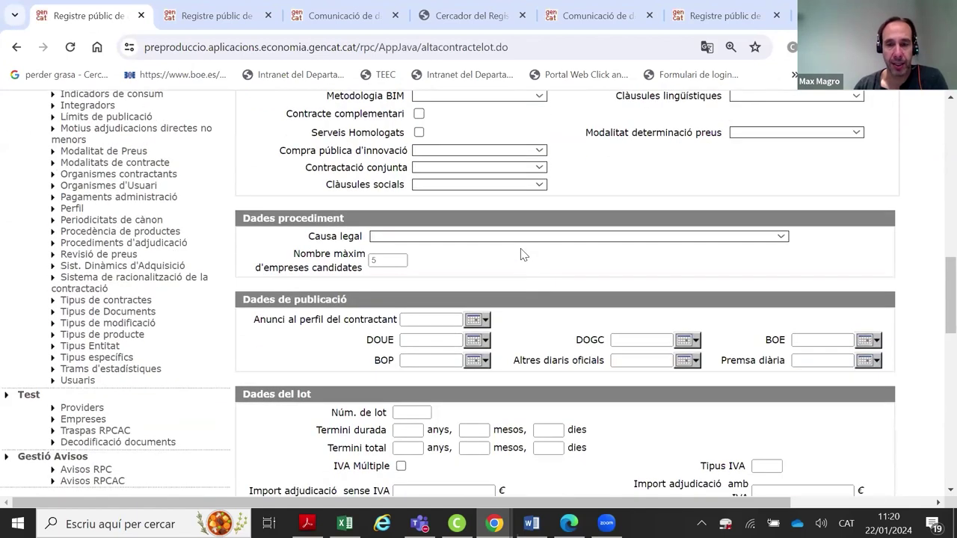
left_click(521, 241)
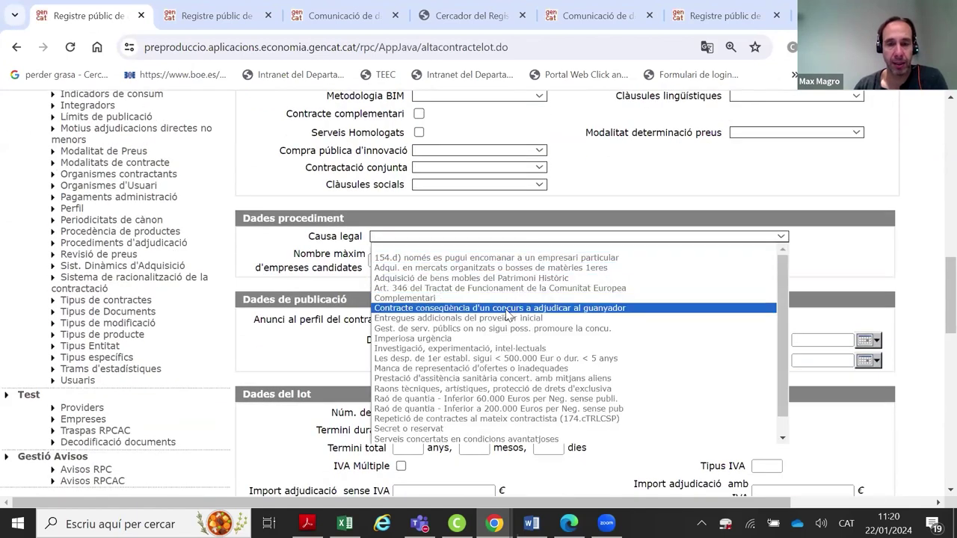
left_click(524, 306)
scroll(500, 267, "up", 5)
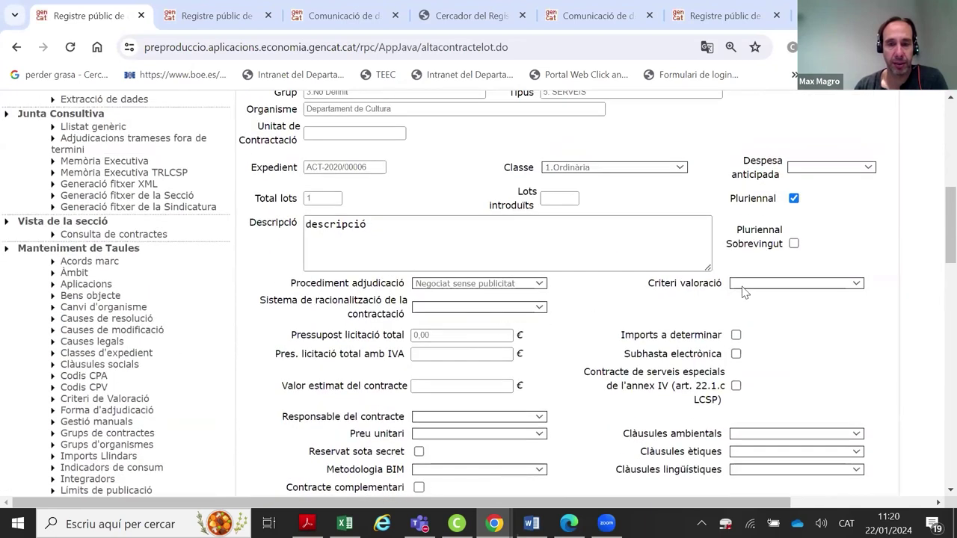
left_click(745, 284)
left_click(742, 303)
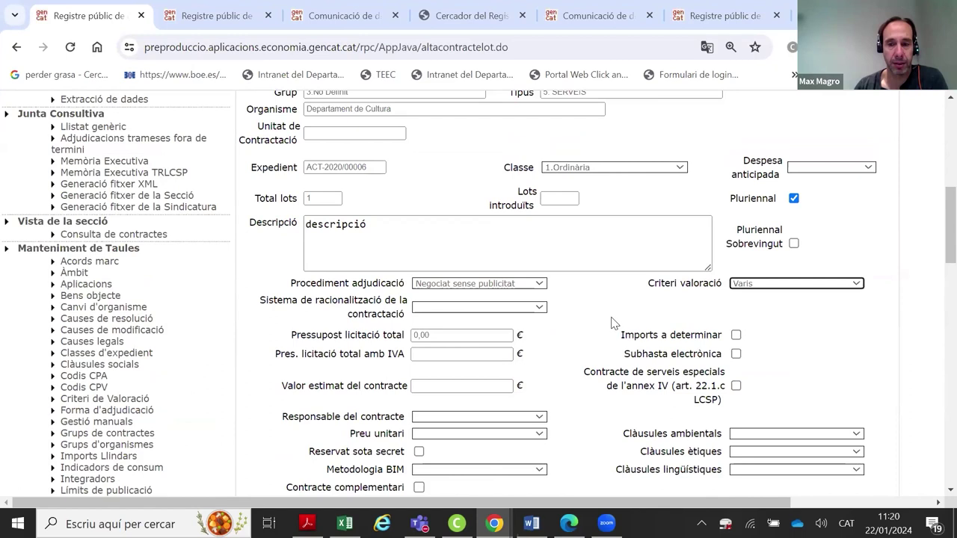
Replace the Pressupost licitació total with 200.000 €
scroll(504, 312, "down", 1)
left_click(461, 260)
key("BackSpace")
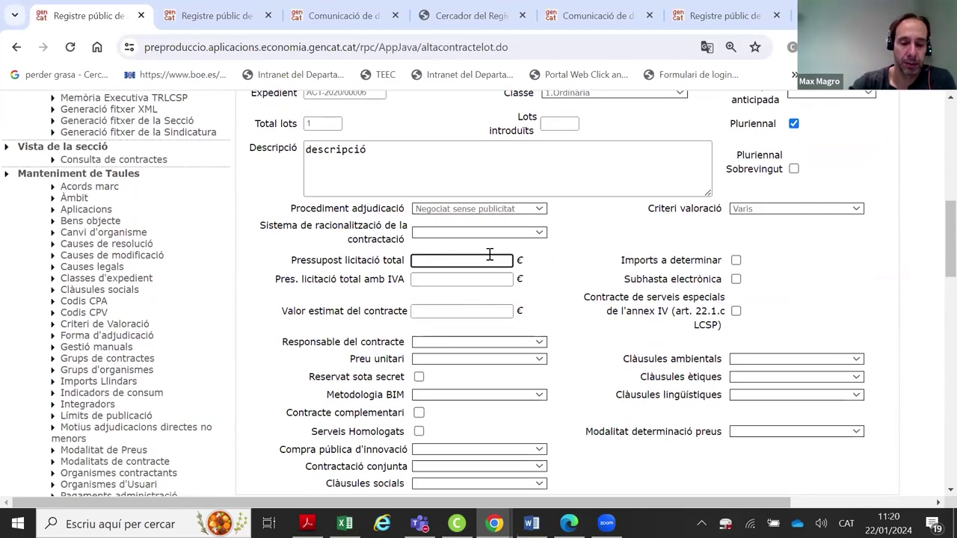
type("200")
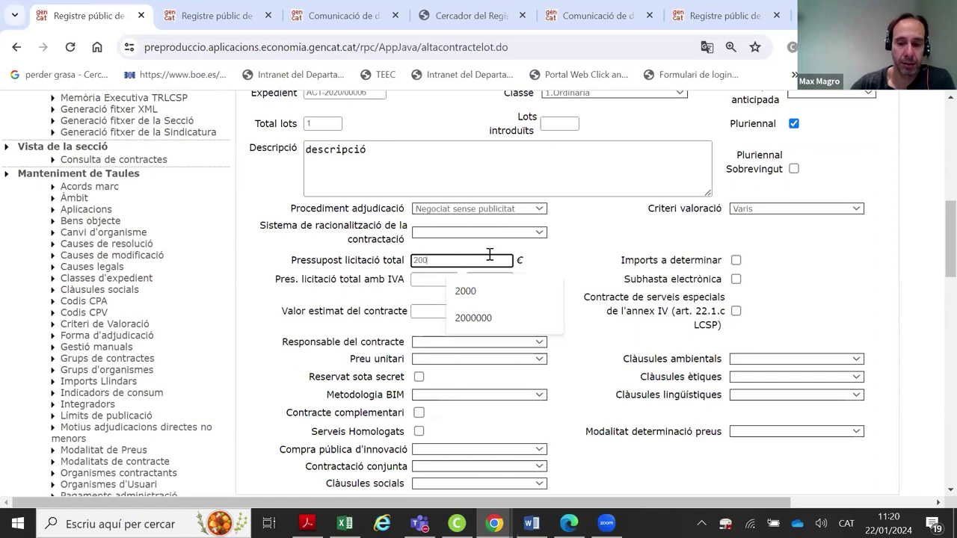
type(".000")
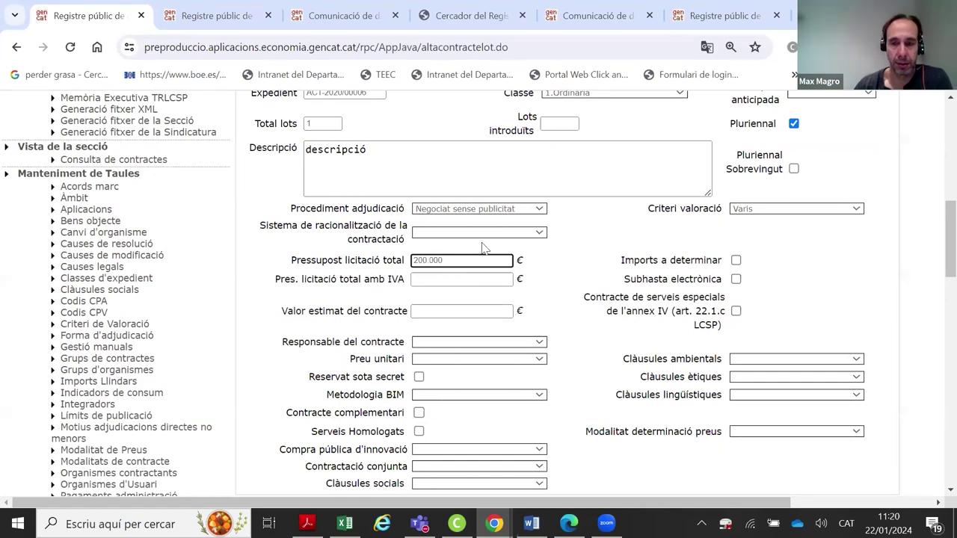
double_click(426, 259)
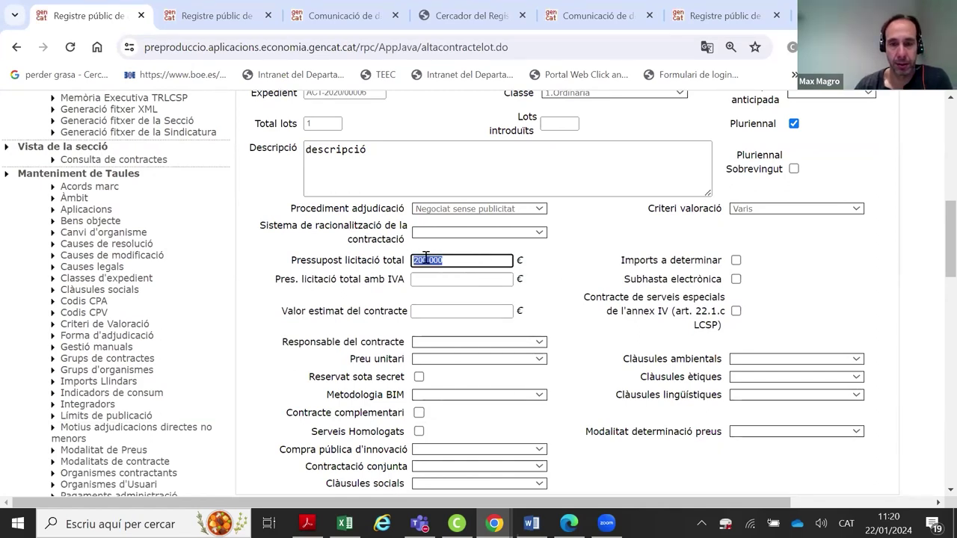
right_click(423, 263)
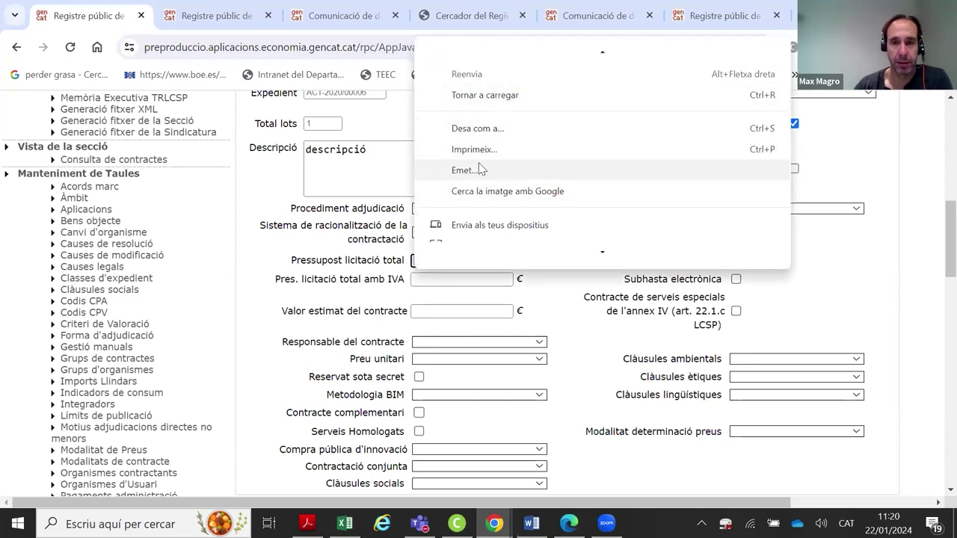
scroll(523, 186, "down", 3)
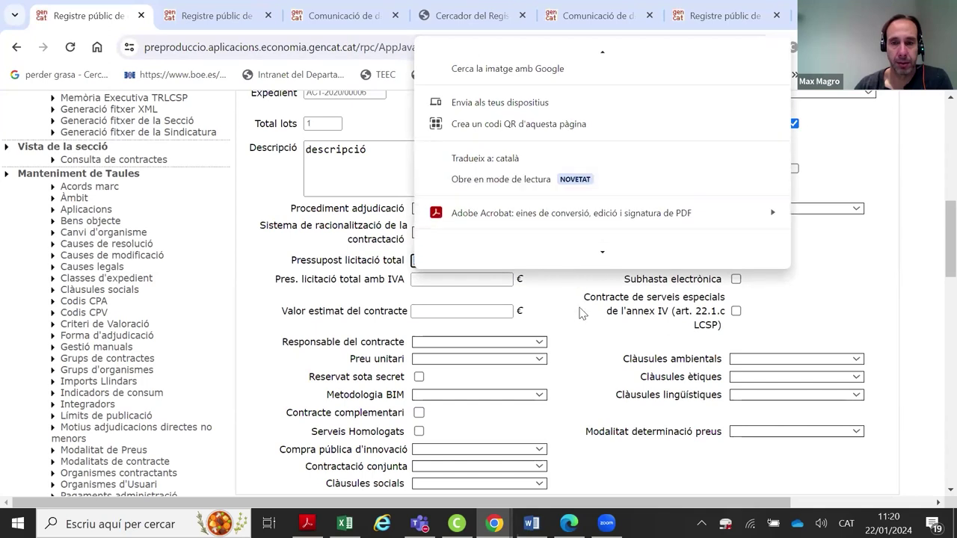
left_click(459, 295)
Enter 200.000 € as the Pres. licitació total amb IVA and copy that amount into Valor estimat del contracte
left_click(453, 278)
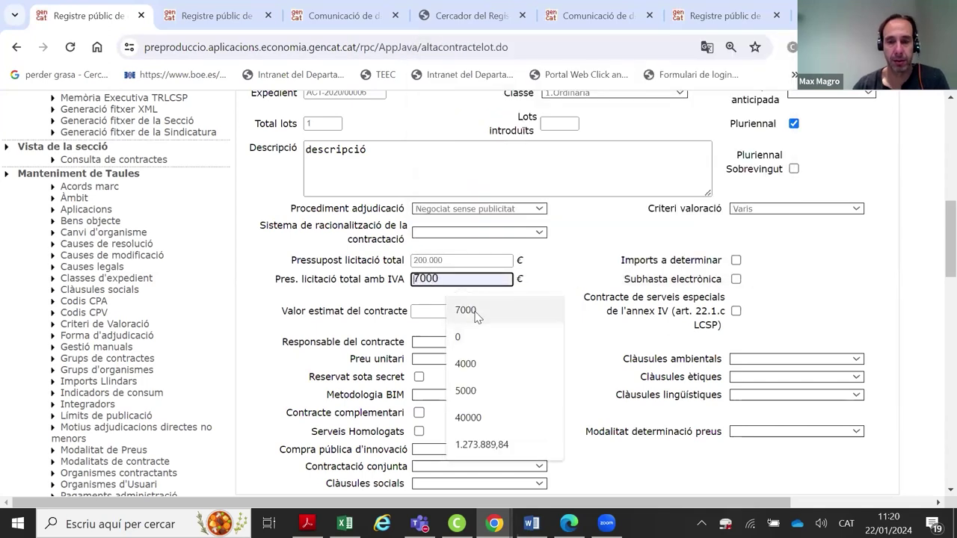
type("20")
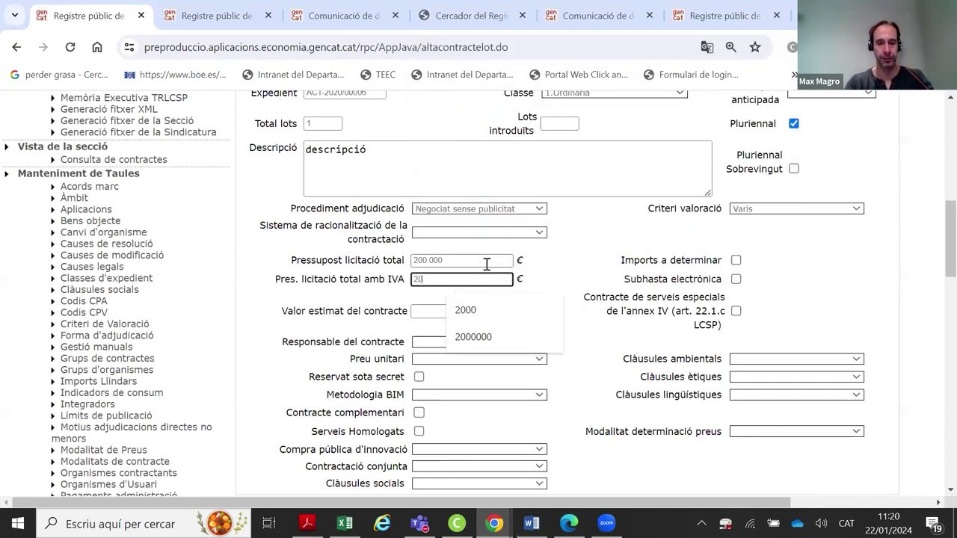
type("0.000")
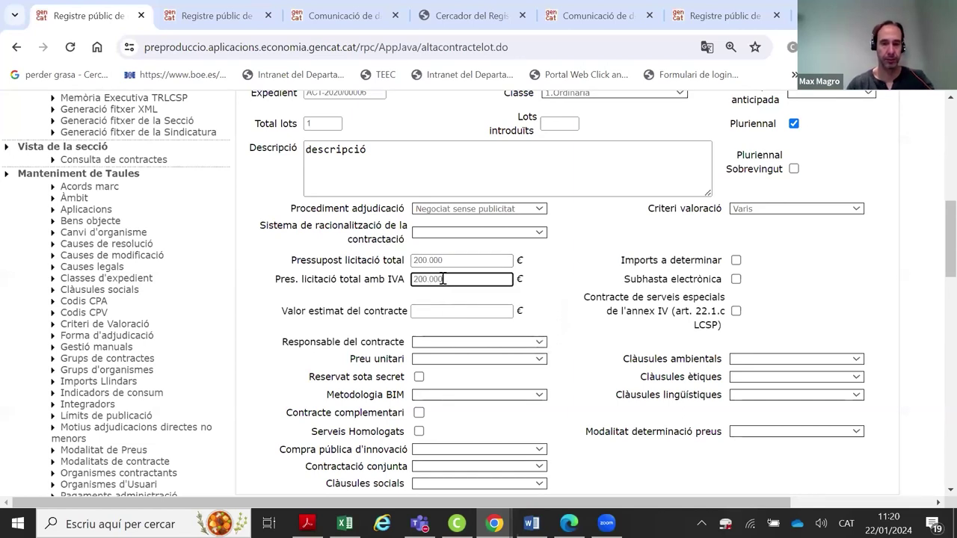
left_click_drag(442, 280, 404, 279)
right_click(416, 283)
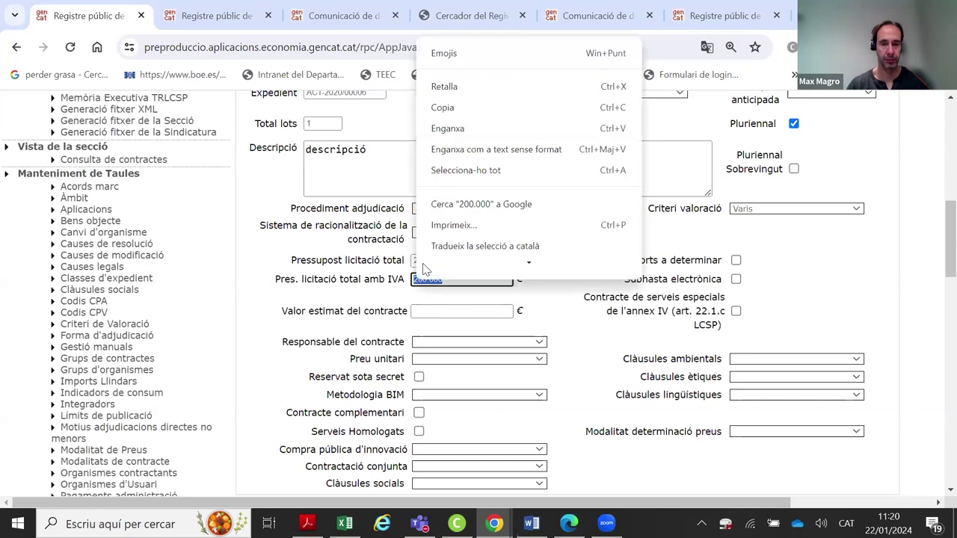
left_click(448, 94)
left_click(456, 310)
right_click(453, 311)
left_click(478, 199)
Set Responsable del contracte to Sí, and both Preu unitari and Metodologia BIM to No
scroll(518, 240, "down", 2)
left_click(517, 195)
left_click(502, 216)
left_click(502, 210)
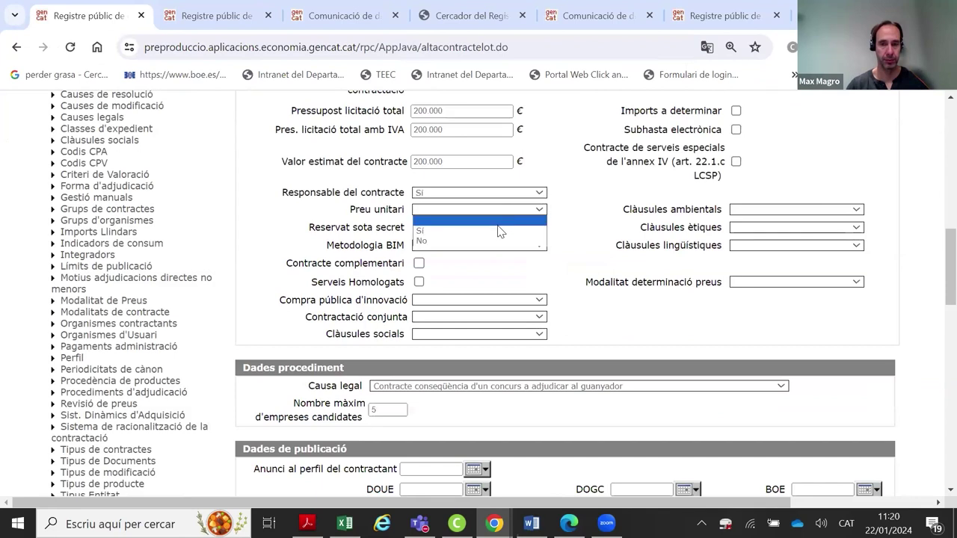
left_click(498, 241)
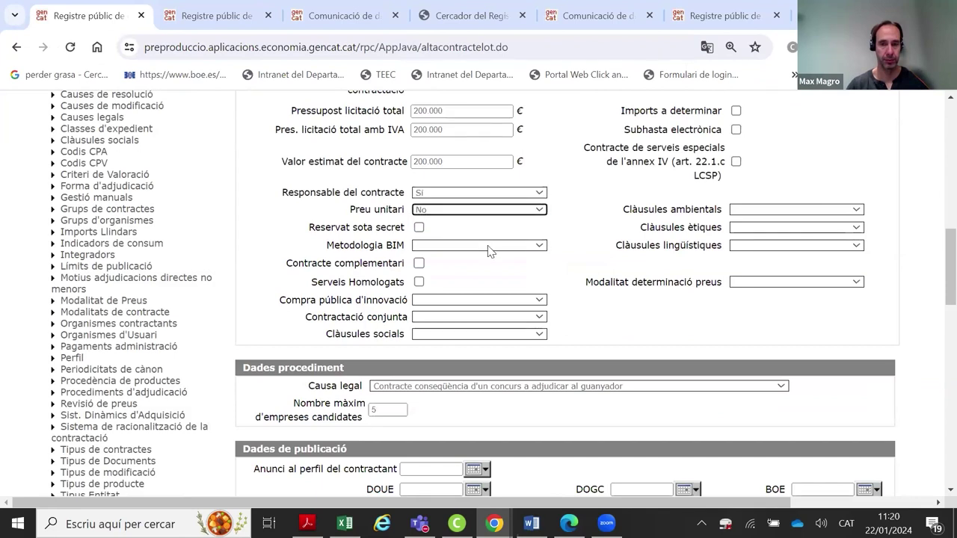
left_click(490, 246)
left_click(462, 276)
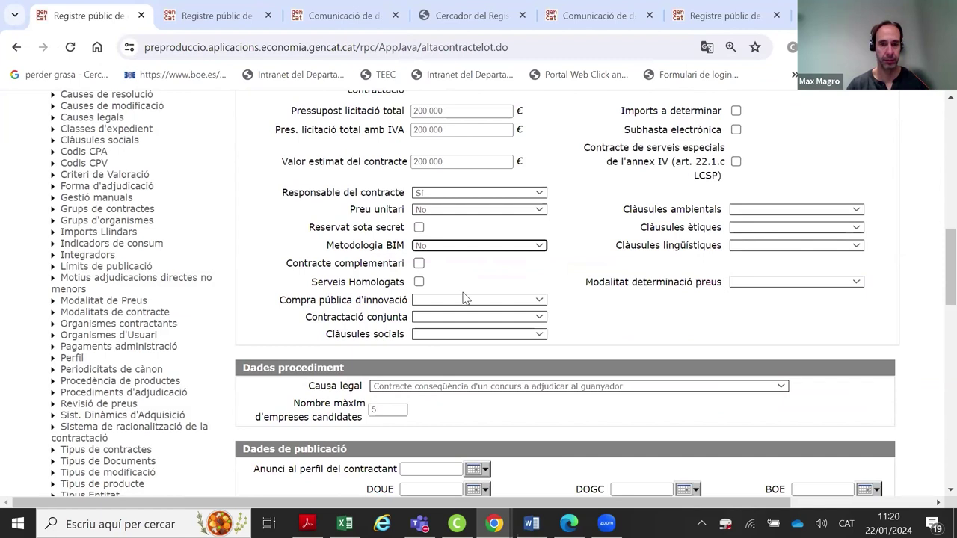
Set Compra pública d'innovació, Contractació conjunta and Clàusules socials to No
left_click(462, 303)
left_click(460, 327)
left_click(457, 317)
left_click(451, 349)
left_click(459, 334)
left_click(456, 366)
Set Clàusules ambientals, ètiques and lingüístiques to No, and Modalitat determinació preus to Altres
left_click(775, 211)
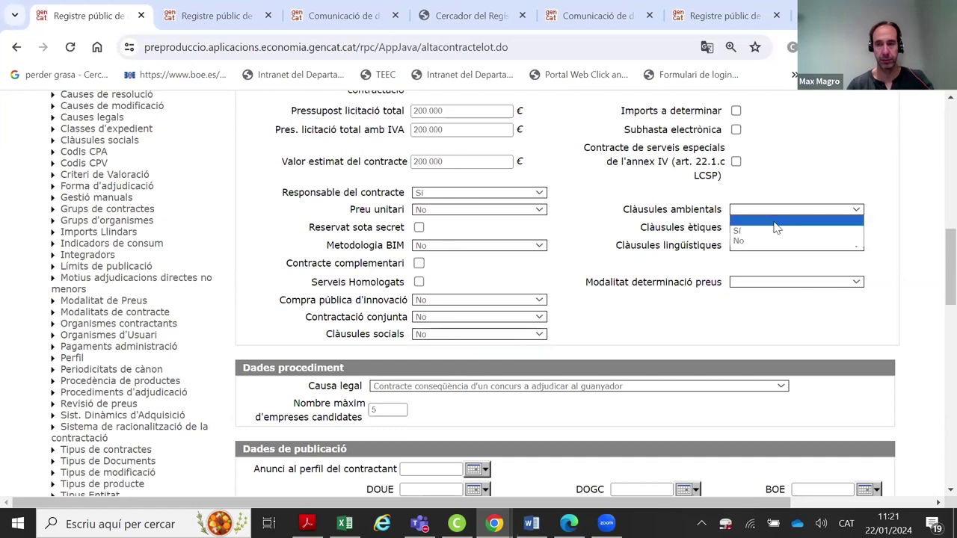
left_click(773, 240)
left_click(773, 227)
left_click(768, 259)
left_click(768, 246)
left_click(758, 277)
left_click(757, 284)
left_click(749, 308)
scroll(620, 314, "down", 2)
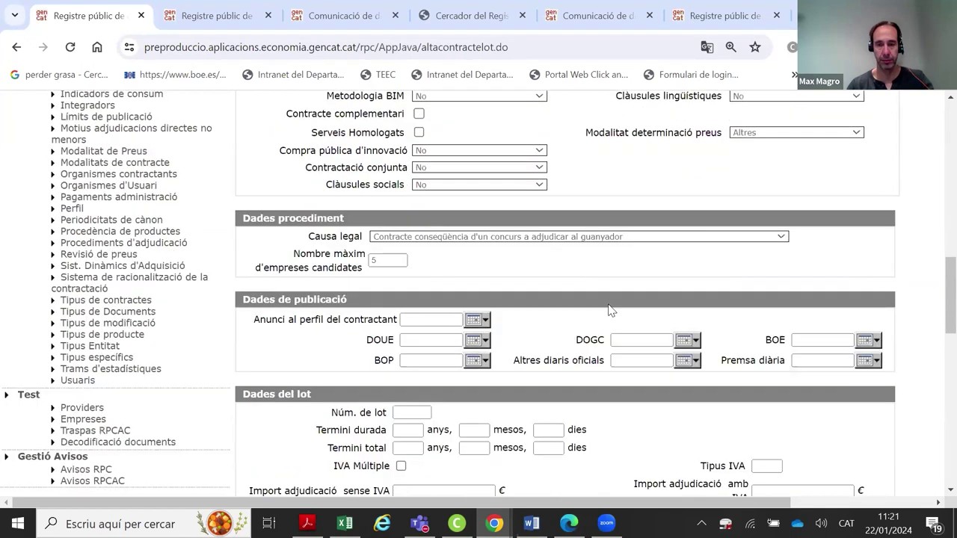
Save the contract with its lot data still blank and review the mandatory fields it asks for
scroll(609, 310, "down", 10)
left_click(528, 430)
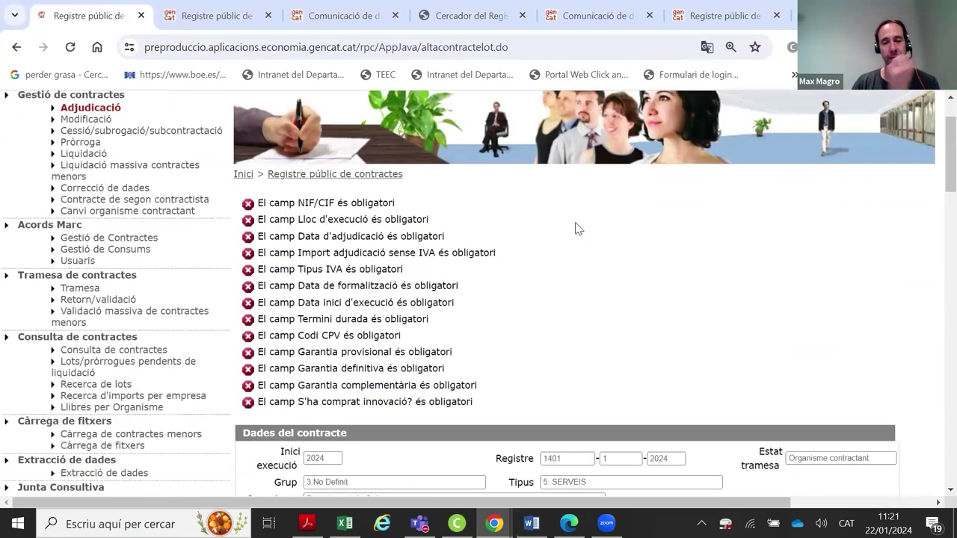
scroll(594, 235, "down", 2)
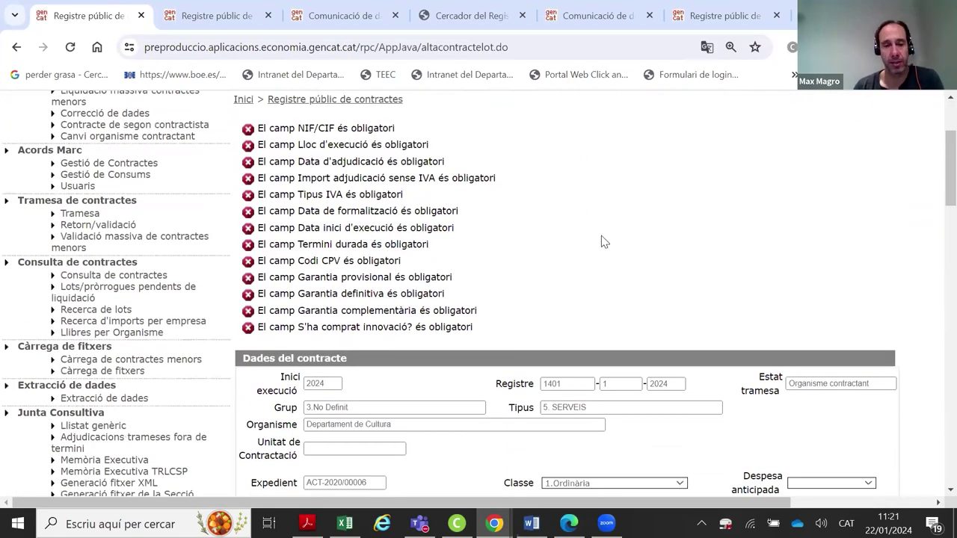
scroll(680, 292, "down", 2)
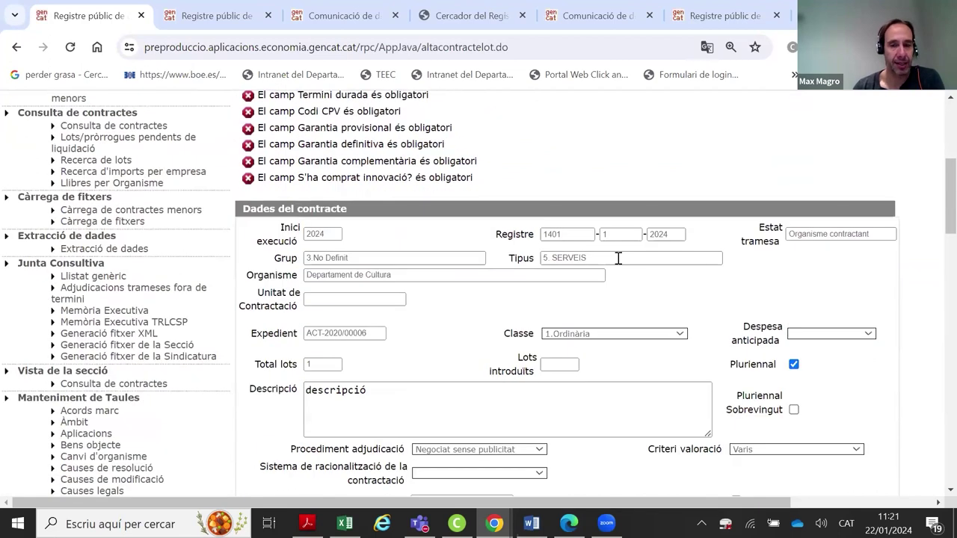
scroll(336, 215, "up", 3)
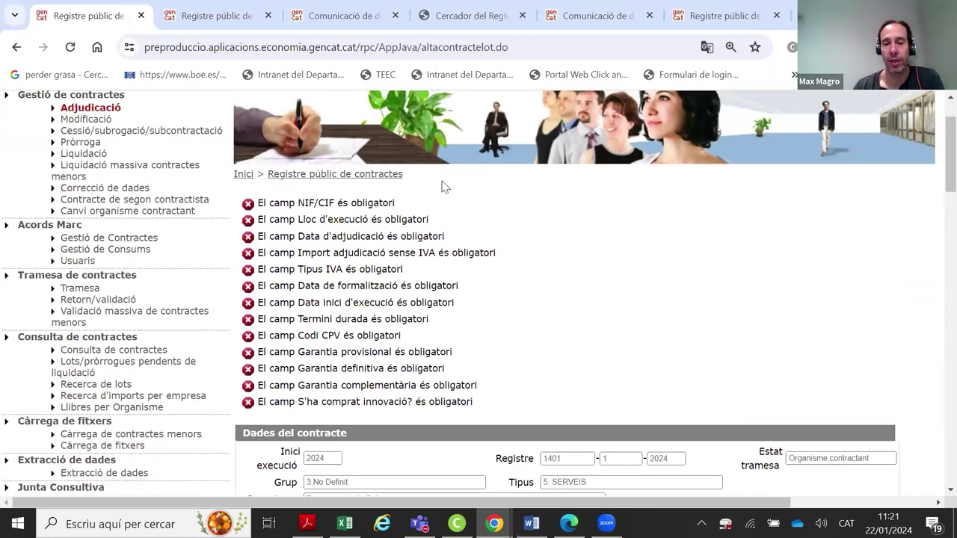
scroll(483, 268, "down", 3)
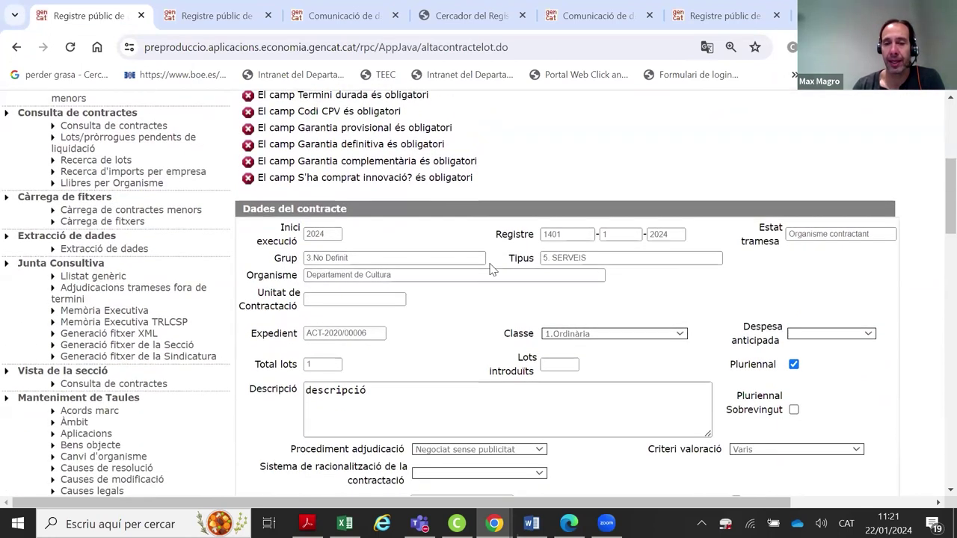
Examine the three parts of the contract's Registre number and the Organisme they relate to
double_click(607, 235)
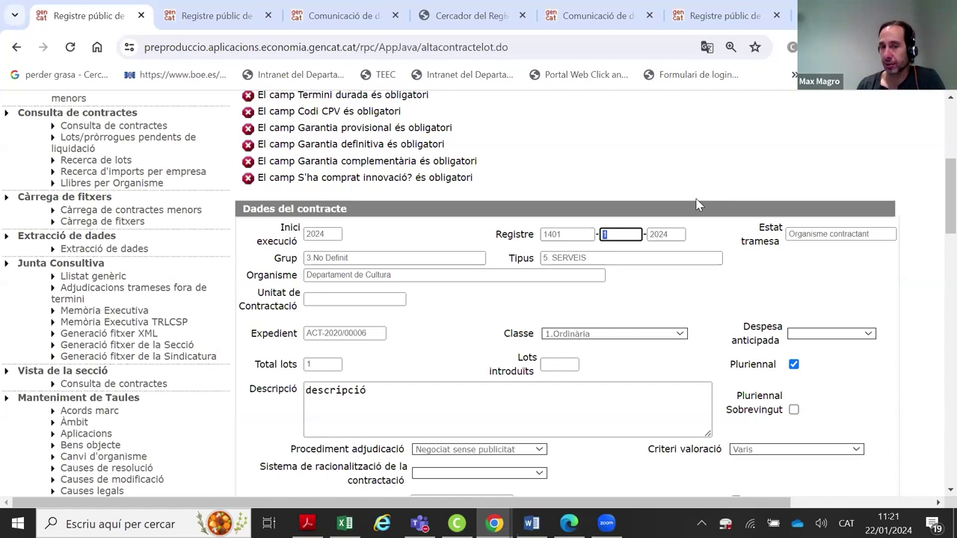
key("shift+Tab")
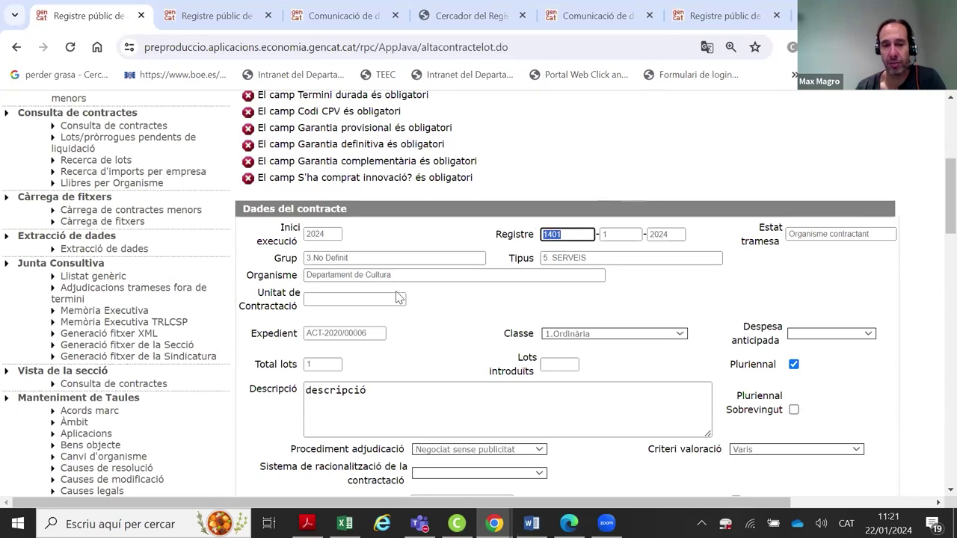
left_click_drag(408, 275, 305, 275)
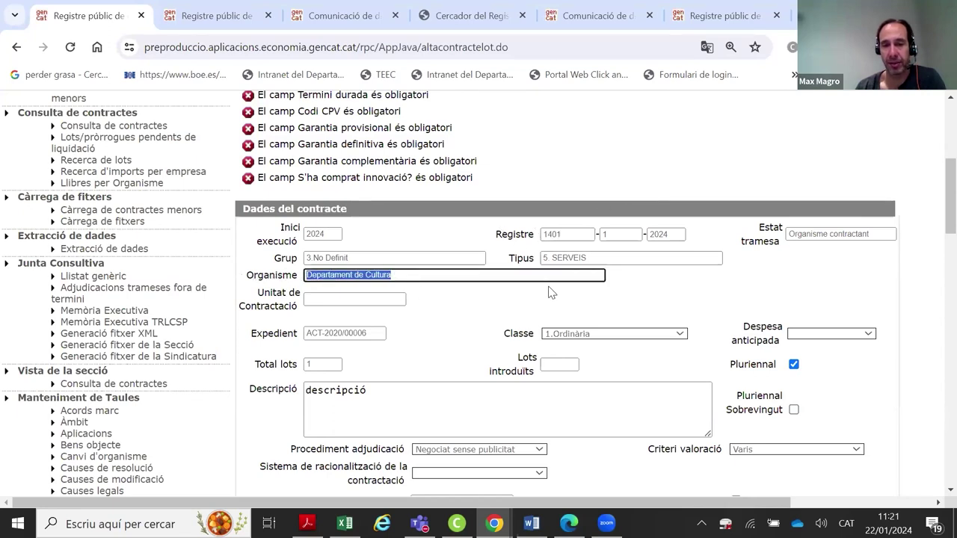
double_click(668, 236)
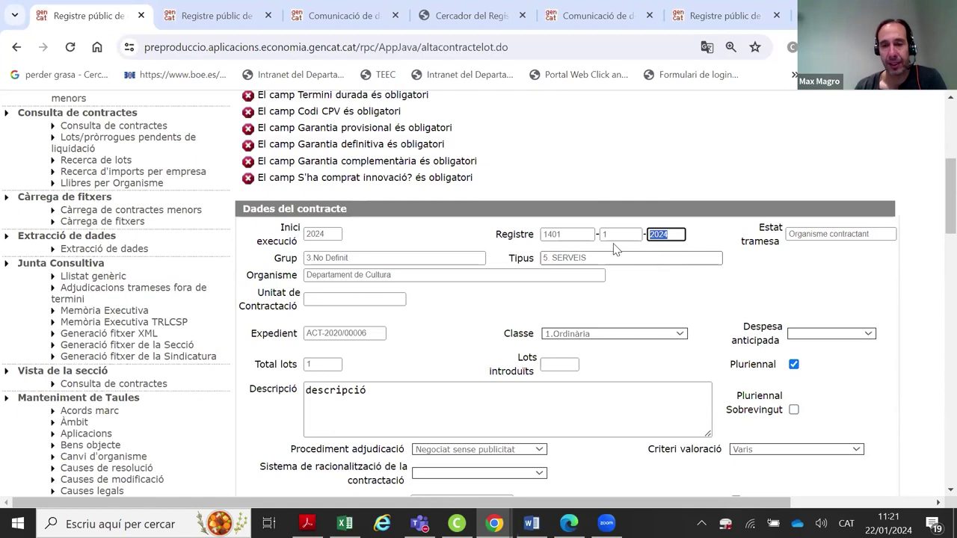
left_click_drag(698, 238, 507, 237)
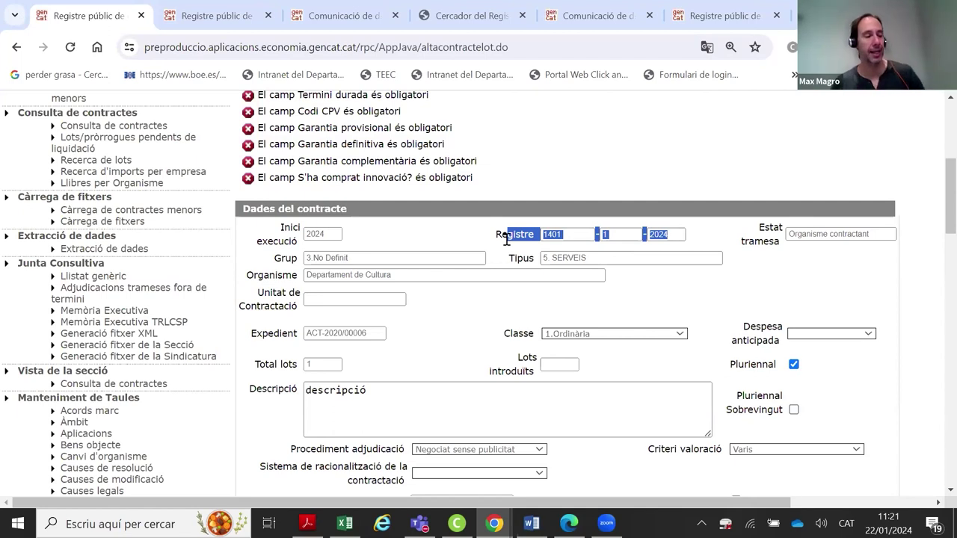
left_click(550, 172)
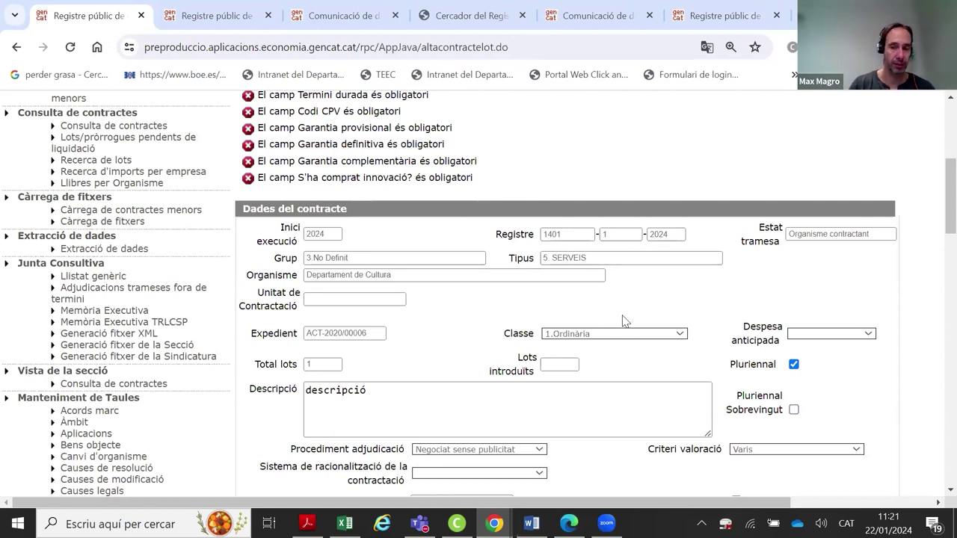
Review the contract data down to Dades procediment and return to the Registre number and the list of mandatory fields
scroll(669, 350, "down", 5)
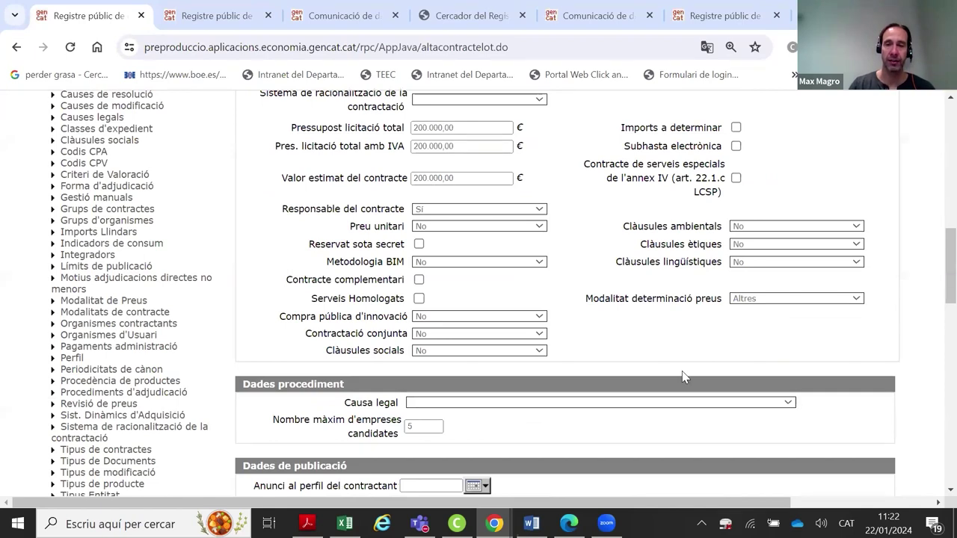
scroll(681, 374, "up", 9)
scroll(620, 416, "down", 2)
scroll(614, 321, "down", 4)
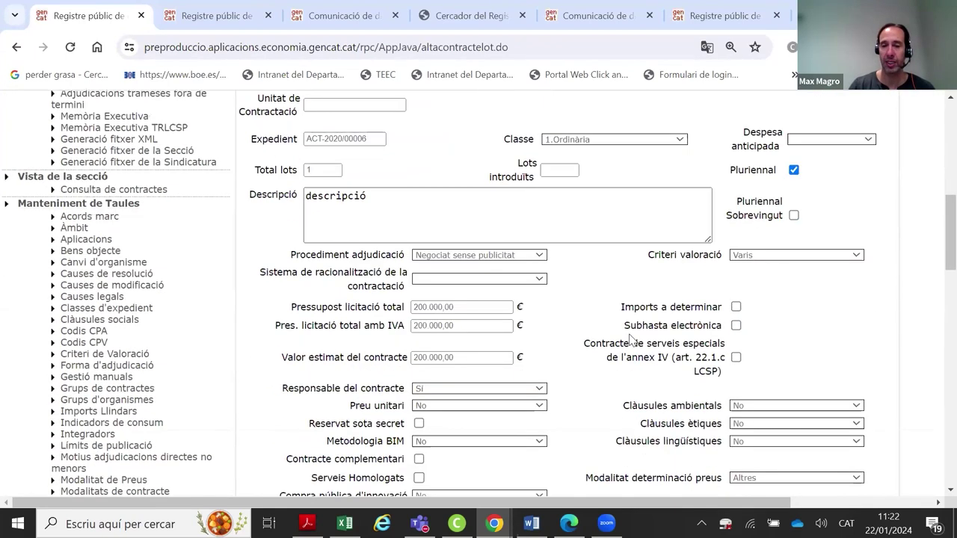
scroll(630, 340, "down", 2)
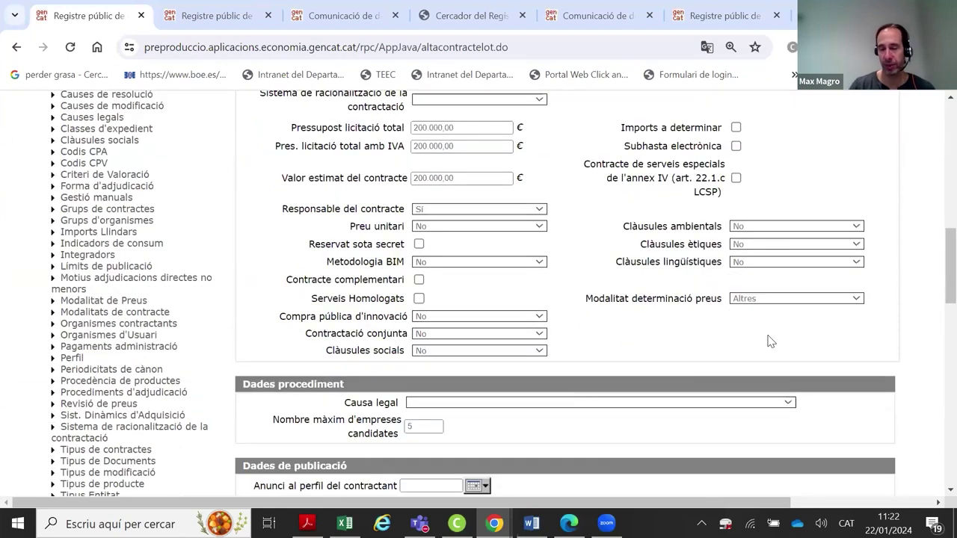
scroll(692, 364, "up", 2)
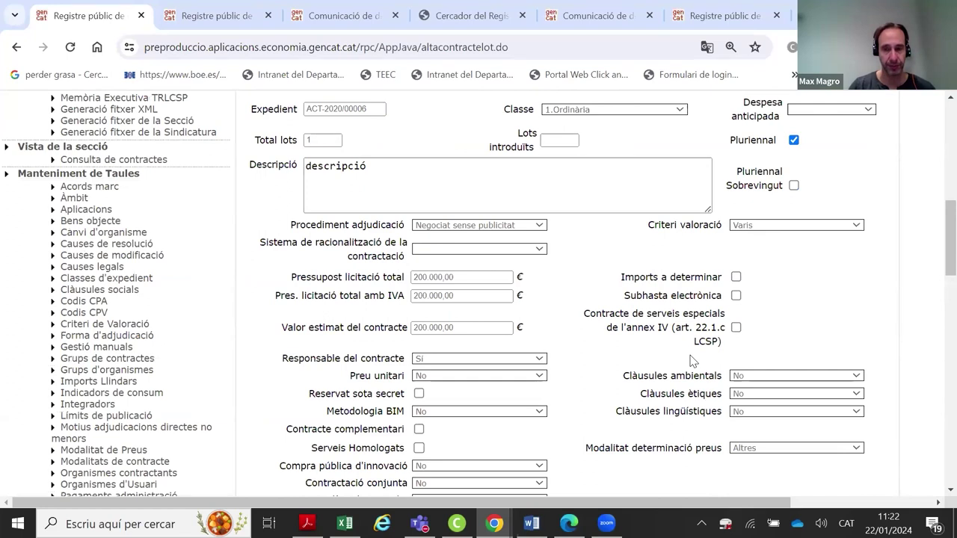
scroll(692, 361, "up", 2)
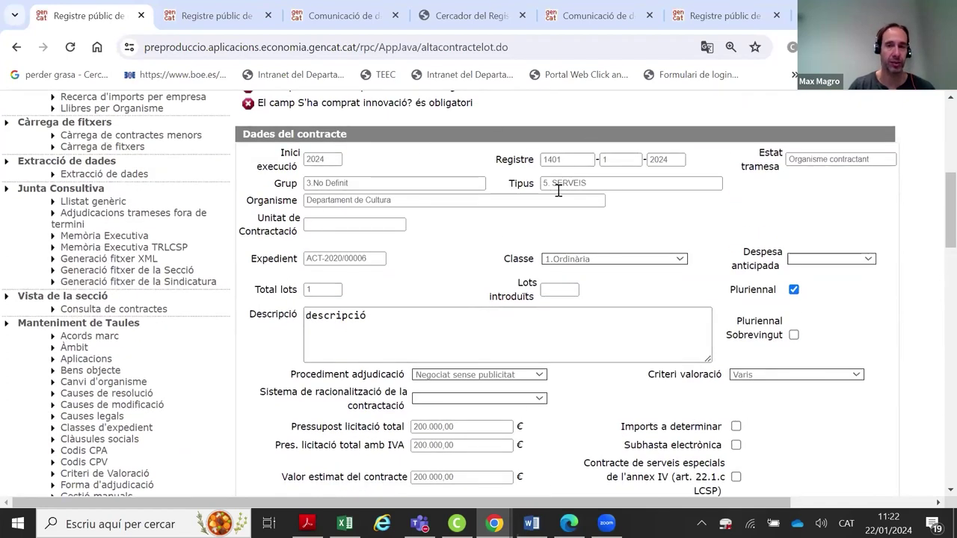
double_click(615, 160)
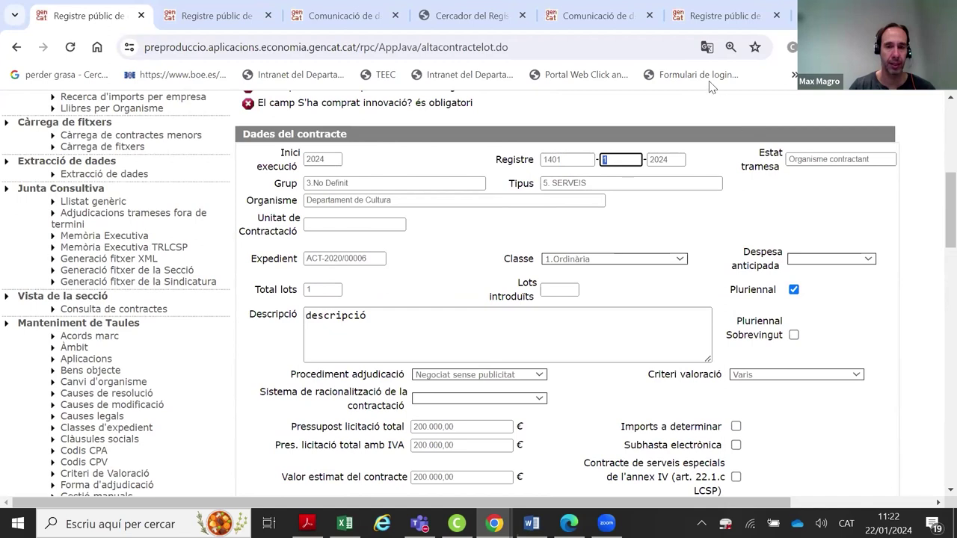
scroll(430, 299, "up", 4)
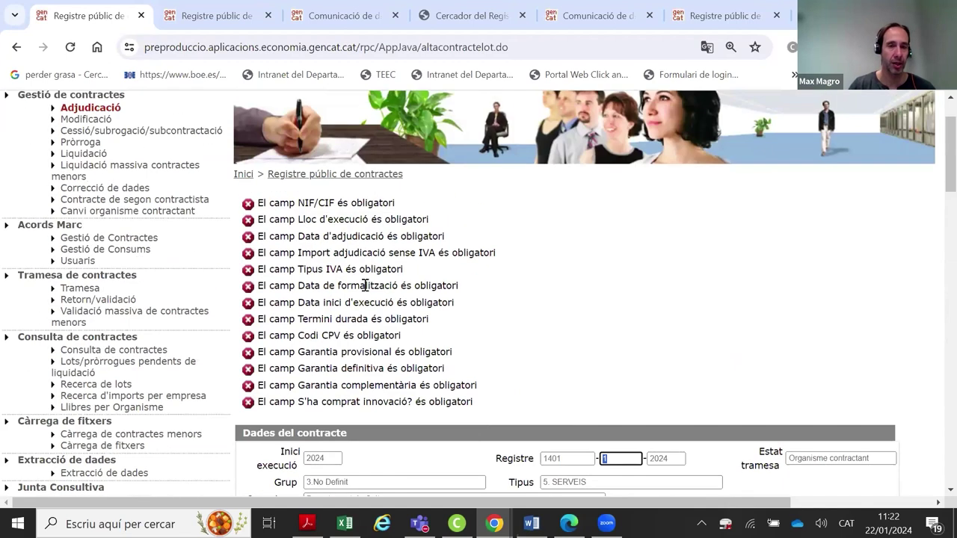
Open contract 1401-1-2024 in Correcció de dades by its Número de registre
left_click(105, 187)
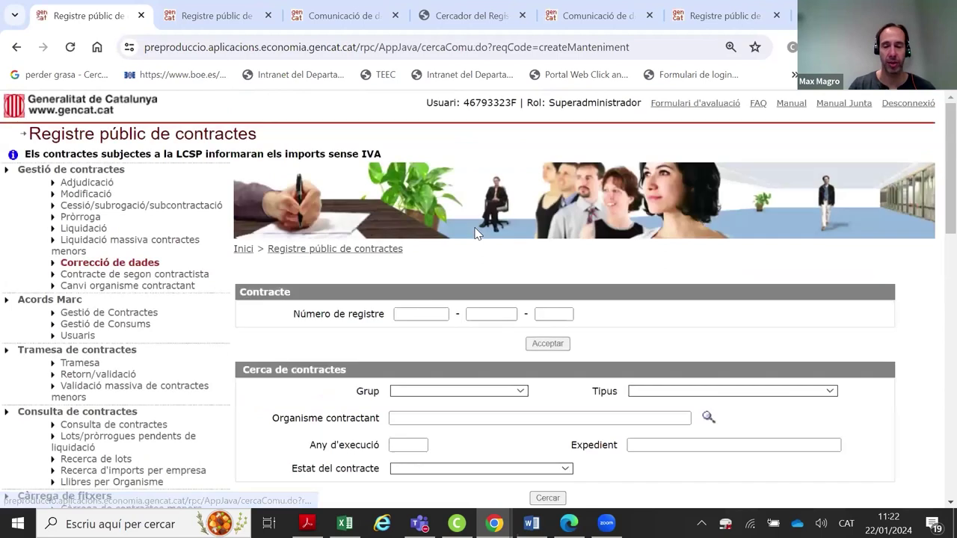
left_click(430, 311)
type("14")
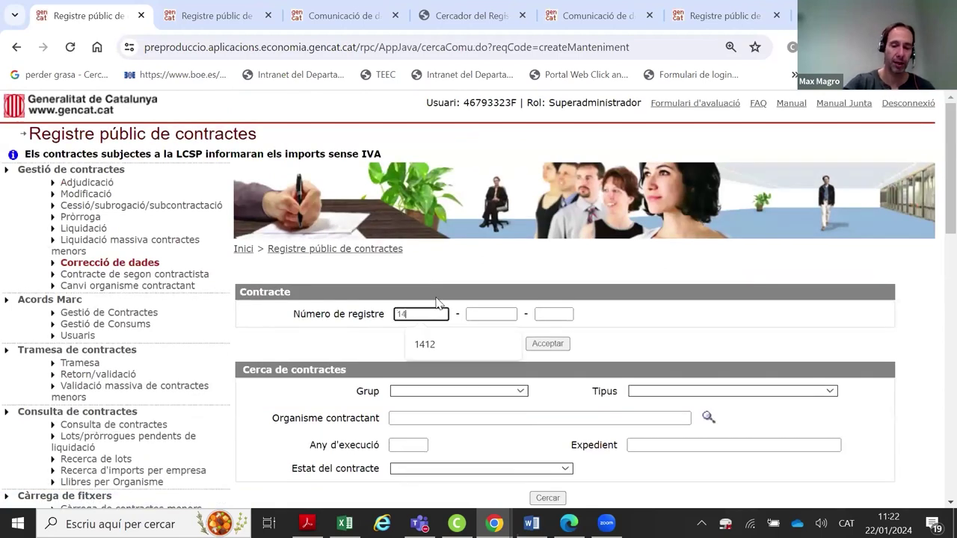
type("01")
key("Tab")
type("1")
key("Tab")
type("2024")
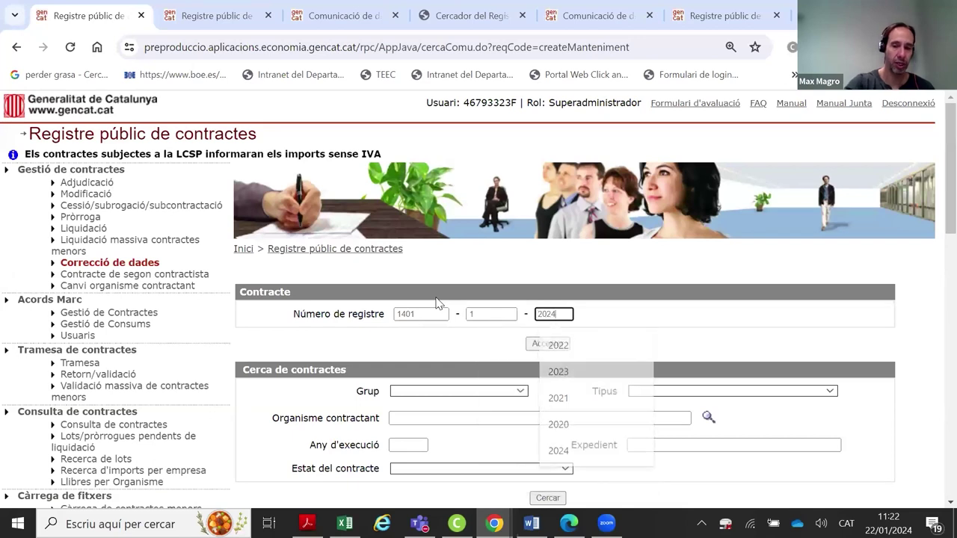
scroll(179, 261, "down", 2)
left_click(537, 191)
scroll(652, 250, "down", 1)
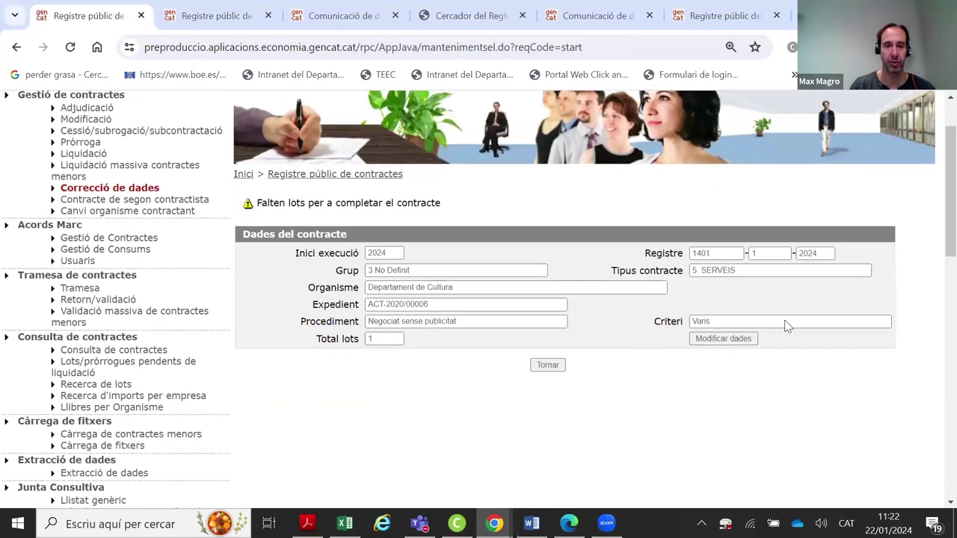
Check the contract's missing-lots warning, open its data for modification and add a lot to it
left_click_drag(439, 202, 260, 203)
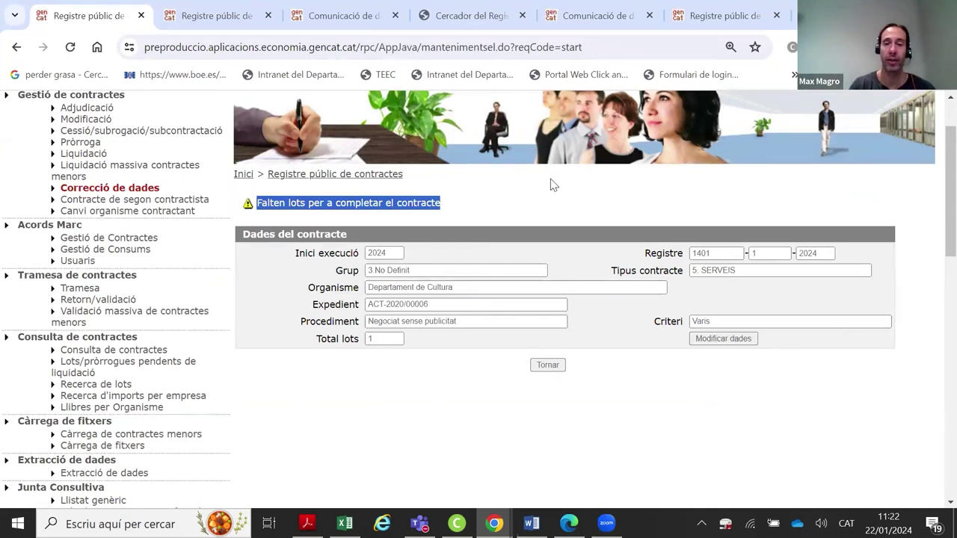
left_click(452, 204)
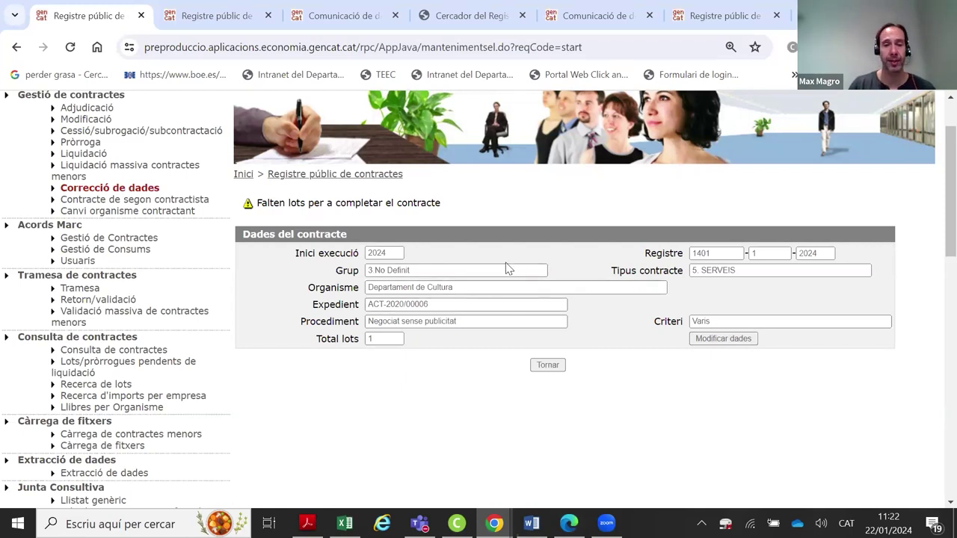
left_click(712, 340)
scroll(695, 285, "down", 10)
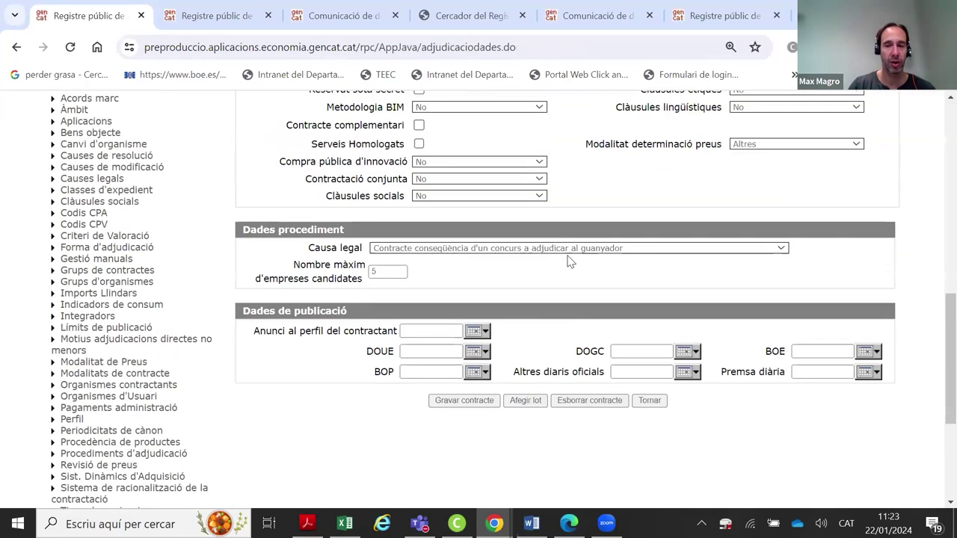
scroll(549, 224, "down", 15)
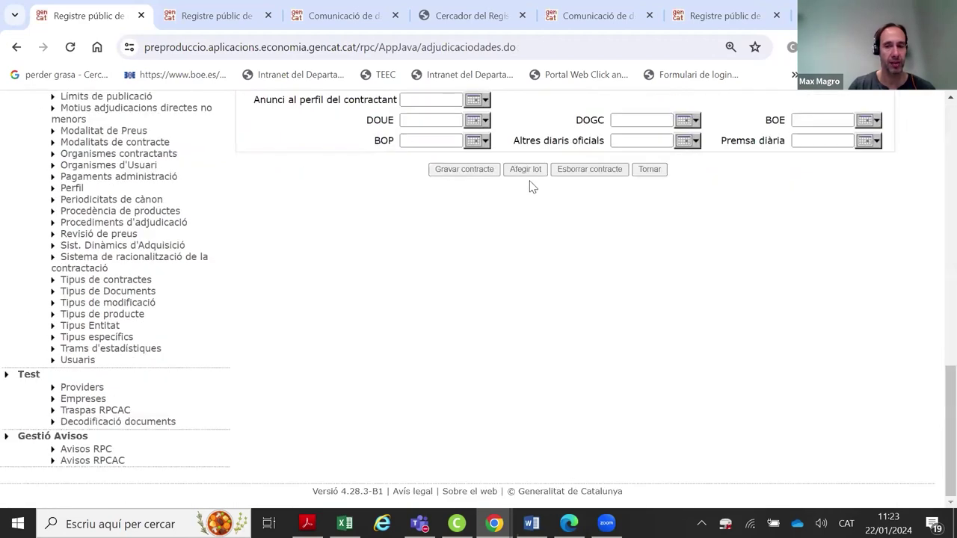
left_click(527, 170)
Try to save the new lot with its data left blank and review the mandatory fields it asks for
scroll(673, 194, "down", 10)
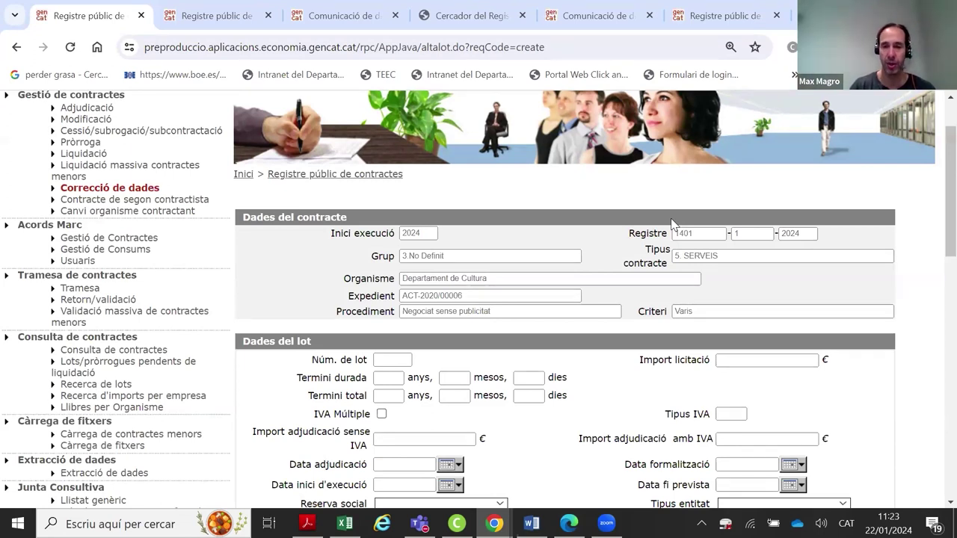
scroll(599, 246, "down", 2)
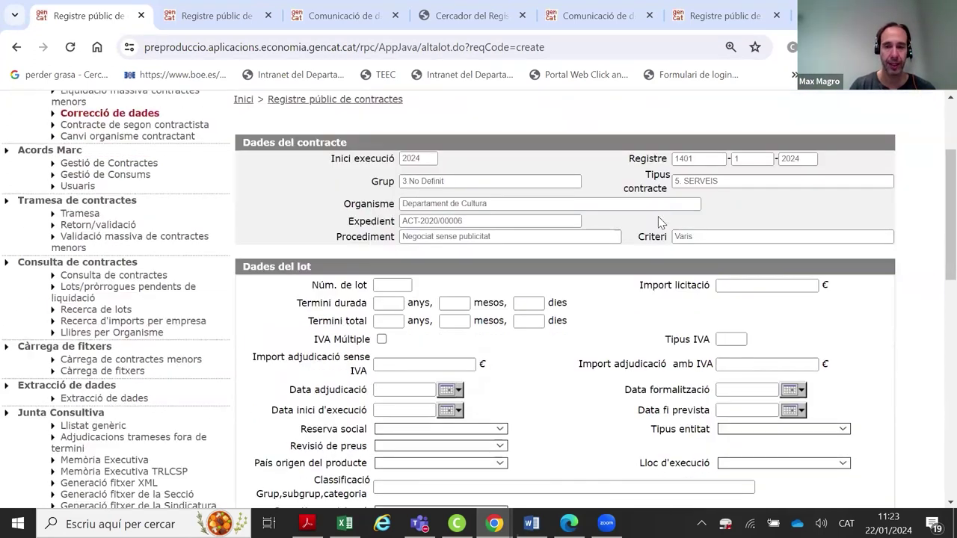
scroll(563, 260, "down", 3)
scroll(570, 253, "down", 8)
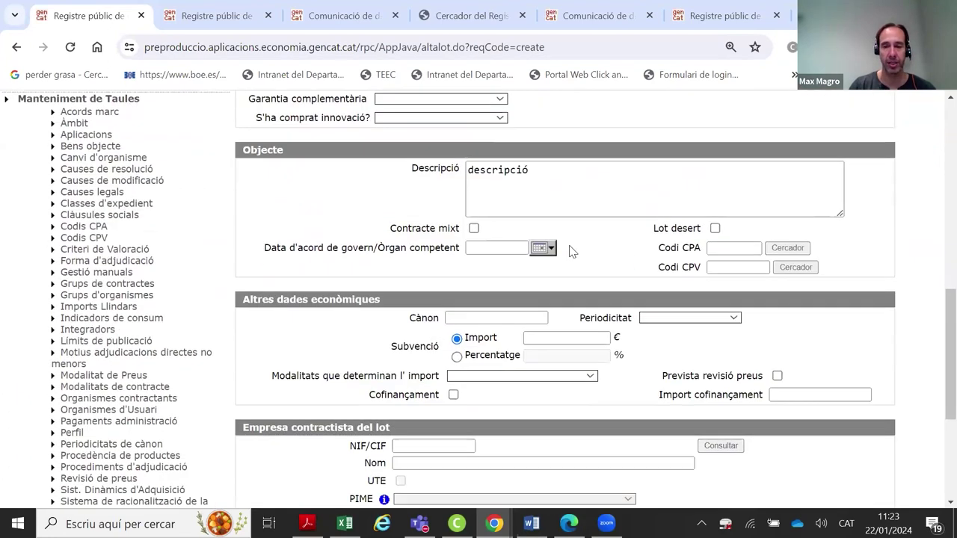
left_click(528, 416)
scroll(385, 404, "down", 2)
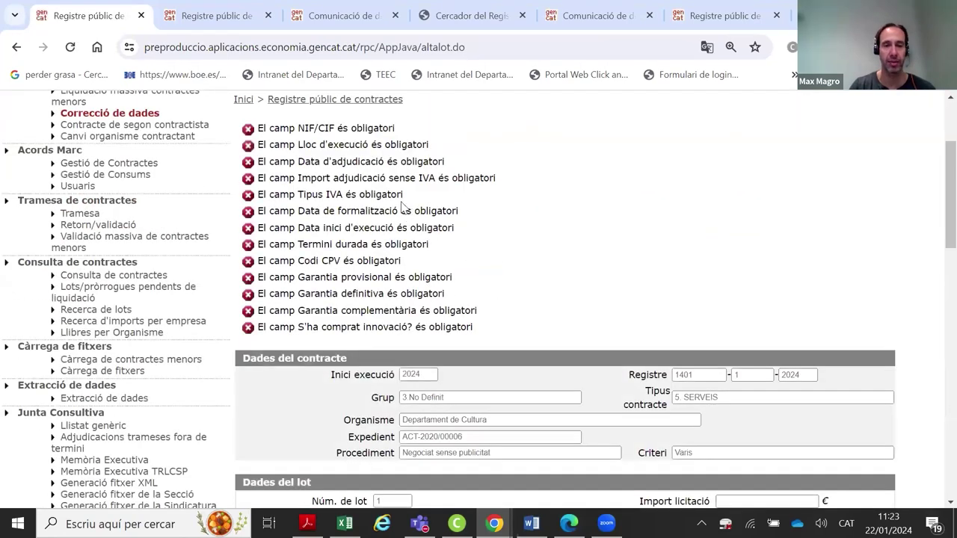
Set the lot's Data inici d'execució to 01/01/2024
scroll(496, 213, "down", 4)
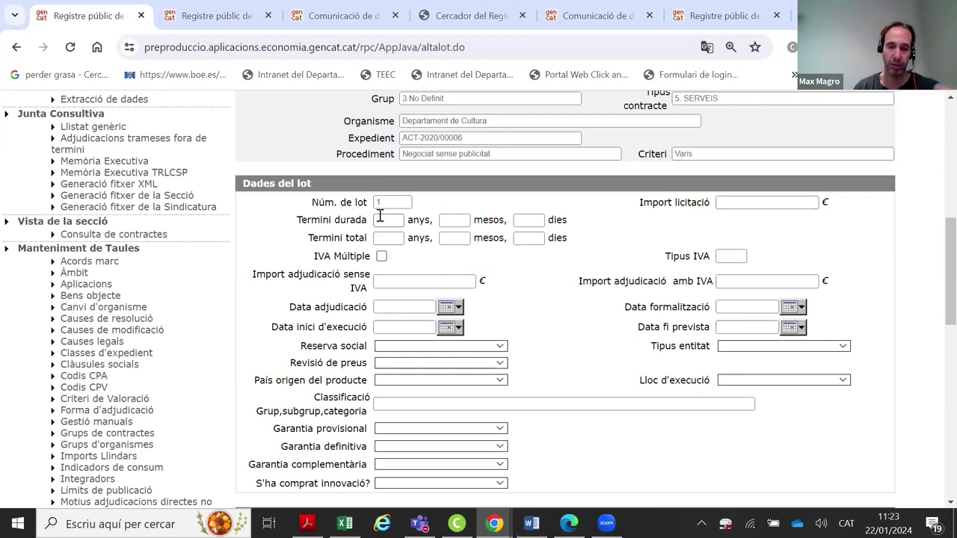
left_click(407, 304)
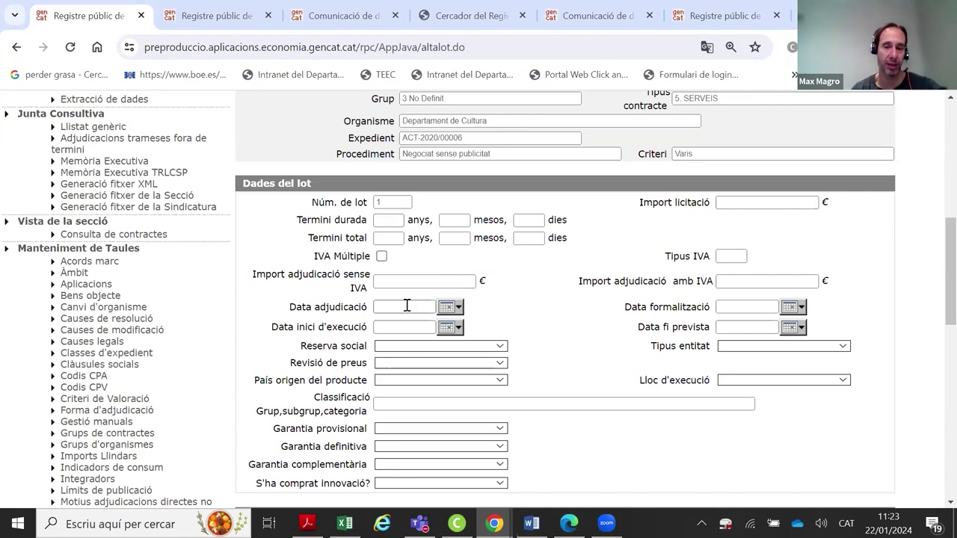
left_click(449, 329)
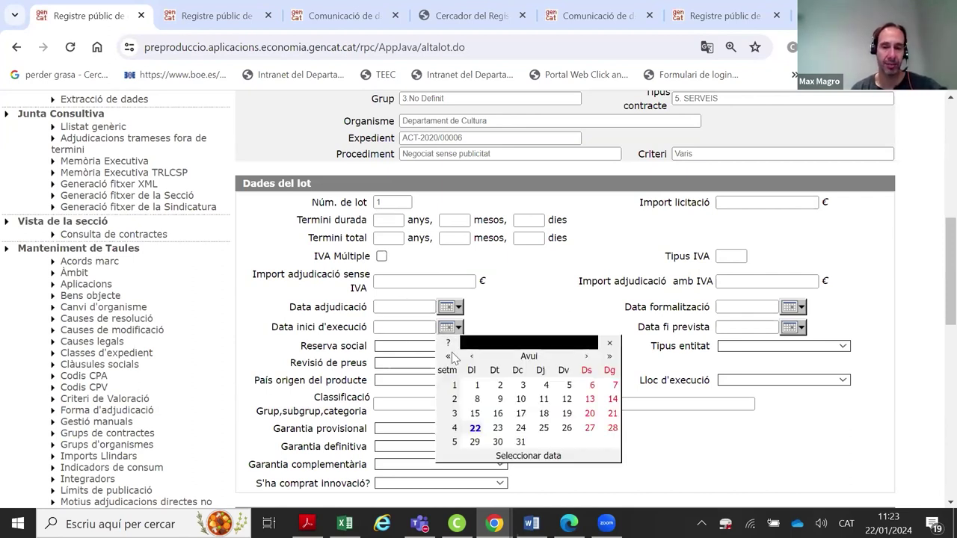
left_click(477, 385)
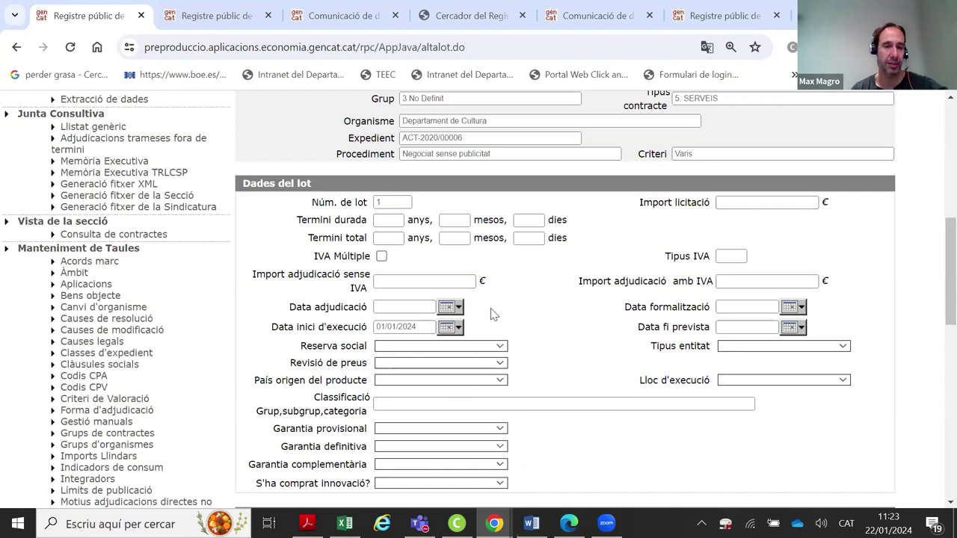
Set the lot's Termini durada to 1 year
left_click(739, 326)
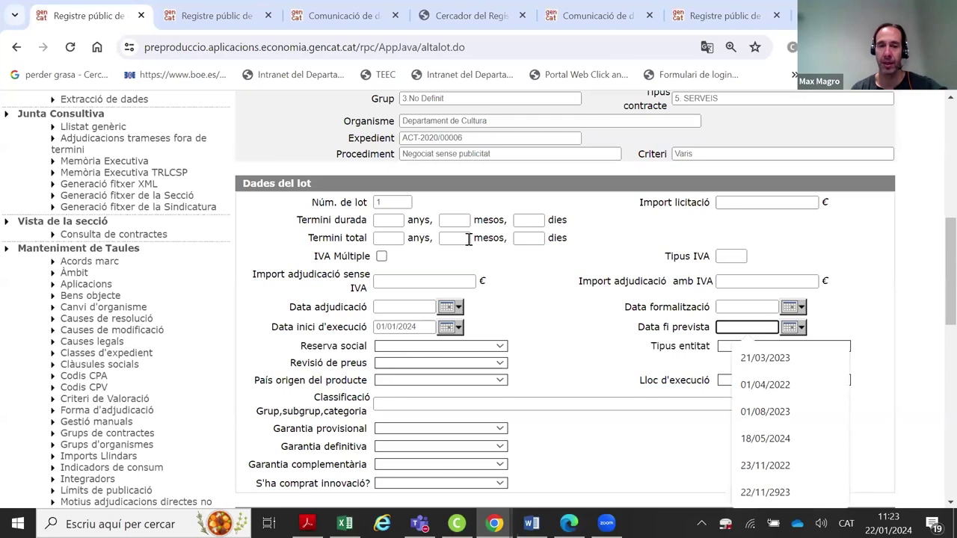
left_click(396, 220)
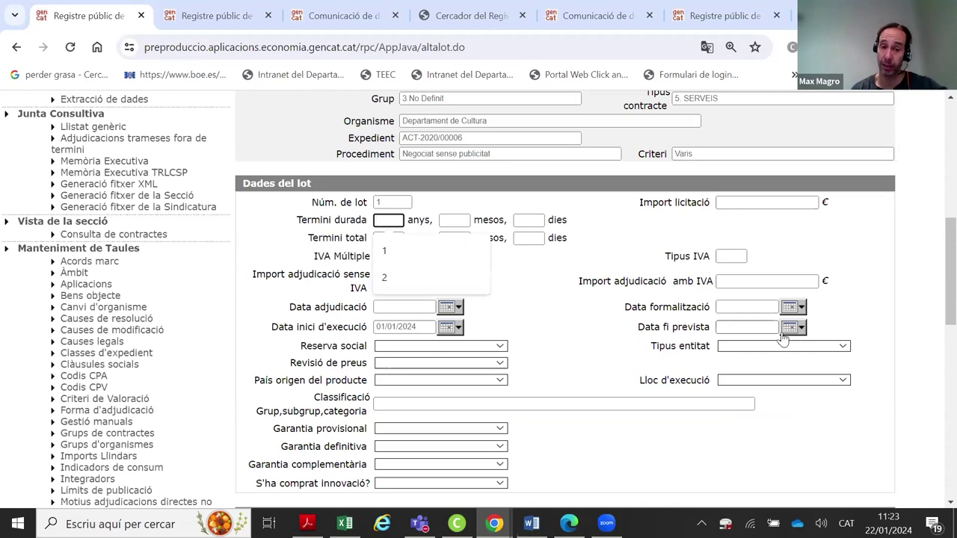
left_click(639, 251)
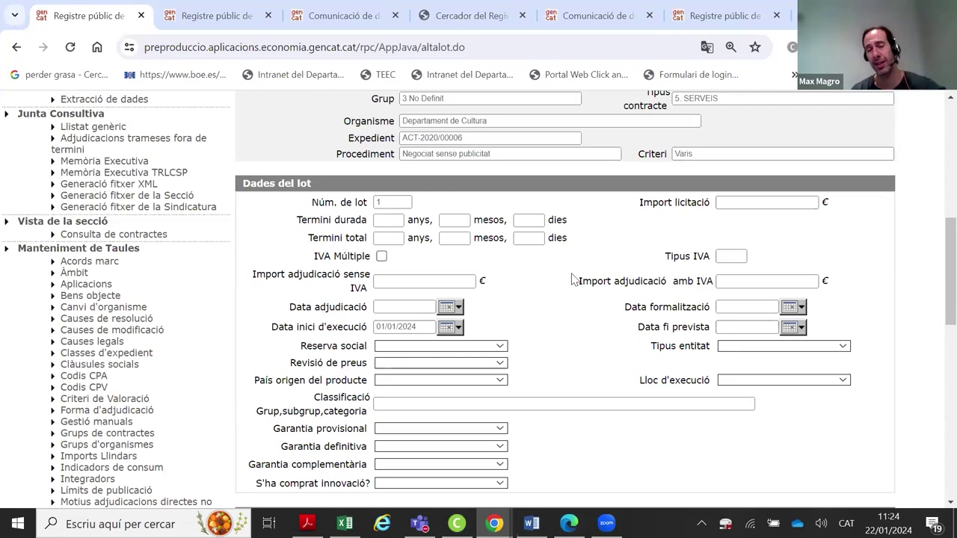
left_click(388, 220)
type("1")
left_click(611, 241)
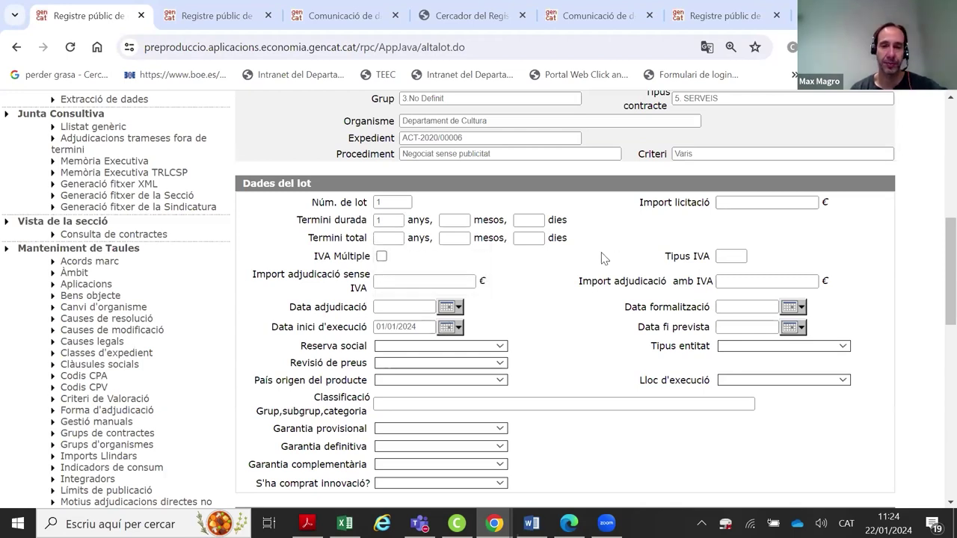
Set the lot's Data fi prevista to 01/01/2025, returning to the lot form if the CPA code list opens
left_click(728, 326)
type("01/01\"0")
key("Left")
key("Left")
key("Left")
key("Return")
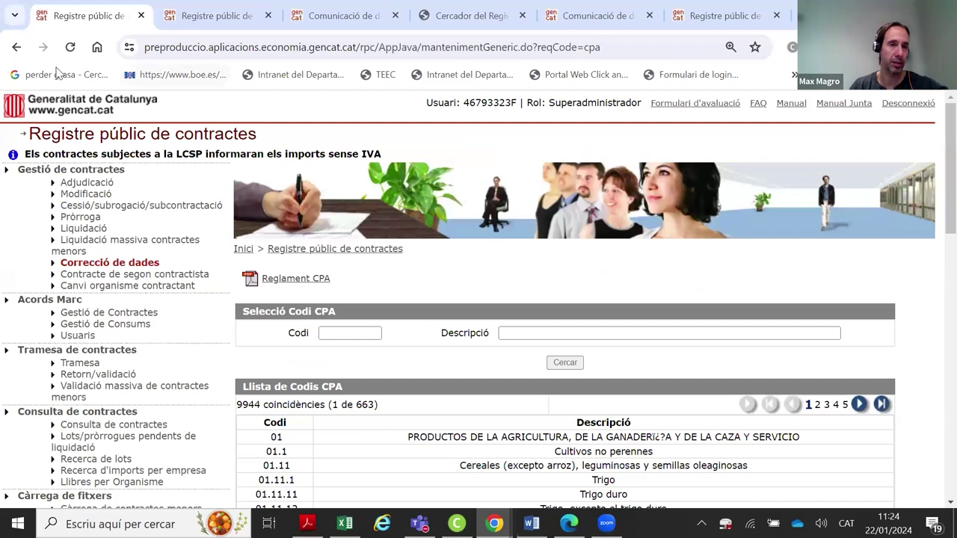
left_click(17, 47)
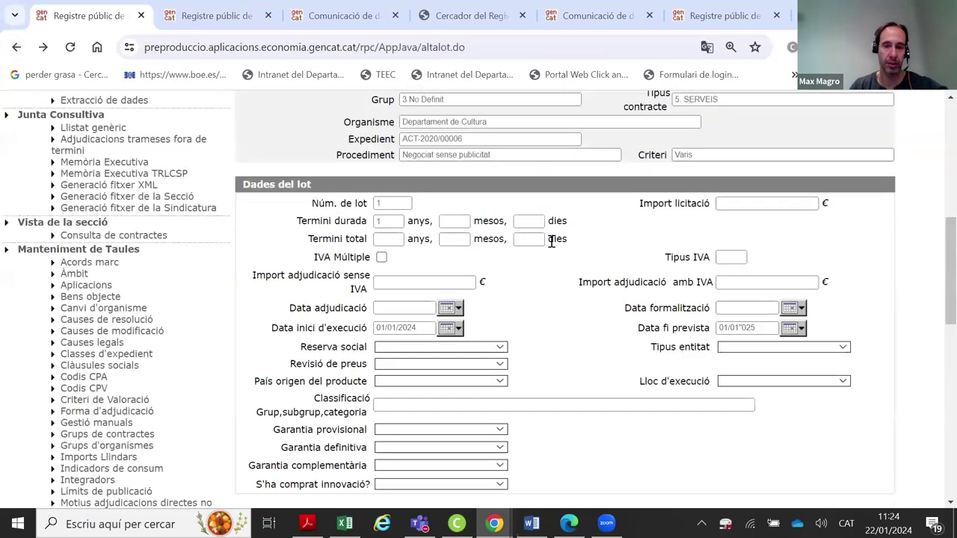
triple_click(744, 327)
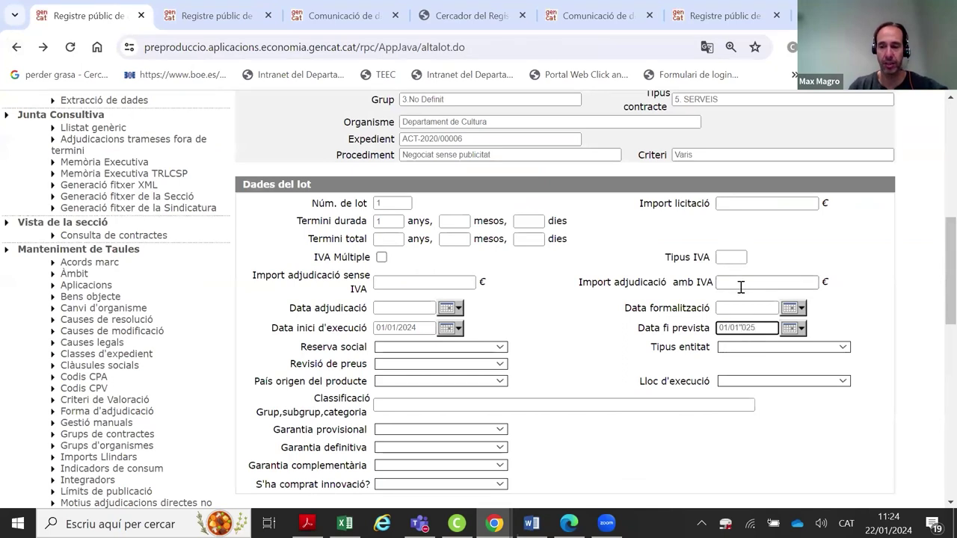
type("/2")
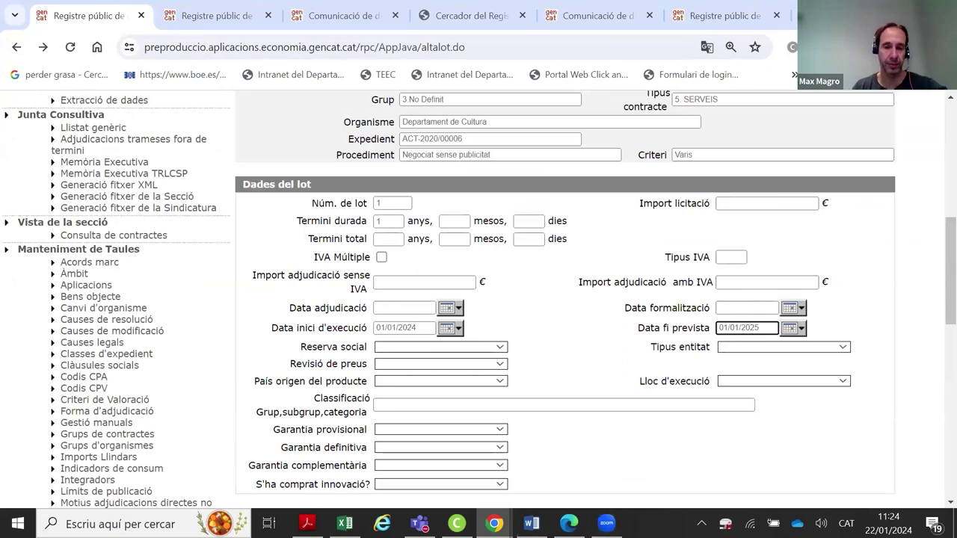
Try to save the lot and examine the validation message about its term and planned end date
scroll(560, 331, "down", 3)
scroll(539, 387, "down", 3)
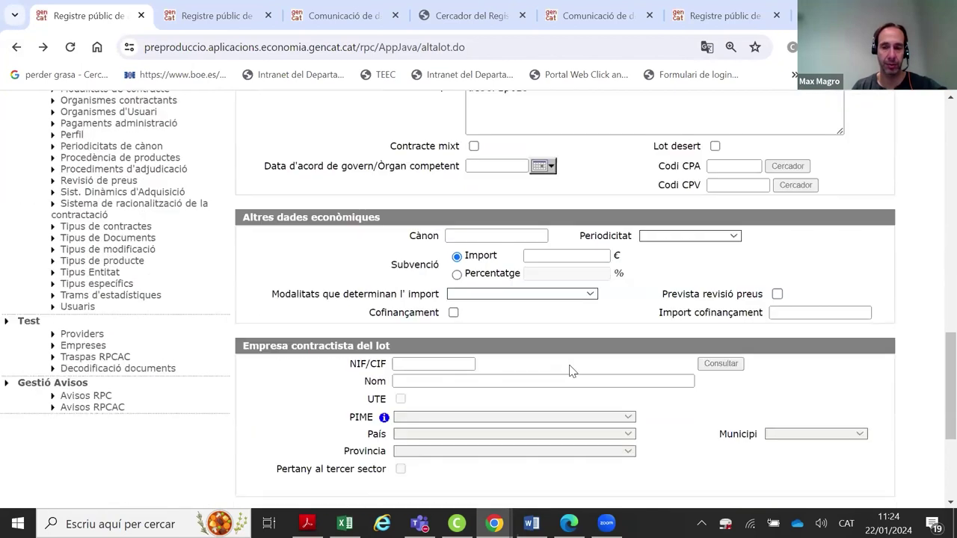
scroll(574, 369, "down", 3)
left_click(527, 440)
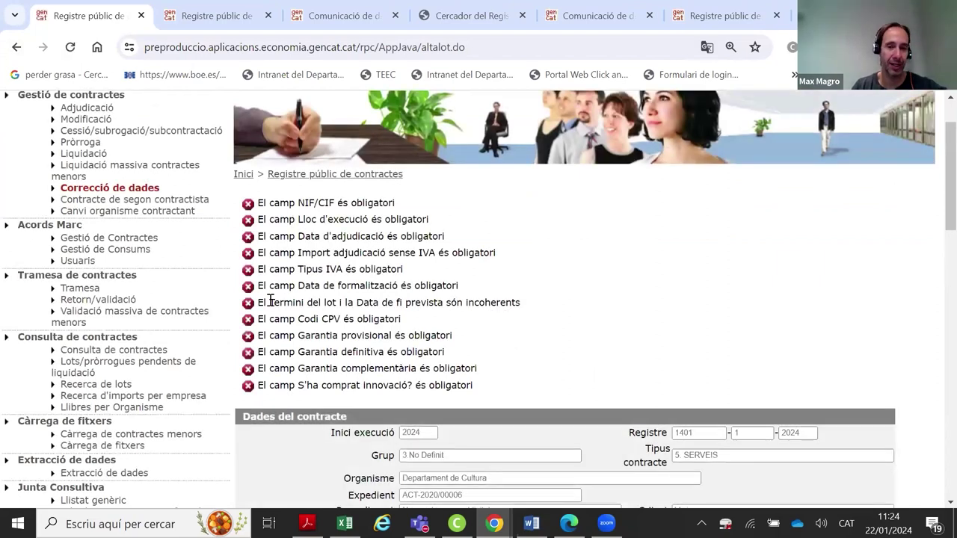
left_click_drag(266, 302, 533, 311)
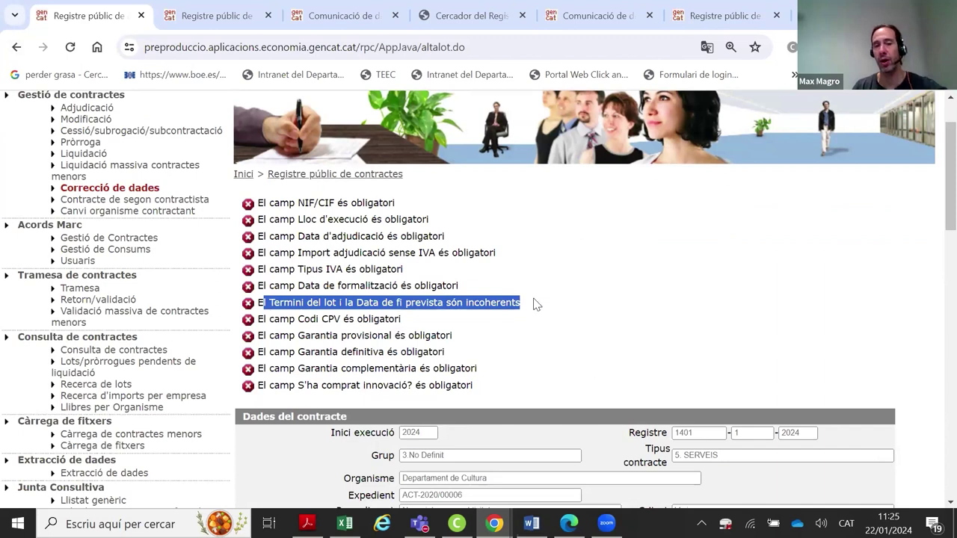
Clear the lot's Termini durada years and its Data fi prevista
scroll(533, 304, "down", 5)
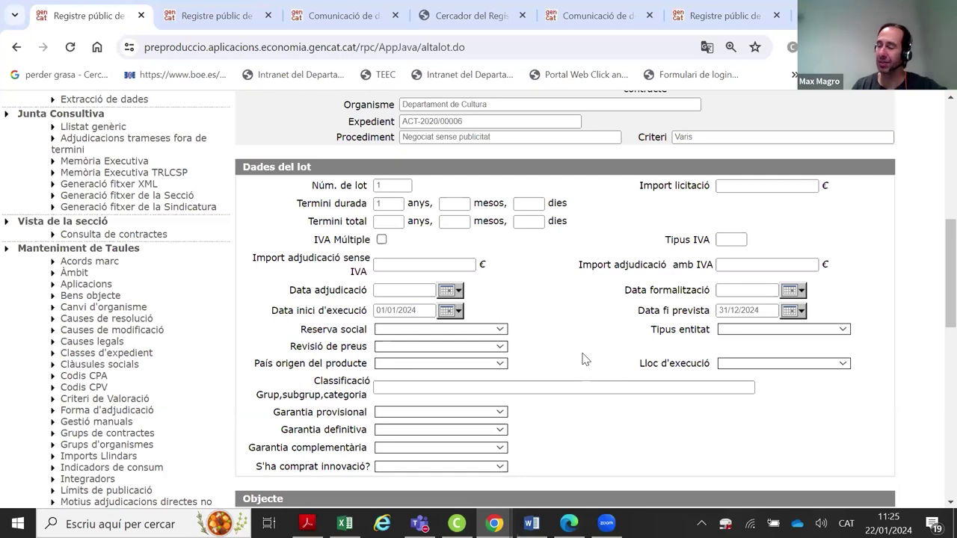
double_click(388, 204)
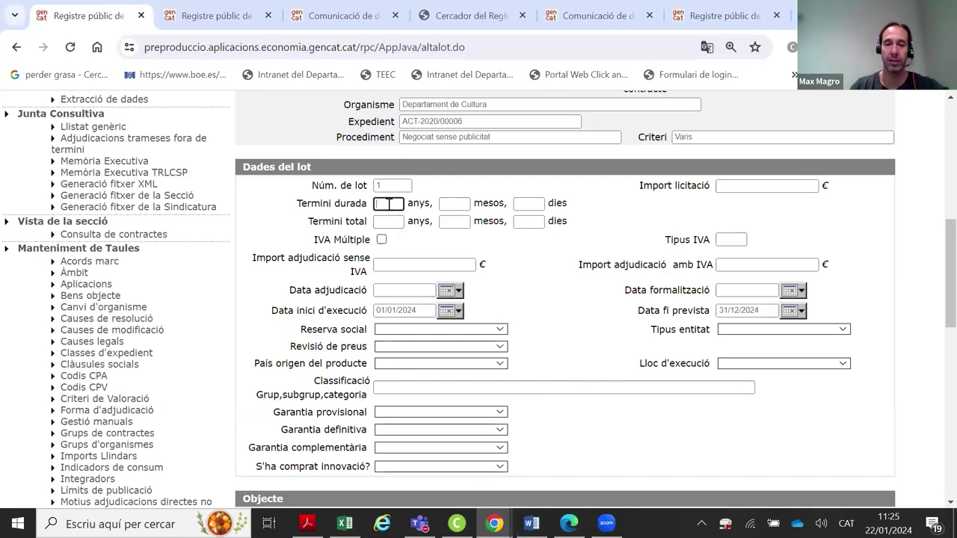
double_click(750, 314)
key("Delete")
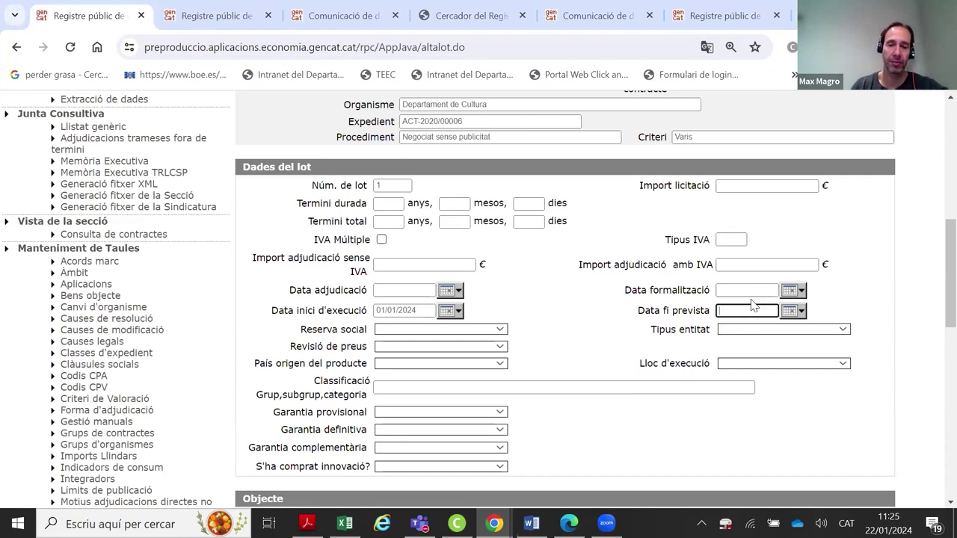
left_click(384, 204)
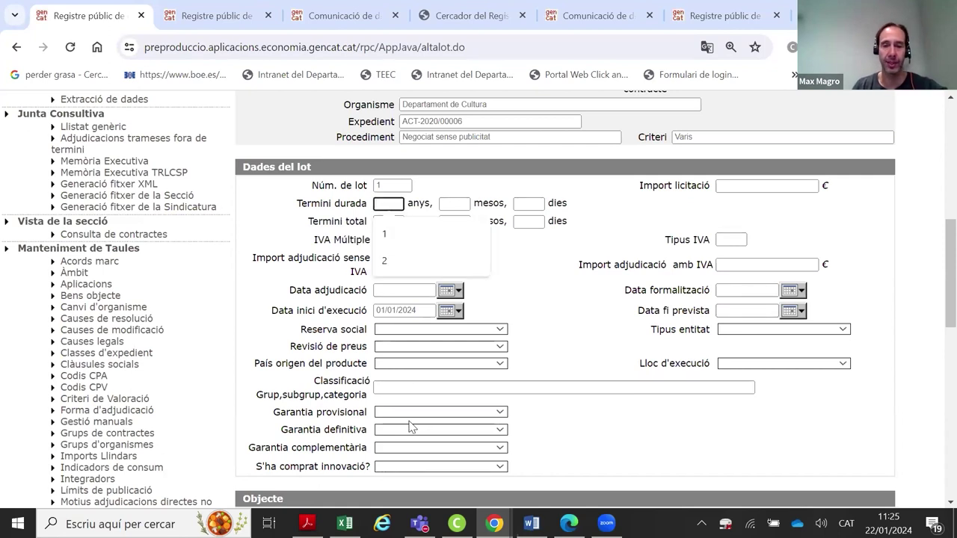
Set the lot's Termini durada to 6 months
left_click_drag(310, 348, 295, 326)
left_click(567, 308)
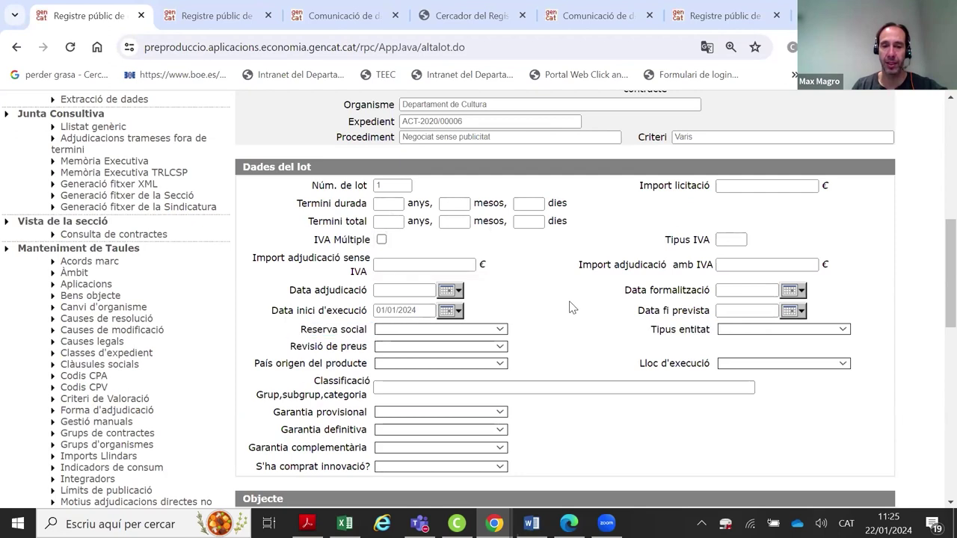
left_click(395, 204)
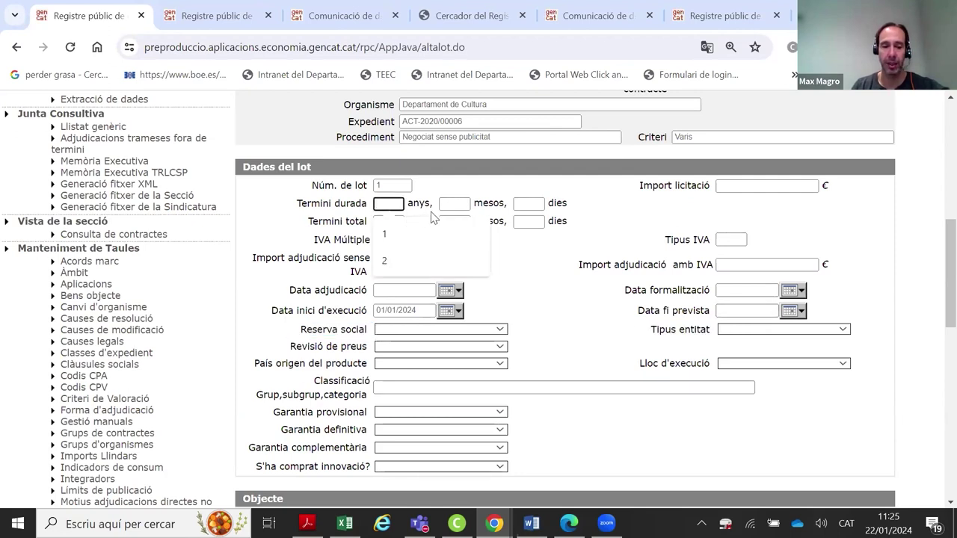
left_click(458, 203)
type("6")
left_click(544, 280)
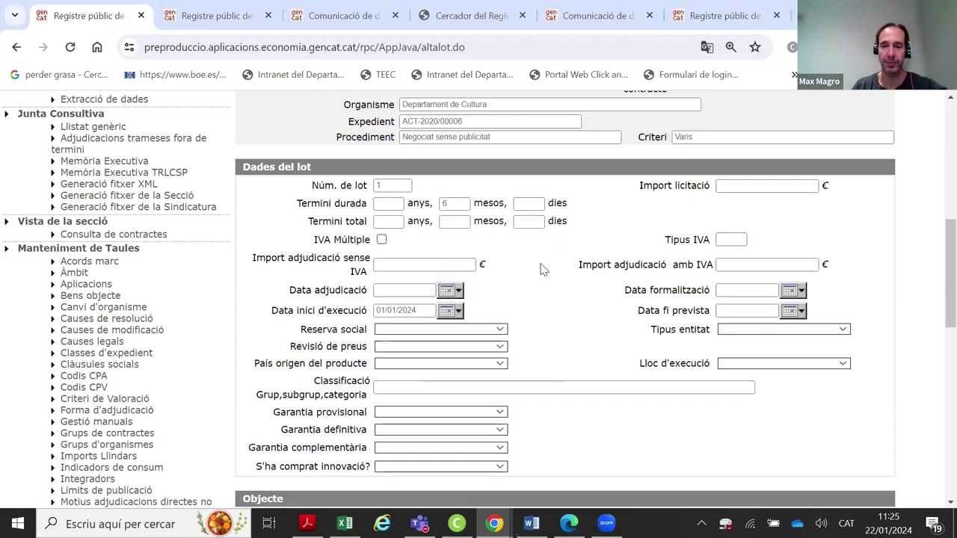
Enter 200.000 € as the lot's award amount without VAT and set Tipus IVA to 21
left_click(769, 186)
left_click(416, 264)
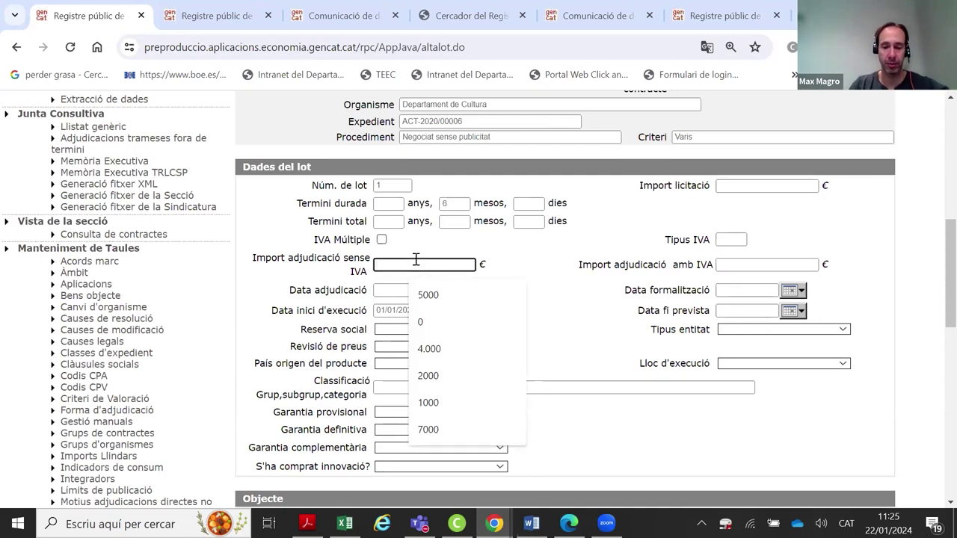
type("200.00")
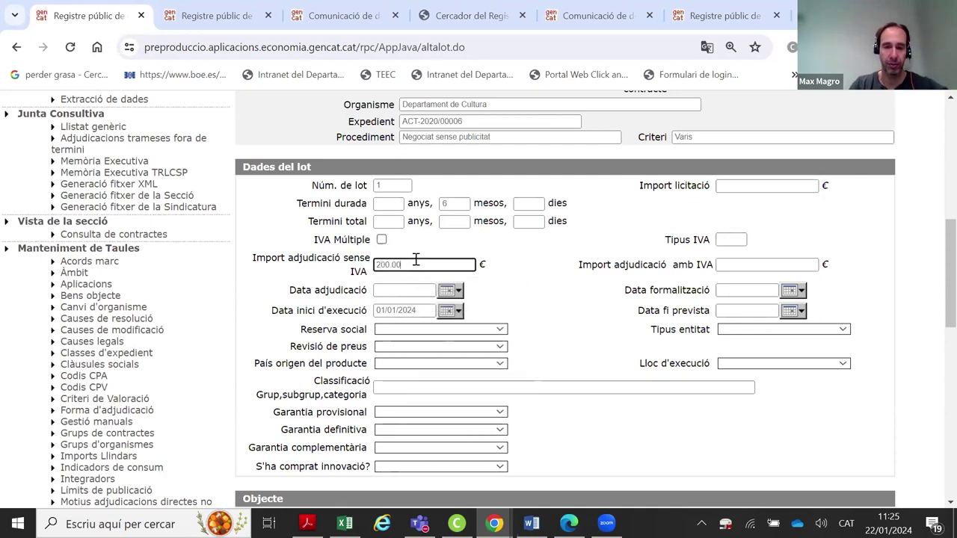
left_click(729, 240)
type("21")
left_click(729, 269)
left_click(769, 247)
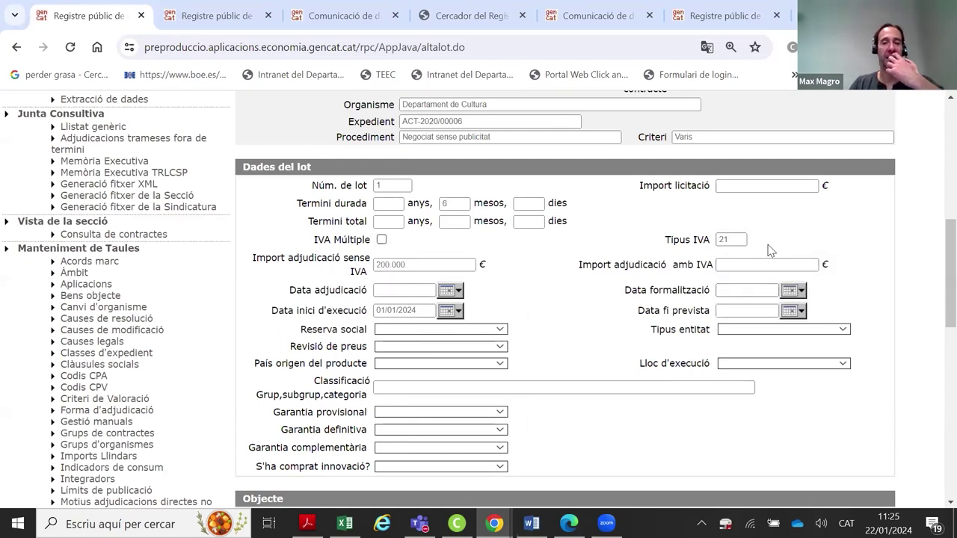
scroll(672, 264, "down", 1)
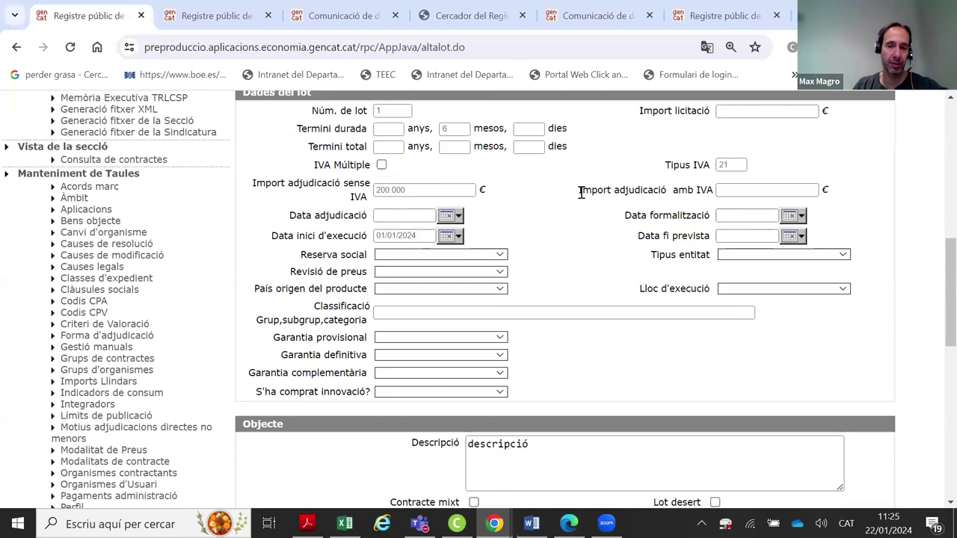
left_click_drag(581, 190, 715, 190)
left_click(731, 189)
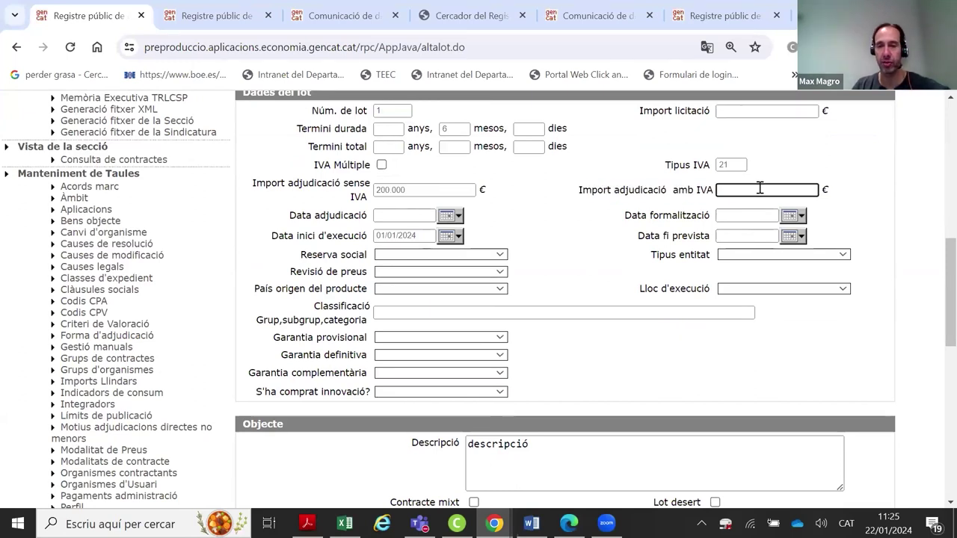
left_click(777, 177)
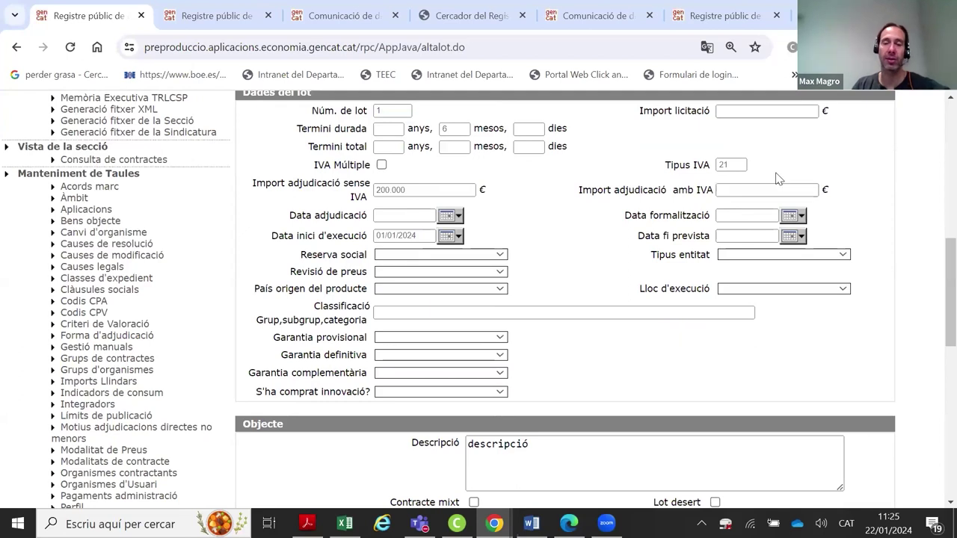
double_click(432, 189)
double_click(744, 163)
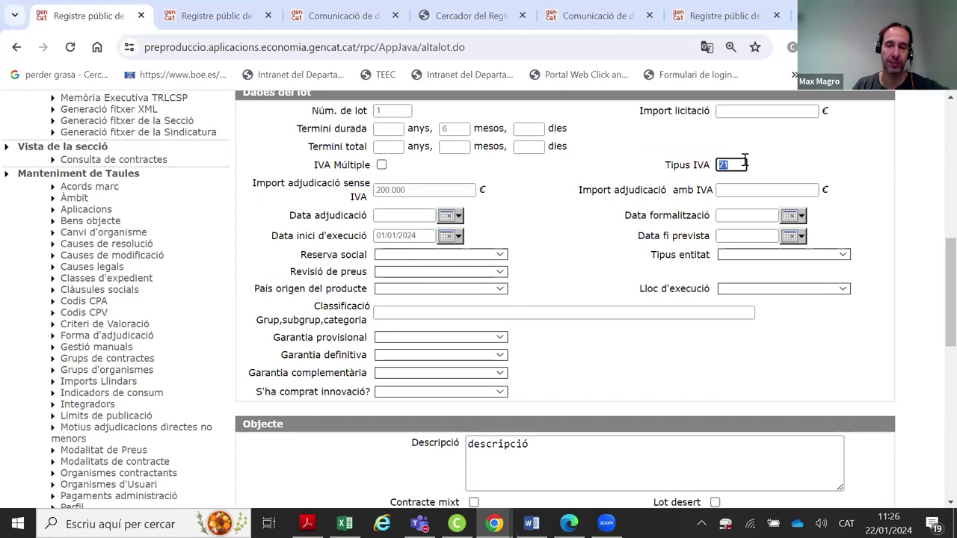
left_click(784, 165)
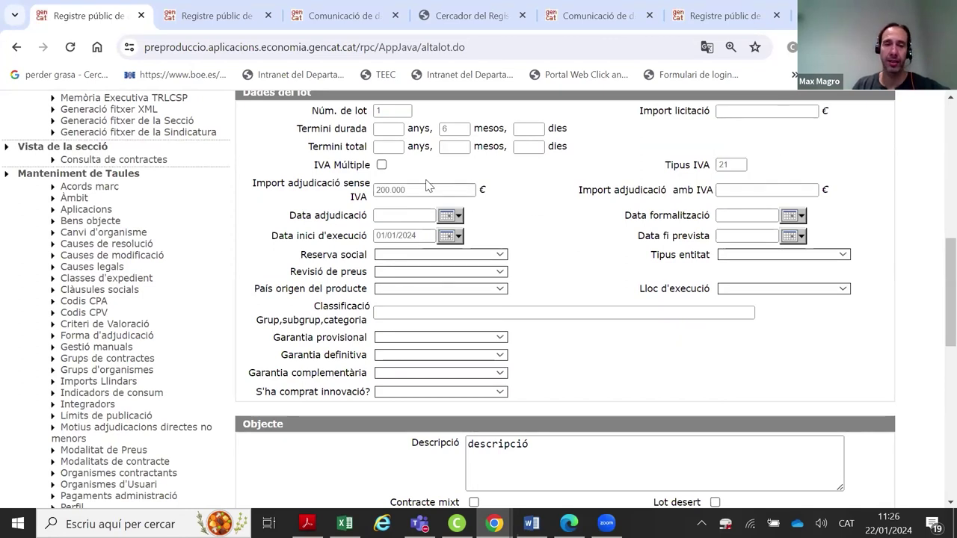
Enable IVA Múltiple for the lot and try to edit the Tipus IVA field
left_click(382, 165)
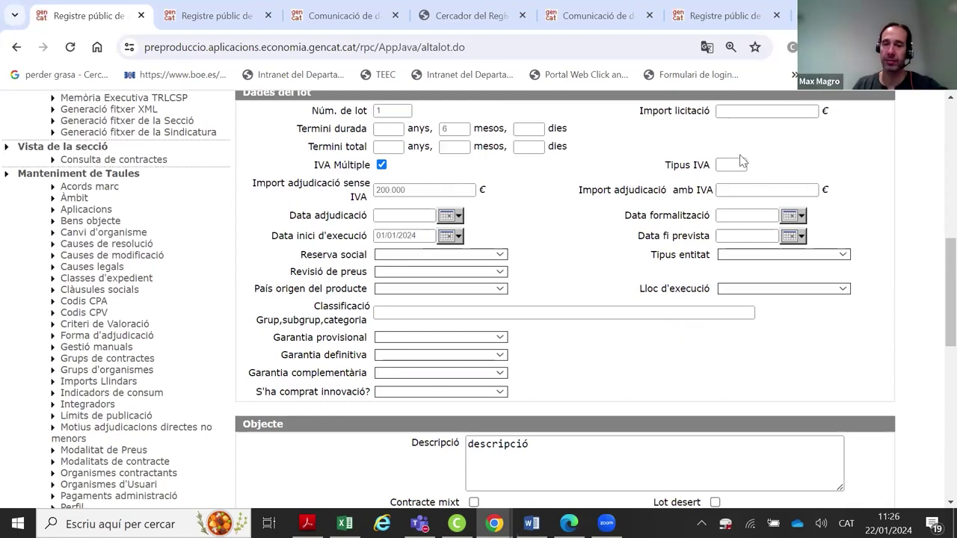
left_click(726, 161)
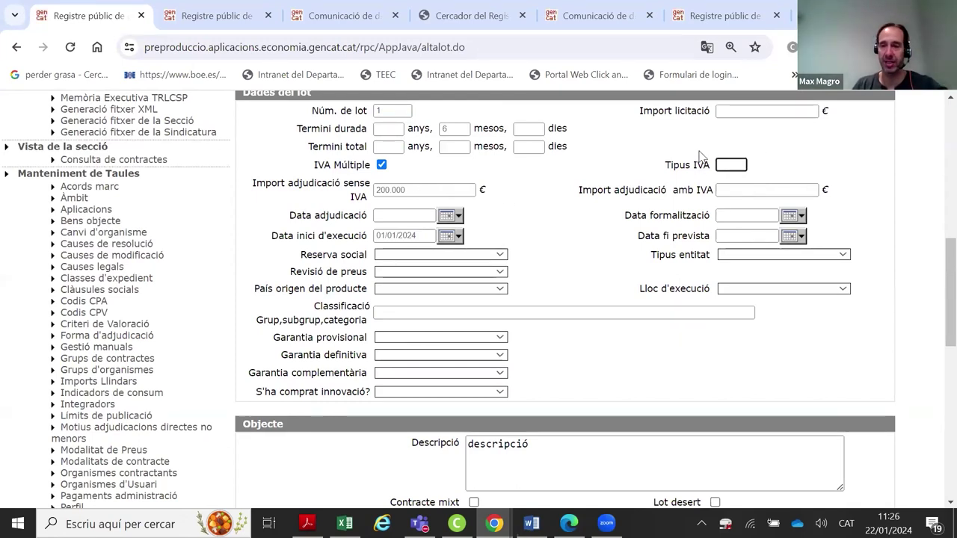
left_click(382, 166)
left_click(381, 166)
left_click(740, 164)
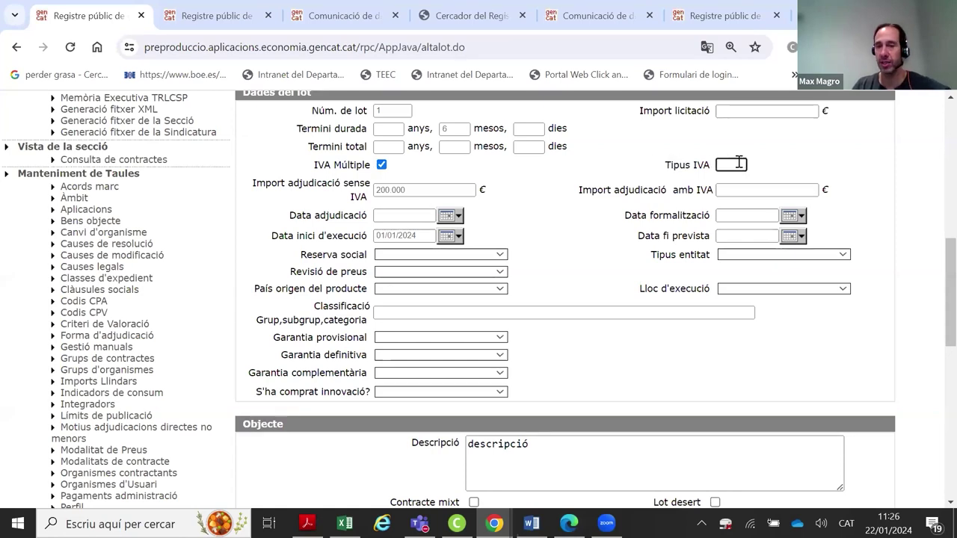
Enter 222222 as the award amount with VAT, and clear that amount again
left_click(737, 189)
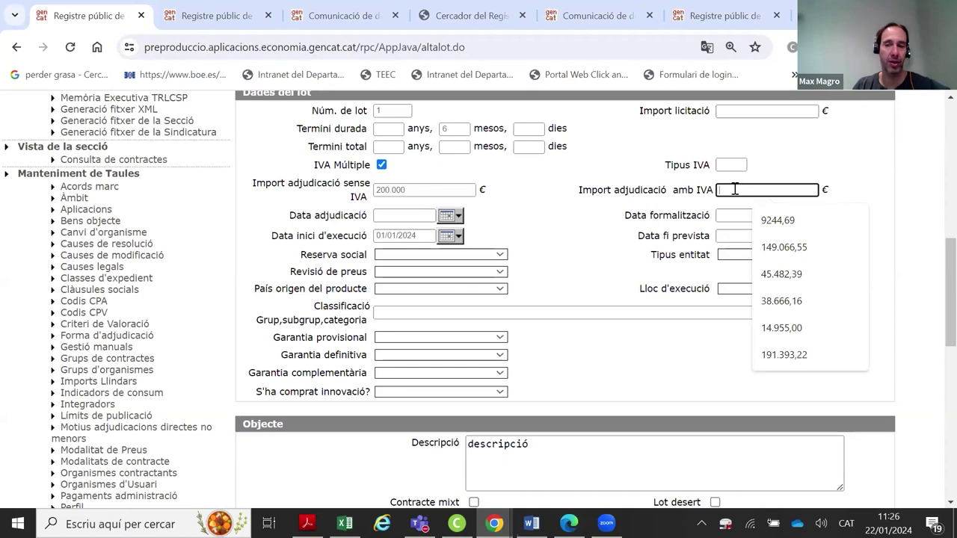
type("222222")
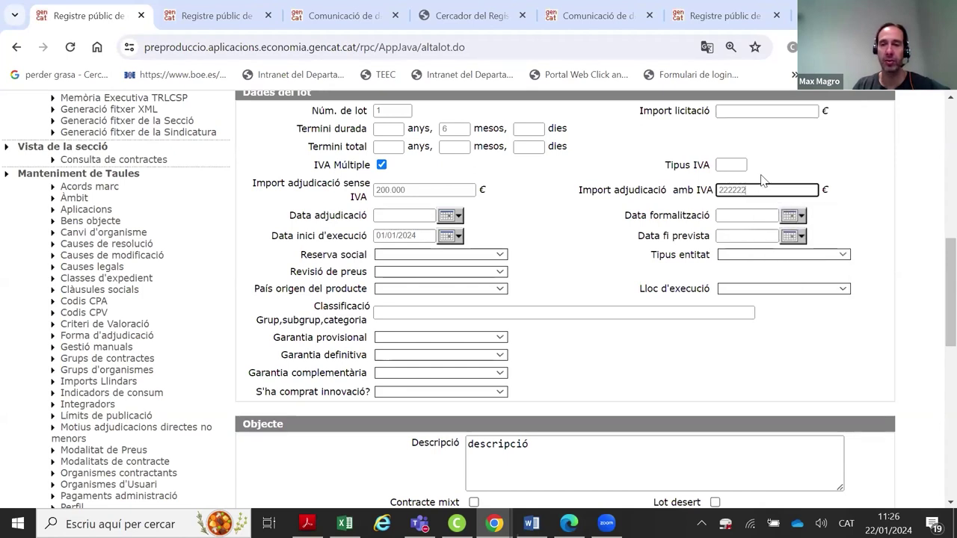
key("BackSpace")
key("BackSpace")
key("BackSpace")
key("BackSpace")
key("BackSpace")
key("BackSpace")
Disable IVA Múltiple and set the lot's Tipus IVA back to 21
left_click(381, 165)
left_click(739, 164)
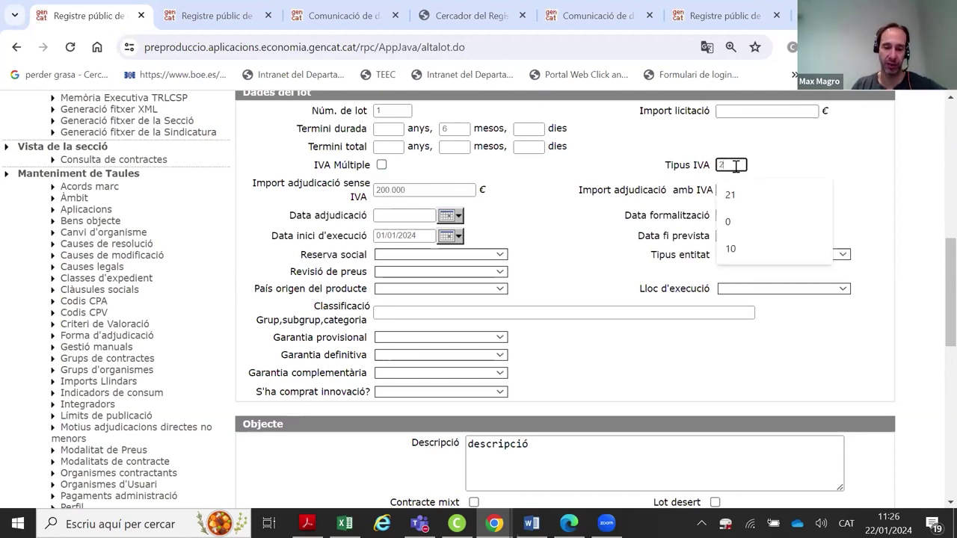
left_click(730, 195)
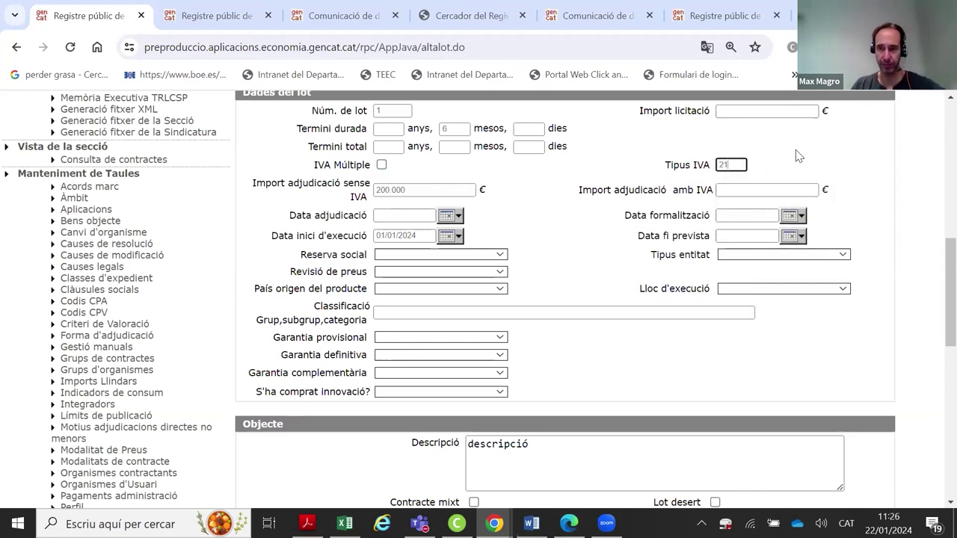
Set the lot's award date to 04/12/2023 and its formalization date to 01/01/2024
left_click(447, 215)
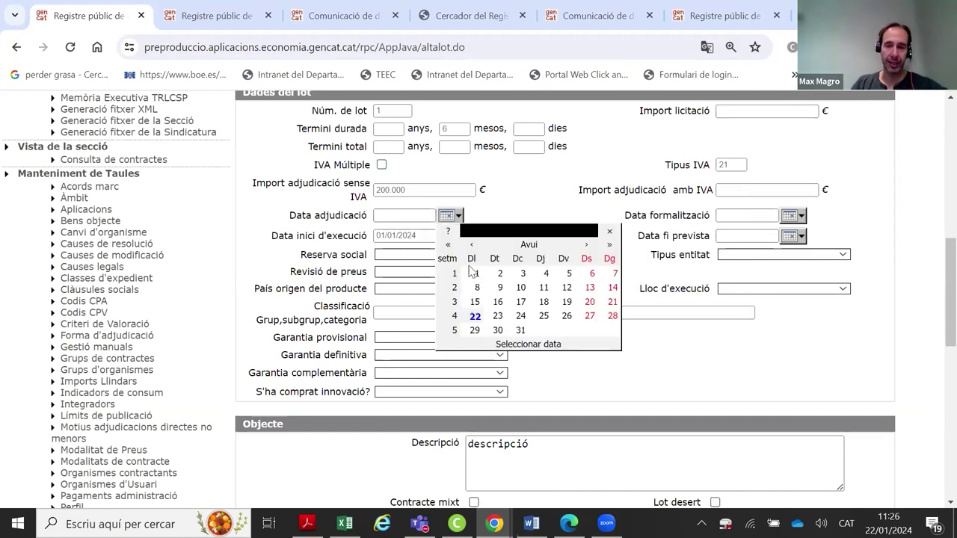
left_click(471, 245)
left_click(477, 287)
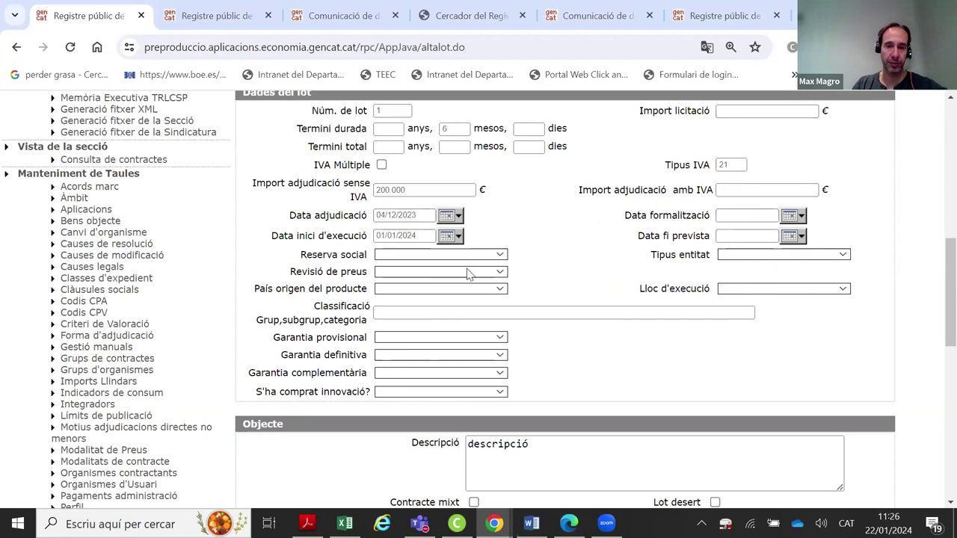
left_click(790, 219)
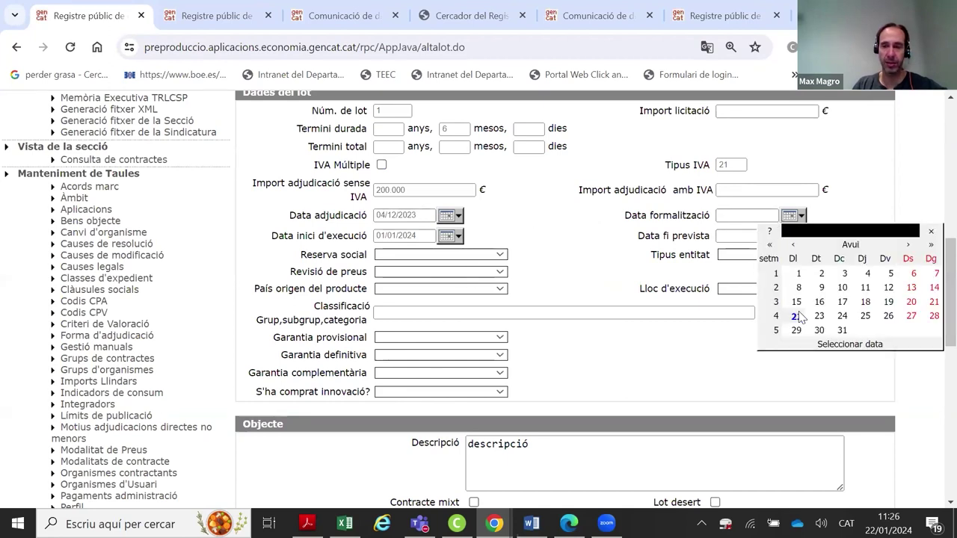
left_click(797, 273)
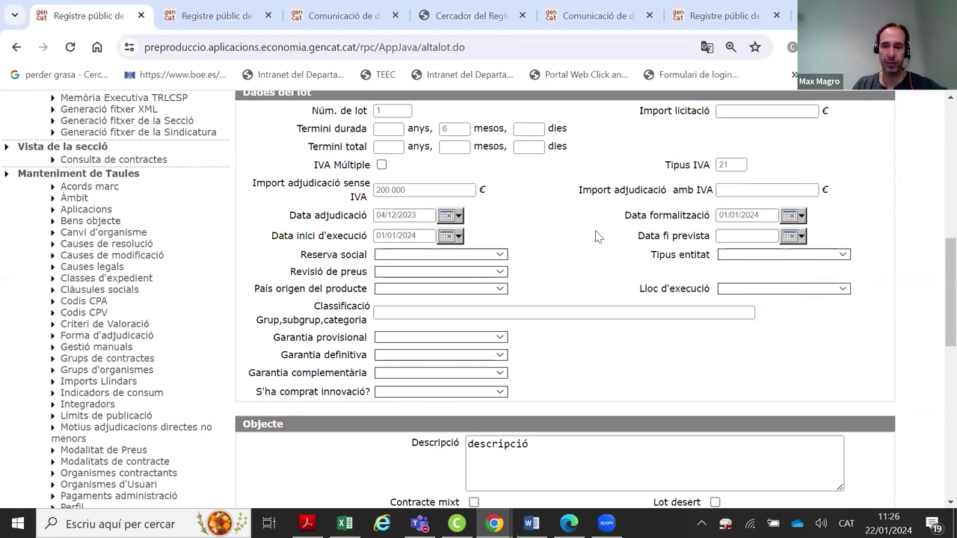
Set Reserva social to No and Revisió de preus to the option "a) No prevista revisió de preus"
scroll(495, 224, "down", 1)
left_click(495, 187)
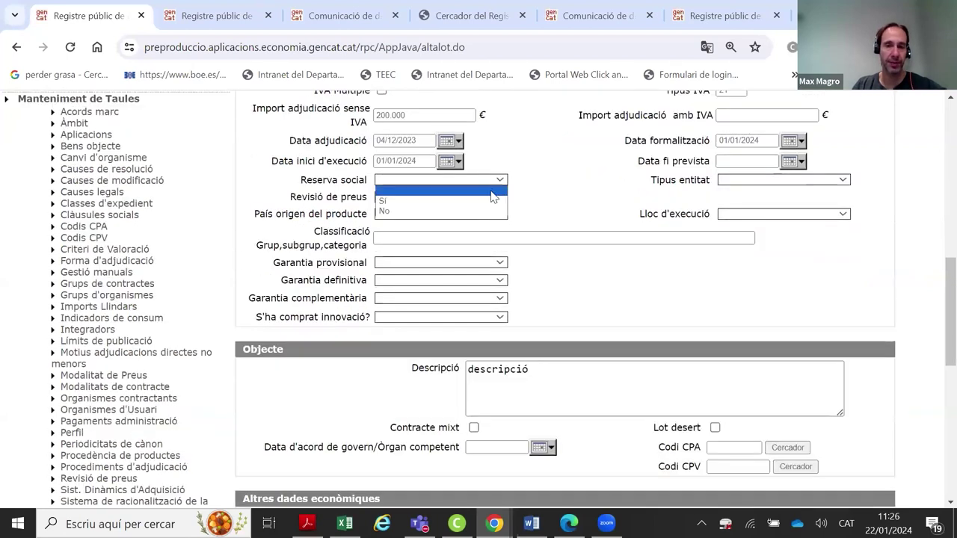
left_click(534, 186)
left_click(724, 184)
left_click(517, 187)
left_click(501, 181)
left_click(451, 198)
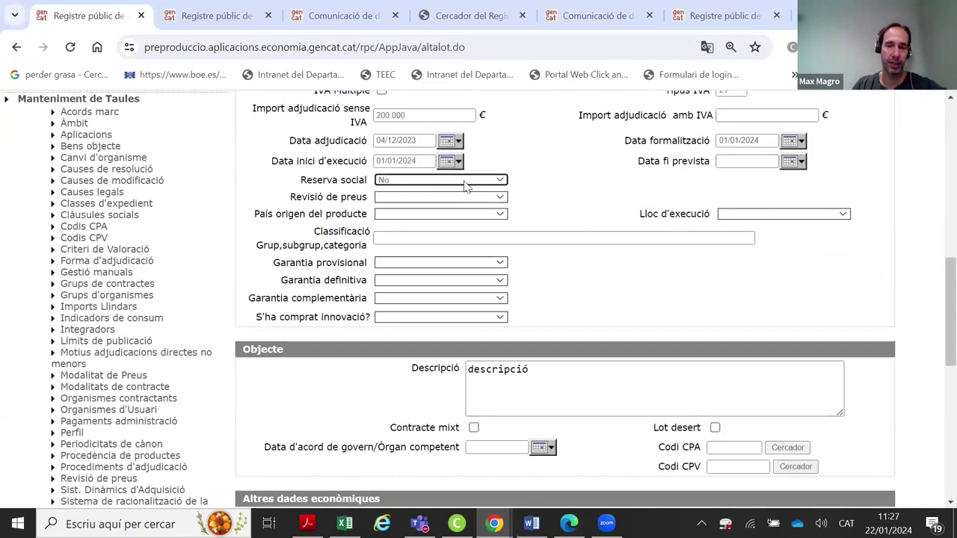
left_click(505, 198)
left_click(494, 217)
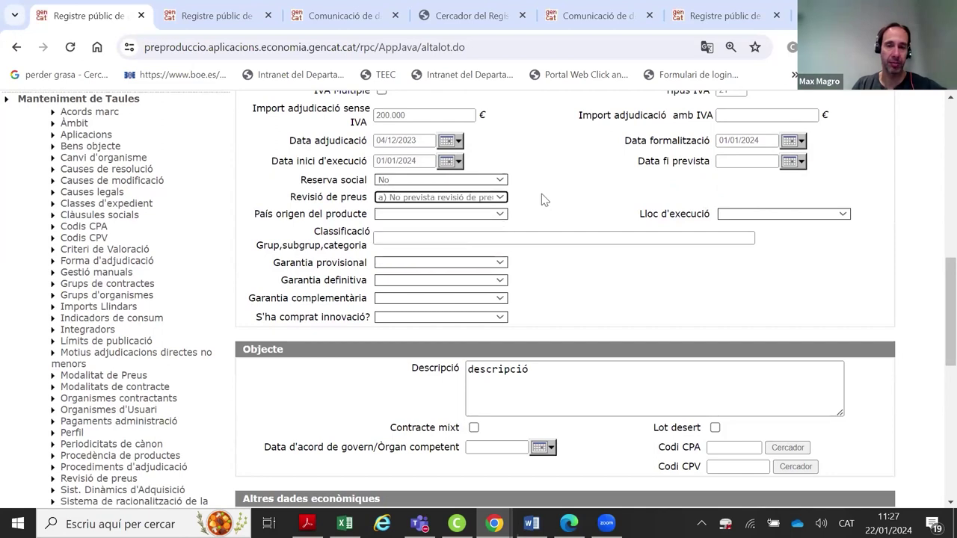
Set the provisional, definitive and complementary guarantees of the lot to No
scroll(544, 198, "down", 1)
left_click(496, 189)
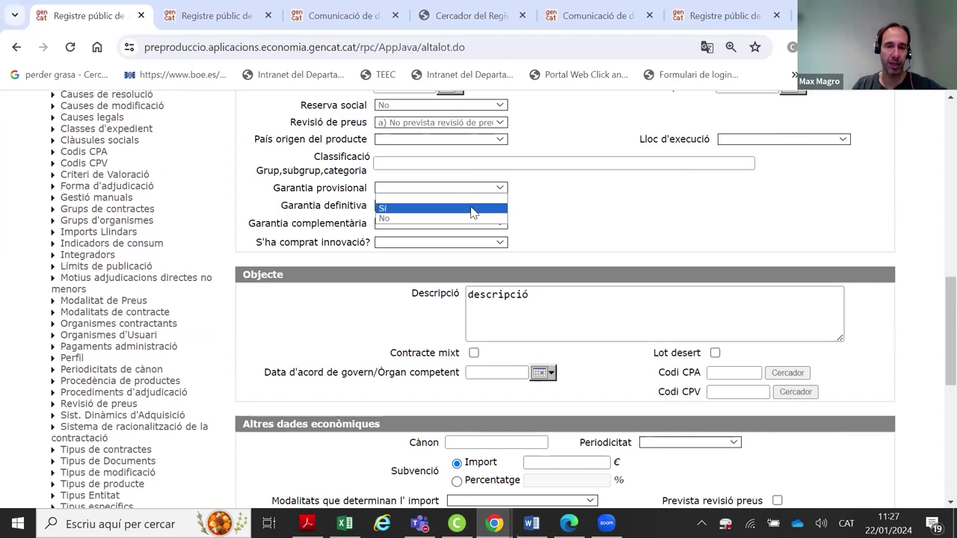
left_click(476, 219)
left_click(478, 206)
left_click(473, 234)
left_click(471, 227)
left_click(449, 247)
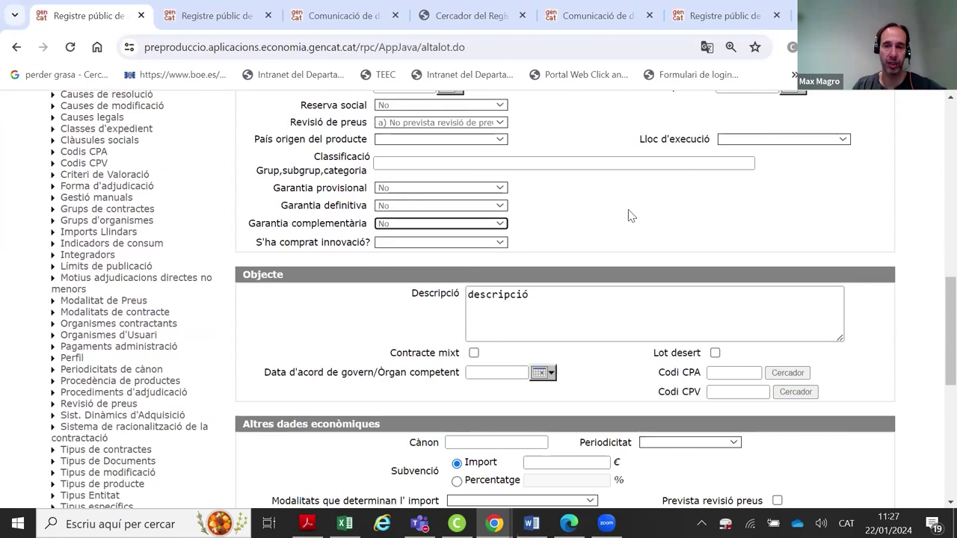
Set the lot's Lloc d'execució to Barcelona and choose CPV code 03111200-4 from the code search list
left_click(746, 140)
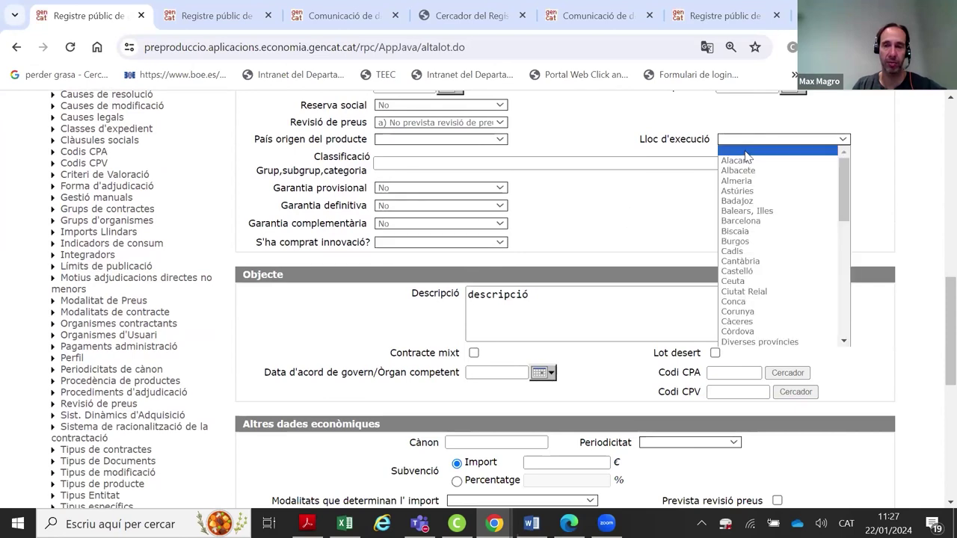
left_click(744, 221)
left_click(793, 392)
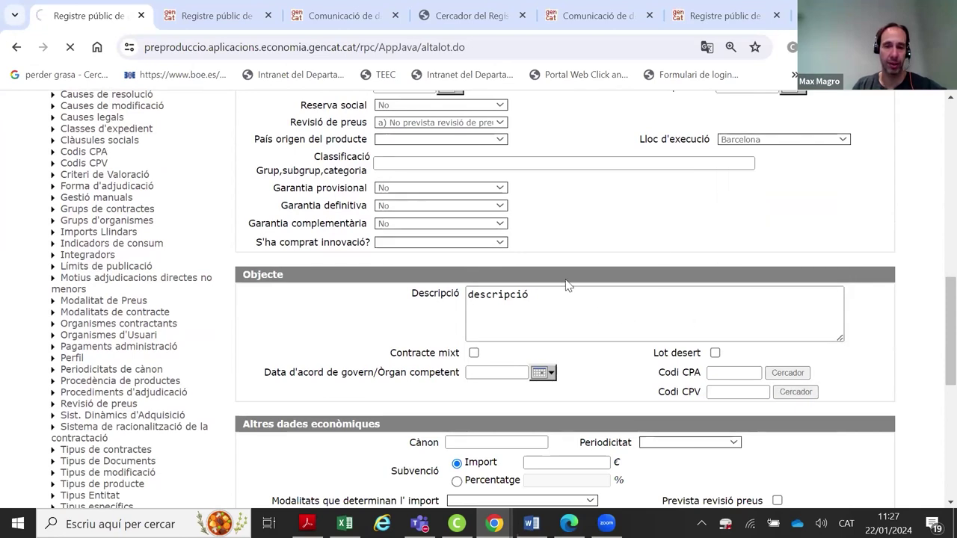
scroll(539, 355, "down", 2)
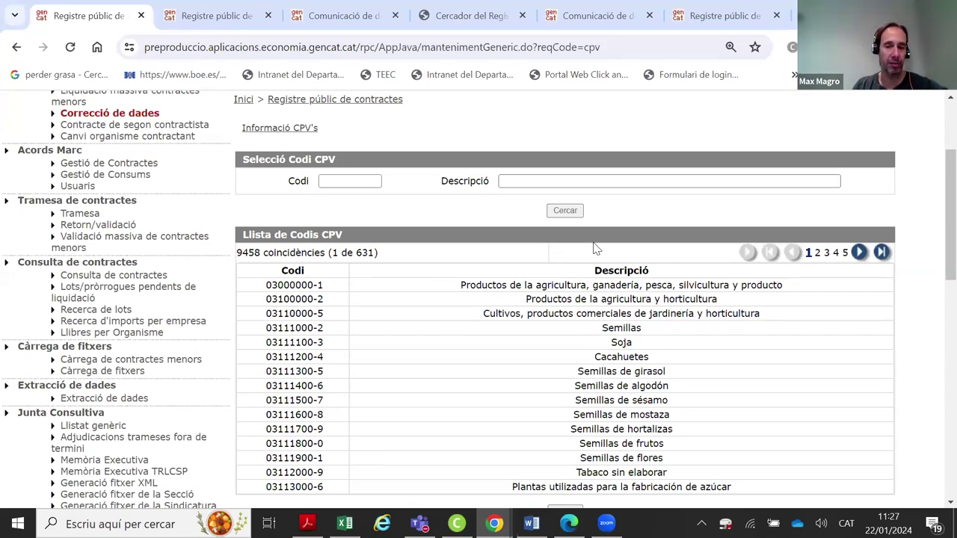
left_click(314, 358)
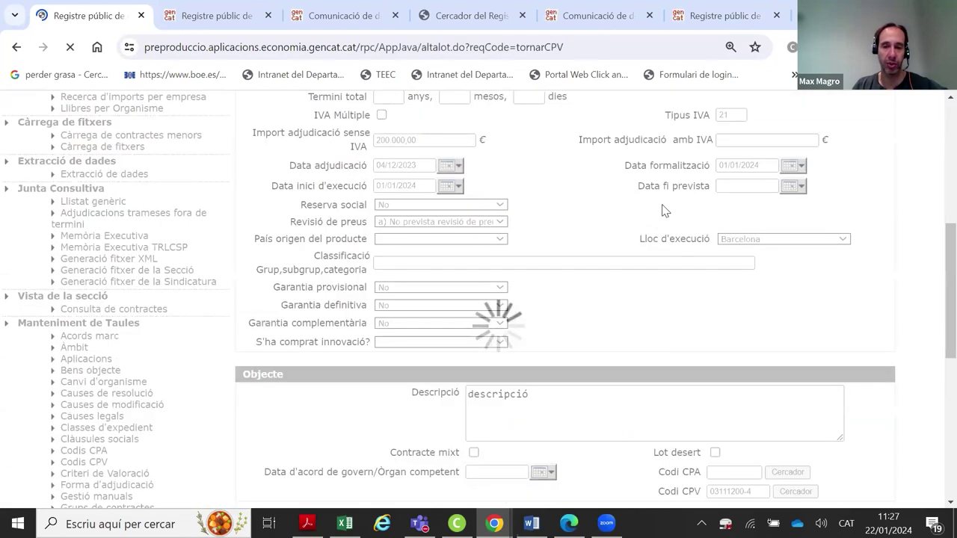
Enter the lot contractor's NIF/CIF and look up the company to fill in its details
scroll(662, 209, "down", 6)
left_click(457, 221)
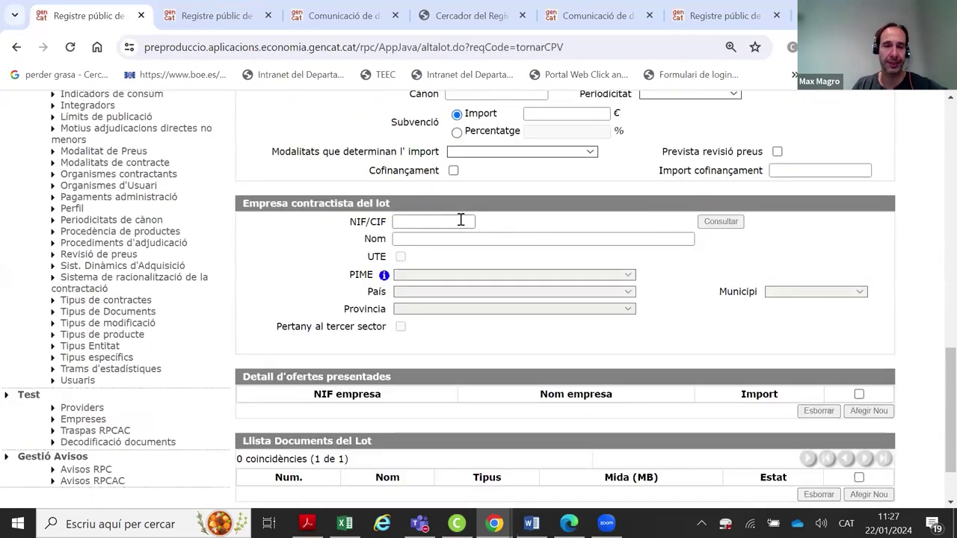
left_click(448, 251)
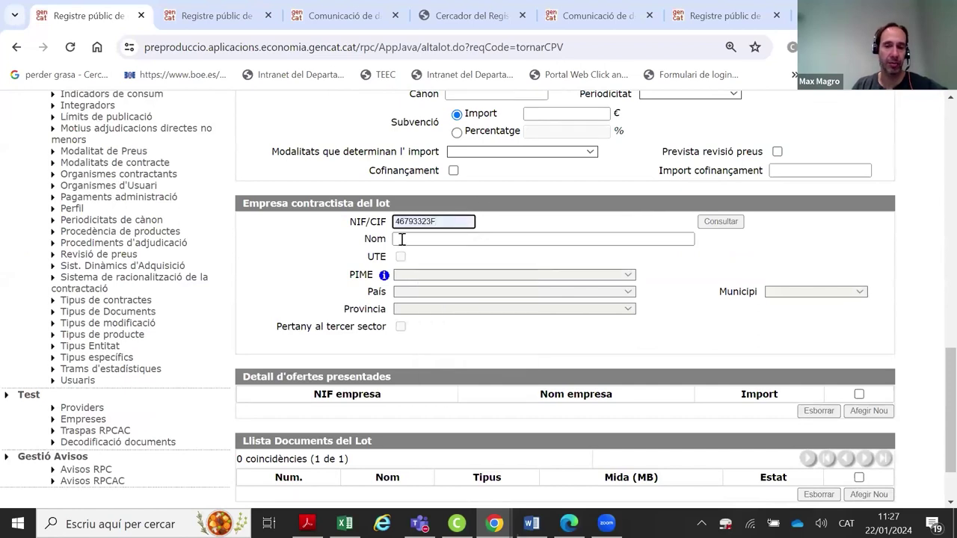
left_click(724, 223)
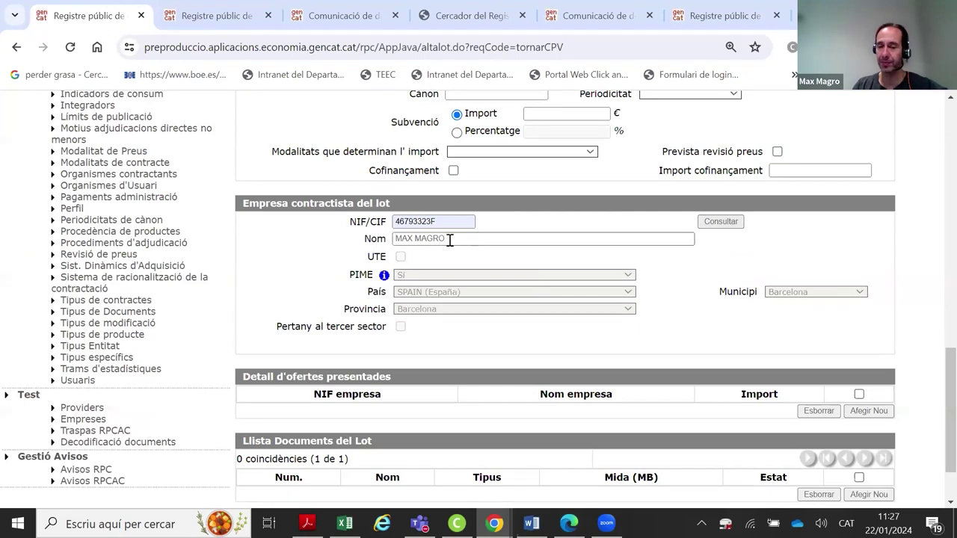
left_click_drag(445, 222, 398, 223)
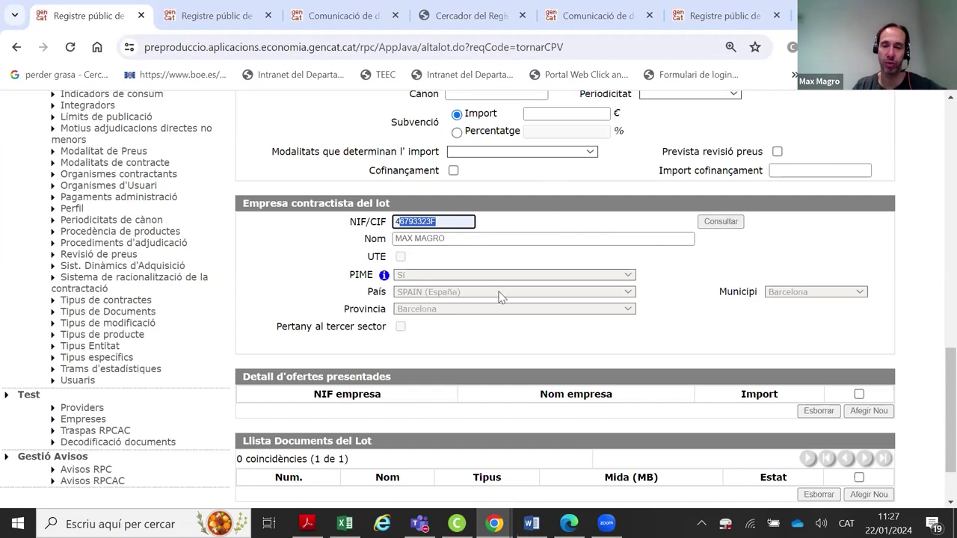
Consult the registry's contact e-mail and phone number in the Word document and return to the lot form in Chrome
left_click(716, 314)
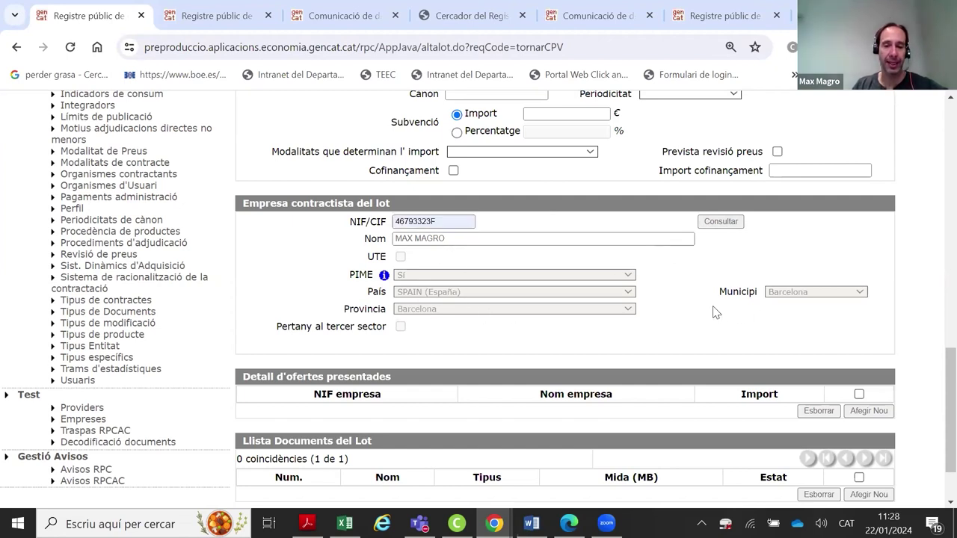
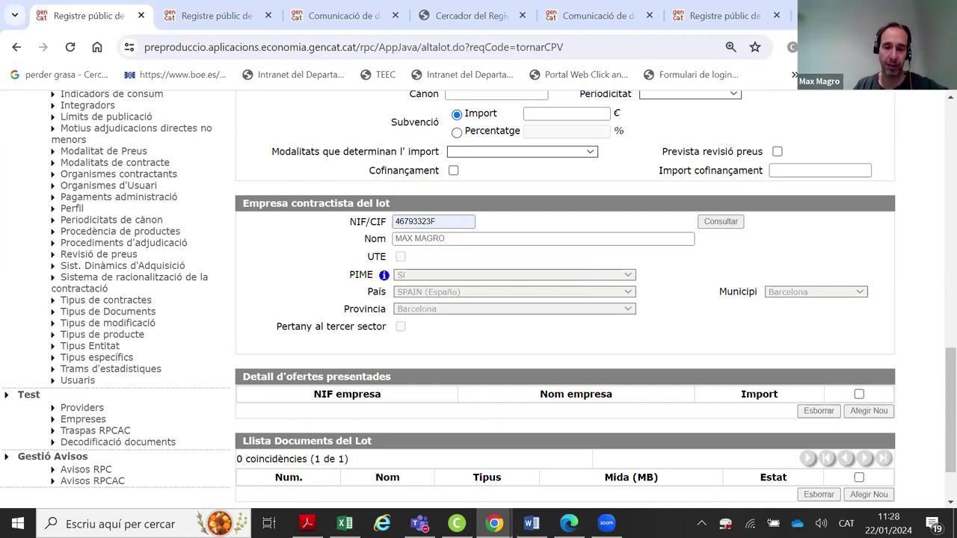
left_click(531, 524)
left_click(480, 237)
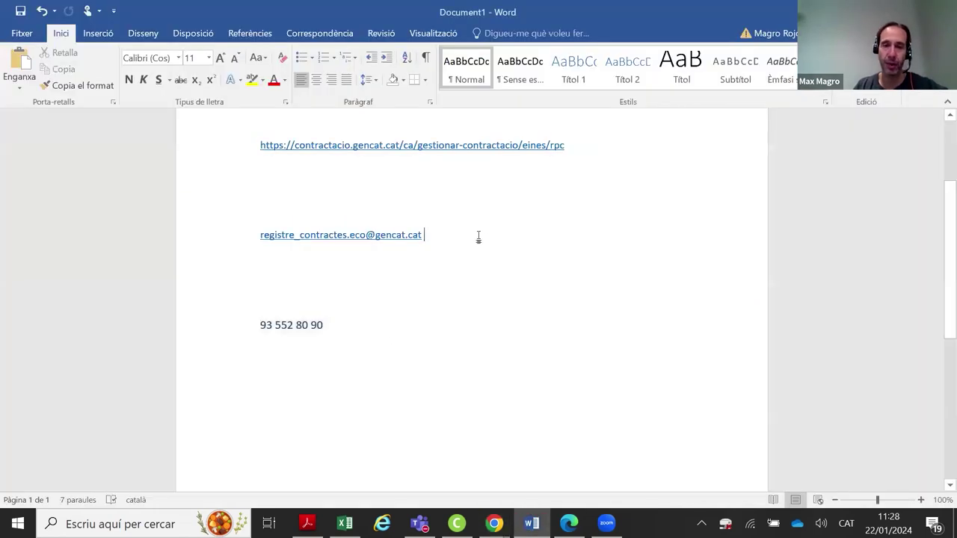
left_click(234, 240)
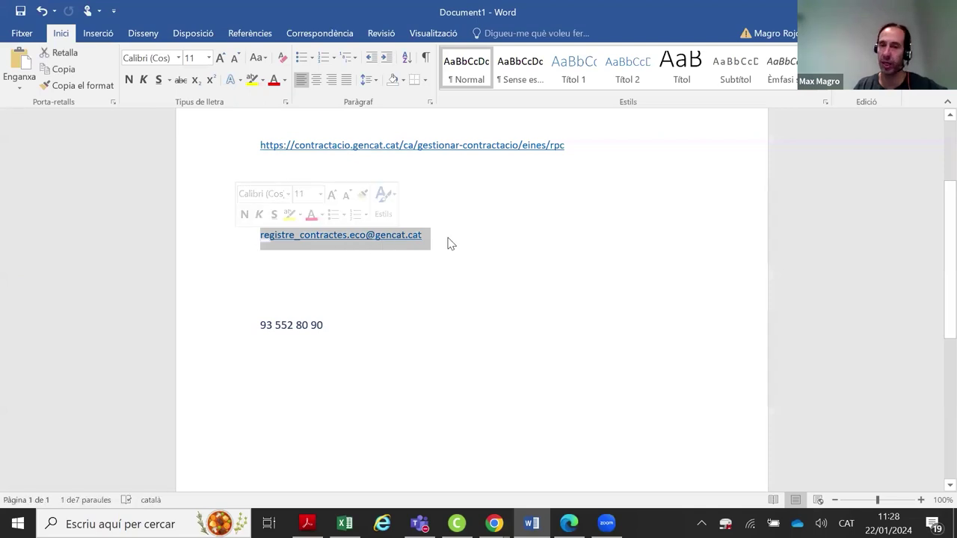
left_click(335, 329)
left_click_drag(335, 329, 231, 328)
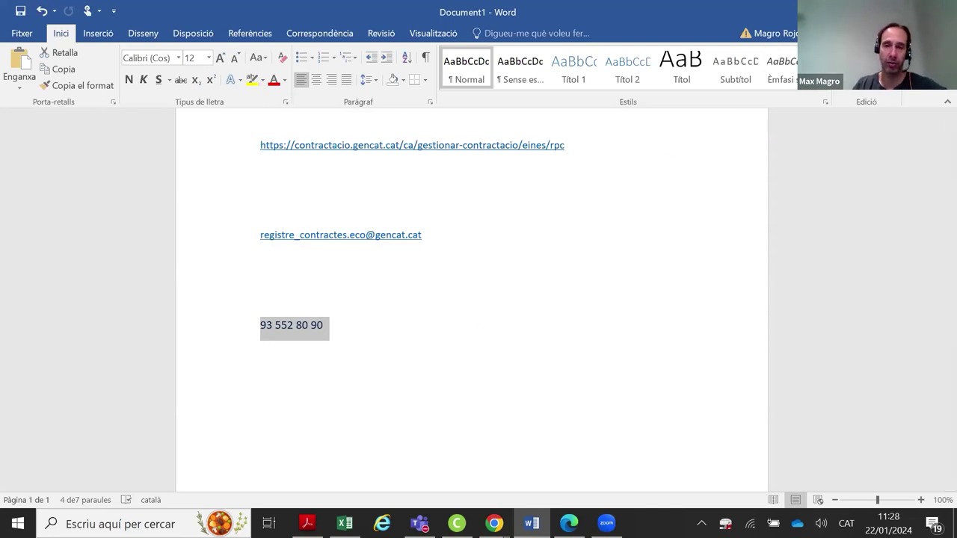
key("alt+Tab")
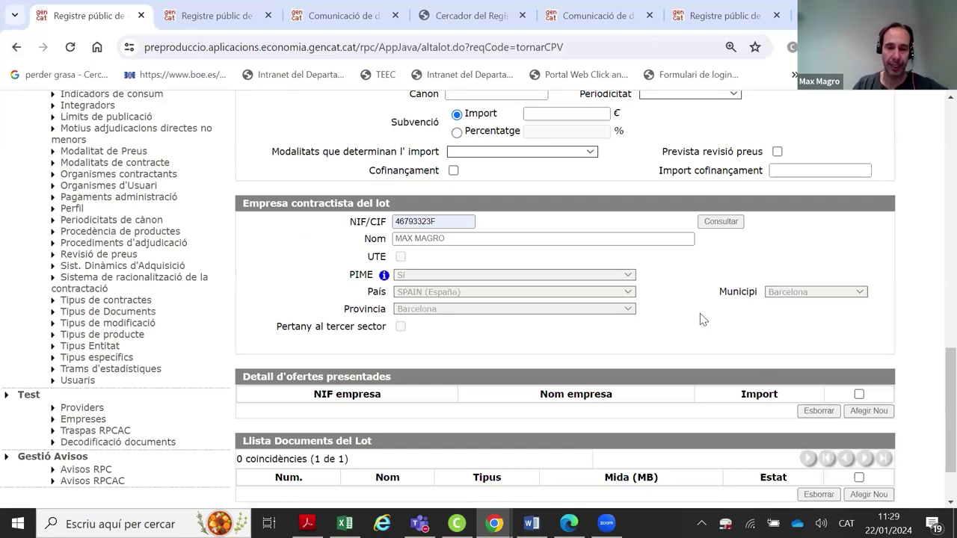
Set "S'ha comprat innovació?" to No and save the lot
scroll(699, 319, "down", 2)
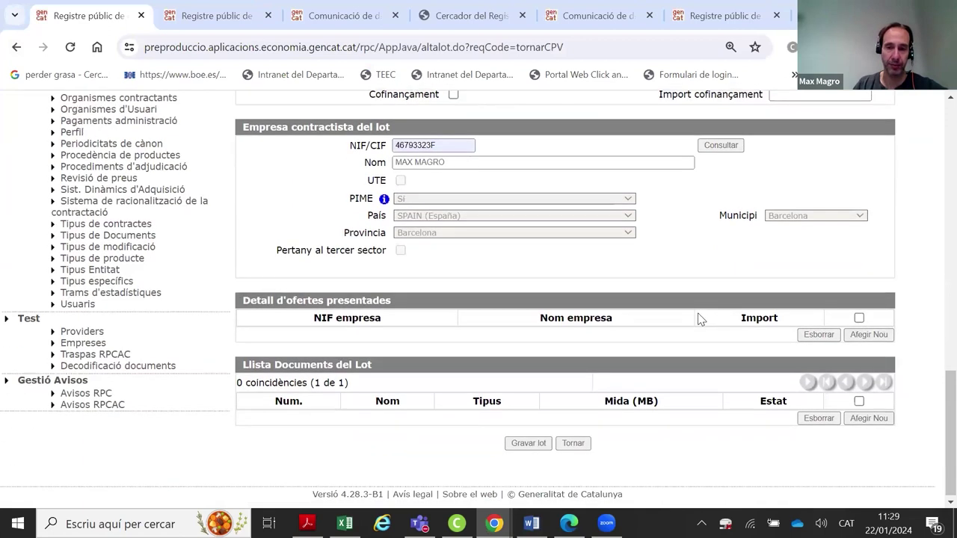
left_click(527, 440)
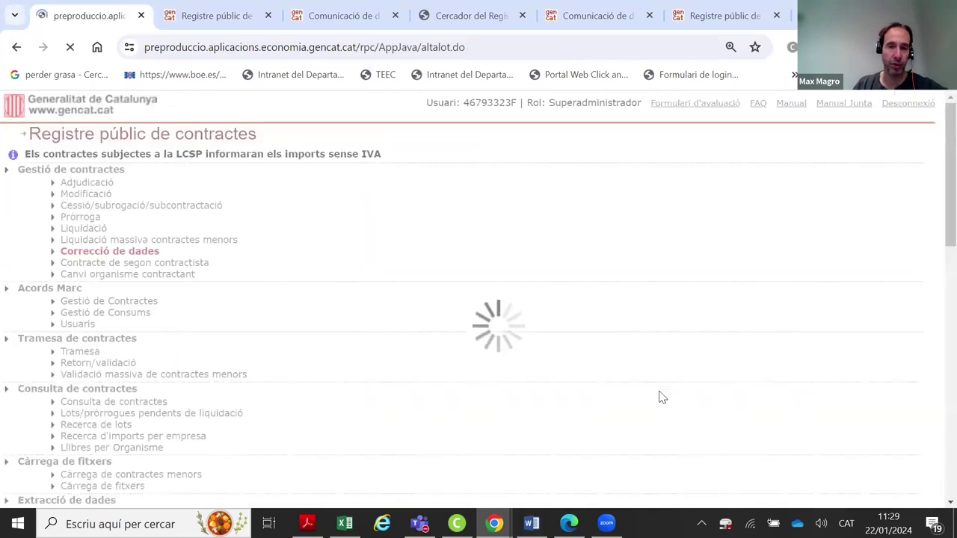
scroll(594, 376, "down", 5)
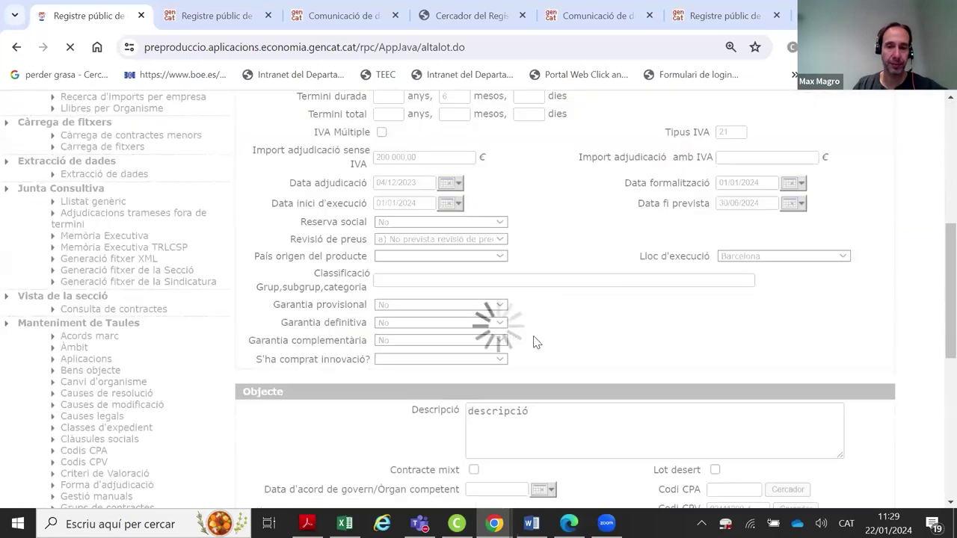
left_click(503, 360)
left_click(494, 387)
scroll(609, 340, "down", 2)
scroll(607, 340, "down", 6)
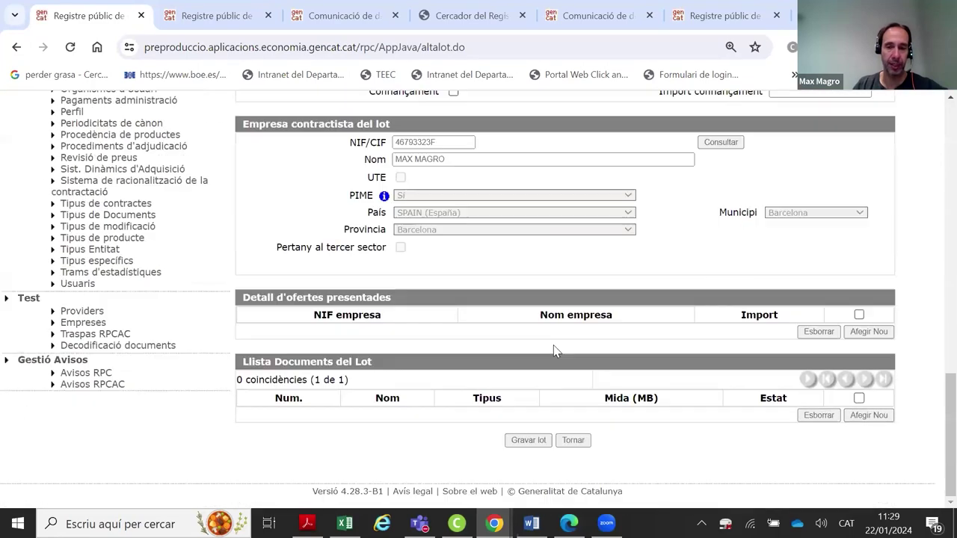
left_click(527, 441)
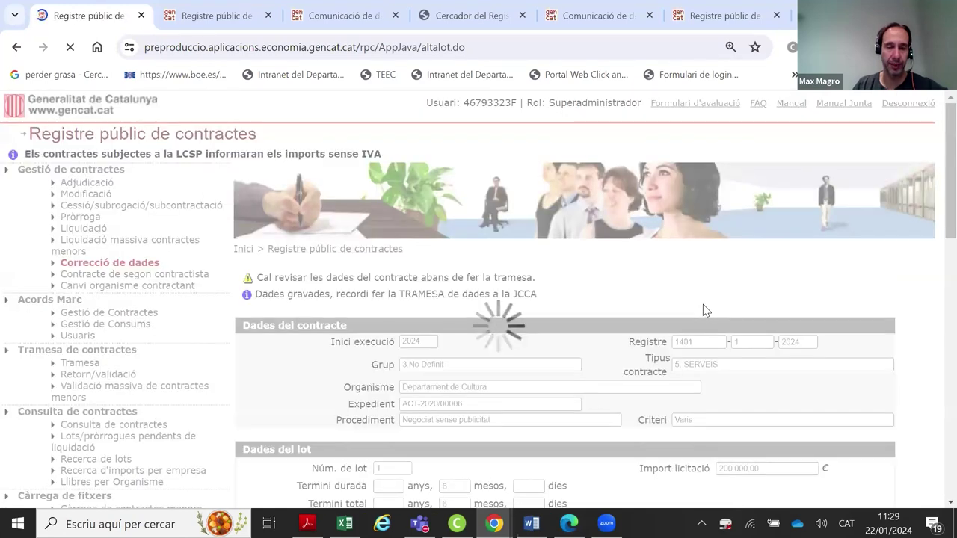
Review the saved lot's notices, contract data, terms, amounts, dates and contractor details
scroll(323, 245, "down", 1)
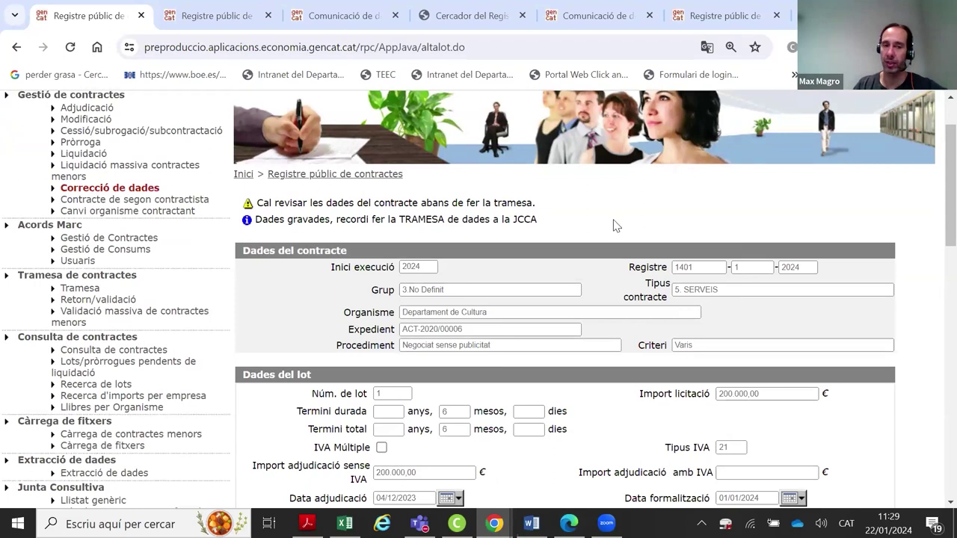
scroll(639, 239, "down", 1)
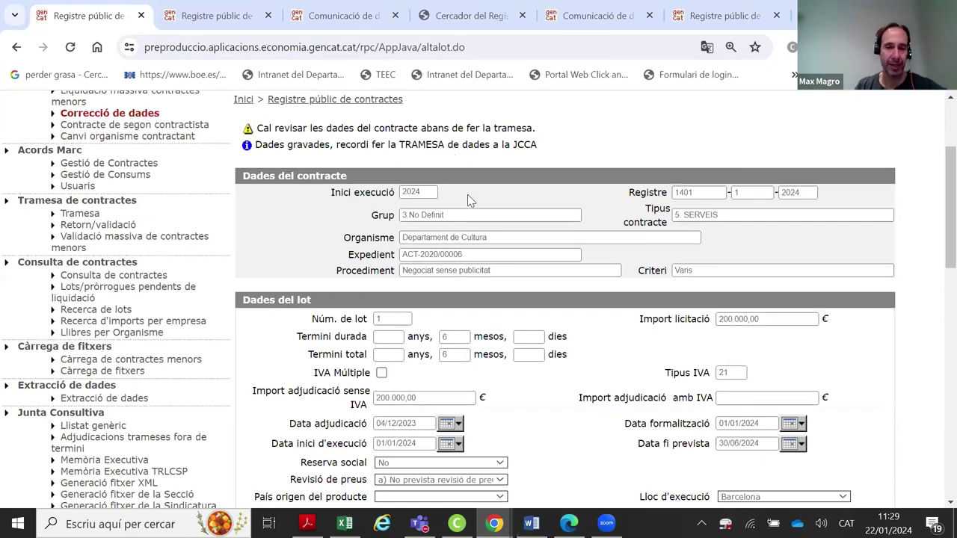
scroll(568, 205, "down", 2)
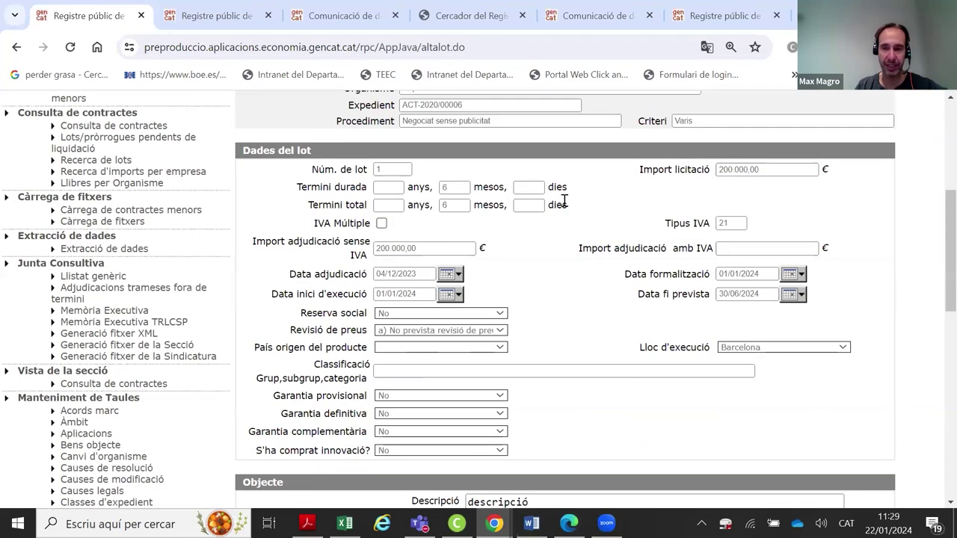
scroll(563, 201, "down", 9)
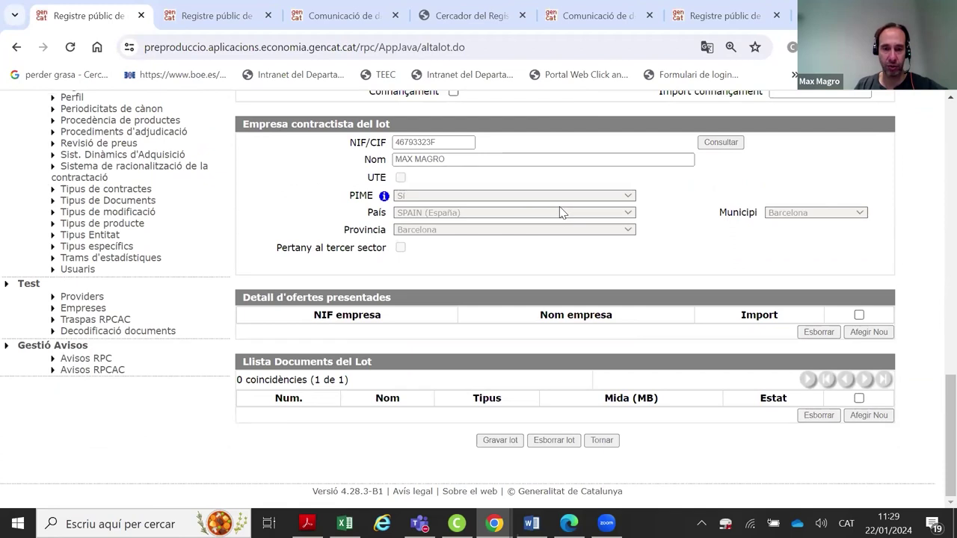
scroll(625, 338, "up", 10)
scroll(462, 249, "up", 1)
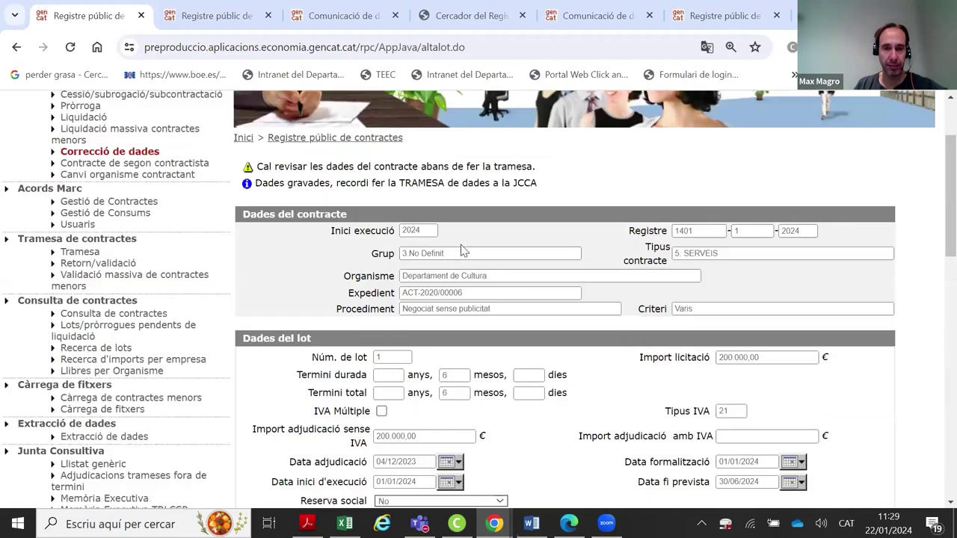
mouse_move(247, 168)
left_mouse_down()
mouse_move(528, 167)
mouse_move(231, 169)
mouse_move(252, 168)
left_mouse_up()
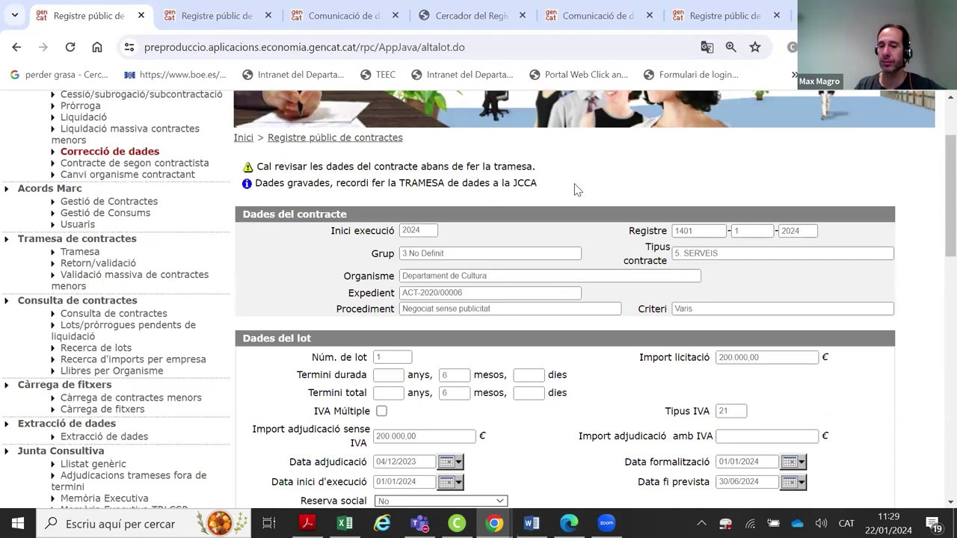
scroll(573, 187, "down", 5)
scroll(572, 192, "down", 15)
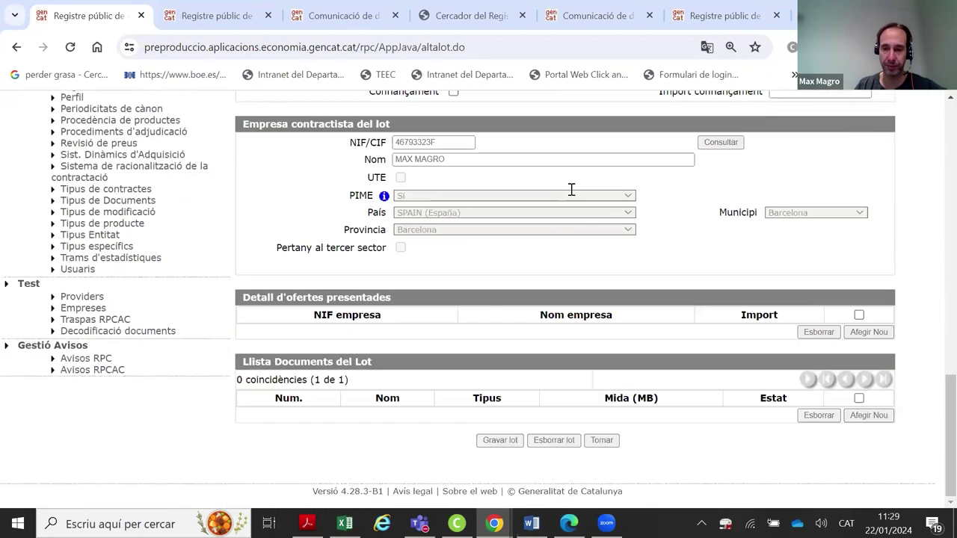
Leave the lot form for the contract's lot overview and open the contract data for modification
left_click(603, 441)
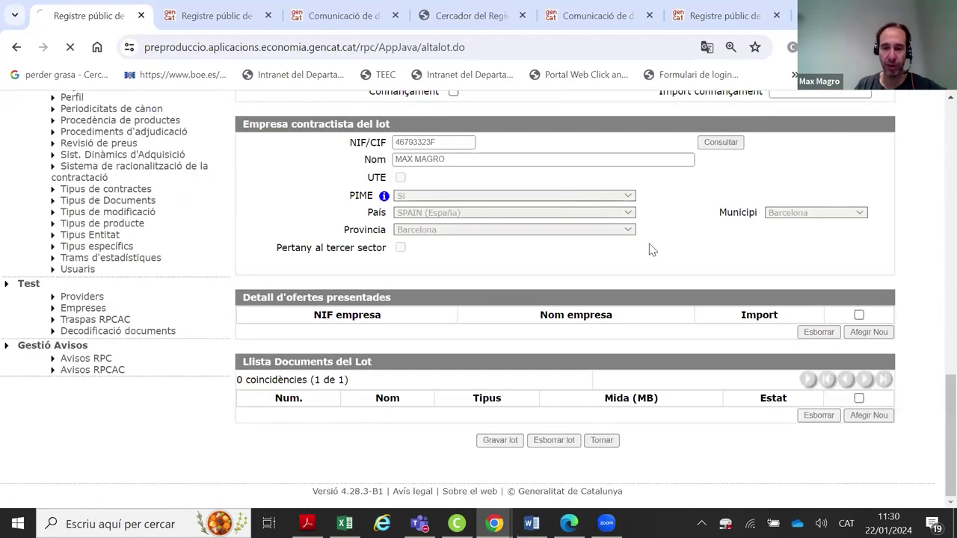
scroll(640, 245, "down", 3)
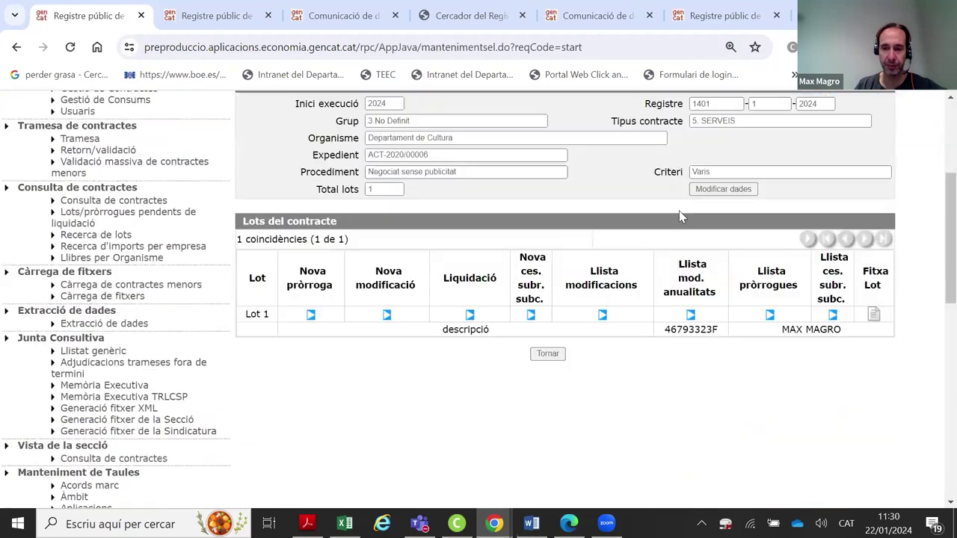
left_click(699, 190)
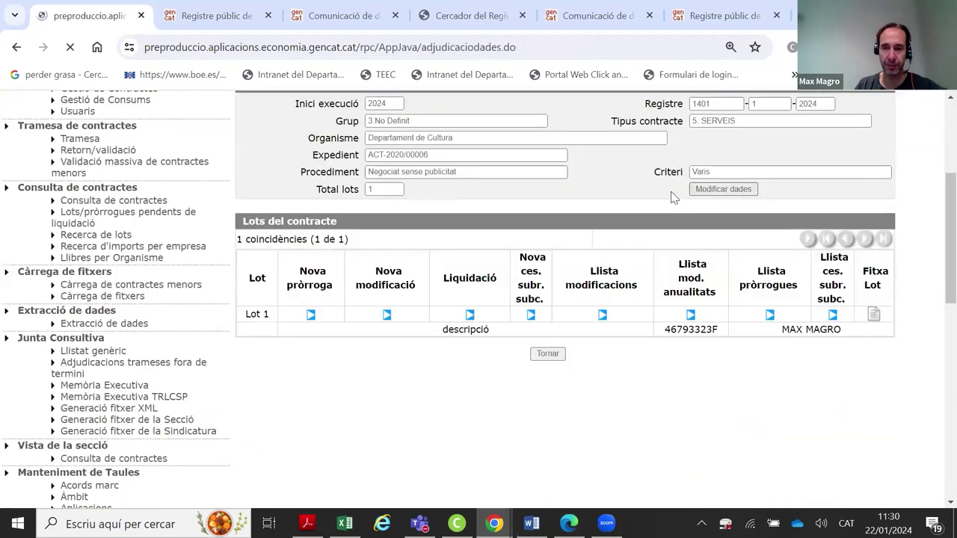
Examine the contract's general data, procedure and publication data, and the Lots del contracte list
scroll(662, 202, "down", 5)
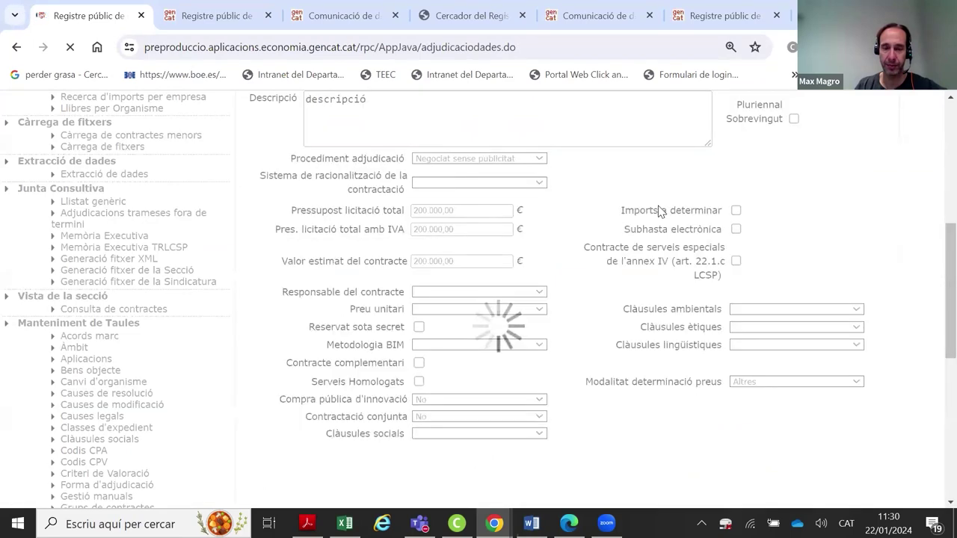
scroll(658, 205, "up", 1)
scroll(658, 206, "up", 3)
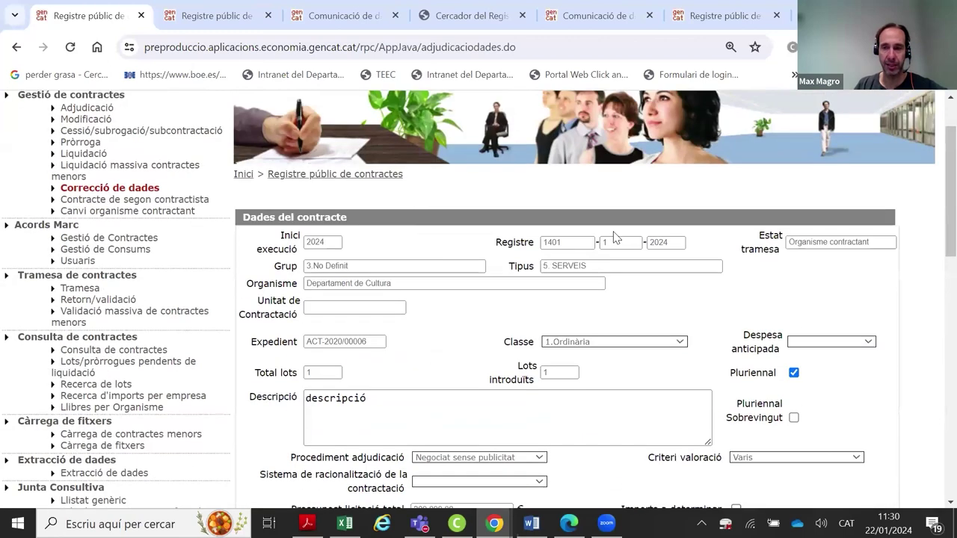
scroll(613, 236, "down", 15)
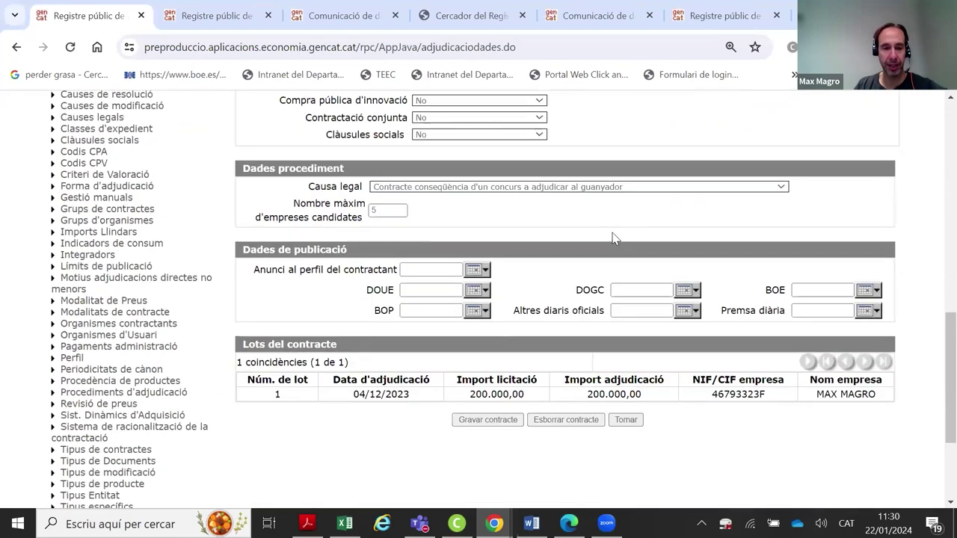
scroll(603, 248, "down", 1)
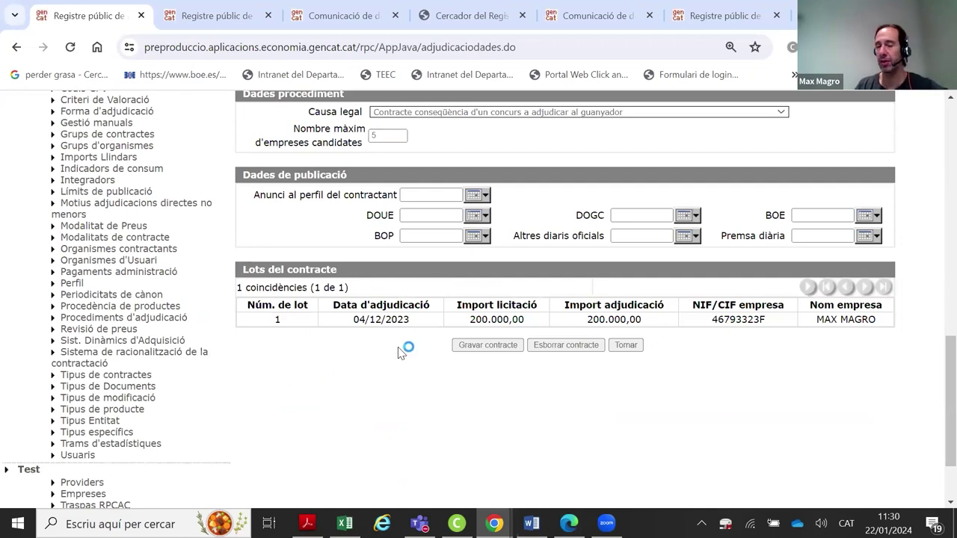
scroll(373, 329, "up", 6)
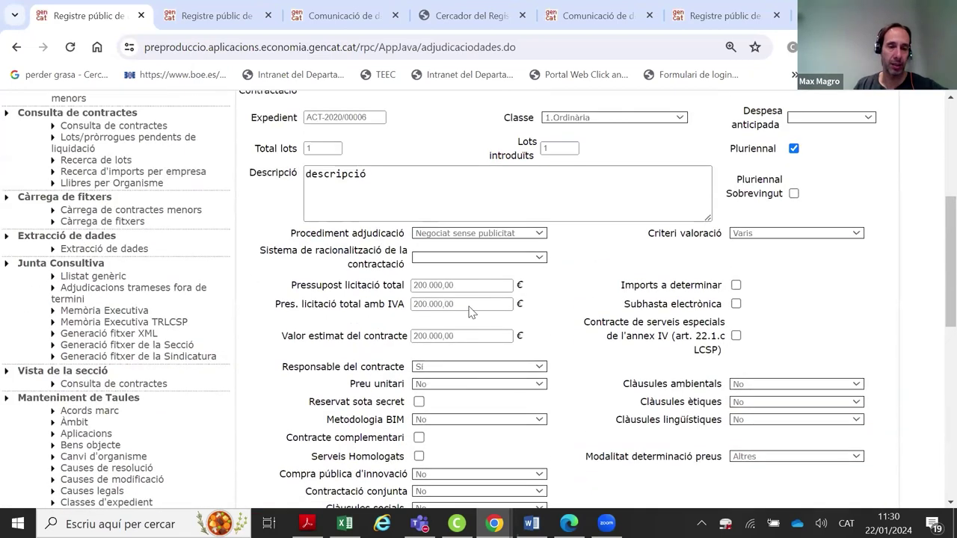
Check the contract's Estat tramesa and Registre fields and look over the rest of the contract form
scroll(212, 339, "up", 2)
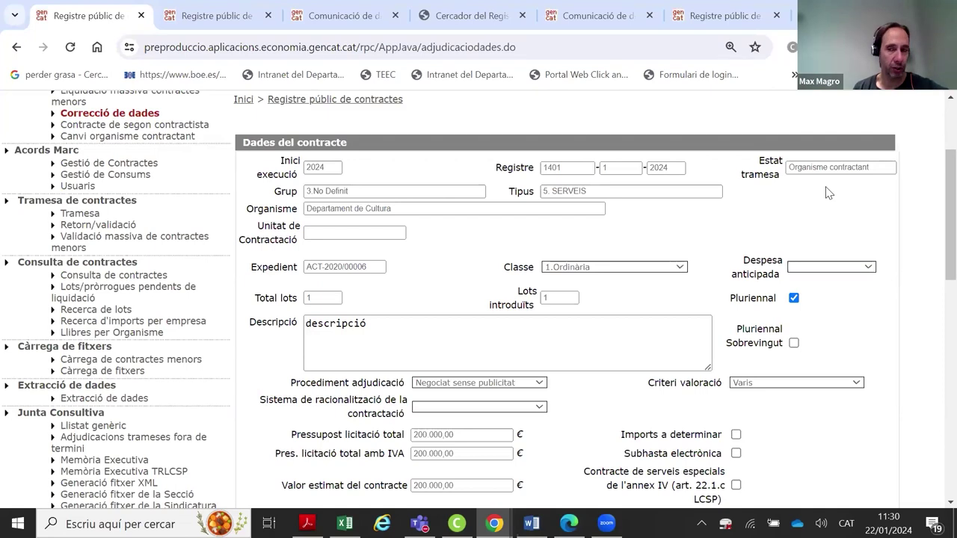
left_click_drag(871, 168, 778, 166)
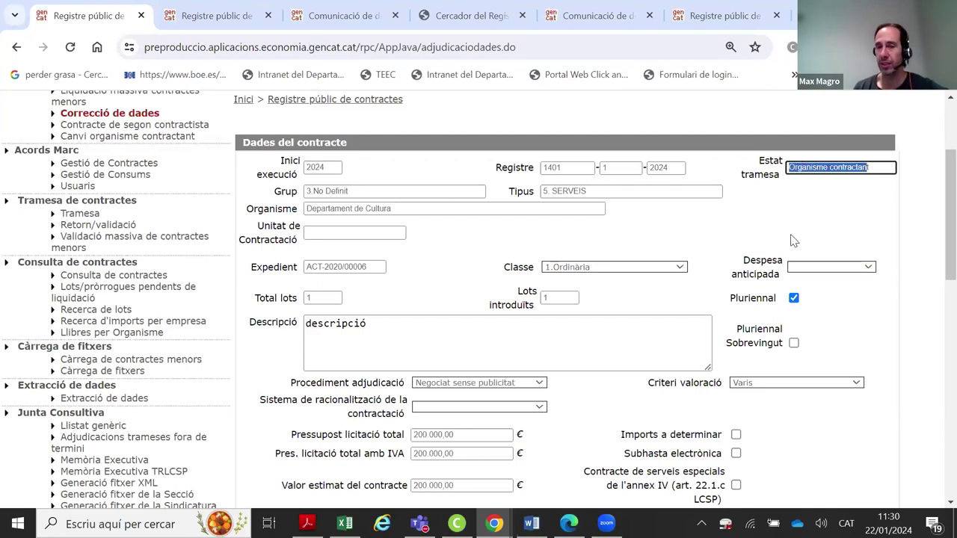
left_click_drag(893, 167, 778, 173)
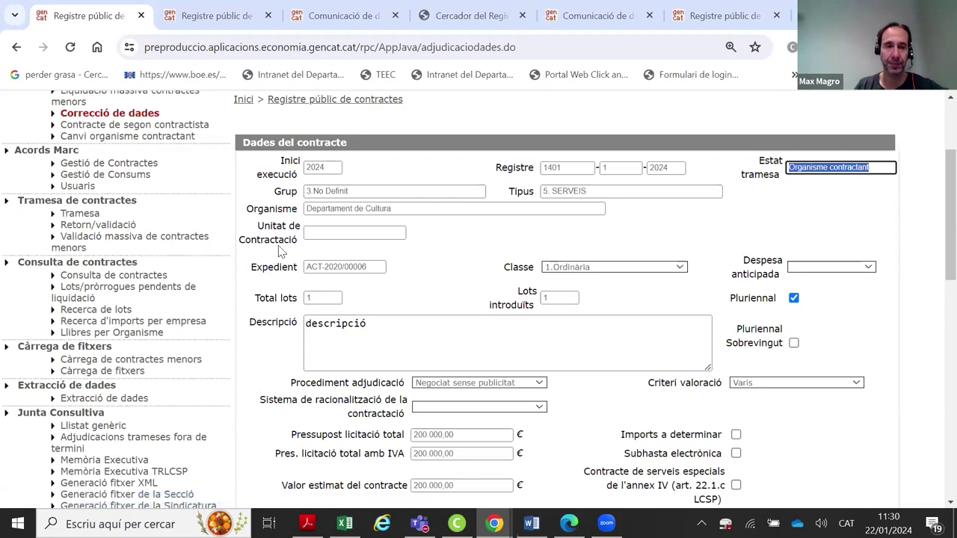
scroll(280, 249, "down", 2)
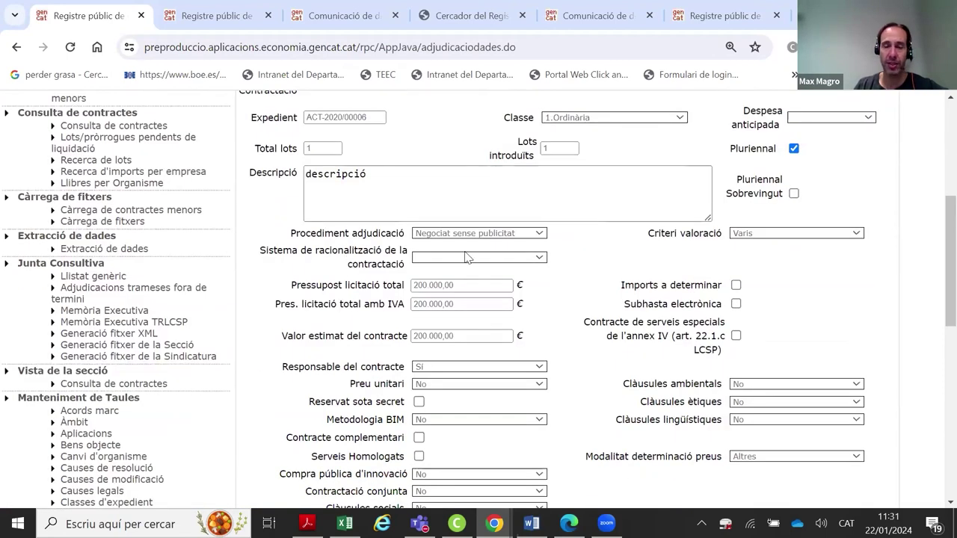
scroll(433, 291, "up", 2)
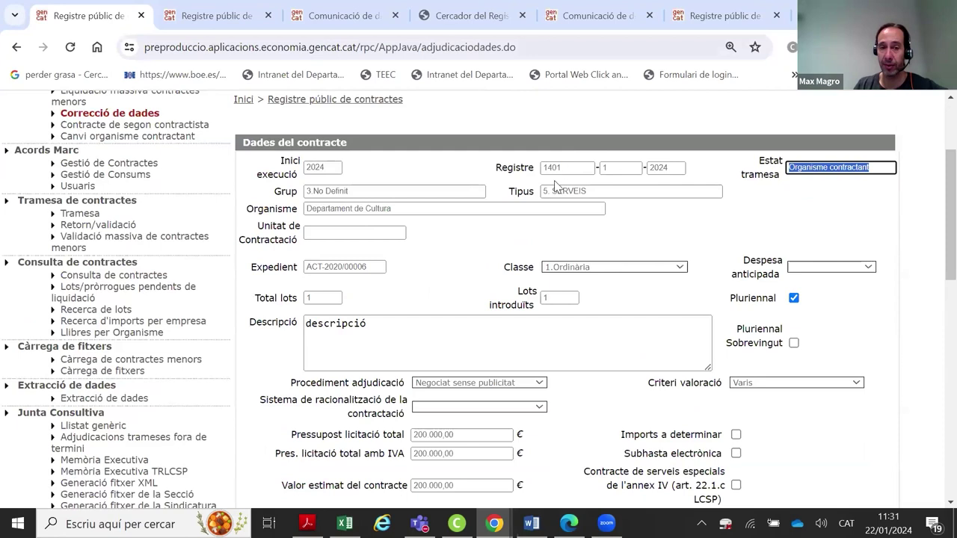
scroll(541, 199, "down", 10)
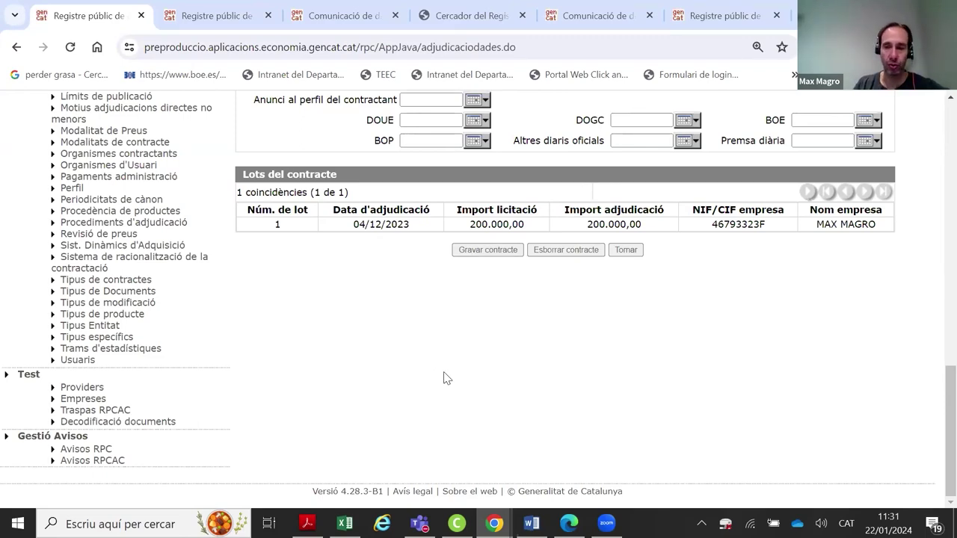
scroll(440, 380, "up", 15)
scroll(440, 383, "down", 15)
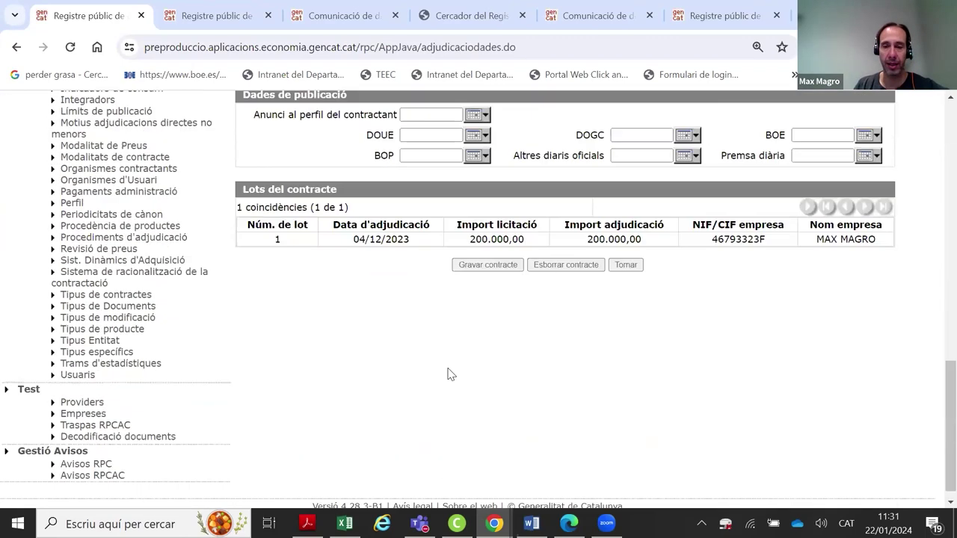
scroll(404, 284, "up", 15)
scroll(337, 270, "up", 1)
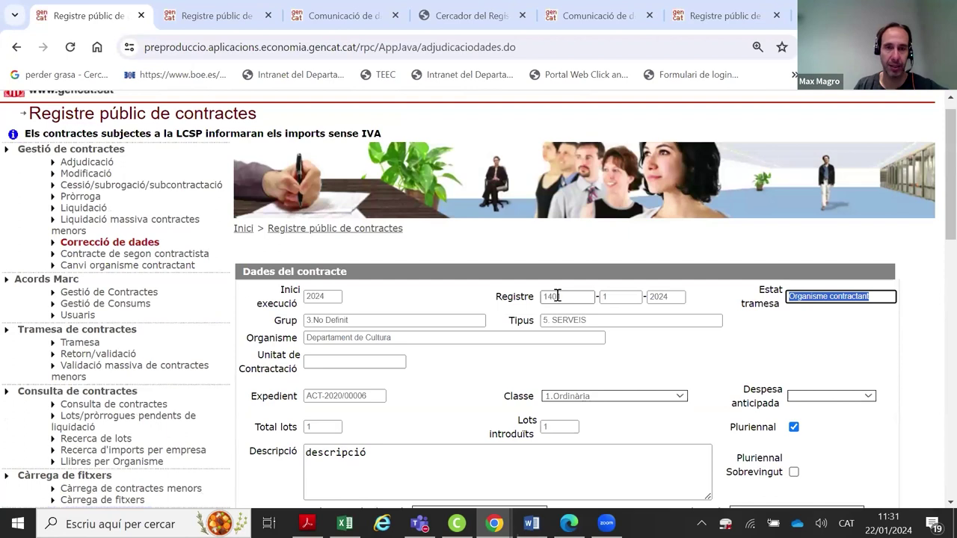
Search the Tramesa section for contracts pending submission by contracting body 1401 for contract year 2024
left_click(228, 21)
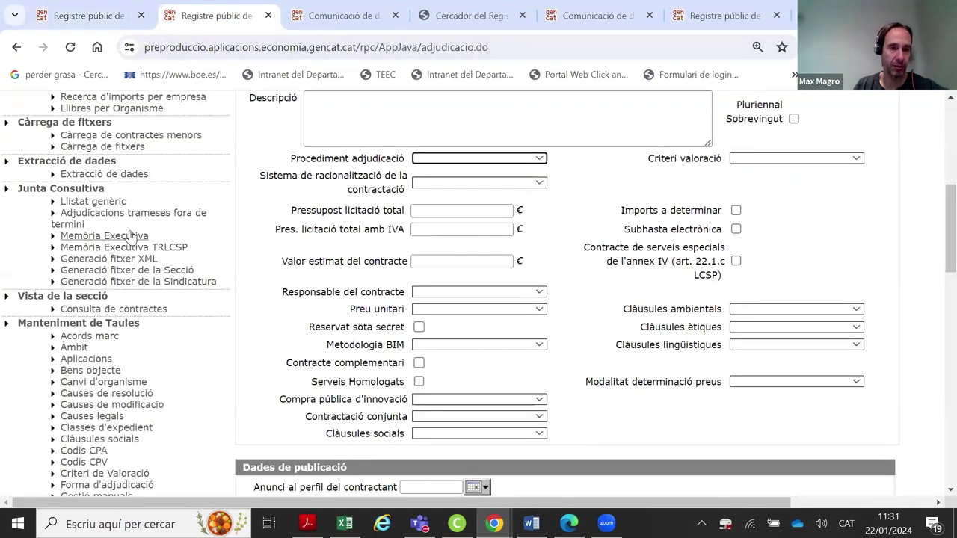
scroll(131, 236, "up", 5)
left_click(86, 288)
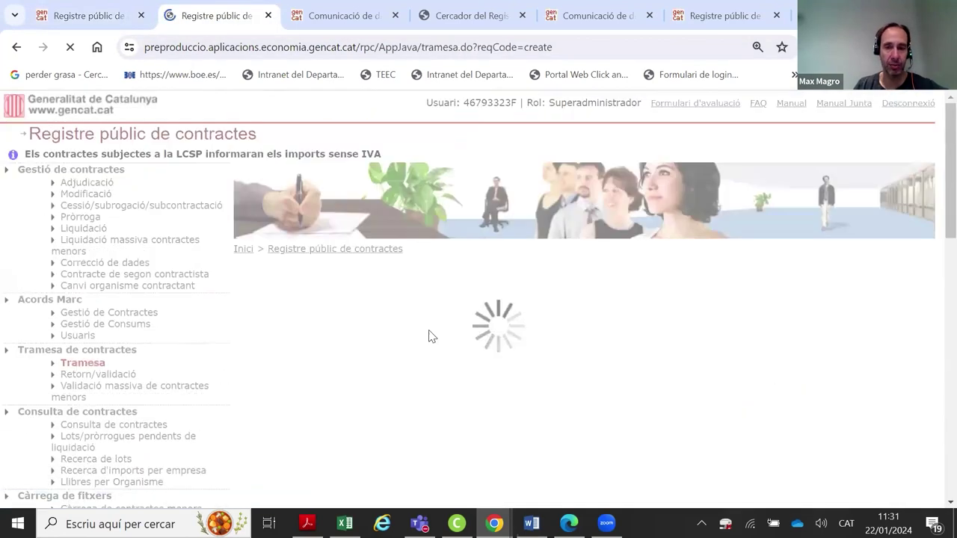
left_click(123, 21)
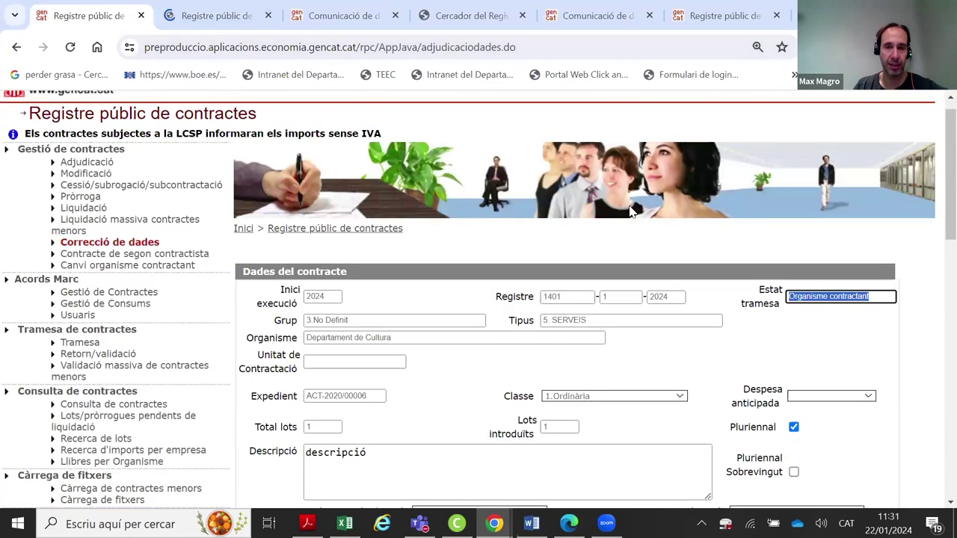
left_click(212, 25)
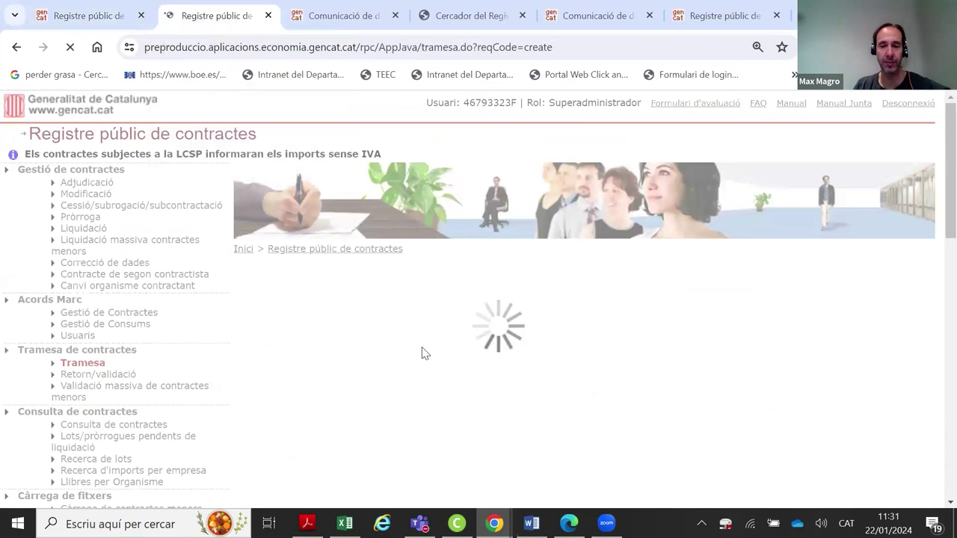
left_click(445, 321)
type("1401")
left_click(422, 353)
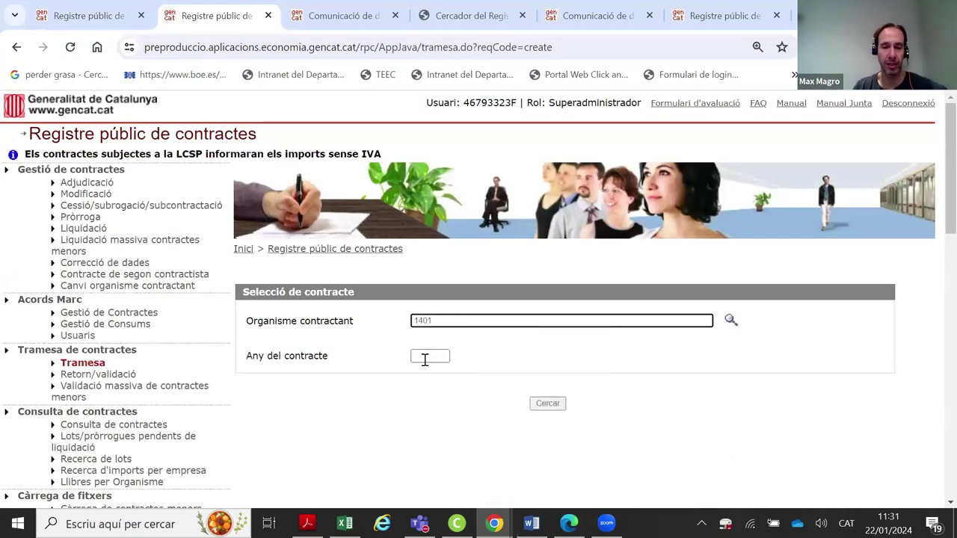
type("2024")
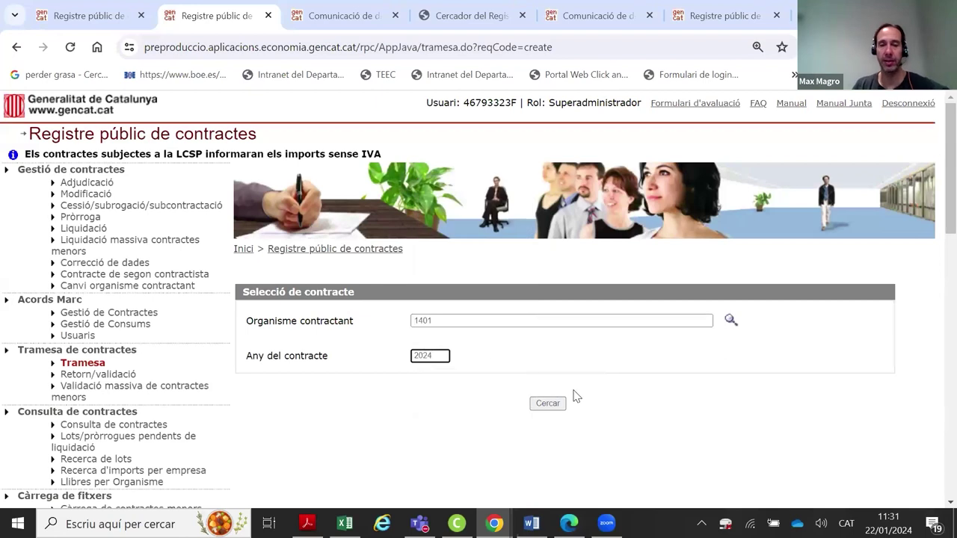
left_click(548, 404)
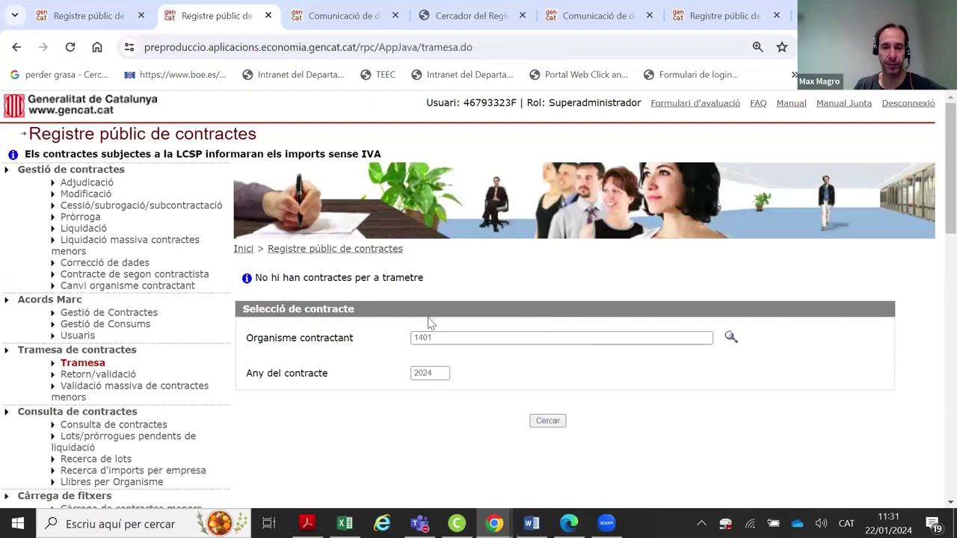
scroll(337, 276, "down", 1)
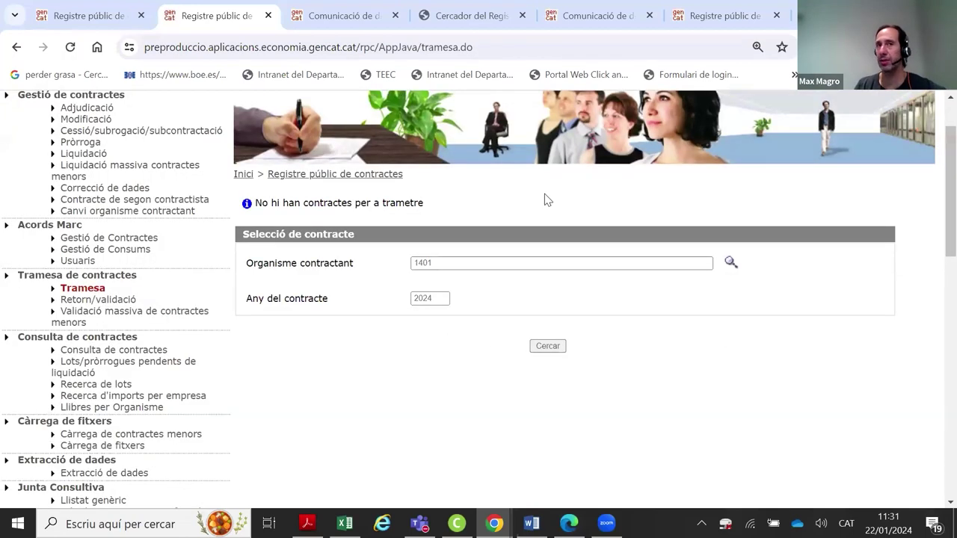
Return to contract ACT-2020/00006, go back to its lot overview and reopen the contract data for modification
key("ctrl+shift+Tab")
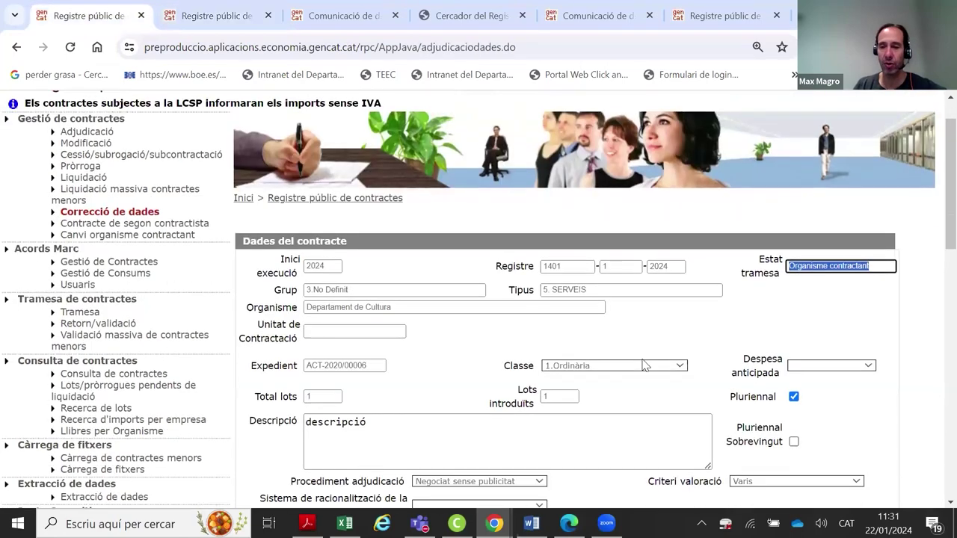
scroll(645, 365, "down", 10)
left_click(627, 252)
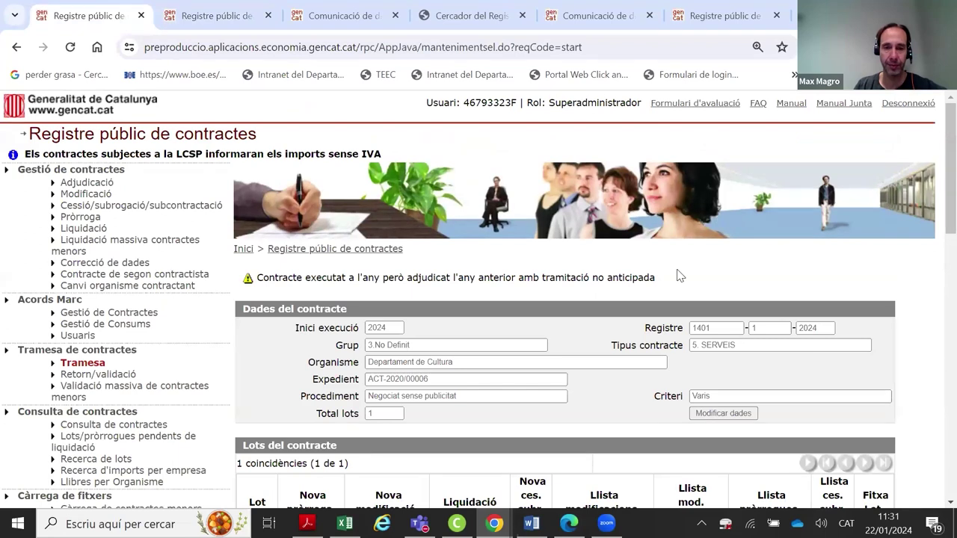
scroll(680, 277, "down", 2)
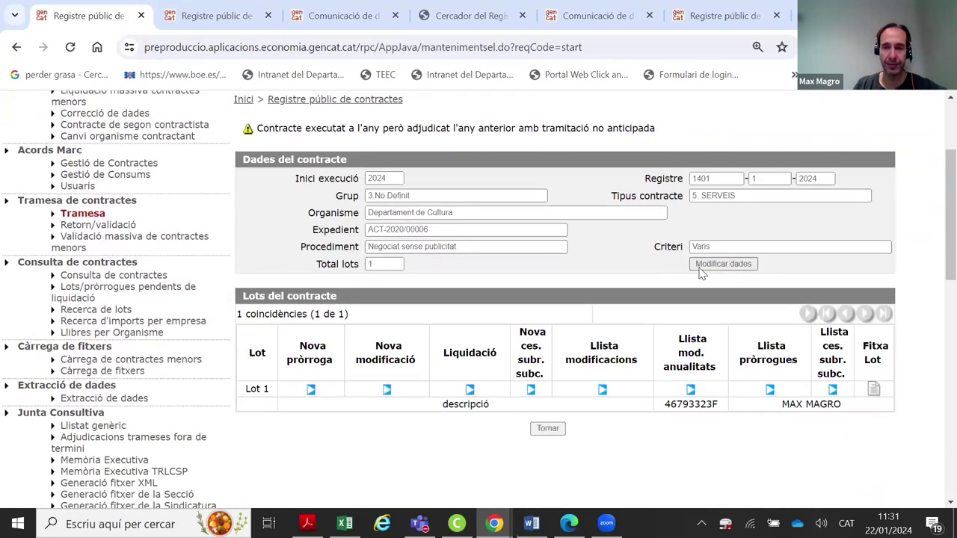
left_click(701, 268)
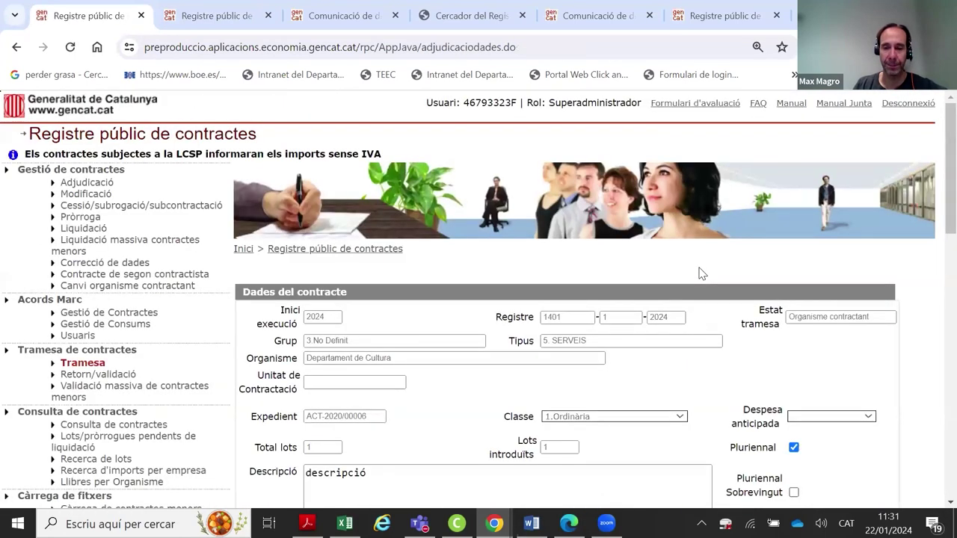
Review the contract's identification data, award procedure, budget amounts and clause fields
scroll(701, 274, "down", 3)
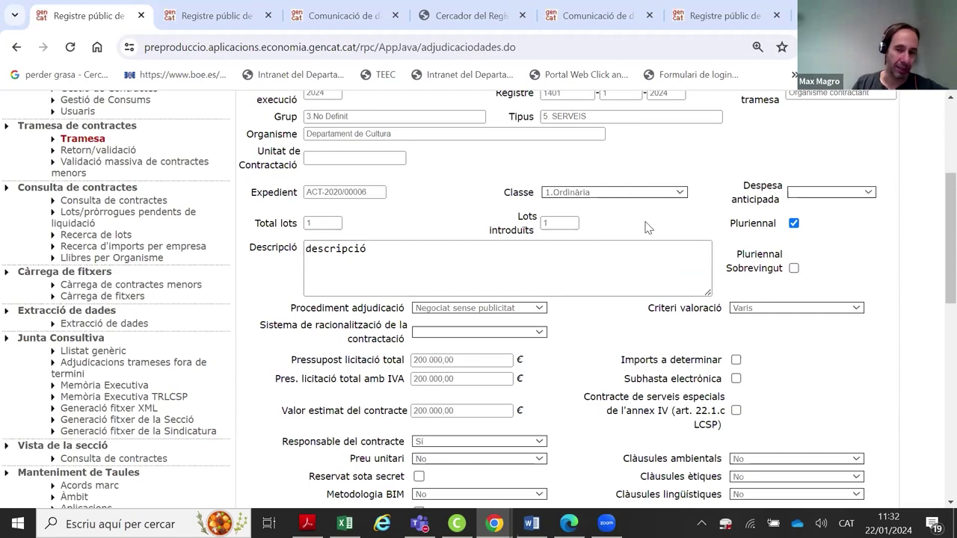
scroll(647, 227, "down", 2)
scroll(645, 226, "up", 2)
scroll(653, 230, "up", 1)
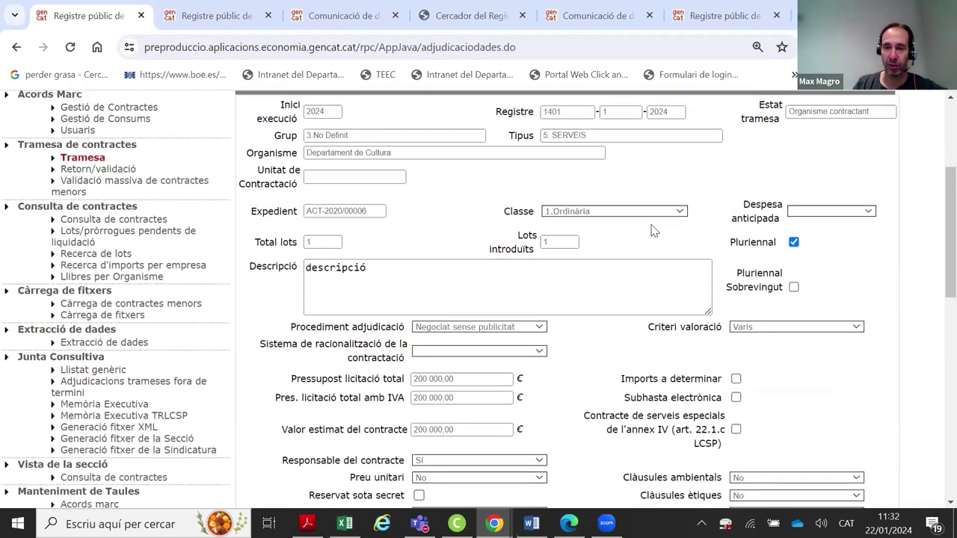
scroll(651, 230, "up", 3)
scroll(655, 232, "down", 2)
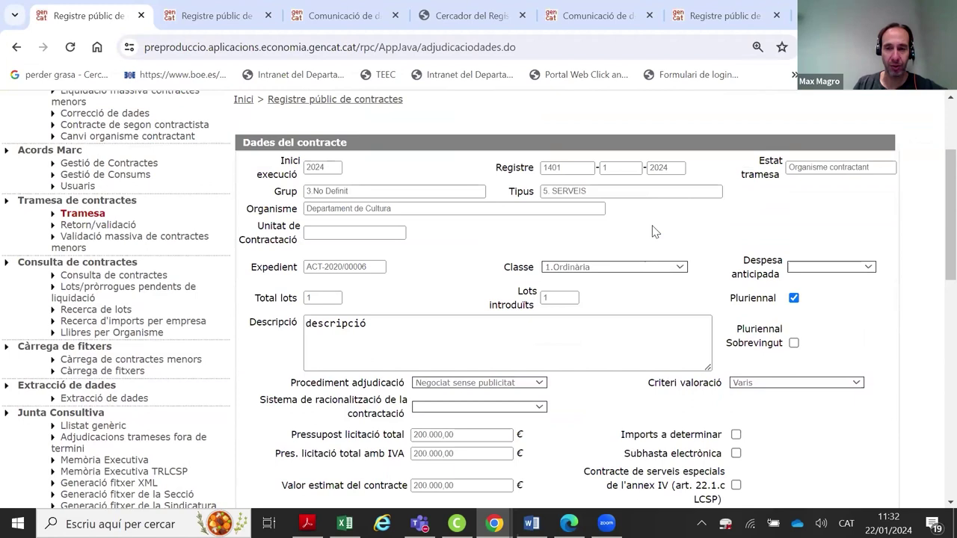
scroll(651, 234, "down", 2)
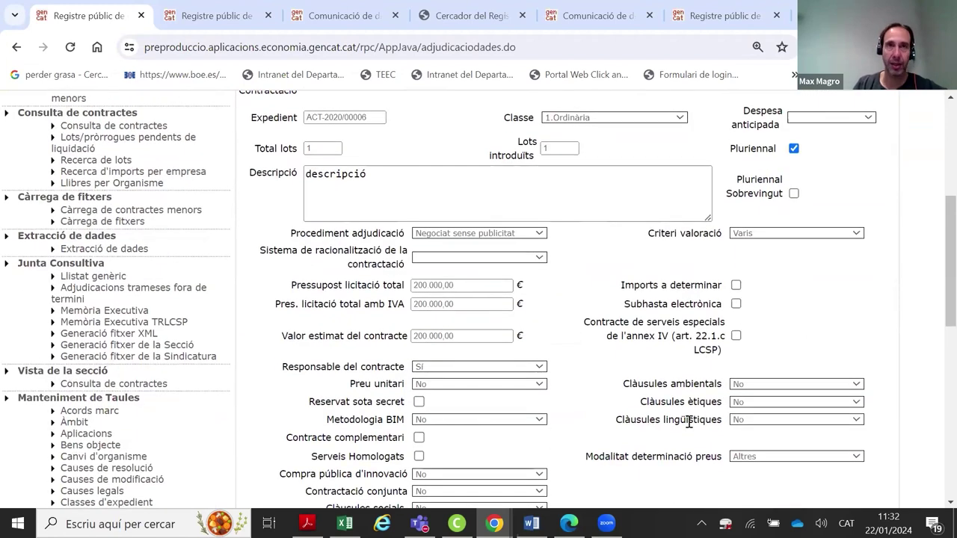
Switch to the Word document and highlight the registry's contact e-mail address and phone number in turn
mouse_move(532, 523)
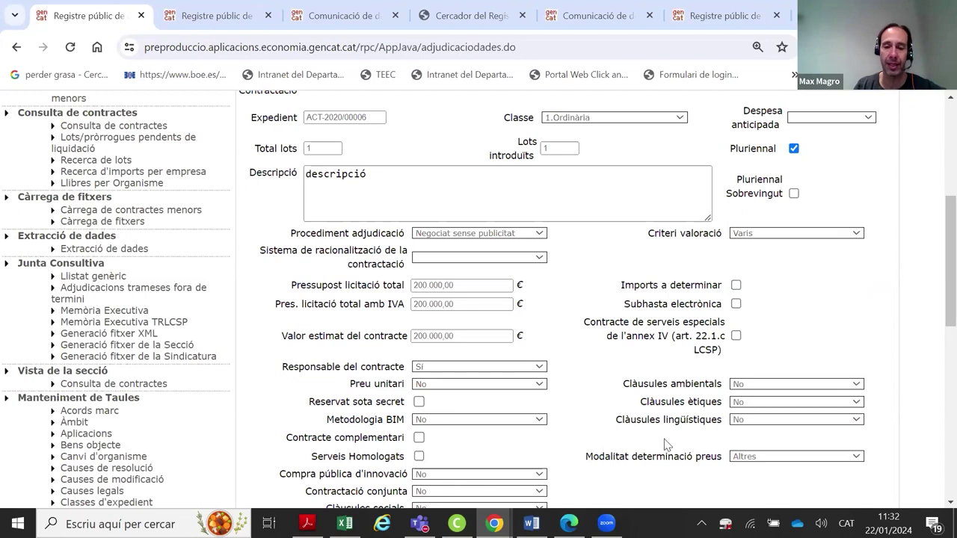
left_click(532, 523)
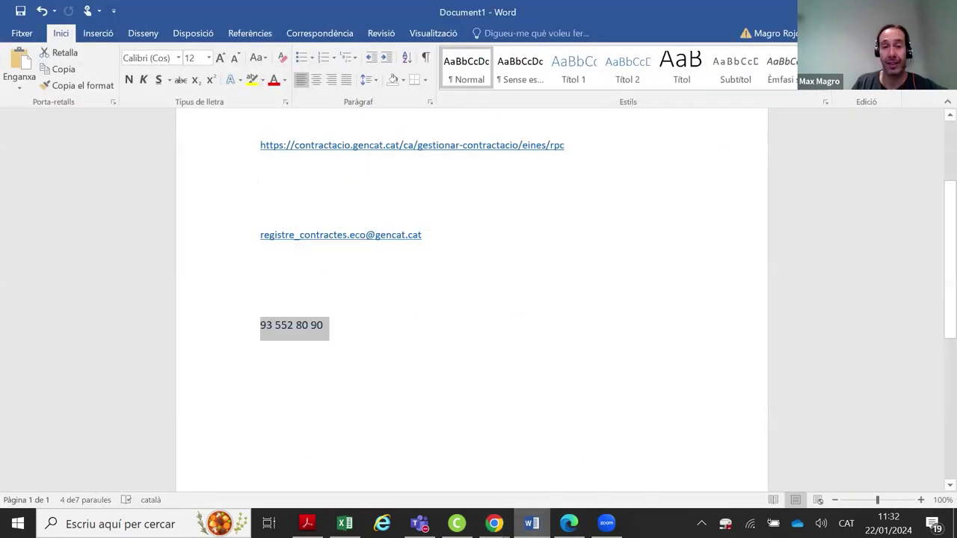
left_click(441, 288)
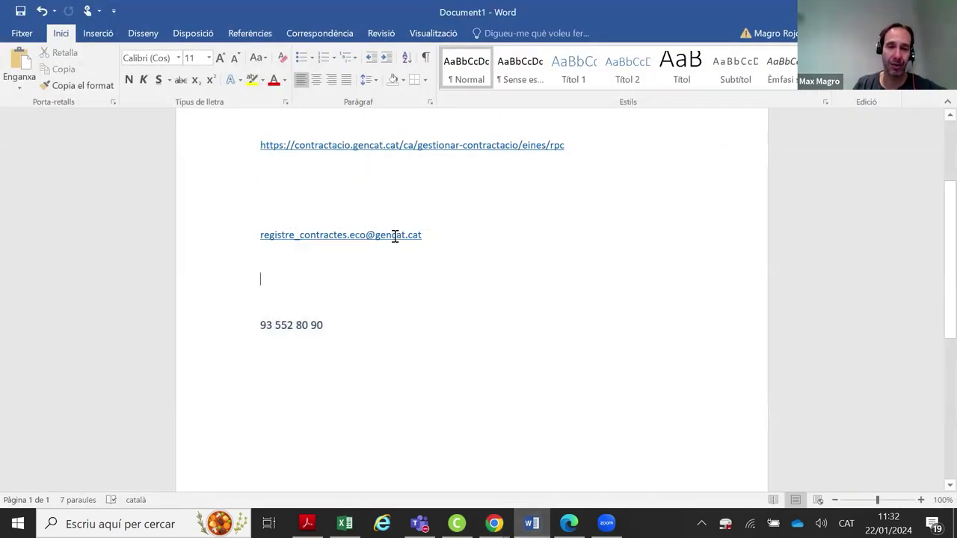
left_click(212, 237)
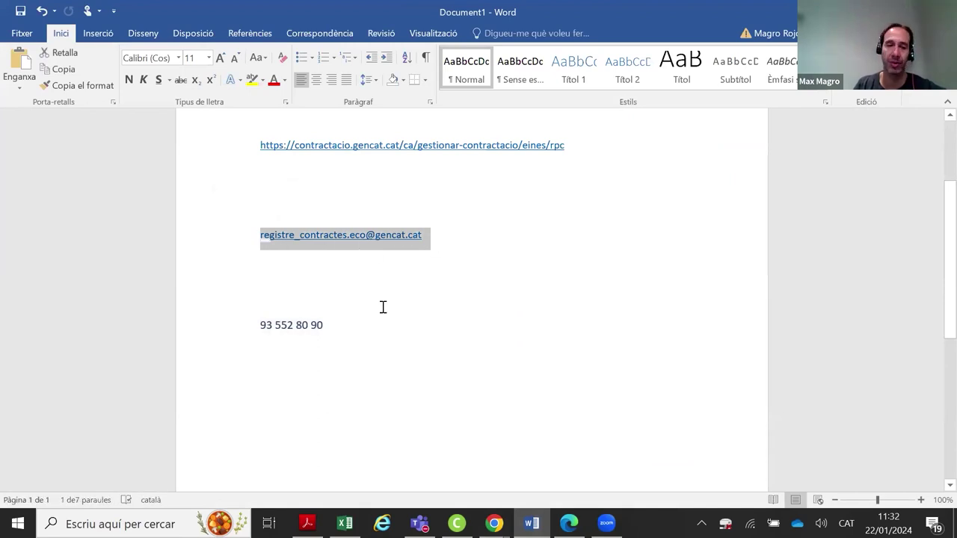
left_click_drag(348, 327, 258, 326)
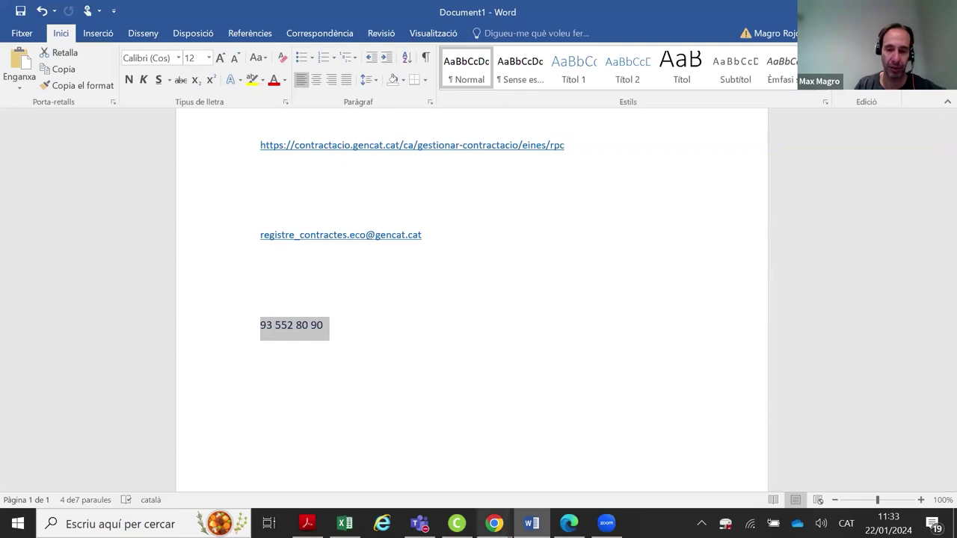
Switch back to the contract form in Chrome and highlight the Pluriennal field label
left_click(494, 523)
left_click(462, 474)
scroll(692, 270, "up", 1)
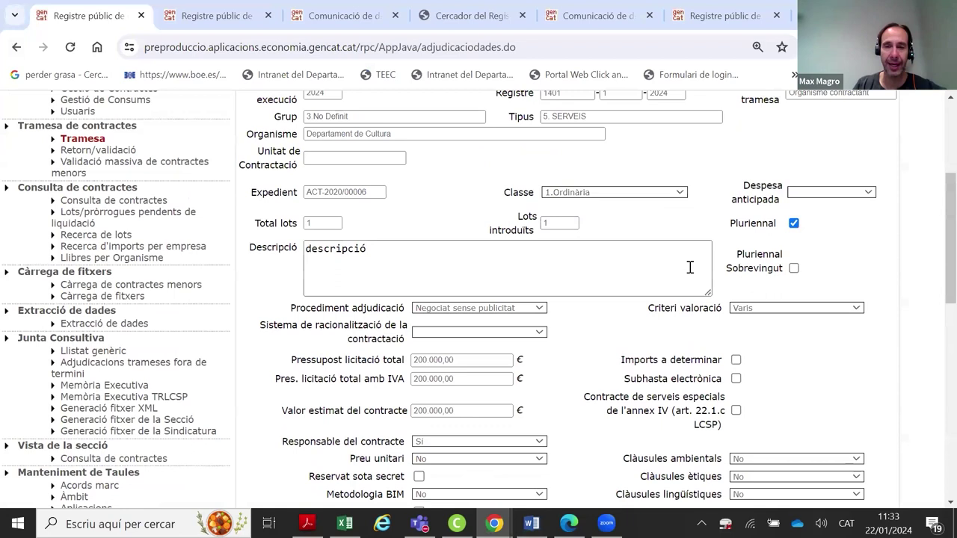
left_click_drag(730, 222, 795, 221)
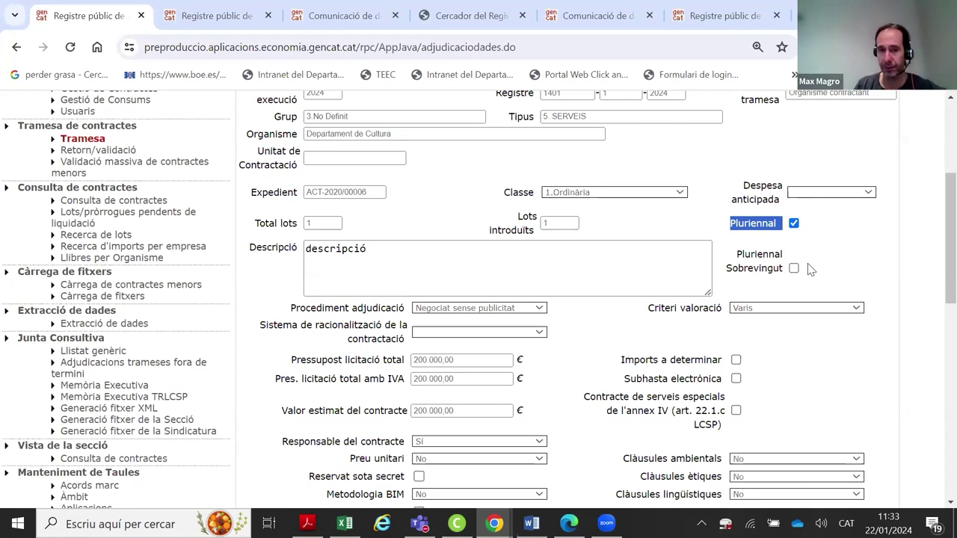
Open lot 1 from the contract's lot list and check its Data inici d'execució and Data fi prevista fields
scroll(811, 269, "down", 7)
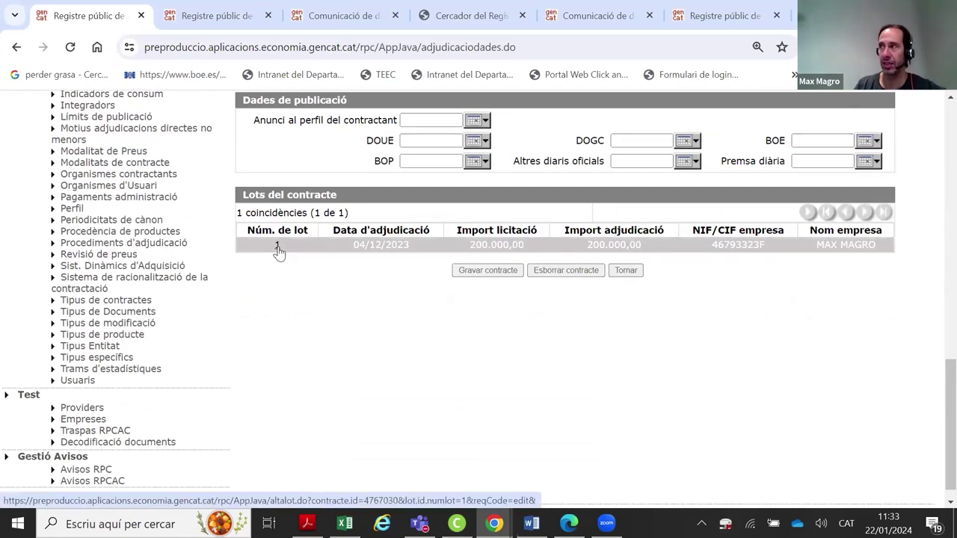
left_click(277, 249)
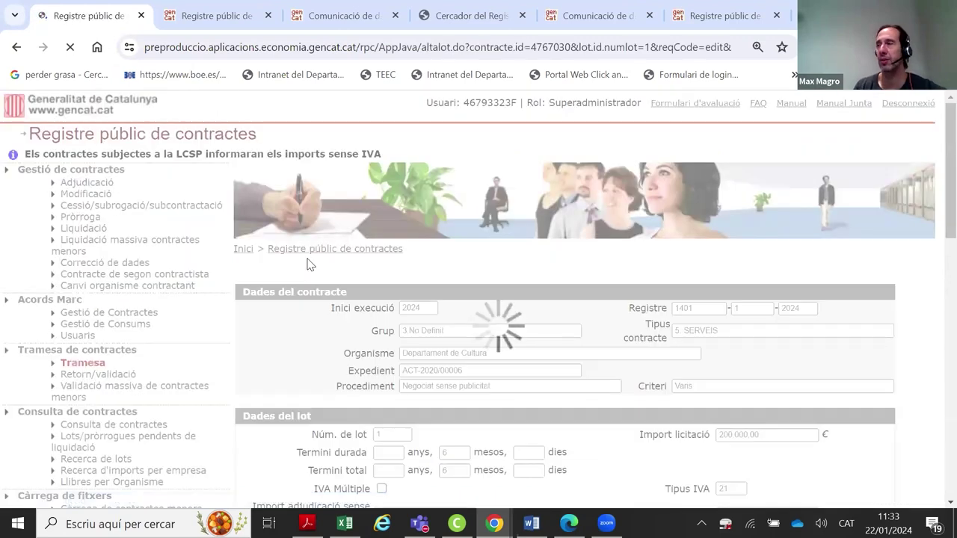
scroll(305, 267, "down", 3)
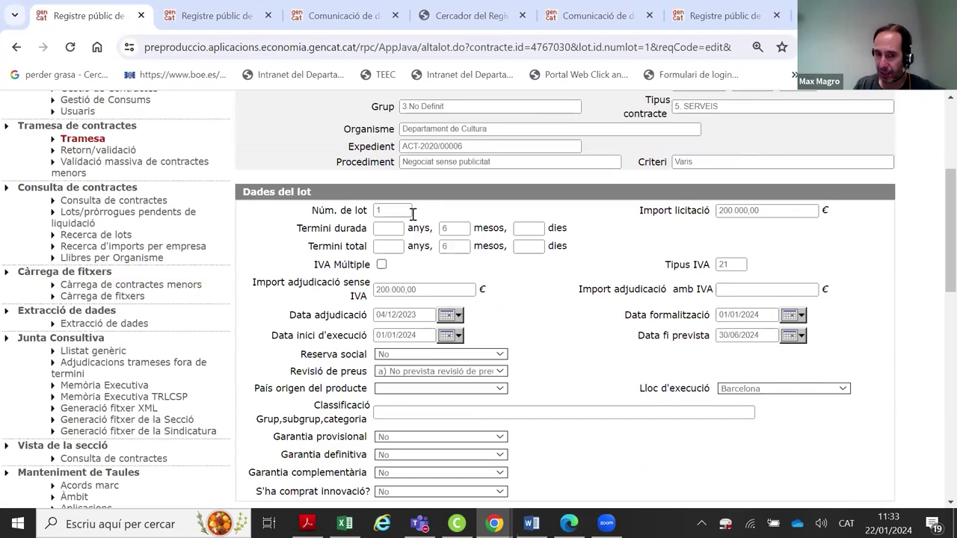
left_click_drag(416, 334, 377, 335)
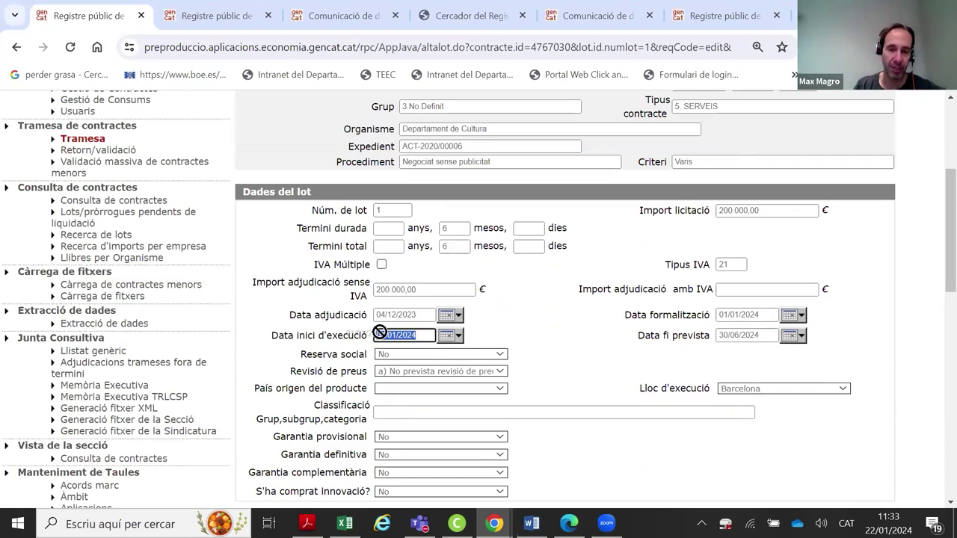
scroll(387, 314, "down", 2)
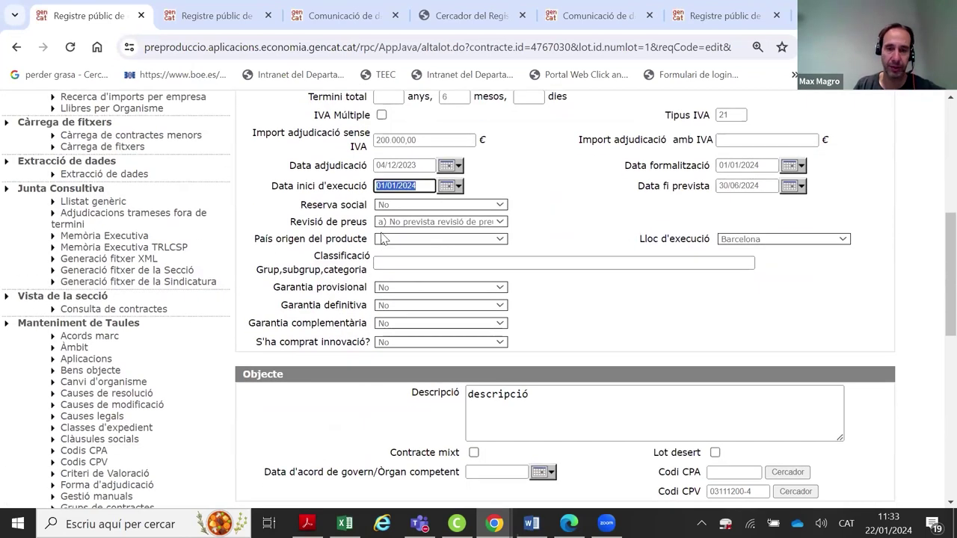
scroll(765, 189, "up", 1)
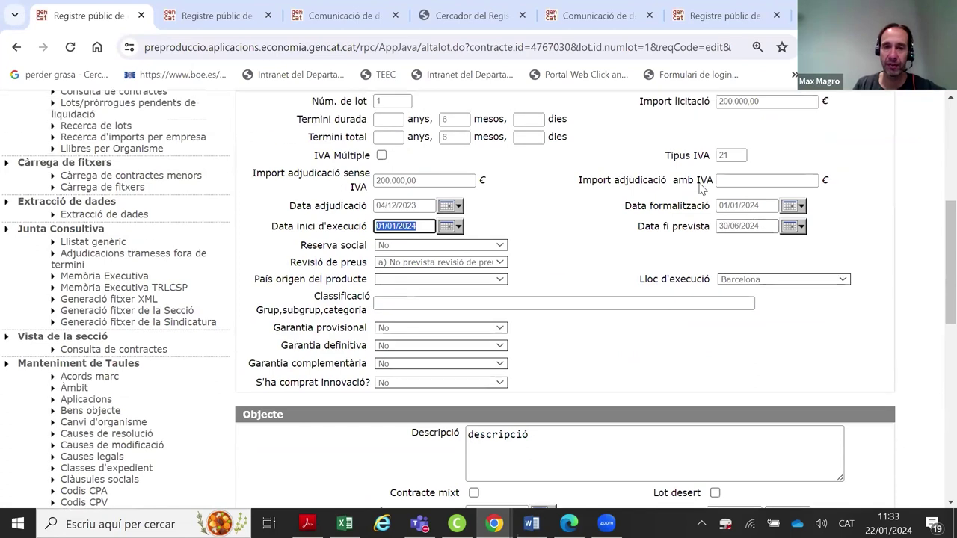
left_click_drag(766, 262, 718, 261)
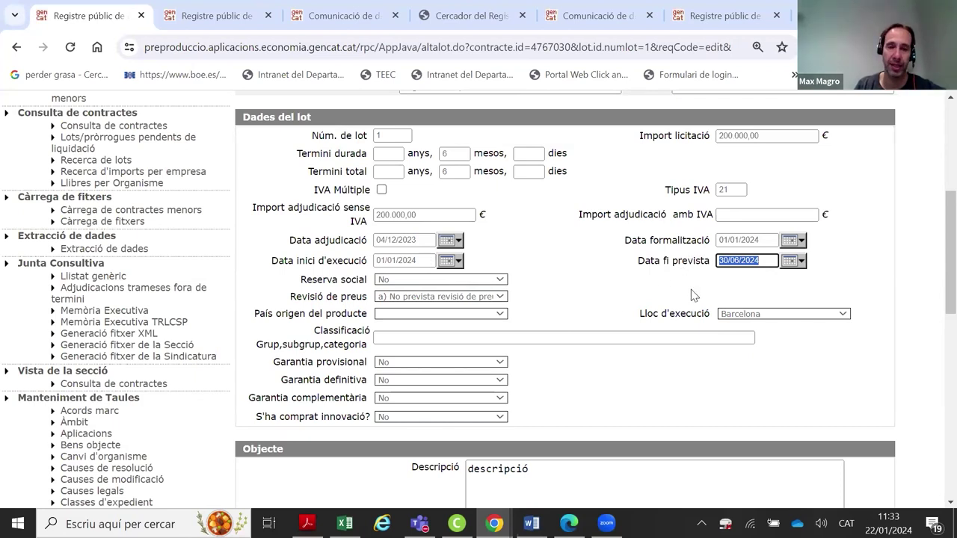
Look over the rest of lot 1, including its object, contractor, submitted offers and documents, and return to its lot data
scroll(691, 289, "down", 1)
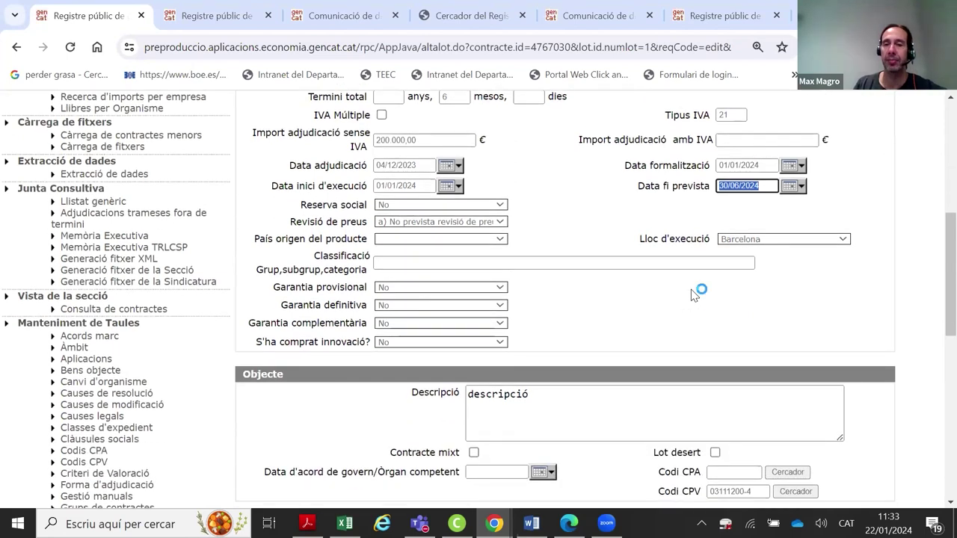
scroll(631, 333, "down", 7)
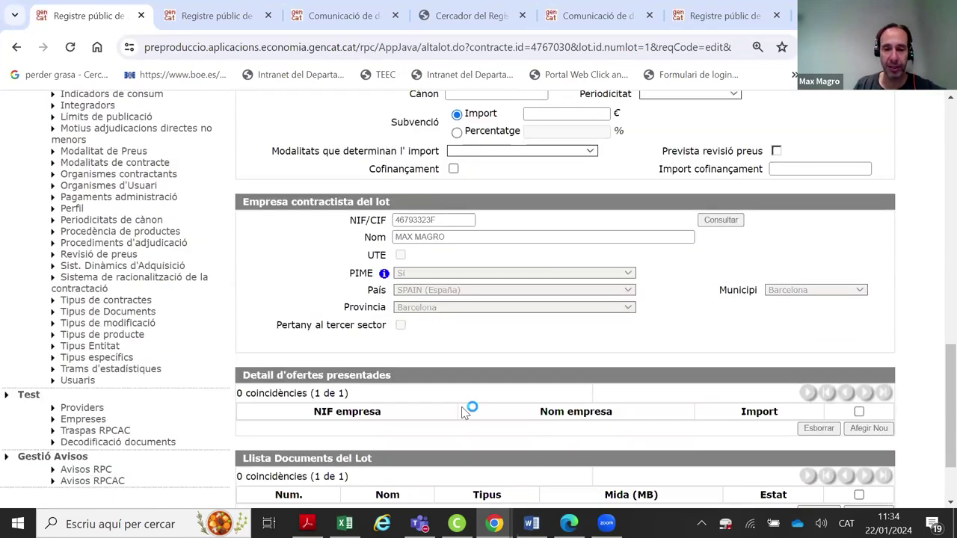
key("Tab")
scroll(724, 186, "up", 1)
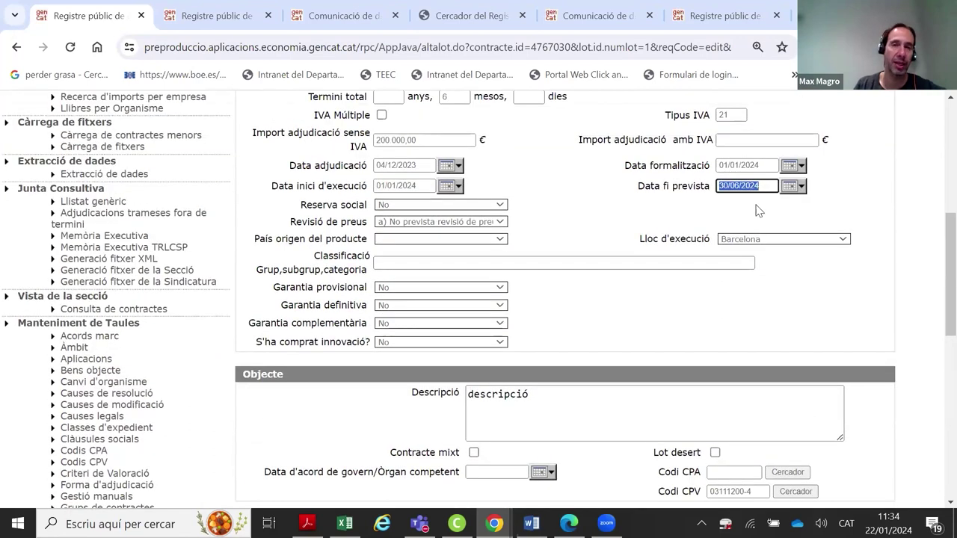
scroll(469, 387, "down", 7)
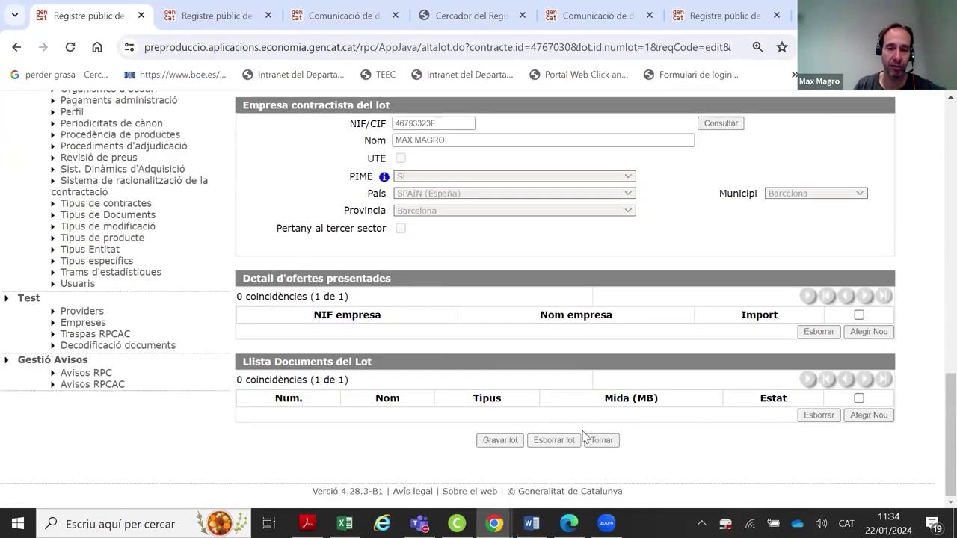
scroll(434, 427, "up", 8)
scroll(438, 425, "up", 2)
scroll(437, 425, "down", 2)
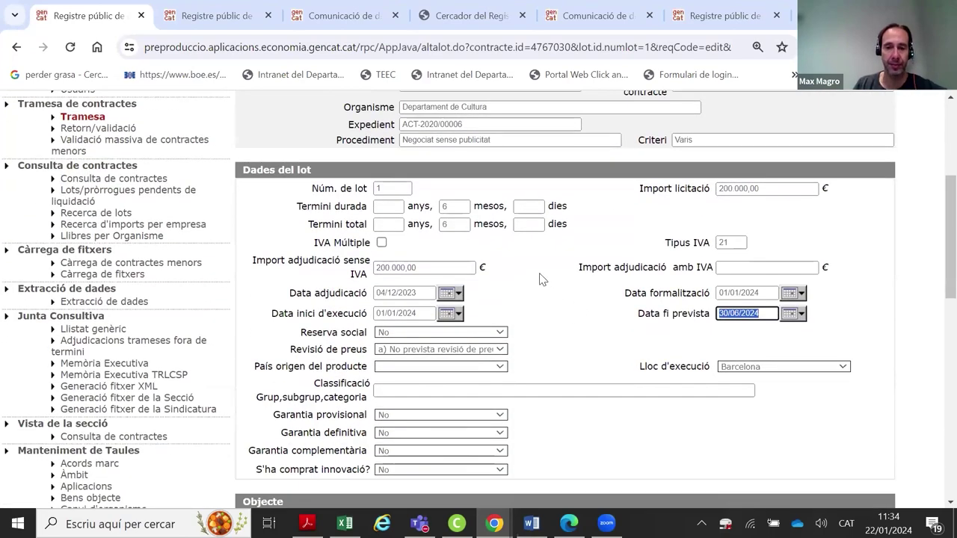
double_click(454, 207)
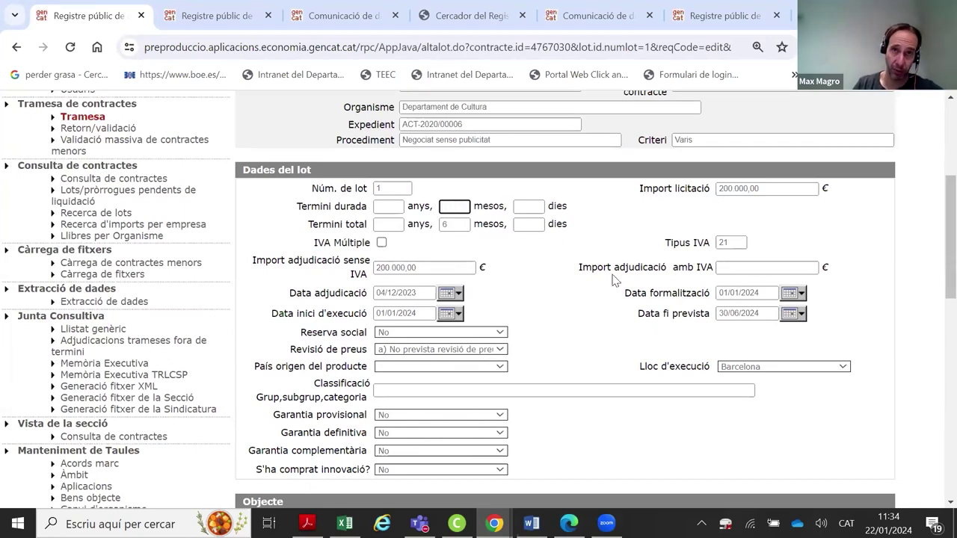
left_click(451, 209)
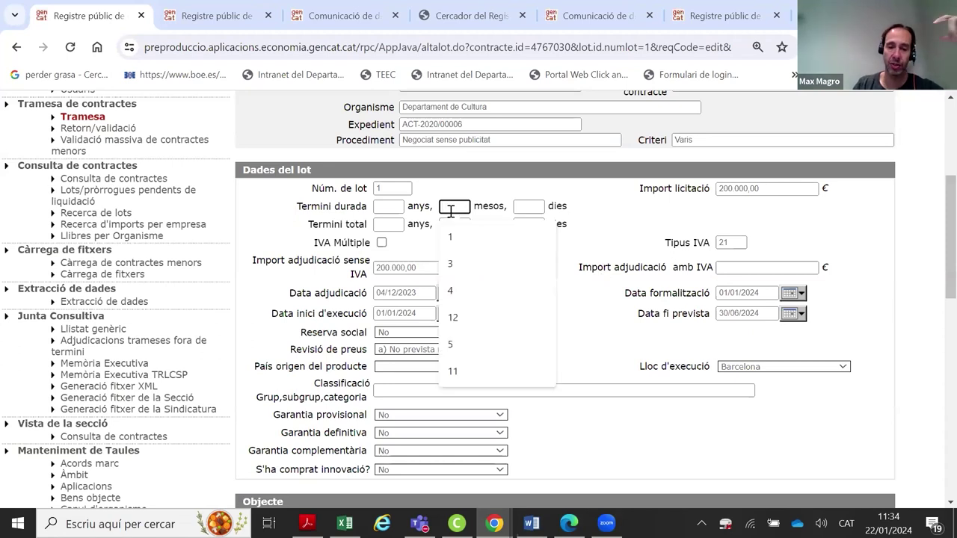
scroll(613, 299, "down", 10)
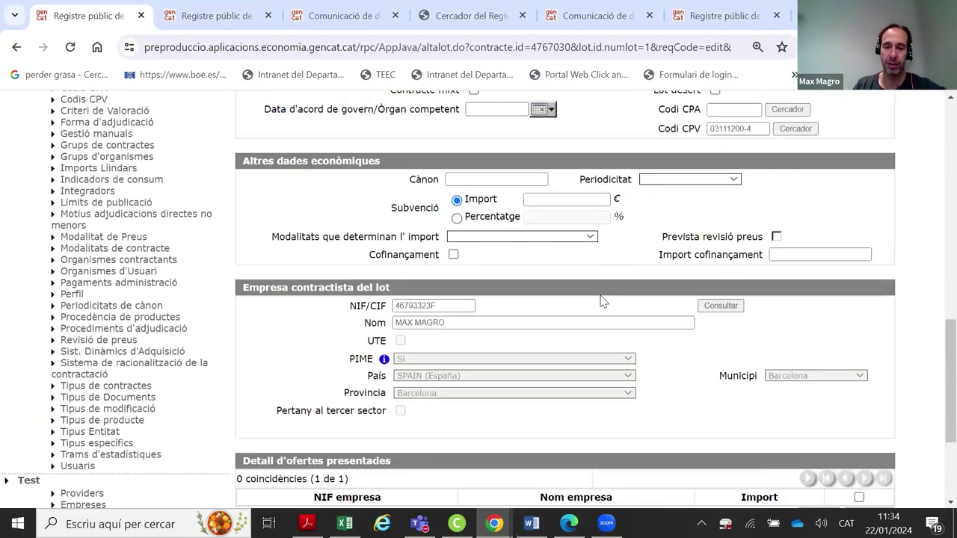
Leave lot 1, open the contract's data for modification, clear the Pluriennal option and save the contract
left_click(602, 441)
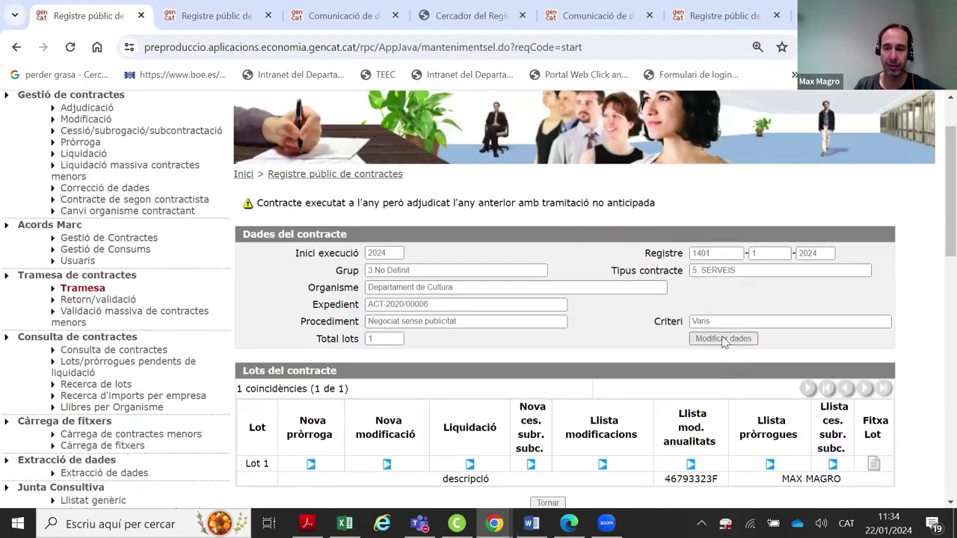
left_click(721, 338)
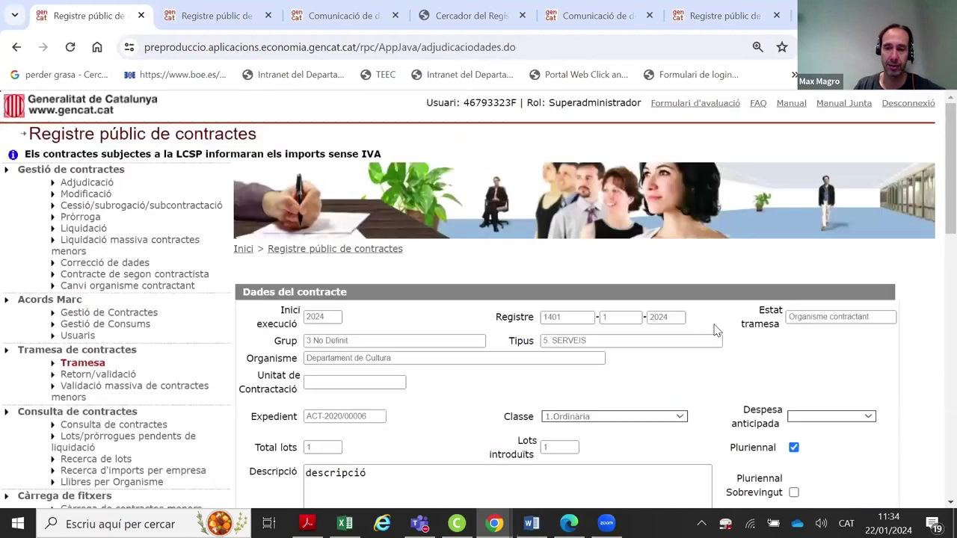
scroll(682, 266, "down", 3)
scroll(682, 265, "down", 1)
left_click(794, 223)
scroll(547, 309, "down", 10)
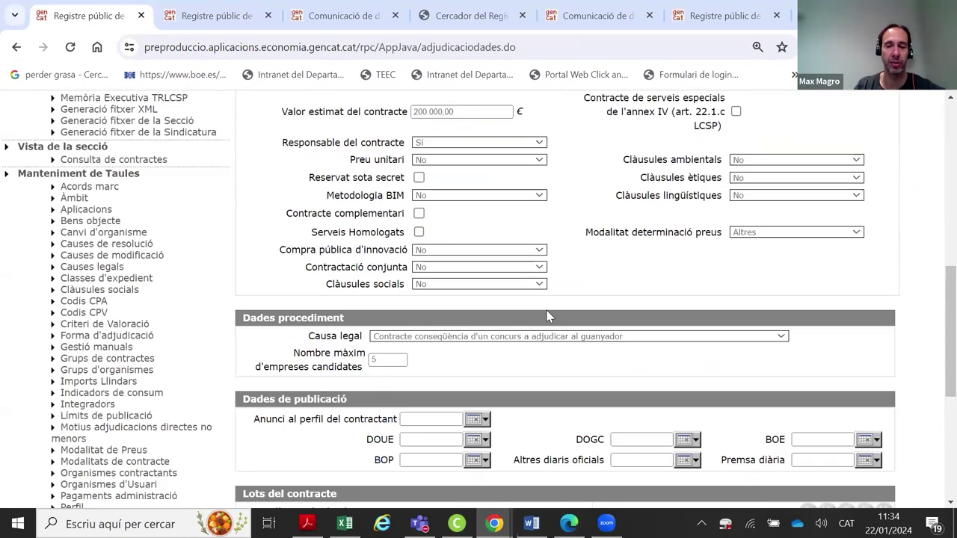
left_click(482, 251)
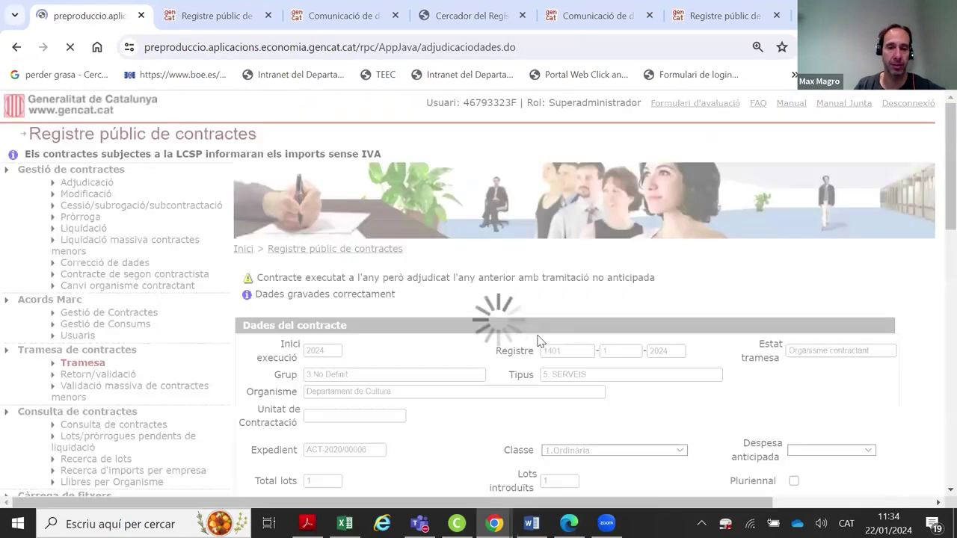
Clear the Trametre option, turn on Pluriennal in the contract data and save the contract
scroll(540, 342, "down", 10)
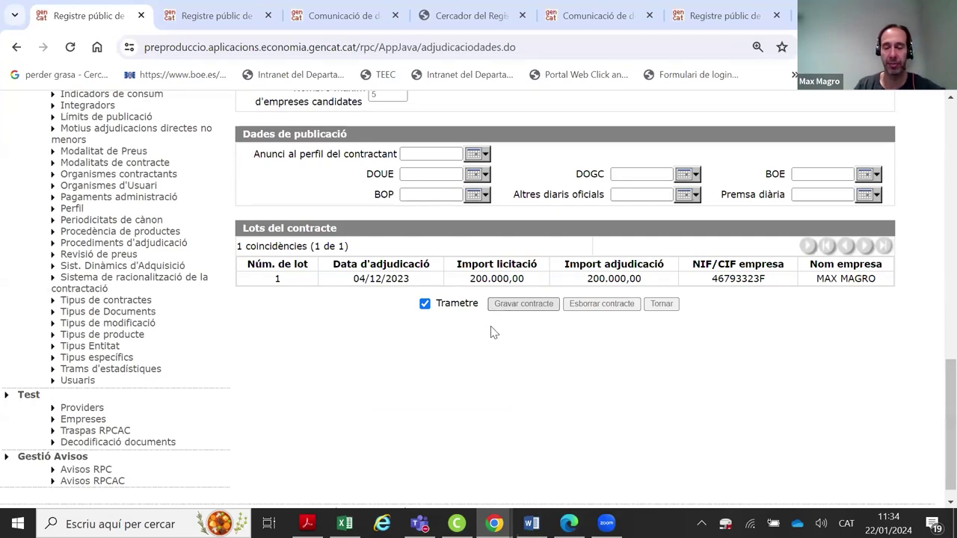
left_click(425, 303)
scroll(561, 322, "up", 10)
scroll(675, 332, "up", 1)
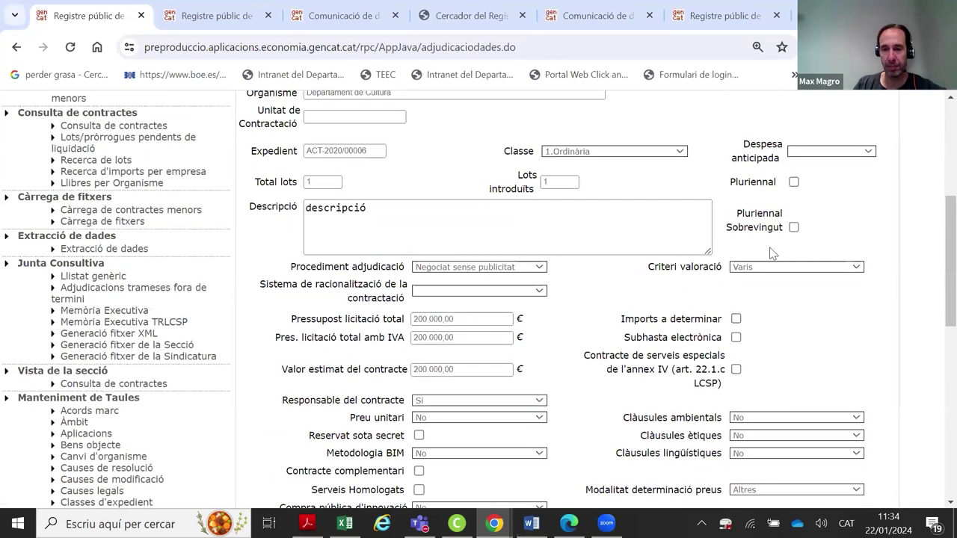
left_click(793, 182)
scroll(677, 203, "down", 10)
left_click(509, 285)
Open lot 1 from the contract's lot list and set its Termini durada to 1 year and 6 months
scroll(316, 364, "down", 15)
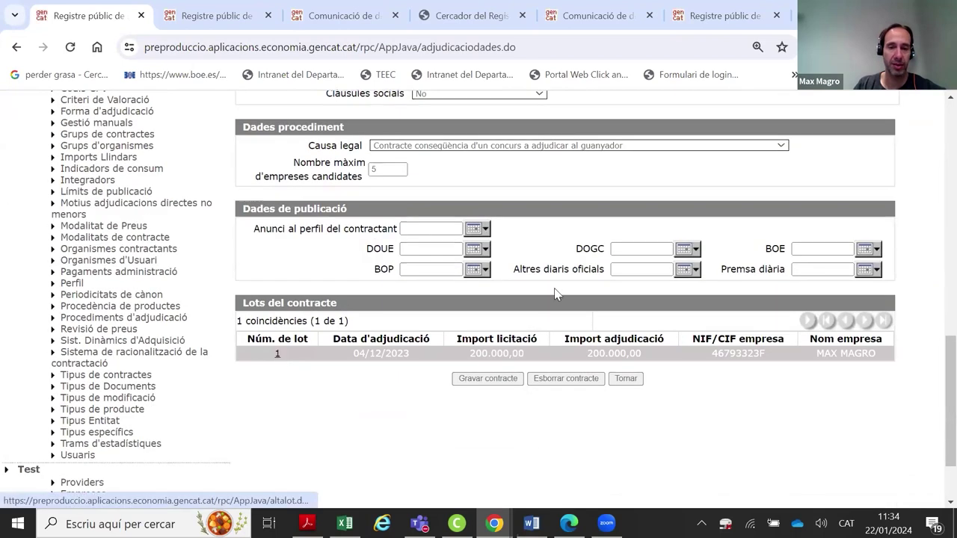
left_click(277, 352)
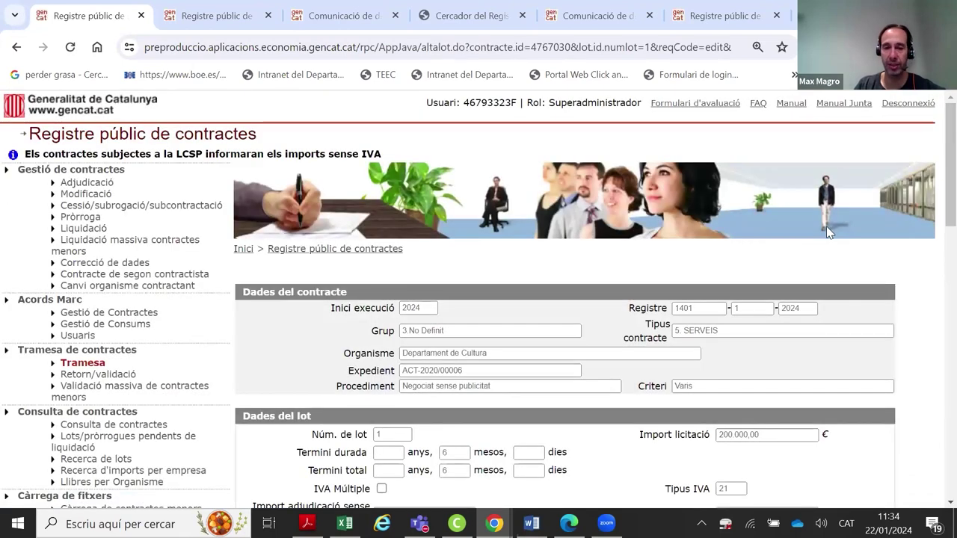
scroll(838, 225, "down", 4)
double_click(465, 155)
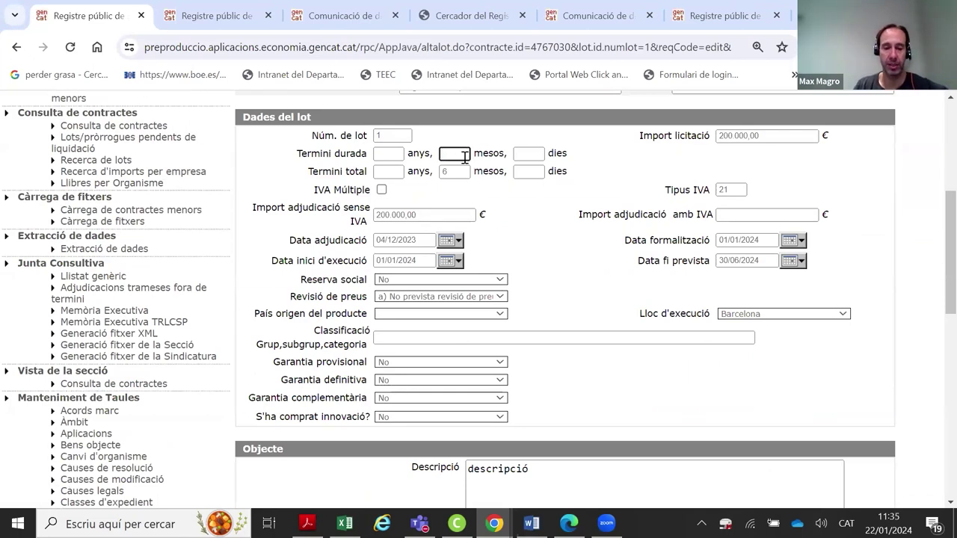
left_click(389, 154)
type("1")
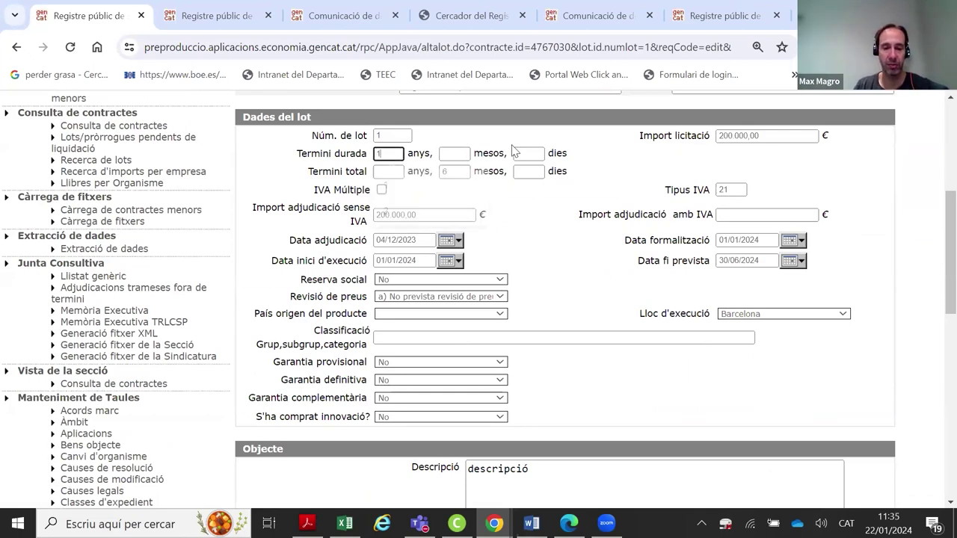
left_click(467, 153)
type("6")
Clear the lot's Data fi prevista, save the lot and check its updated terms and dates
triple_click(735, 256)
key("BackSpace")
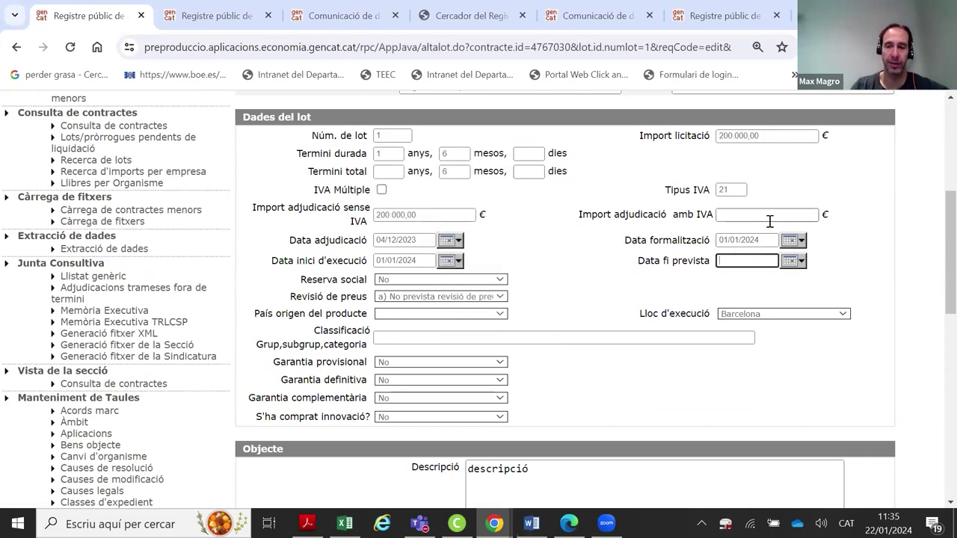
scroll(632, 181, "down", 10)
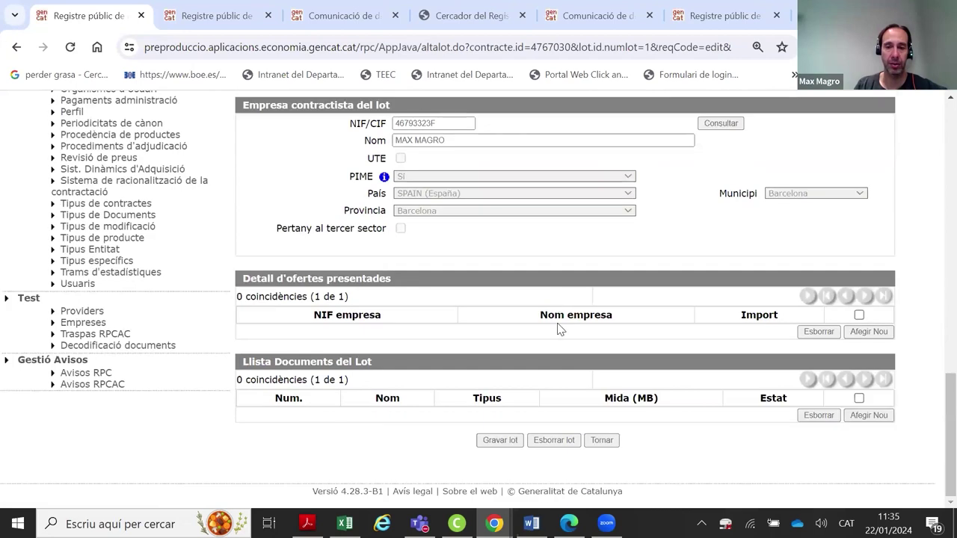
left_click(494, 441)
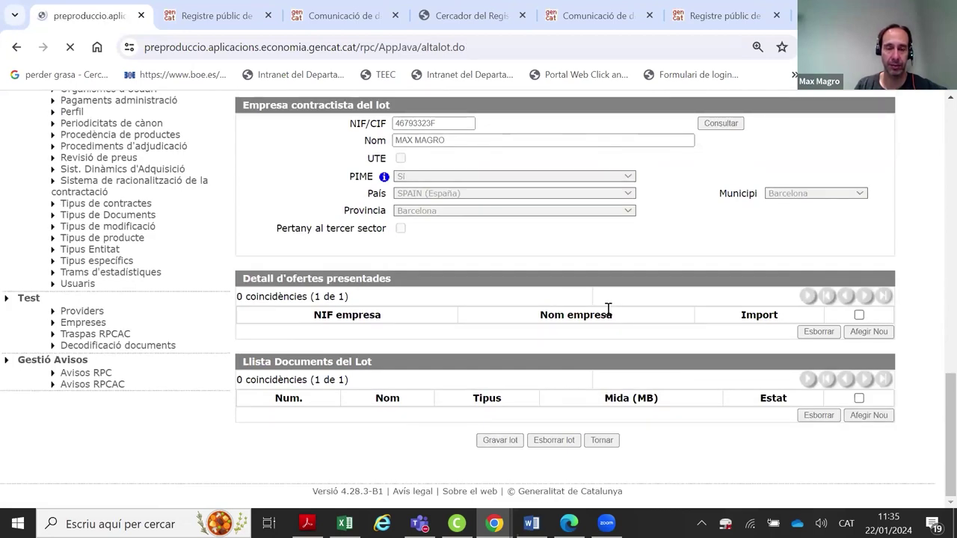
scroll(608, 309, "down", 3)
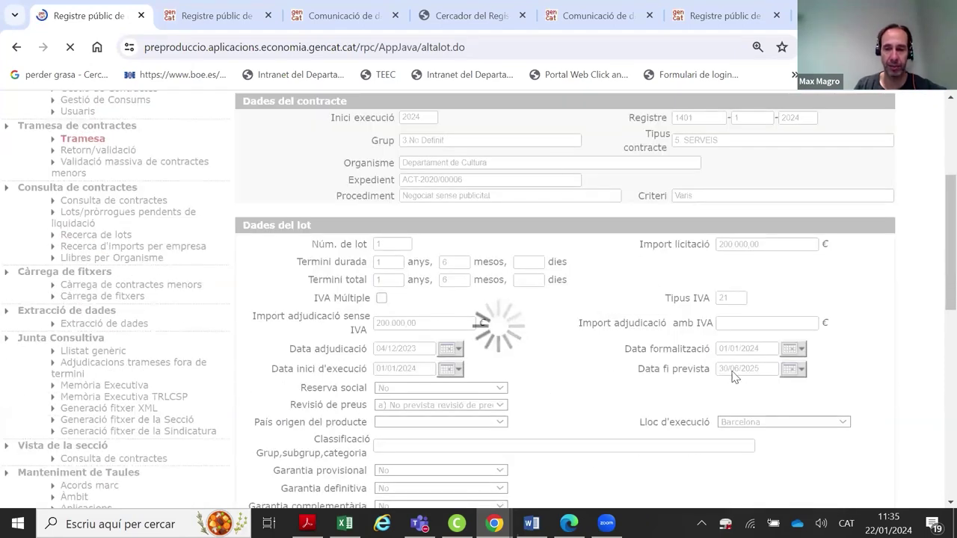
Add a 2024 annuity to lot 1 with Import licitació and Import adjudicació both 100.000 €, and save it
scroll(545, 303, "down", 15)
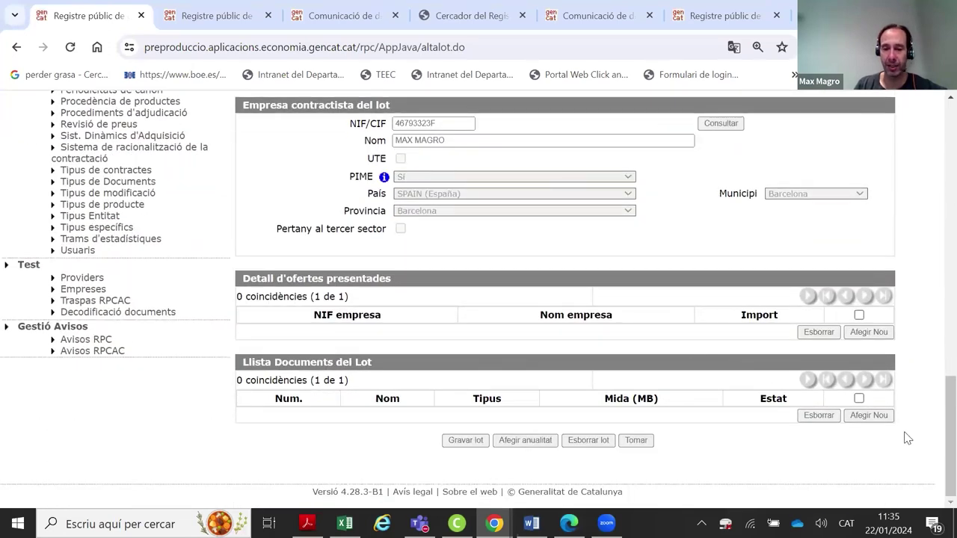
left_click(526, 441)
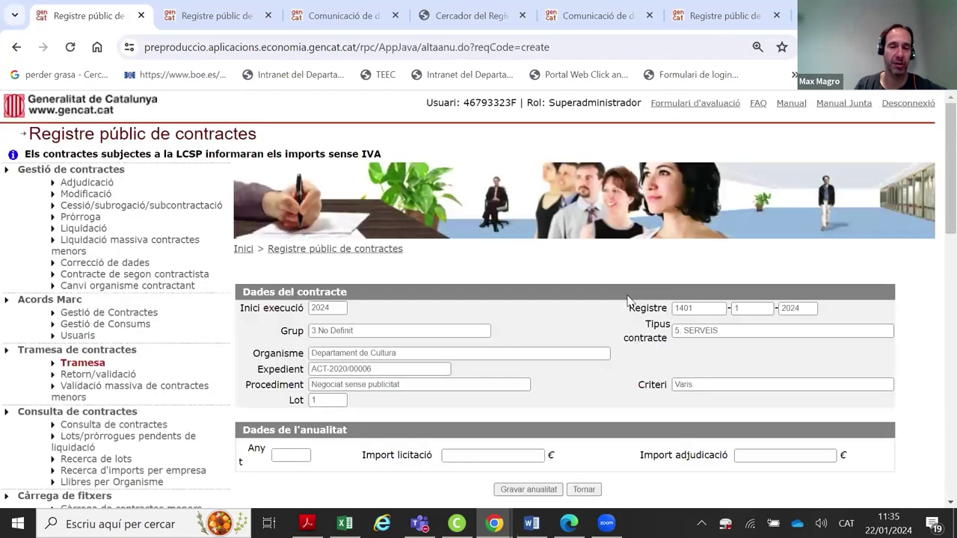
scroll(628, 299, "down", 3)
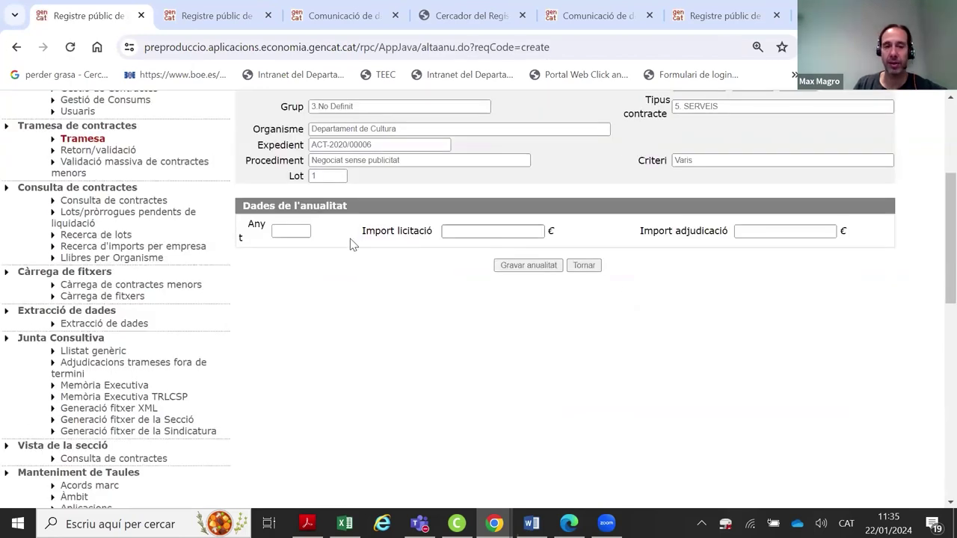
left_click(461, 228)
left_click(283, 231)
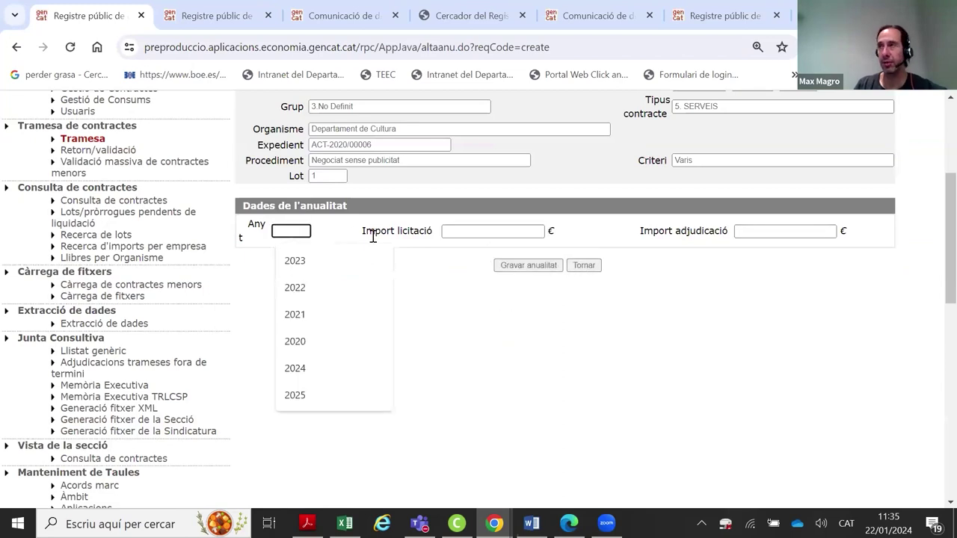
type("2024")
left_click(445, 231)
type("100.000")
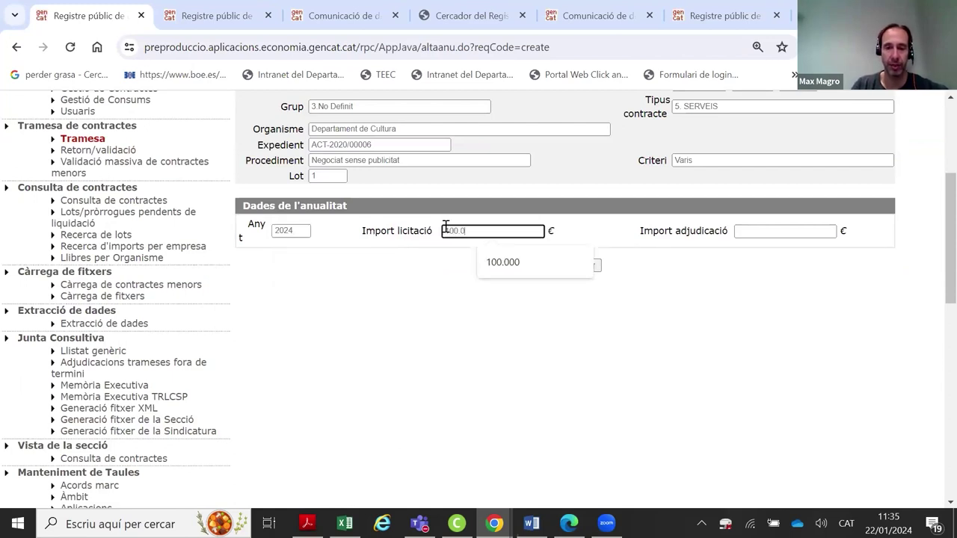
left_click(777, 229)
type("100.0")
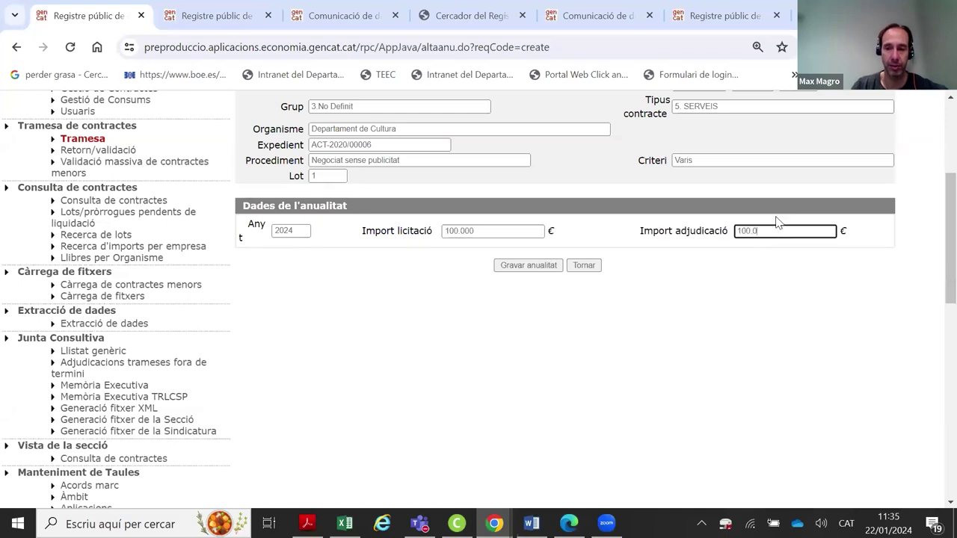
type("00")
left_click(528, 266)
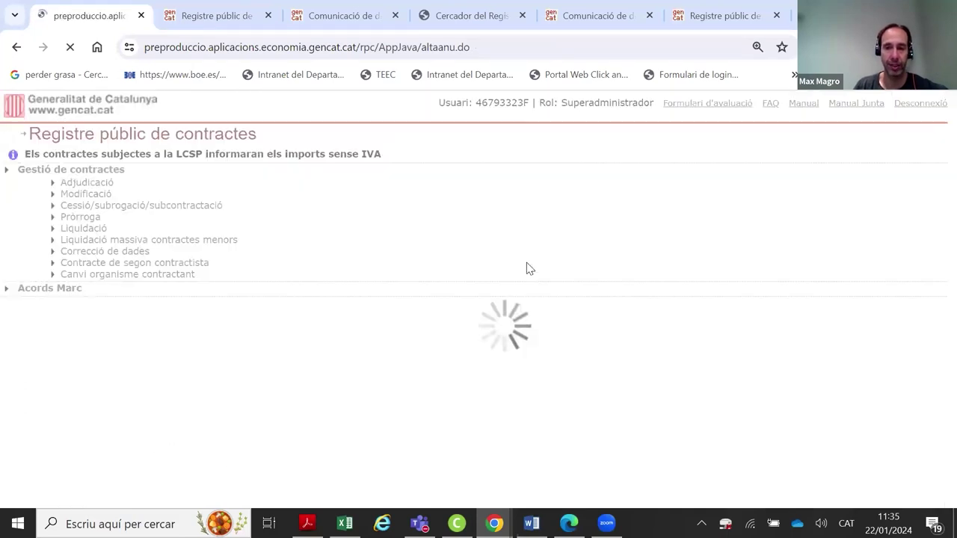
Add another annuity for 2025 with Import licitació and Import adjudicació both 100.000 €, and save it
scroll(413, 264, "down", 1)
left_click(603, 316)
scroll(344, 306, "down", 3)
left_click(306, 306)
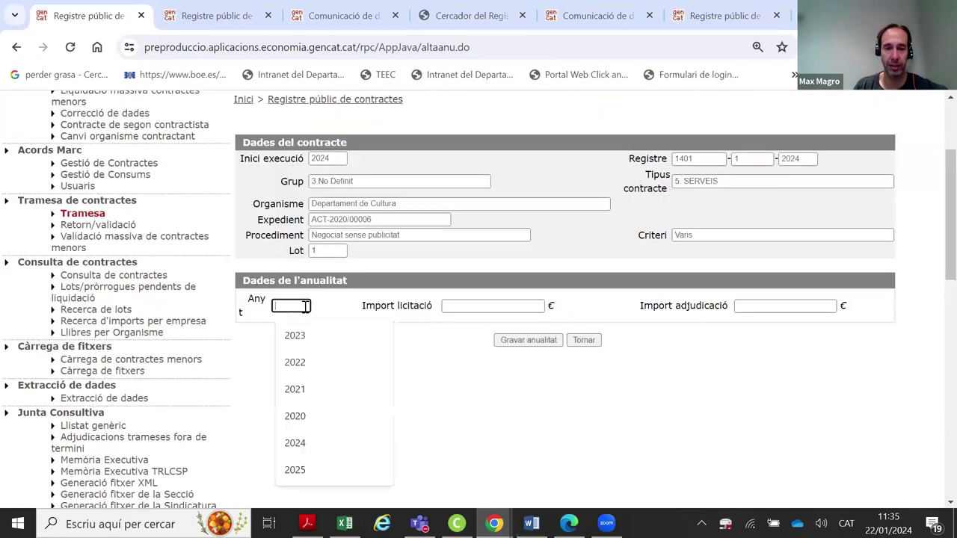
type("2025")
left_click(469, 305)
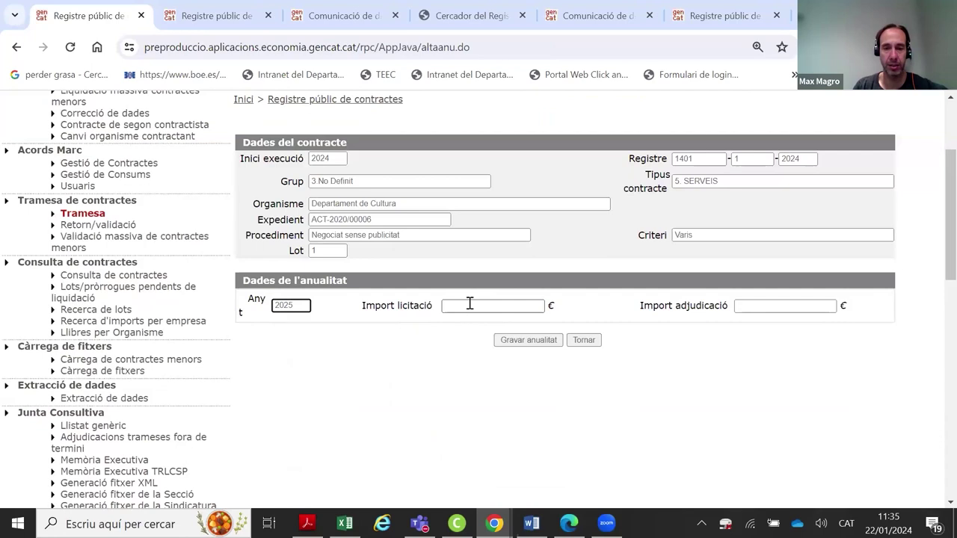
type("100.000")
left_click(759, 306)
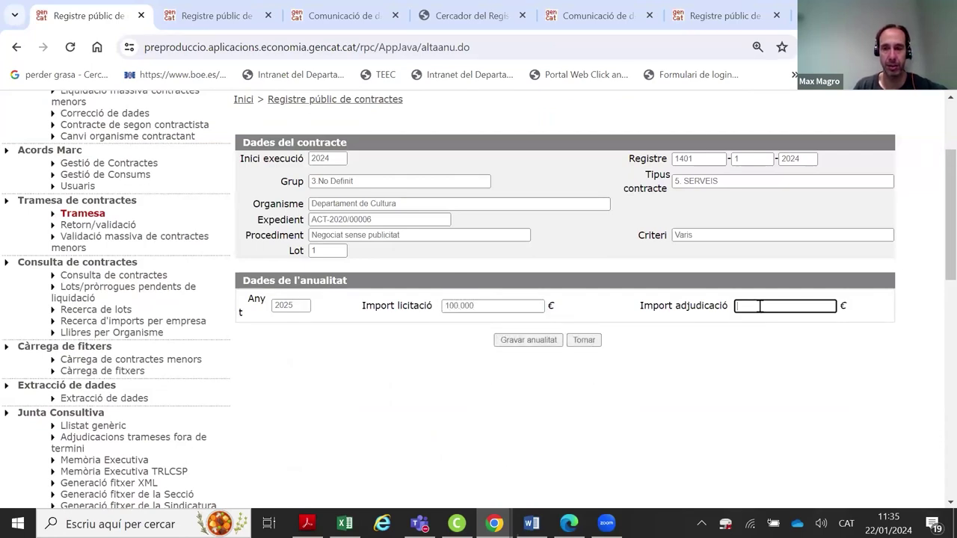
type("100")
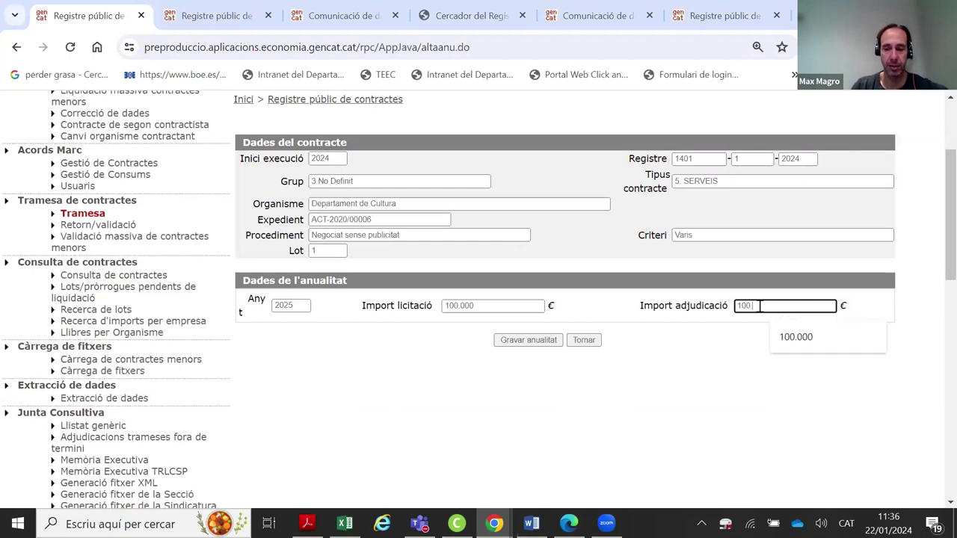
left_click(528, 340)
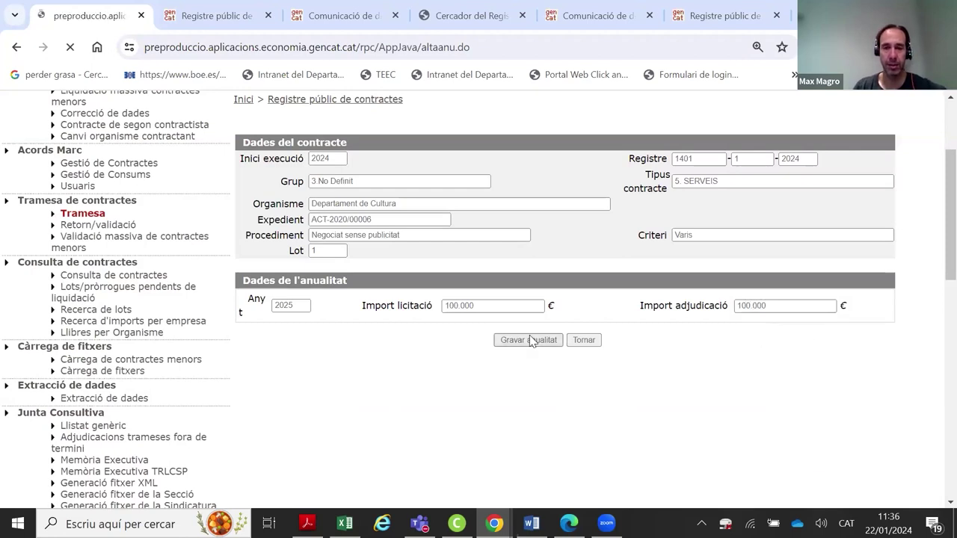
Return to lot 1, review its dates and the Anualitats del lot list, and go back to the contract overview
scroll(625, 406, "down", 4)
left_click(623, 207)
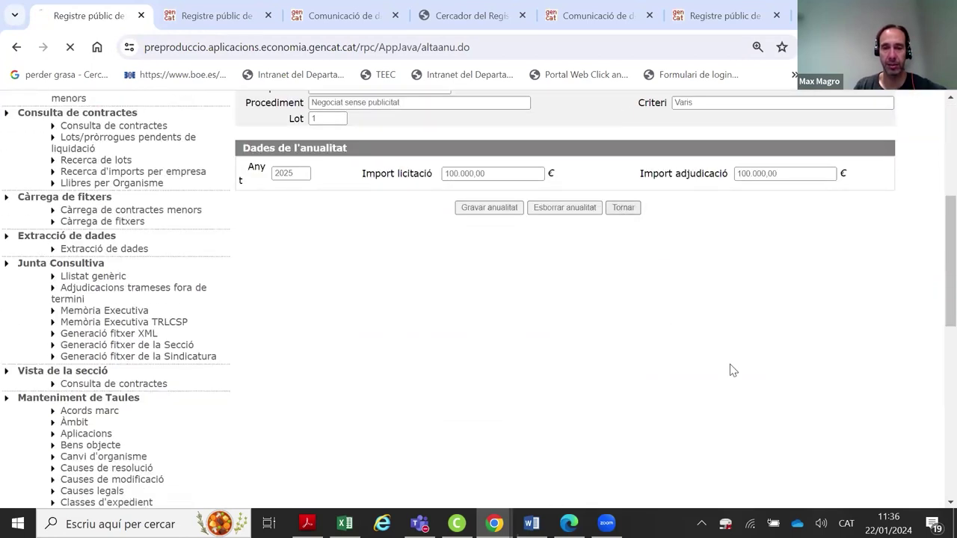
scroll(736, 365, "down", 4)
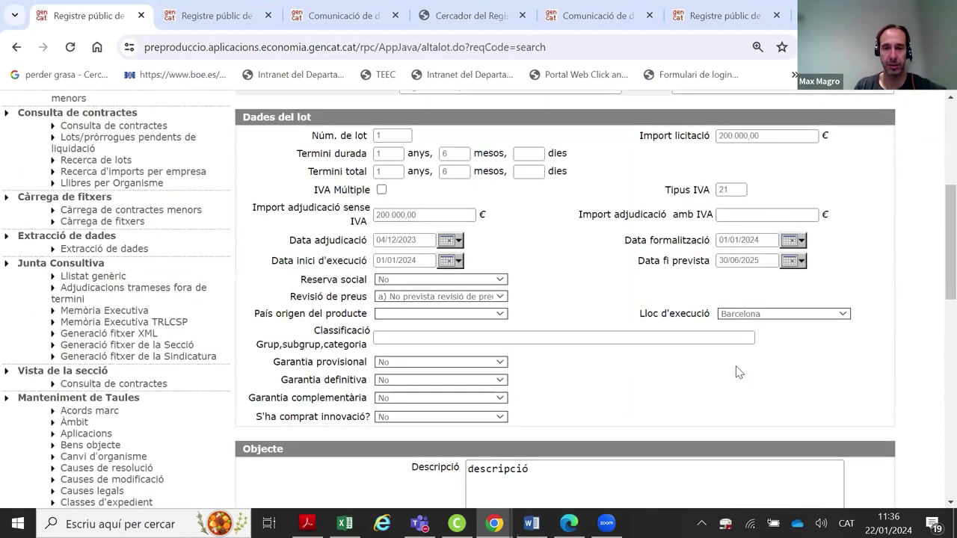
scroll(739, 372, "down", 10)
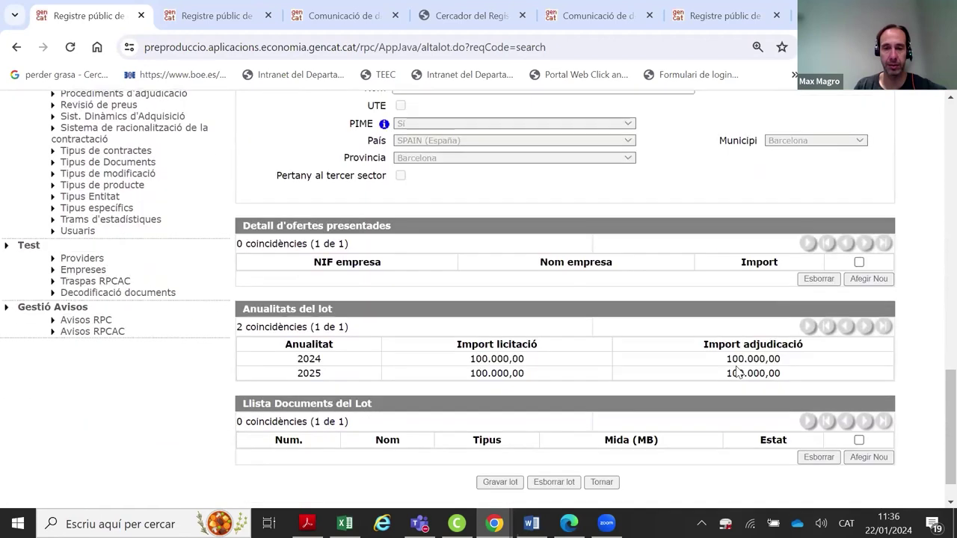
scroll(737, 373, "down", 2)
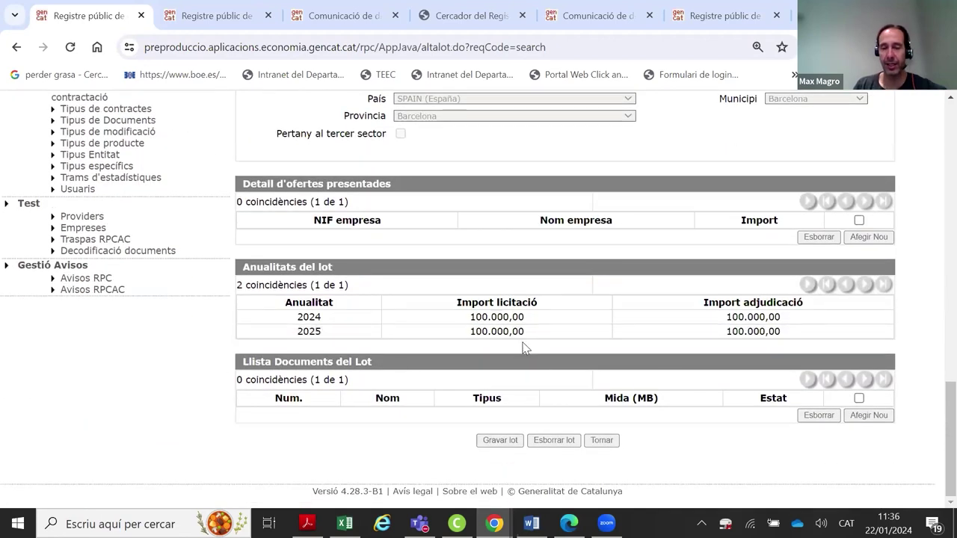
left_click(609, 443)
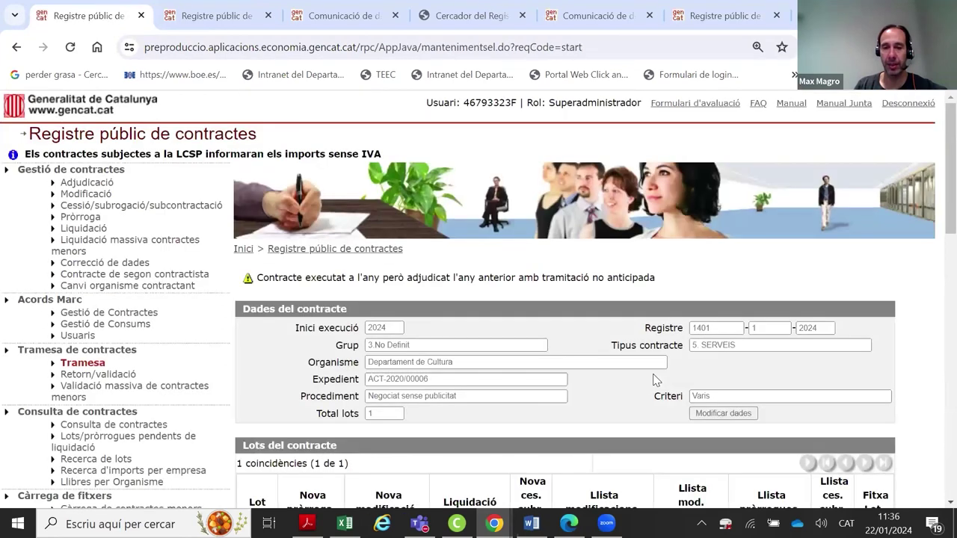
scroll(652, 380, "down", 1)
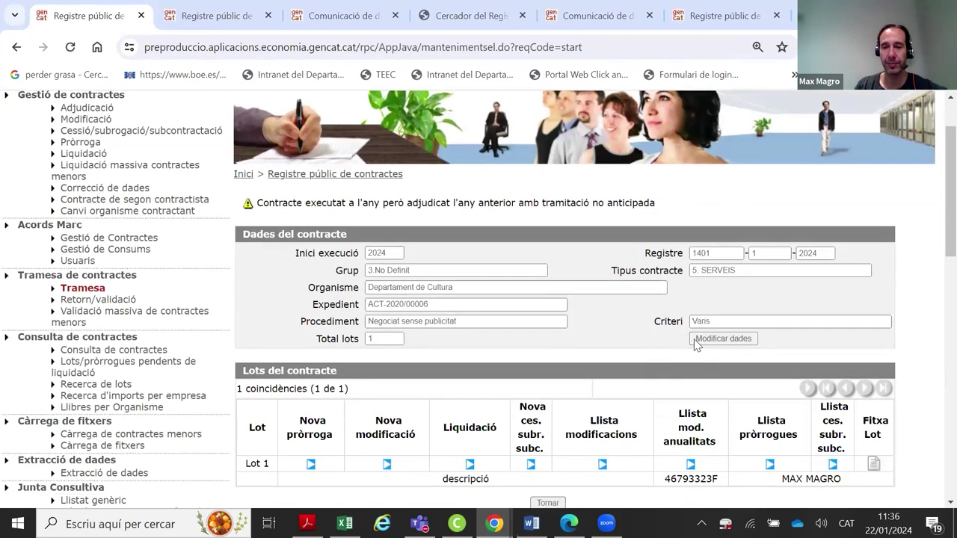
Open the contract's data and lot 1, review its terms, dates and annuities, and return to the contract data
left_click(722, 338)
scroll(655, 314, "down", 15)
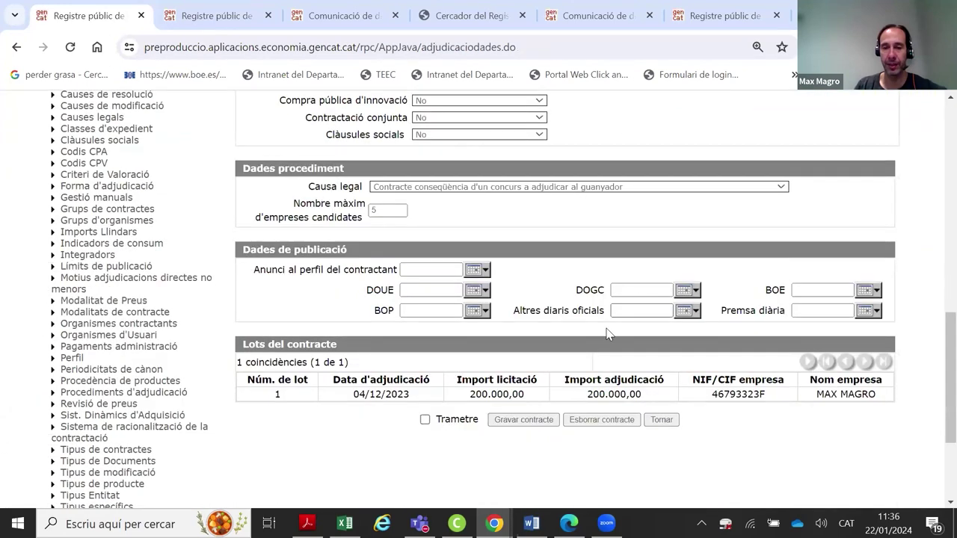
left_click(276, 399)
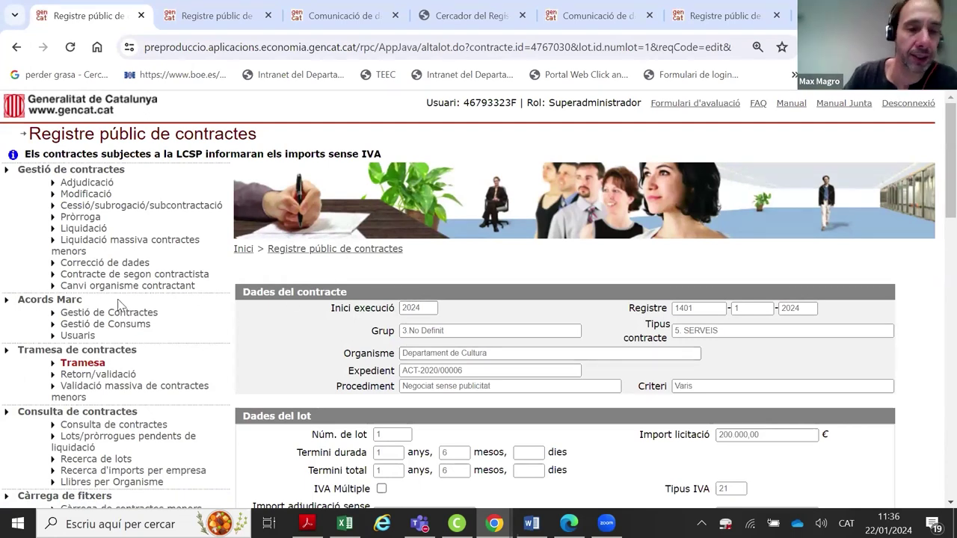
scroll(466, 321, "down", 20)
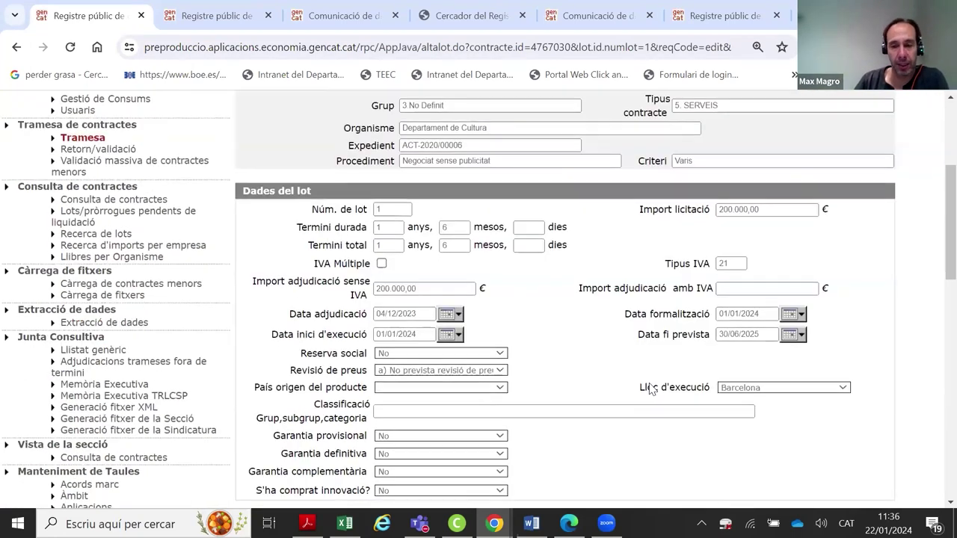
left_click(603, 438)
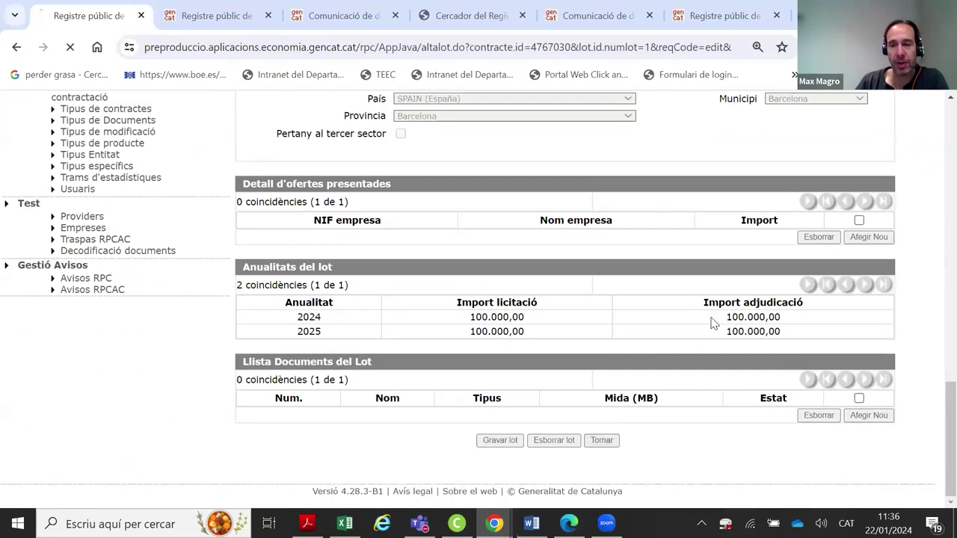
scroll(746, 328, "down", 1)
left_click(725, 343)
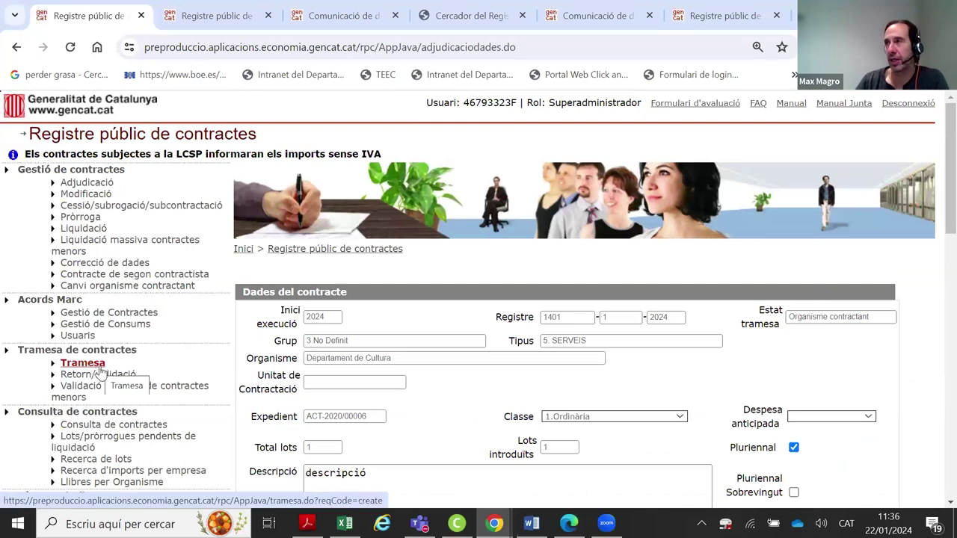
Search Tramesa for the contracts of Organisme contractant 1401 and review the resulting list
left_click(99, 368)
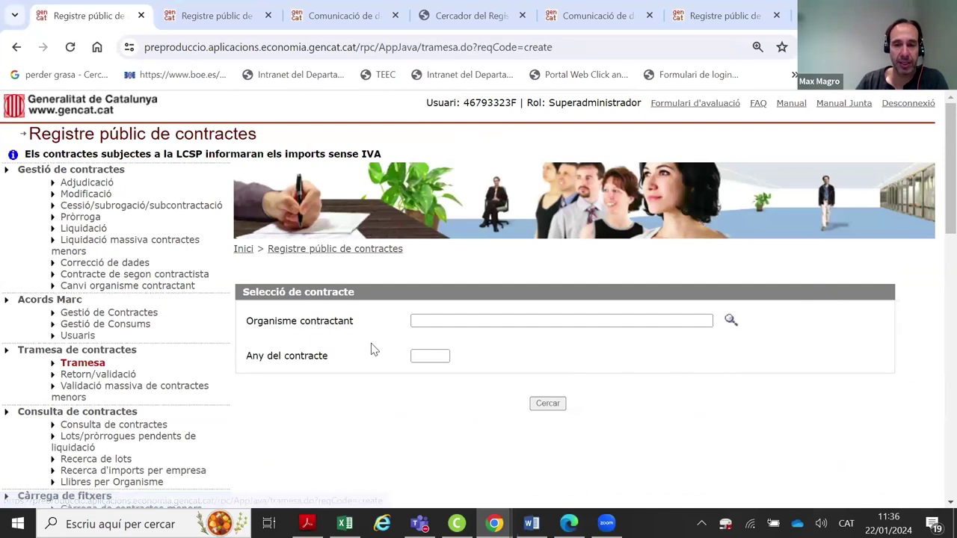
left_click(455, 312)
type("1401")
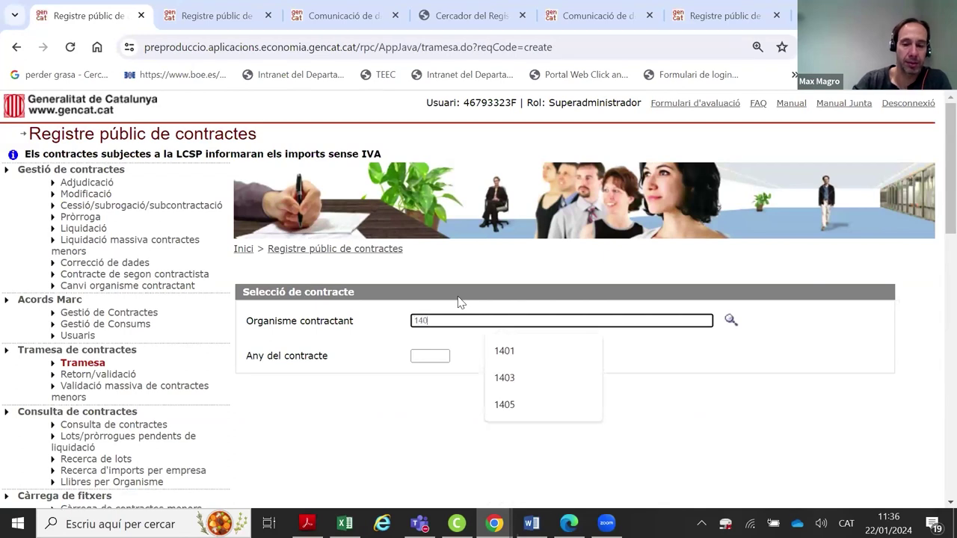
left_click(548, 403)
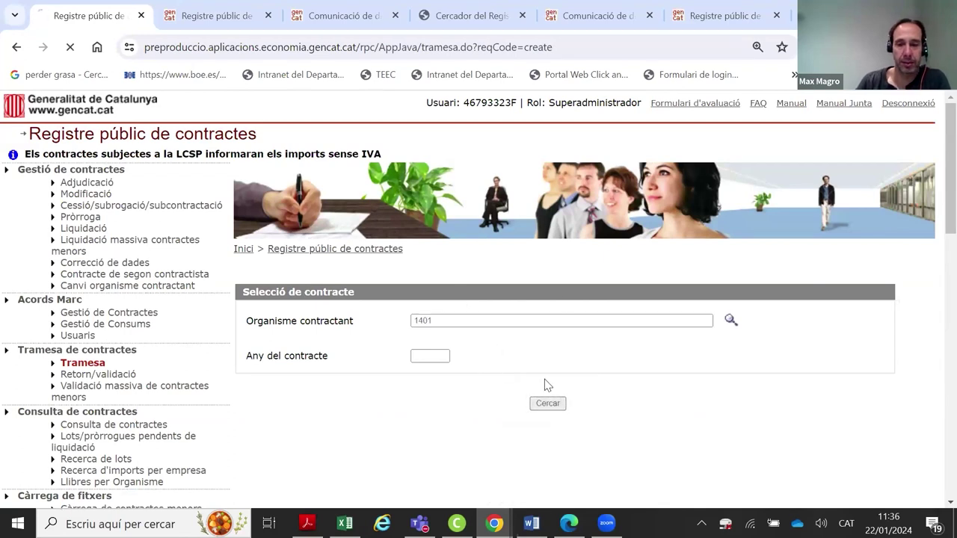
scroll(560, 284, "down", 3)
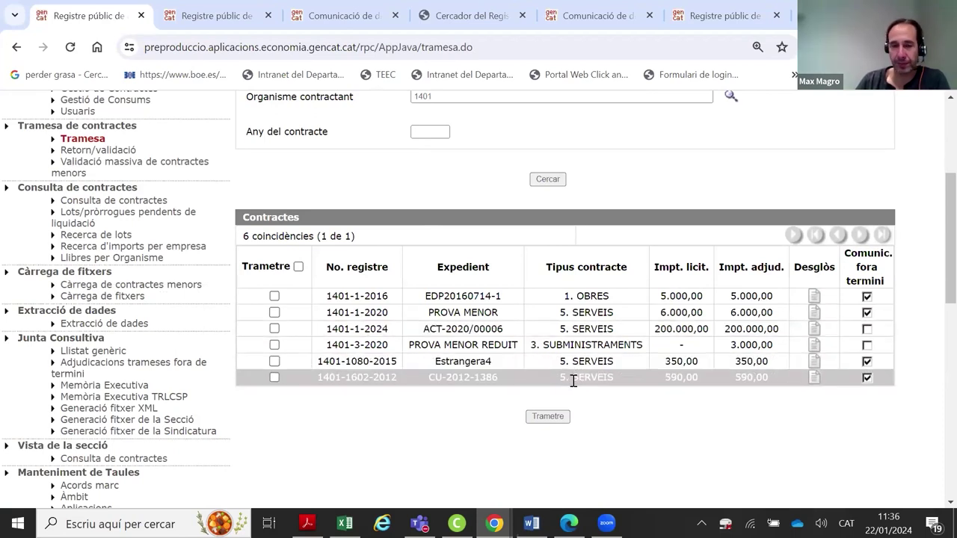
scroll(482, 400, "up", 3)
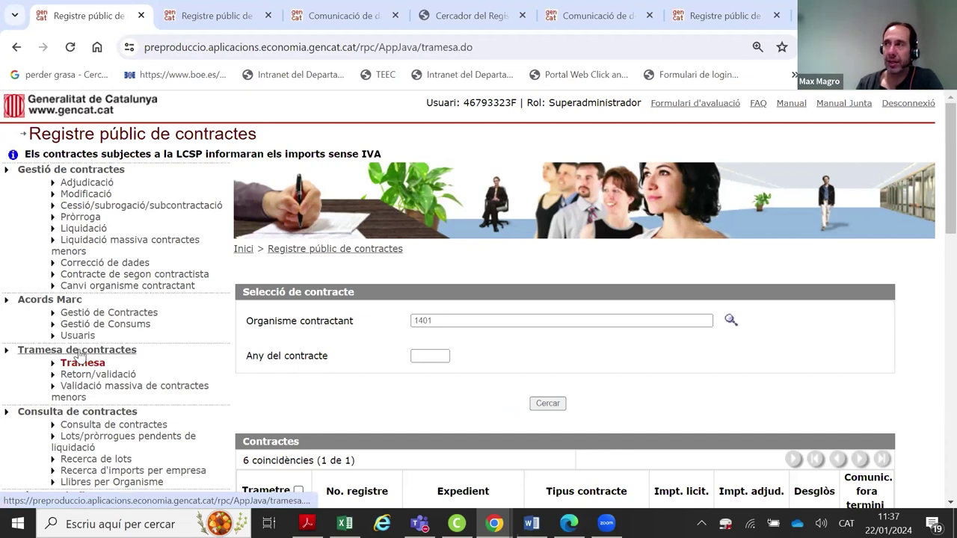
Open contract 1201-2-2023 for Correcció de dades by its Número de registre
left_click(109, 264)
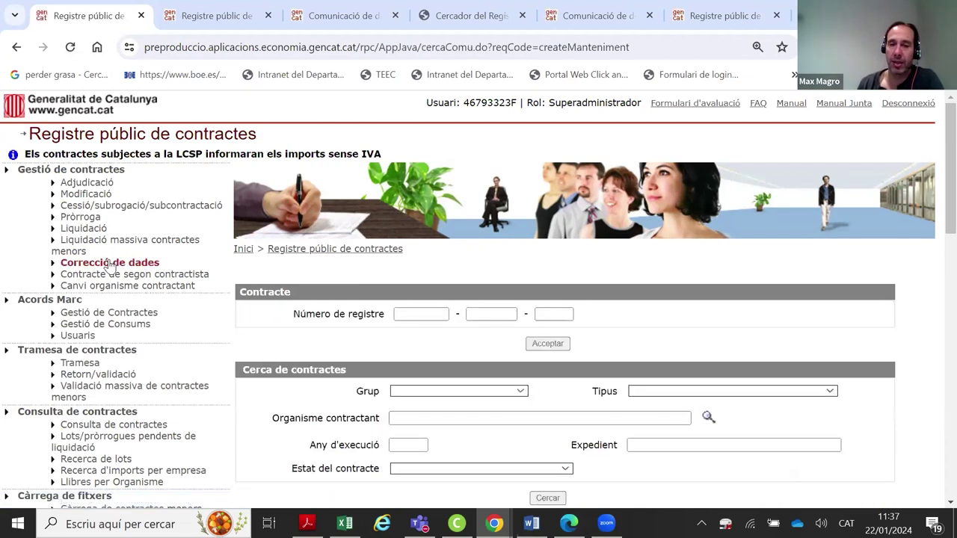
scroll(156, 310, "down", 2)
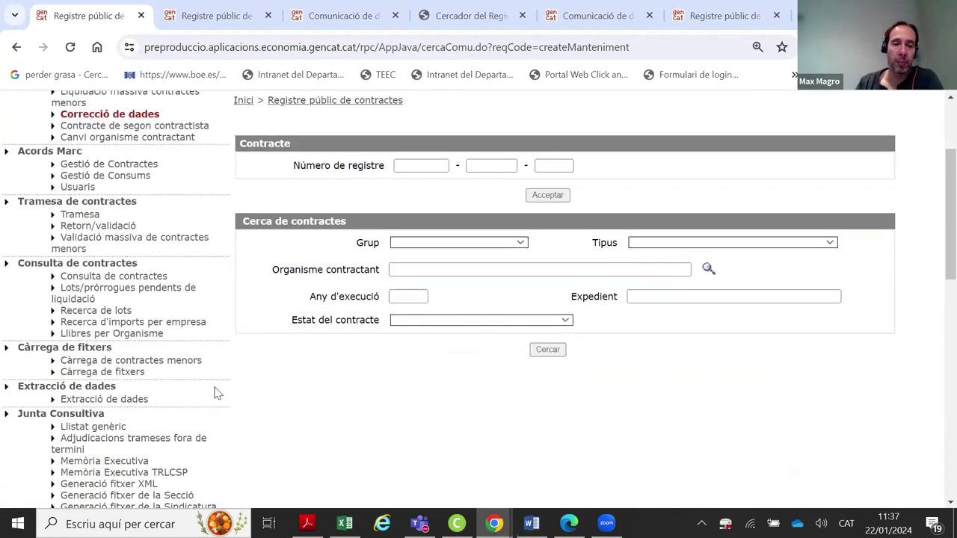
scroll(215, 392, "up", 1)
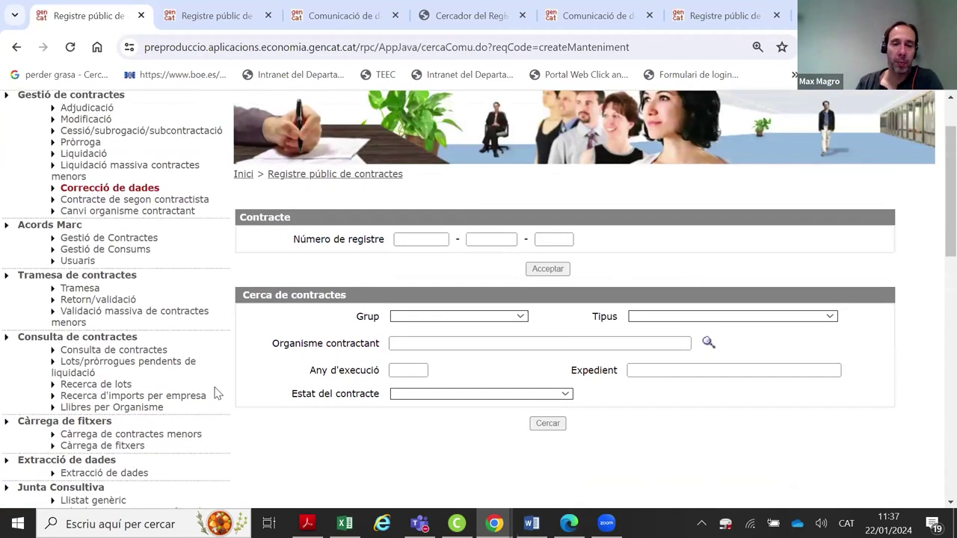
left_click(529, 343)
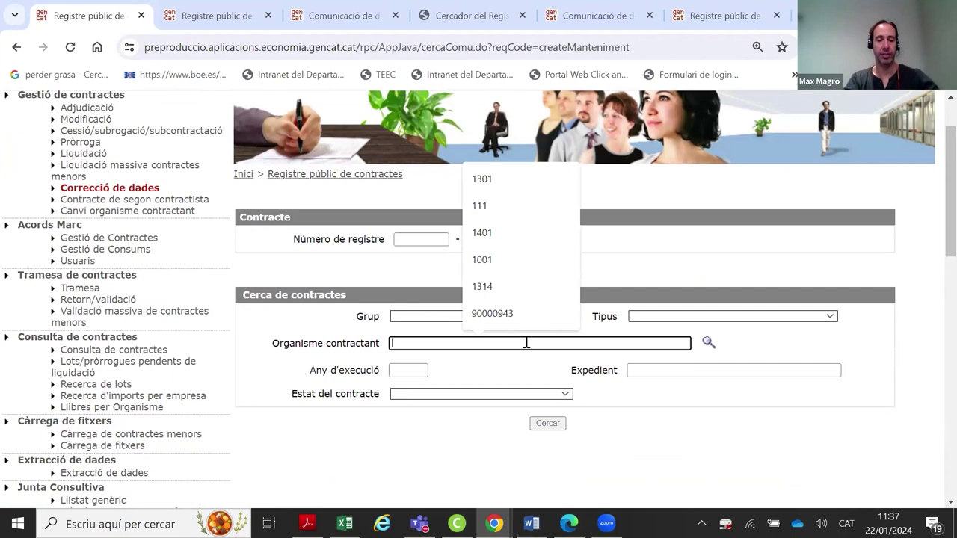
type("1201")
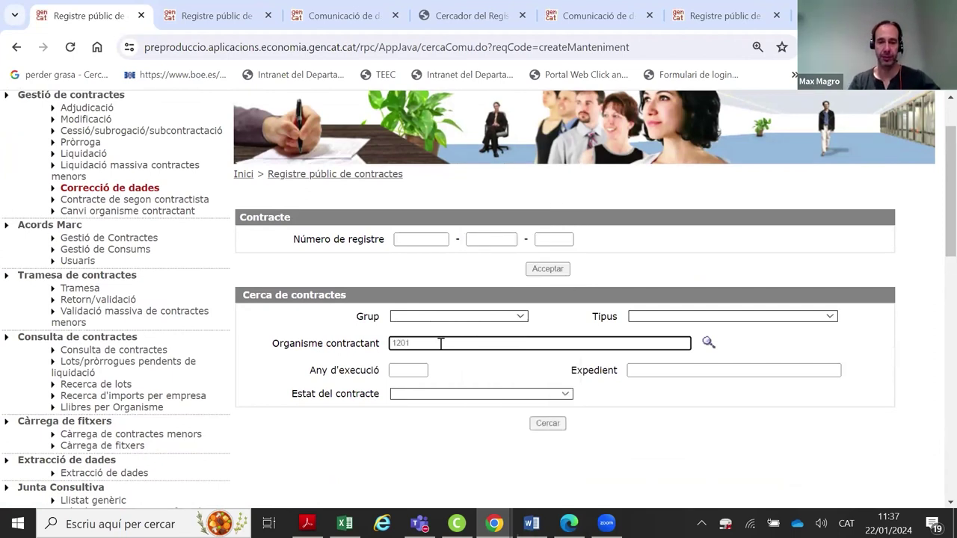
left_click(413, 238)
type("1201")
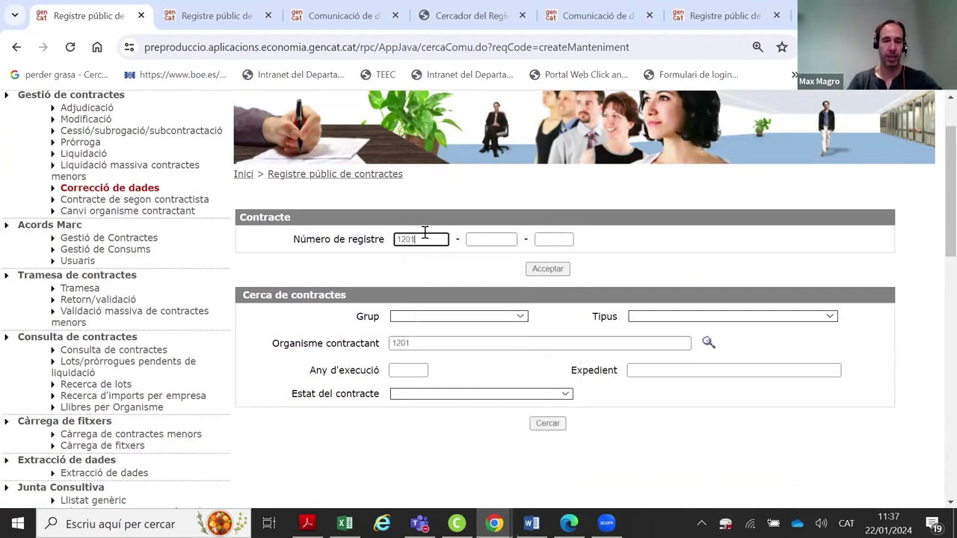
left_click(485, 239)
type("2")
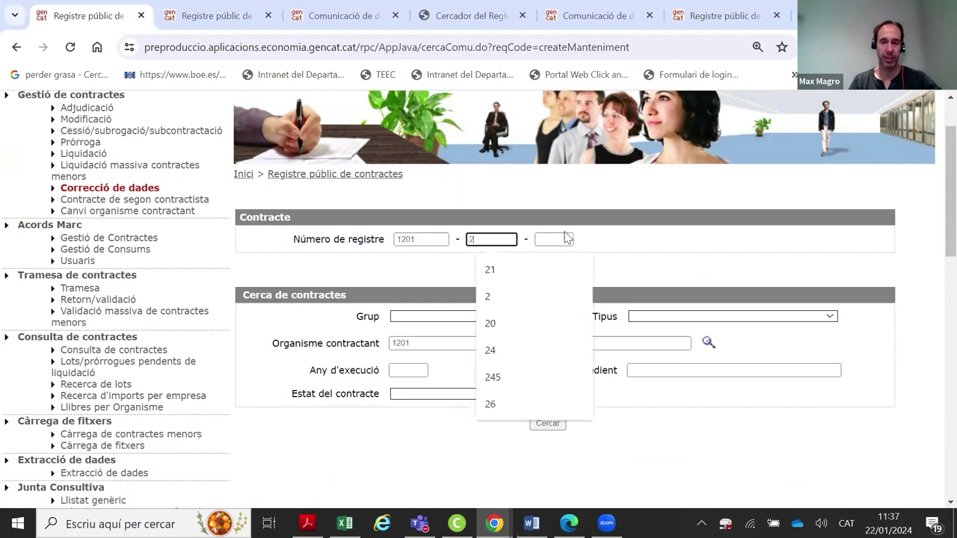
left_click(555, 231)
left_click(551, 237)
type("2023")
left_click(555, 268)
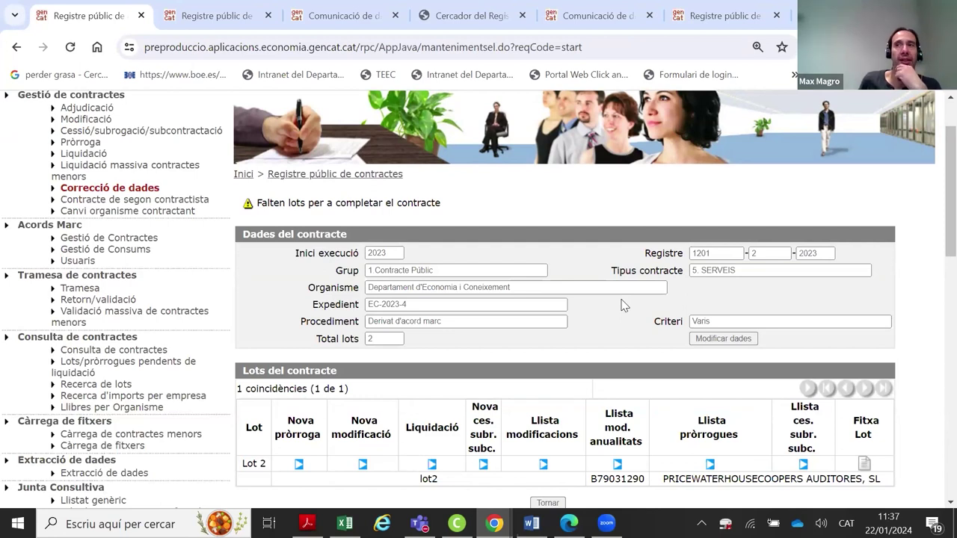
Examine the warning on the contract overview and compare Total lots with the Lots del contracte list
left_click_drag(444, 204, 263, 194)
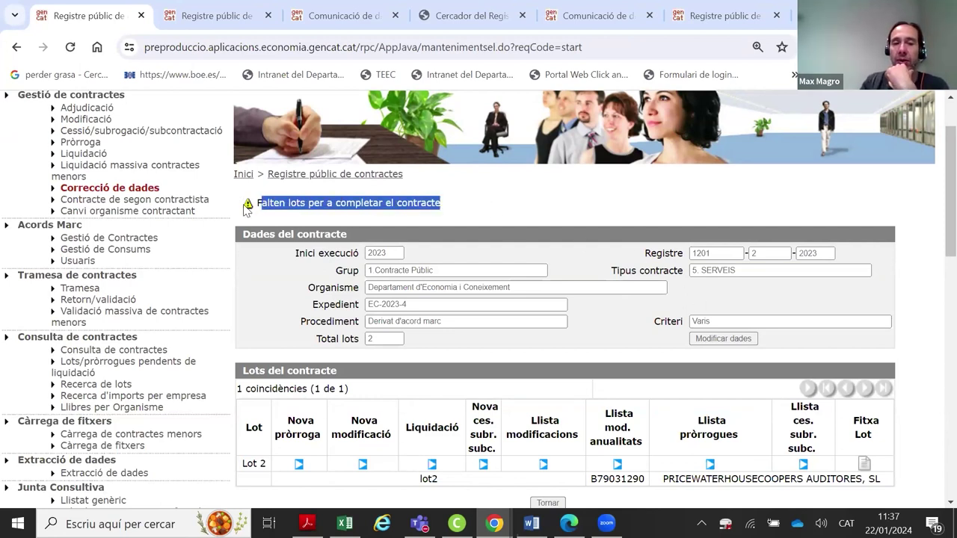
left_click(459, 204)
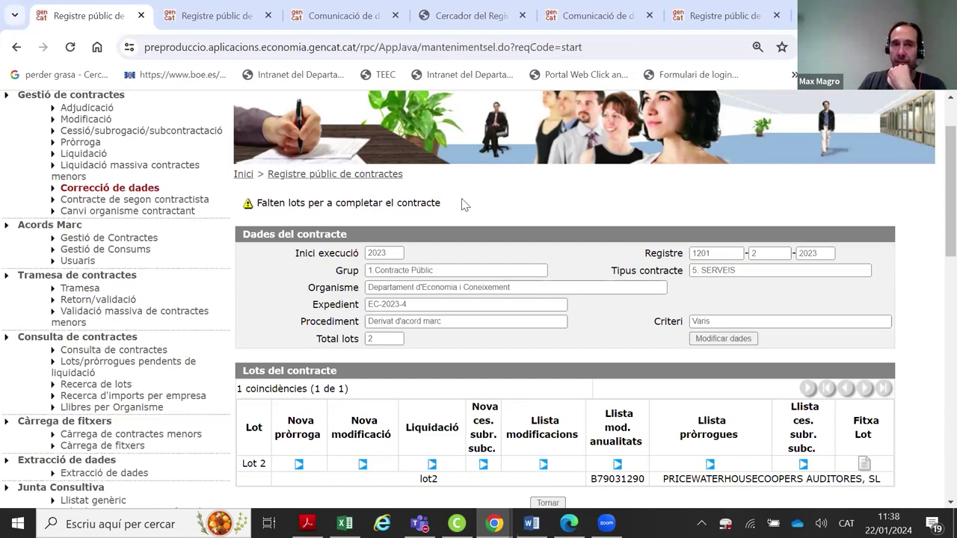
left_click_drag(254, 202, 456, 206)
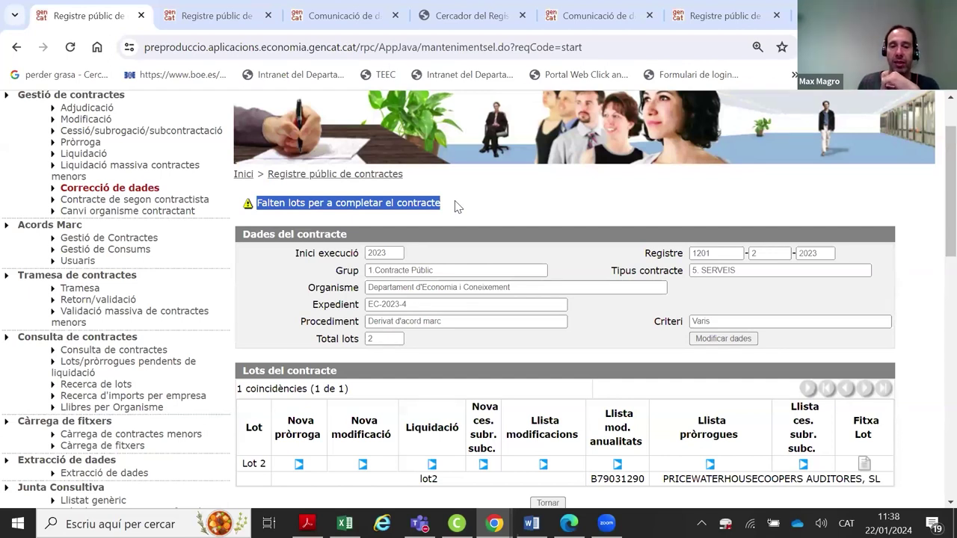
scroll(425, 280, "down", 4)
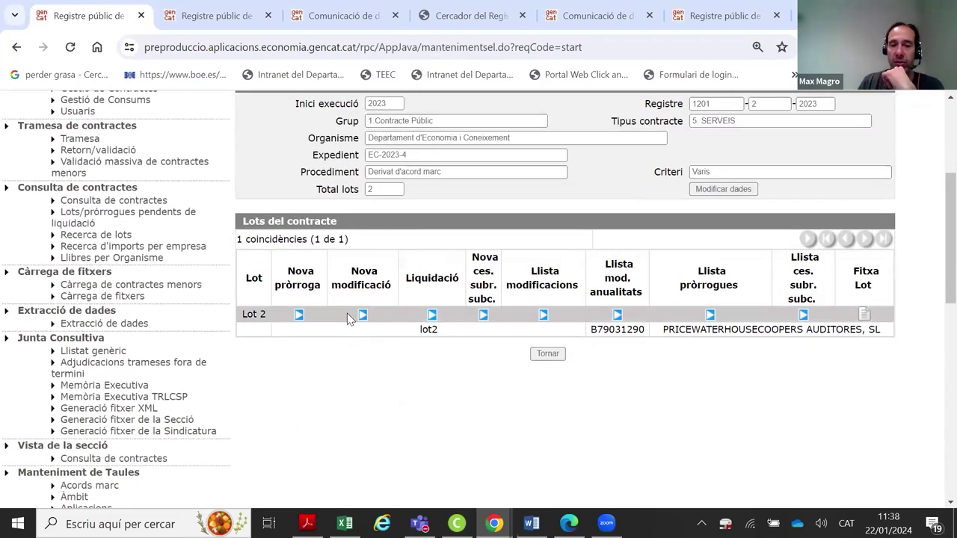
scroll(443, 225, "up", 4)
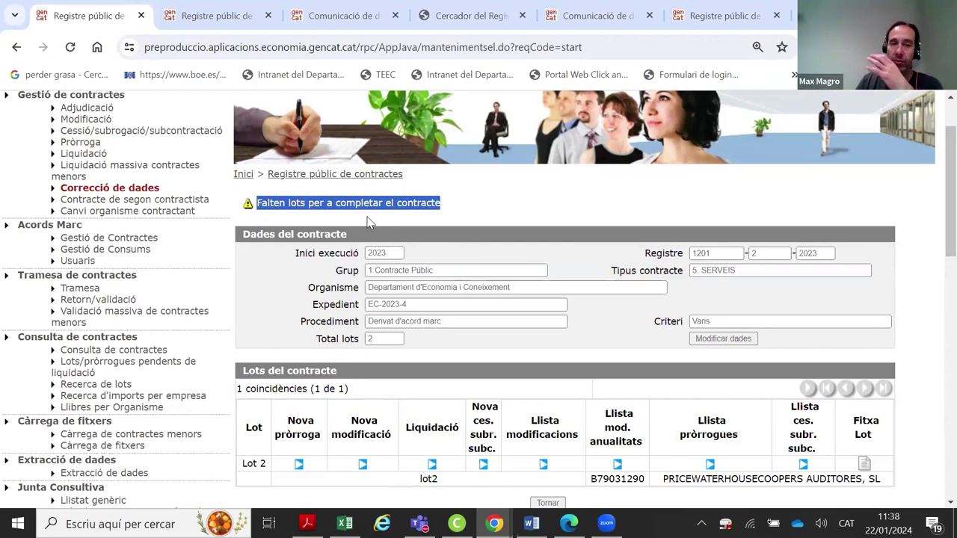
left_click(142, 189)
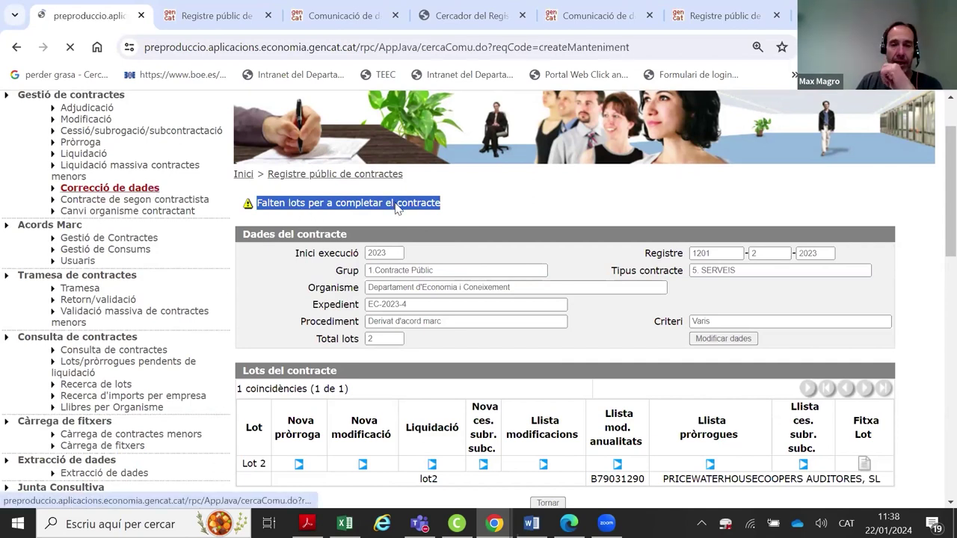
left_click(423, 313)
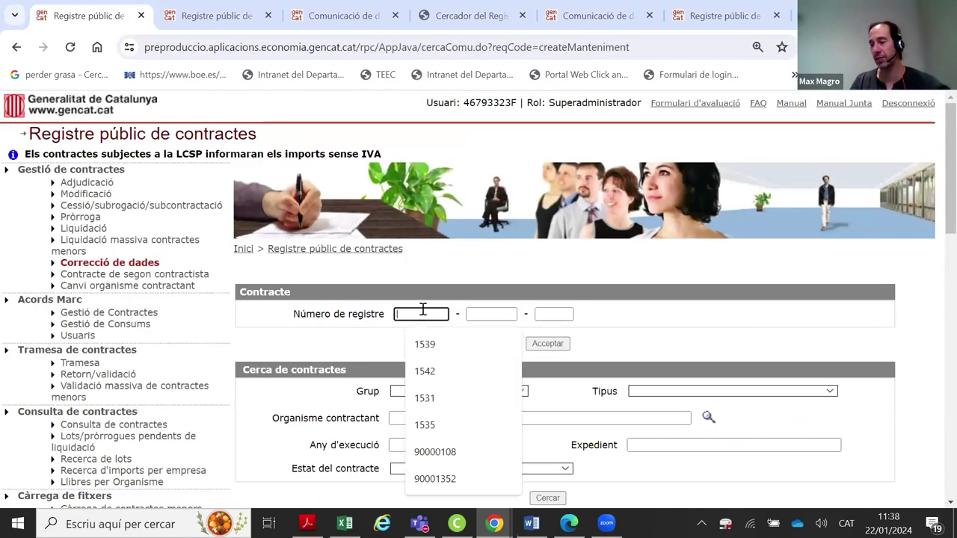
type("9")
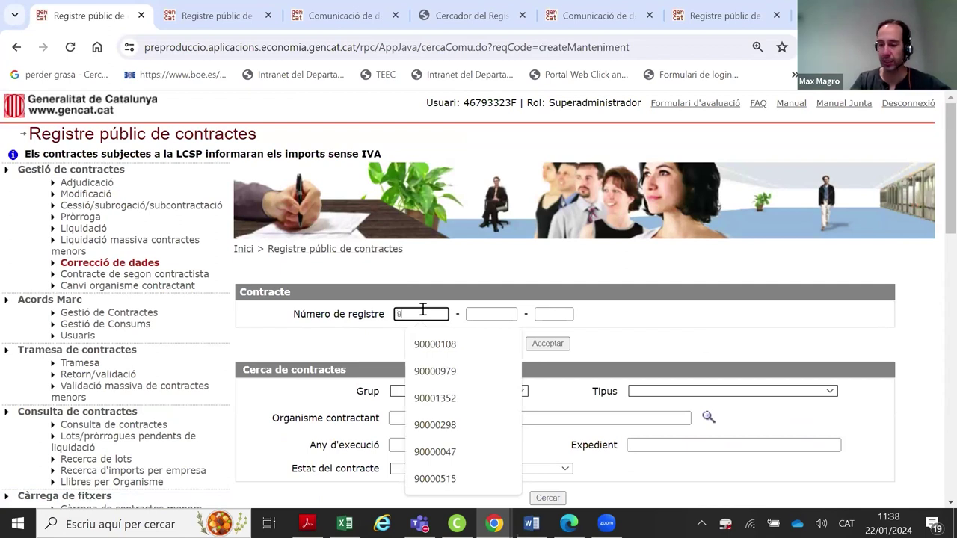
type("000000")
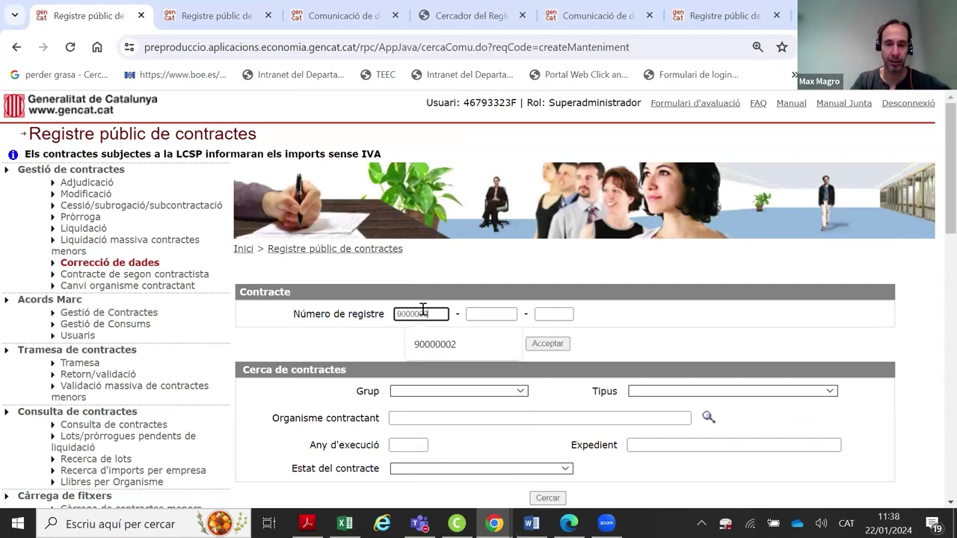
type("4")
key("Tab")
type("1")
key("Tab")
type("2023")
left_click(535, 348)
scroll(527, 320, "down", 1)
scroll(526, 320, "down", 2)
left_click_drag(460, 132, 428, 132)
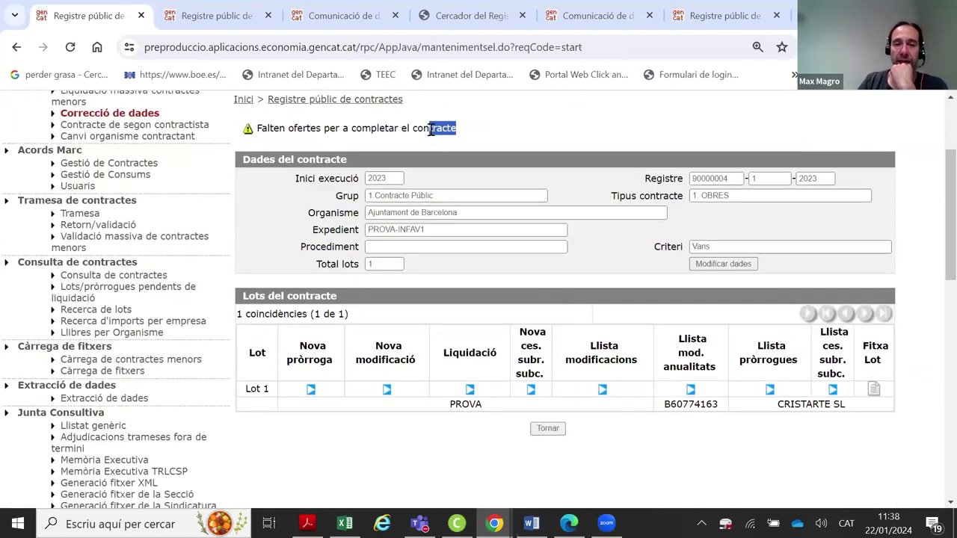
left_click(109, 116)
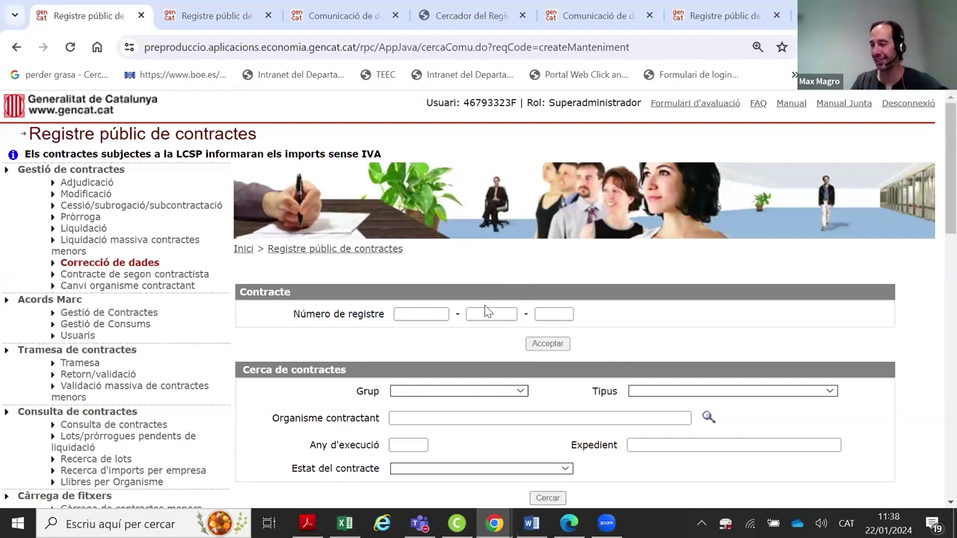
left_click(428, 311)
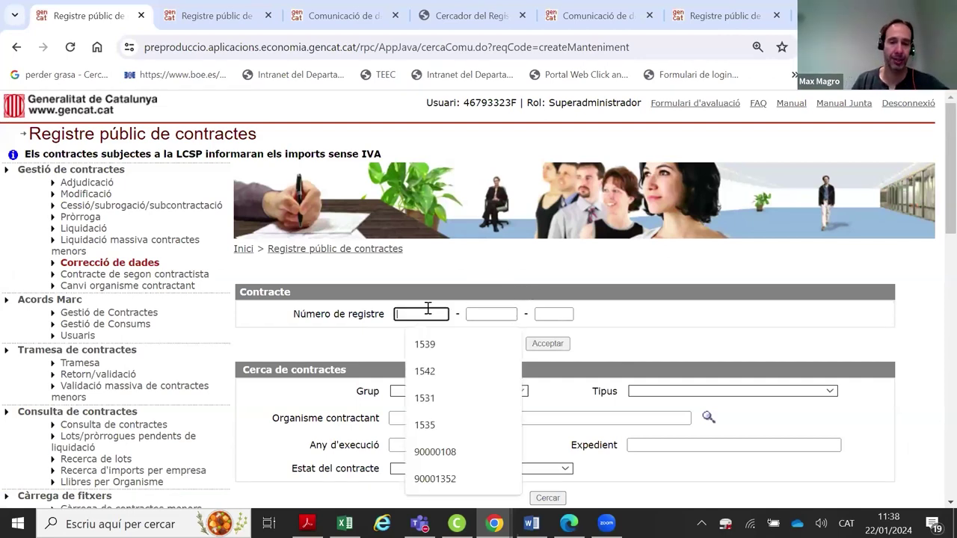
type("1201")
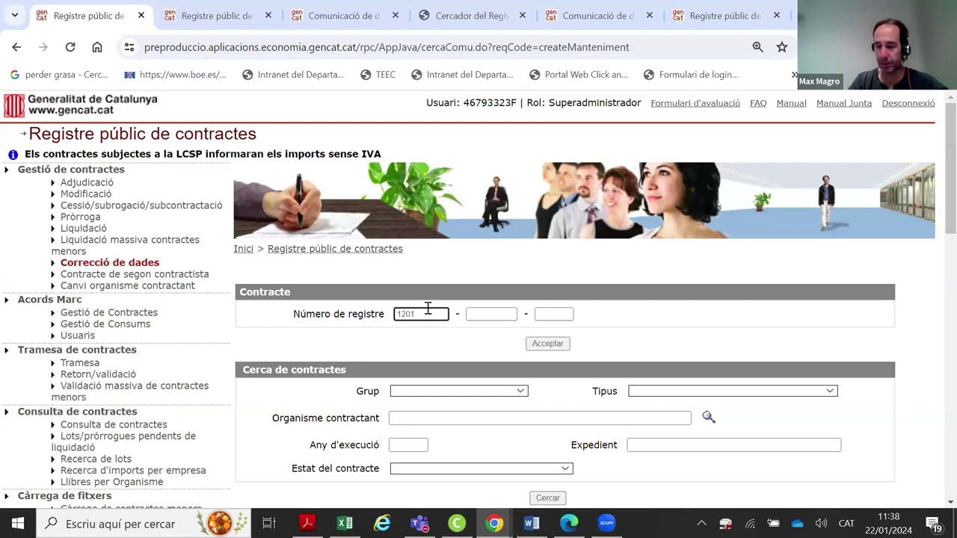
key("Tab")
type("100")
key("Tab")
type("2023")
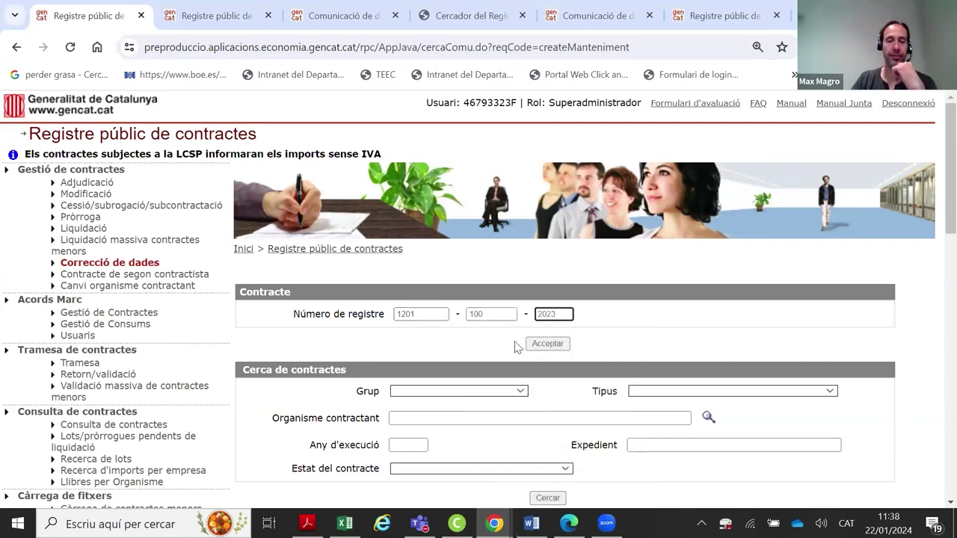
left_click(545, 344)
scroll(615, 288, "down", 1)
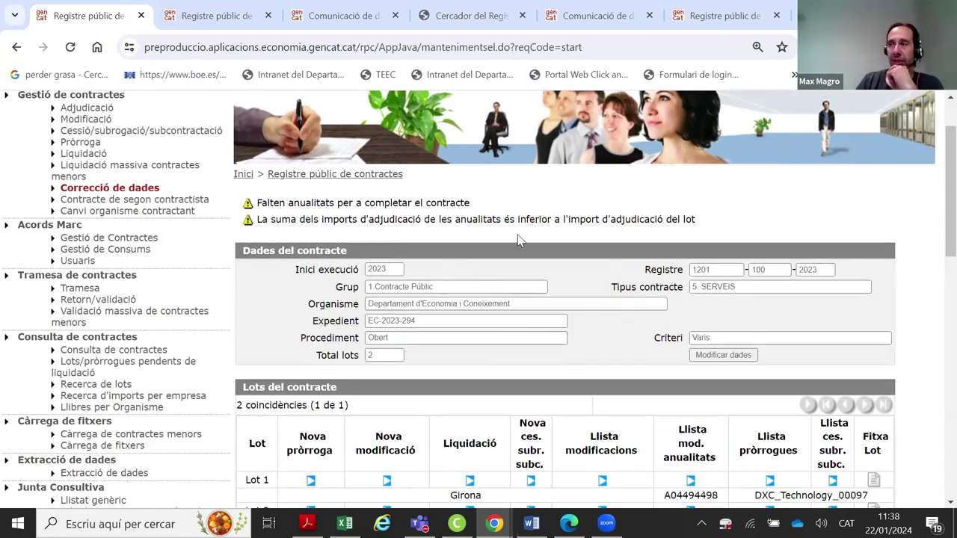
left_click_drag(273, 209, 712, 219)
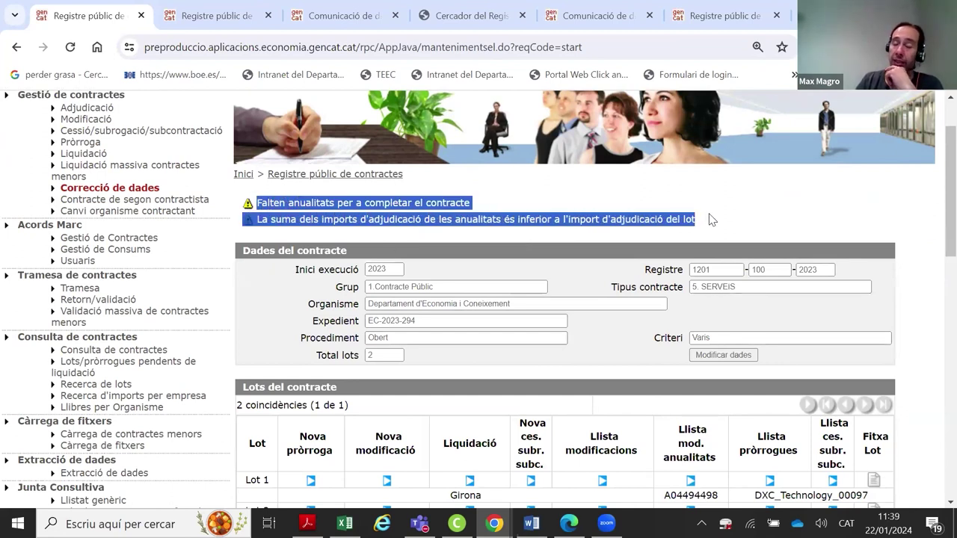
left_click(633, 219)
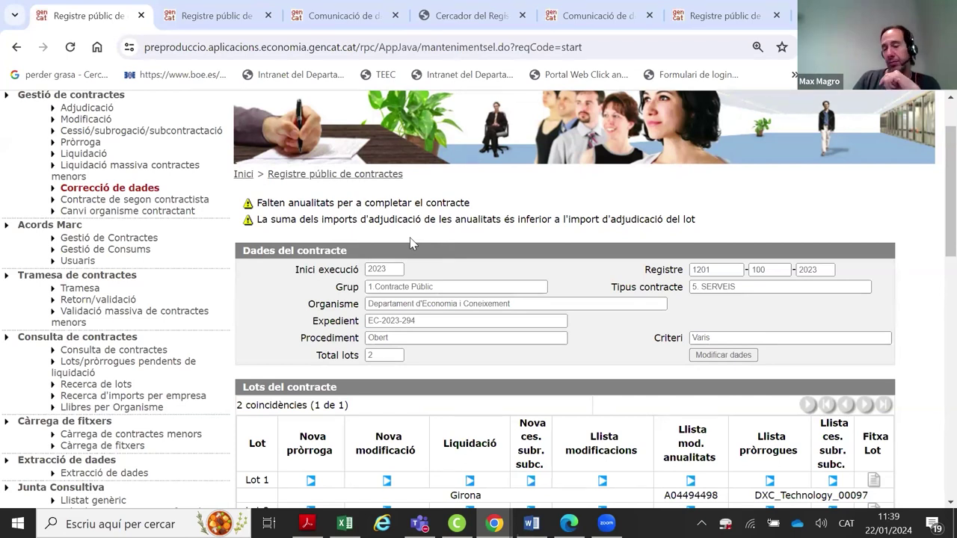
scroll(478, 241, "down", 1)
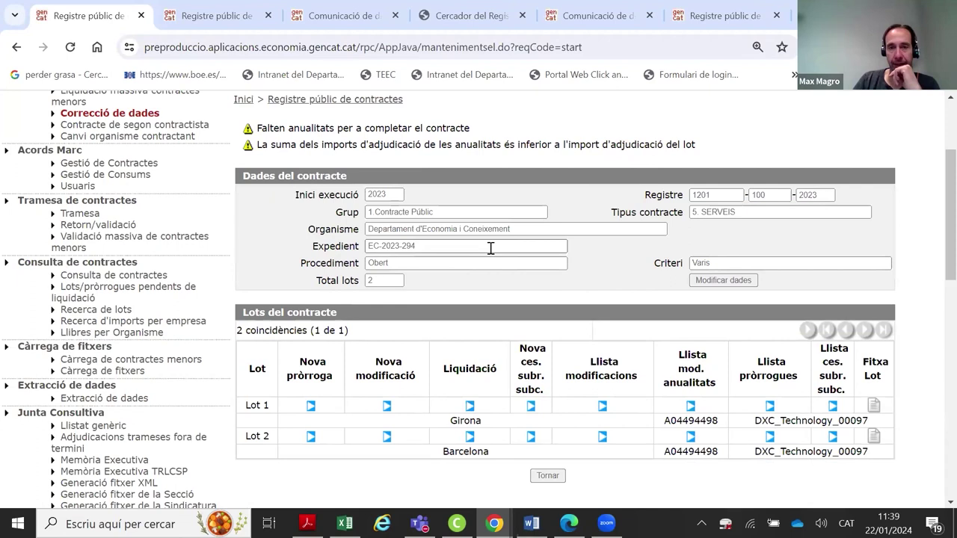
scroll(157, 230, "up", 3)
left_click(154, 262)
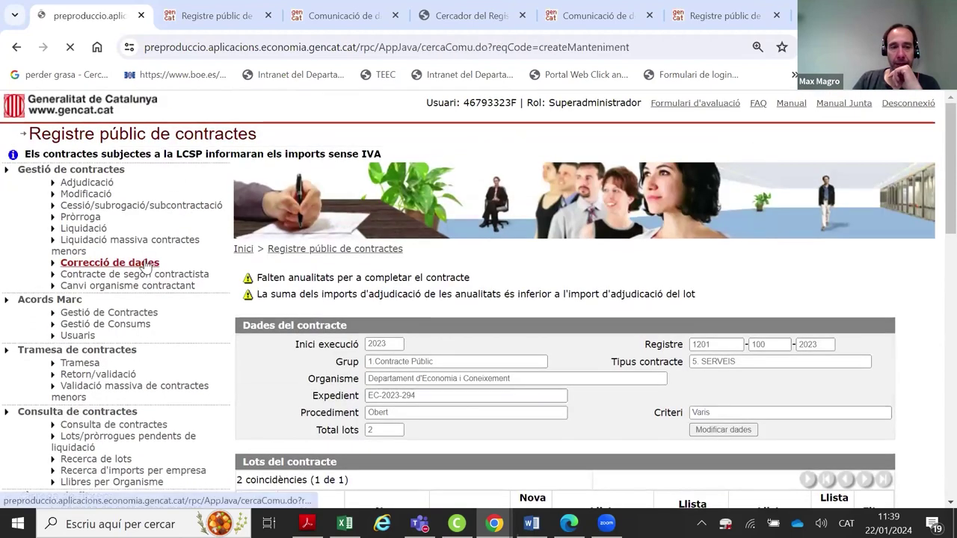
left_click(444, 314)
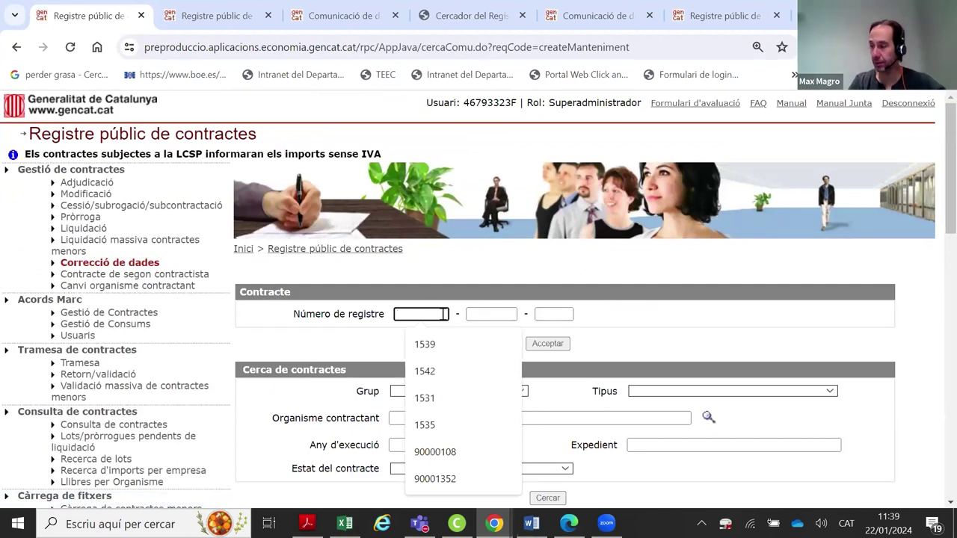
type("1550")
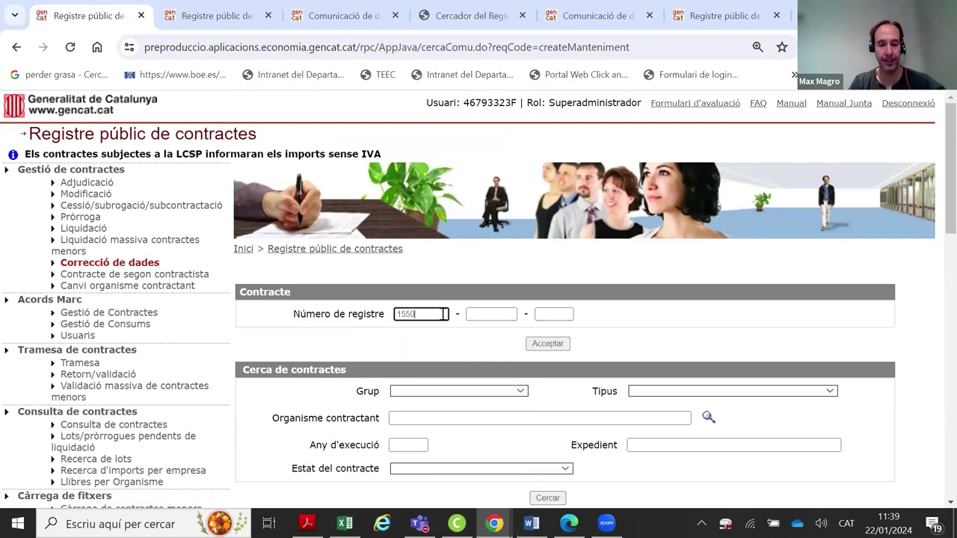
key("Tab")
type("1")
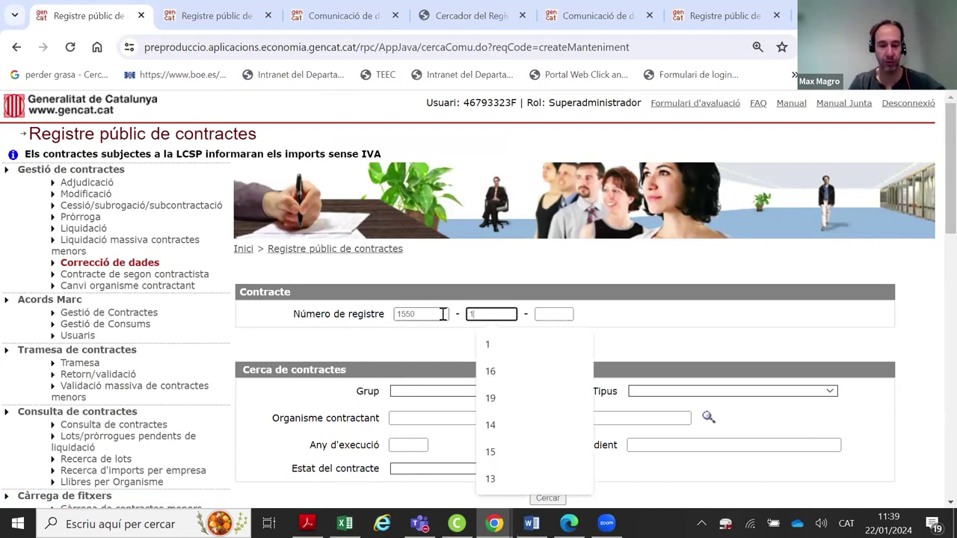
type("6")
key("Tab")
type("20")
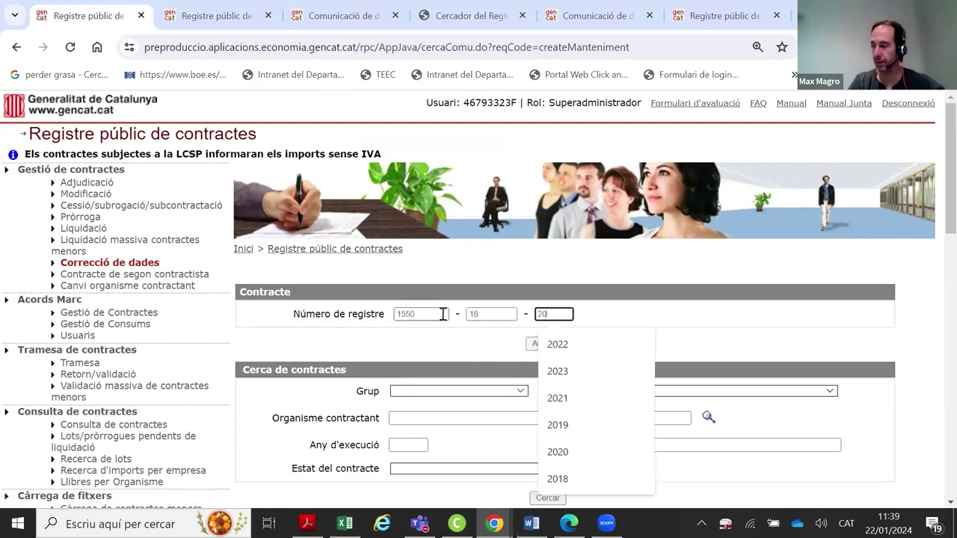
type("23")
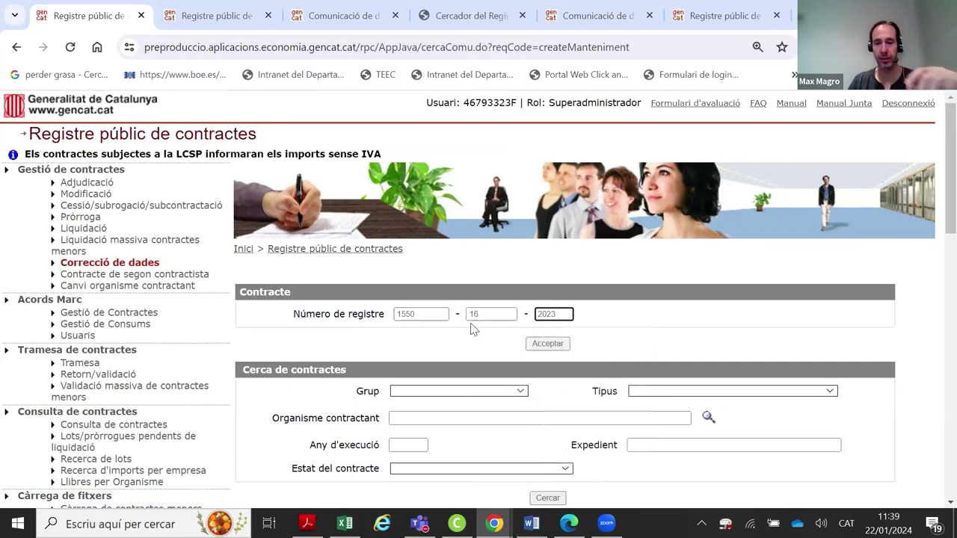
left_click(533, 344)
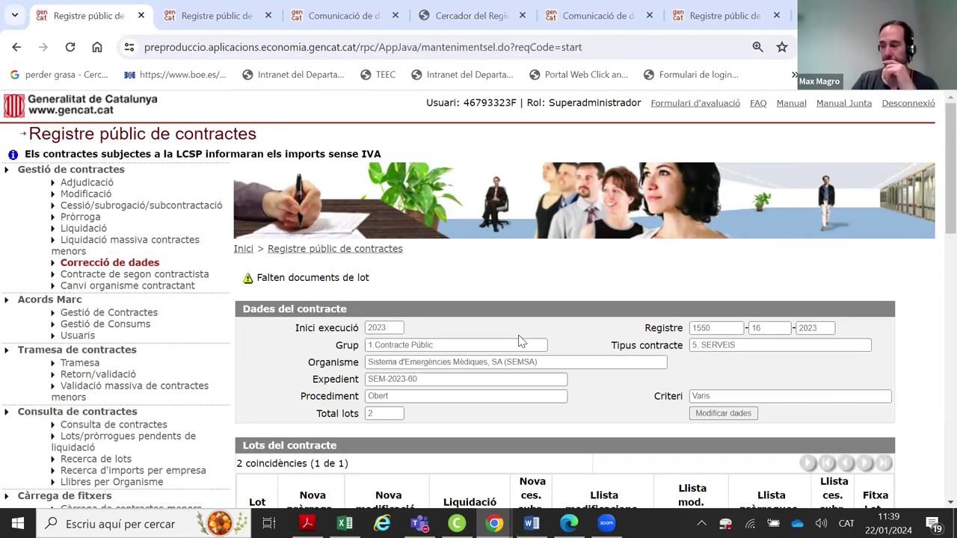
scroll(459, 292, "down", 1)
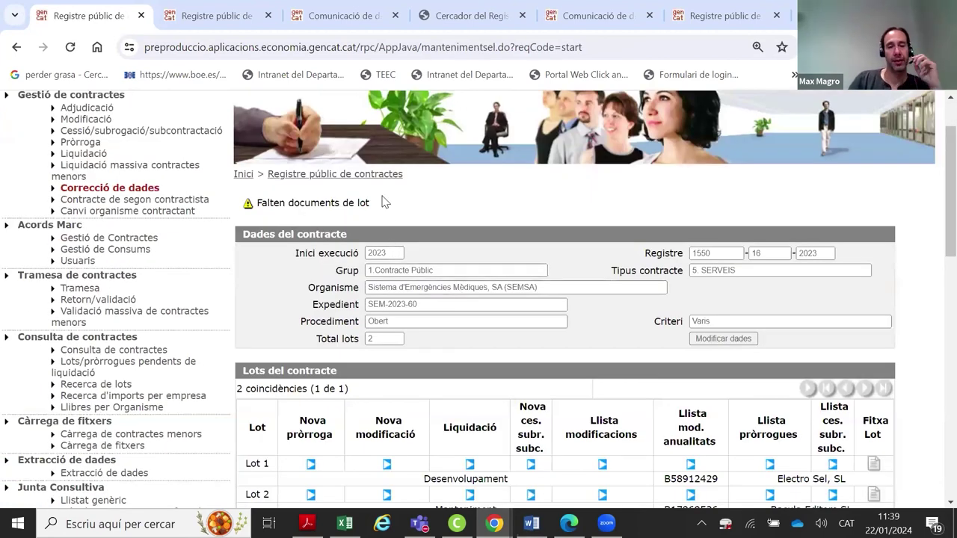
left_click_drag(374, 203, 268, 203)
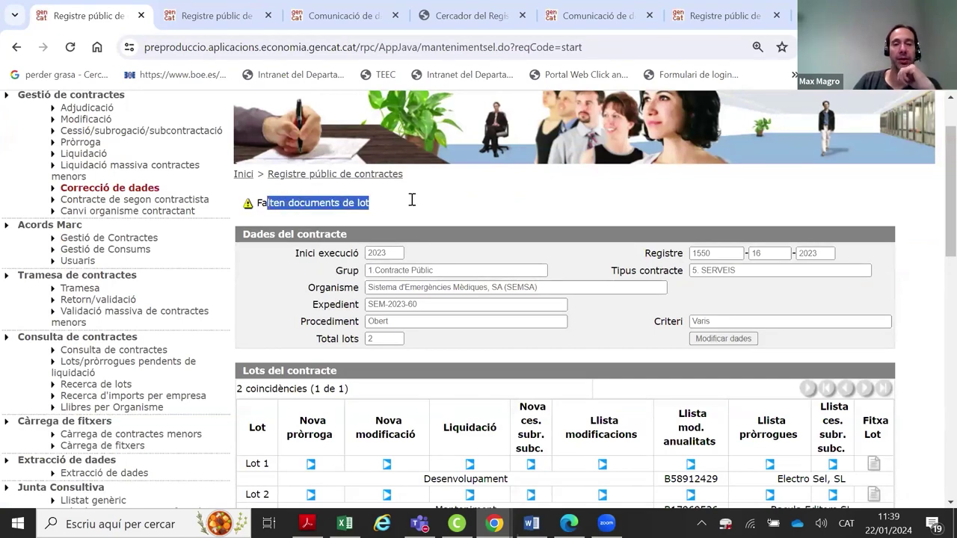
left_click(554, 224)
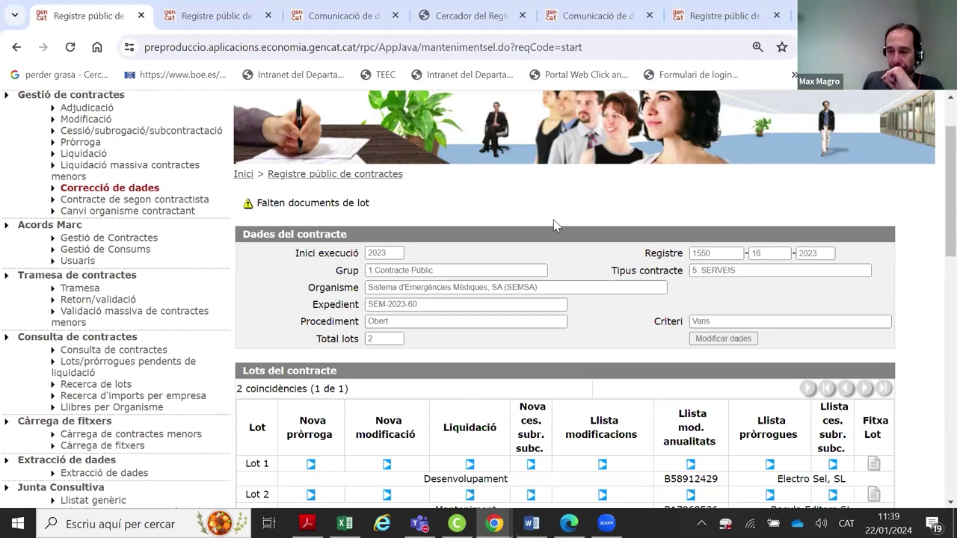
scroll(553, 224, "down", 1)
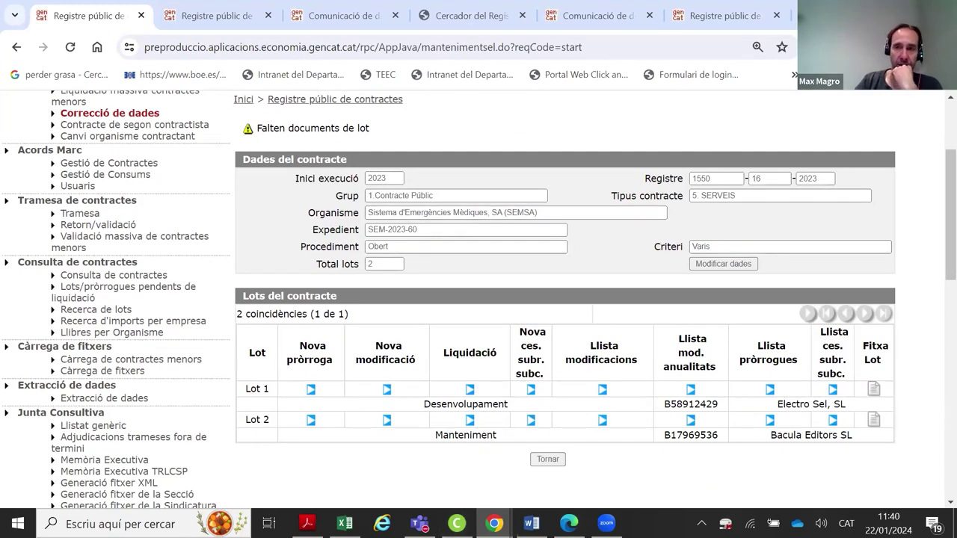
Open the FAQ document from the production site of the Registre públic de contractes
key("alt+Tab")
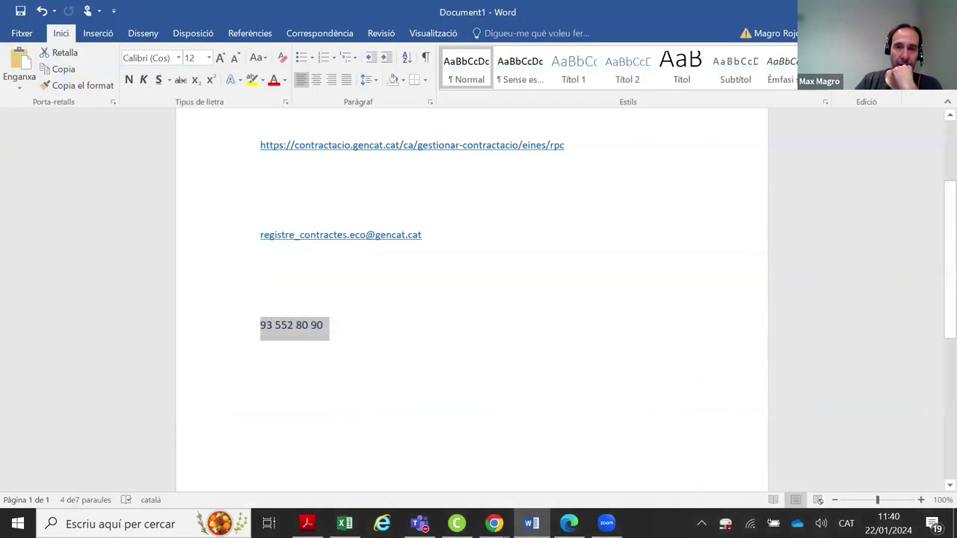
key("super+d")
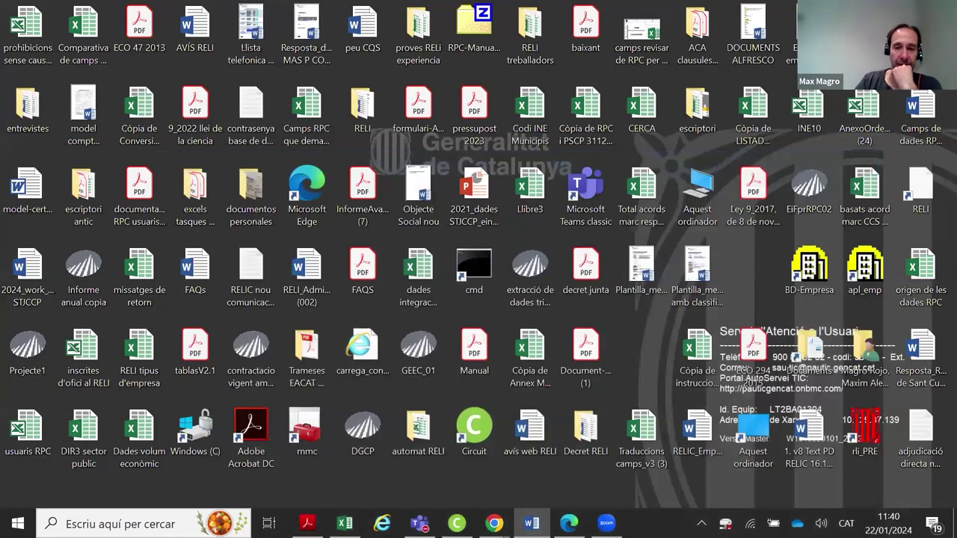
mouse_move(494, 523)
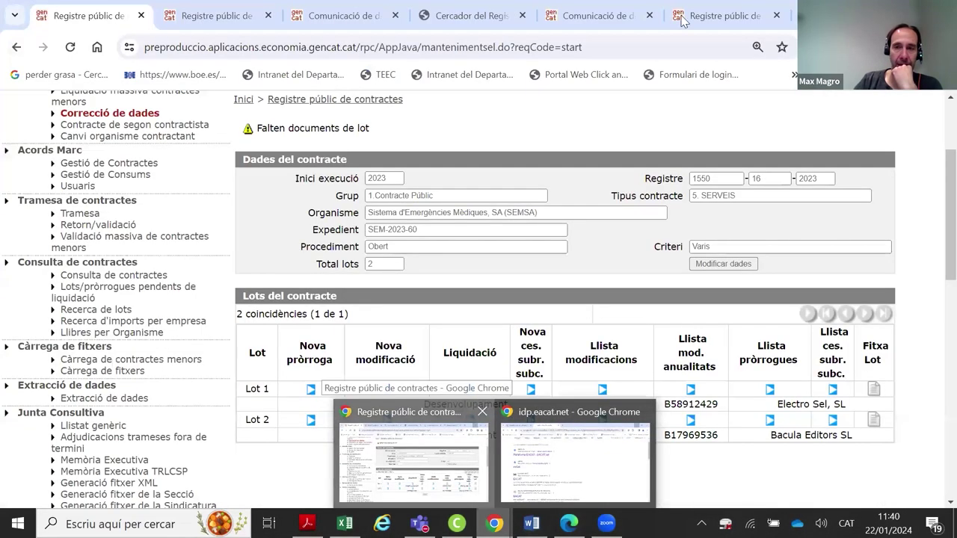
left_click(472, 479)
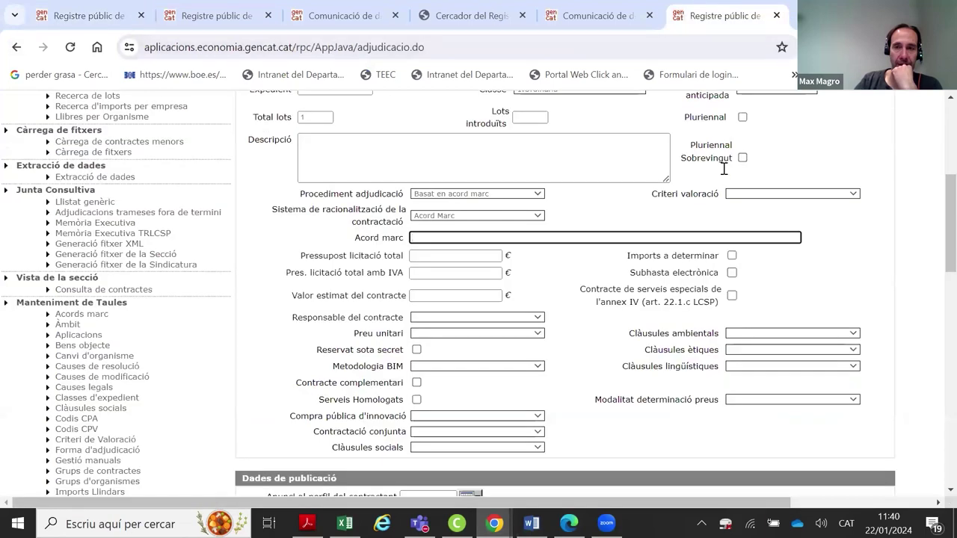
scroll(724, 182, "up", 4)
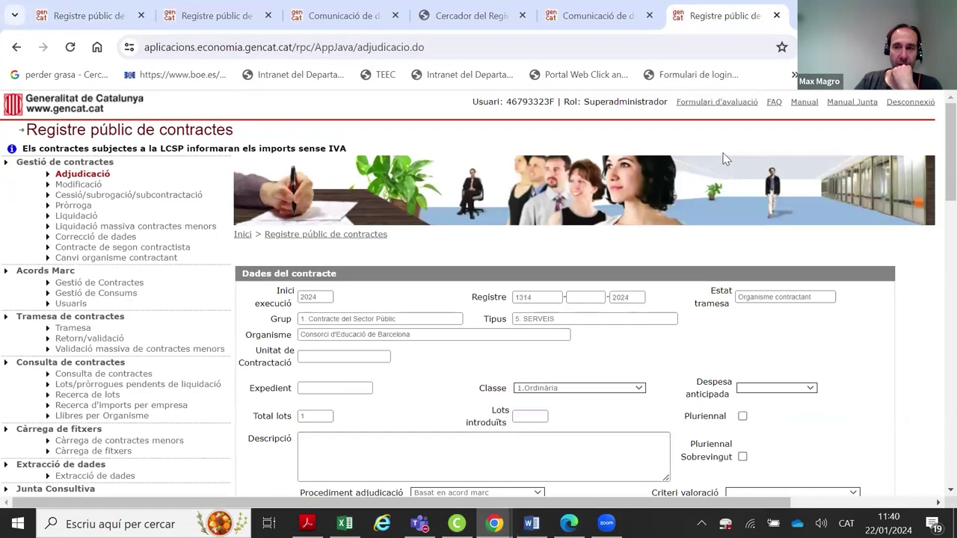
left_click(774, 103)
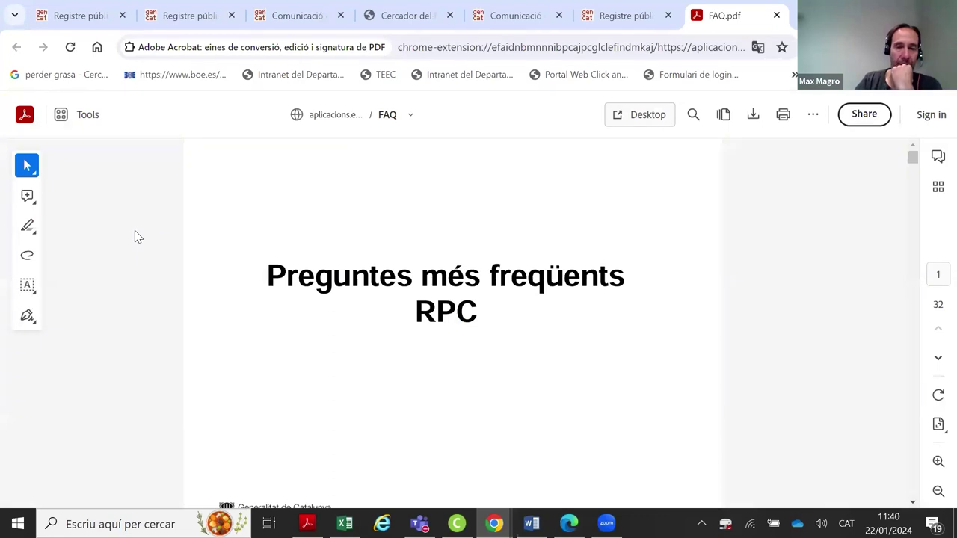
Look through the FAQ document for section 11, Adjuntar documents
scroll(133, 237, "down", 10)
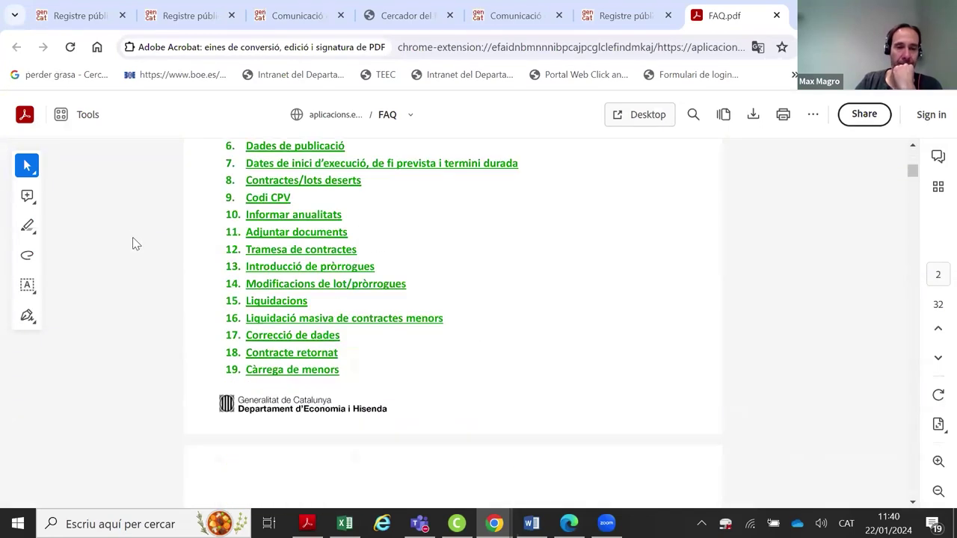
scroll(133, 239, "down", 20)
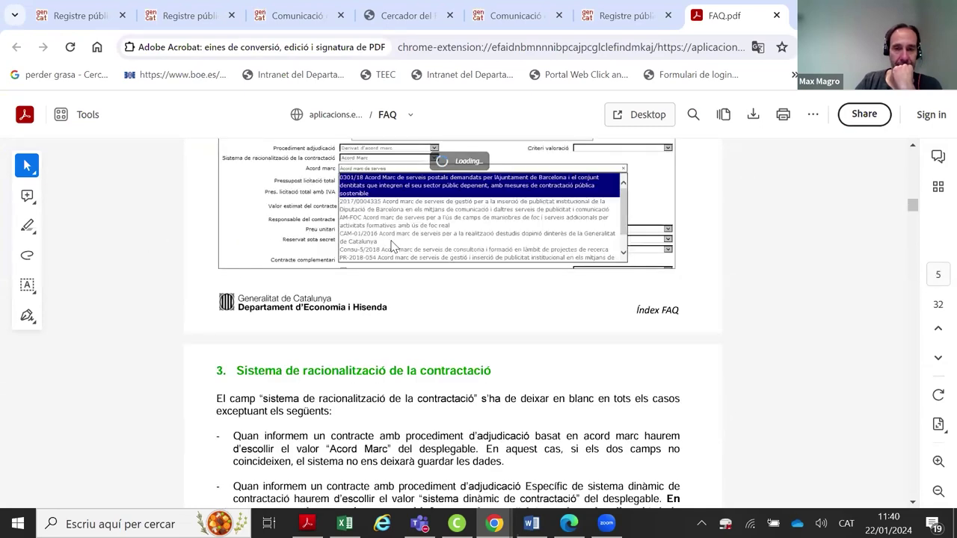
scroll(395, 253, "down", 5)
scroll(394, 255, "down", 20)
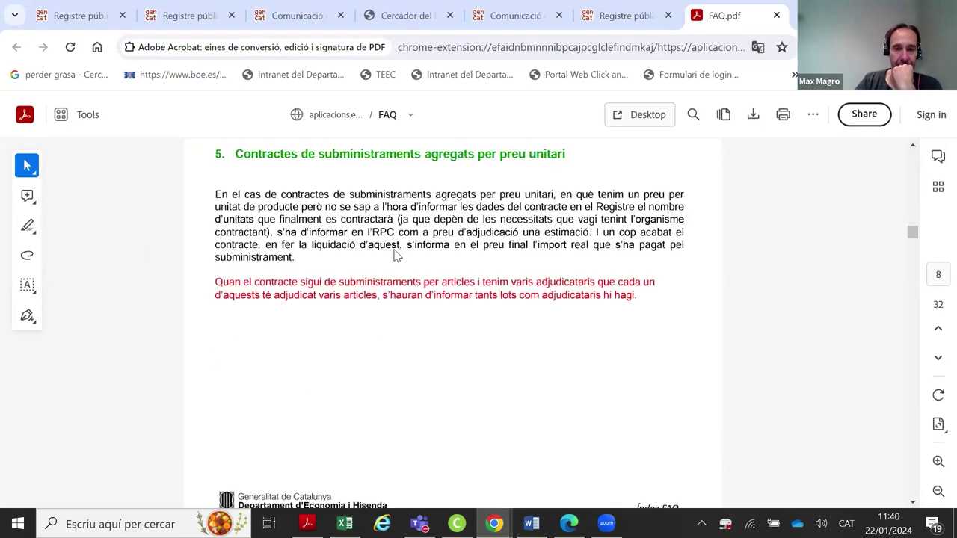
scroll(395, 255, "down", 20)
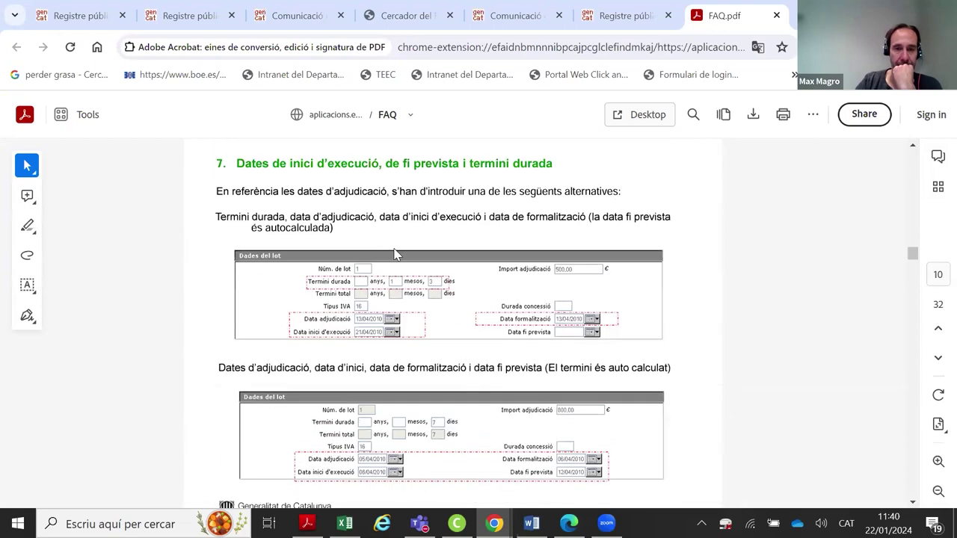
scroll(395, 255, "down", 20)
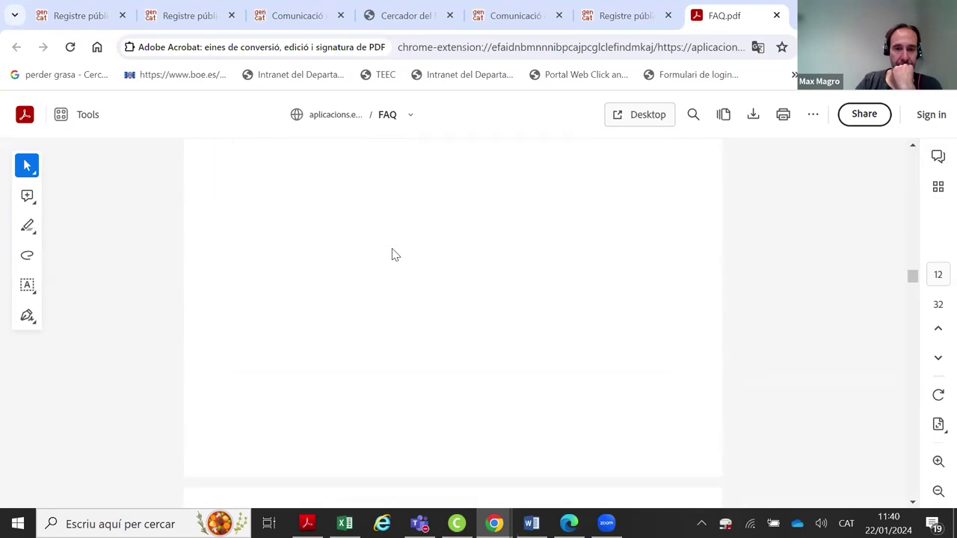
scroll(392, 249, "down", 20)
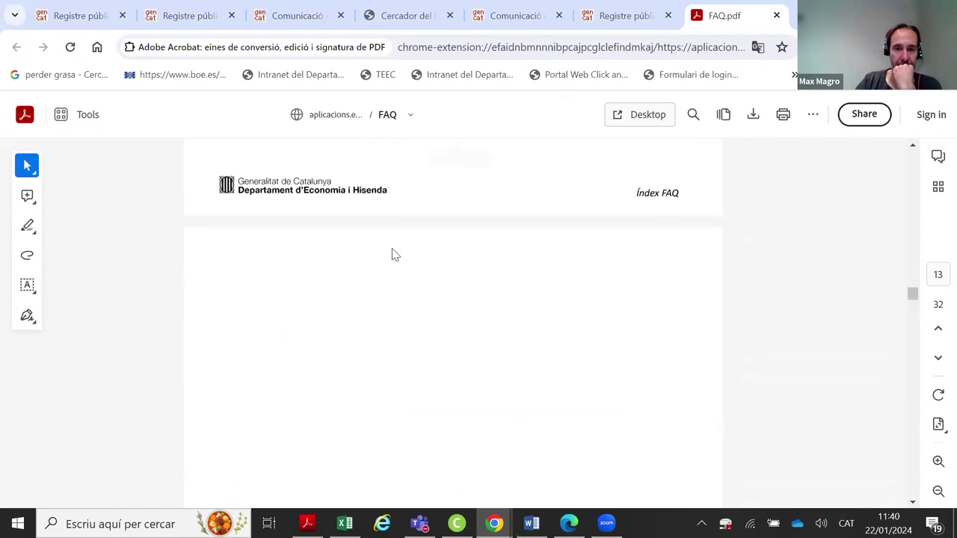
scroll(395, 255, "down", 20)
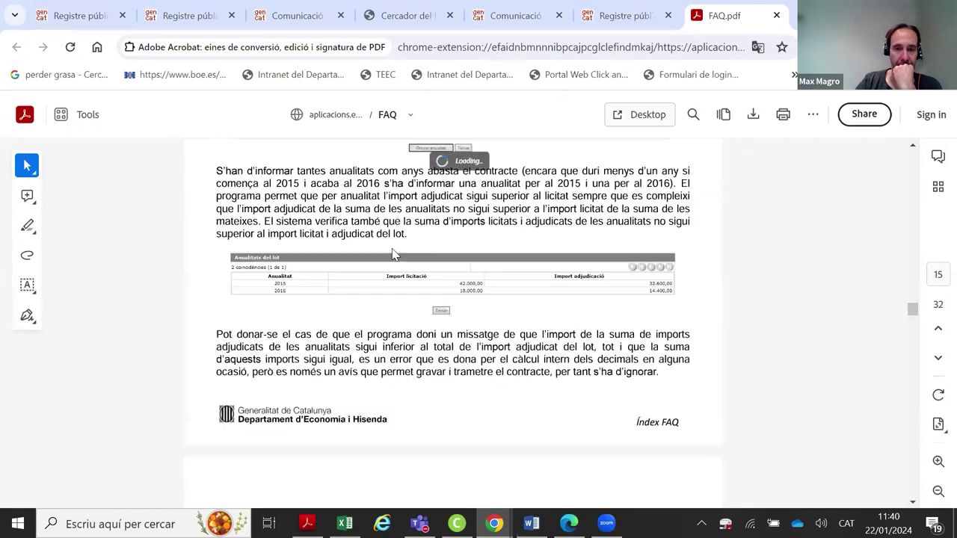
scroll(395, 255, "down", 3)
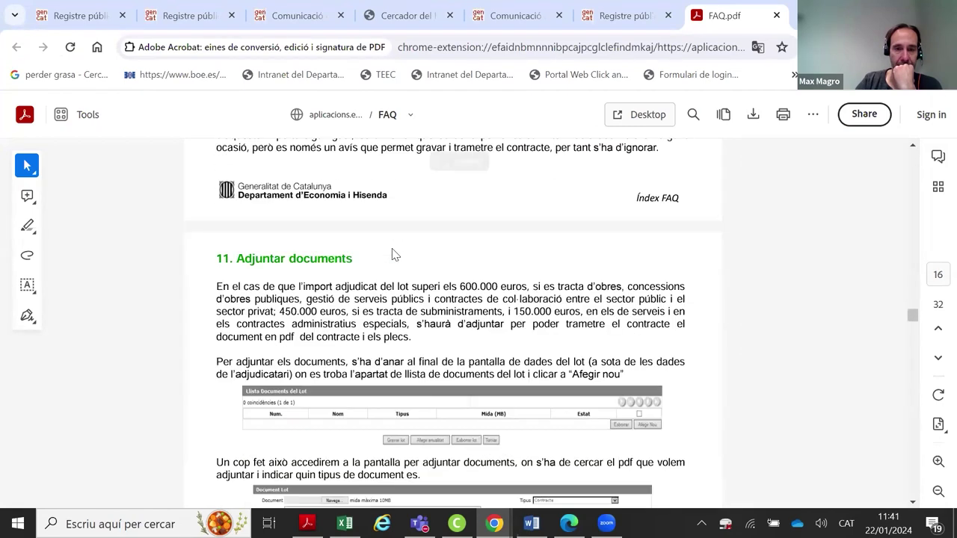
scroll(395, 255, "down", 2)
scroll(430, 241, "up", 1)
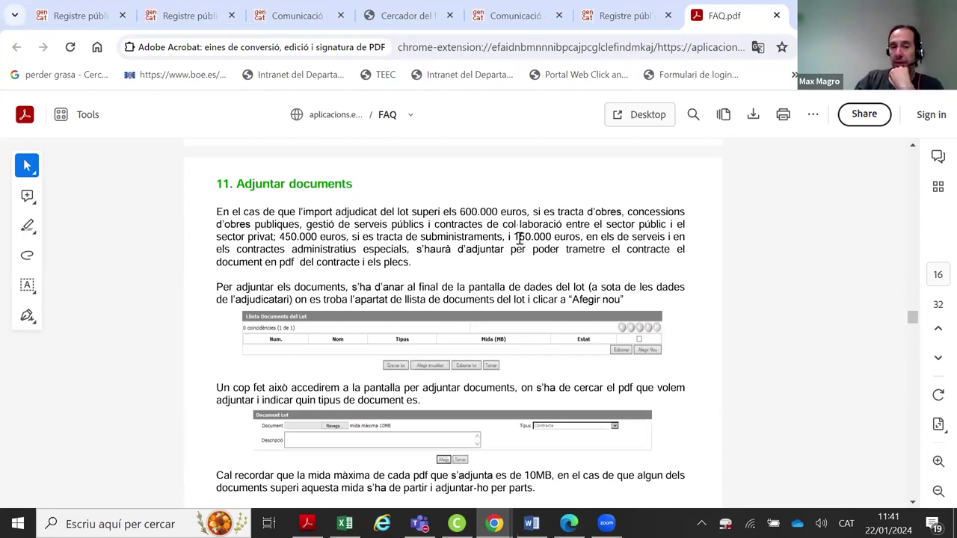
Examine the award-amount thresholds for services, supplies and works in the first paragraph of Adjuntar documents, highlighting them in the text
left_click_drag(514, 236, 551, 237)
left_click(550, 238)
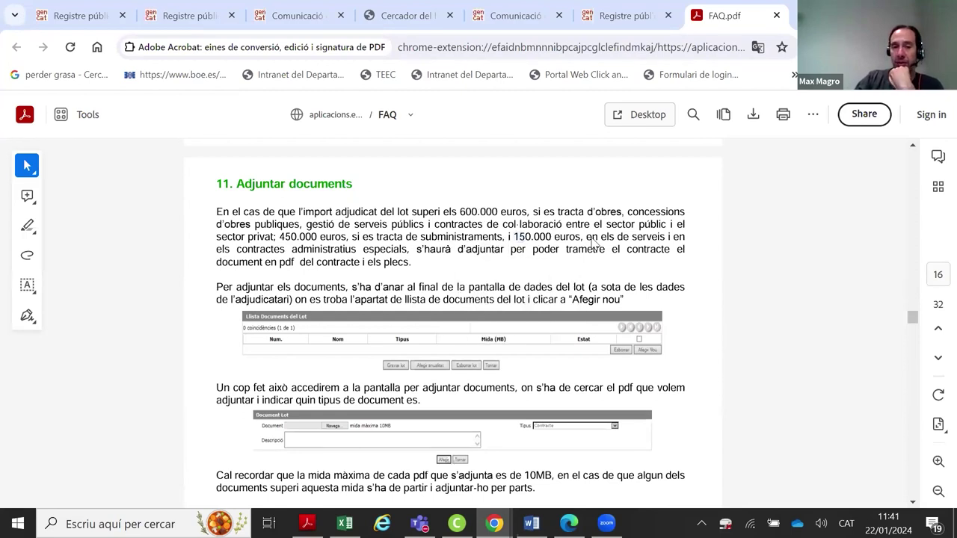
left_click_drag(633, 239, 672, 241)
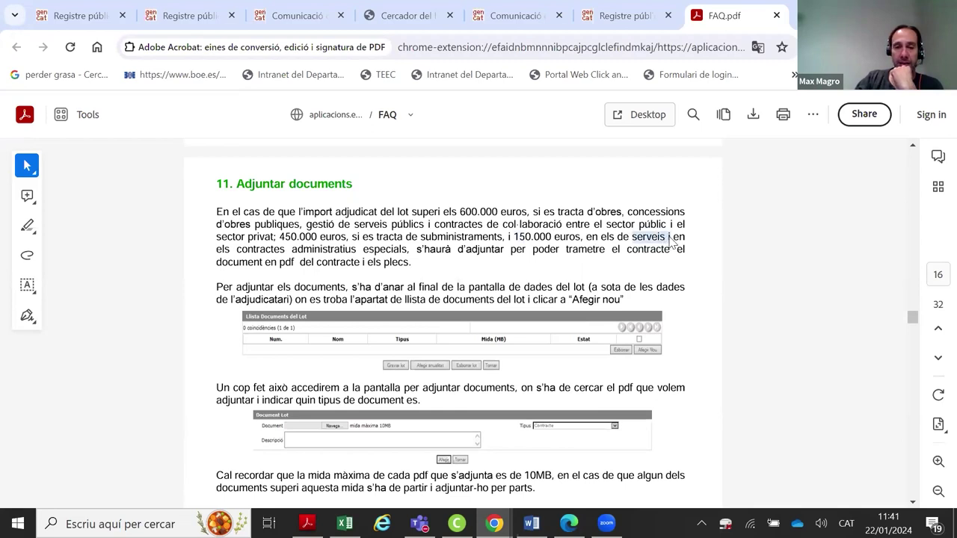
left_click_drag(279, 238, 327, 247)
left_click_drag(420, 238, 507, 218)
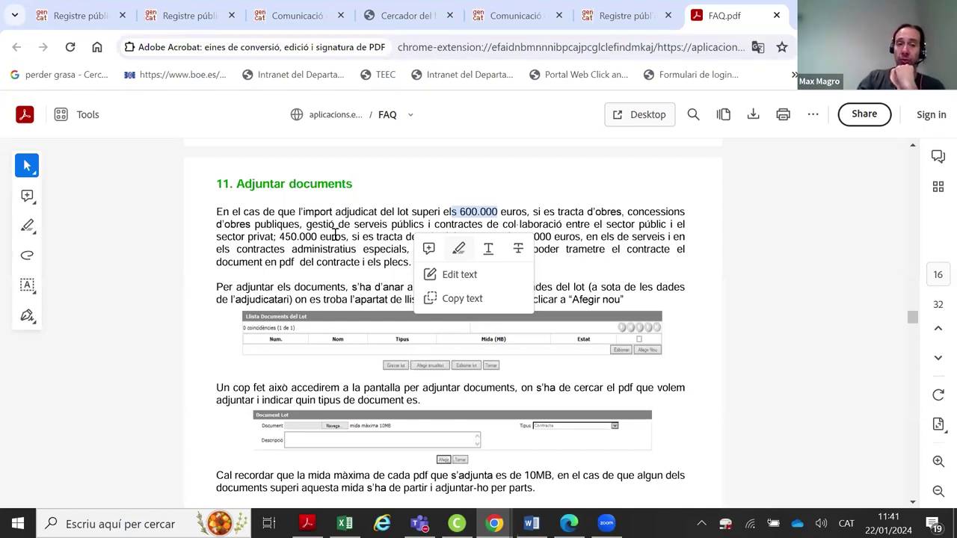
left_click(77, 16)
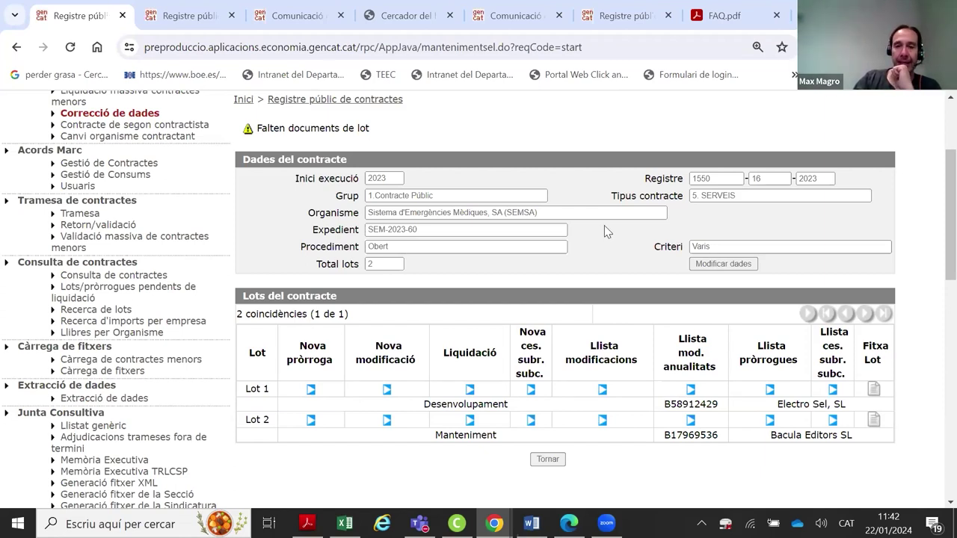
left_click(259, 394)
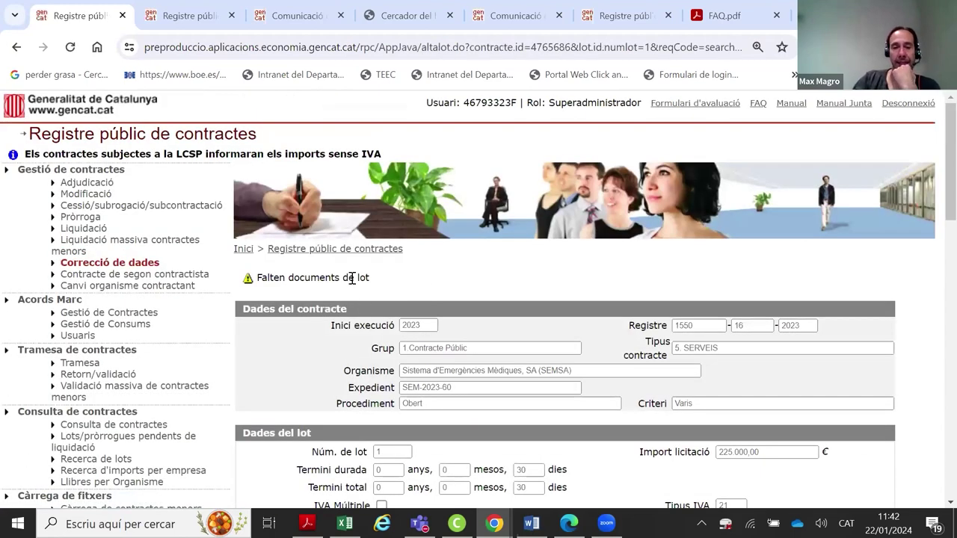
scroll(587, 252, "down", 8)
scroll(582, 261, "down", 7)
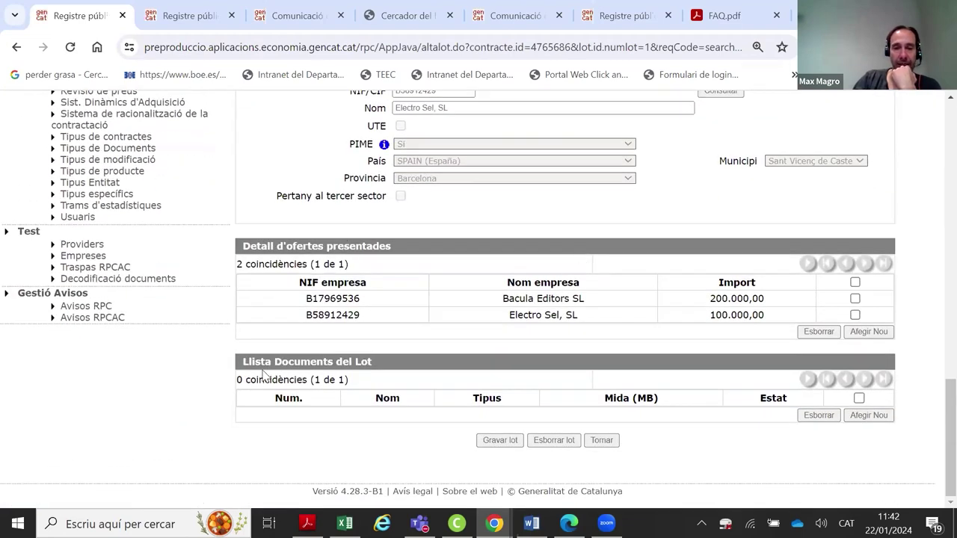
left_click_drag(245, 362, 377, 364)
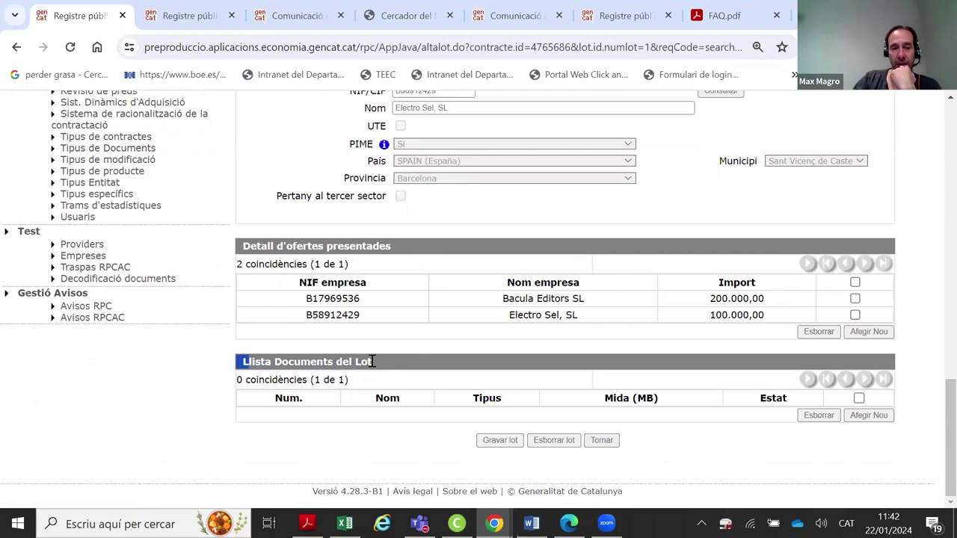
left_click(202, 374)
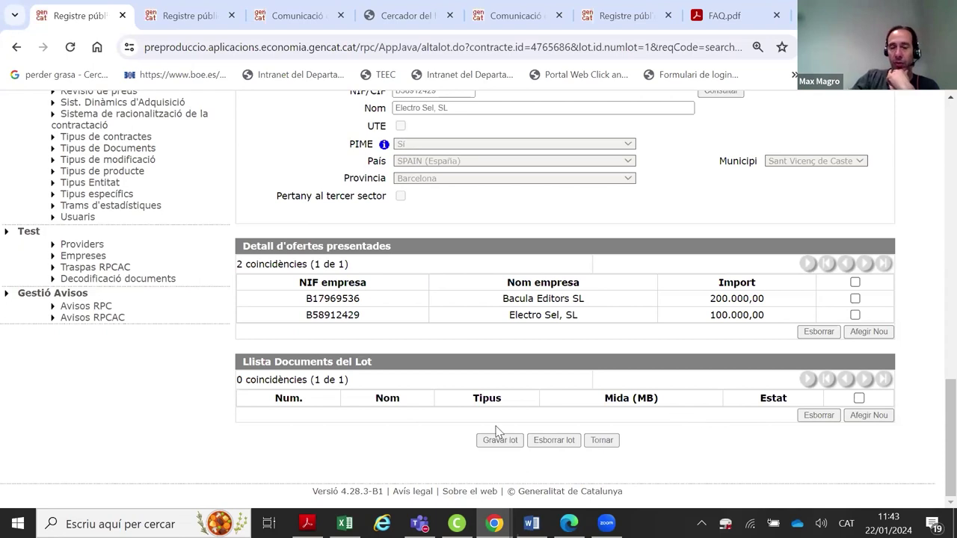
Start adding a document to the Llista Documents del Lot and open its file selection, closing it without choosing a file
left_click_drag(241, 362, 385, 385)
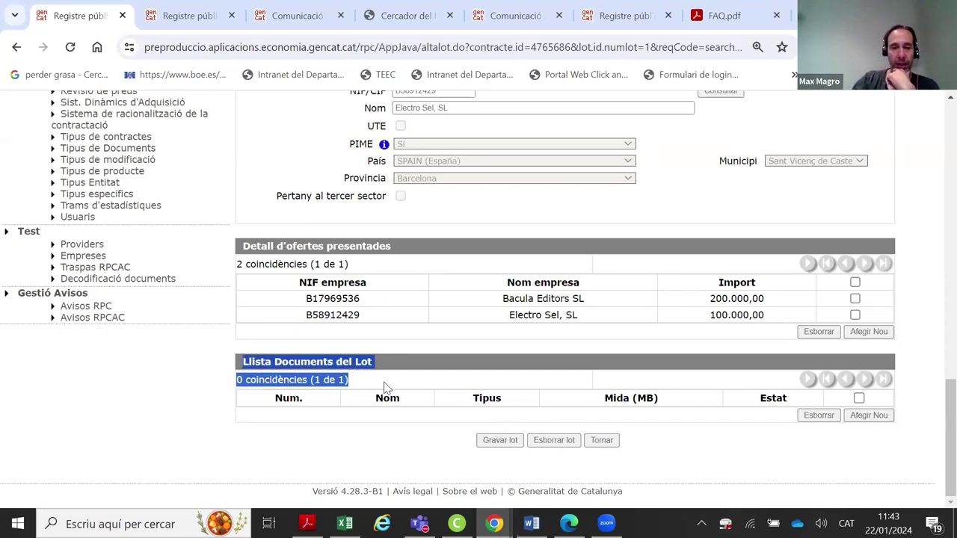
left_click(869, 417)
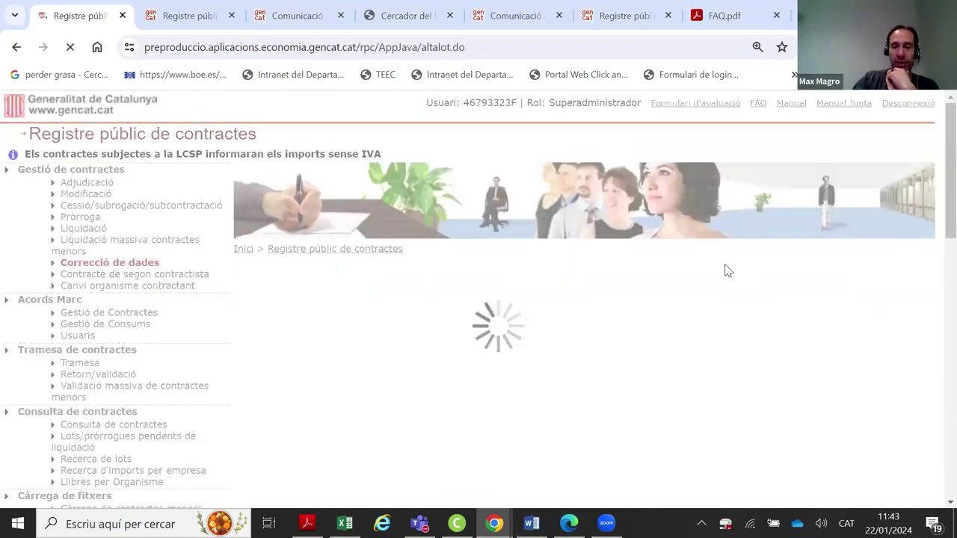
scroll(733, 273, "down", 1)
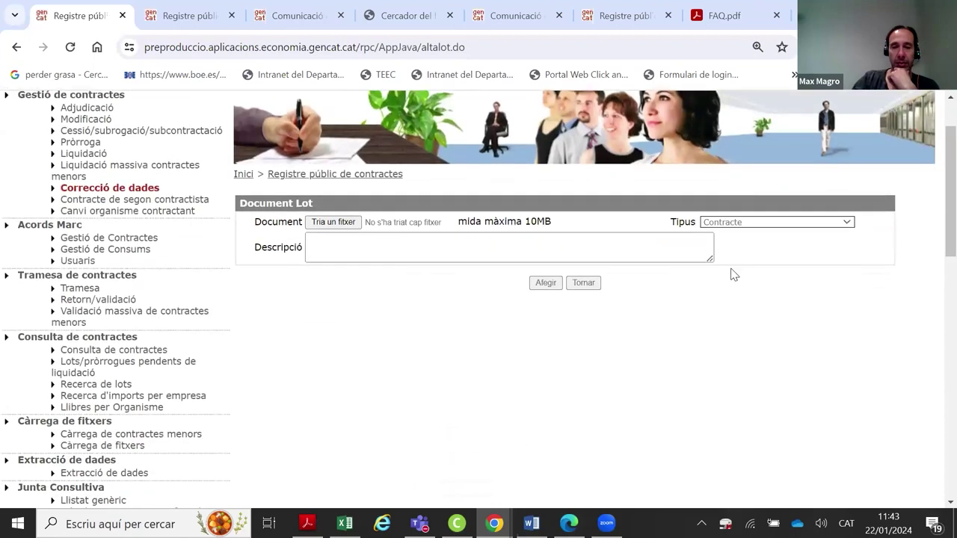
left_click(322, 225)
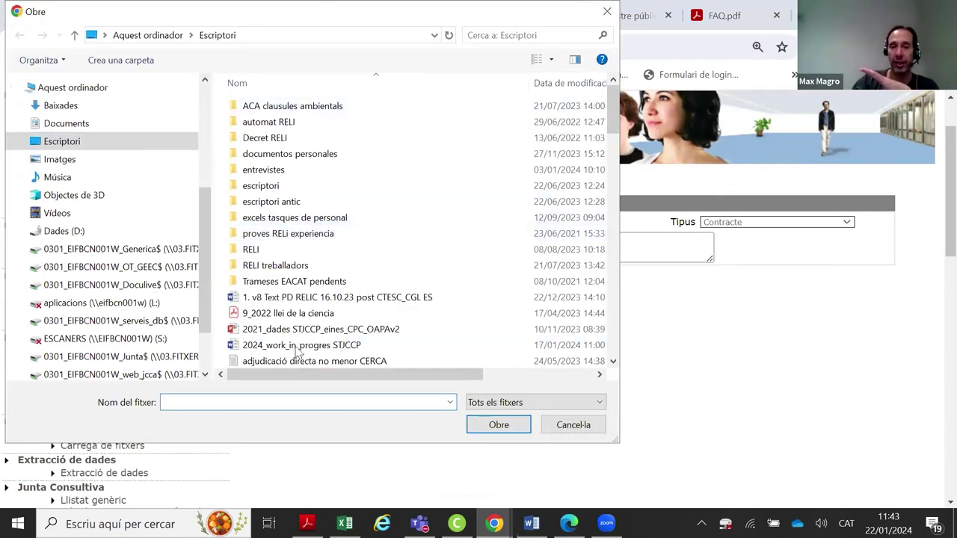
left_click(607, 12)
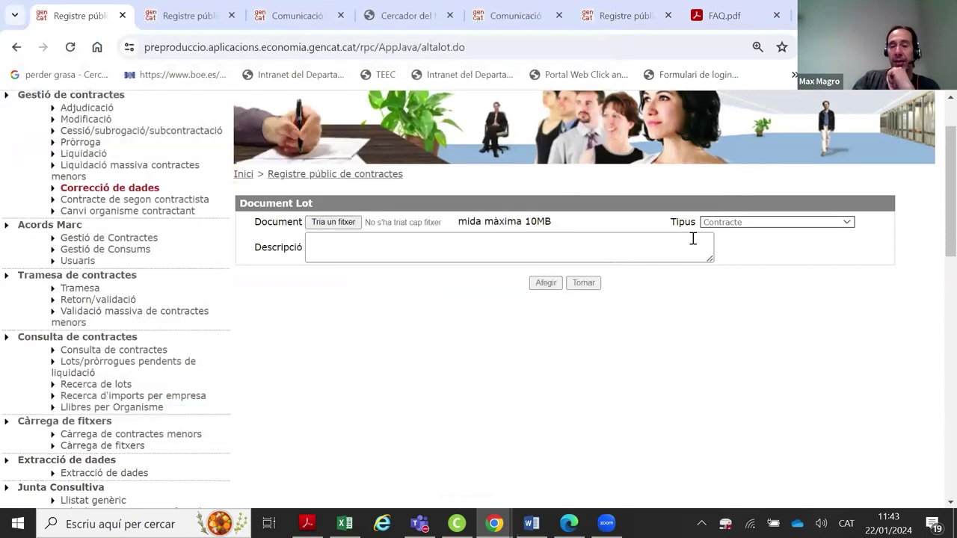
Examine the document type options, the description field and the maximum file size in the Document Lot form
left_click(708, 223)
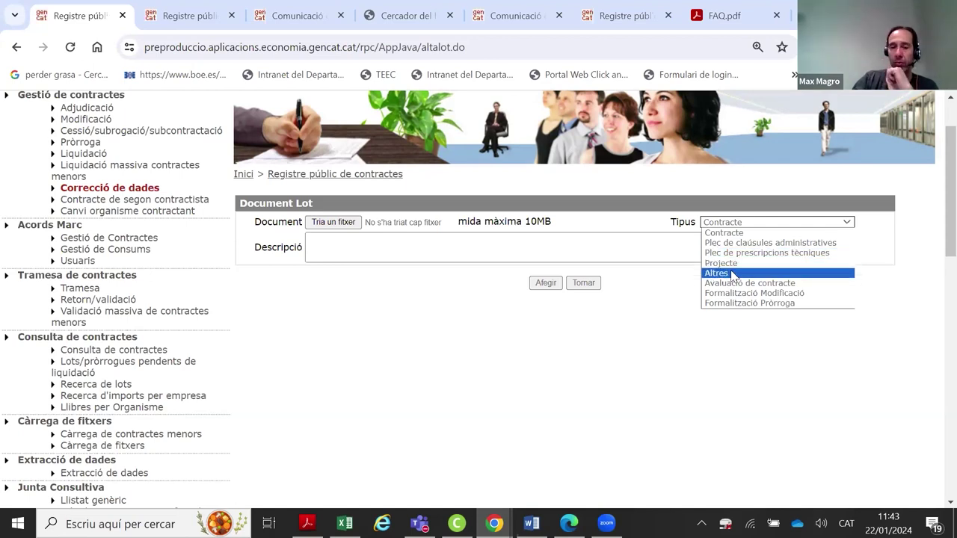
left_click(655, 261)
left_click(568, 242)
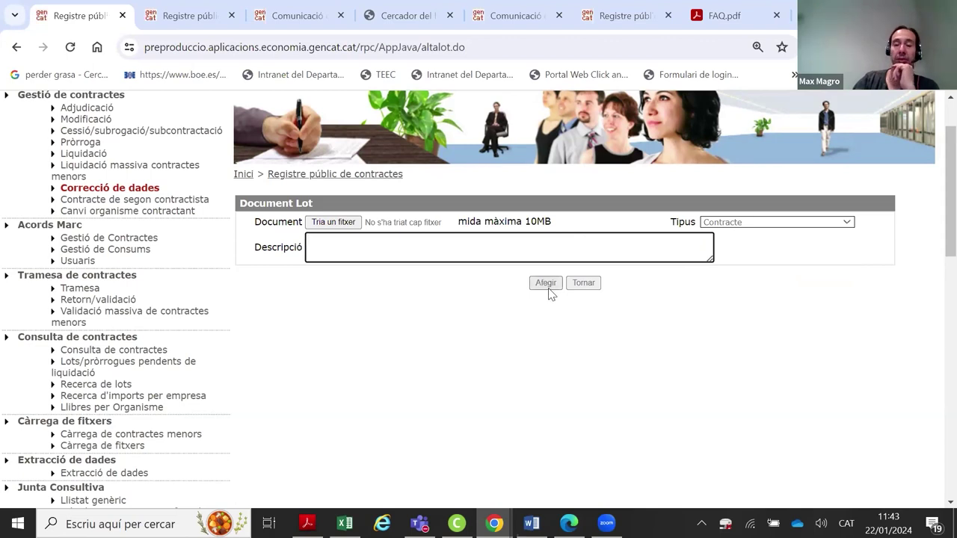
left_click(407, 305)
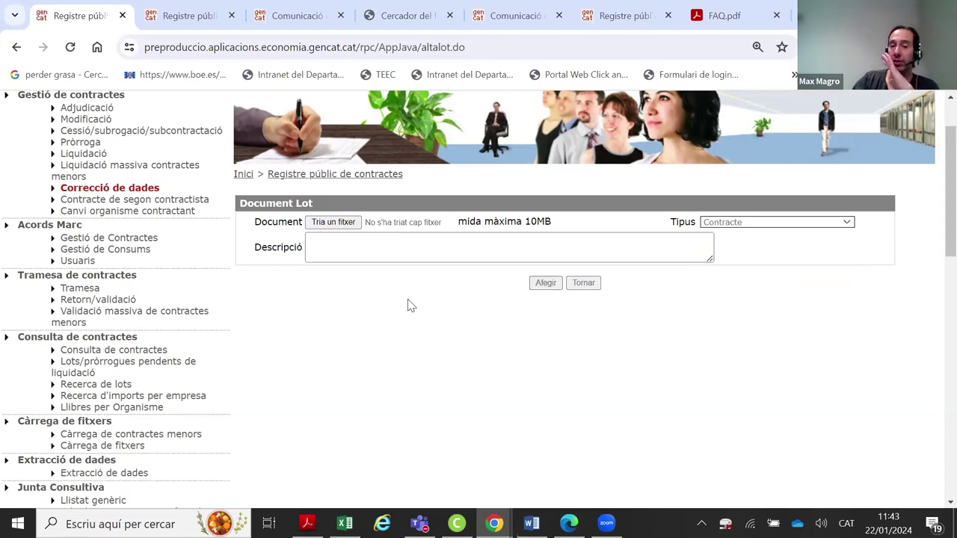
left_click(426, 247)
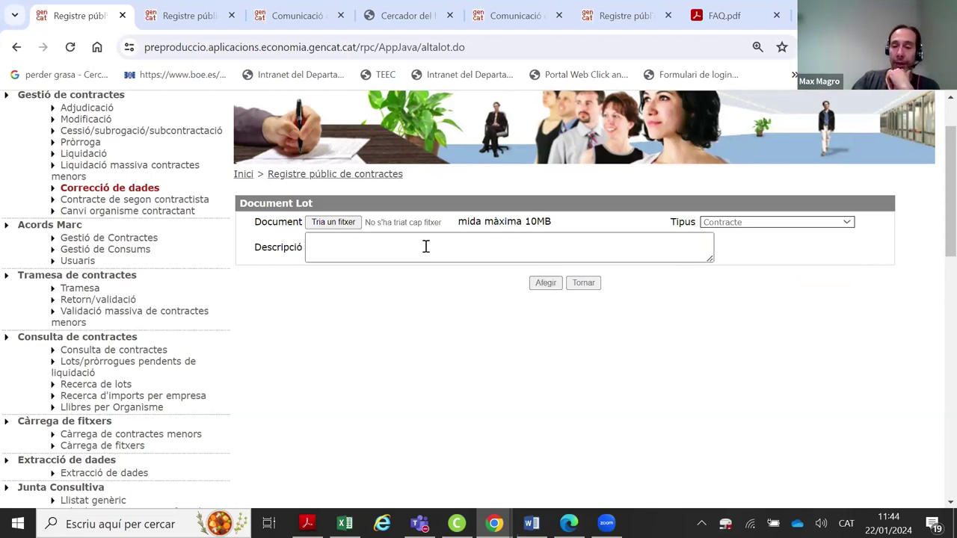
left_click_drag(550, 222, 523, 221)
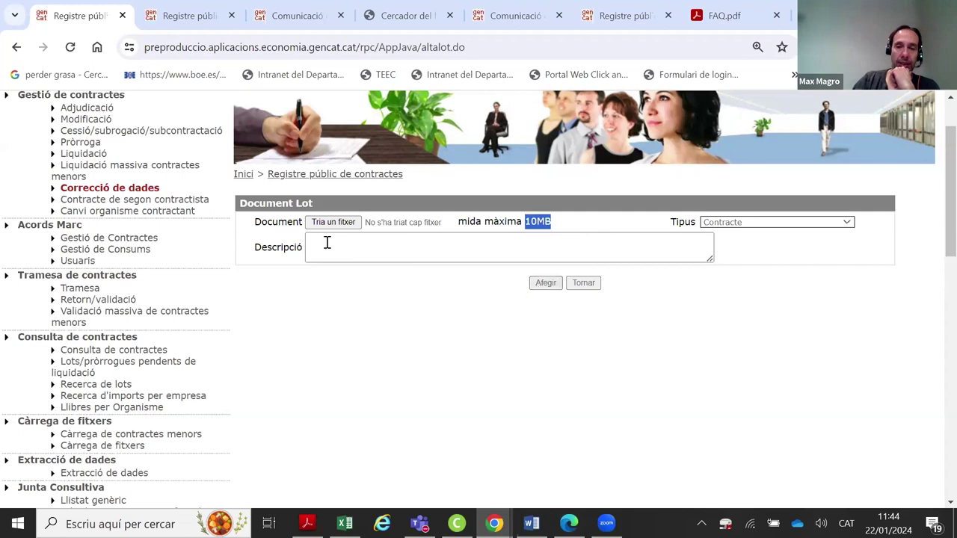
left_click(706, 23)
left_click(634, 16)
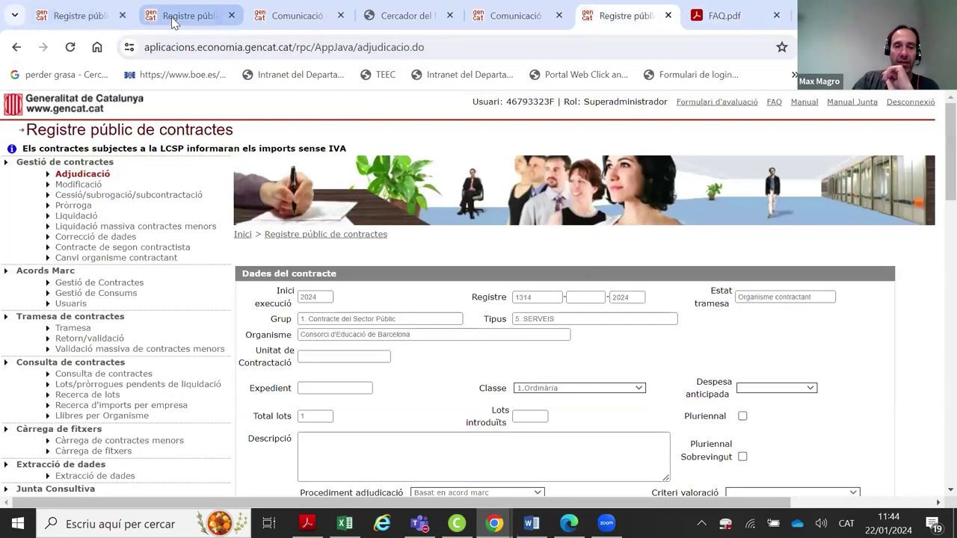
left_click(176, 18)
left_click(96, 24)
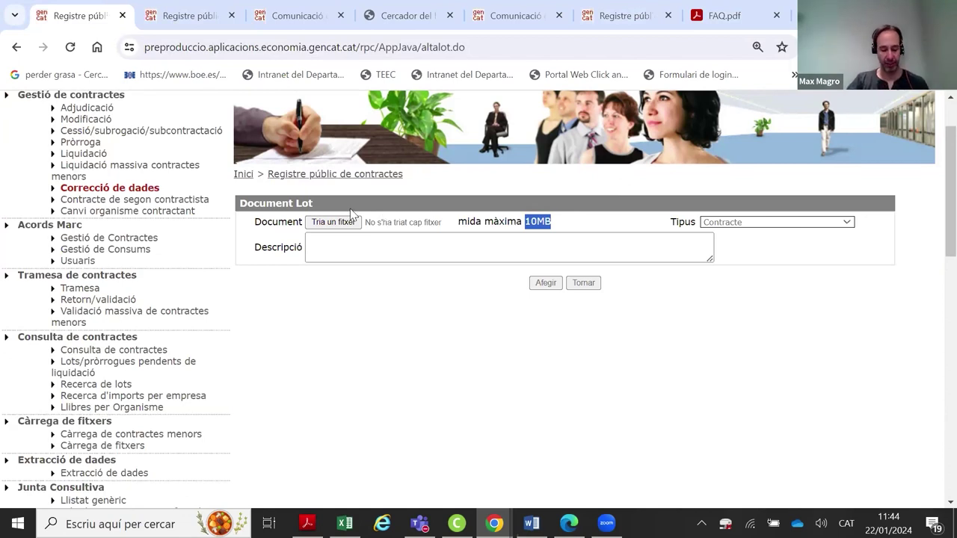
scroll(294, 203, "up", 1)
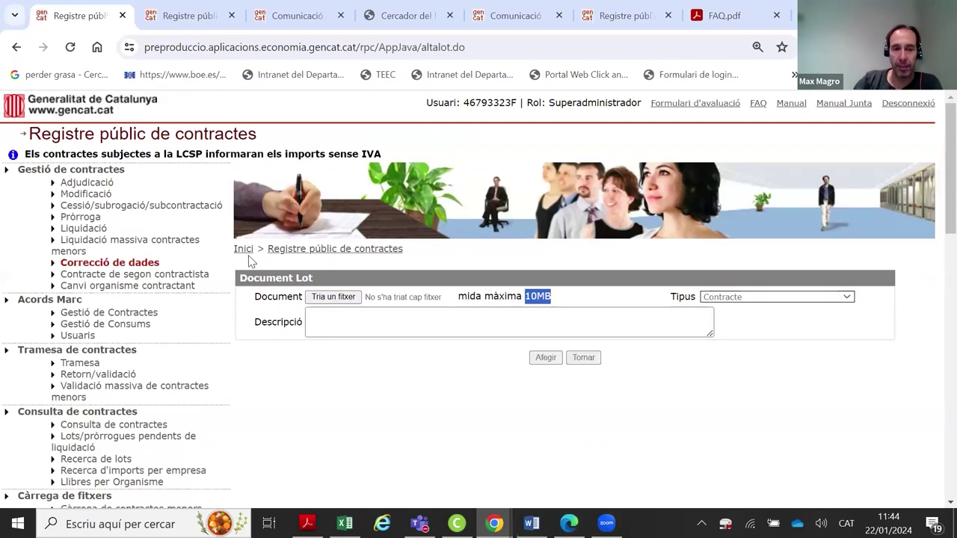
left_click(157, 264)
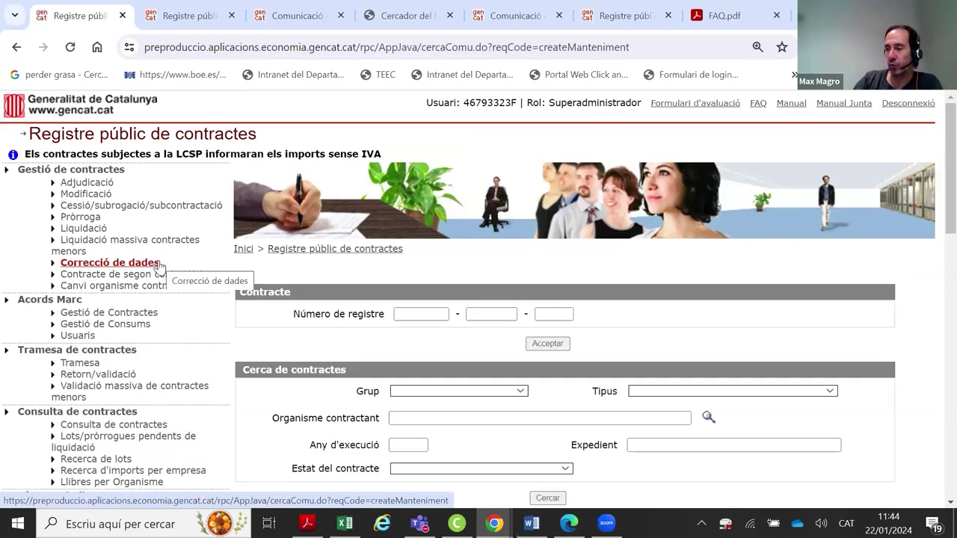
left_click(412, 314)
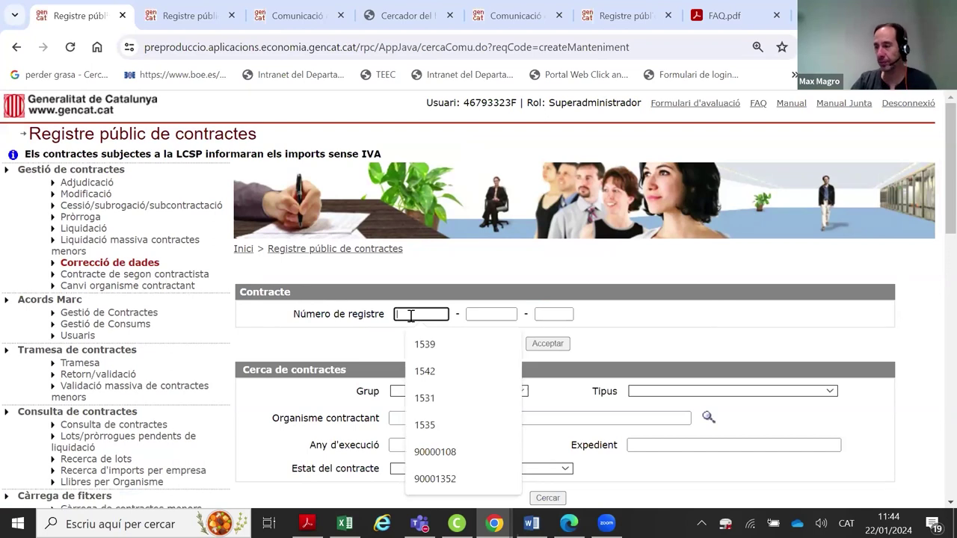
type("900")
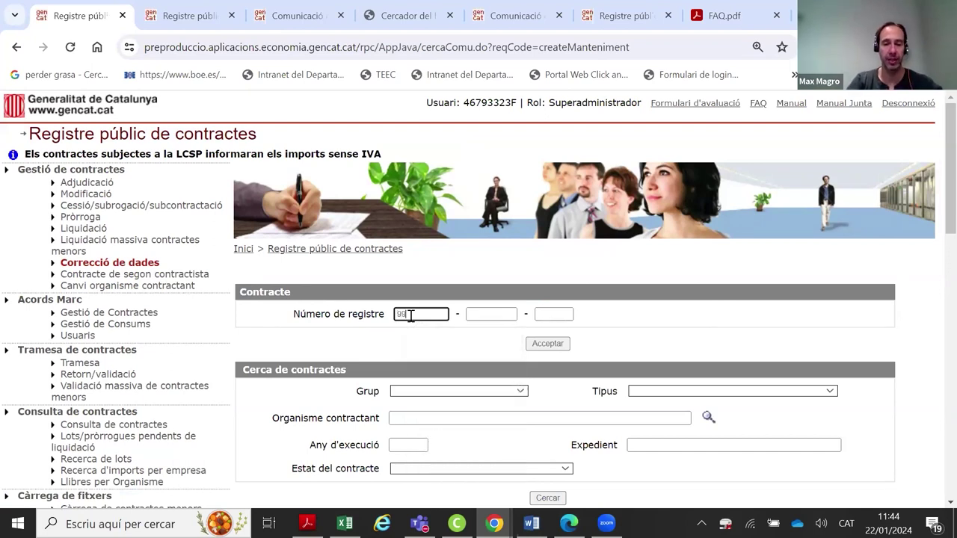
type("00004")
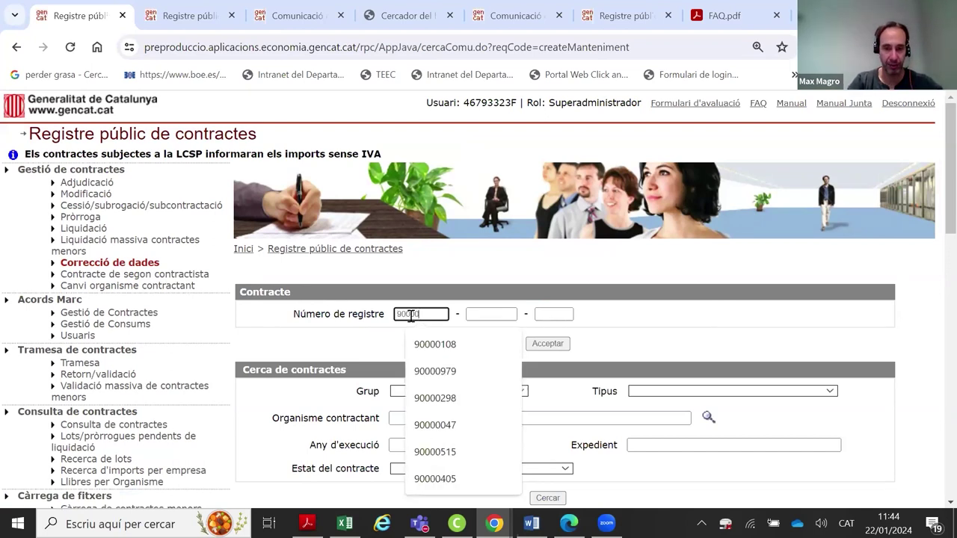
left_click(410, 316)
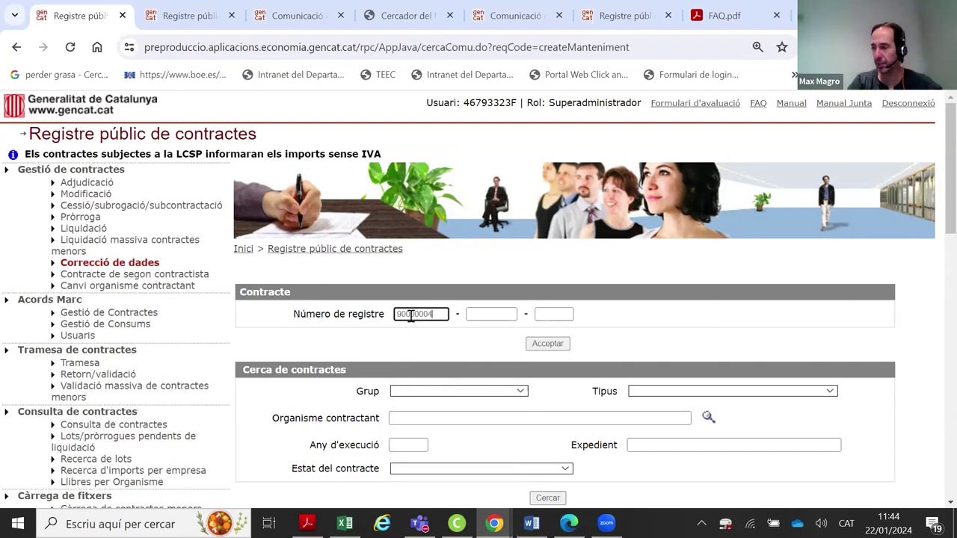
key("Tab")
type("1")
key("Tab")
key("Down")
key("Down")
key("Down")
key("Return")
left_click(548, 342)
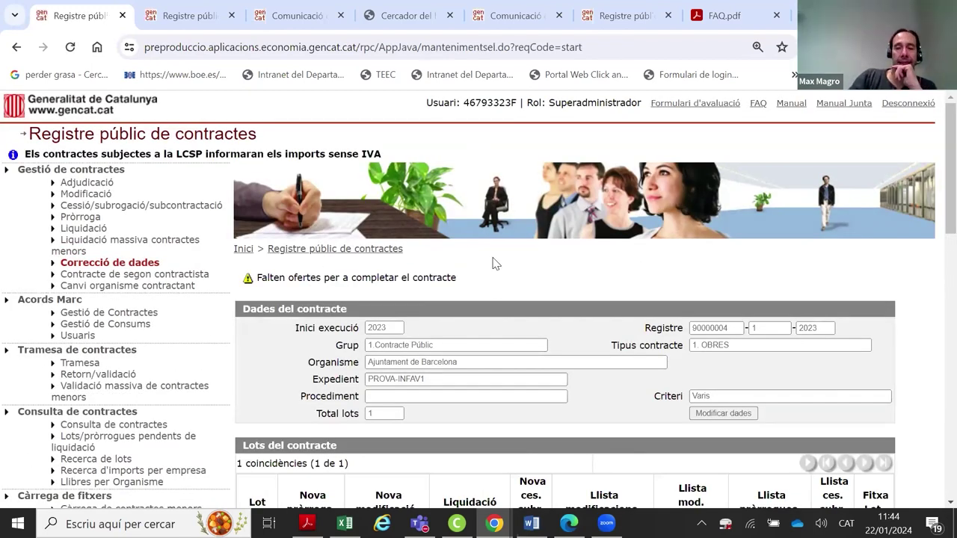
Open Lot 1 of the contract and examine its contractor, Detall d'ofertes presentades and Llista Documents del Lot sections
scroll(497, 254, "down", 1)
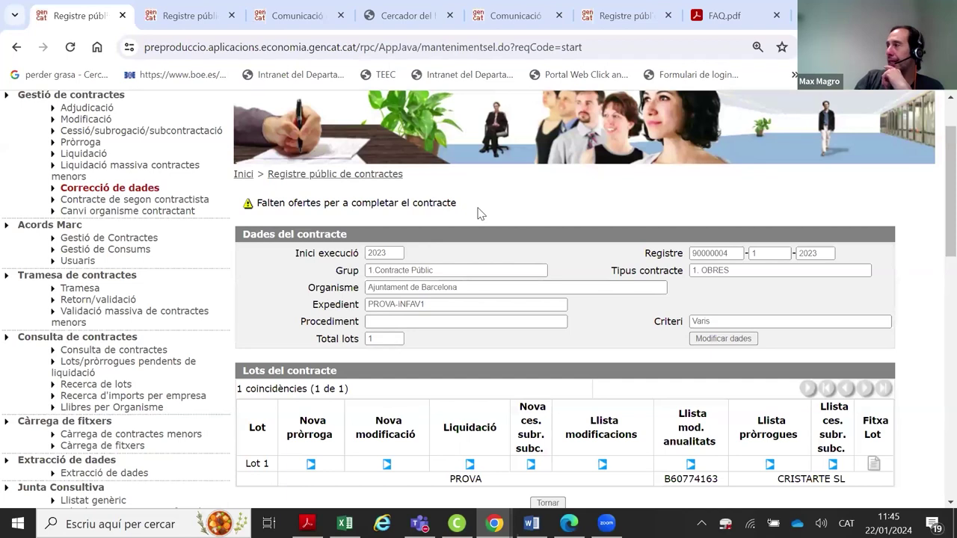
scroll(479, 211, "down", 2)
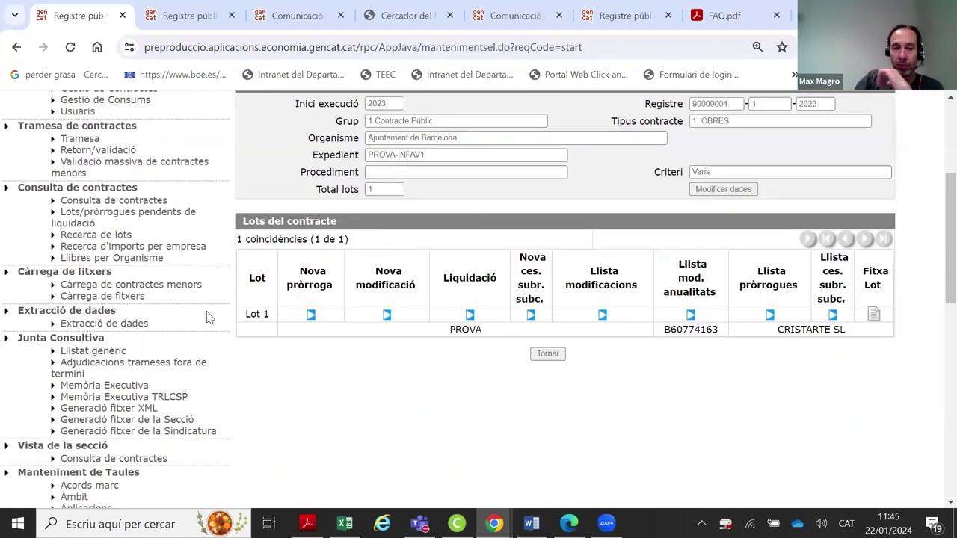
left_click(249, 314)
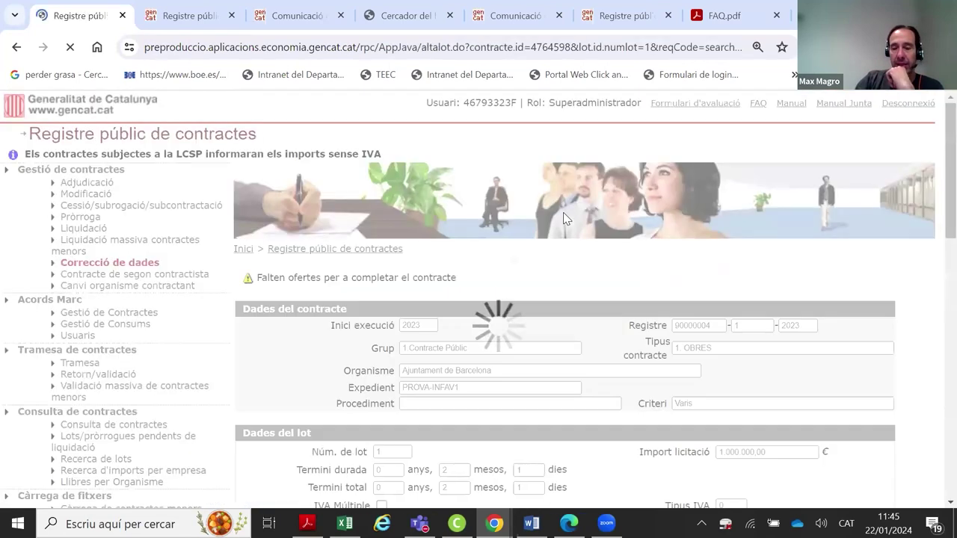
scroll(563, 212, "down", 15)
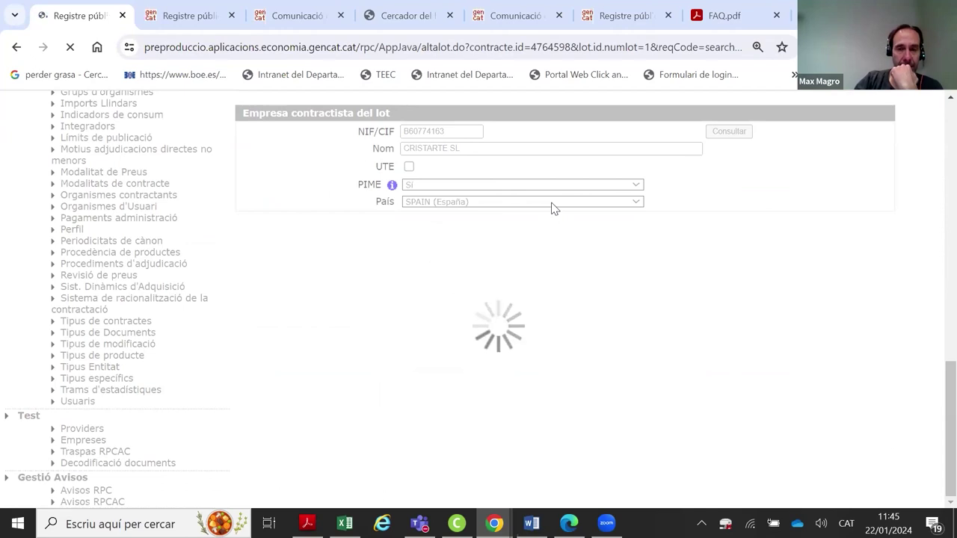
scroll(554, 224, "down", 2)
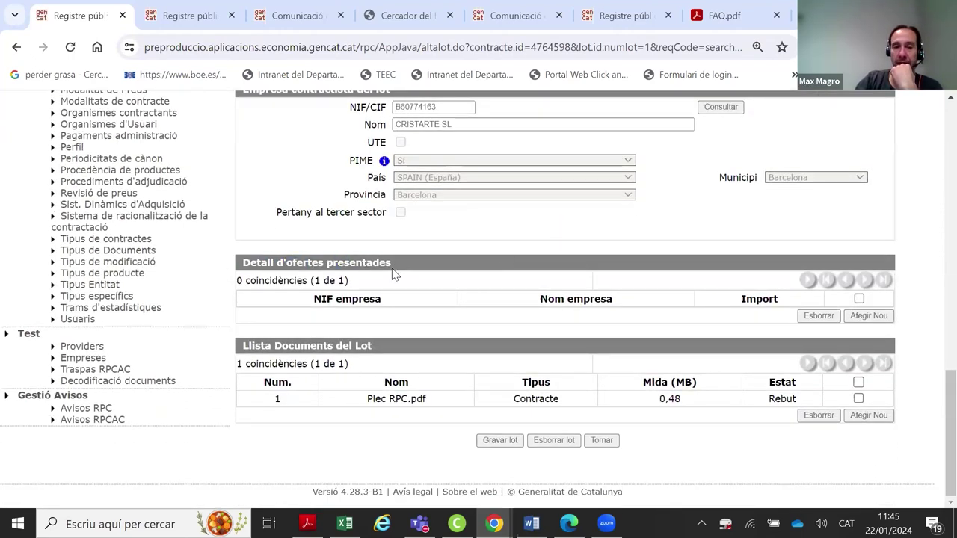
mouse_move(396, 268)
left_mouse_down()
mouse_move(364, 265)
mouse_move(397, 266)
left_mouse_up()
left_click(853, 320)
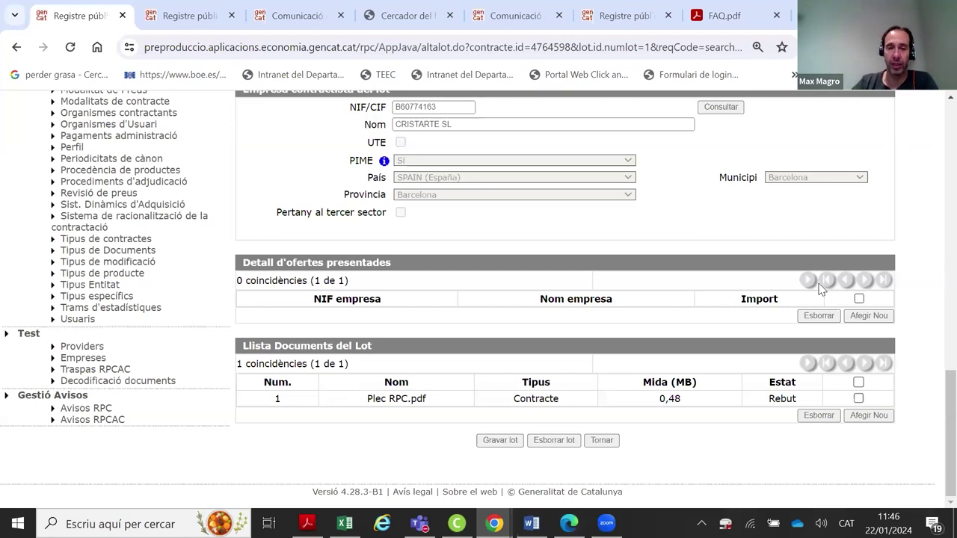
scroll(618, 271, "up", 2)
scroll(516, 299, "down", 2)
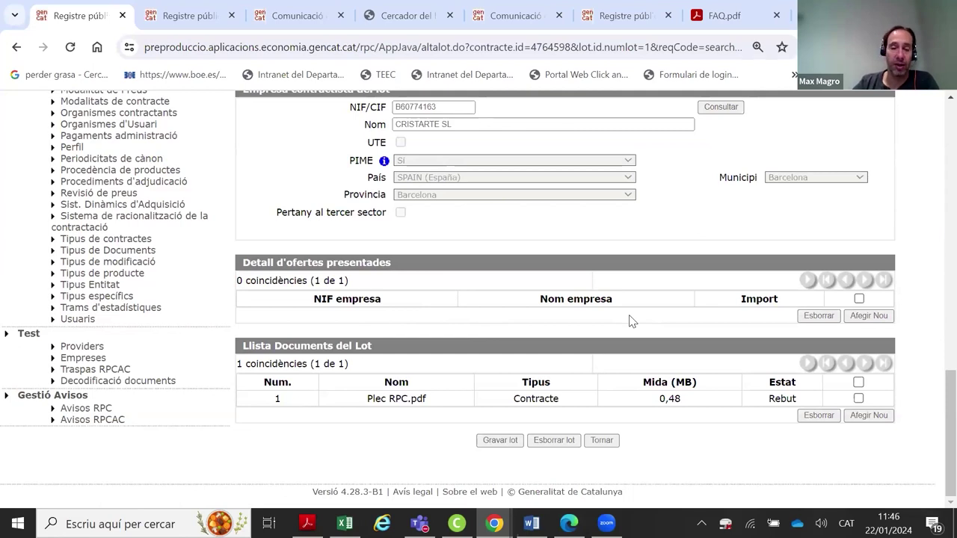
scroll(421, 124, "up", 1)
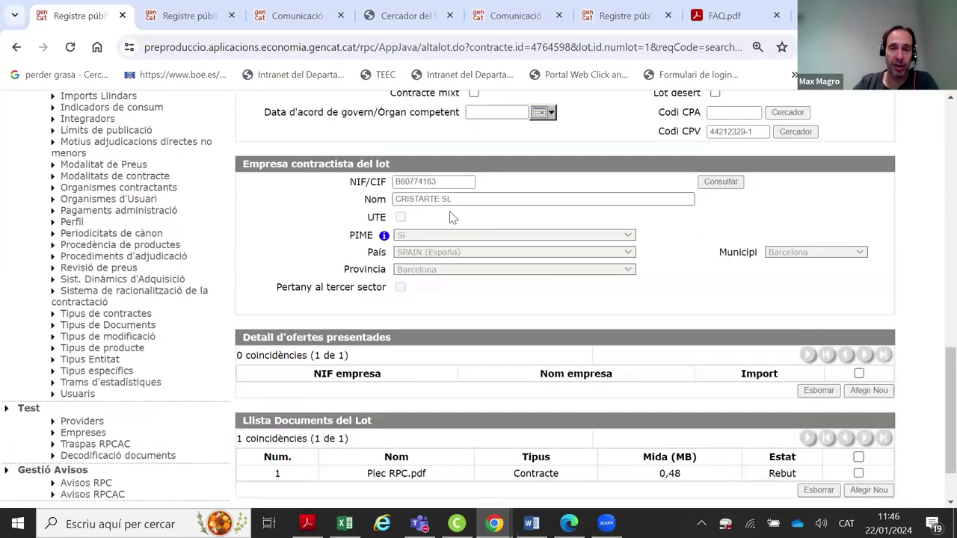
Start a new offer for Lot 1 and look up the bidder by entering their NIF/CIF
left_click(881, 392)
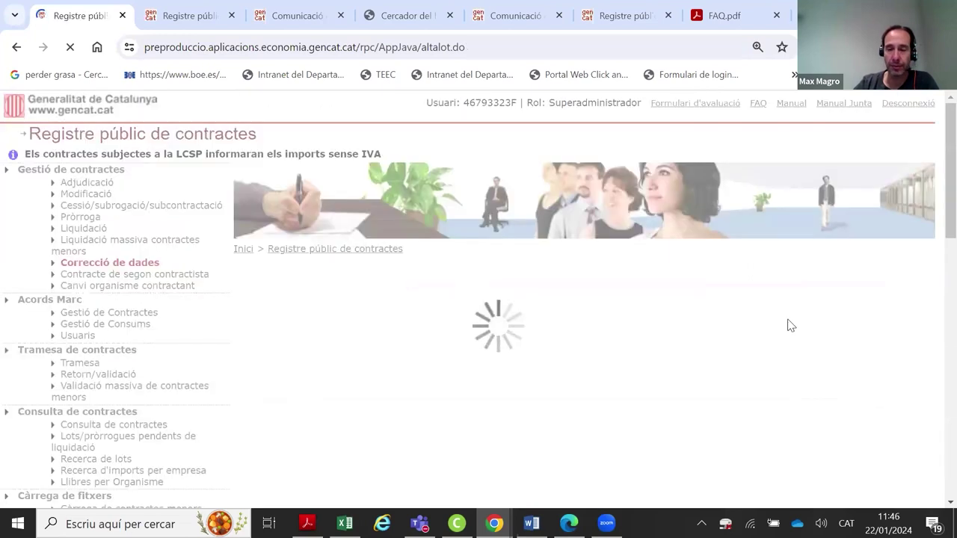
scroll(715, 288, "down", 2)
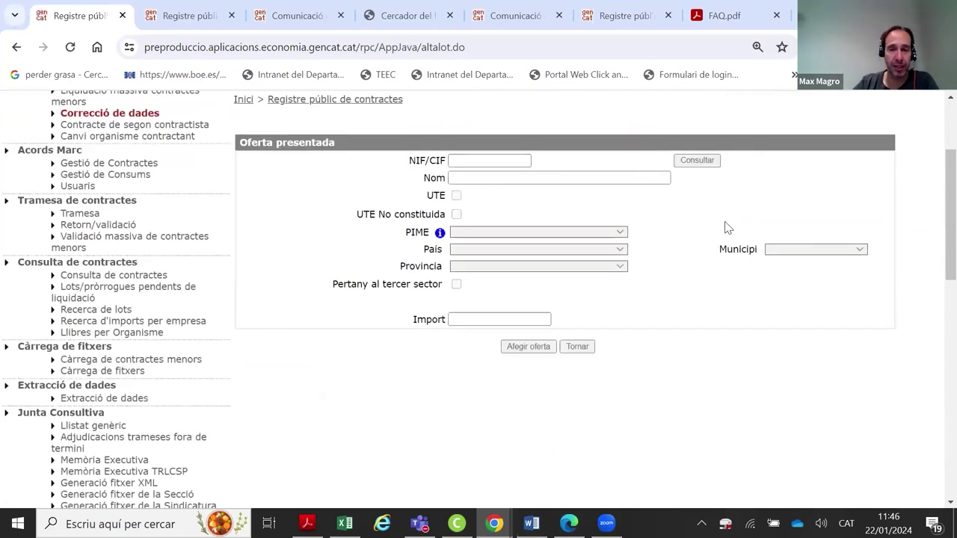
left_click(498, 161)
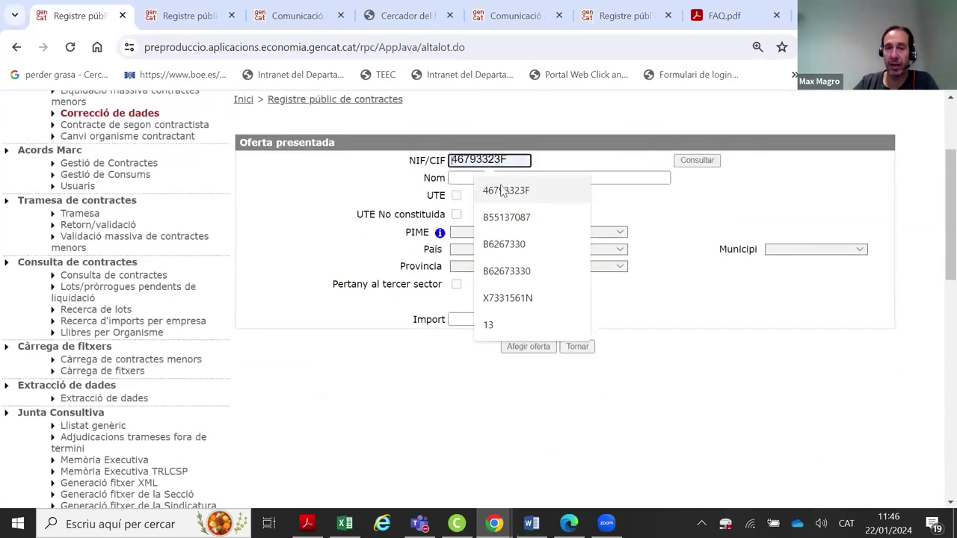
left_click(501, 189)
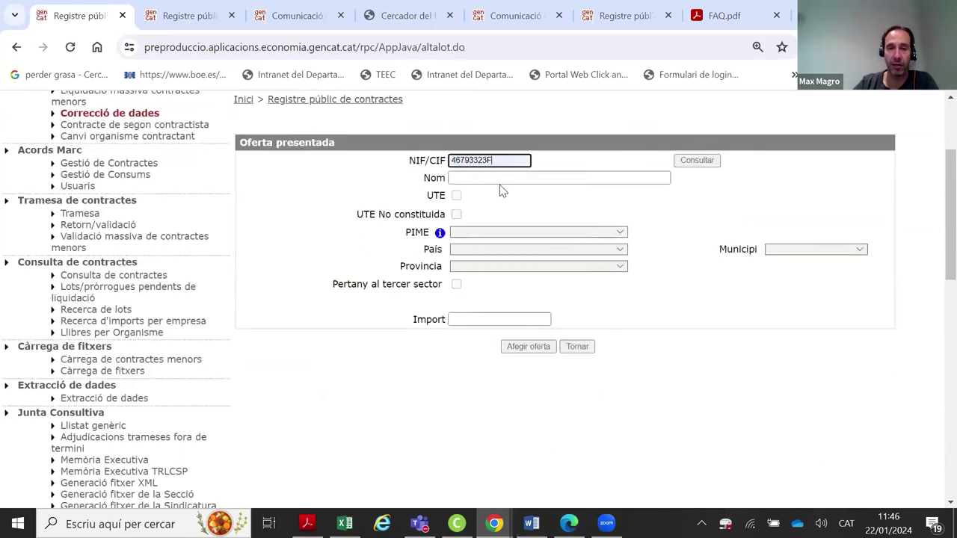
left_click(684, 161)
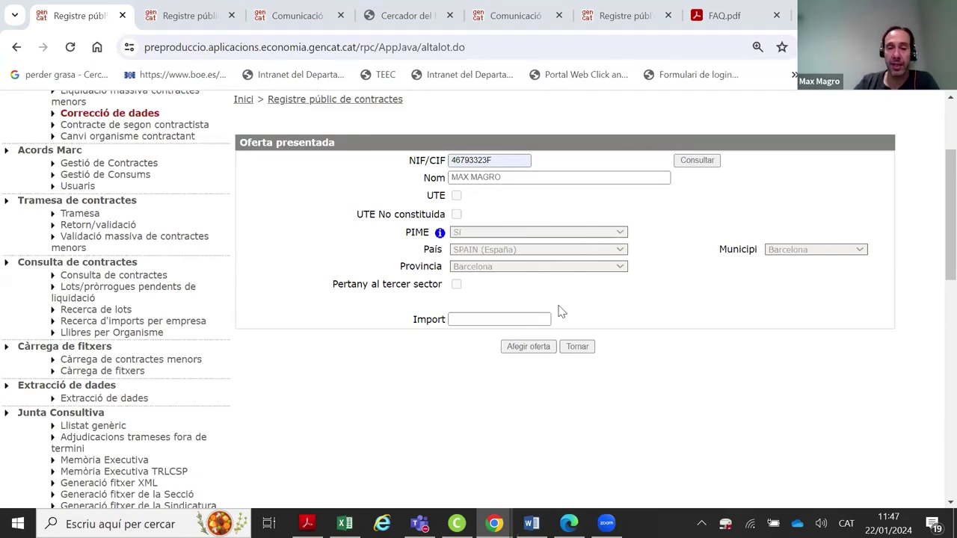
Set the offer's Import to 27300 and add the offer to the lot's Detall d'ofertes presentades
left_click(470, 320)
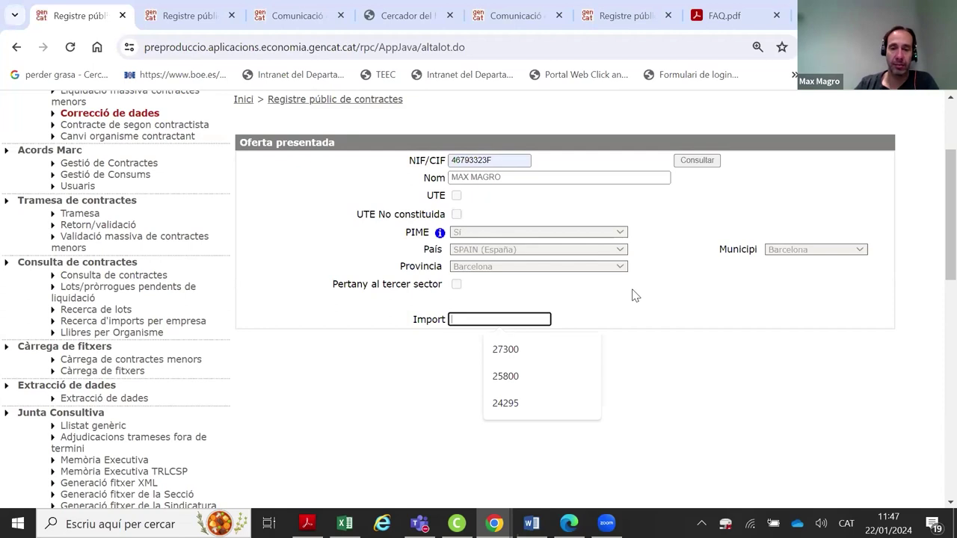
left_click(575, 344)
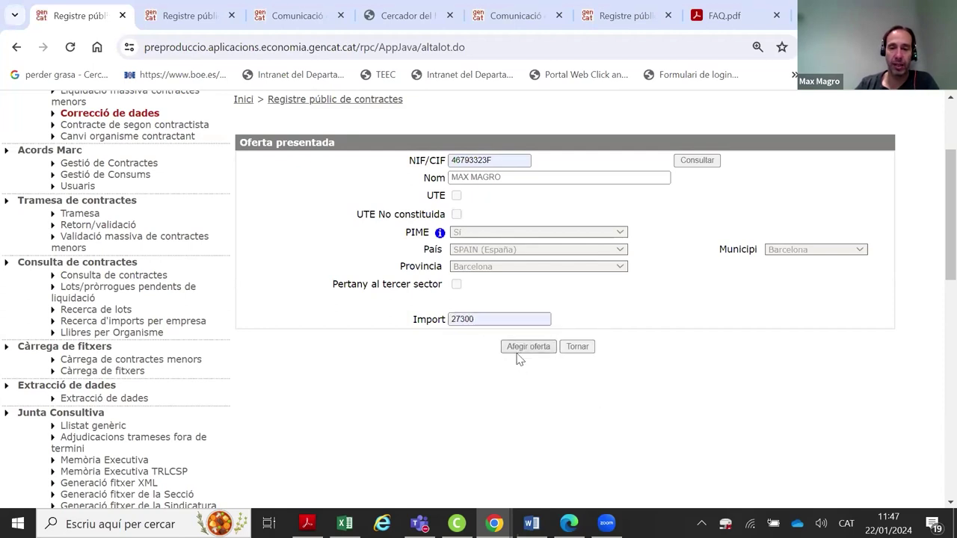
left_click(526, 347)
scroll(591, 306, "down", 4)
scroll(596, 308, "down", 10)
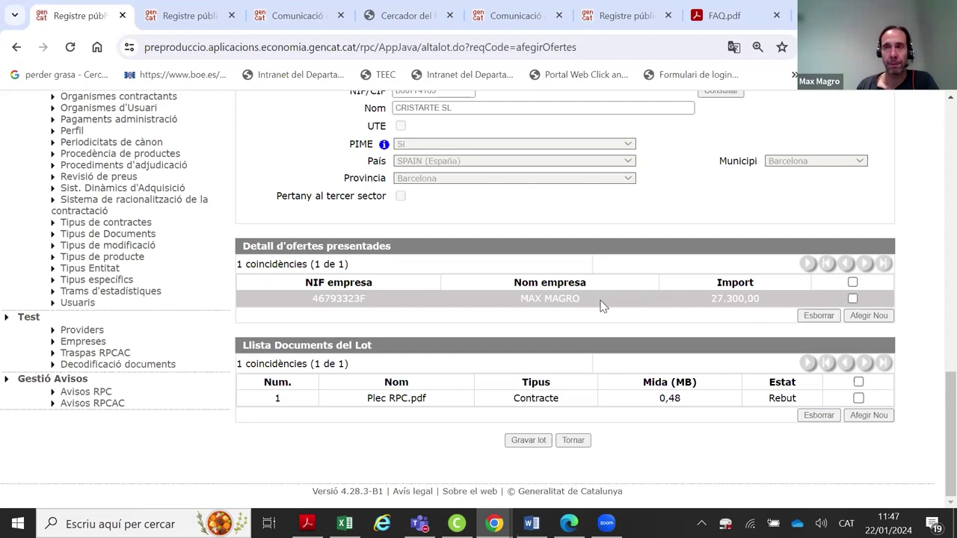
Leave the lot and open the Tramesa contract selection form to examine its search fields
scroll(602, 305, "up", 15)
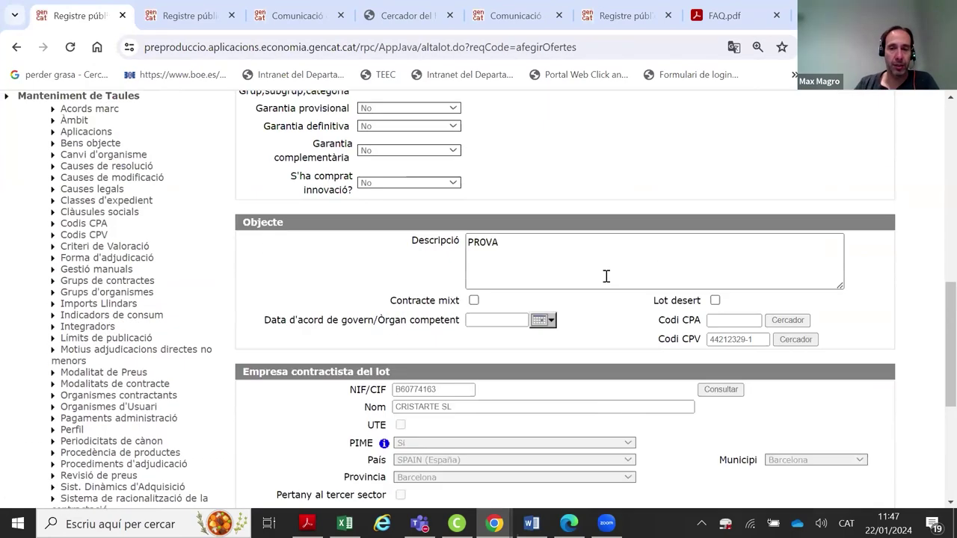
scroll(607, 288, "up", 3)
scroll(613, 265, "down", 1)
scroll(613, 265, "up", 1)
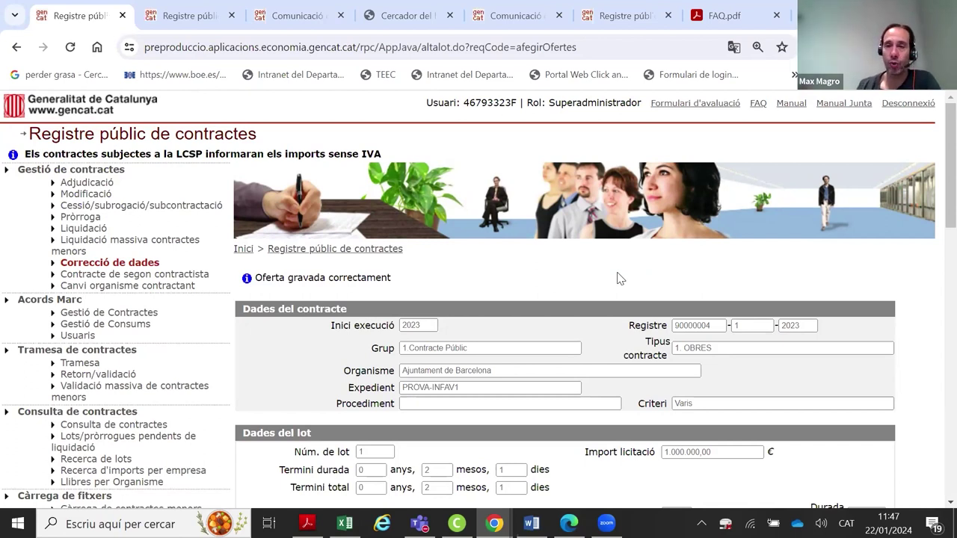
left_click(80, 363)
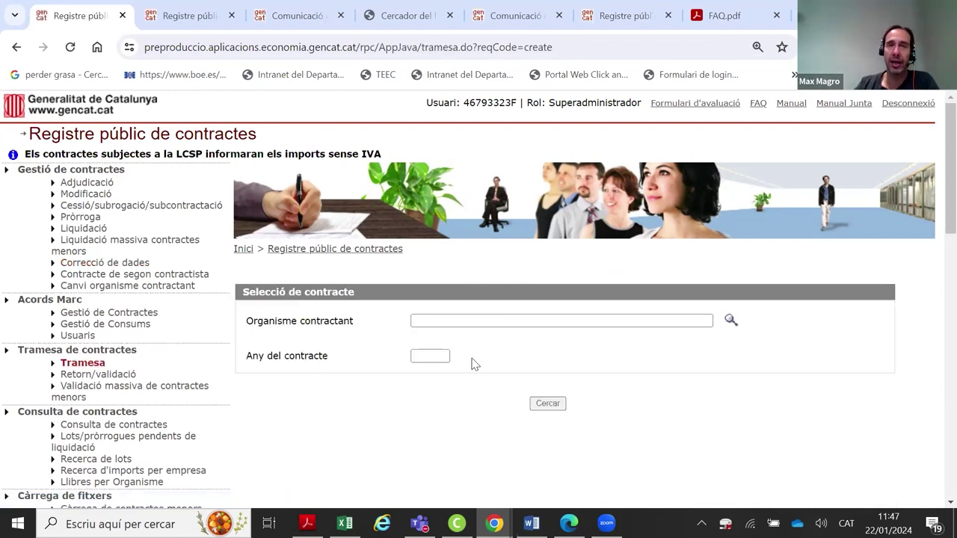
left_click(459, 322)
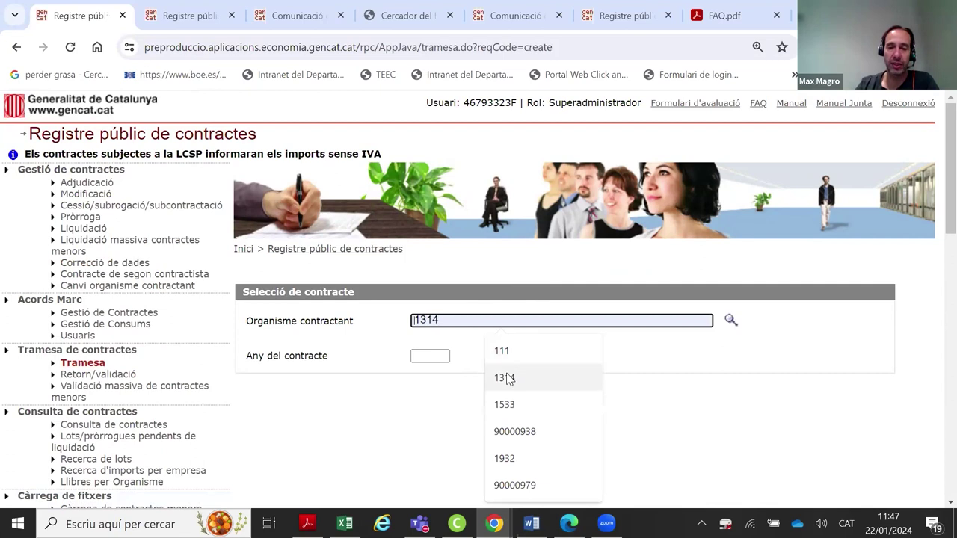
scroll(406, 396, "down", 1)
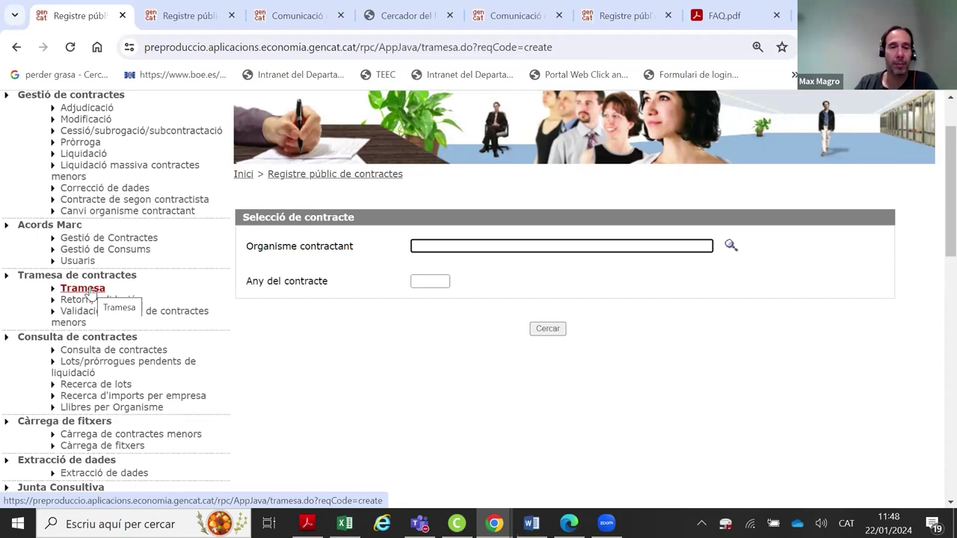
scroll(277, 335, "up", 2)
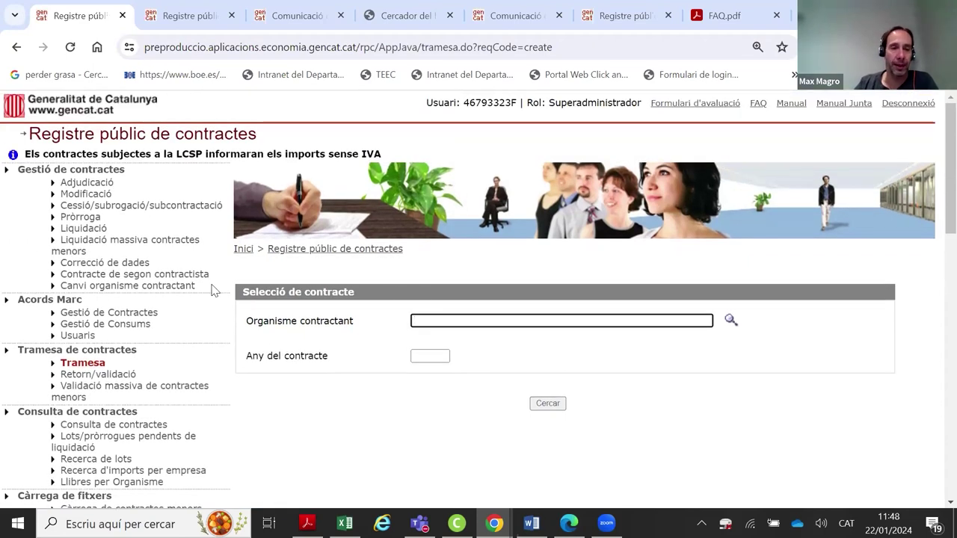
Start a contract search in Correcció de dades with Organisme contractant 1001 and Any d'execució 2023
left_click(142, 263)
scroll(144, 270, "down", 1)
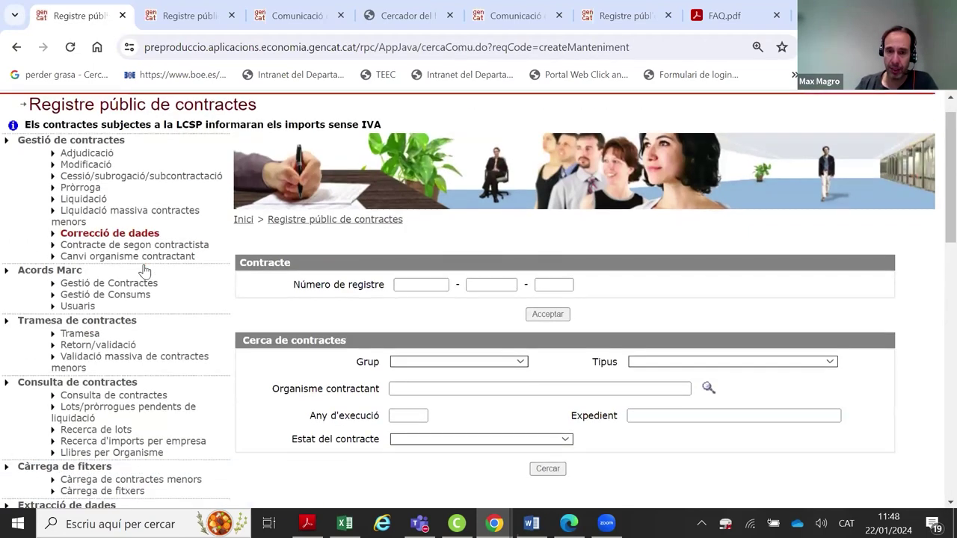
left_click(406, 343)
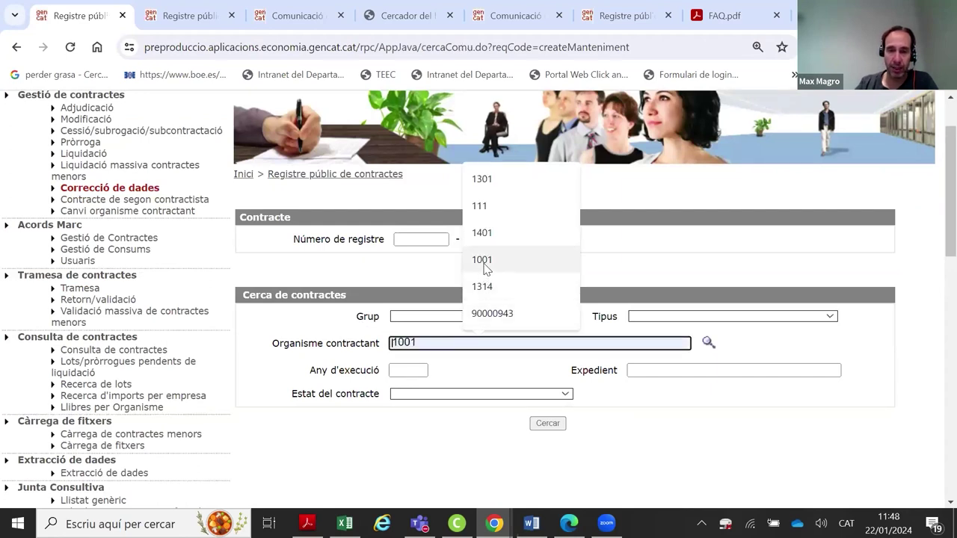
left_click(483, 260)
left_click(404, 367)
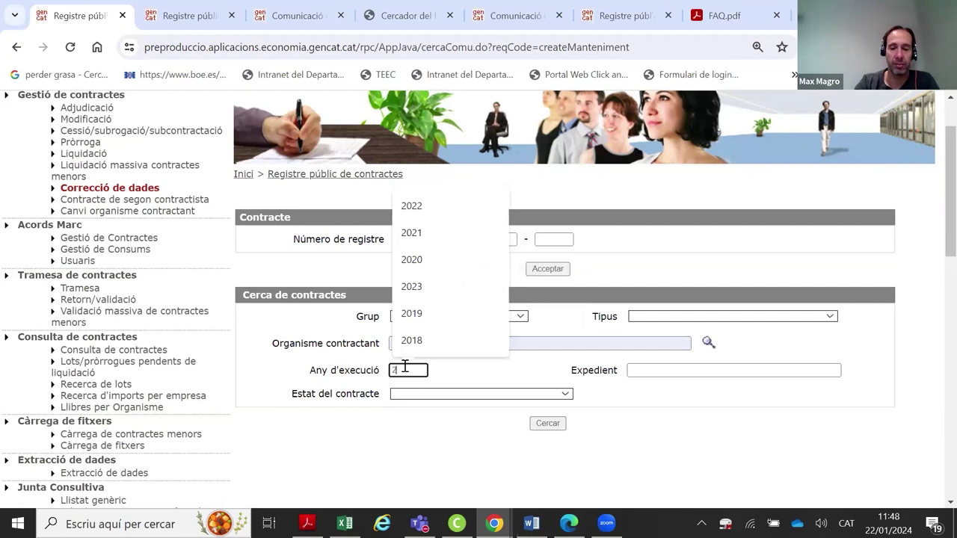
key("Down")
key("Down")
key("Down")
key("Down")
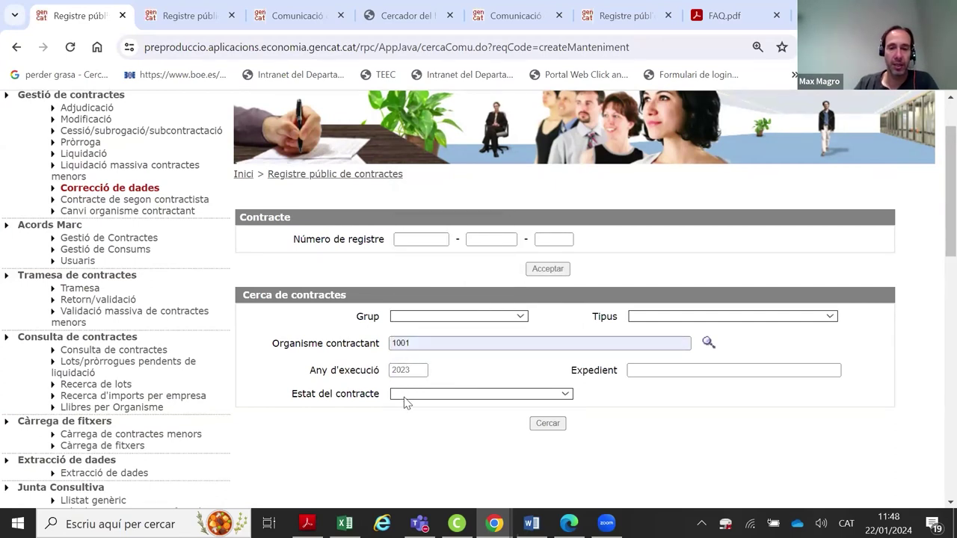
Restrict the search to Estat del contracte "Organisme contractant", run it and review the listed contracts
left_click(403, 398)
left_click_drag(292, 393, 379, 406)
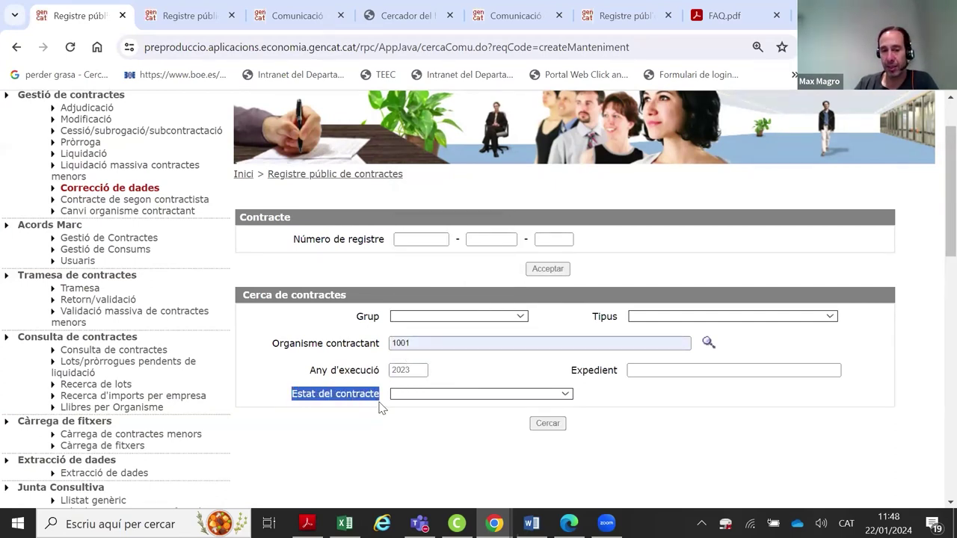
left_click(402, 397)
left_click(411, 416)
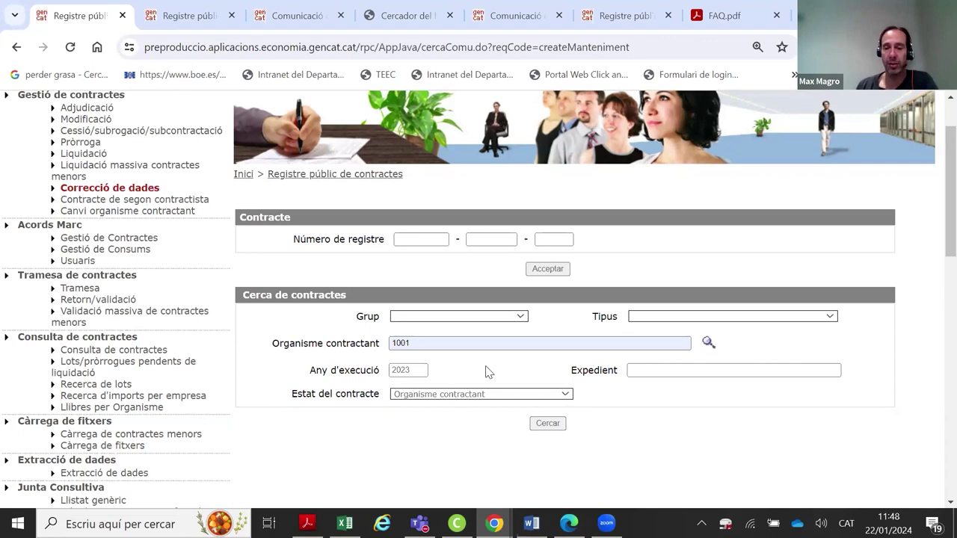
left_click(546, 426)
scroll(560, 288, "down", 3)
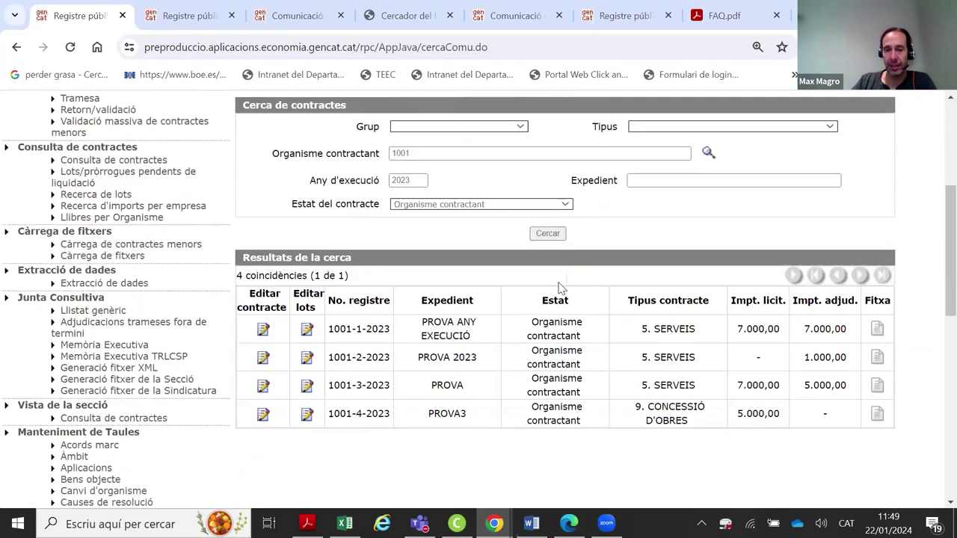
scroll(560, 287, "down", 1)
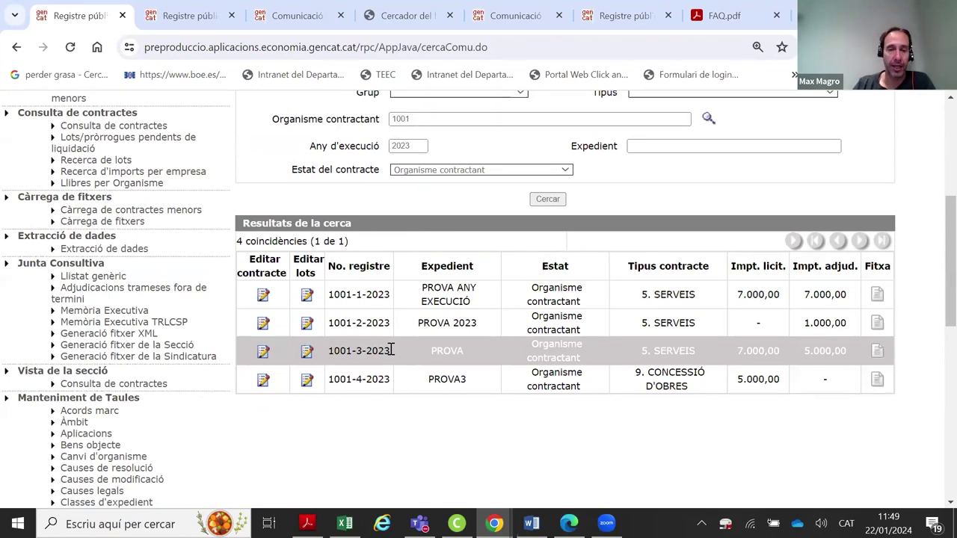
scroll(396, 316, "up", 3)
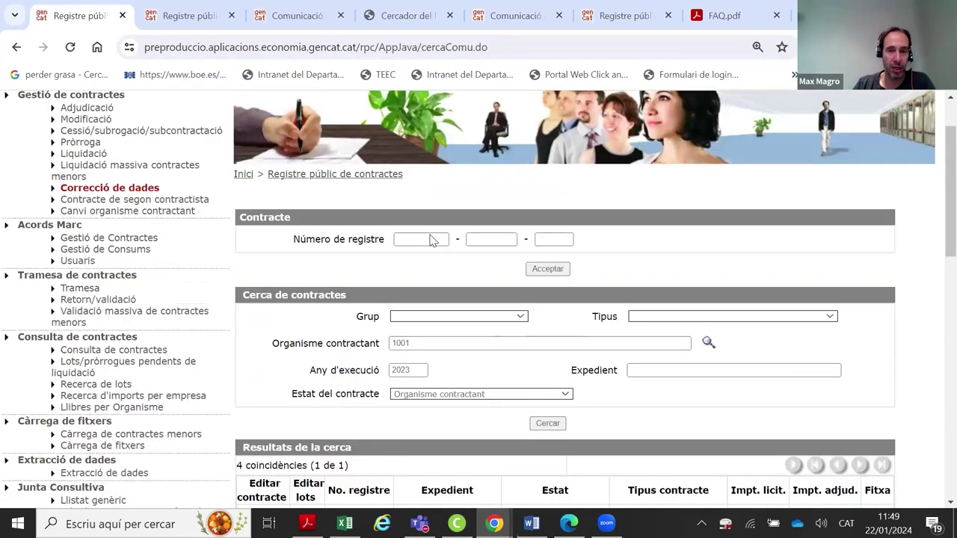
scroll(429, 237, "down", 3)
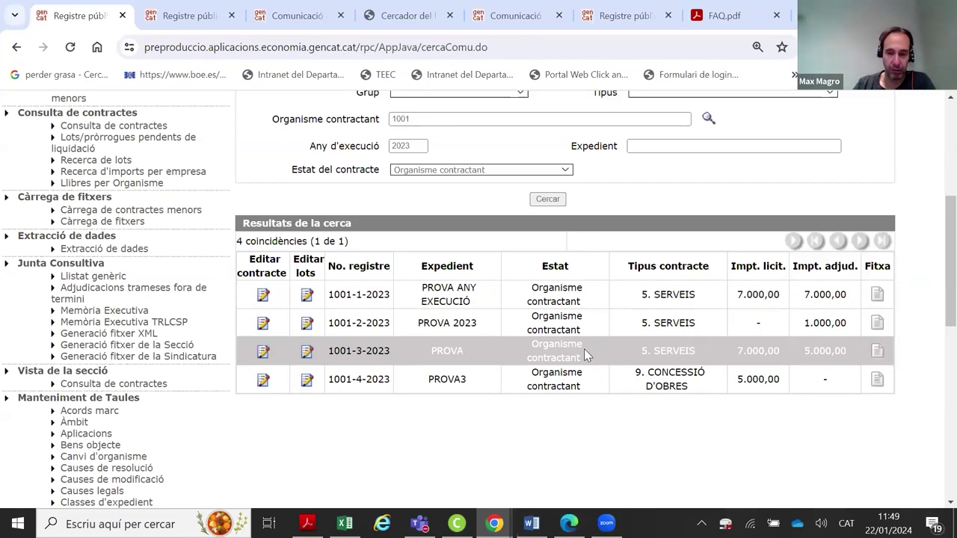
Open contract 1001-1-2023 from the search results and examine its warning, contract data and lot list
left_click(377, 299)
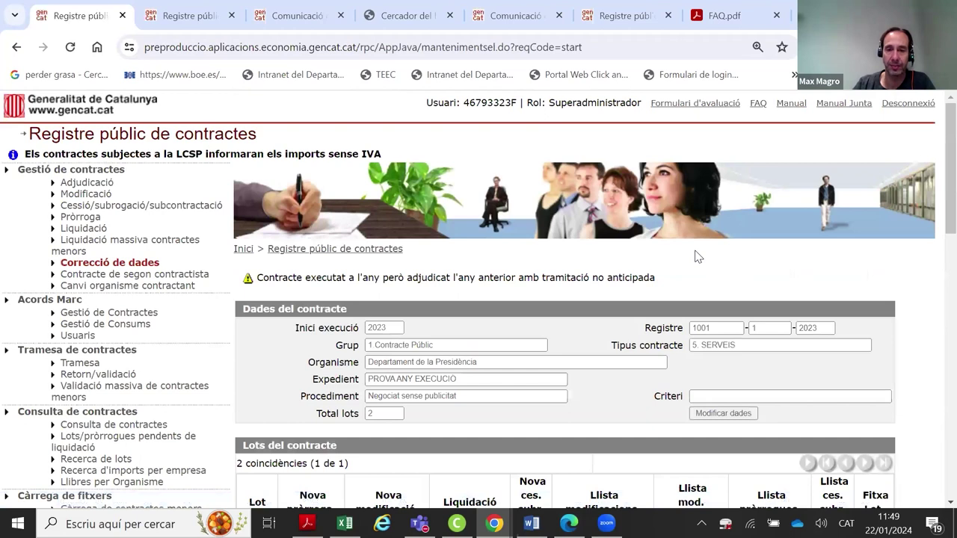
scroll(695, 256, "down", 2)
left_click_drag(657, 129, 254, 128)
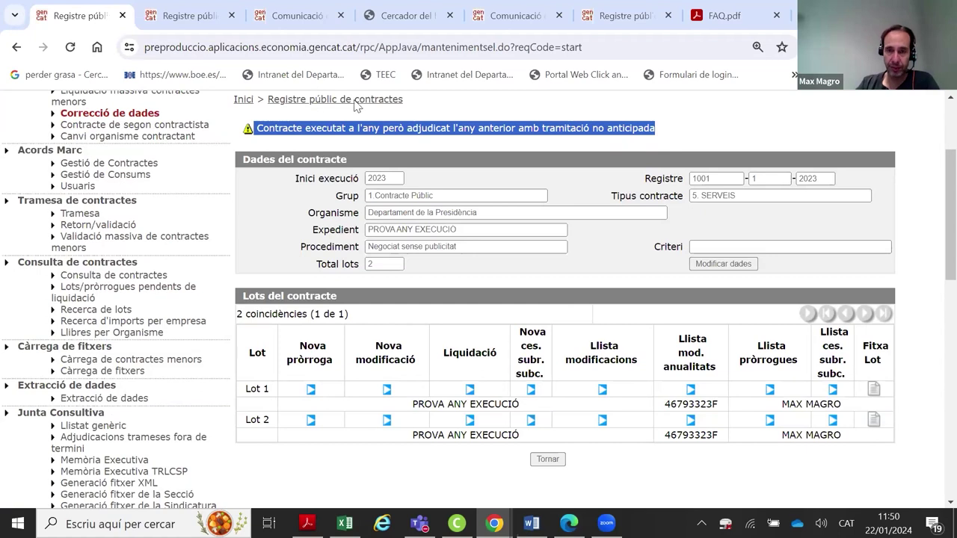
left_click_drag(254, 127, 253, 134)
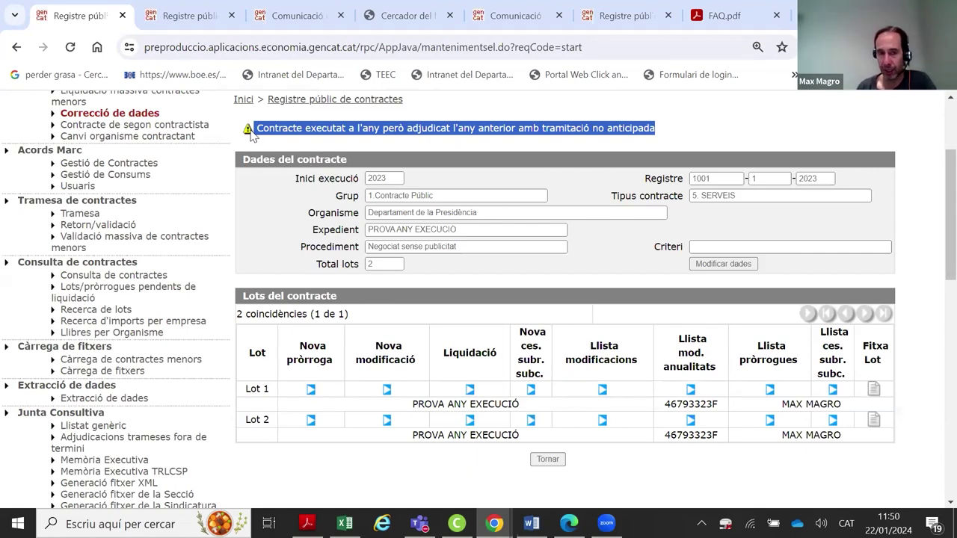
left_click(523, 173)
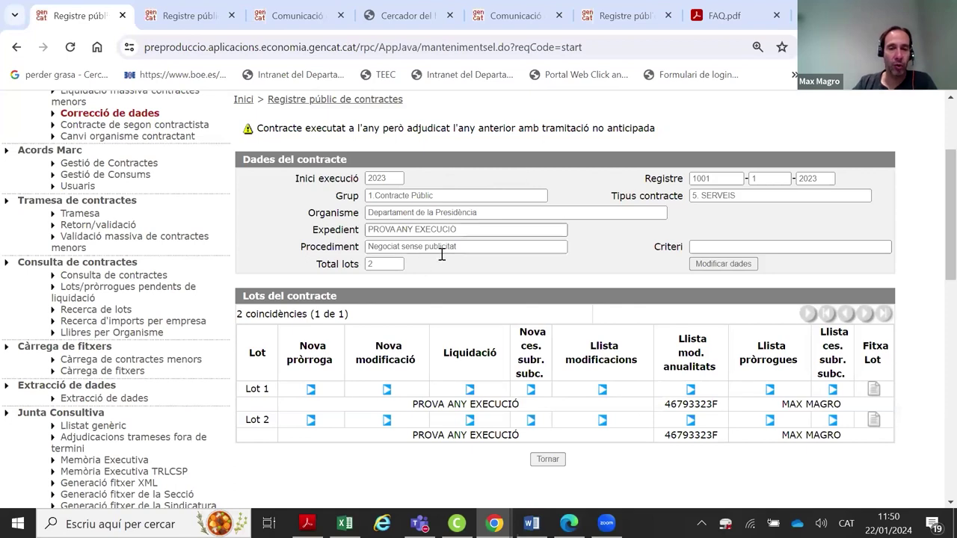
scroll(417, 259, "down", 1)
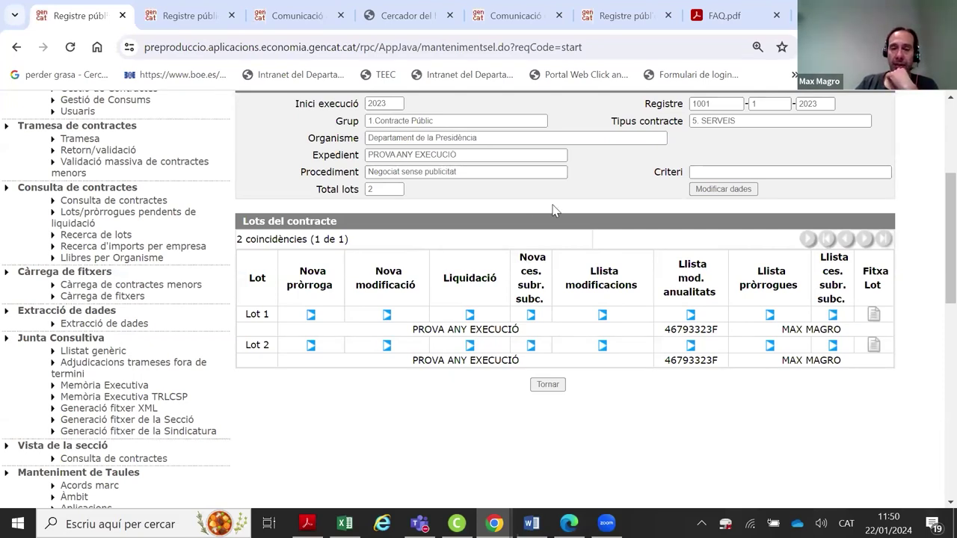
Open the contract's data for modification and examine its general, procedure and publication data and its lots
left_click(722, 189)
scroll(682, 170, "down", 2)
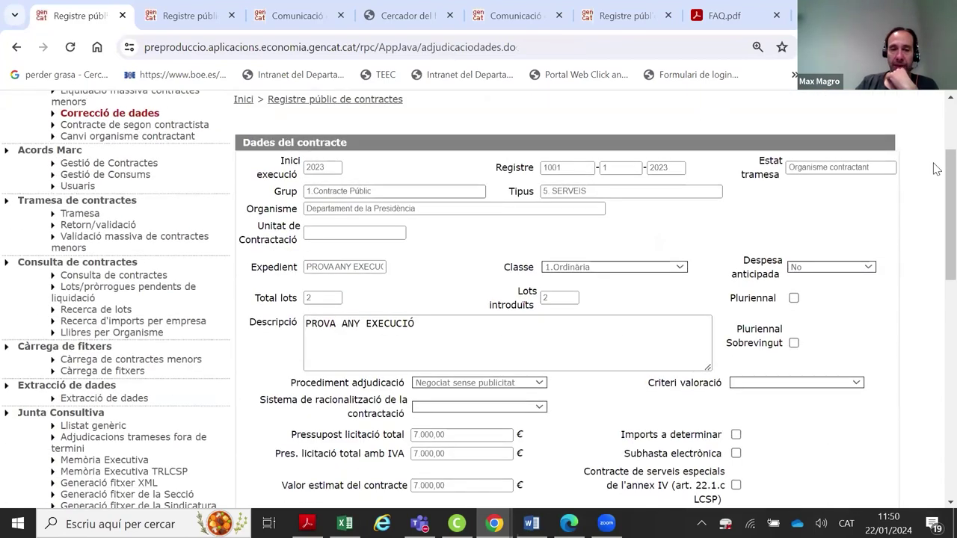
scroll(669, 224, "down", 2)
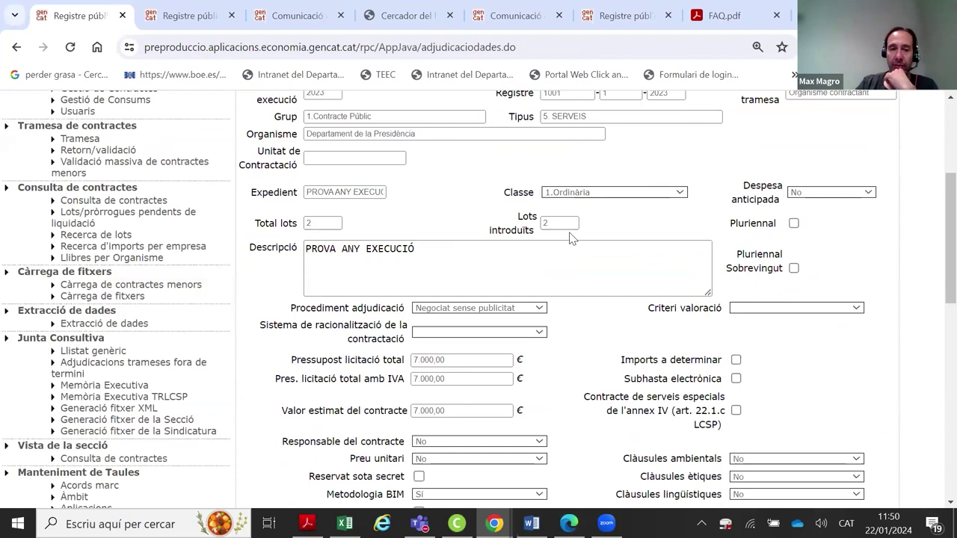
left_click_drag(403, 250, 409, 250)
scroll(438, 232, "down", 2)
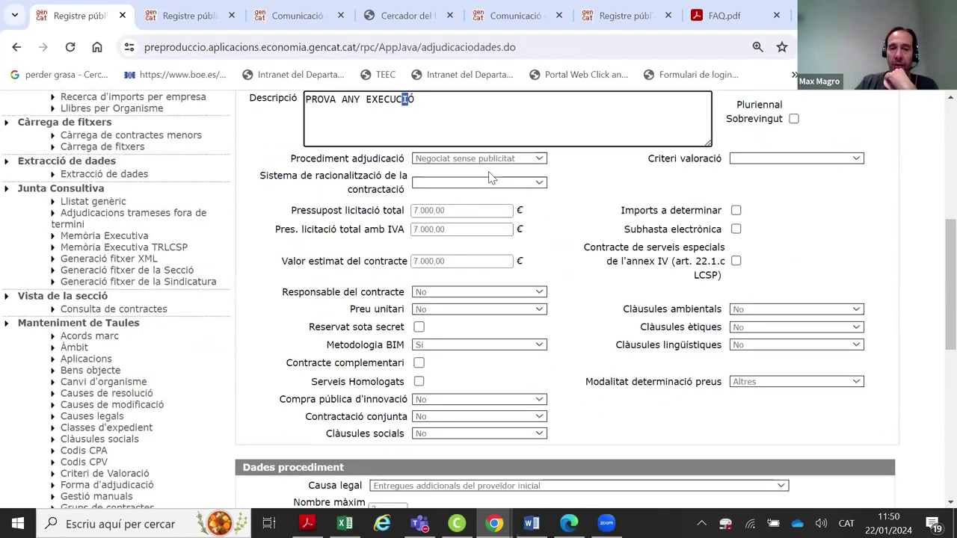
scroll(529, 188, "down", 1)
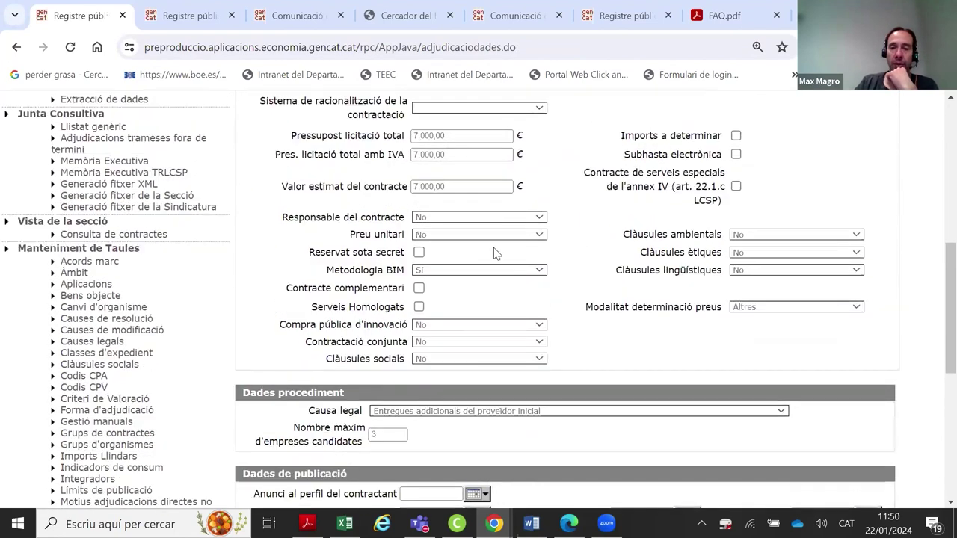
scroll(516, 256, "down", 2)
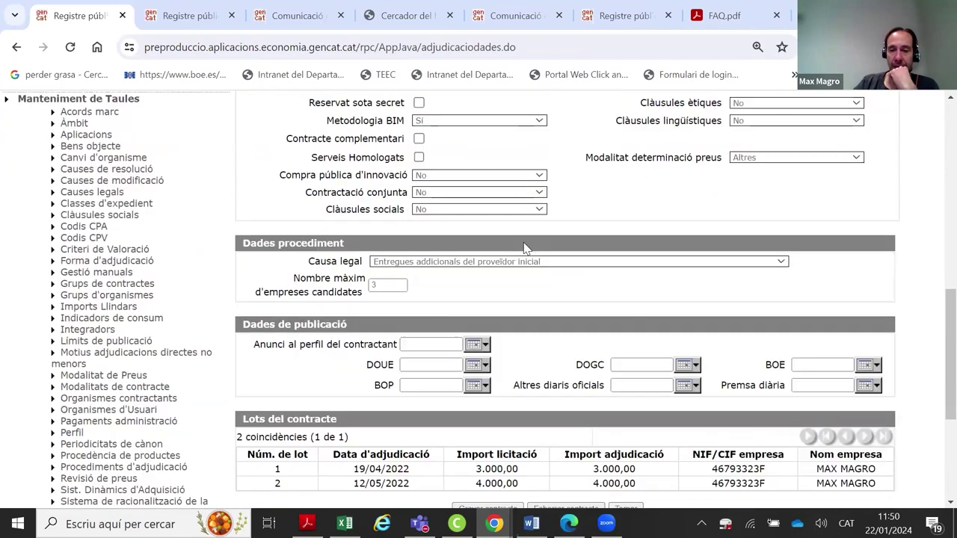
scroll(523, 247, "down", 2)
left_click(660, 305)
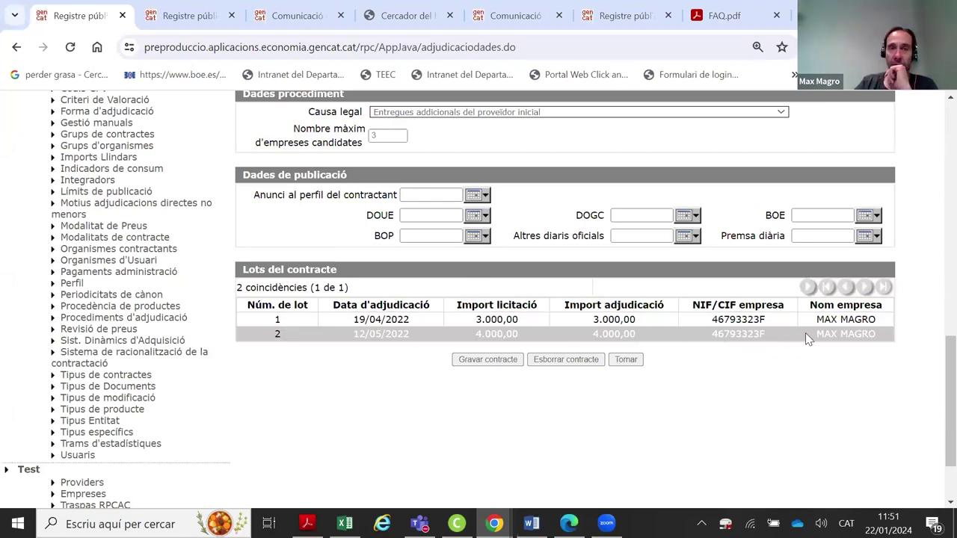
Open Lot 1 of the contract and examine its dates, contractor, submitted offers and lot documents
left_click(277, 321)
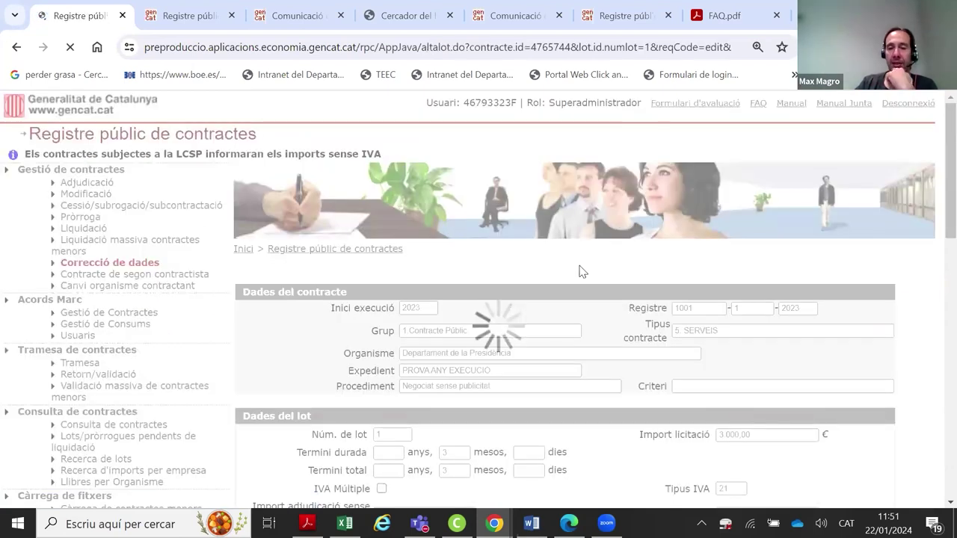
scroll(576, 269, "down", 3)
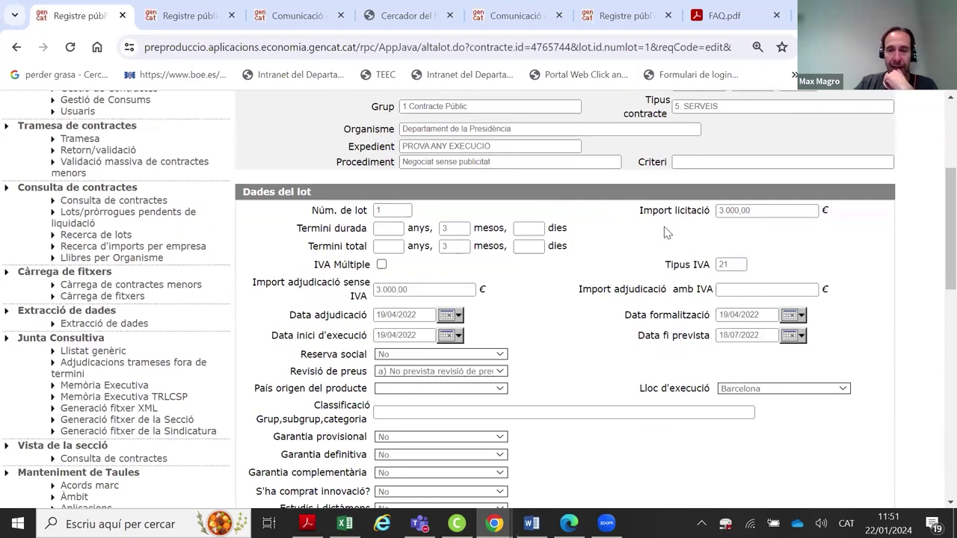
scroll(448, 287, "down", 2)
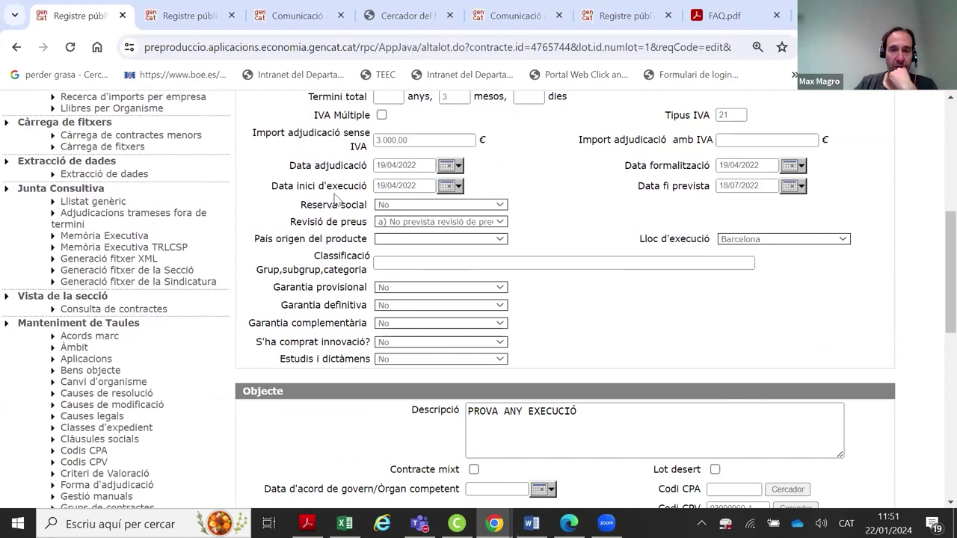
scroll(442, 202, "down", 1)
scroll(443, 201, "down", 6)
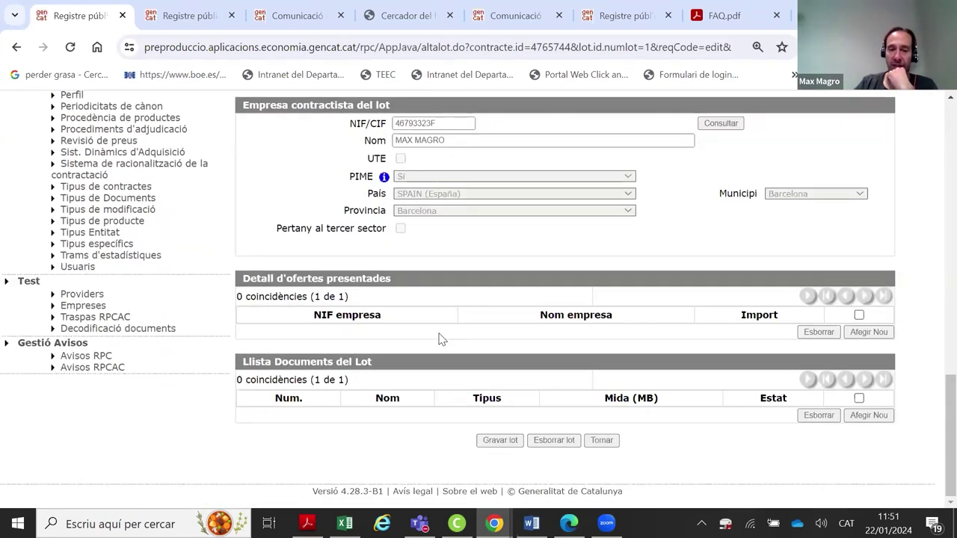
scroll(556, 331, "up", 5)
scroll(449, 454, "down", 5)
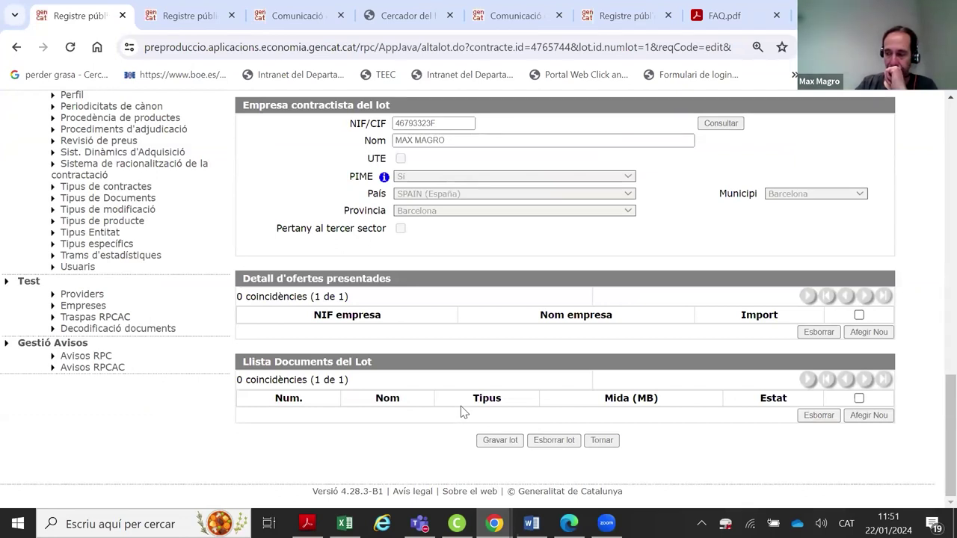
scroll(460, 412, "up", 20)
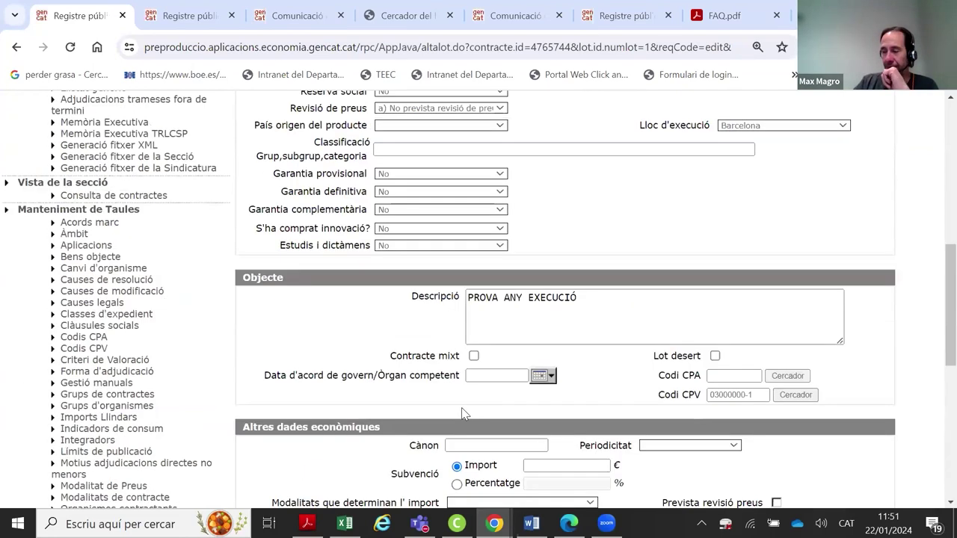
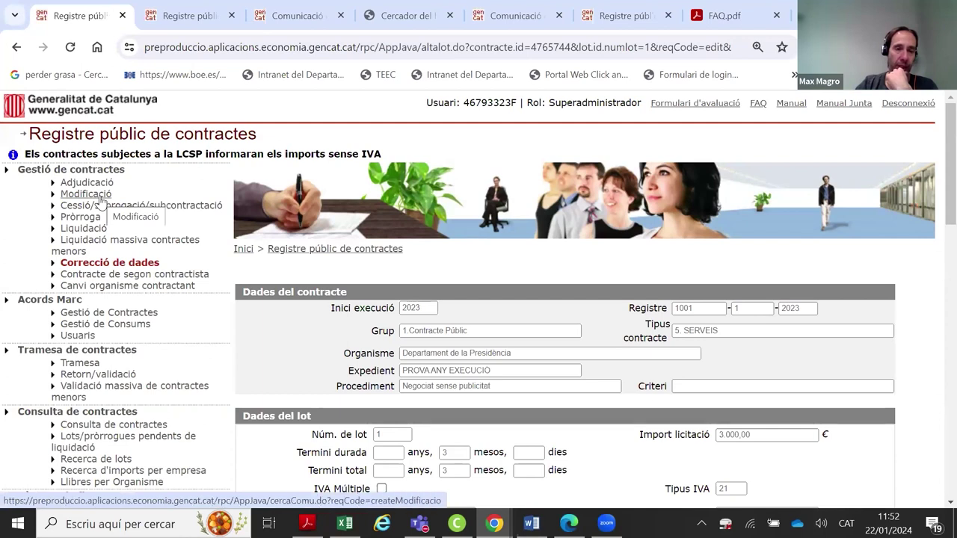
Open the contract search for a Modificació and search for contracts of Organisme contractant 1314 with Any d'execució 2023
left_click(101, 198)
scroll(486, 241, "down", 2)
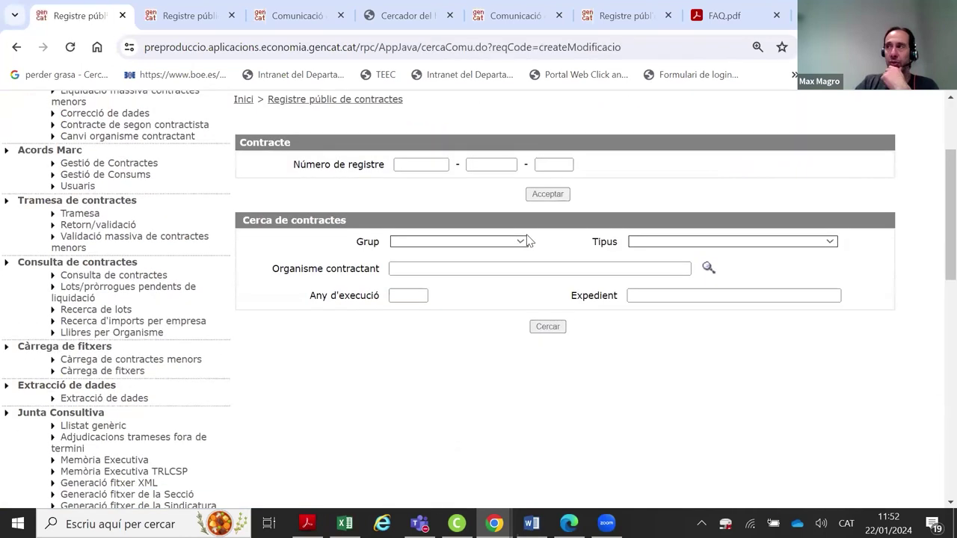
scroll(527, 240, "up", 1)
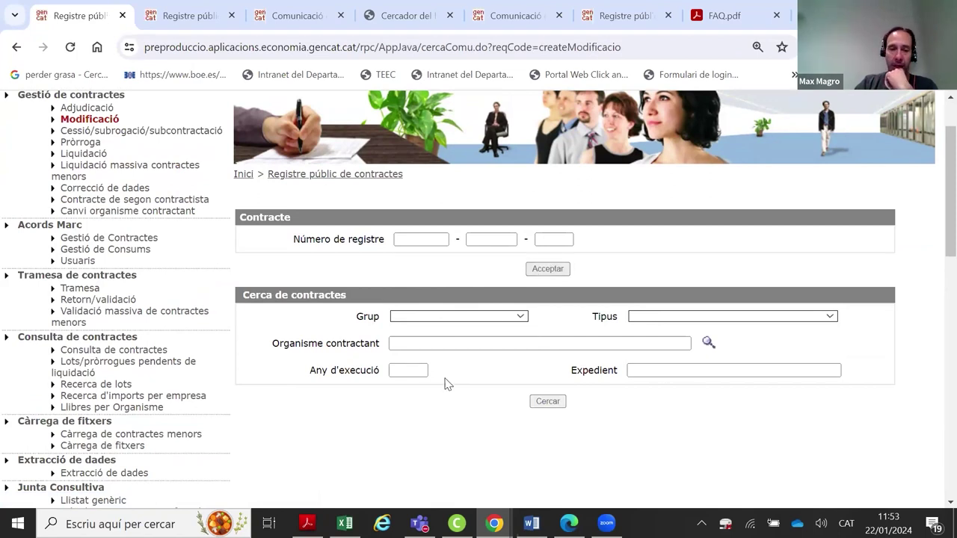
left_click(504, 339)
left_click(501, 285)
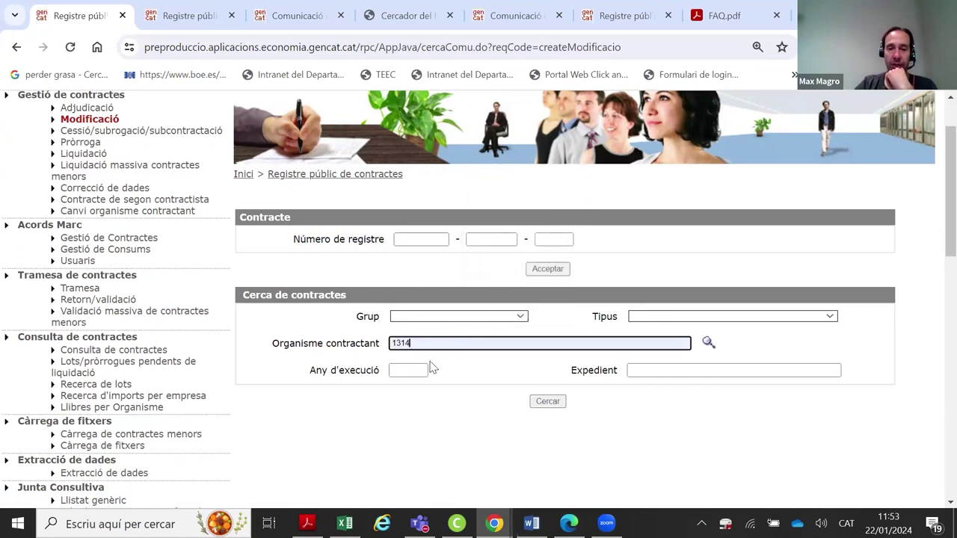
left_click(420, 369)
type("2023")
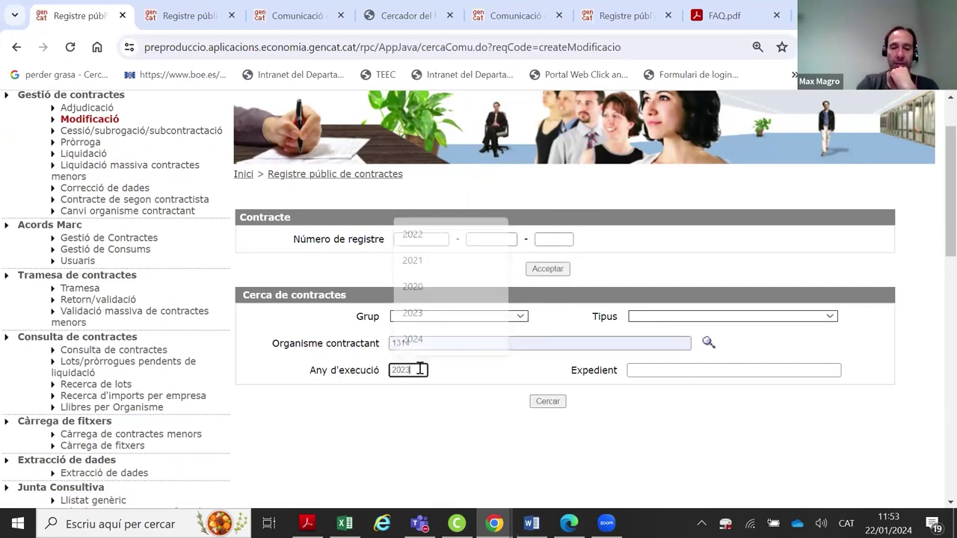
left_click(543, 404)
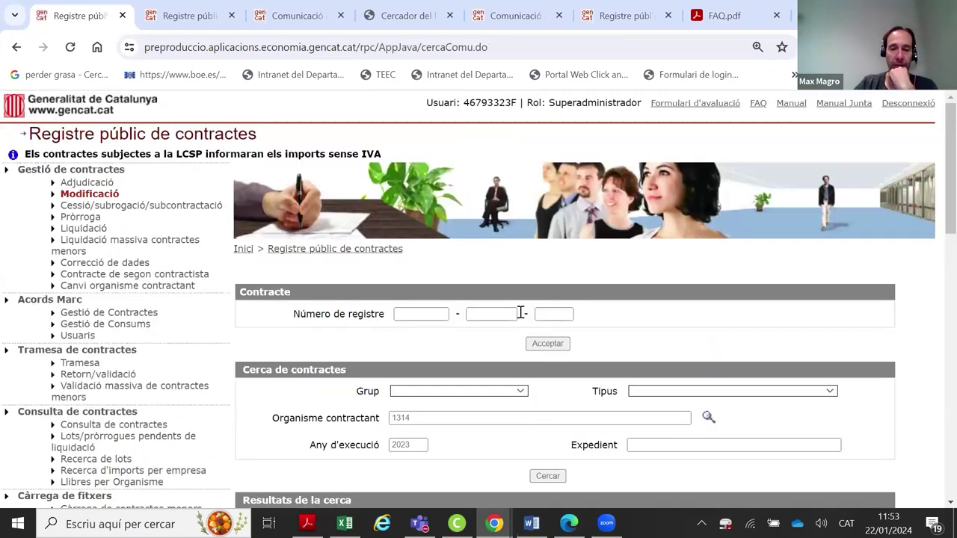
Try to open contract 1314-1-2023 from the search results to register a modification
scroll(519, 312, "down", 4)
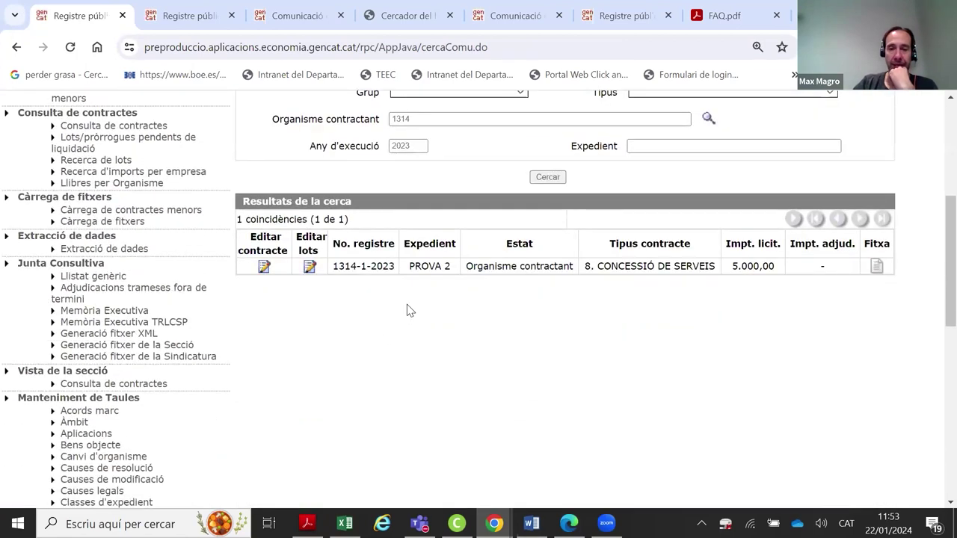
left_click(365, 271)
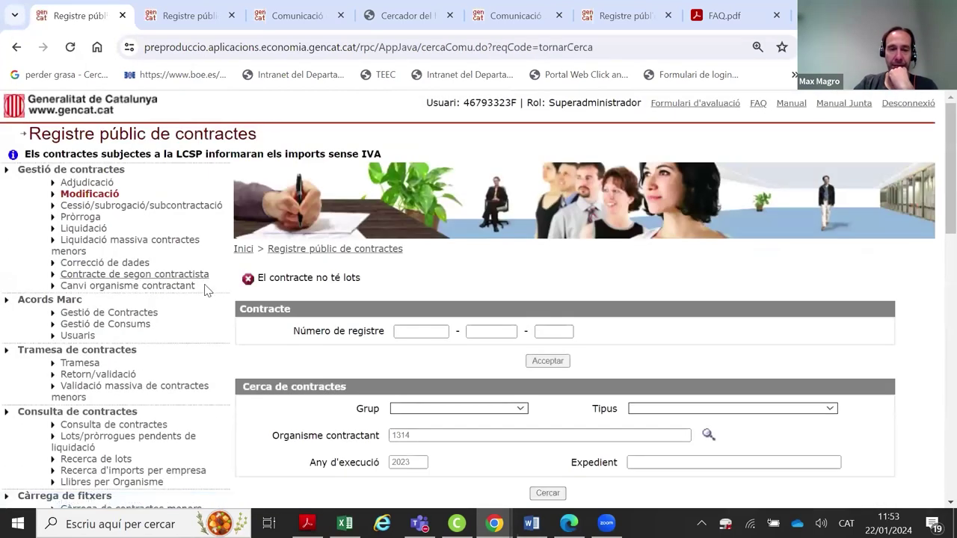
scroll(341, 292, "down", 3)
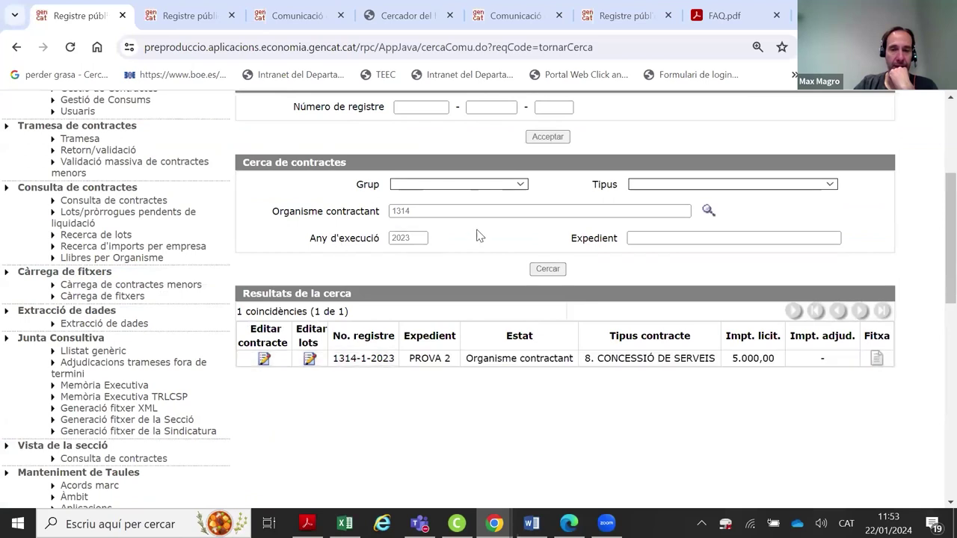
Change the Organisme contractant to 1401 and search for its 2023 contracts
double_click(427, 238)
double_click(425, 215)
left_click(452, 211)
key("BackSpace")
key("BackSpace")
key("BackSpace")
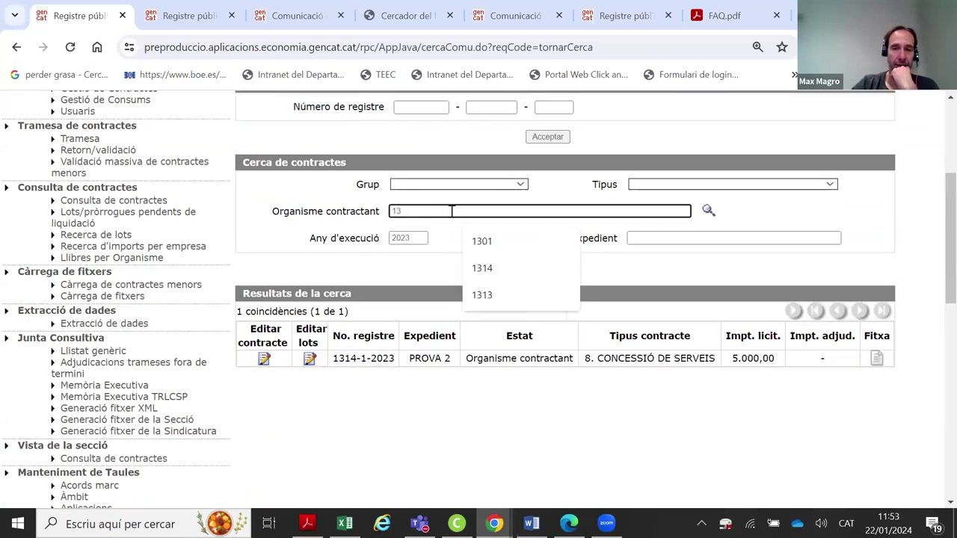
left_click(526, 301)
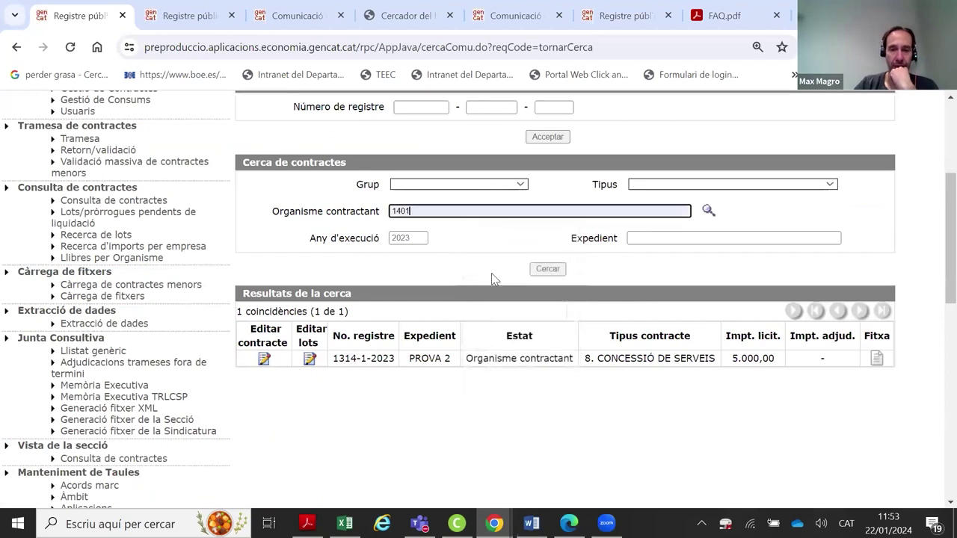
left_click(544, 269)
Clear the Any d'execució and rerun the search for all contracts of Organisme contractant 1401
double_click(412, 220)
key("BackSpace")
left_click(557, 252)
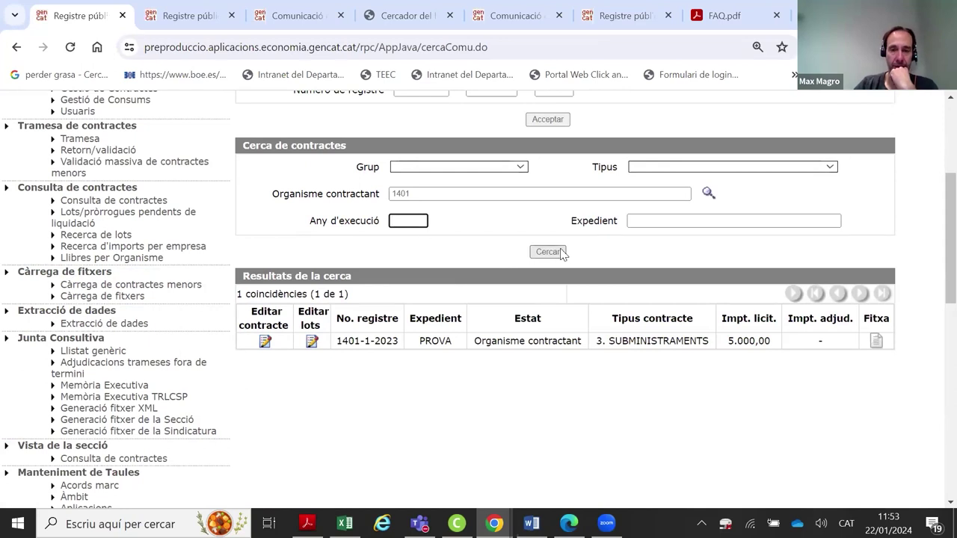
scroll(559, 250, "down", 1)
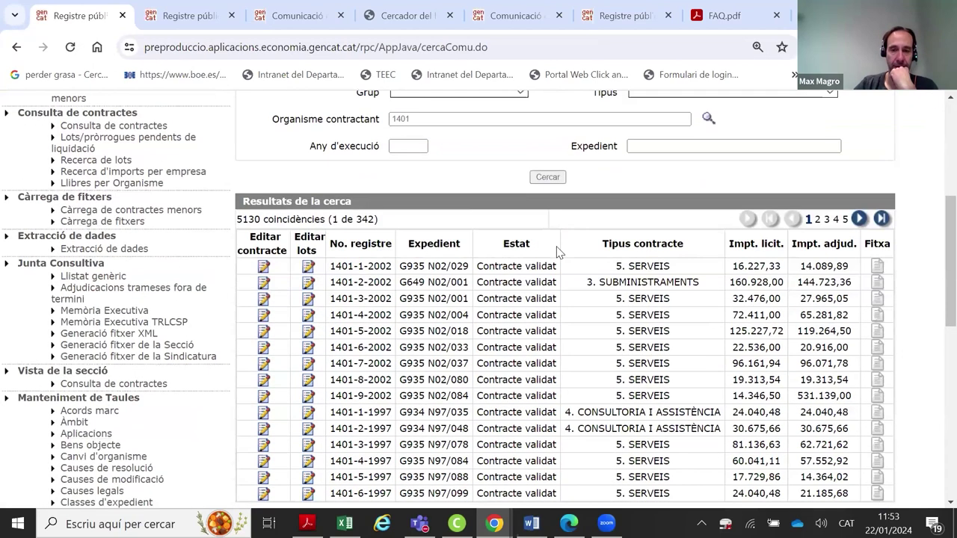
Restrict the search to Any d'execució 2024 and run it again
left_click(416, 146)
type("2024")
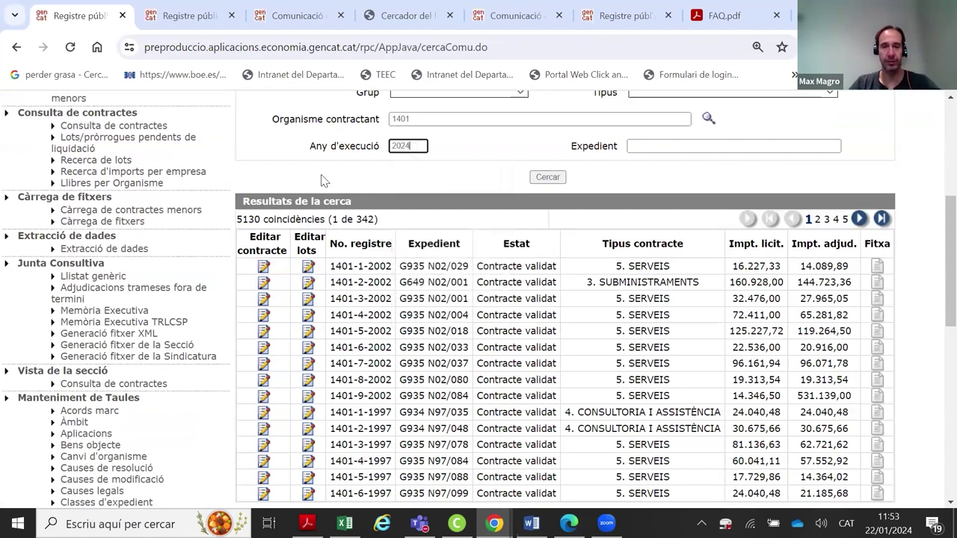
left_click(557, 178)
scroll(551, 183, "down", 4)
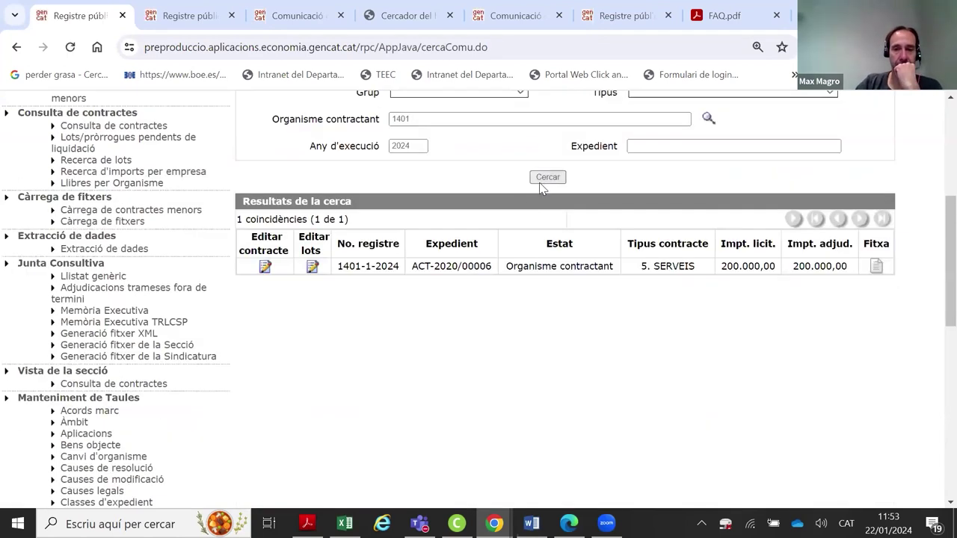
Open contract 1401-1-2024 from the search results for modification
left_click(393, 267)
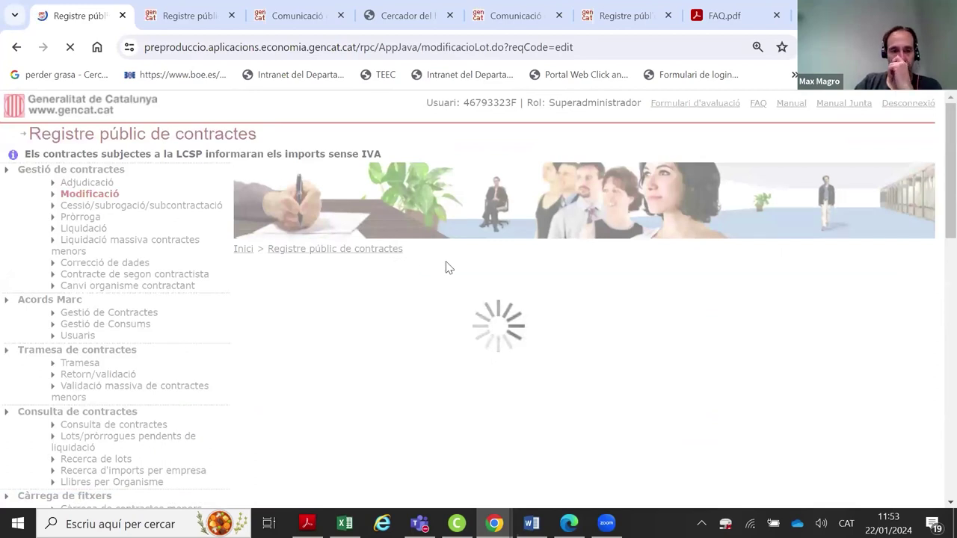
scroll(459, 260, "down", 3)
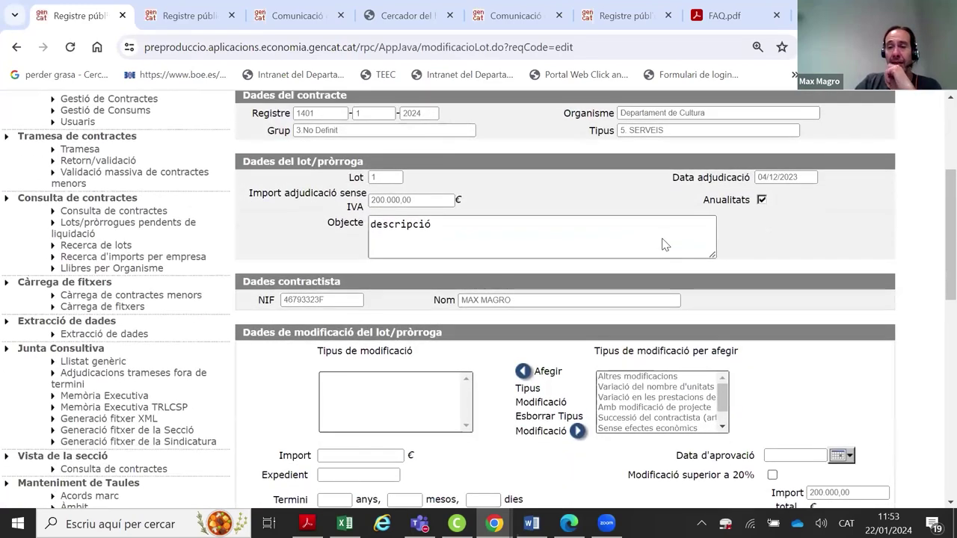
scroll(651, 247, "up", 1)
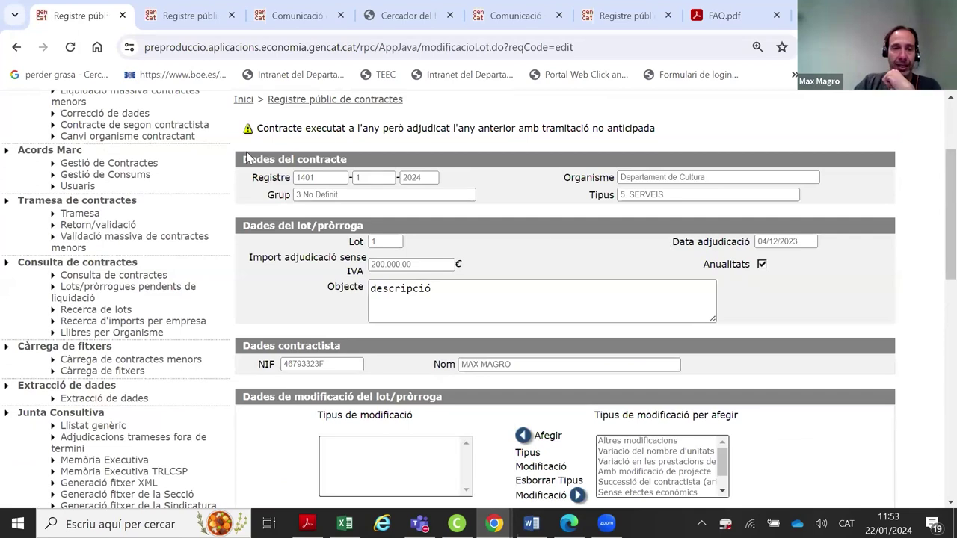
Examine the contract, lot and contractor data, the modification fields and the lot's annuities
left_click_drag(245, 159, 683, 364)
scroll(593, 231, "down", 1)
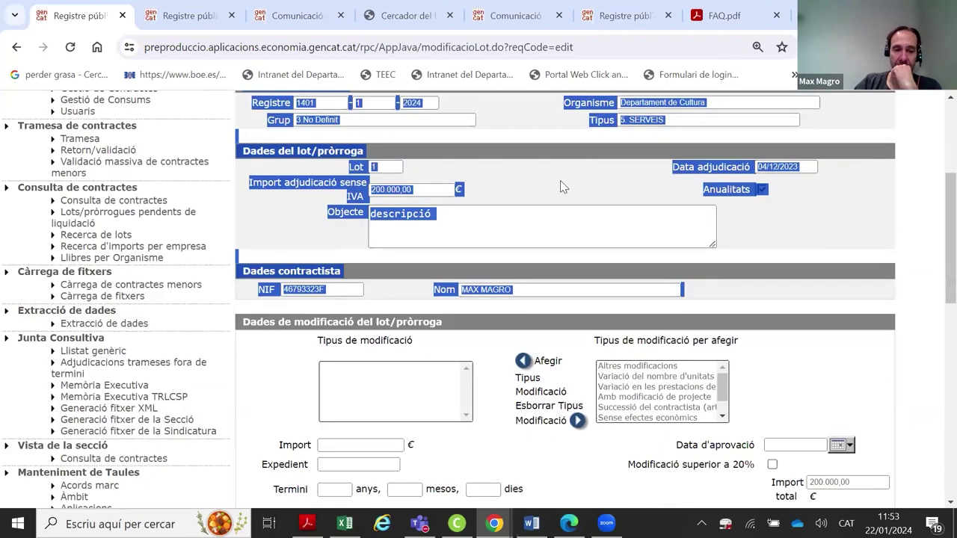
left_click(557, 181)
scroll(507, 179, "down", 2)
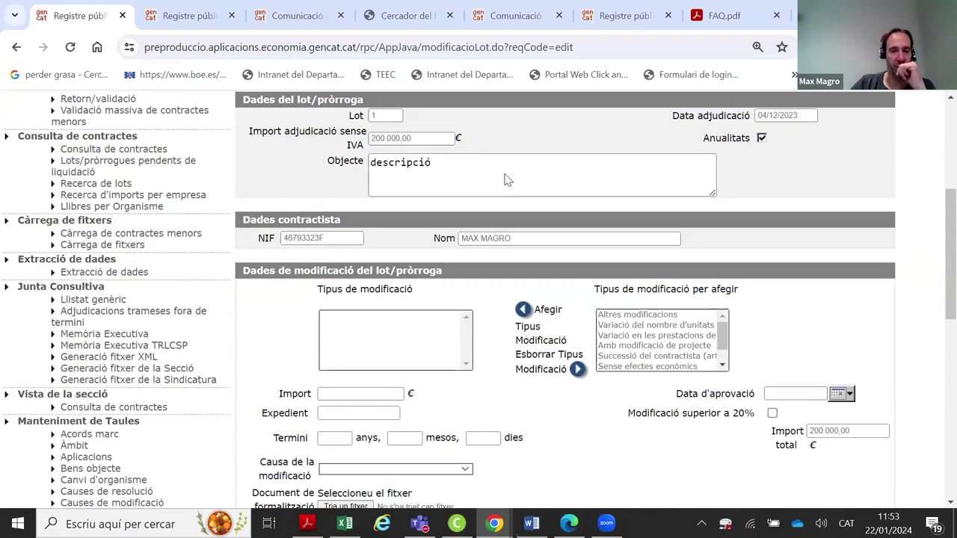
scroll(506, 180, "down", 1)
scroll(937, 290, "up", 1)
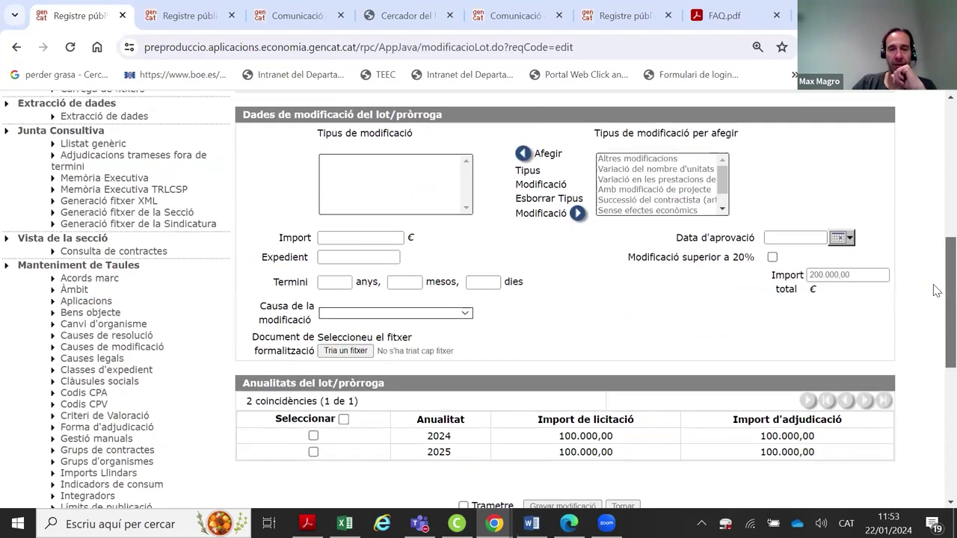
scroll(937, 290, "up", 1)
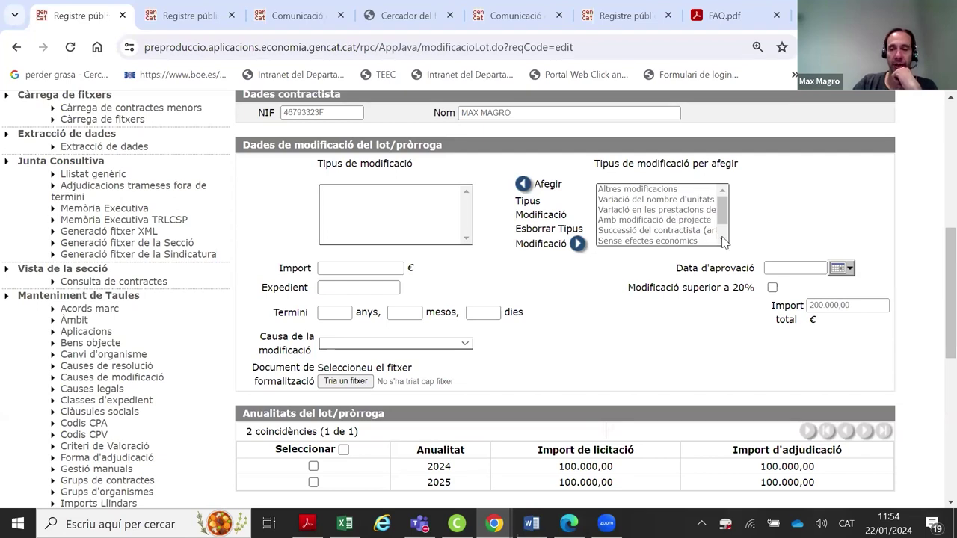
Add "Sense efectes econòmics" as the lot's modification type
scroll(725, 240, "down", 1)
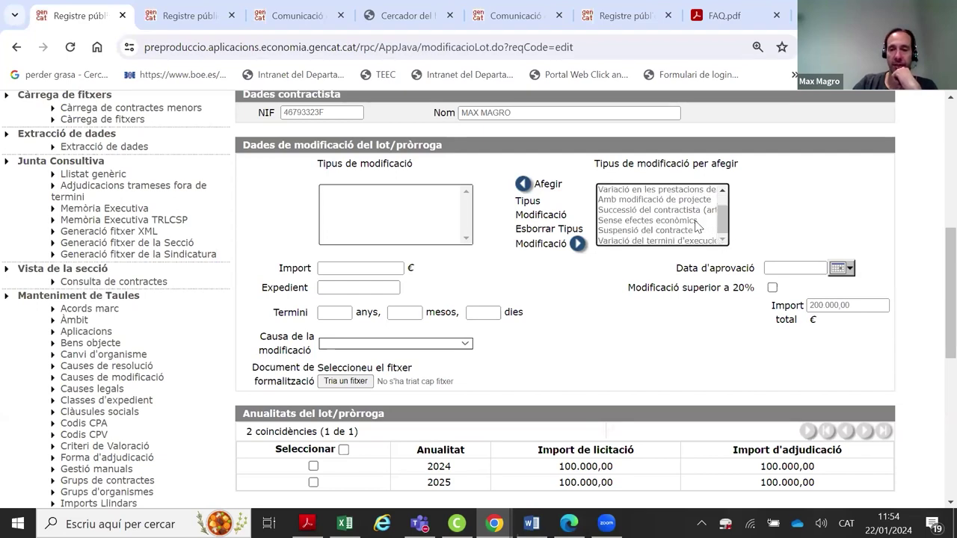
left_click(699, 221)
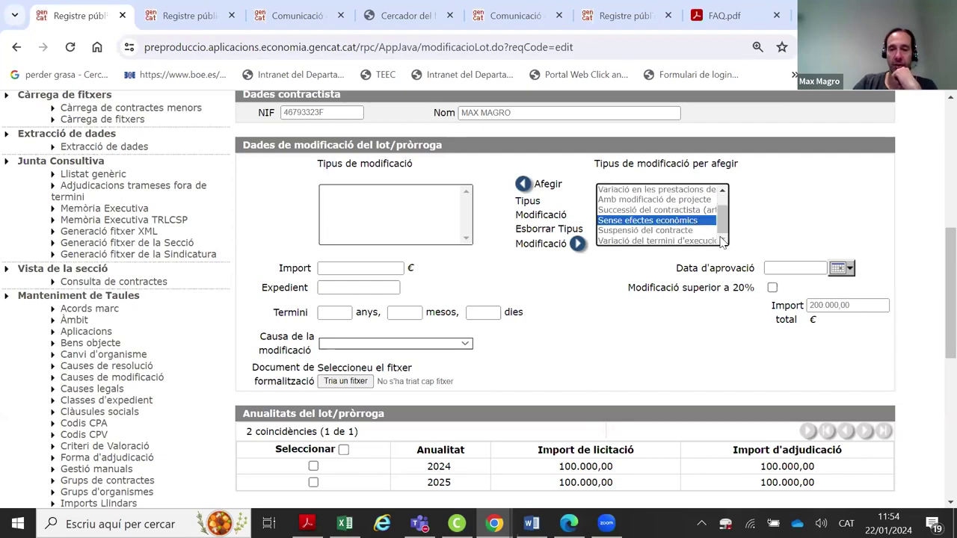
left_click(523, 184)
Examine the modification's Import field and the lot's Import total
left_click(383, 268)
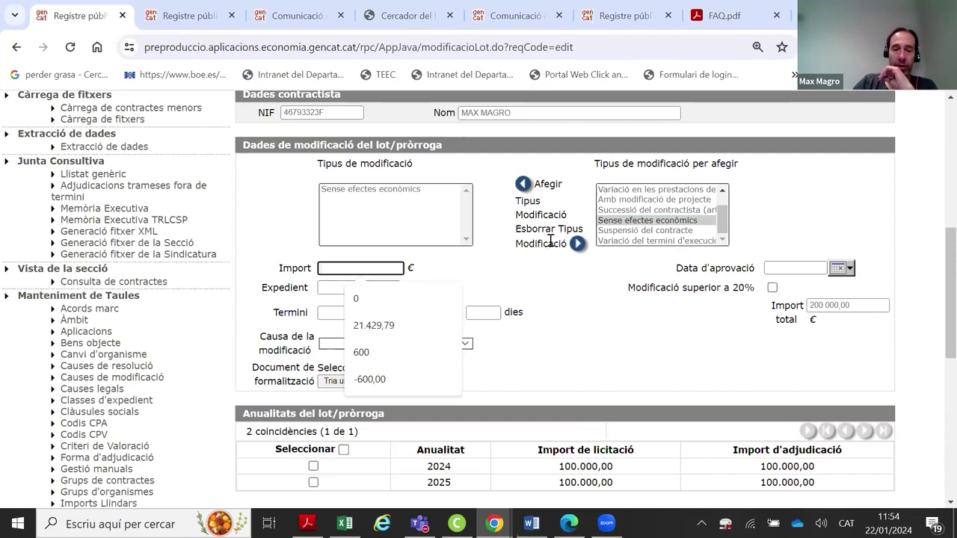
left_click(491, 278)
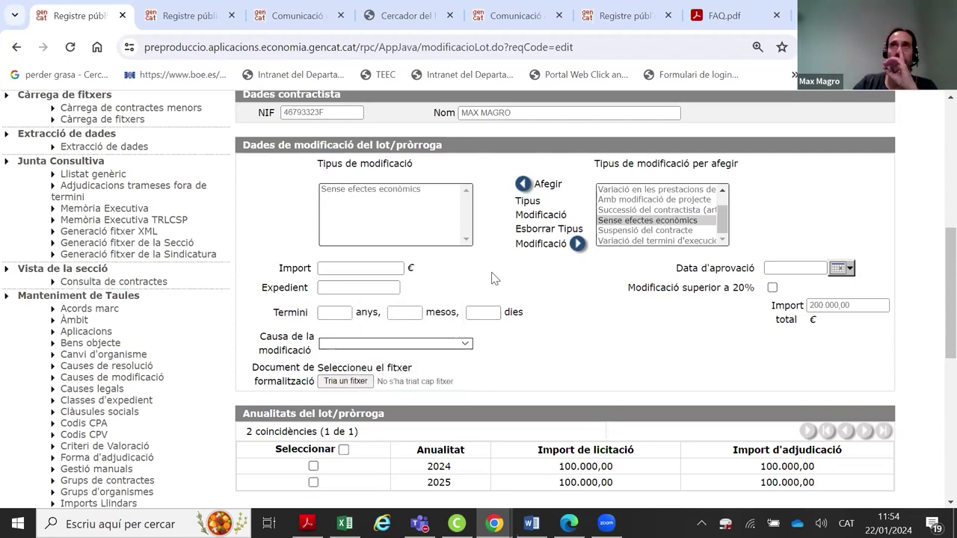
left_click_drag(802, 322, 777, 312)
left_click(806, 307)
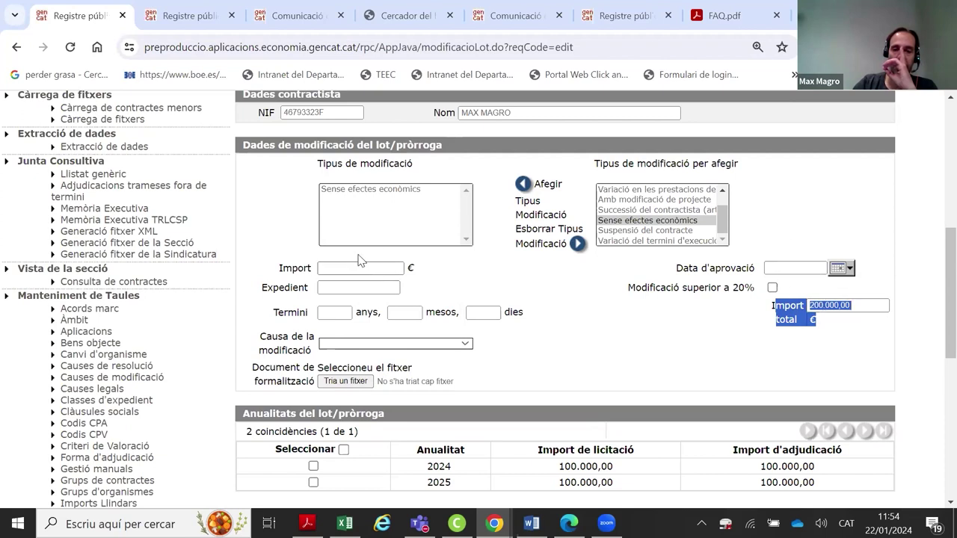
left_click(765, 316)
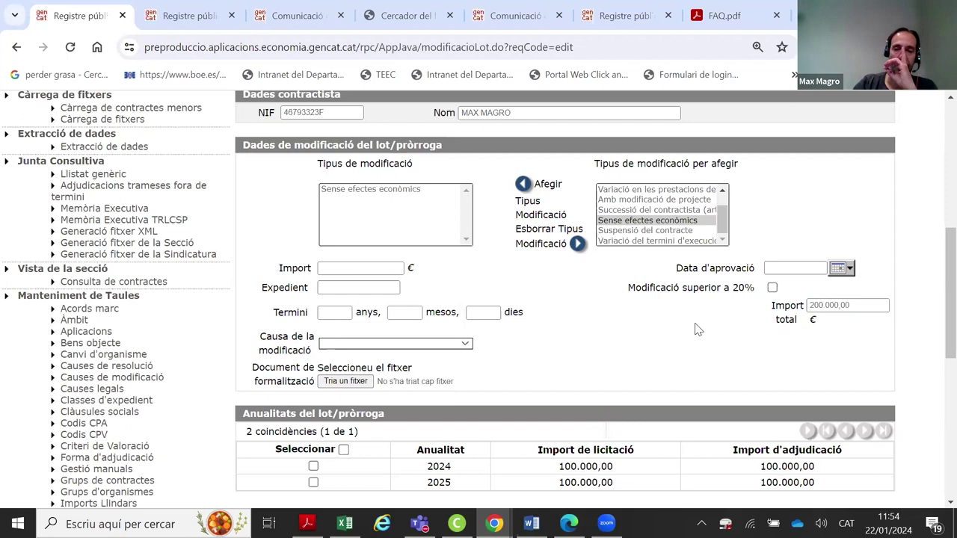
Set the modification's Import to -3000 €
left_click(362, 270)
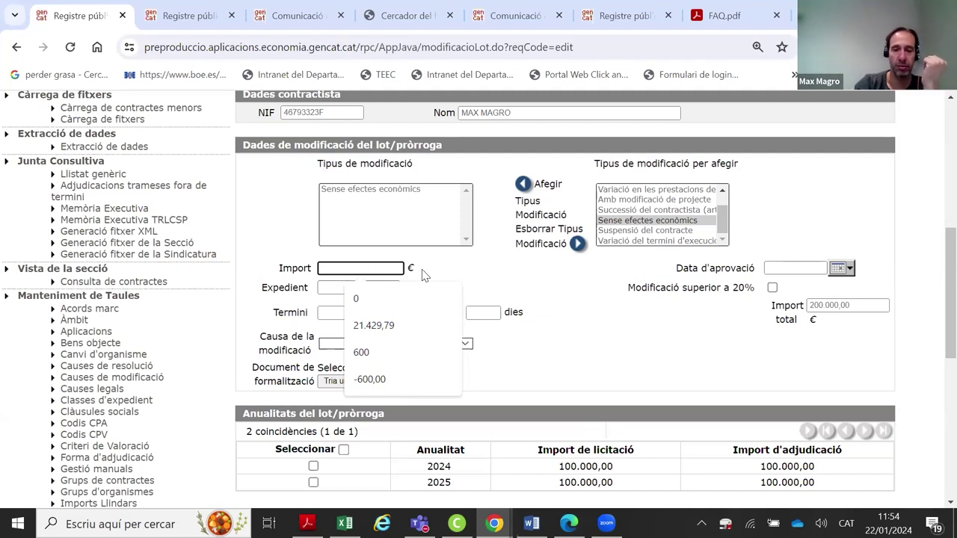
type("100")
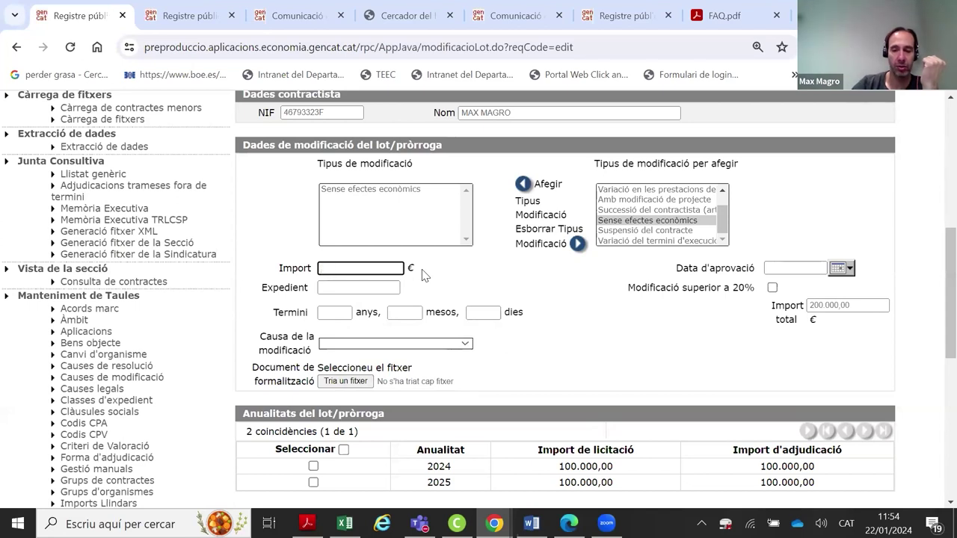
type("-3")
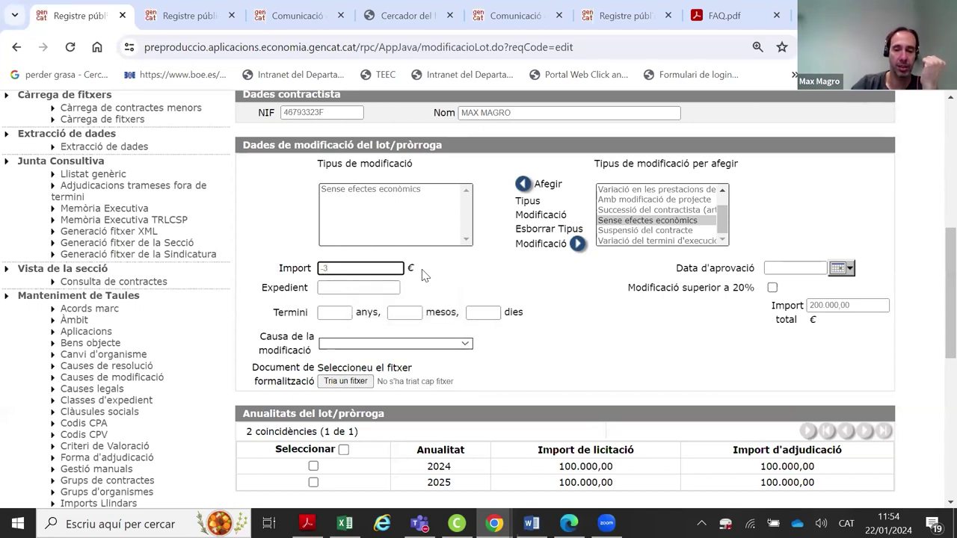
type("000")
left_click(518, 266)
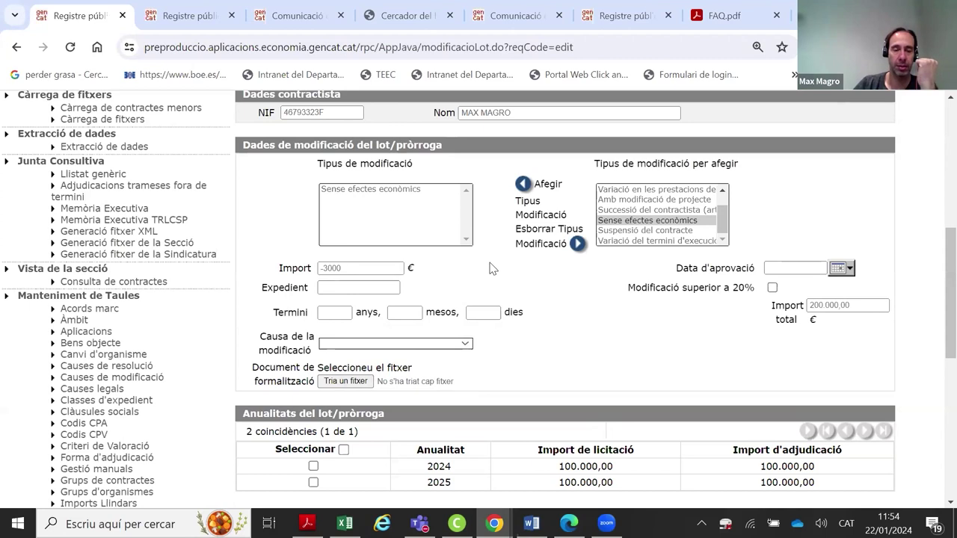
Inspect the Expedient and Data d'aprovació fields, and mark and unmark the "Modificació superior a 20%" option
left_click(388, 283)
left_click(385, 285)
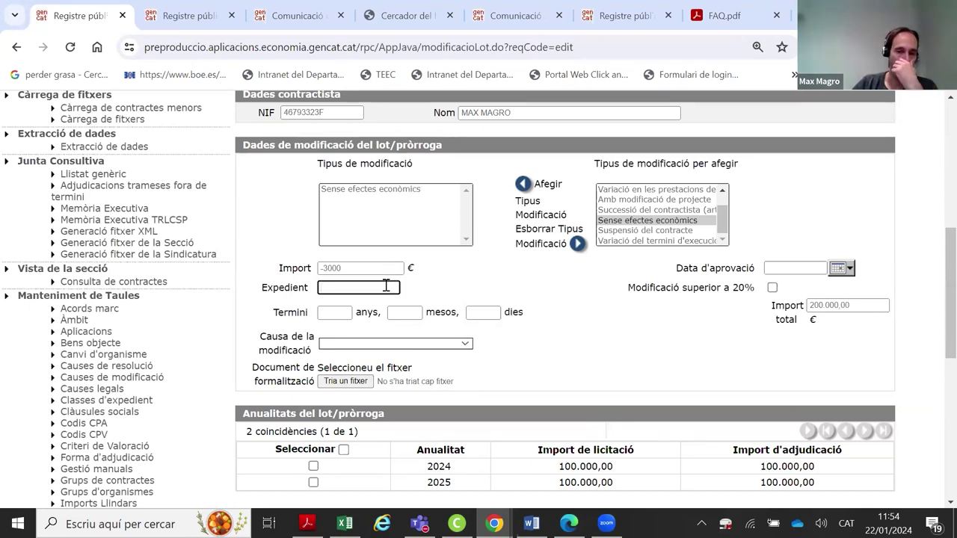
left_click(832, 272)
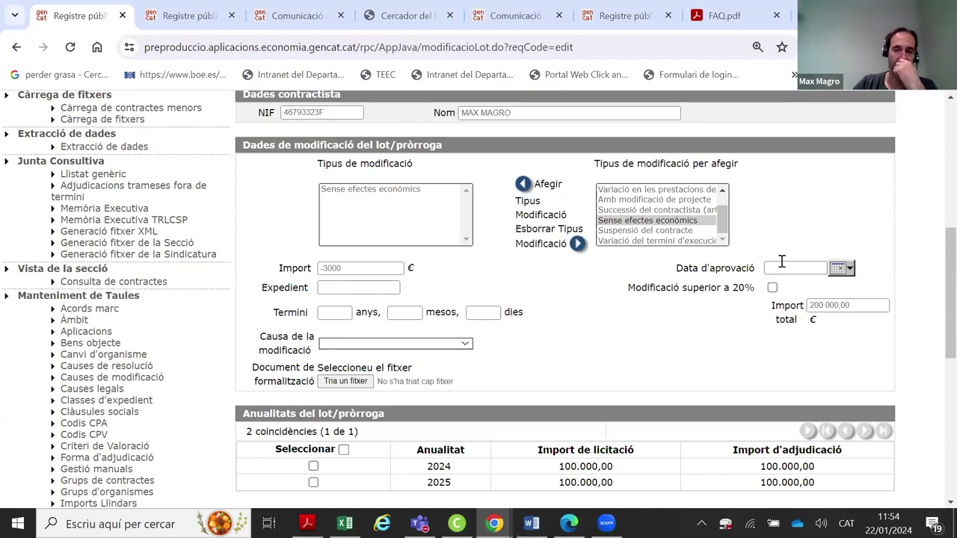
left_click(722, 281)
left_click(772, 287)
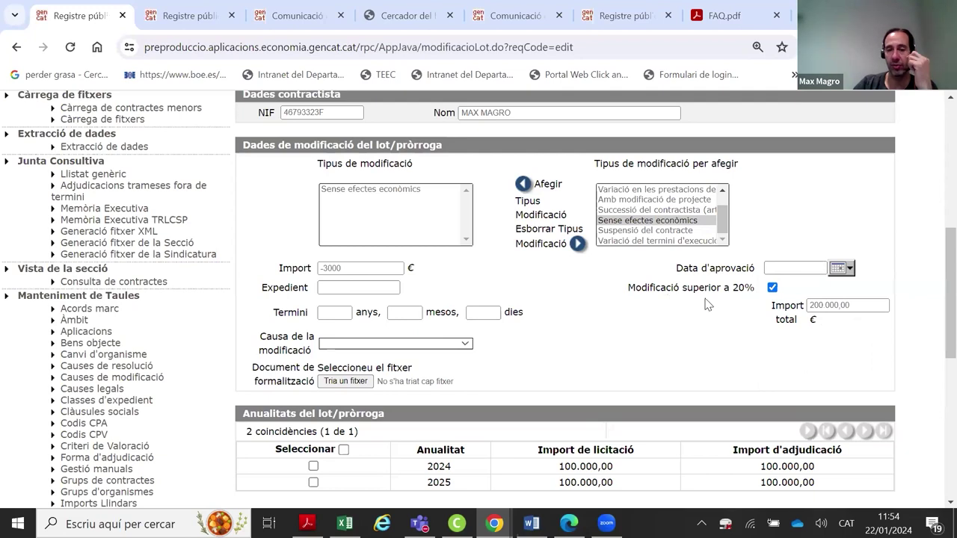
left_click(772, 288)
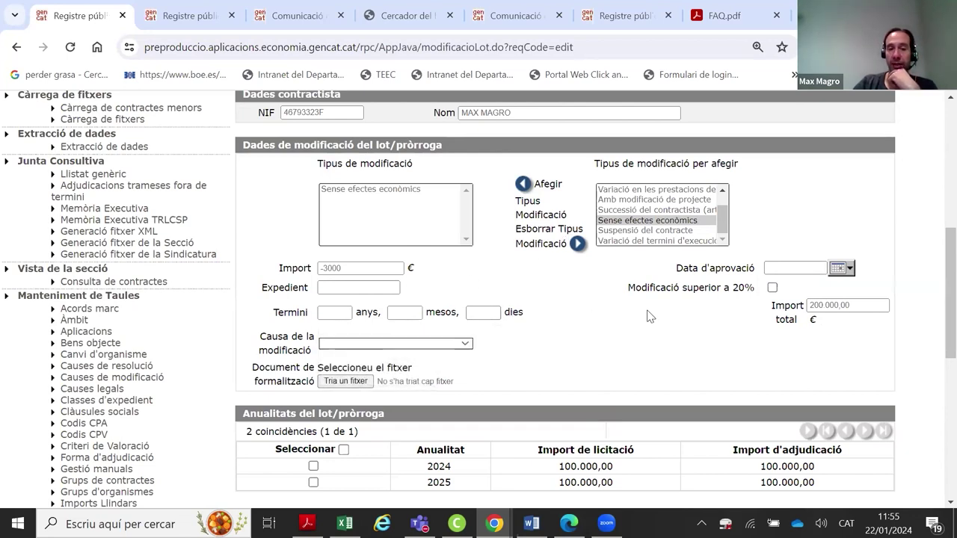
Set the lot modification's Causa de la modificació to "Modificacions no substancials"
scroll(649, 316, "down", 1)
left_click(453, 269)
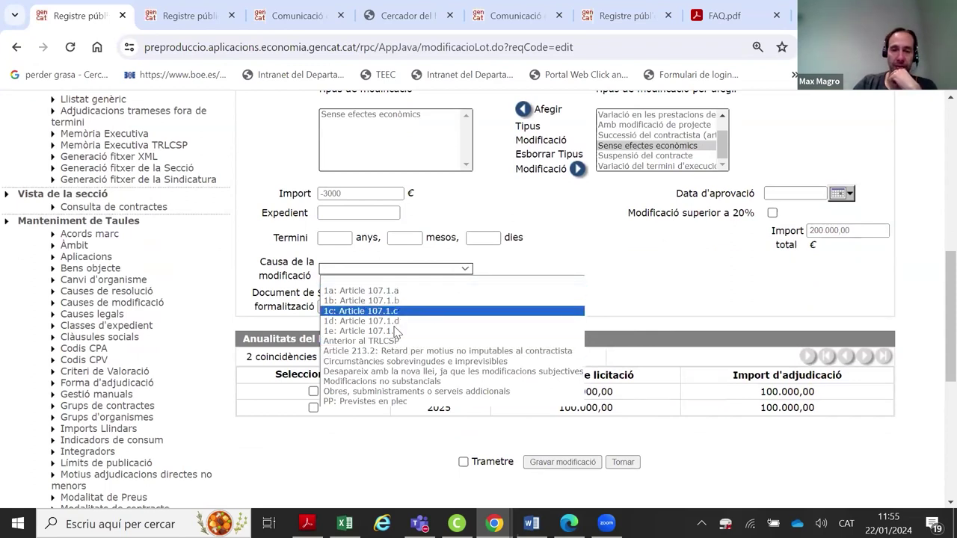
left_click(382, 401)
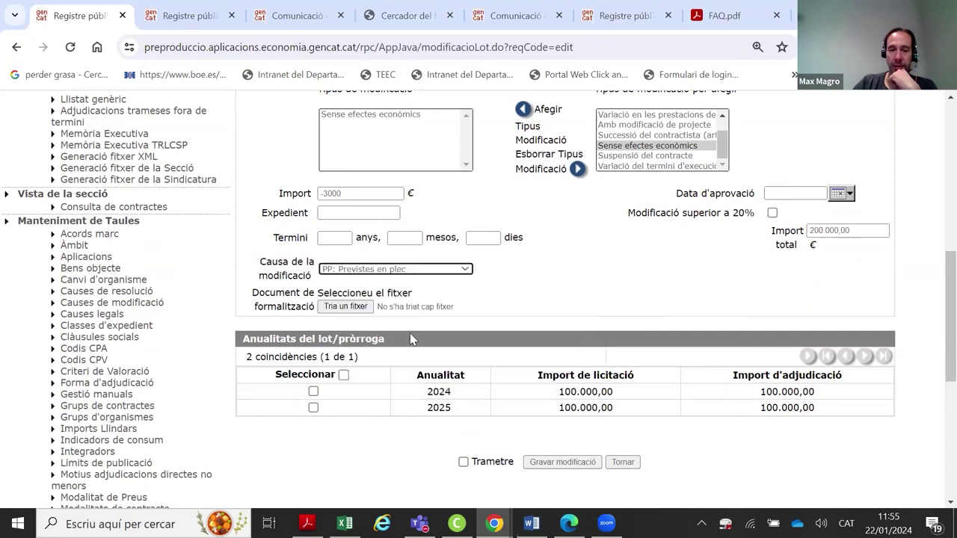
left_click(451, 270)
left_click(381, 378)
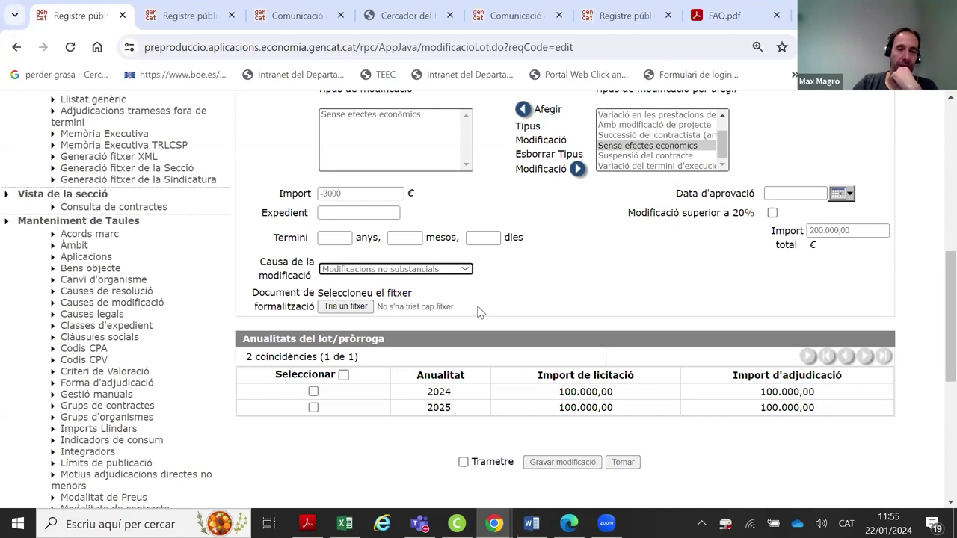
left_click(628, 274)
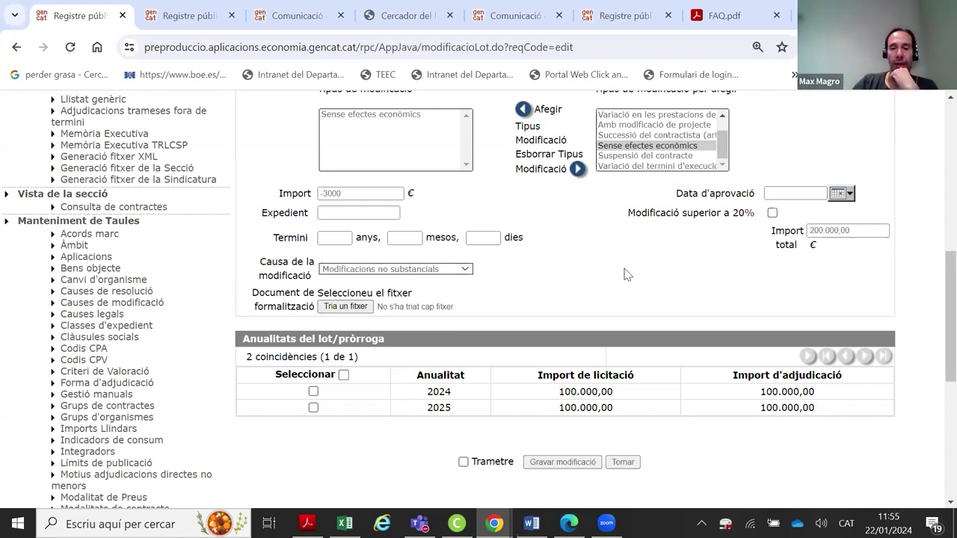
Set the lot modification's Import to 0 €
scroll(628, 273, "up", 1)
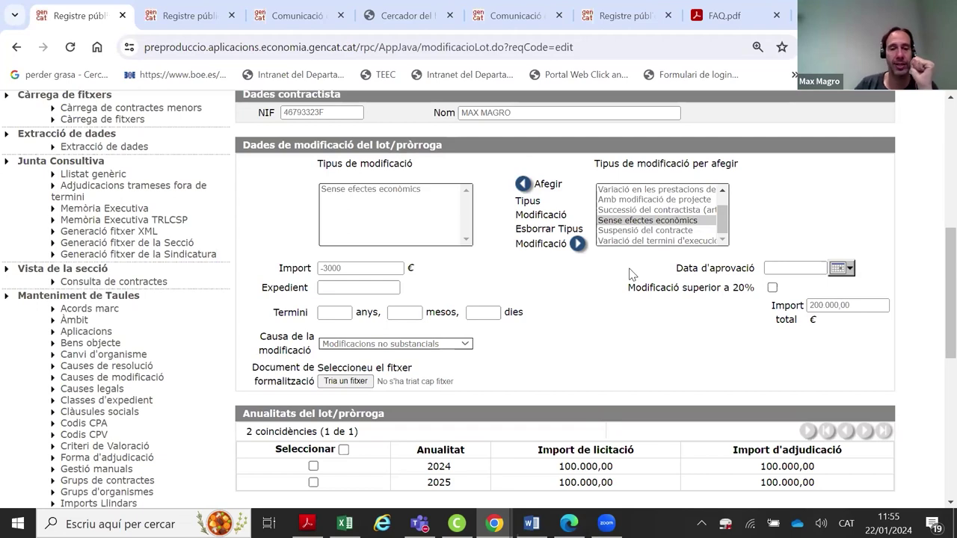
left_click(342, 267)
double_click(347, 267)
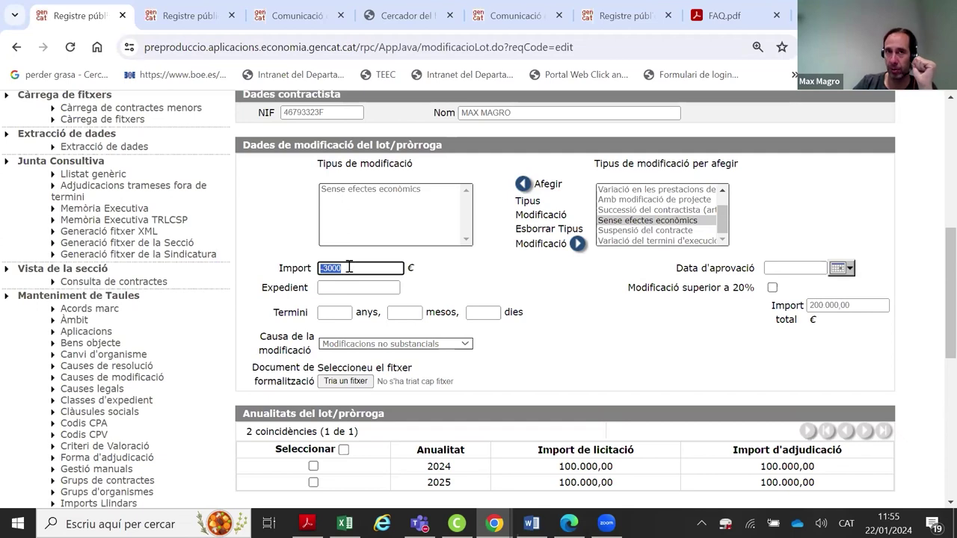
left_click(365, 272)
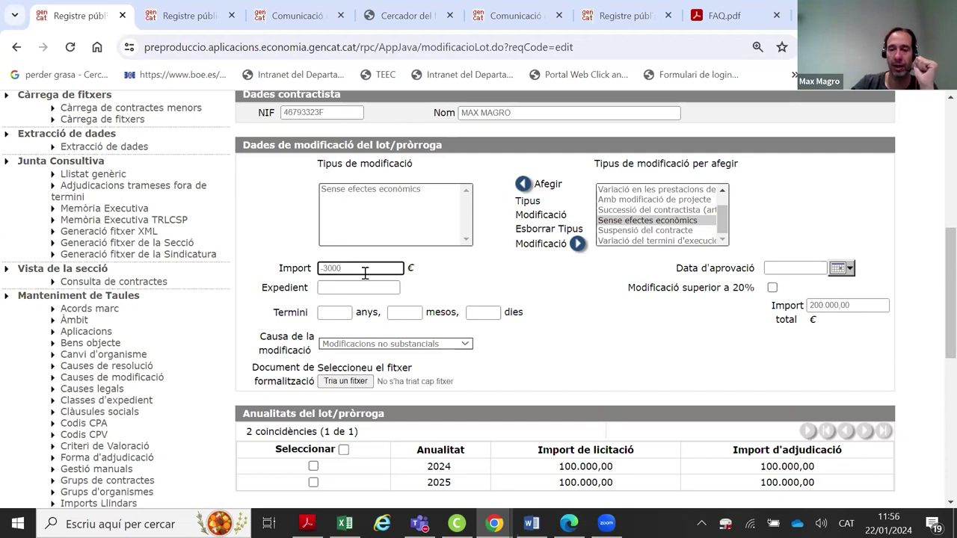
key("BackSpace")
key("BackSpace")
left_click(541, 276)
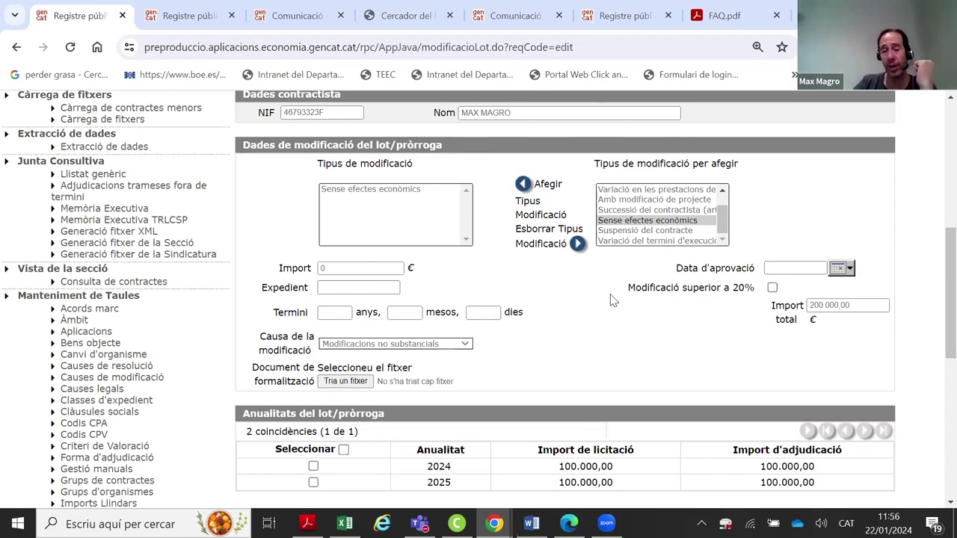
scroll(604, 314, "down", 1)
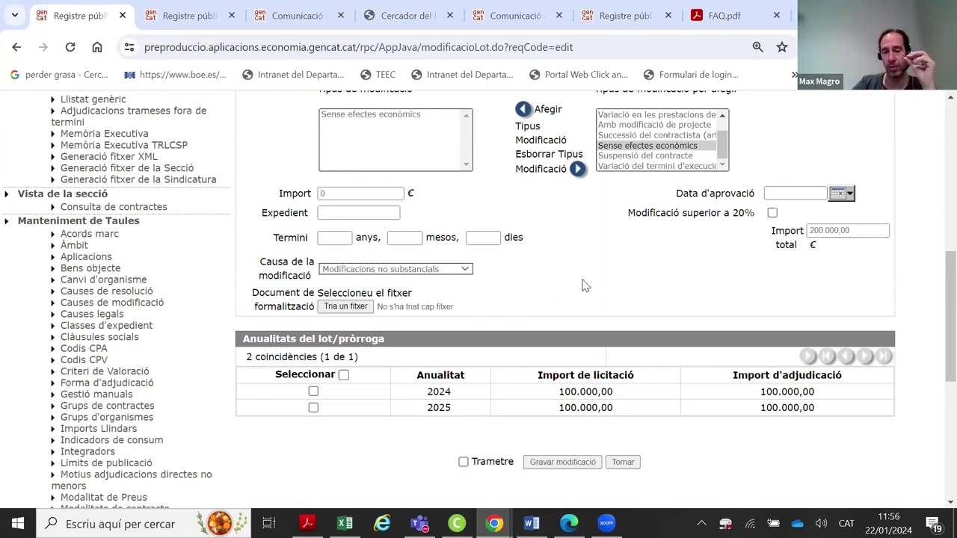
Leave the modification form and open the contract search for registering a Pròrroga
scroll(585, 286, "up", 2)
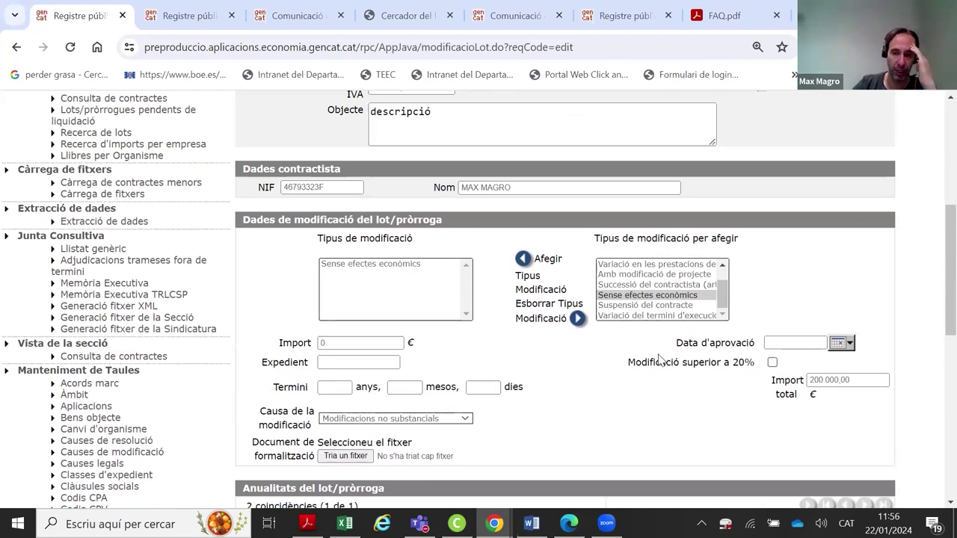
scroll(598, 372, "up", 1)
scroll(598, 371, "up", 2)
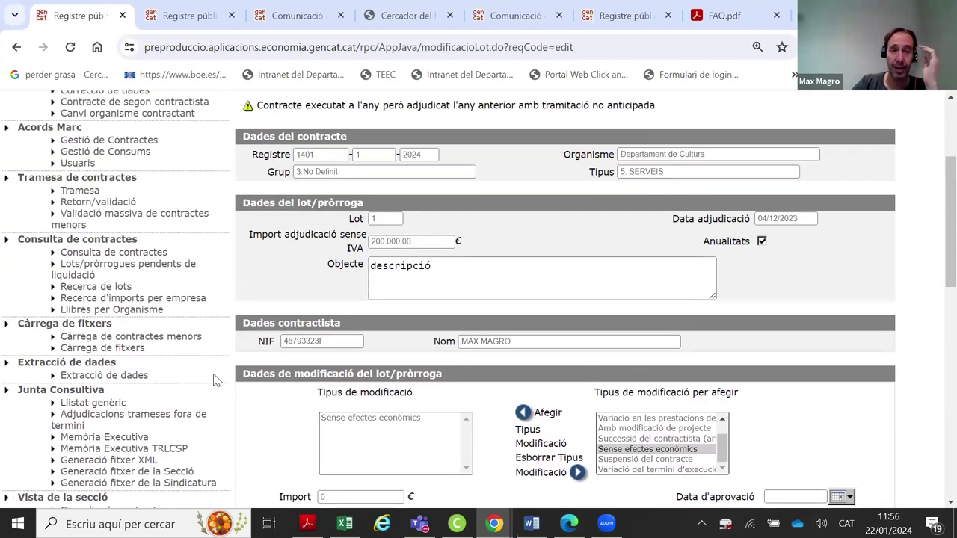
scroll(217, 379, "up", 2)
left_click(91, 219)
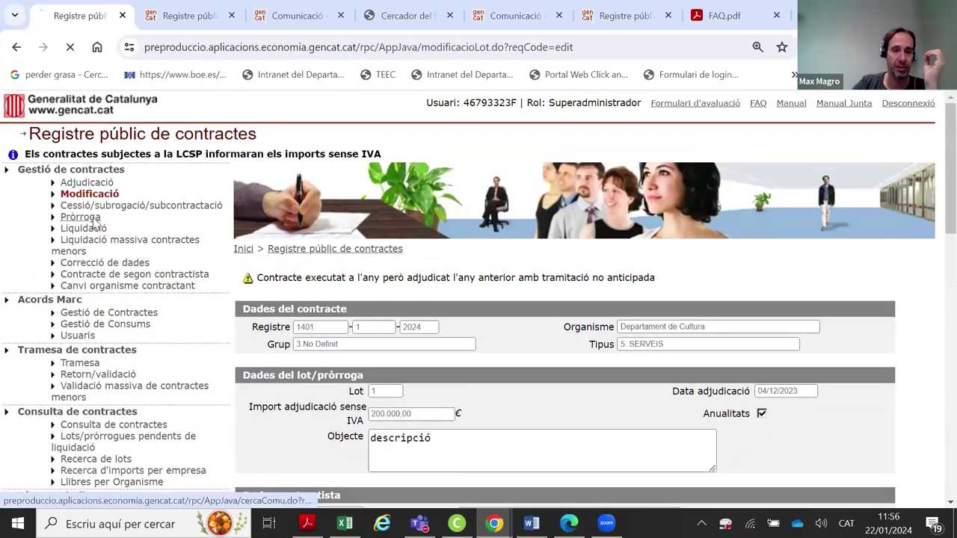
scroll(446, 285, "down", 1)
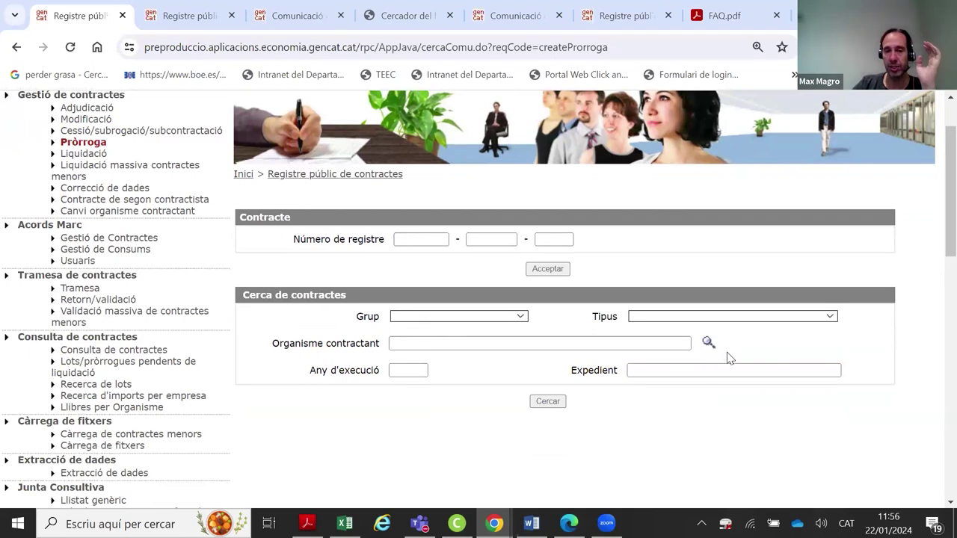
Search for contracts of Organisme contractant 1401 with Any d'execució 2024
left_click(615, 344)
left_click(557, 241)
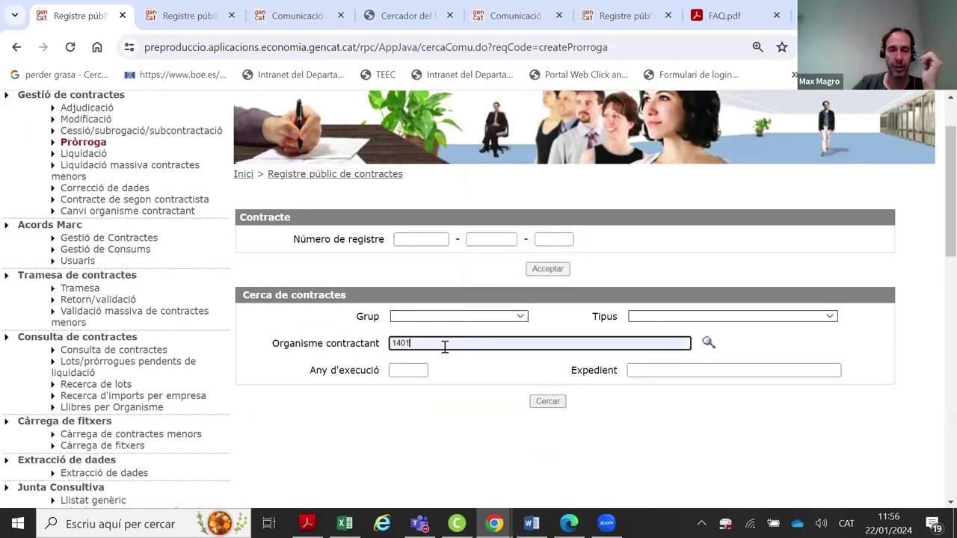
left_click(417, 370)
type("2024")
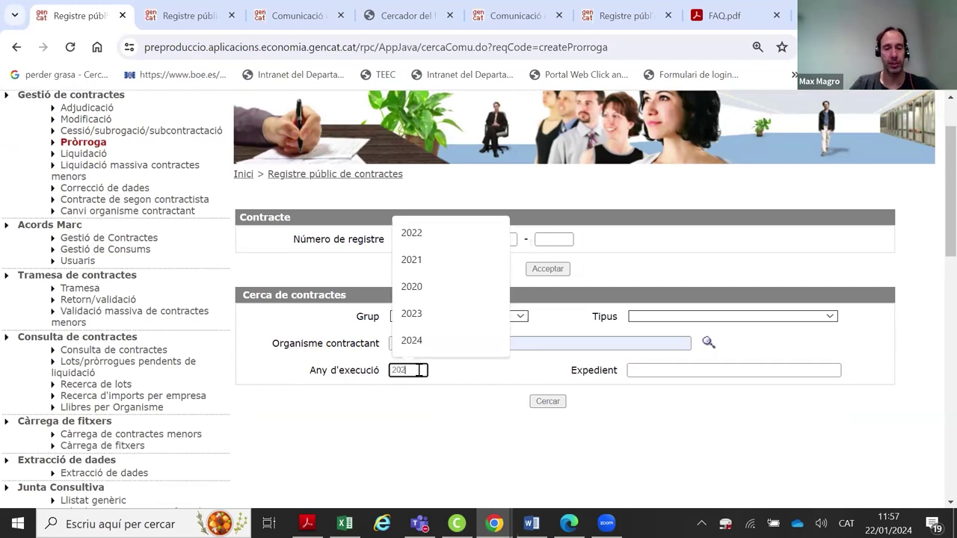
left_click(544, 404)
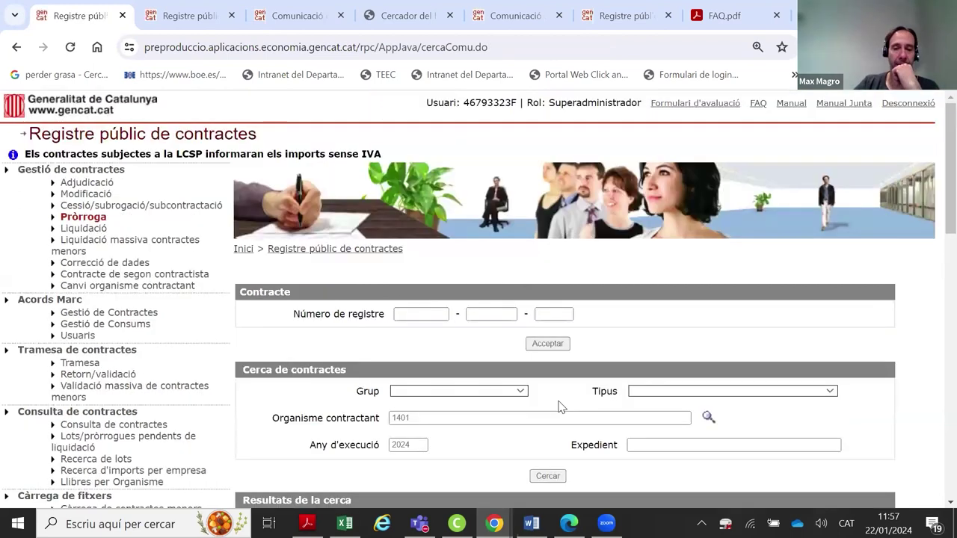
Open the extension form for lot 1 of contract 1401-1-2024 and review its contract and lot data
scroll(553, 336, "down", 4)
left_click(357, 275)
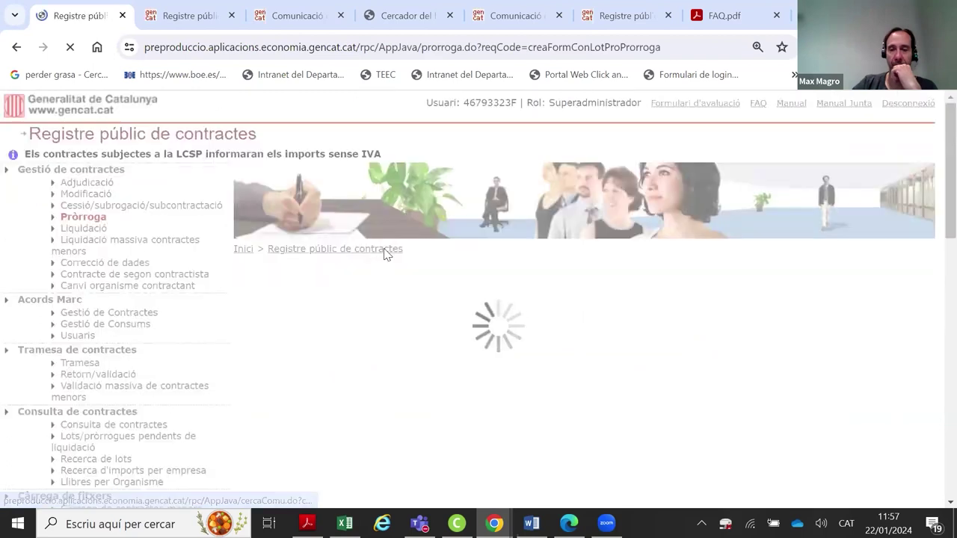
scroll(648, 265, "down", 2)
scroll(649, 268, "down", 1)
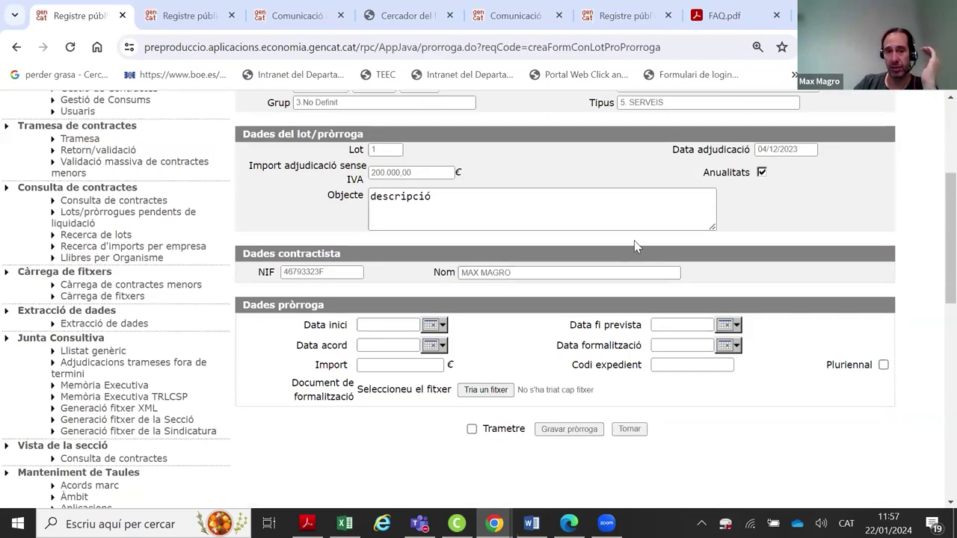
scroll(715, 267, "up", 2)
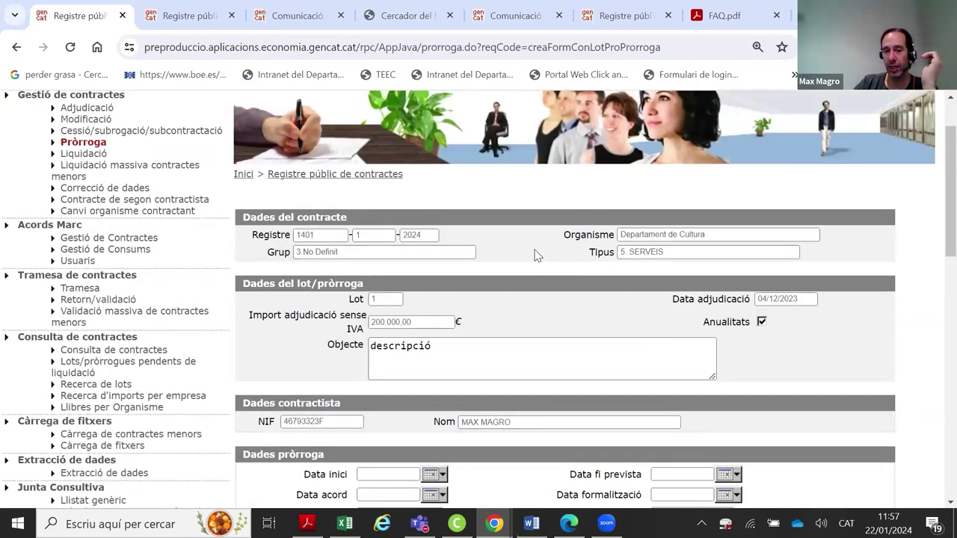
scroll(496, 272, "down", 2)
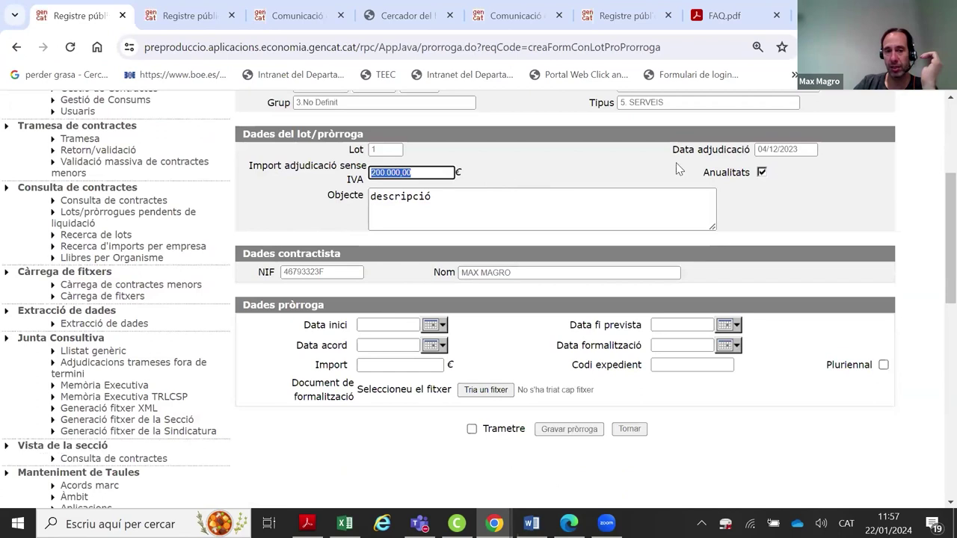
scroll(729, 217, "down", 2)
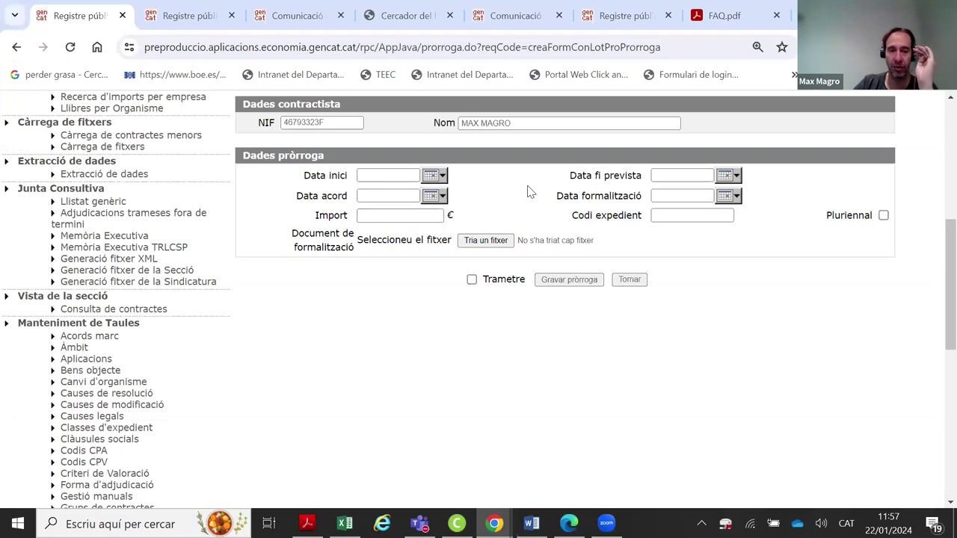
Inspect the extension's start, expected end, agreement and formalisation date fields, plus its Import and Codi expedient fields
left_click(388, 176)
left_click(691, 176)
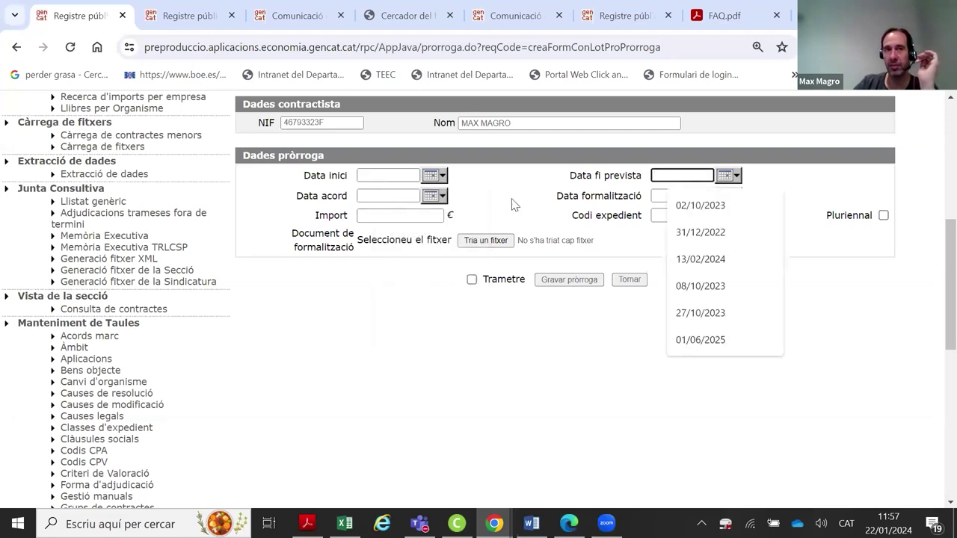
left_click(399, 196)
left_click(693, 195)
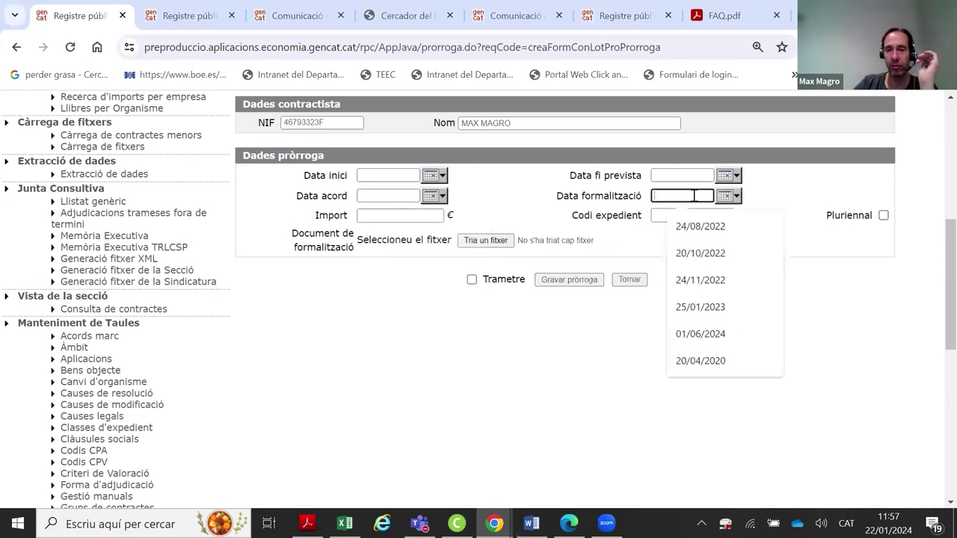
left_click(427, 216)
left_click(679, 215)
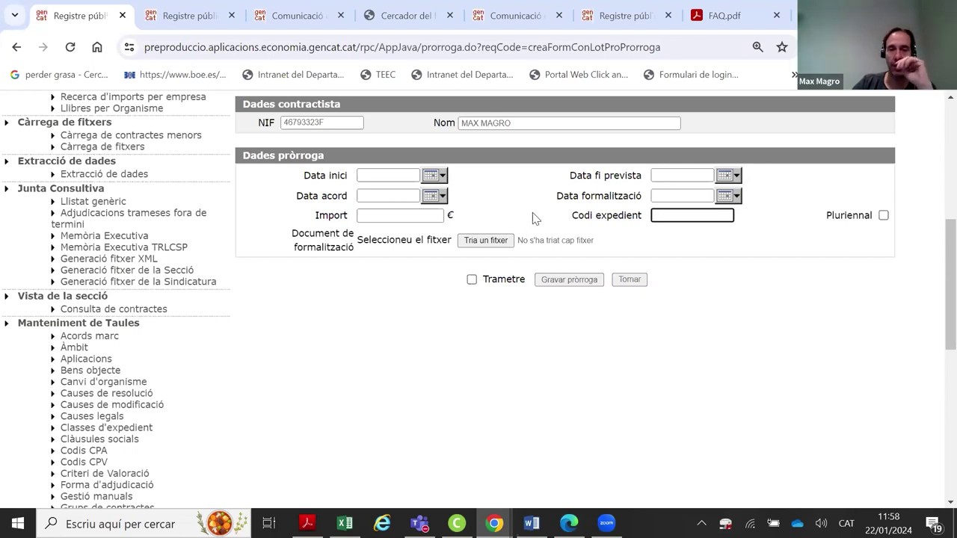
scroll(535, 218, "up", 3)
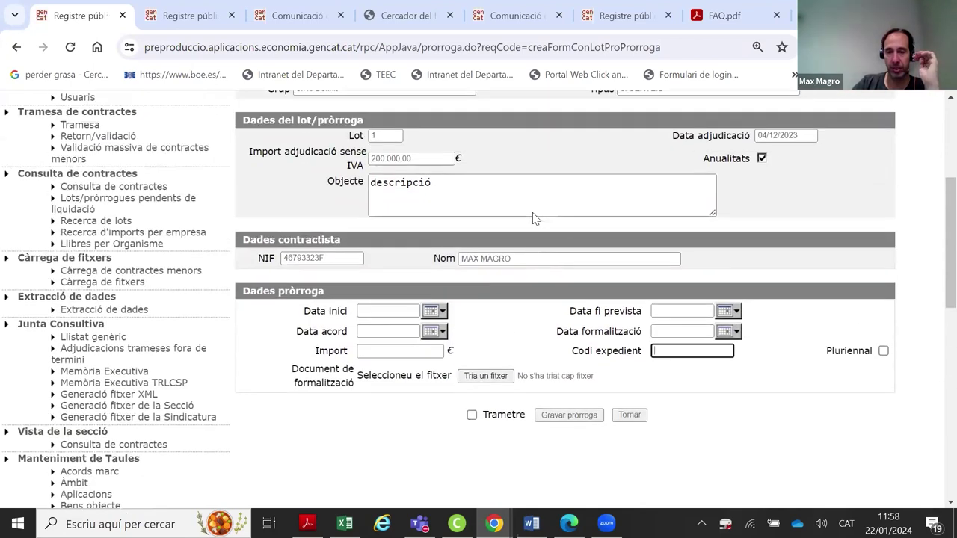
scroll(543, 175, "up", 3)
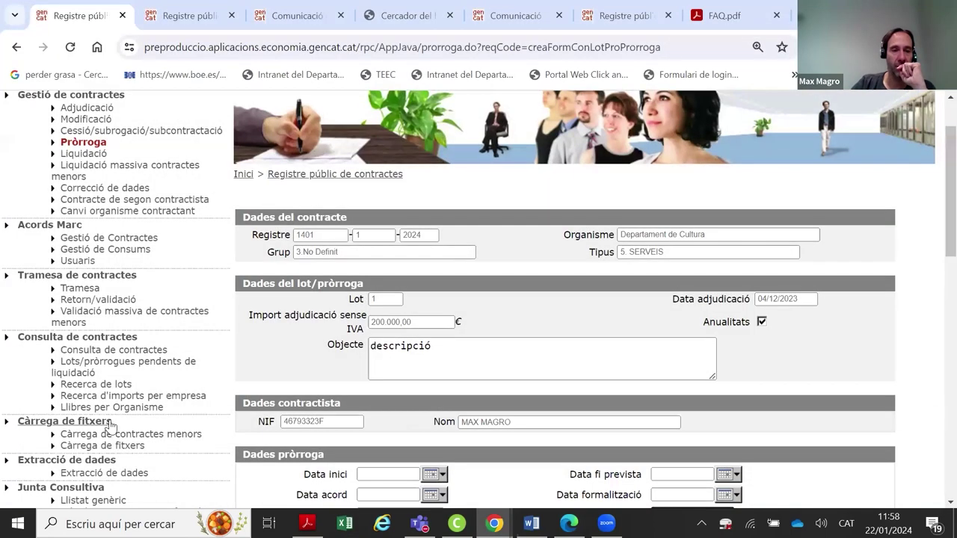
Open Càrrega de contractes menors and download the minor contracts template for Organisme contractant 1314
scroll(109, 424, "down", 1)
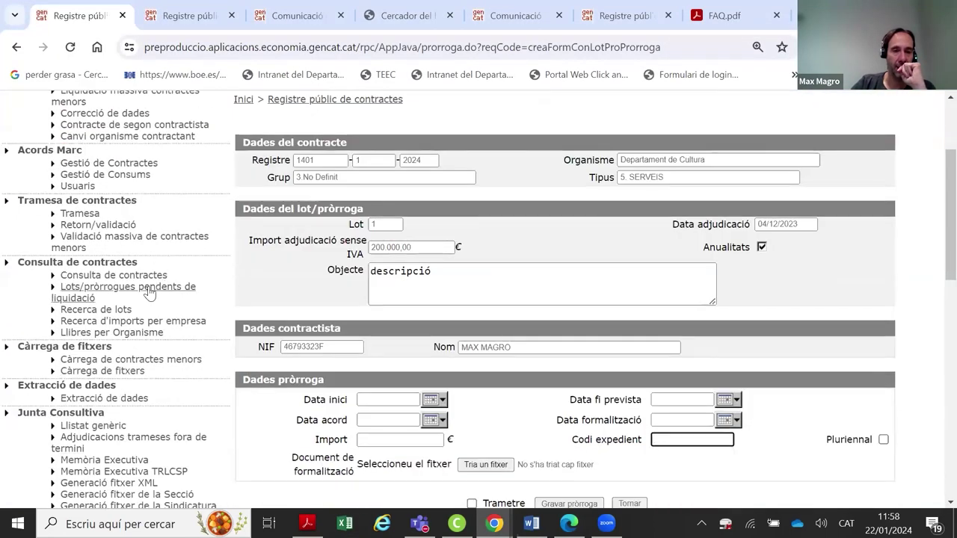
left_click(142, 360)
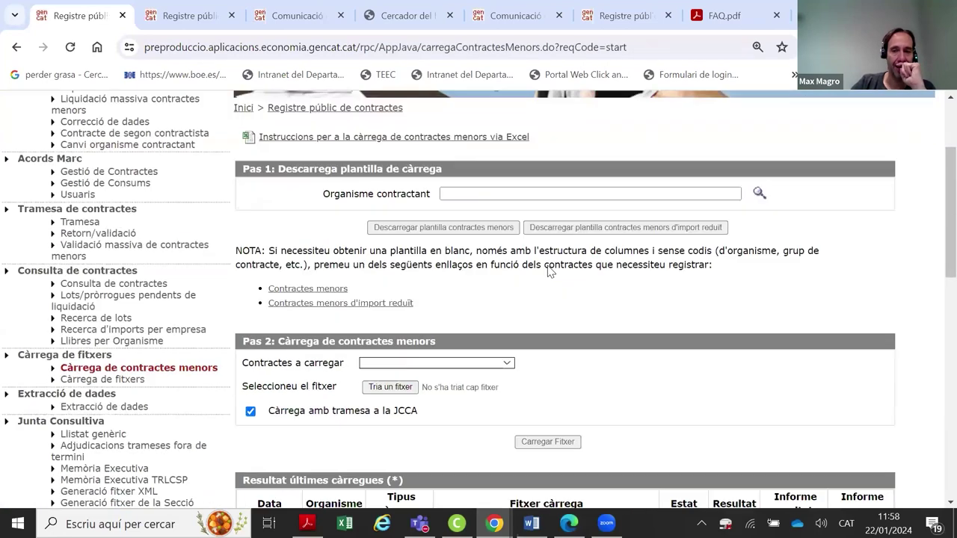
left_click(597, 184)
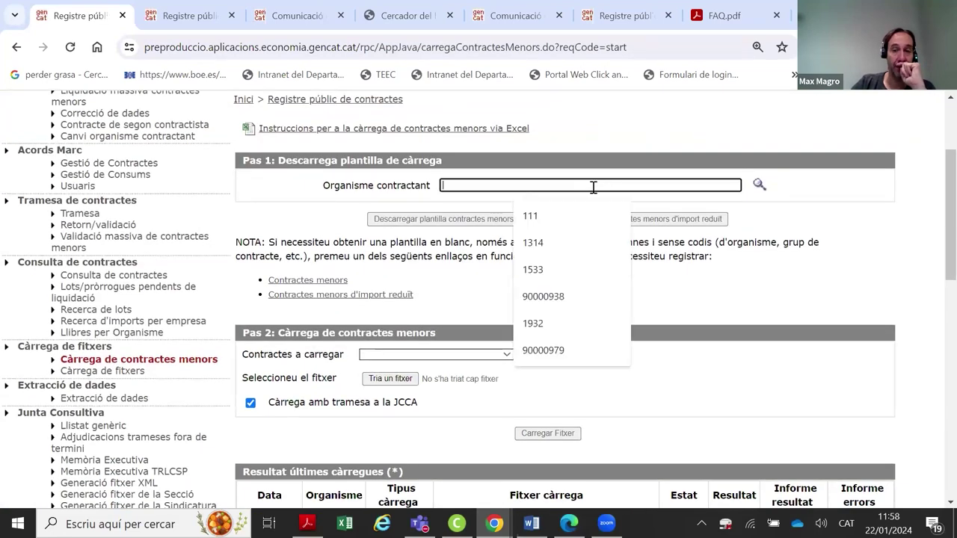
left_click(578, 245)
left_click(504, 219)
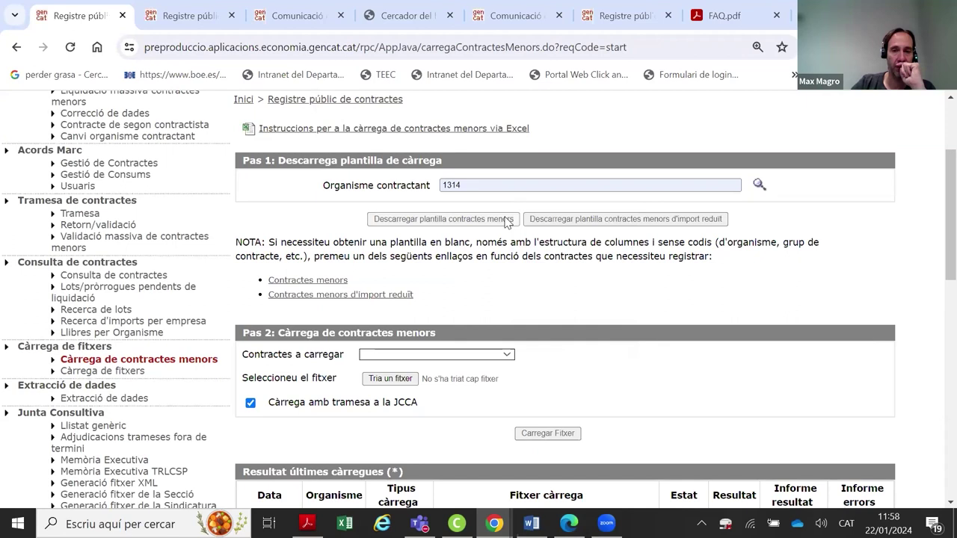
Open the downloaded carrega_contractes_menors template in Excel and maximise its window
left_click(792, 47)
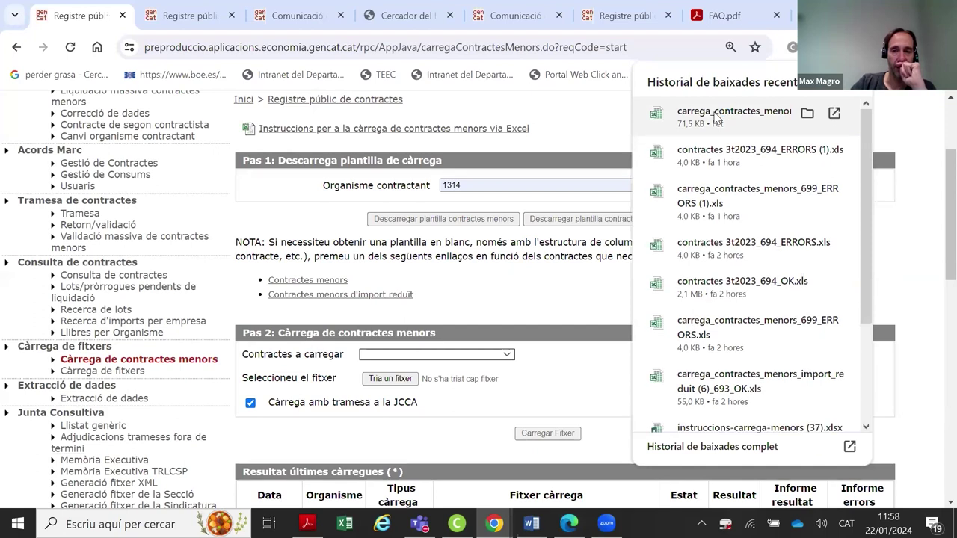
left_click(714, 114)
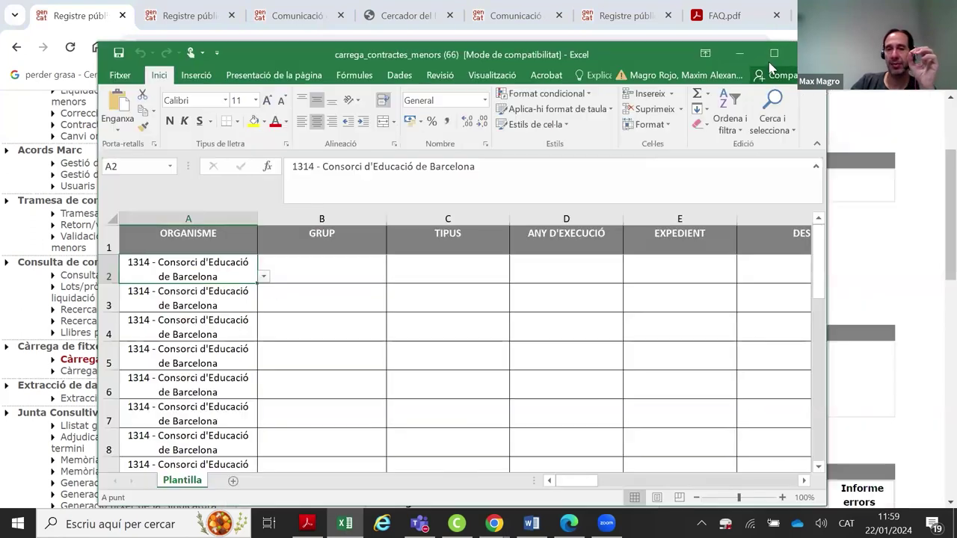
left_click(774, 54)
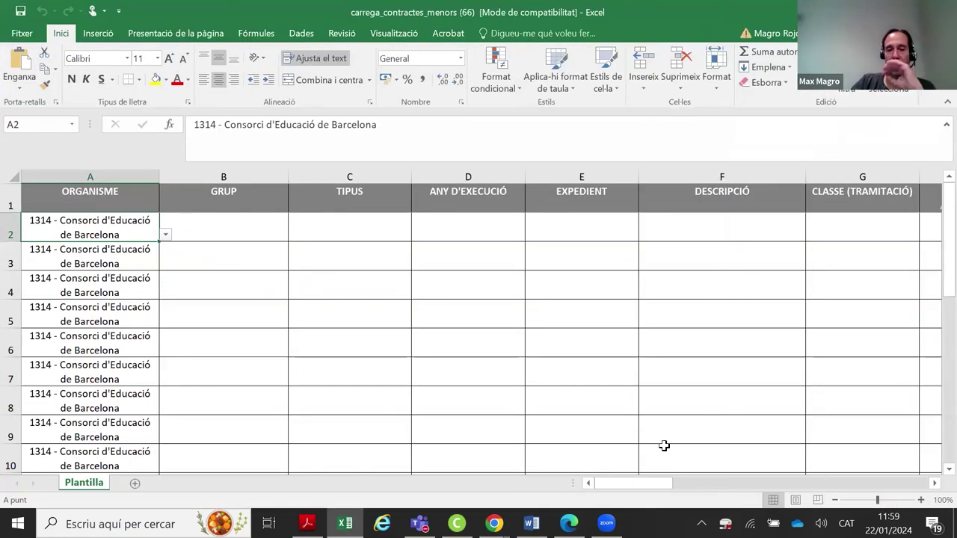
Examine the template's columns through to the end and select the DATA LIQUIDACIÓ and IMPORT LIQUIDACIÓ (SENSE IVA) columns
left_click(934, 484)
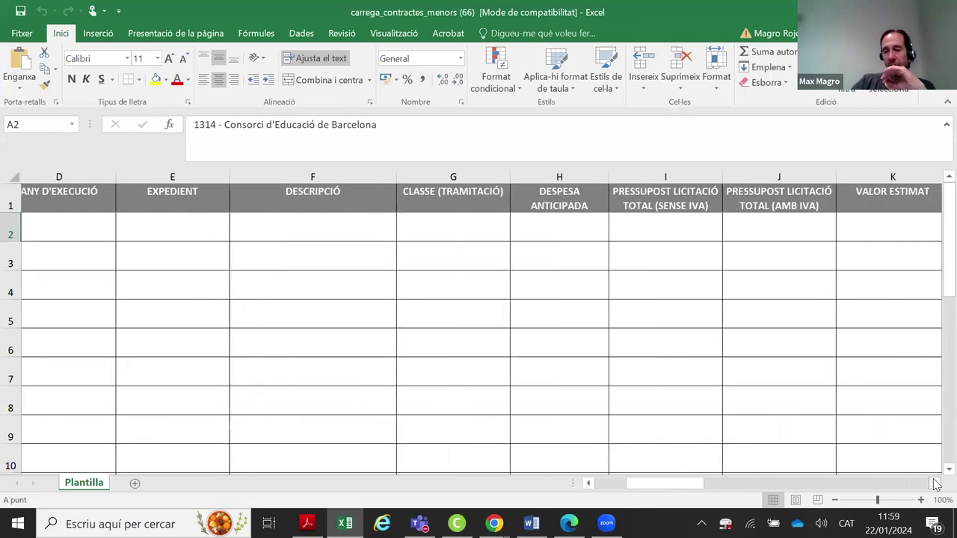
left_click_drag(934, 484, 860, 484)
left_click(888, 409)
left_click_drag(587, 177, 631, 257)
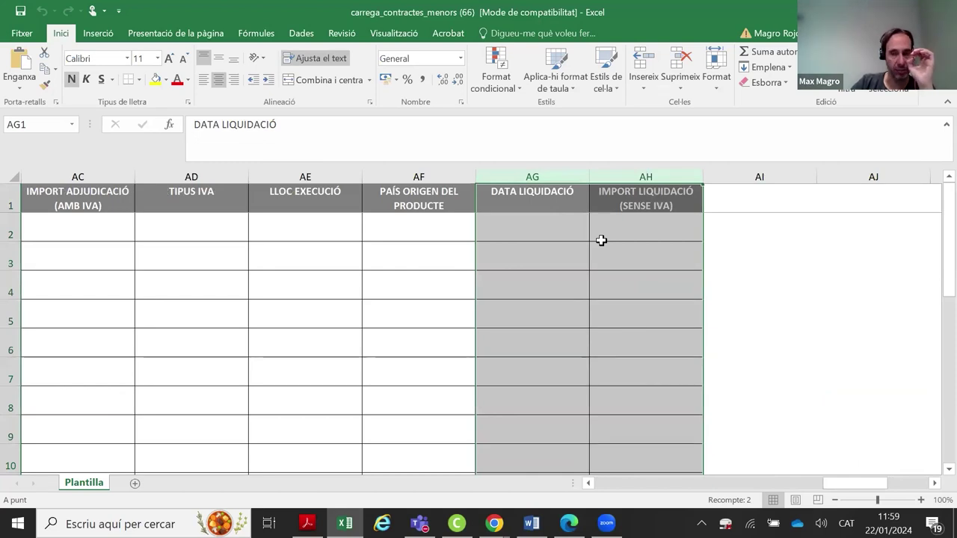
Widen the DATA LIQUIDACIÓ and IMPORT LIQUIDACIÓ (SENSE IVA) columns slightly and select the first empty cell under IMPORT LIQUIDACIÓ (SENSE IVA)
left_click_drag(597, 177, 609, 176)
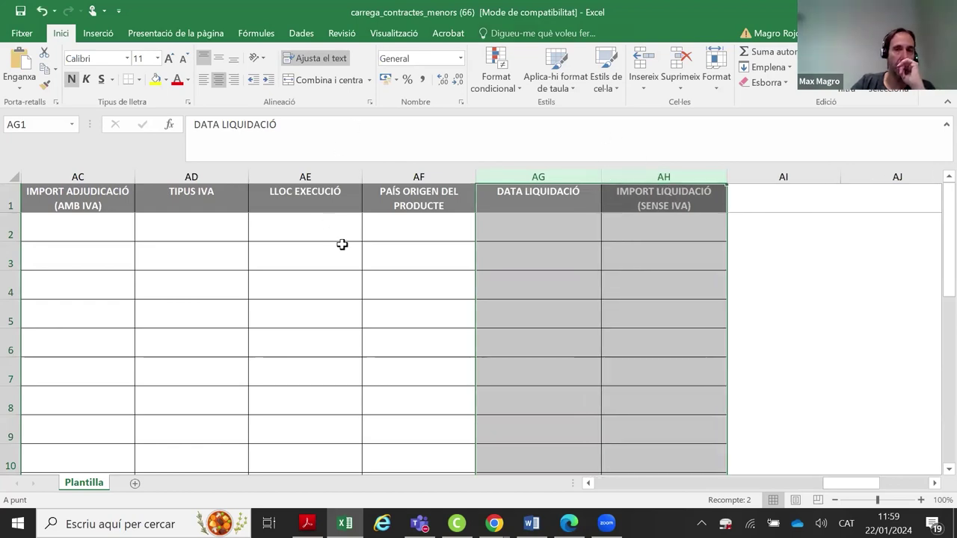
left_click(536, 227)
left_click(631, 226)
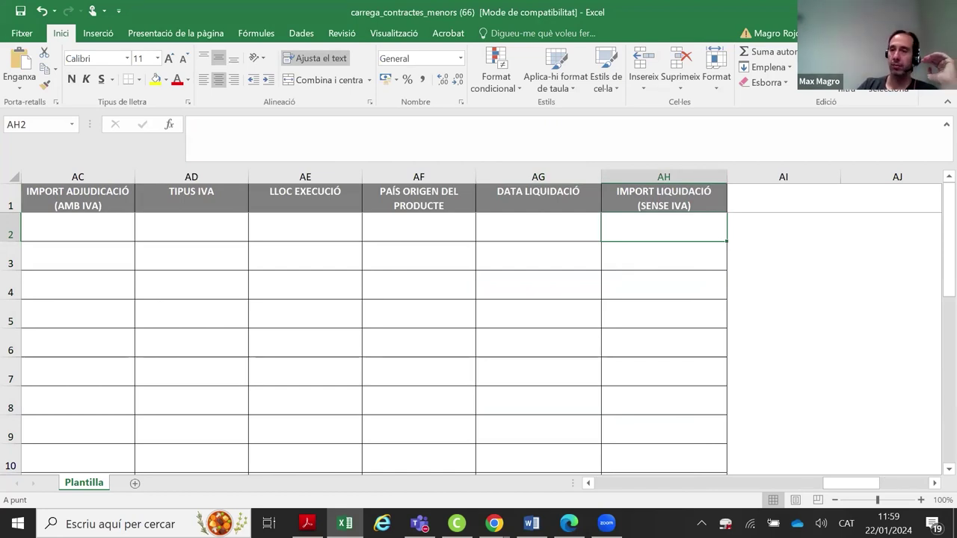
Switch to Chrome, open a new Adjudicació form and mark the contract as Contracte menor d'informació reduïda
key("alt+Tab")
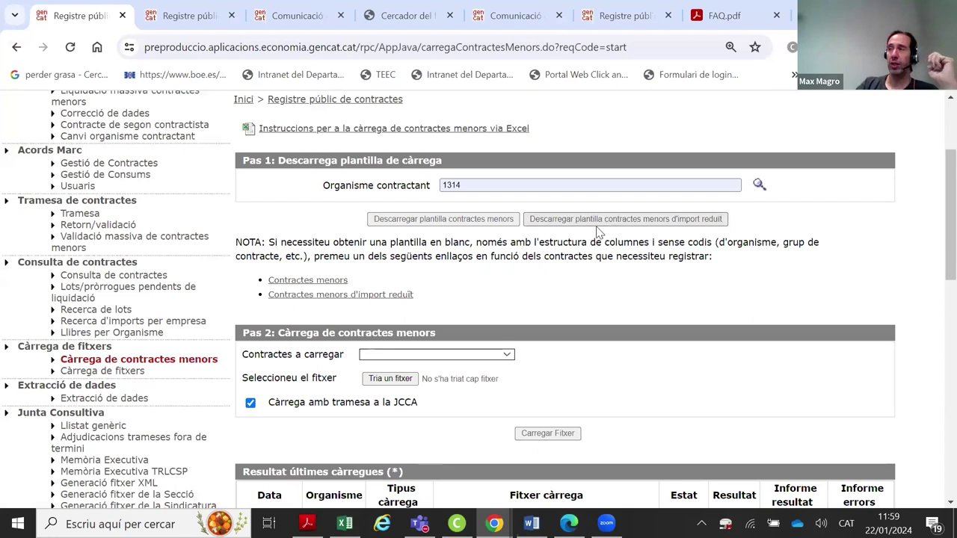
scroll(607, 266, "up", 1)
scroll(607, 265, "up", 1)
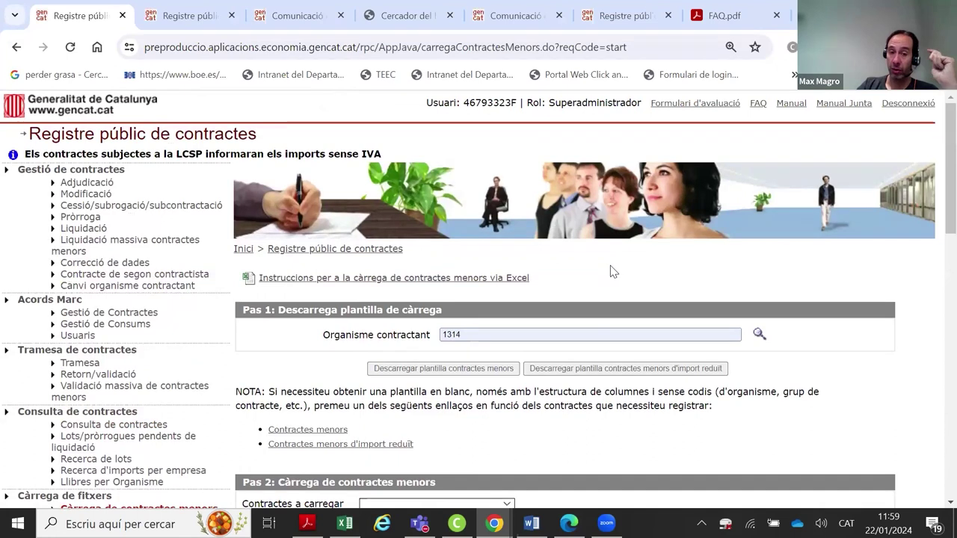
scroll(611, 271, "down", 1)
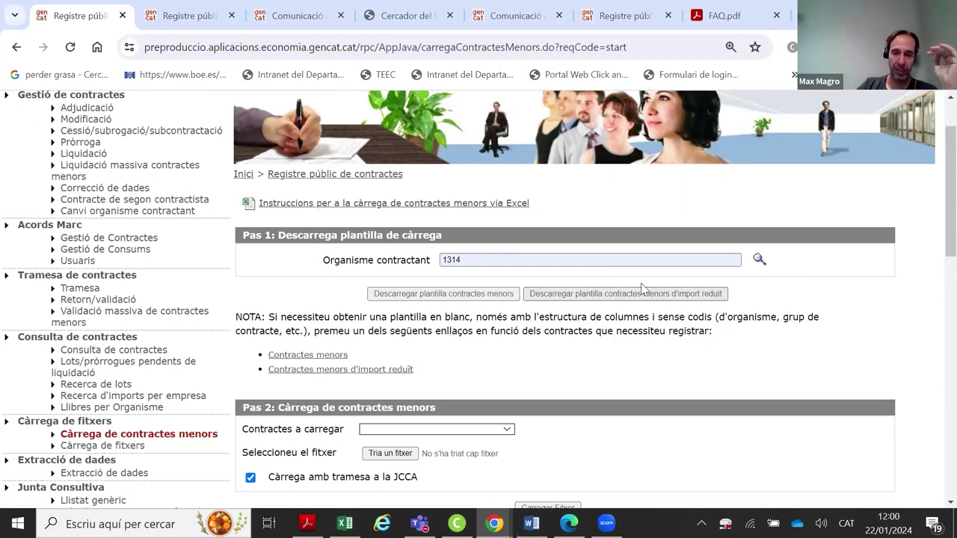
scroll(539, 307, "up", 1)
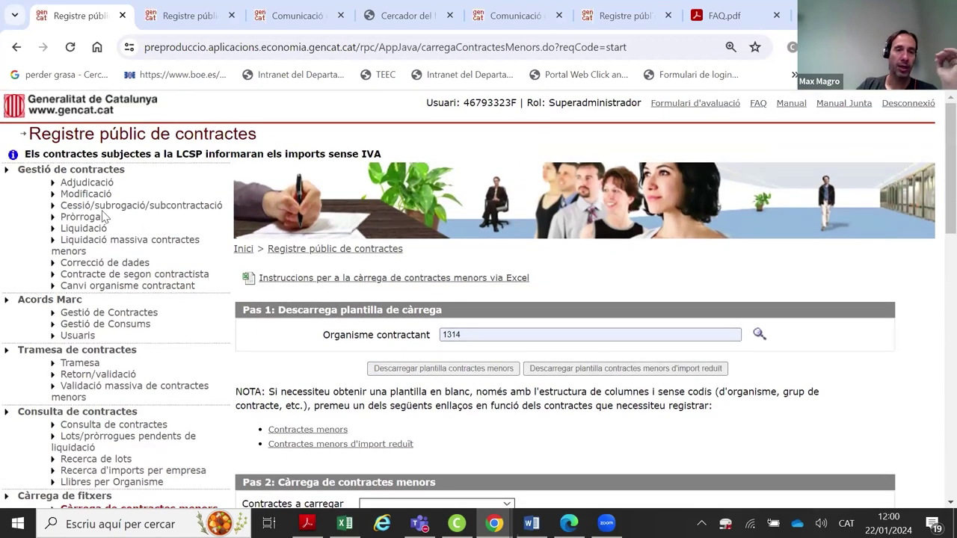
left_click(100, 186)
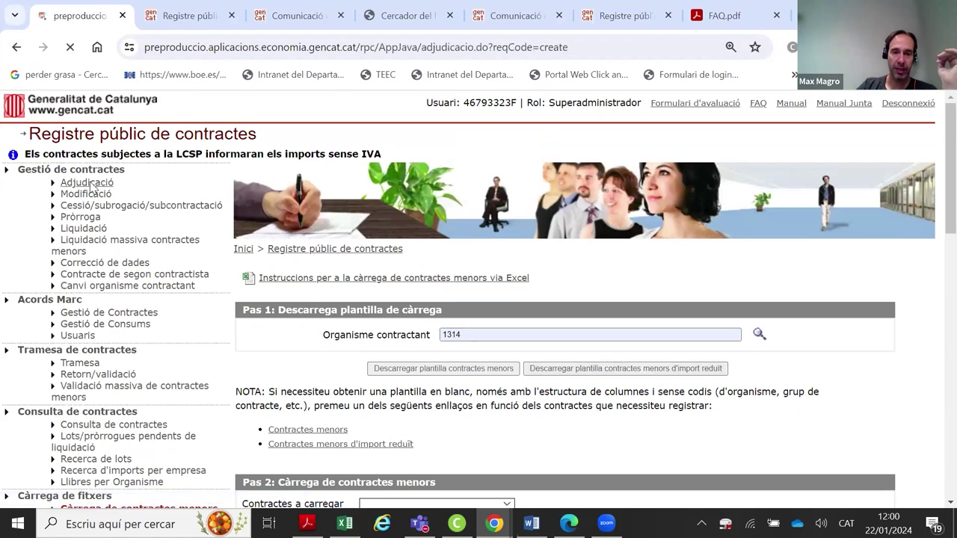
left_click(385, 374)
scroll(478, 326, "down", 1)
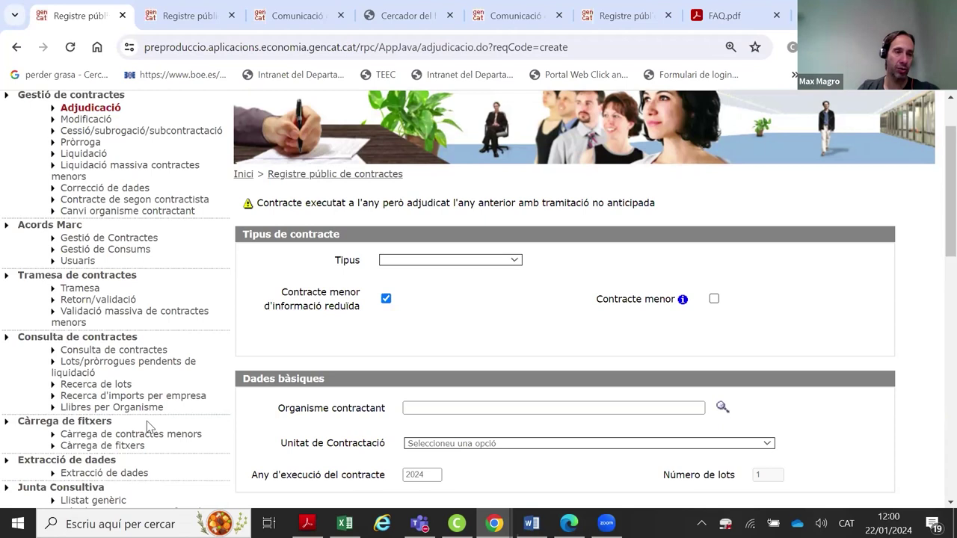
Open Liquidació massiva contractes menors under Gestió de contractes
scroll(187, 368, "up", 1)
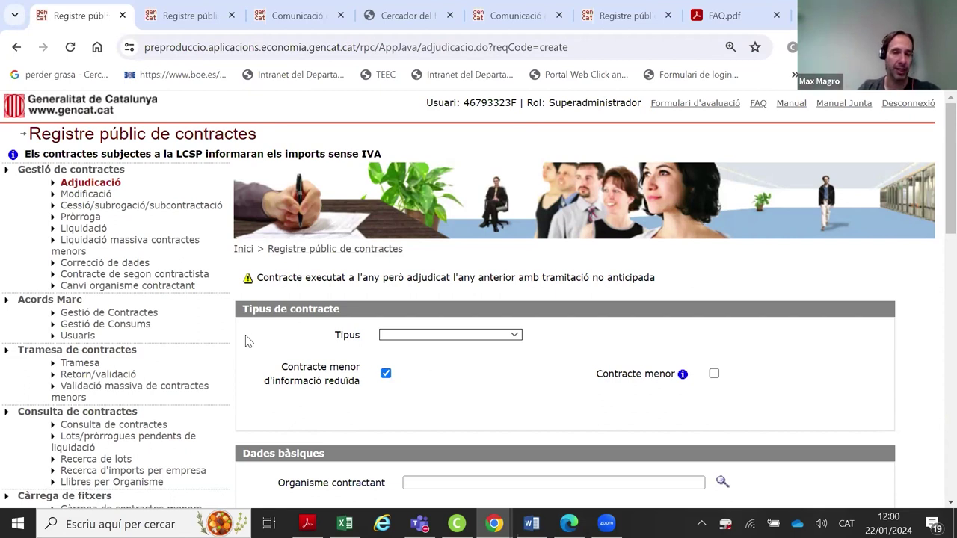
left_click(105, 244)
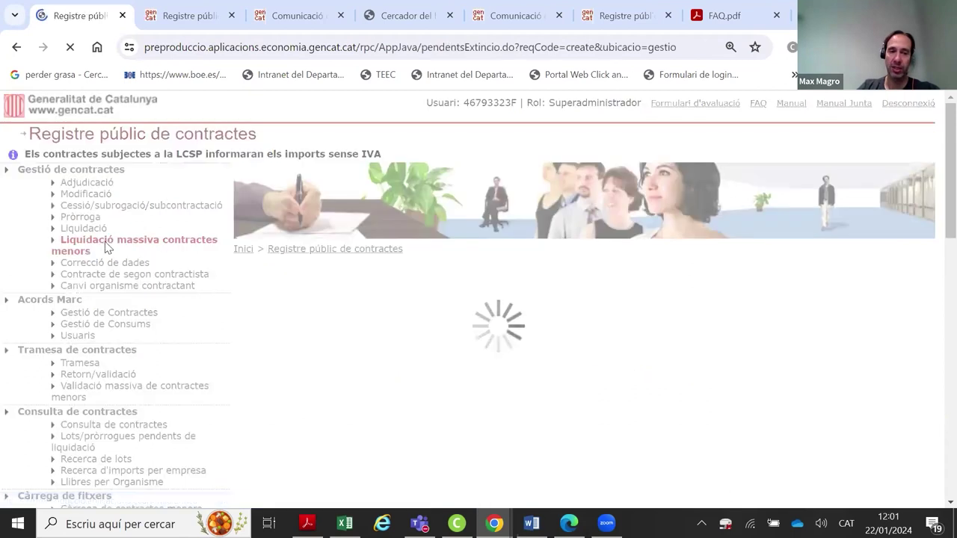